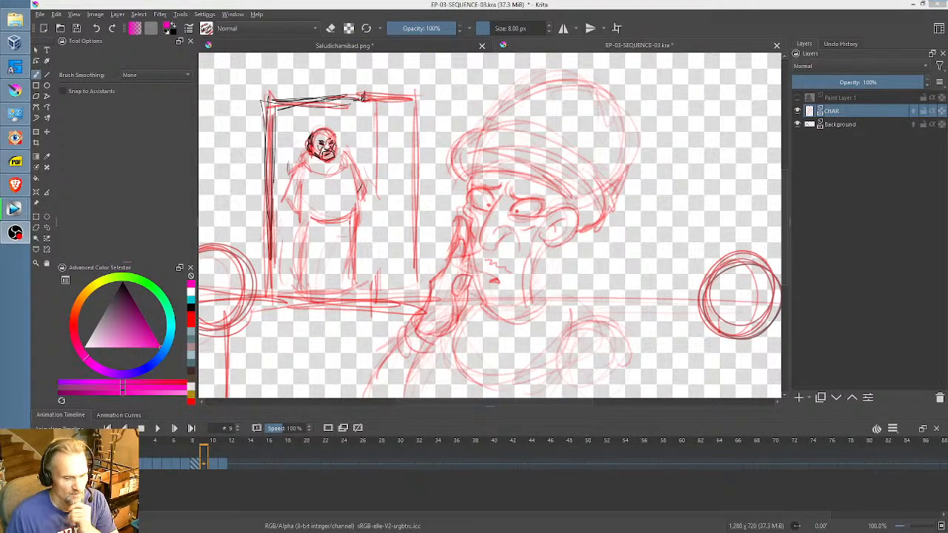
- Compare frame 10 with the coloured character head designs in Saludichamibad.png
left_click(212, 464)
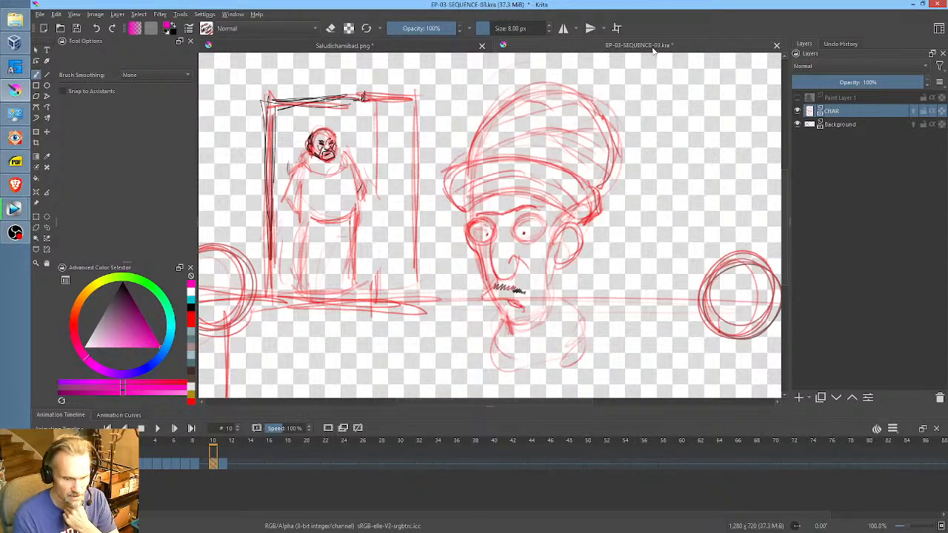
left_click(432, 46)
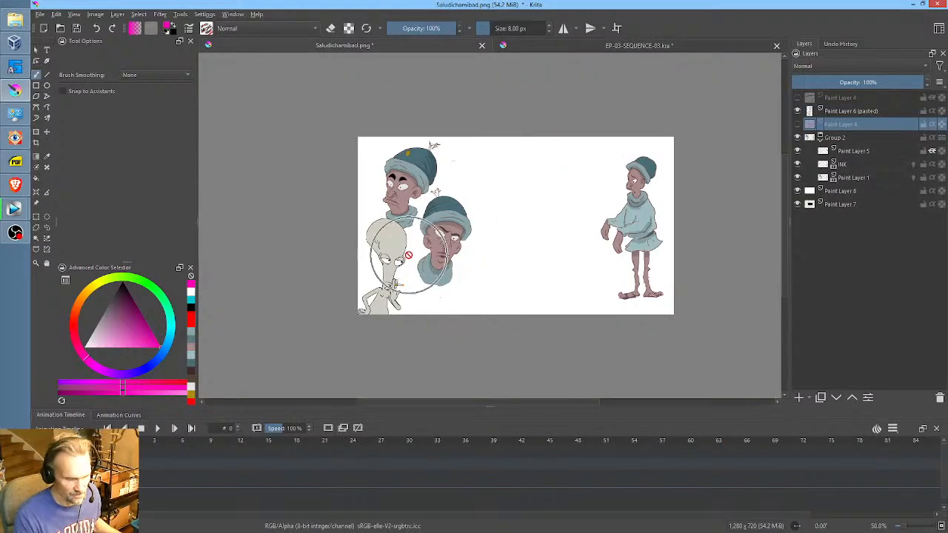
scroll(453, 209, "up", 5)
left_click_drag(502, 175, 388, 157)
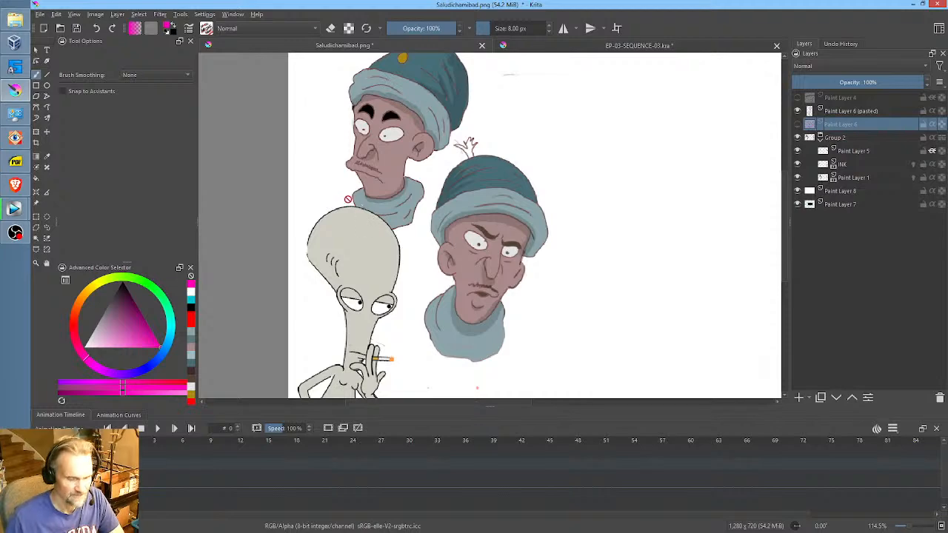
- Set the brush colour to red in EP-03-SEQUENCE-03.kra and step through the opening frames up to frame 3
left_click(539, 49)
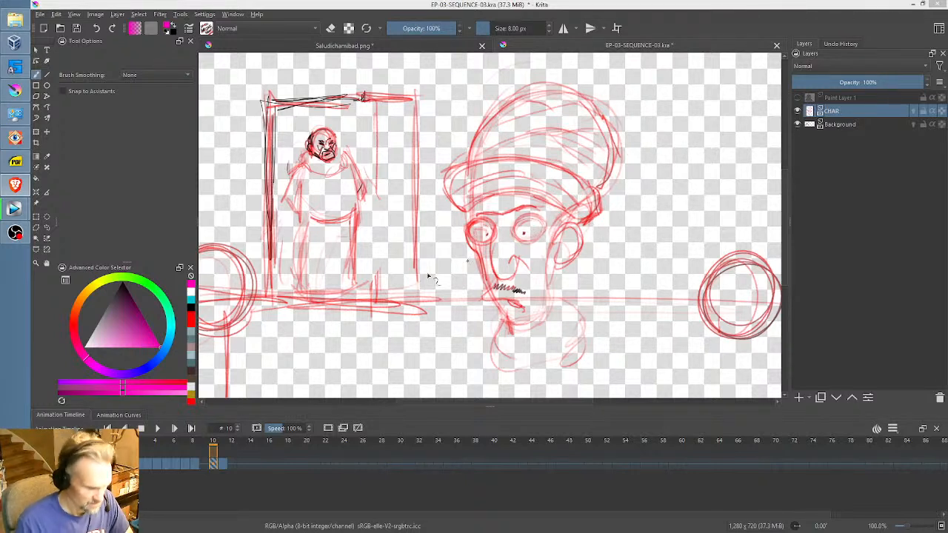
left_click(76, 324)
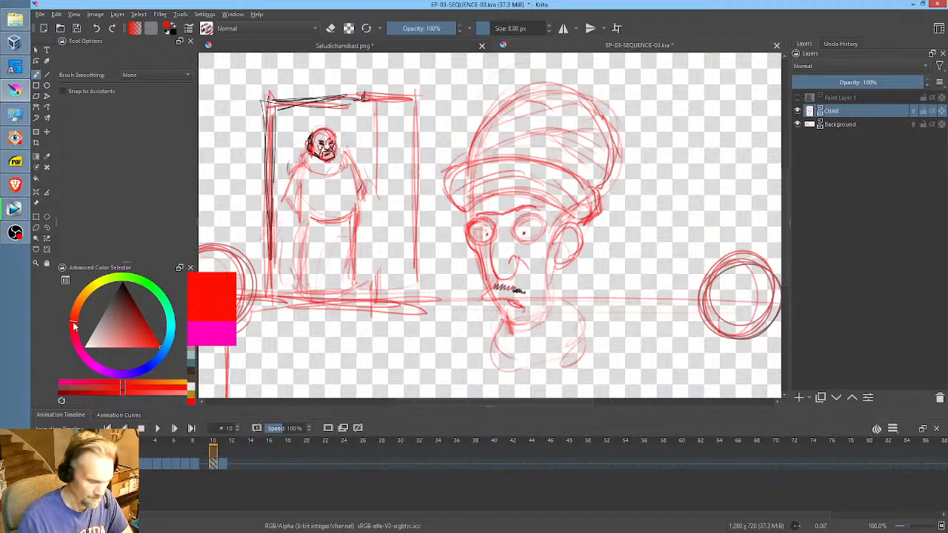
scroll(631, 186, "down", 3)
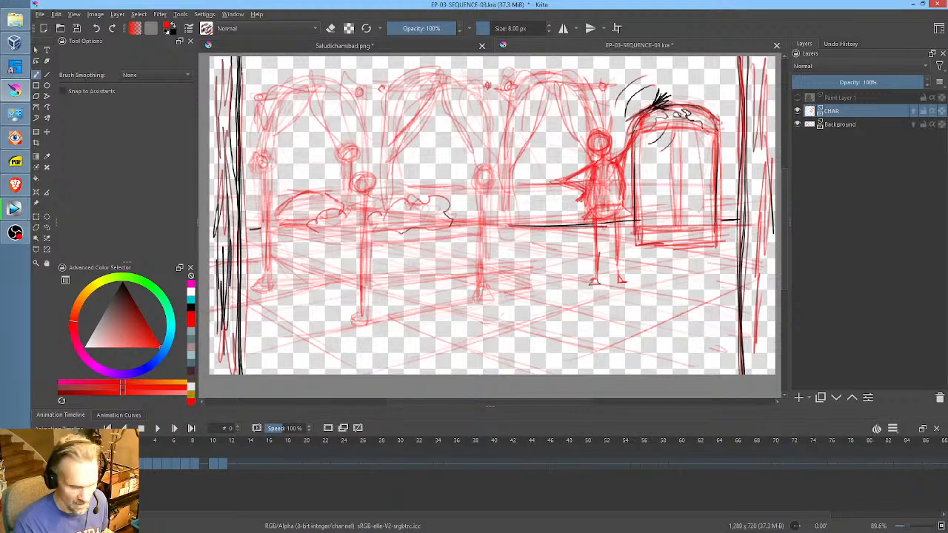
key("period")
key("period")
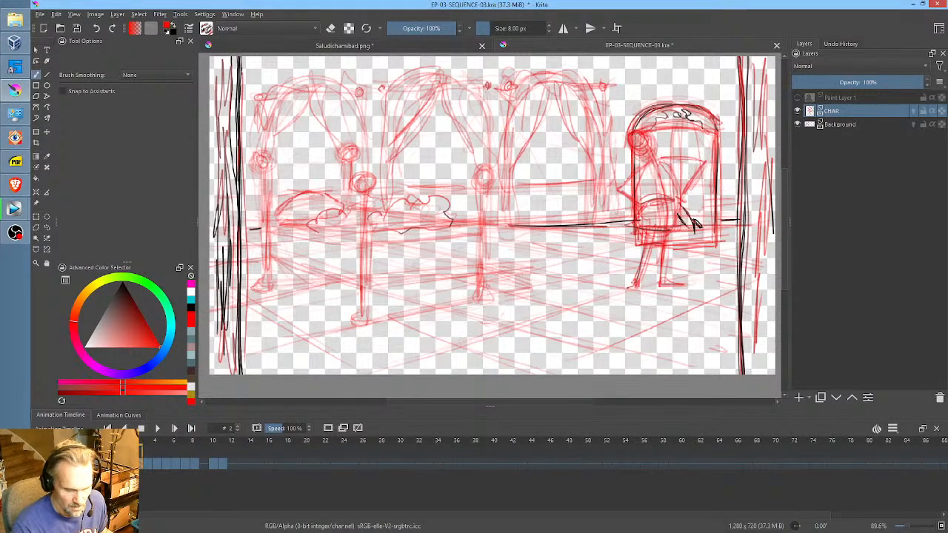
key("period")
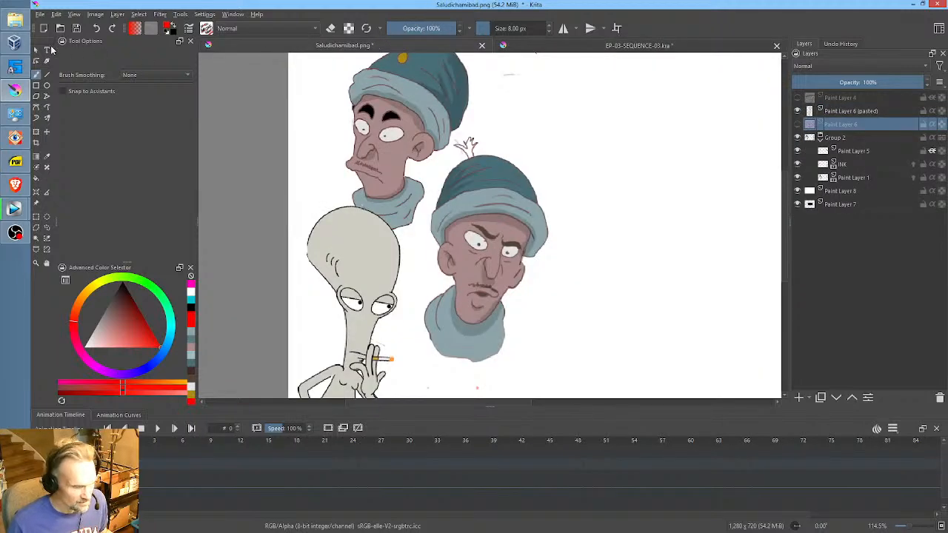
- Save Saludichamibad.png with compression 9 and its alpha channel stored, and return to EP-03-SEQUENCE-03.kra
left_click(76, 29)
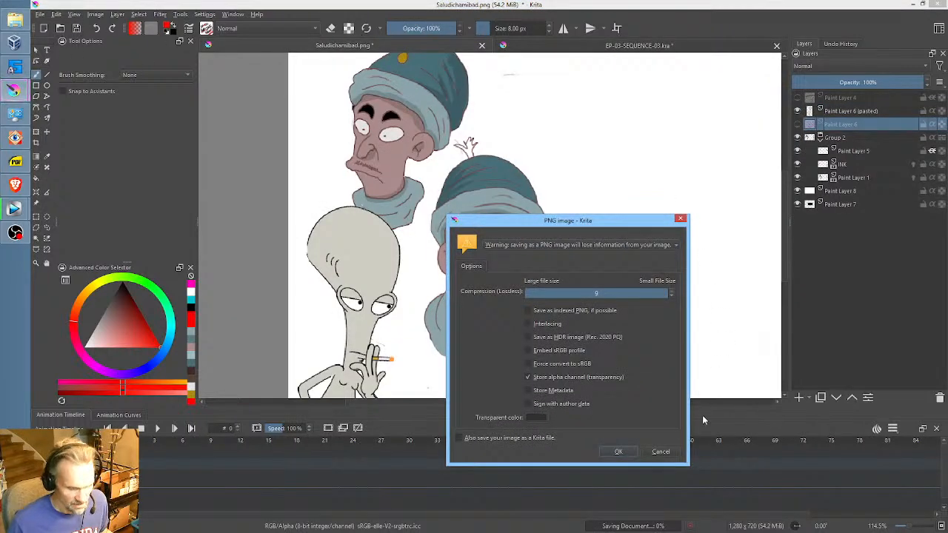
left_click(619, 452)
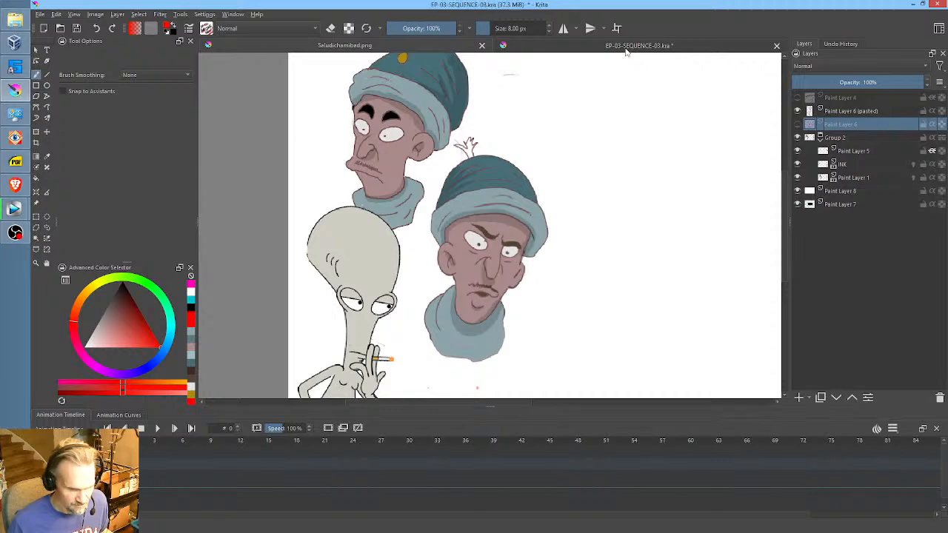
left_click(626, 49)
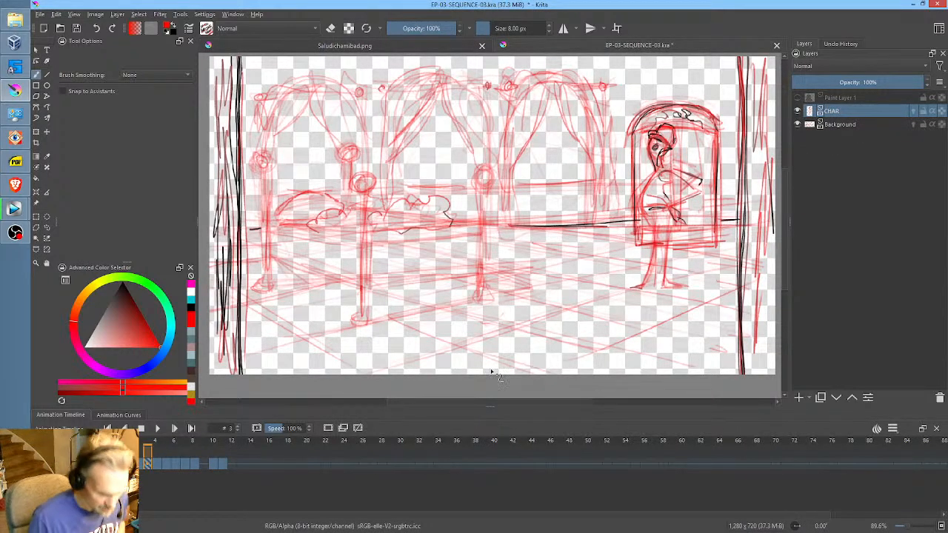
- Examine the character poses across frames 3 to 11, finishing on frame 8
left_click(158, 465)
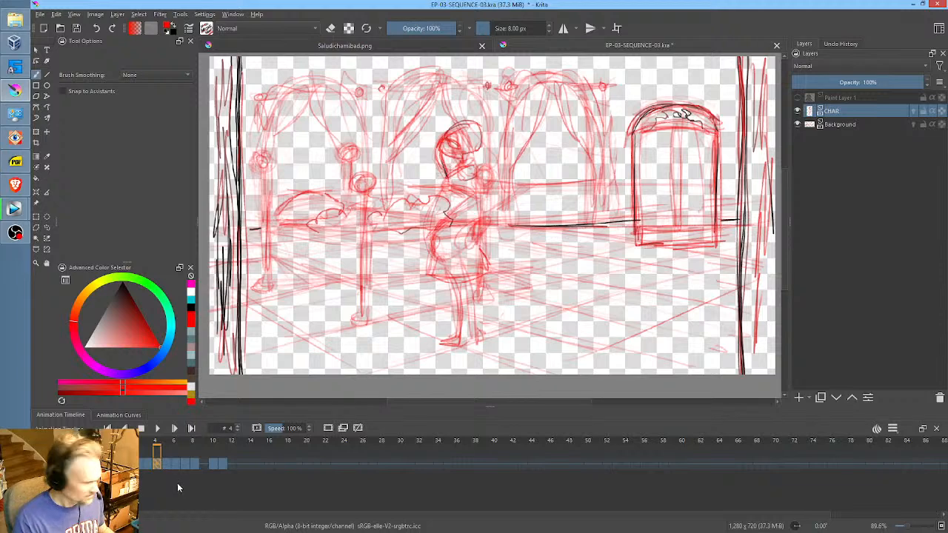
key("Left")
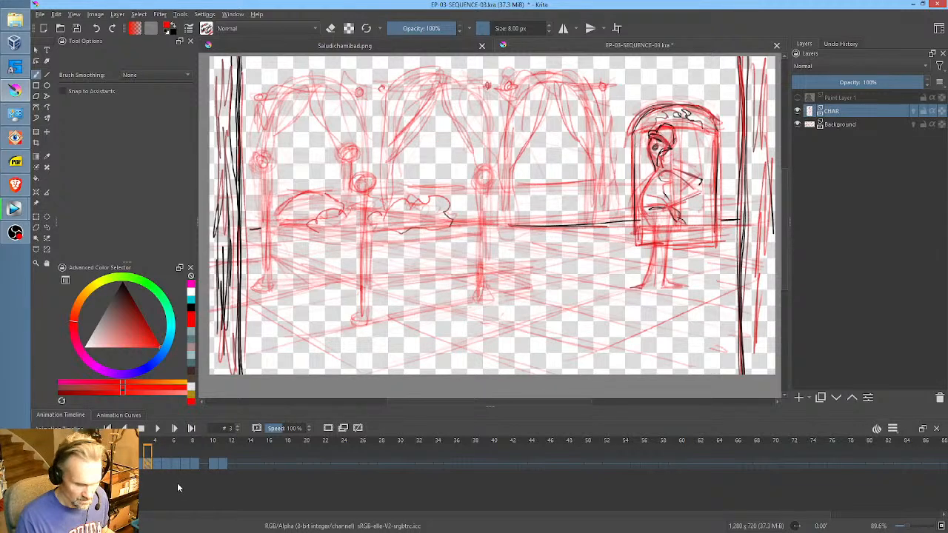
key("Right")
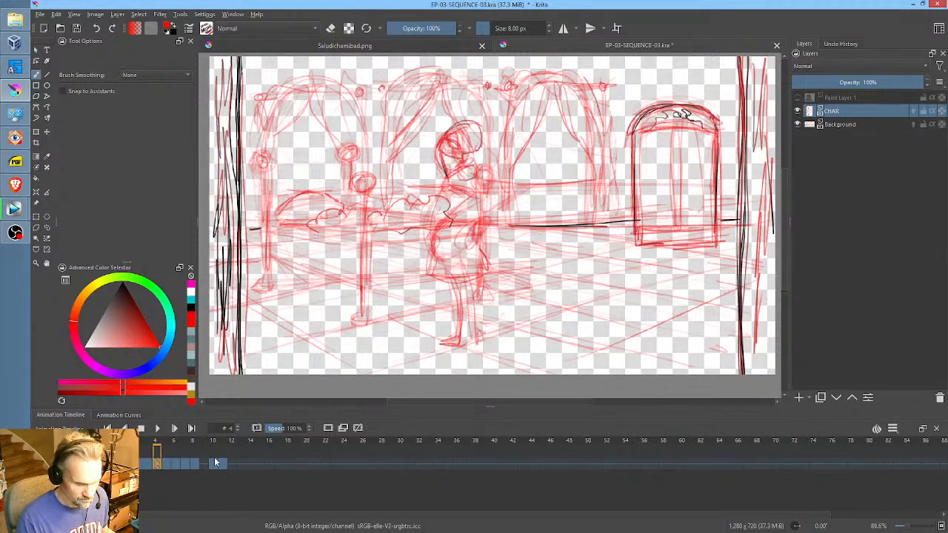
key("Right")
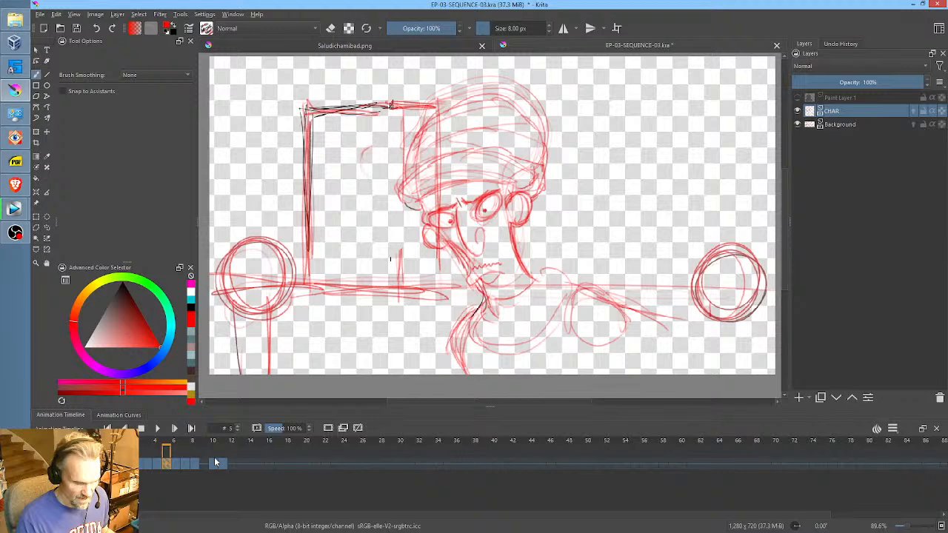
key("Right")
key("Right")
key("Right")
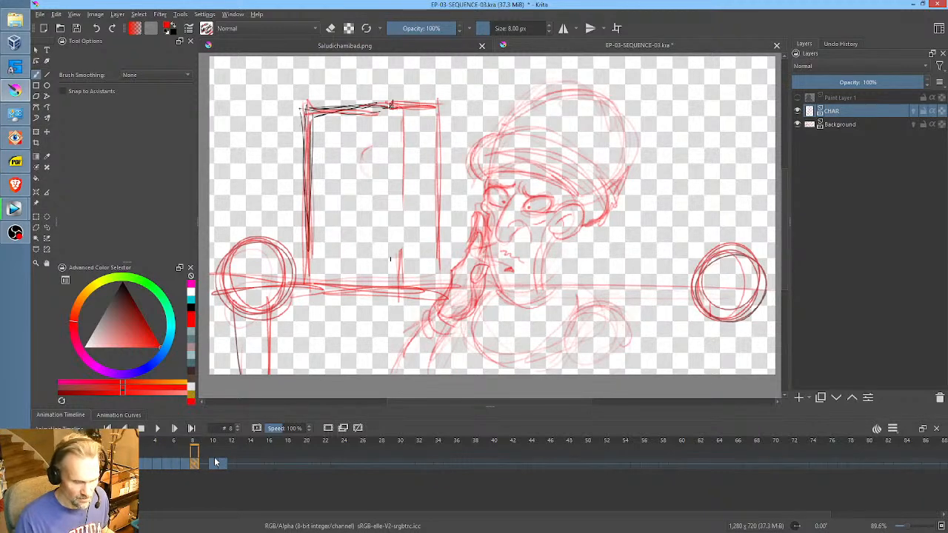
left_click(214, 463)
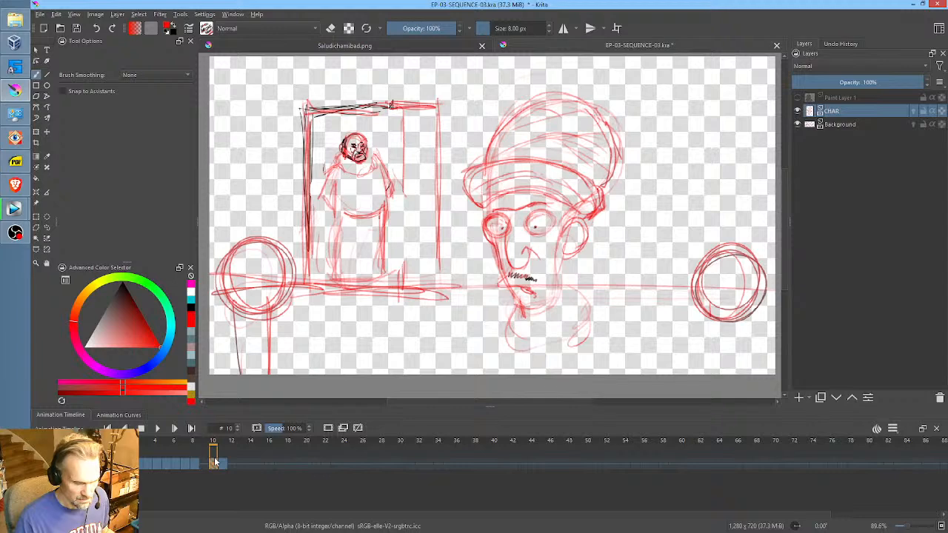
key("Right")
key("Left")
key("Left")
key("Left")
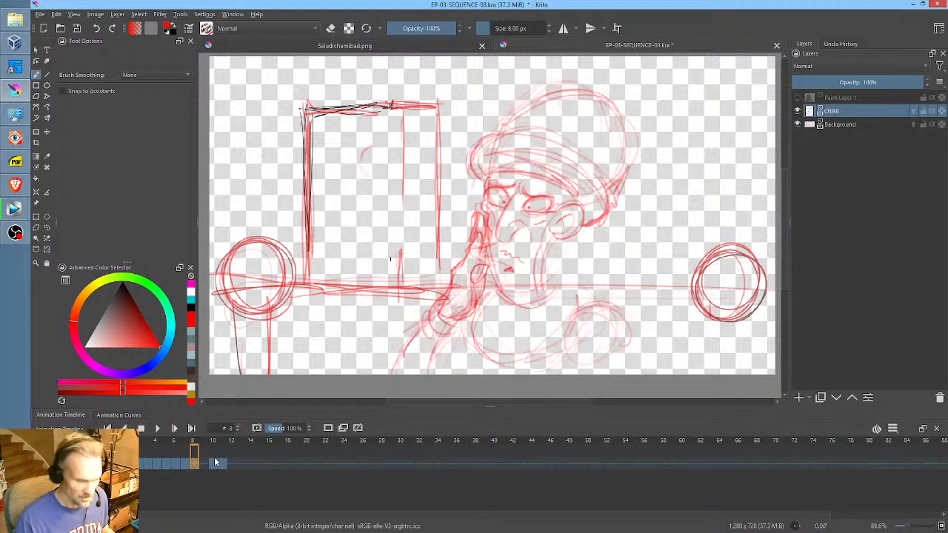
- Erase the raised hand and forearm beside the character's face on frame 8 by outlining them with the freehand path tool in eraser mode
key("p")
key("e")
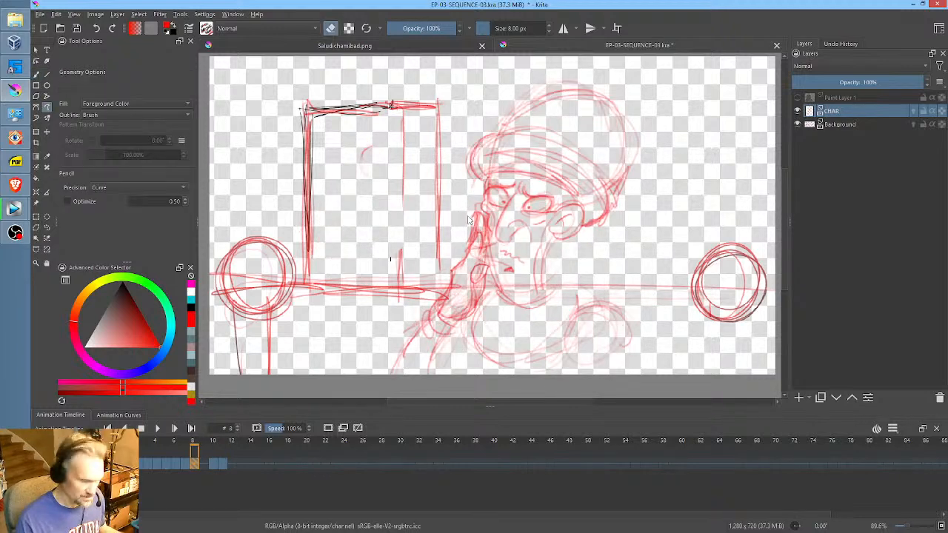
mouse_move(468, 211)
left_mouse_down()
mouse_move(440, 277)
mouse_move(395, 333)
mouse_move(411, 380)
mouse_move(454, 345)
mouse_move(491, 272)
left_mouse_up()
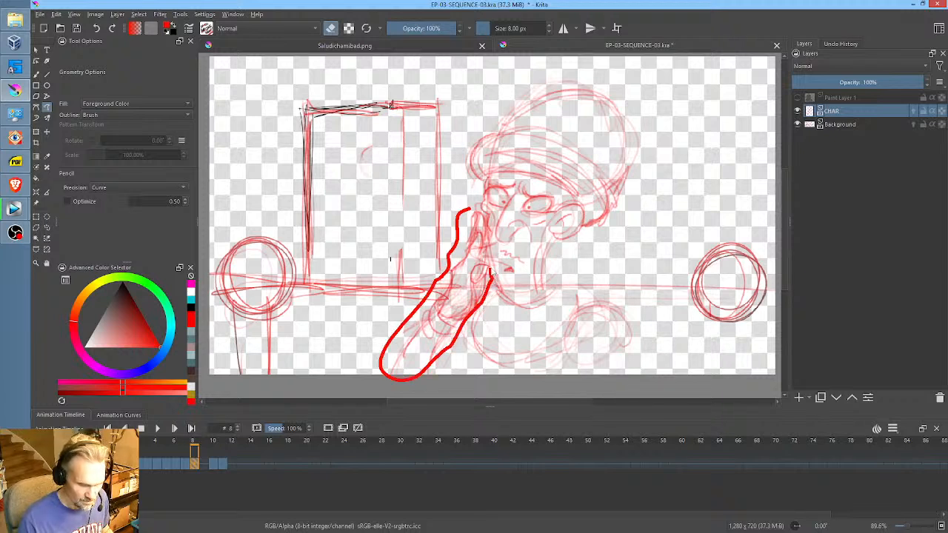
left_click_drag(489, 231, 464, 209)
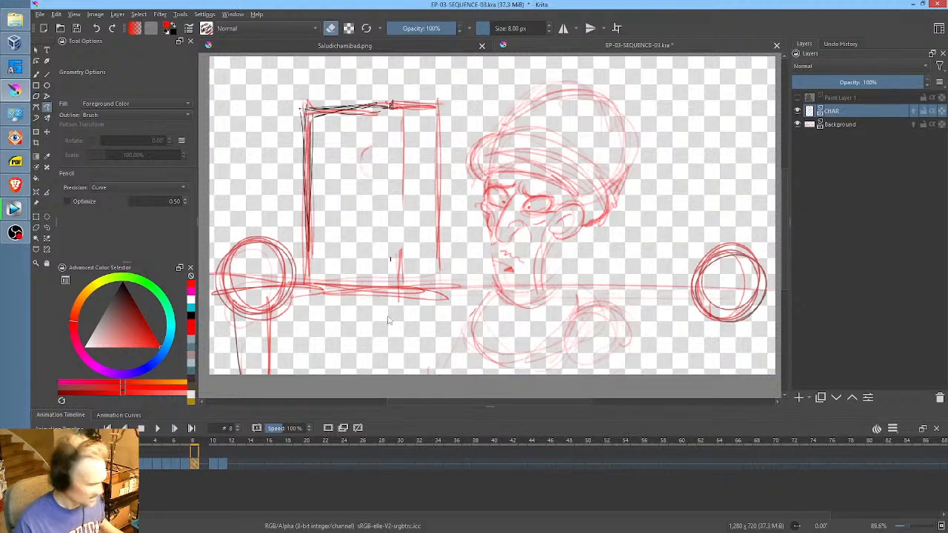
- Strengthen the jaw, ear and hat brim lines of the frame 8 head in red with the canvas mirrored, checking against the unmirrored view
key("b")
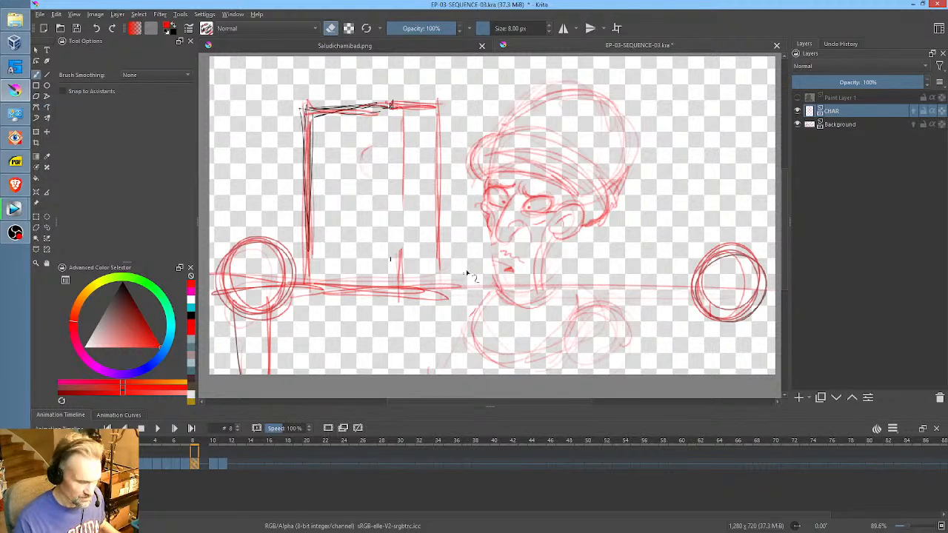
middle_click(590, 283)
key("m")
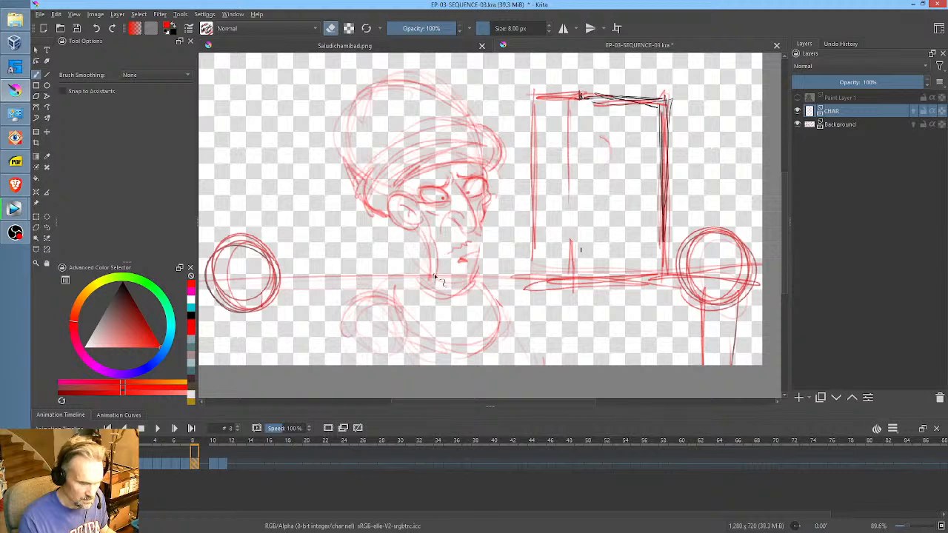
key("e")
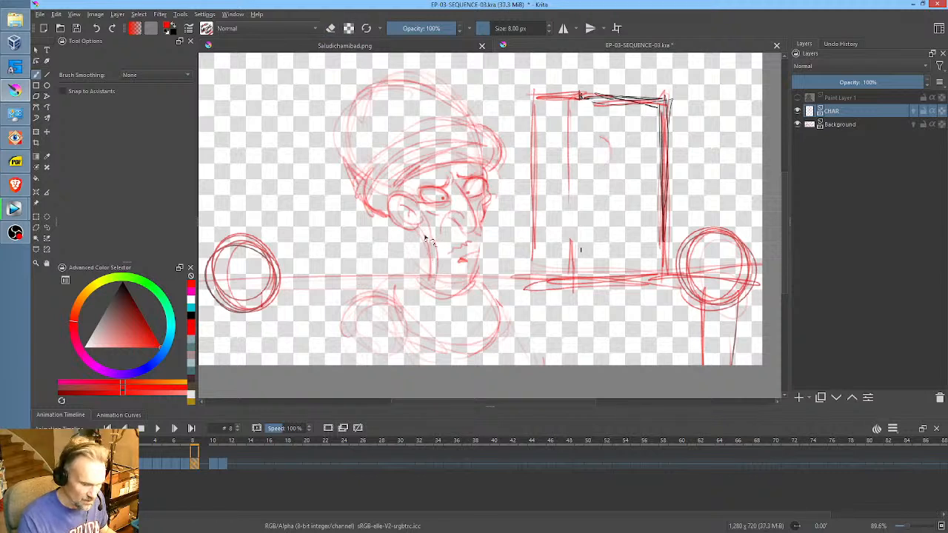
mouse_move(428, 240)
left_mouse_down()
mouse_move(439, 294)
mouse_move(453, 294)
mouse_move(443, 295)
mouse_move(454, 298)
mouse_move(477, 259)
mouse_move(470, 288)
mouse_move(483, 270)
left_mouse_up()
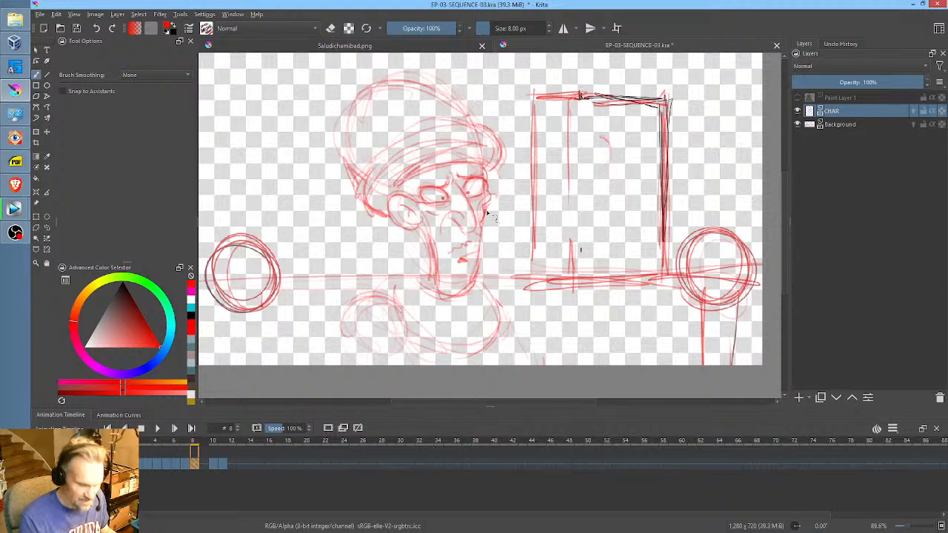
left_click_drag(405, 214, 419, 222)
mouse_move(392, 155)
left_mouse_down()
mouse_move(450, 123)
mouse_move(480, 130)
left_mouse_up()
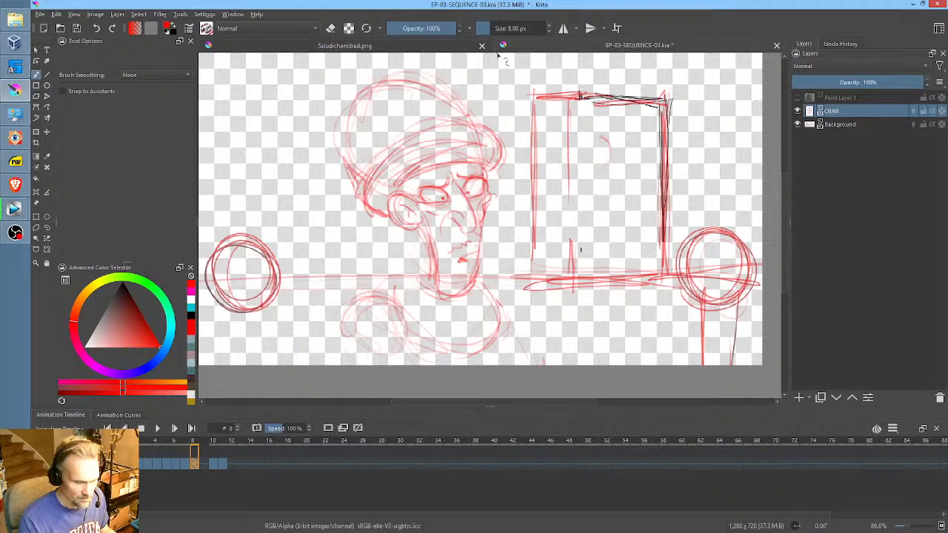
key("m")
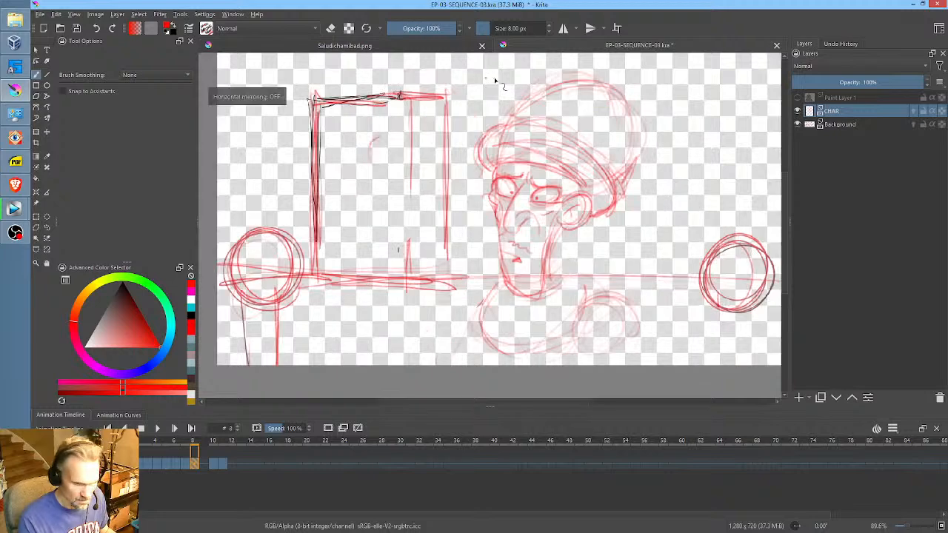
key("m")
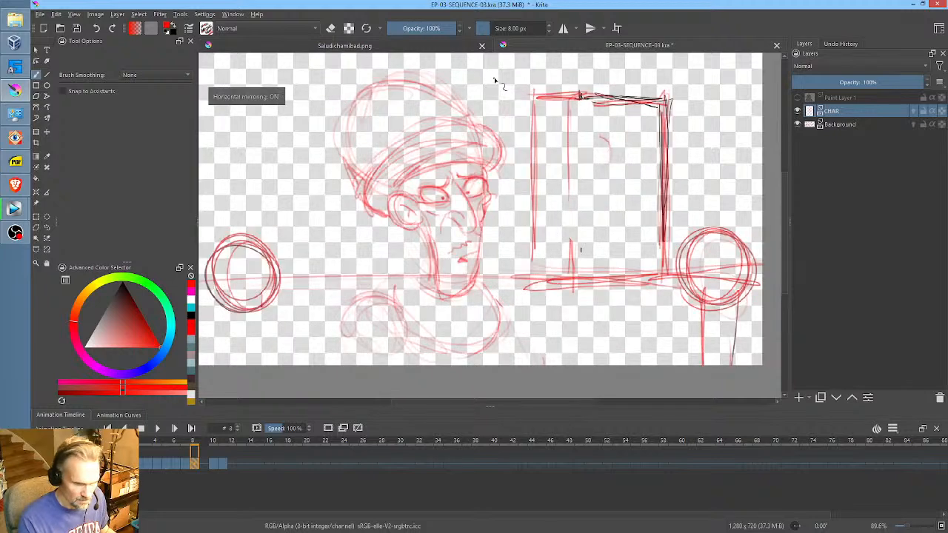
- Reshape the crown of the frame 8 hat with the Liquify transform at brush size 219.61, and restore the unmirrored canvas view
key("ctrl+t")
right_click(471, 127)
left_click(522, 188)
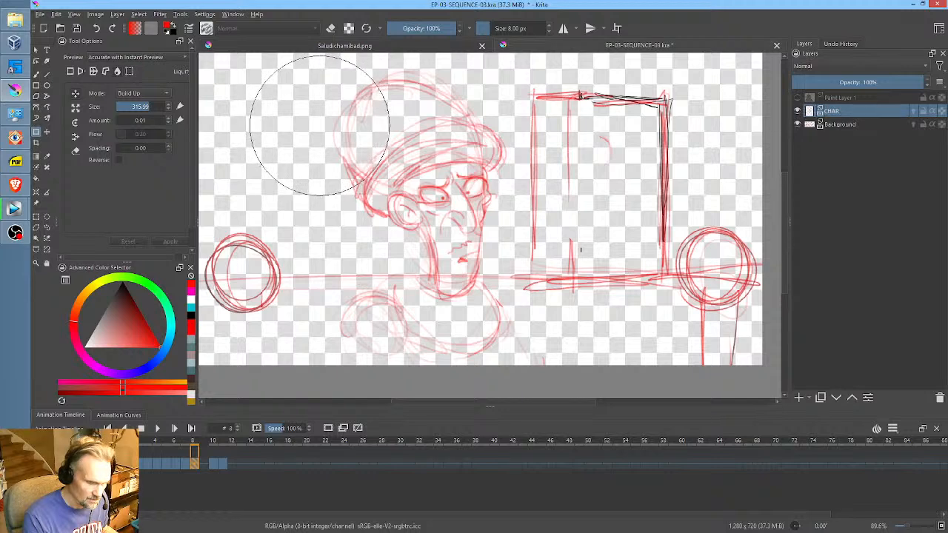
middle_click(518, 134)
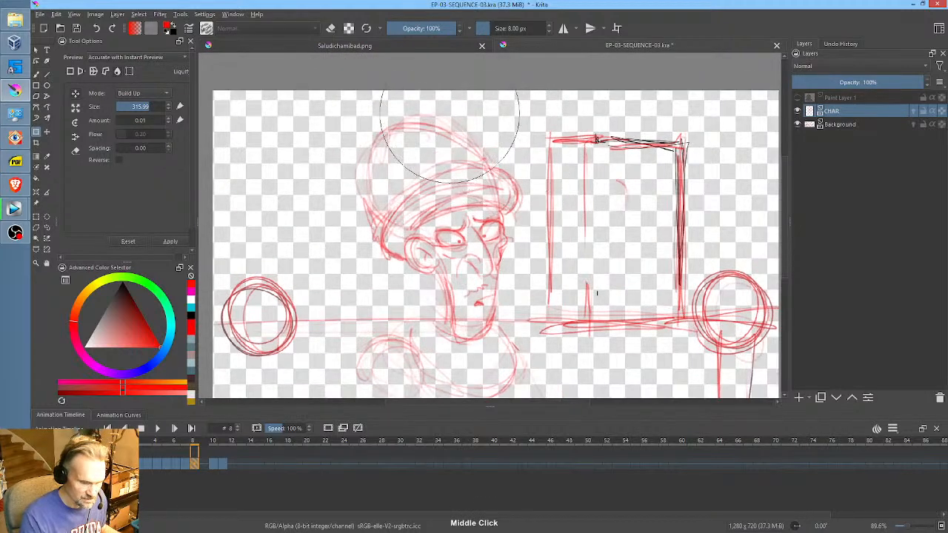
left_click_drag(449, 125, 408, 191)
mouse_move(384, 136)
left_mouse_down()
mouse_move(400, 118)
mouse_move(444, 111)
mouse_move(462, 144)
left_mouse_up()
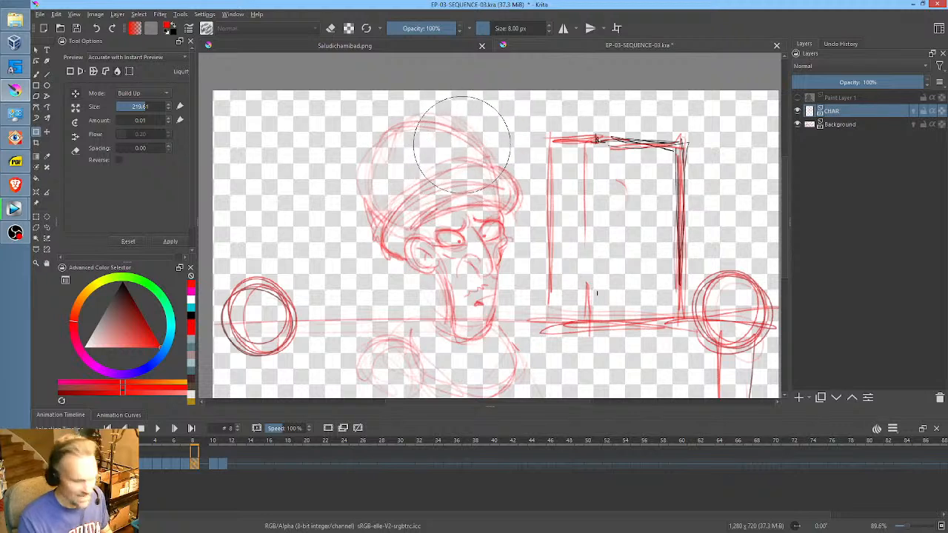
key("b")
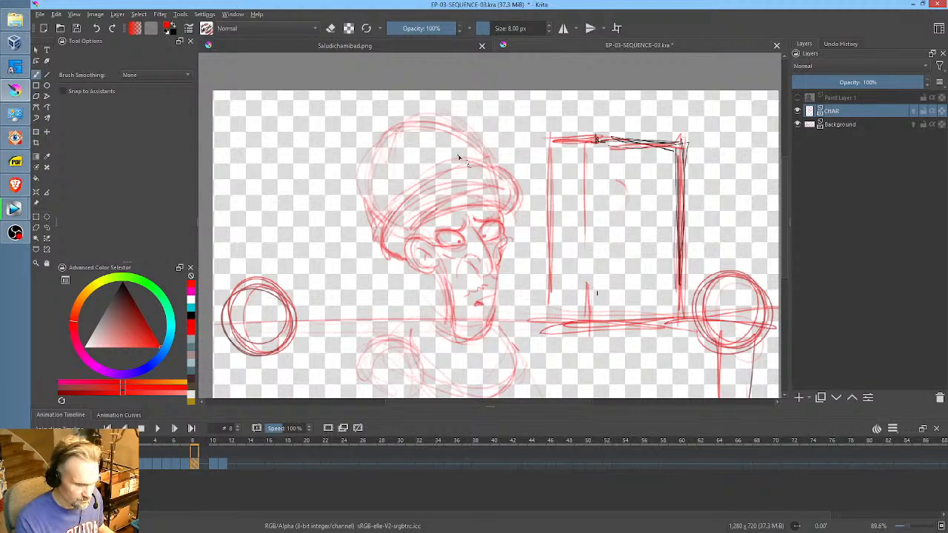
key("m")
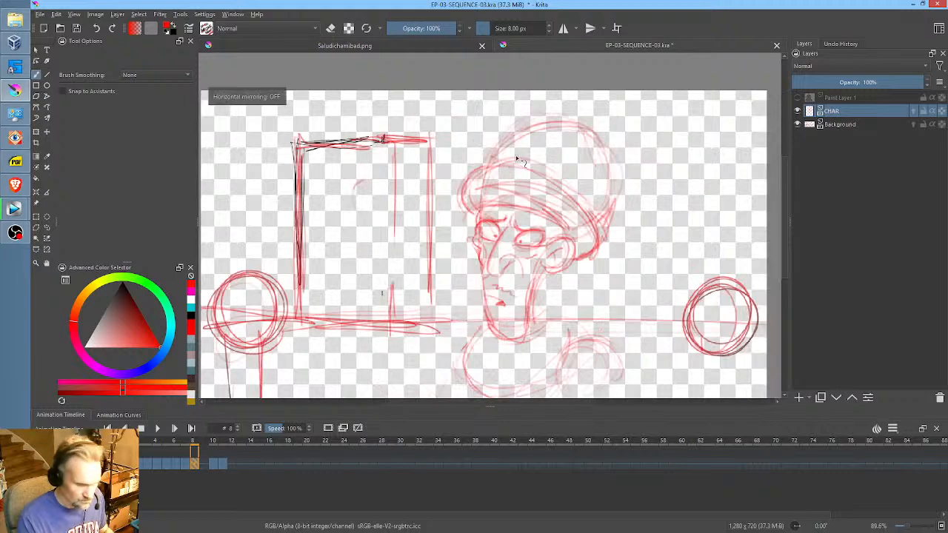
- Add a new paint layer directly above the CHAR layer
mouse_move(582, 269)
left_mouse_down()
mouse_move(591, 234)
mouse_move(571, 275)
left_mouse_up()
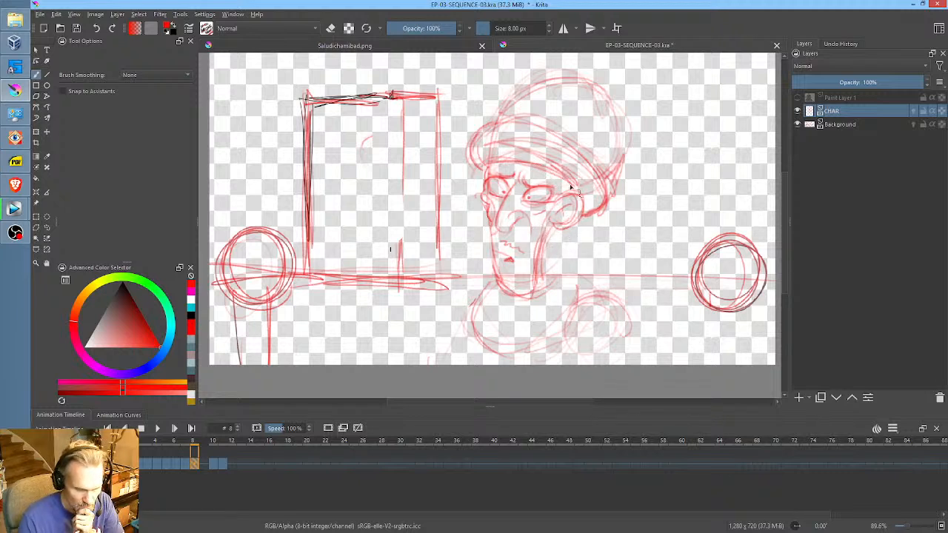
left_click(798, 398)
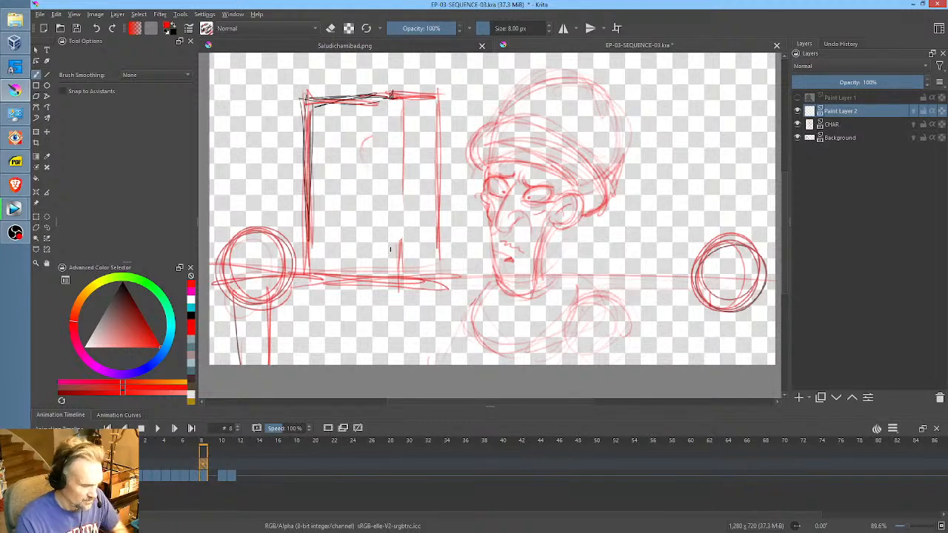
- Sketch a long raised hand against the character's cheek and jaw in red on frame 8 of Paint Layer 2
left_click(158, 461)
left_click(203, 463)
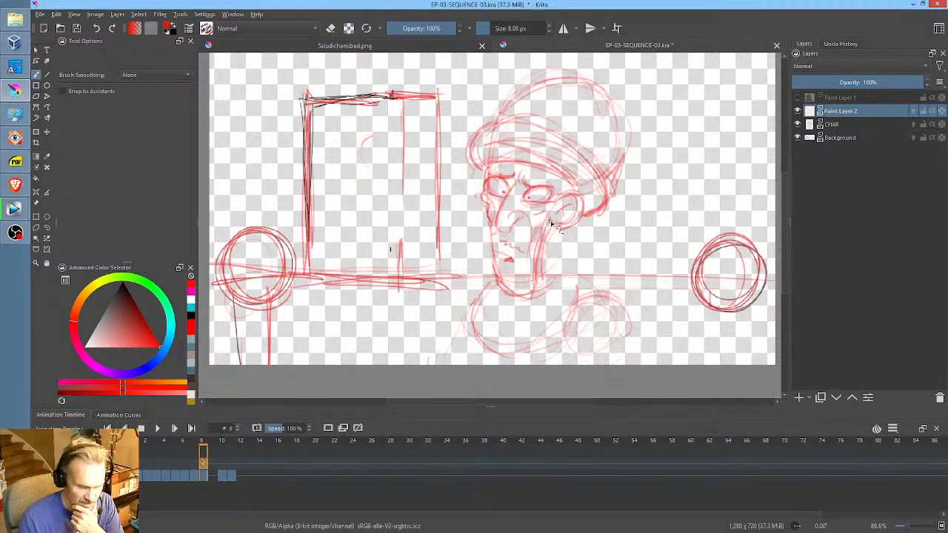
mouse_move(556, 223)
left_mouse_down()
mouse_move(541, 268)
mouse_move(533, 253)
left_mouse_up()
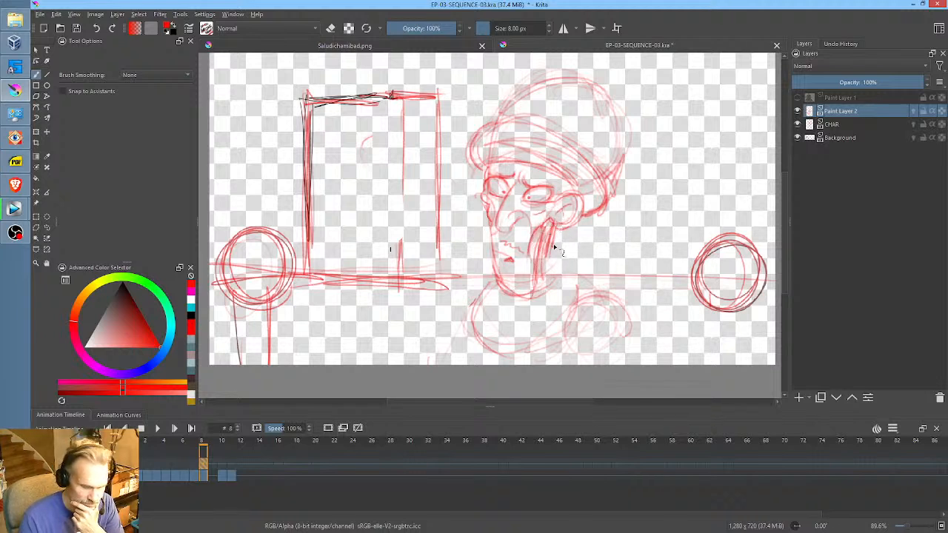
left_click_drag(553, 248, 548, 271)
mouse_move(561, 228)
left_mouse_down()
mouse_move(546, 272)
mouse_move(532, 243)
mouse_move(528, 270)
mouse_move(523, 309)
left_mouse_up()
mouse_move(531, 265)
left_mouse_down()
mouse_move(537, 317)
mouse_move(565, 222)
left_mouse_up()
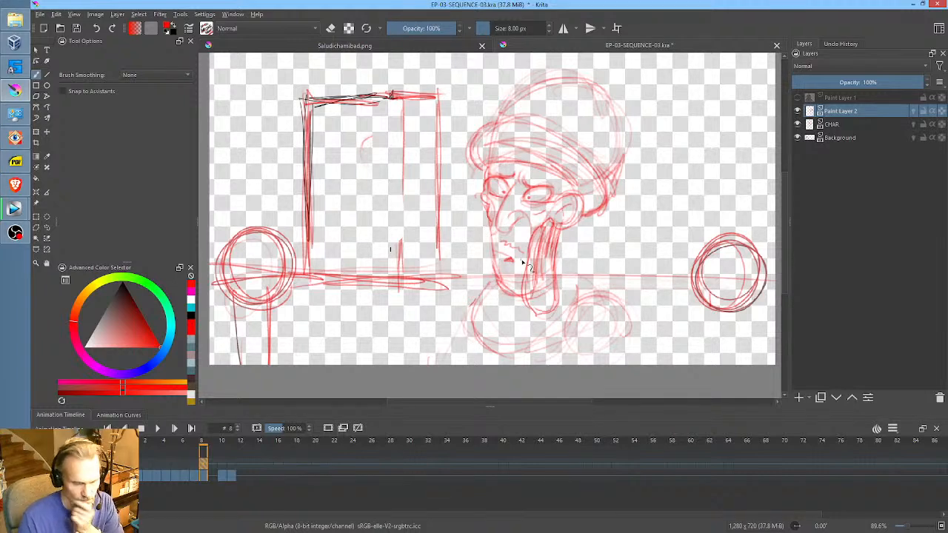
- Rough in the wrist, the forearm below the hand and both shoulders of the character in red on frame 8
left_click_drag(600, 256, 600, 186)
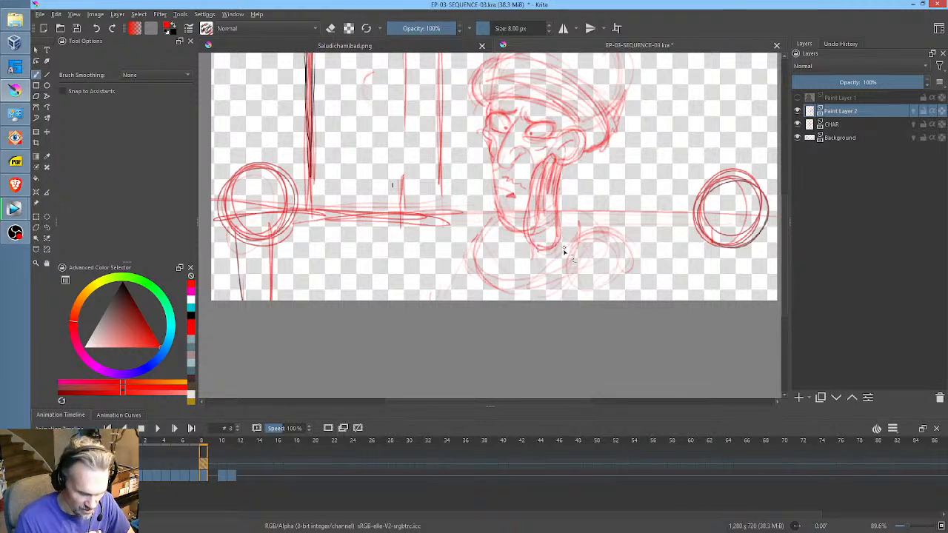
mouse_move(564, 252)
left_mouse_down()
mouse_move(541, 254)
mouse_move(564, 256)
mouse_move(560, 234)
left_mouse_up()
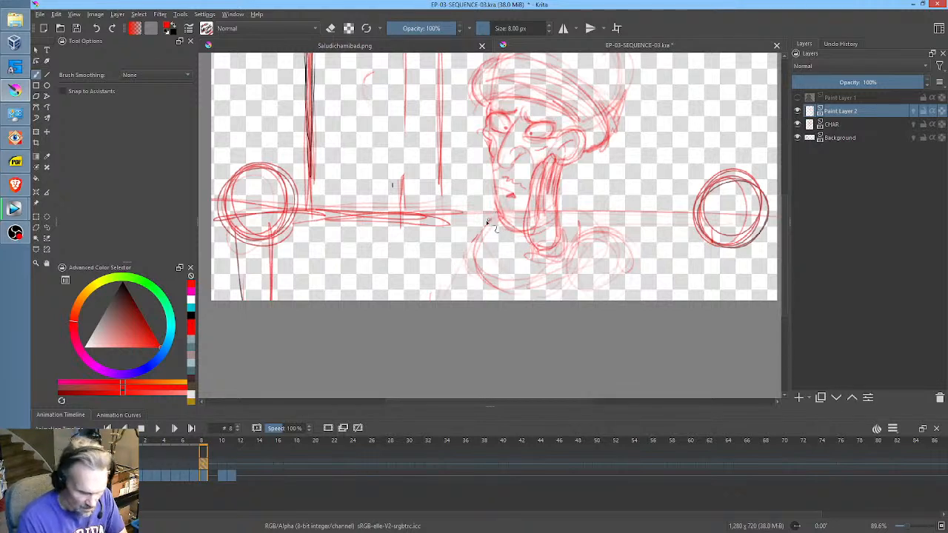
mouse_move(483, 220)
left_mouse_down()
mouse_move(452, 251)
mouse_move(460, 299)
left_mouse_up()
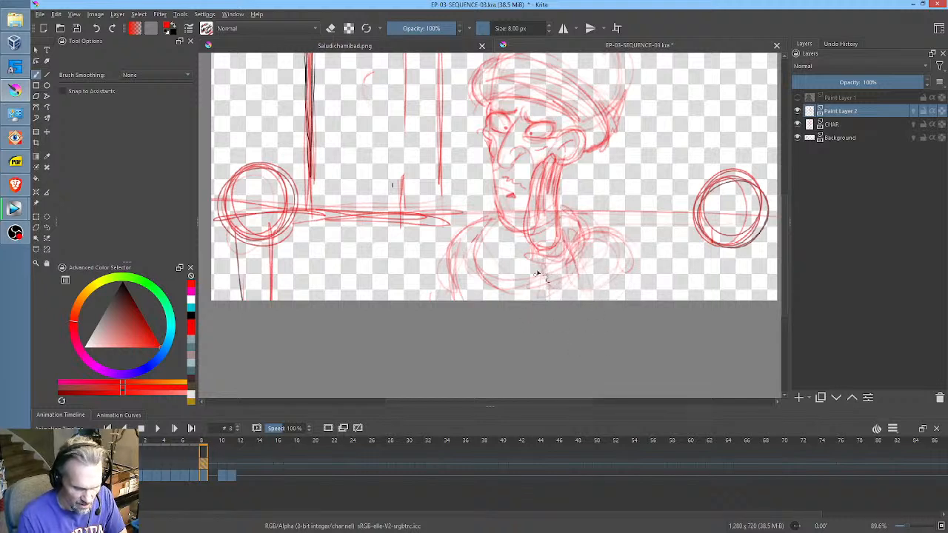
left_click_drag(529, 257, 518, 297)
left_click_drag(567, 228, 550, 299)
mouse_move(532, 255)
left_mouse_down()
mouse_move(546, 268)
mouse_move(510, 307)
left_mouse_up()
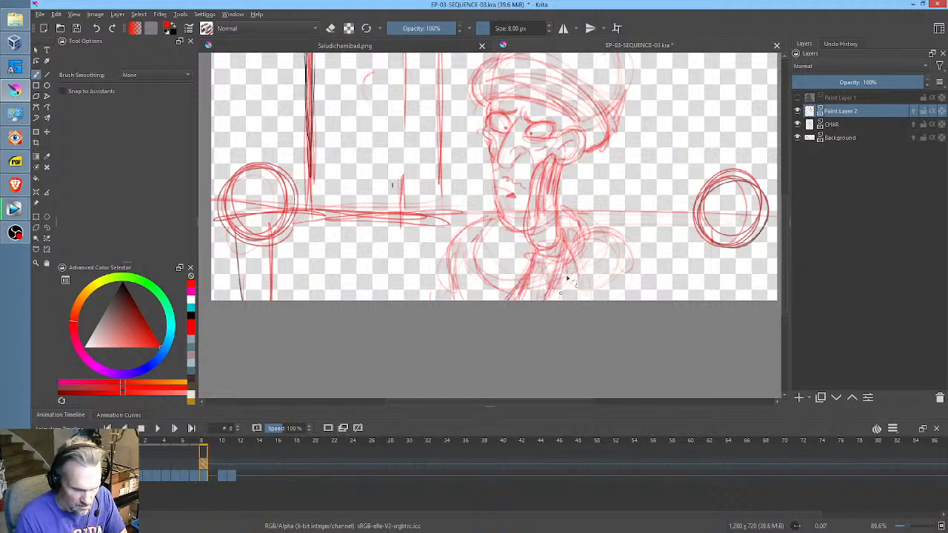
mouse_move(583, 231)
left_mouse_down()
mouse_move(602, 294)
mouse_move(605, 250)
mouse_move(602, 289)
left_mouse_up()
left_click_drag(604, 248, 596, 300)
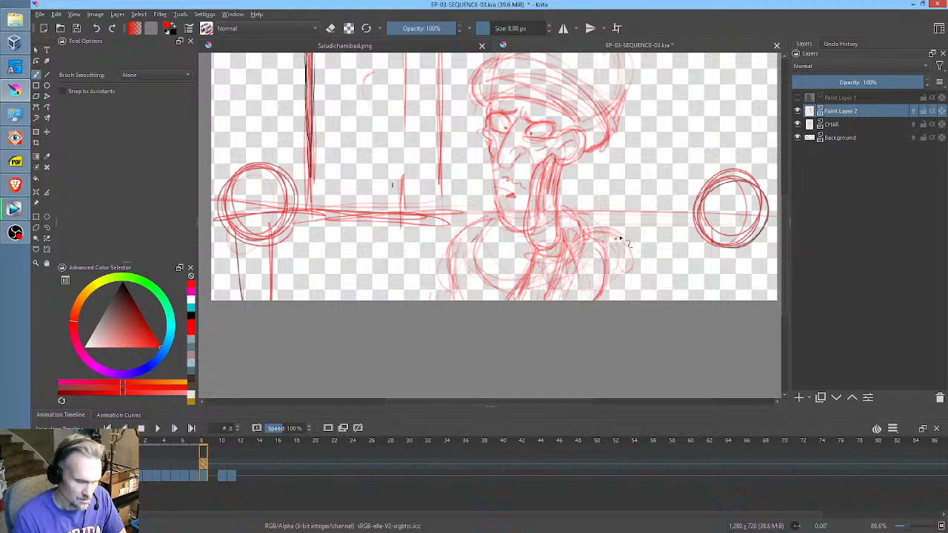
left_click_drag(608, 215, 614, 256)
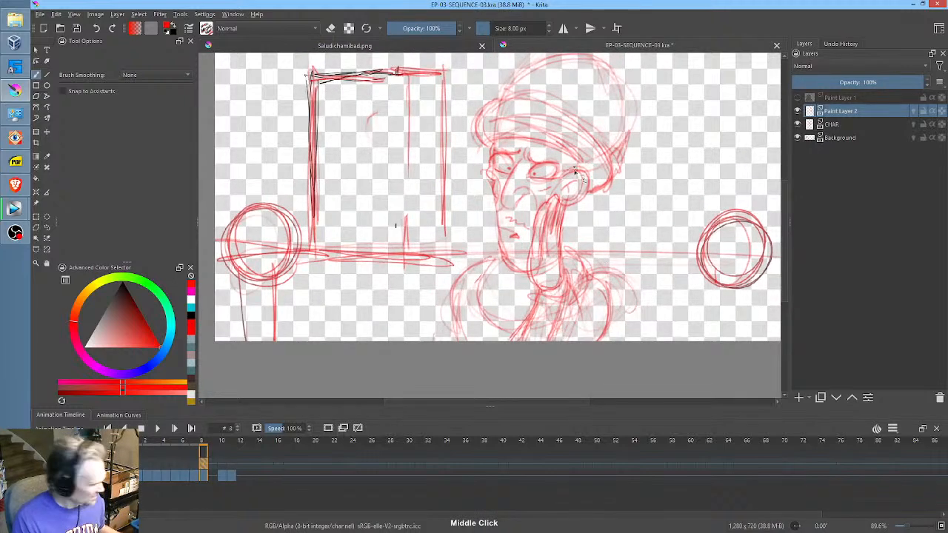
- Select the frame 8 hand with a freehand outline and tilt it slightly with the Transform tool
key("ctrl+r")
left_click_drag(570, 195, 537, 206)
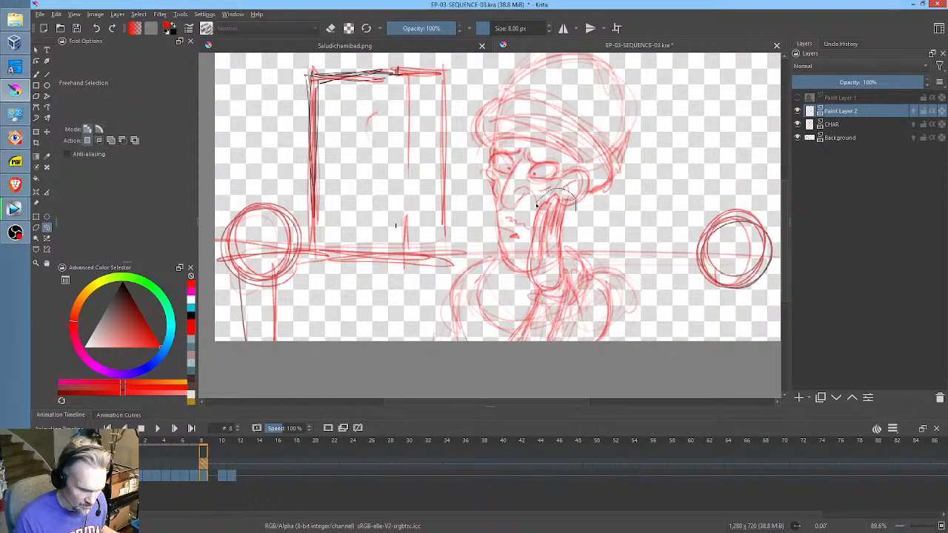
left_click_drag(561, 289, 571, 218)
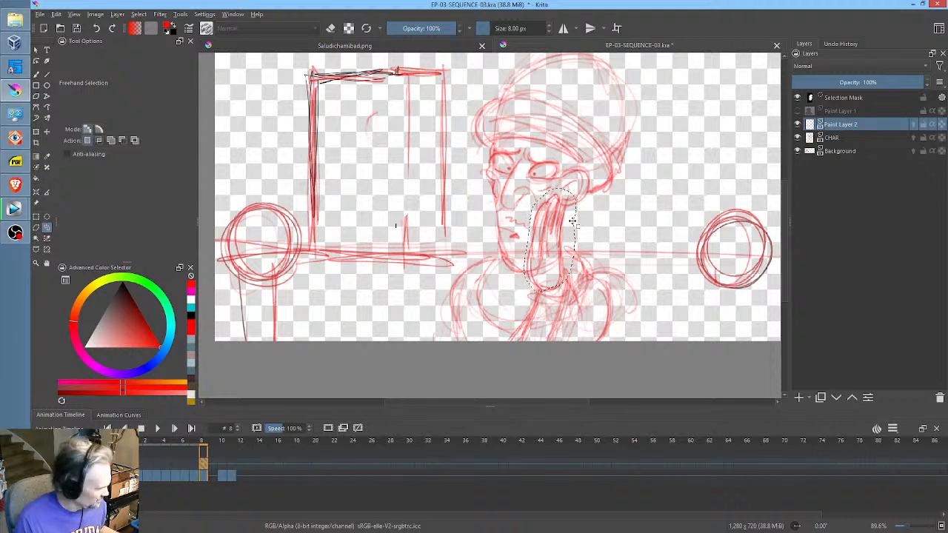
key("ctrl+t")
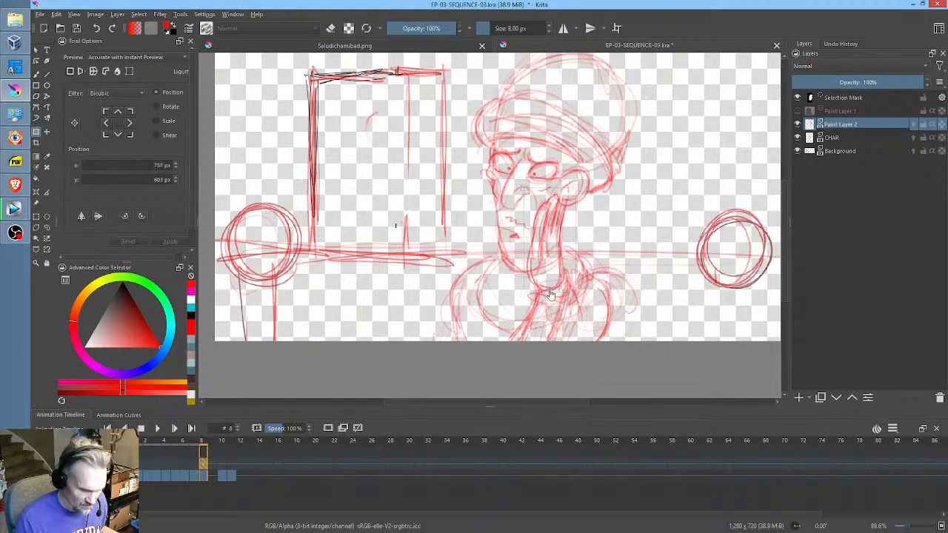
mouse_move(600, 218)
left_mouse_down()
mouse_move(620, 272)
mouse_move(591, 242)
mouse_move(617, 277)
mouse_move(588, 237)
mouse_move(589, 245)
left_mouse_up()
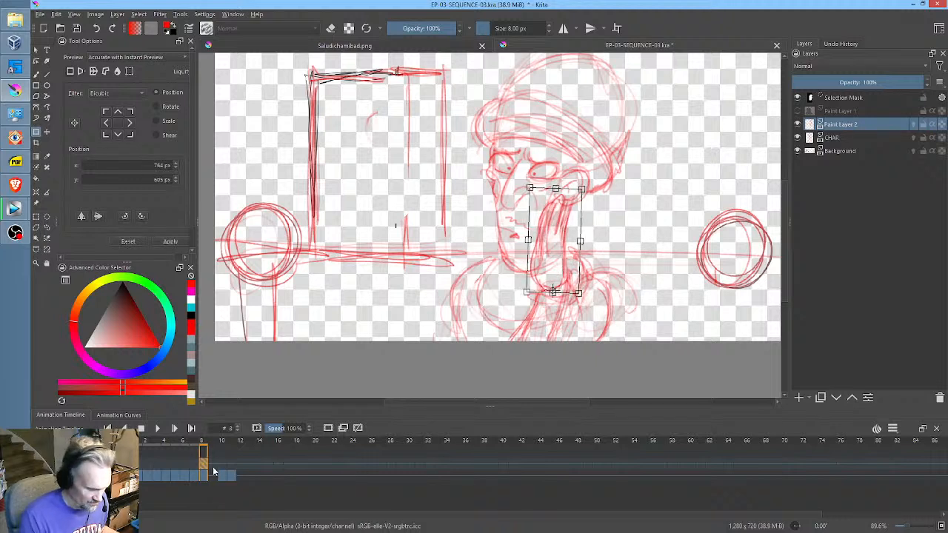
- Duplicate the arm drawing of Paint Layer 2 to frame 9 and rotate the selected hand clockwise away from the face
left_click(213, 466)
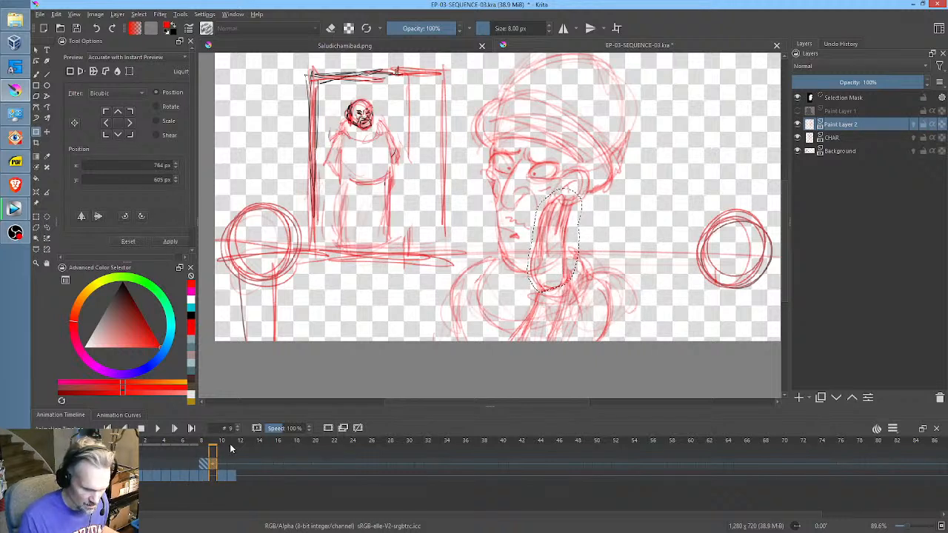
left_click_drag(554, 241, 557, 286)
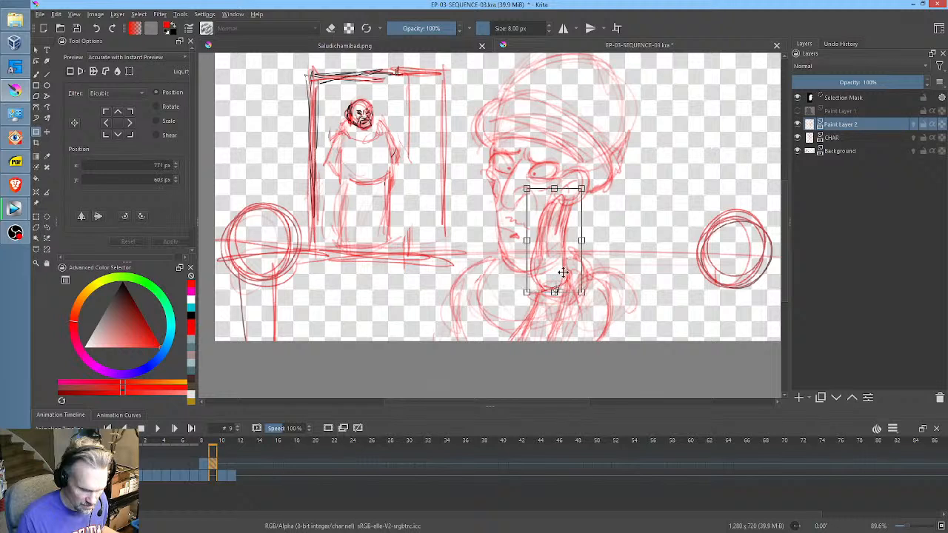
mouse_move(606, 246)
left_mouse_down()
mouse_move(631, 282)
mouse_move(630, 271)
left_mouse_up()
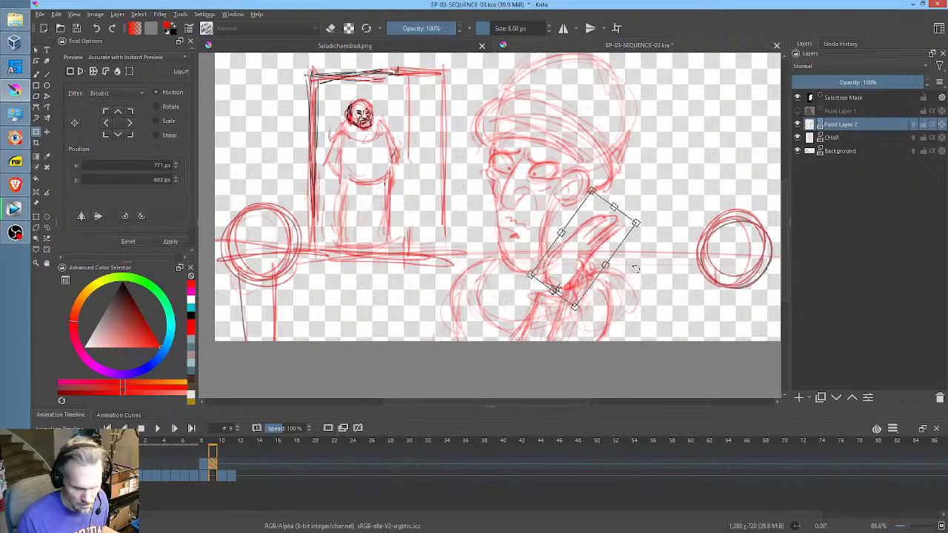
- Step through frames 4 to 8 of the CHAR layer to examine the head poses leading up to the hand gesture
left_click(191, 464)
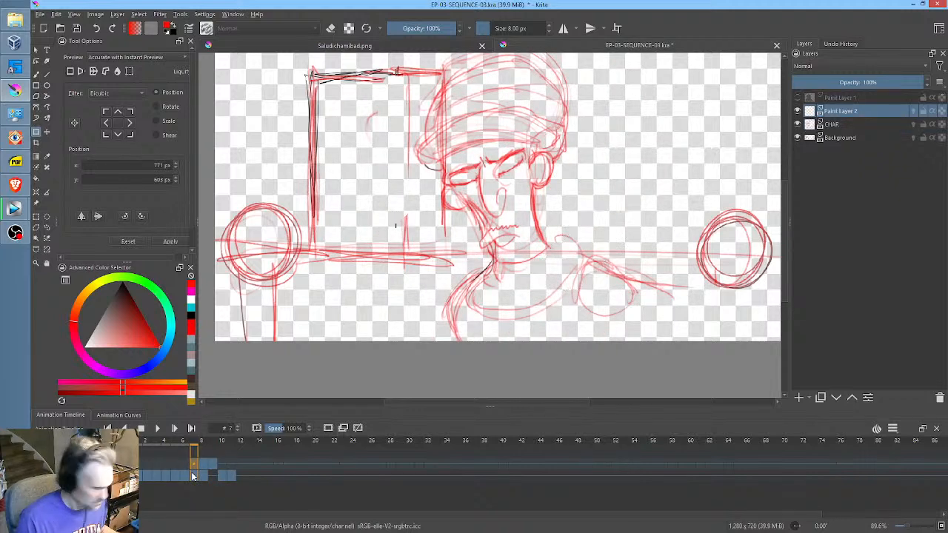
left_click(836, 126)
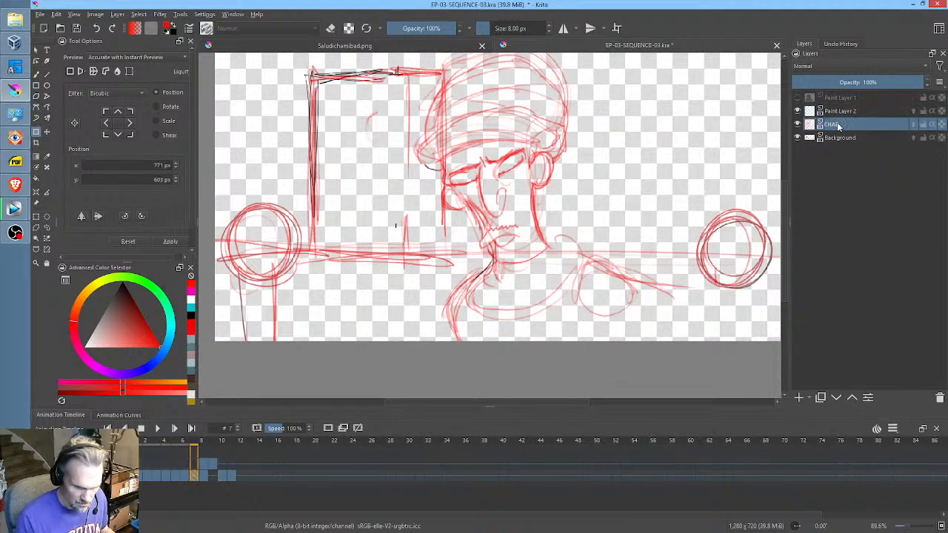
key("Left")
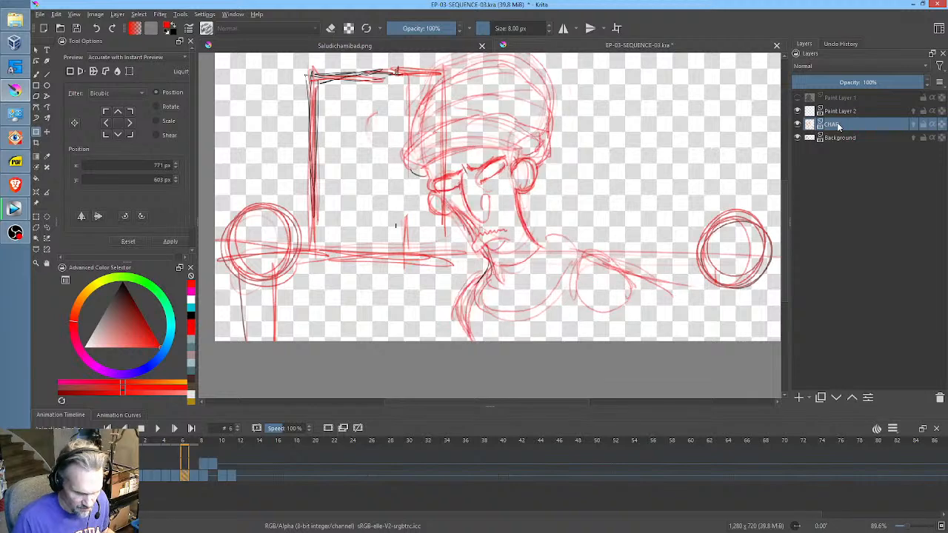
key("Left")
key("Left")
key("Right")
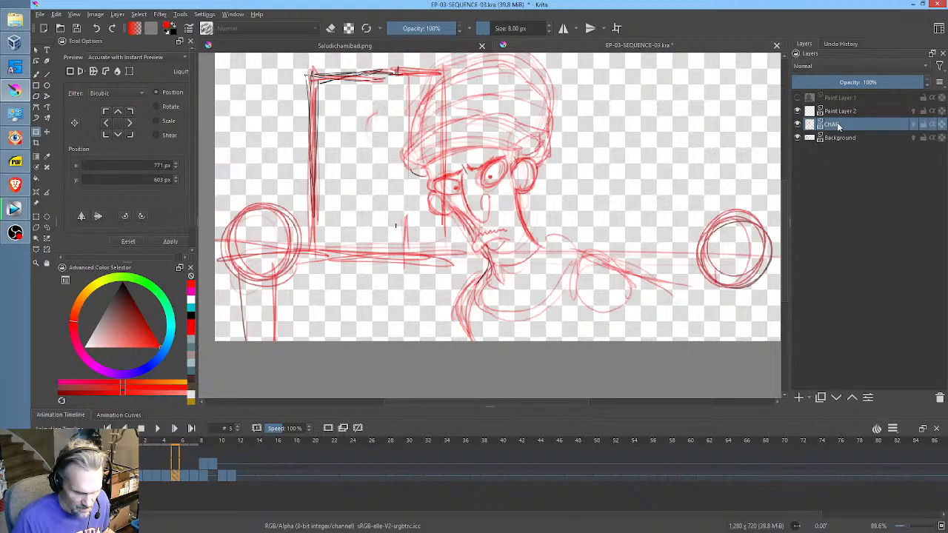
key("Right")
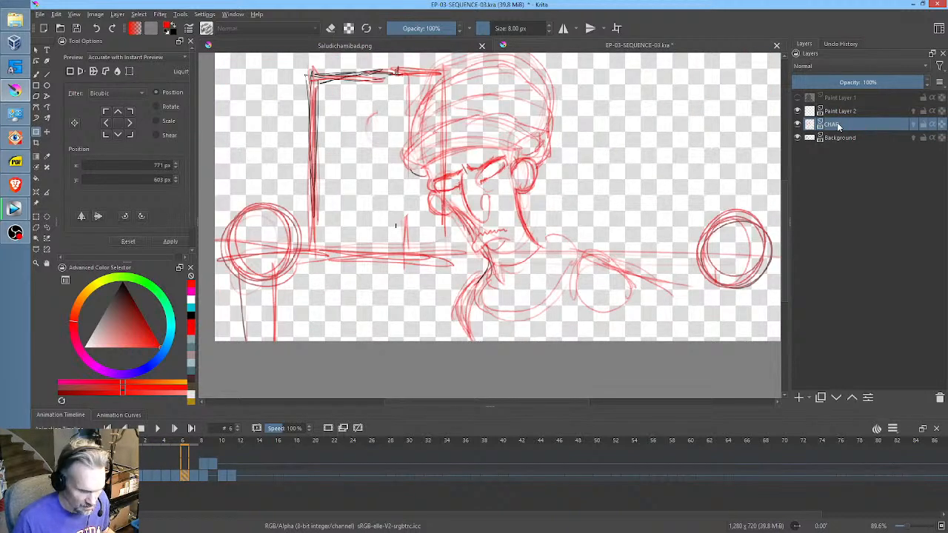
key("Right")
key("Right")
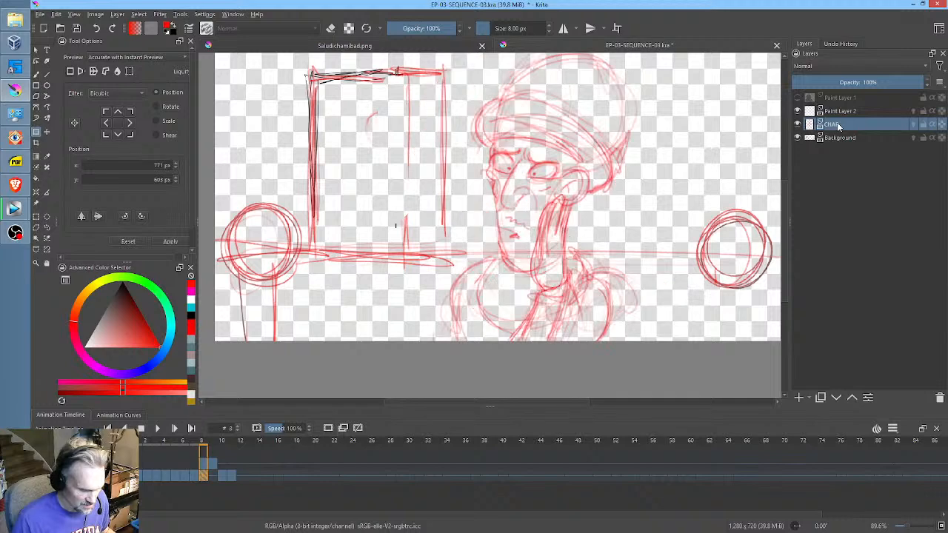
- Delete CHAR keyframes 6 and 7 and move the frame 8 and 9 keyframes of both layers to frames 6 and 7
key("Left")
key("Left")
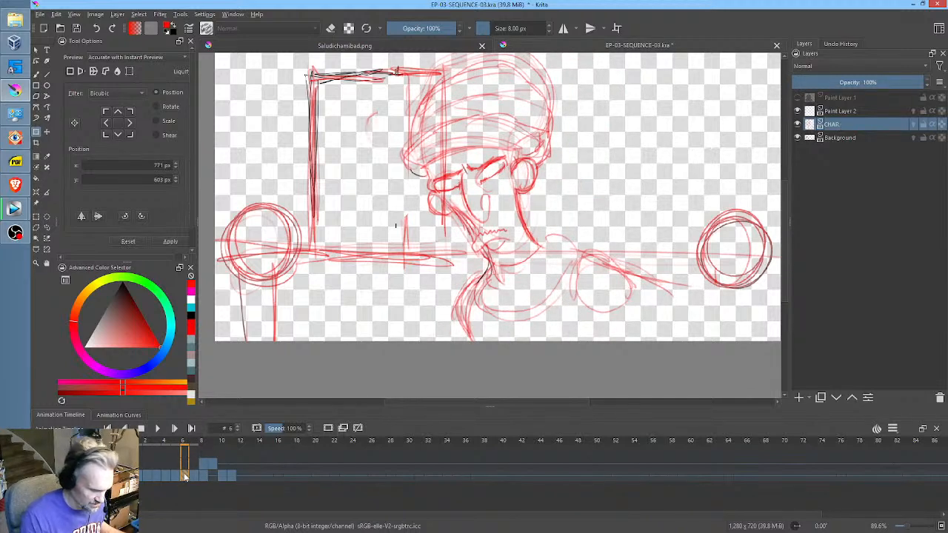
left_click(194, 479)
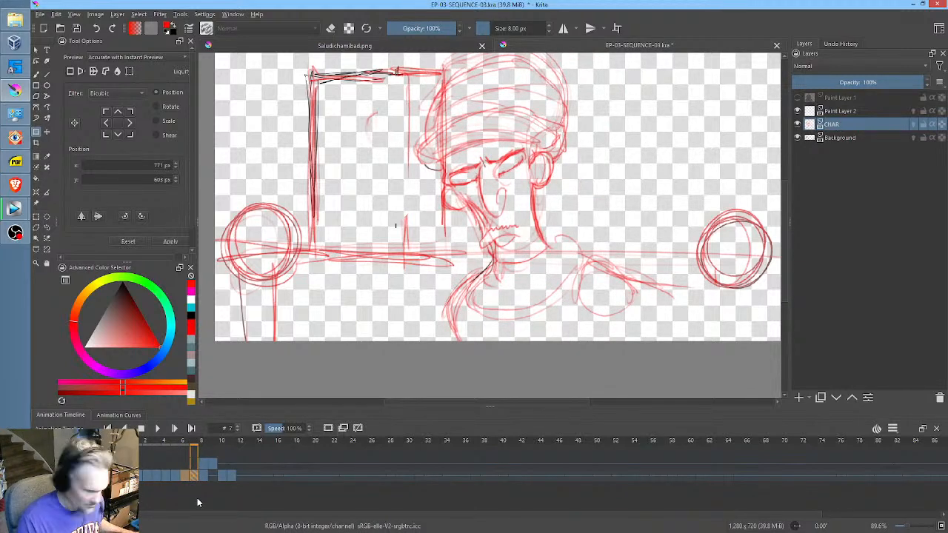
left_click(209, 471)
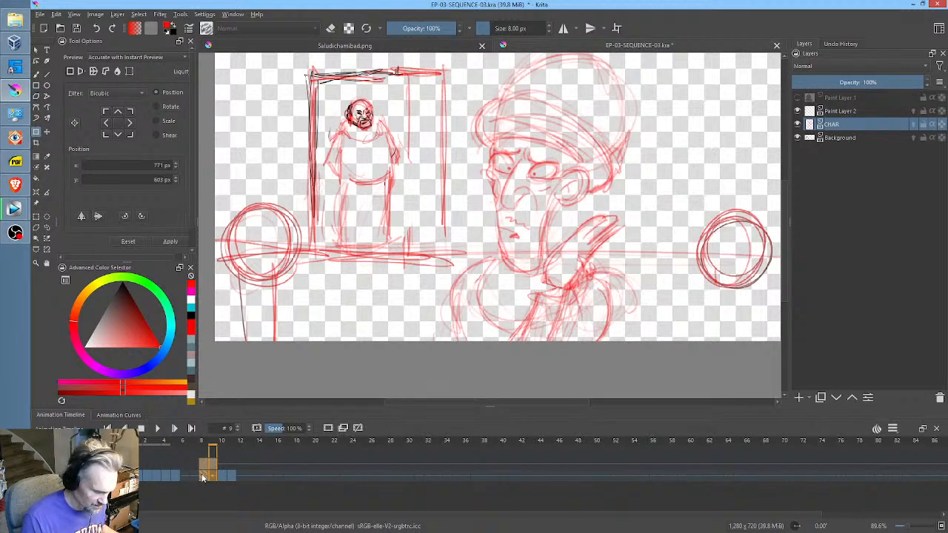
left_click(202, 477)
left_click_drag(191, 477, 188, 478)
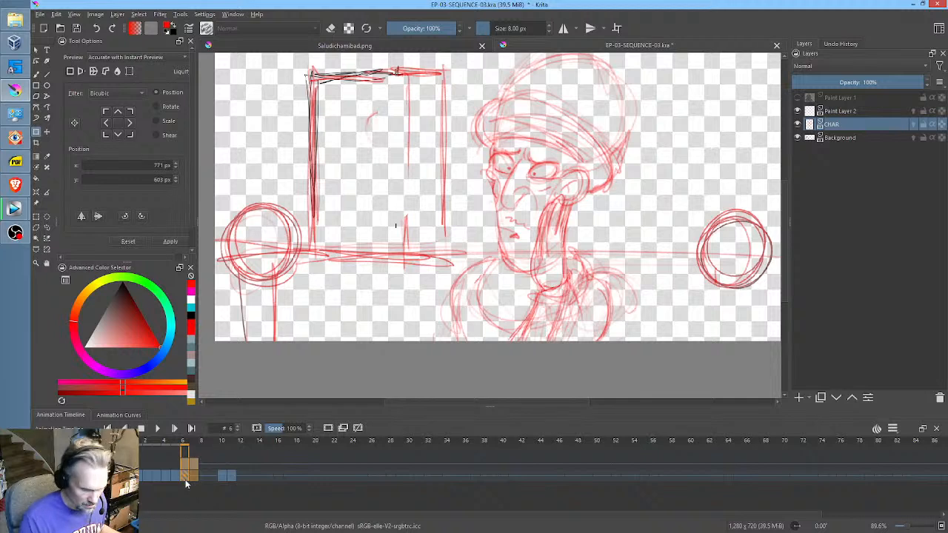
- Step through frames 5 to 10 to check the retimed head poses and hand gesture
left_click(175, 474)
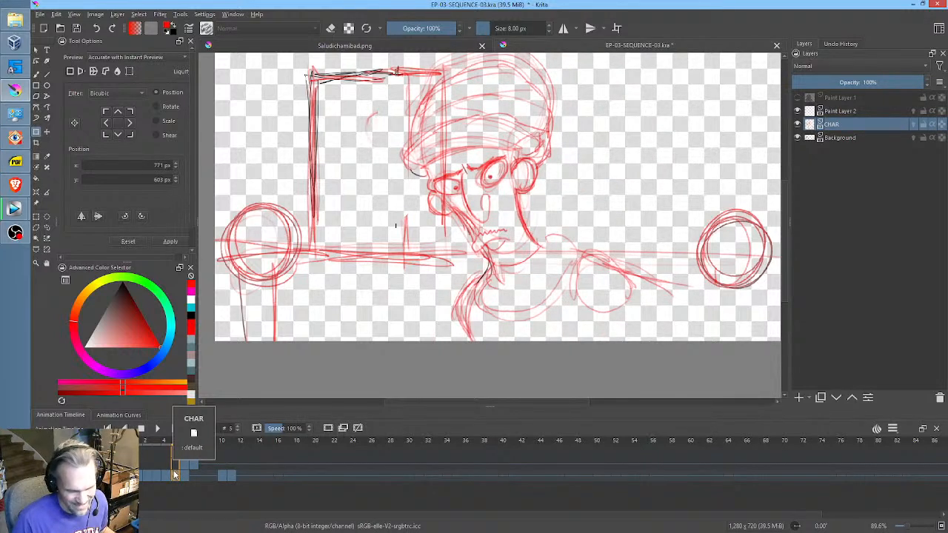
key("Right")
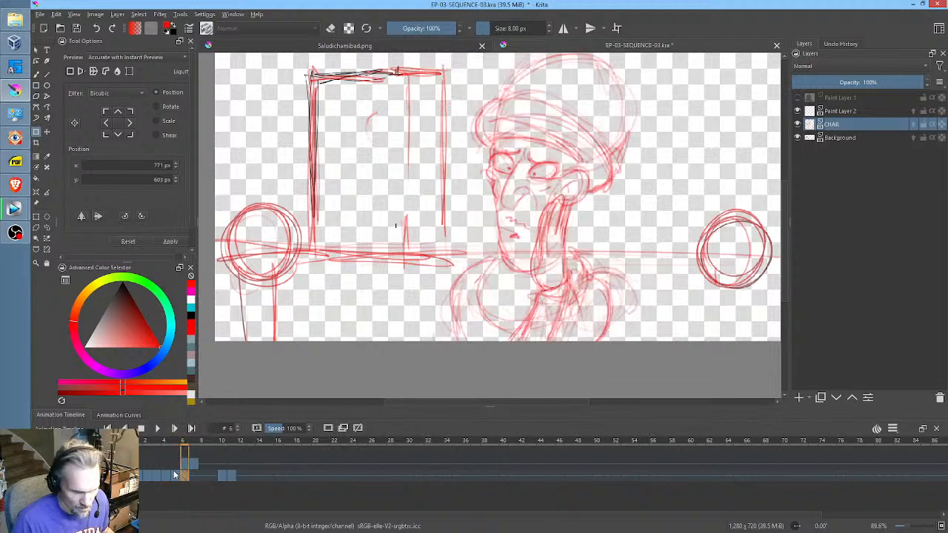
key("Right")
key("Right")
key("Right")
key("Right")
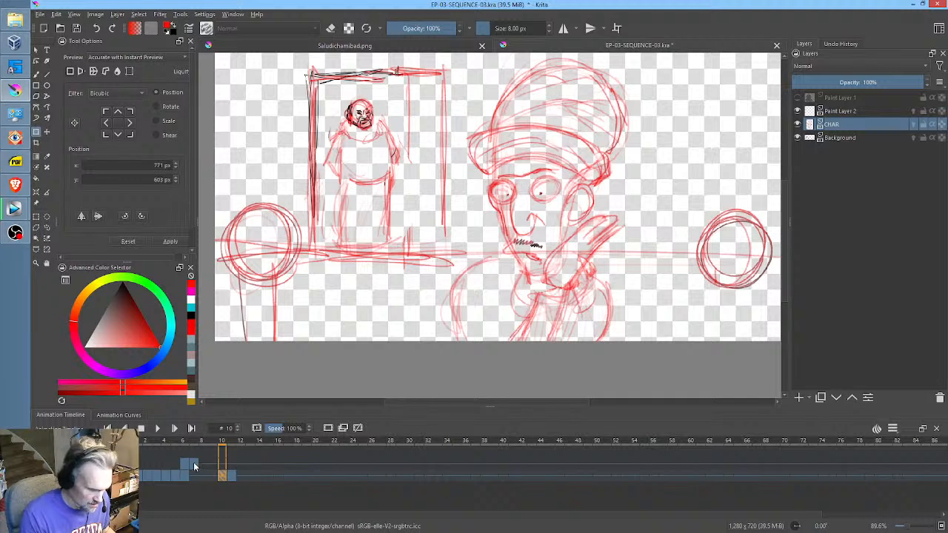
left_click(194, 465)
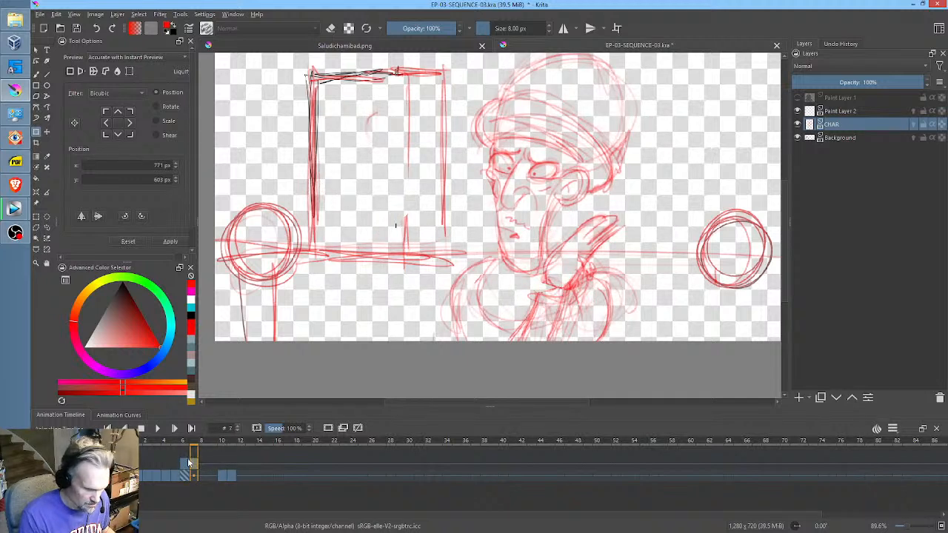
left_click(185, 464)
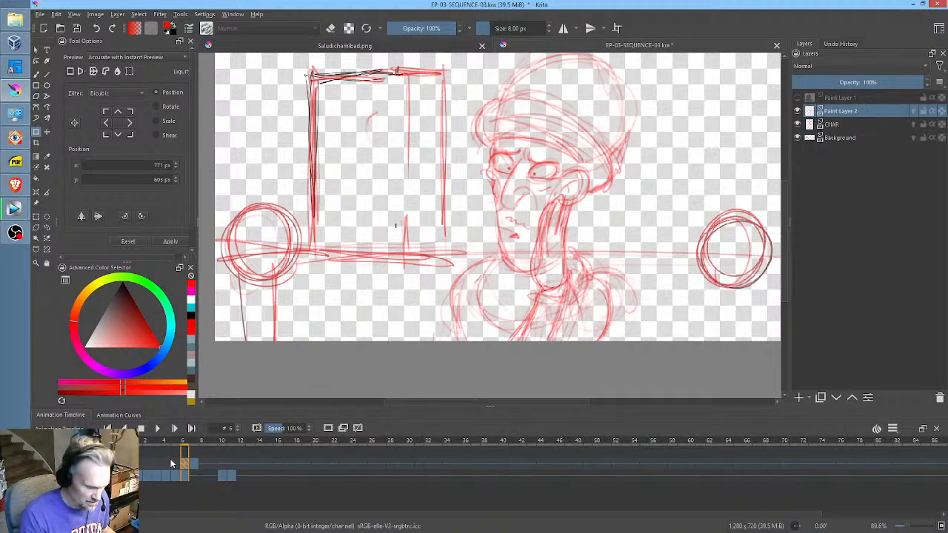
- Merge Paint Layer 2 down into the CHAR layer and check the merged hand drawings frame by frame
left_click(203, 465)
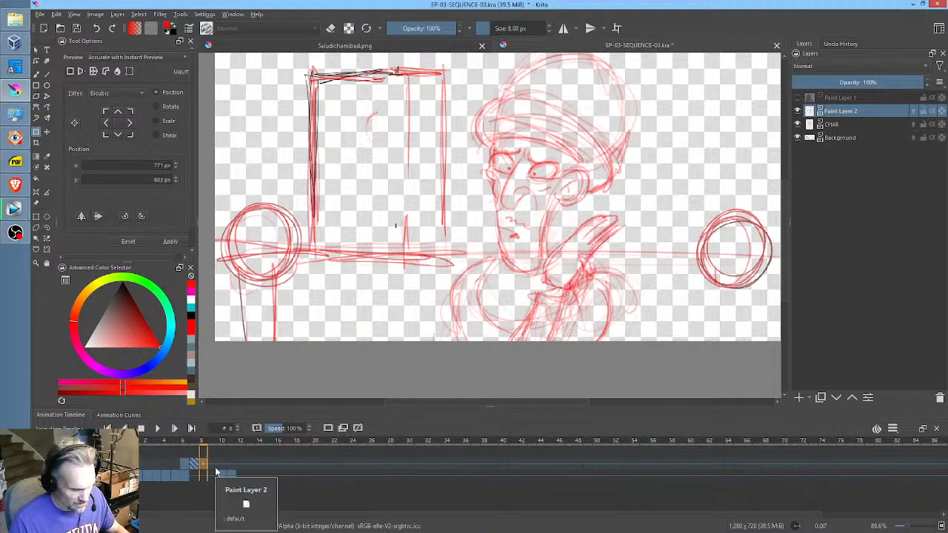
left_click(856, 111)
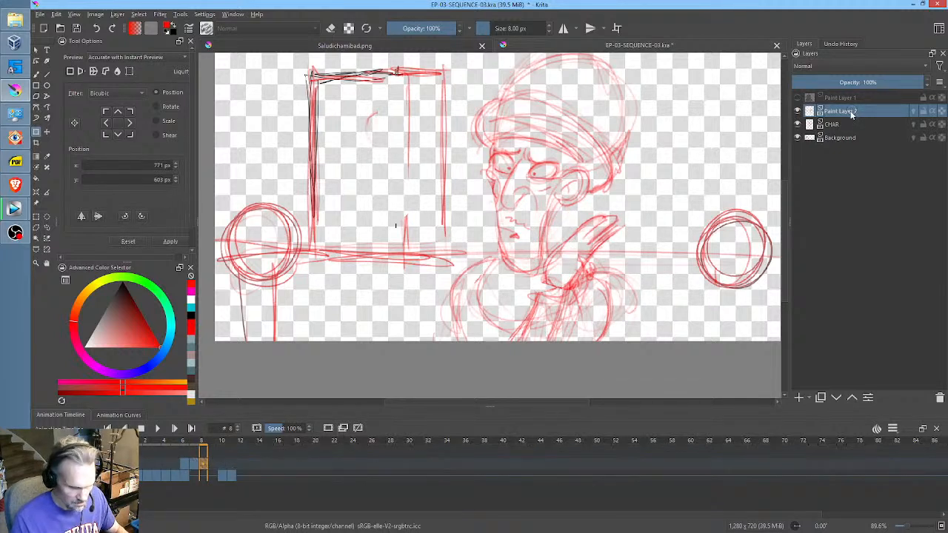
key("shift+Delete")
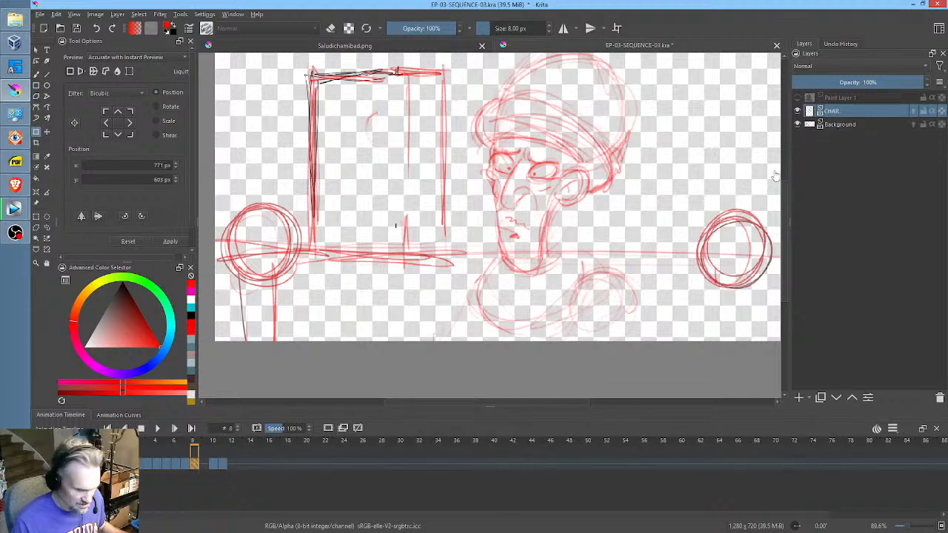
key("Left")
key("Left")
key("Left")
key("Left")
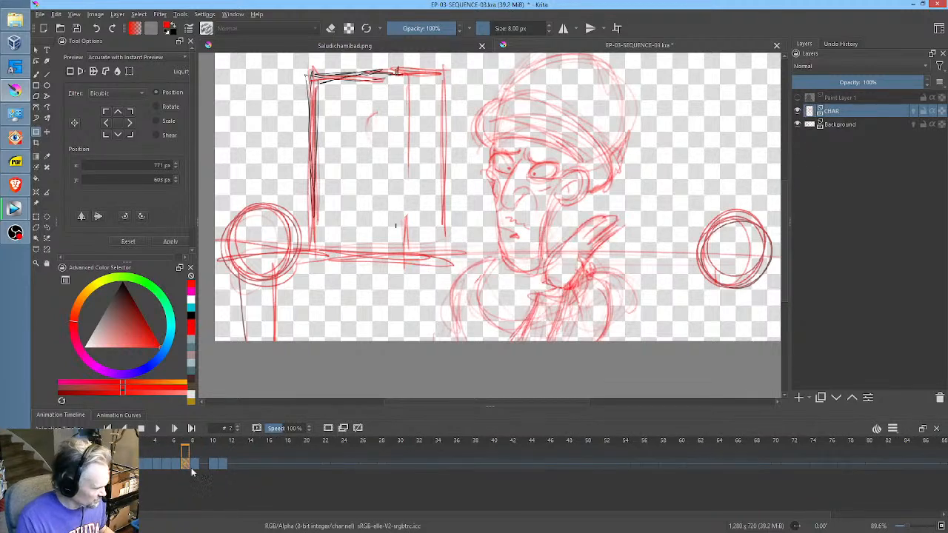
- Step through frames 5 to 10 of the CHAR layer to check where the raised hand appears and disappears
key("Right")
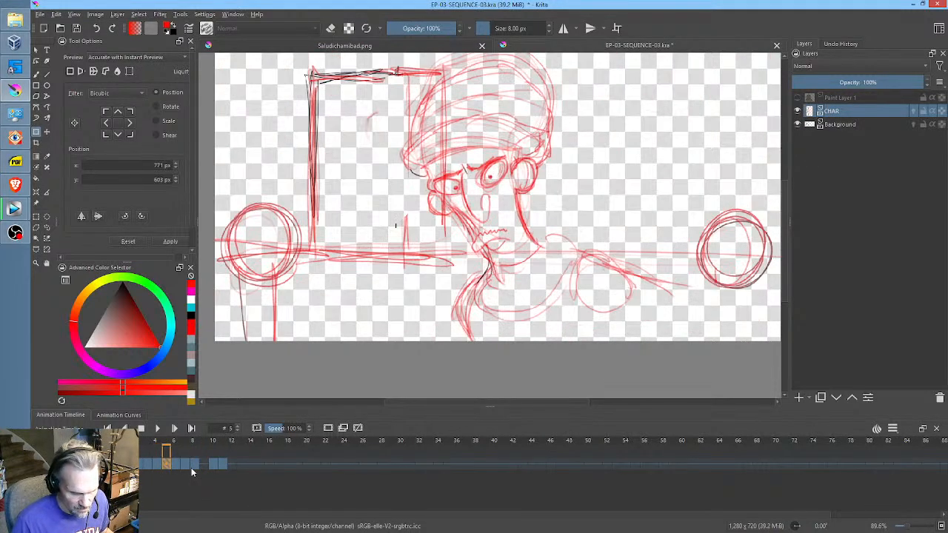
key("Right")
key("Right")
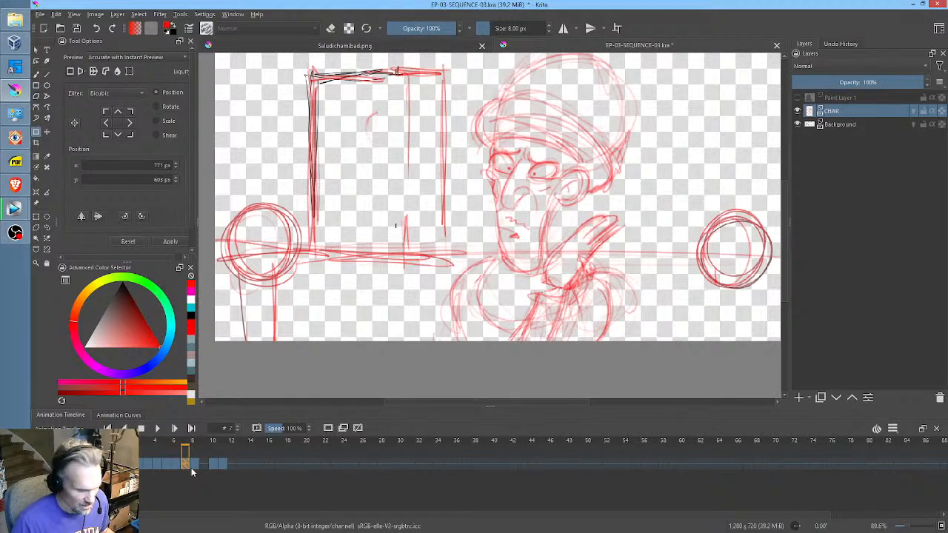
key("Right")
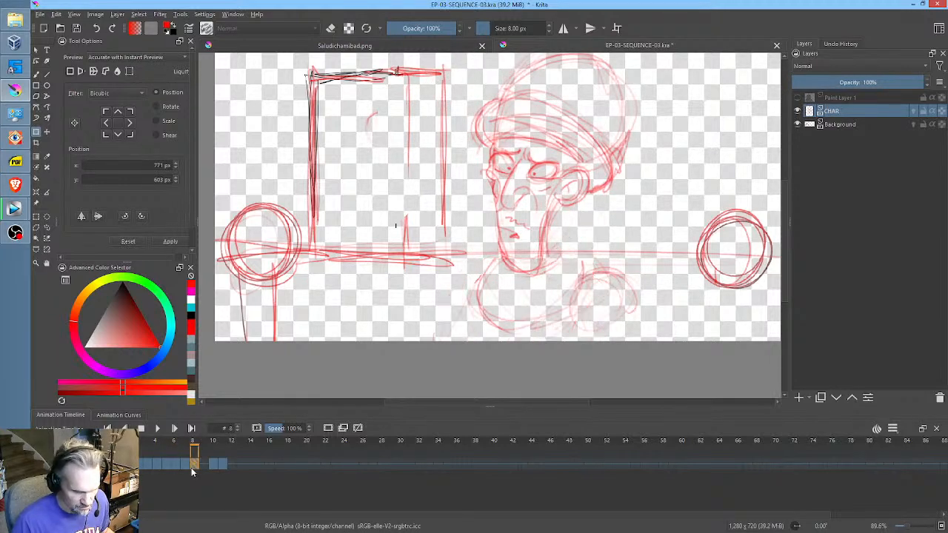
key("Right")
key("Right")
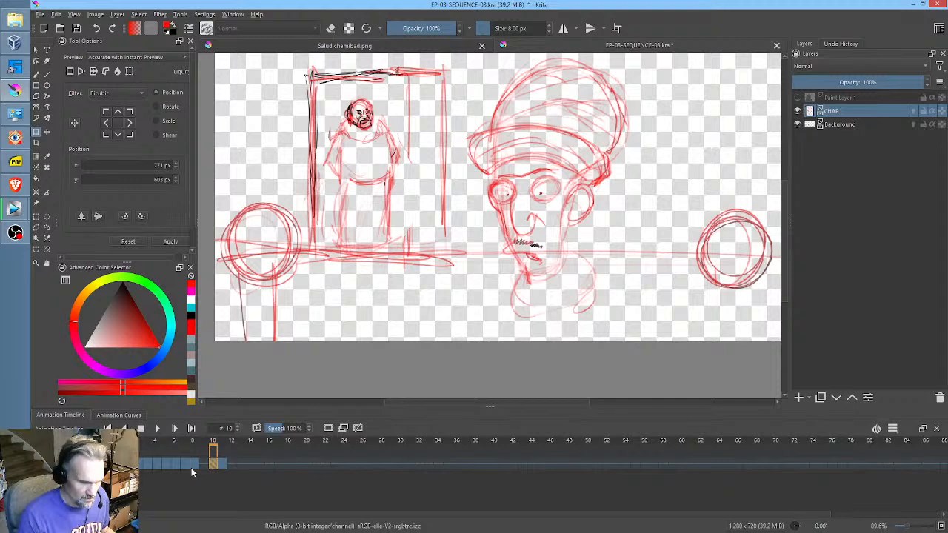
- Delete the handless CHAR keyframe at frame 8 so the frame 7 hand pose holds until frame 10
left_click(194, 466)
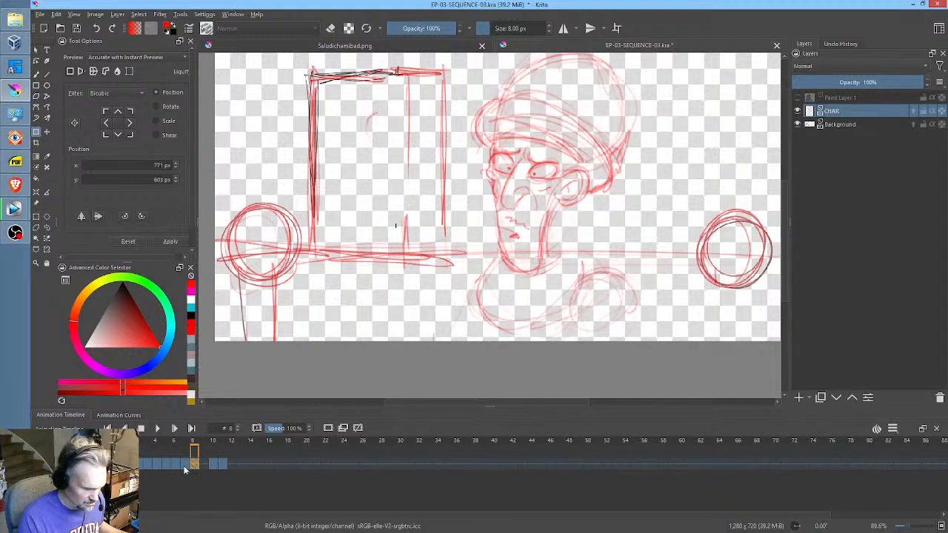
mouse_move(185, 466)
left_mouse_down()
mouse_move(167, 465)
mouse_move(185, 466)
left_mouse_up()
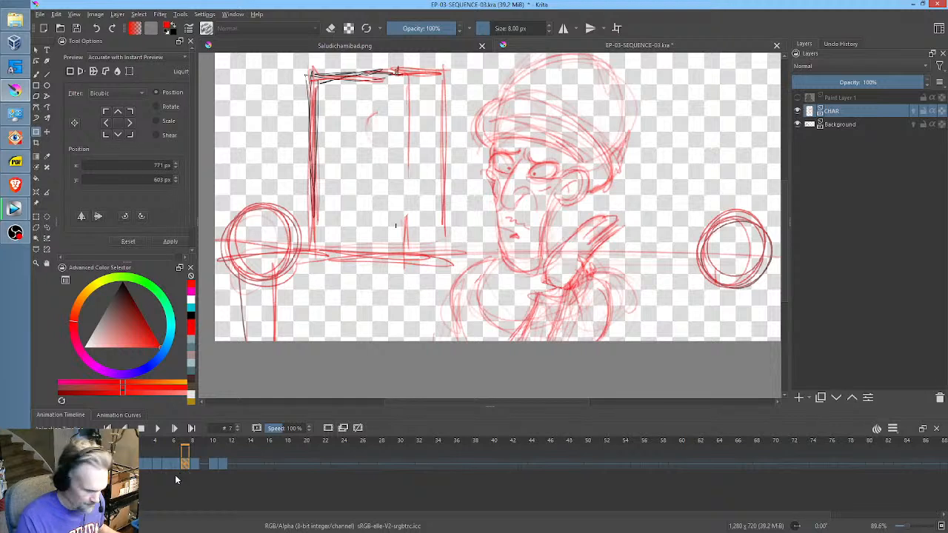
left_click(193, 466)
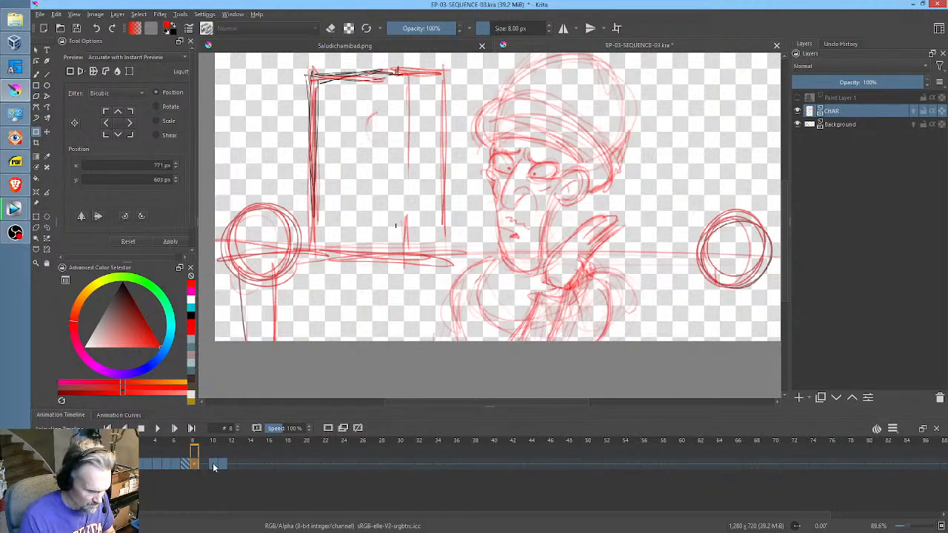
left_click(213, 465)
key("Left")
key("Left")
key("Left")
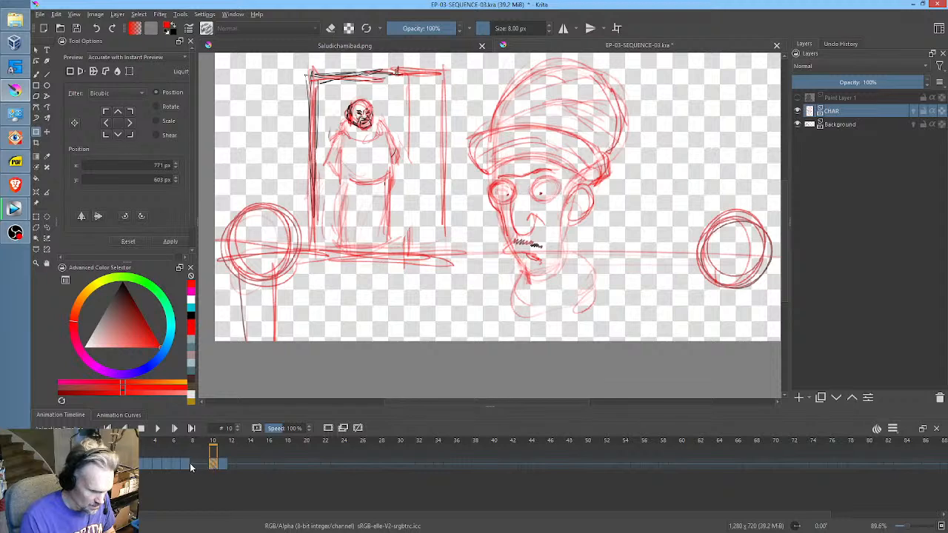
left_click(214, 465)
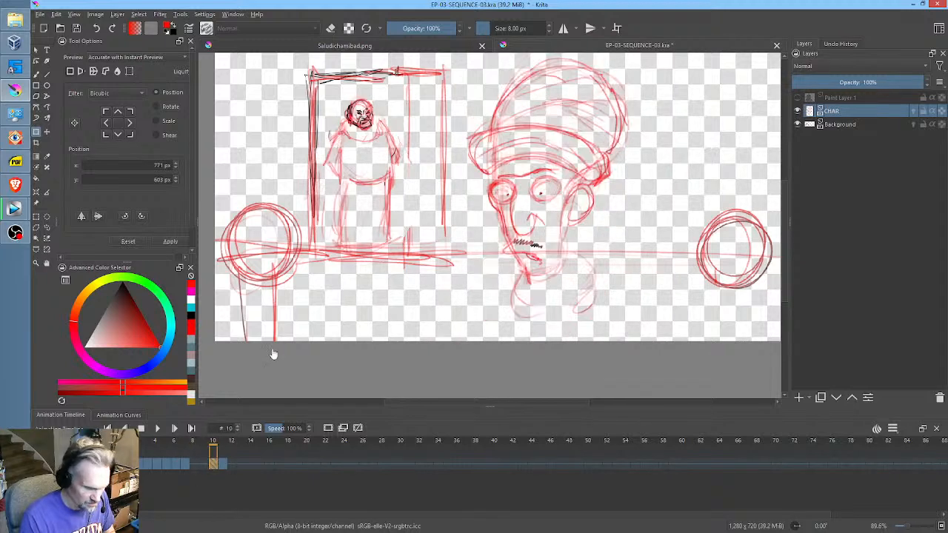
- Lasso the small doorway figure on frame 10 and try a CHAR keyframe at frame 8 for it
key("ctrl+r")
mouse_move(381, 93)
left_mouse_down()
mouse_move(329, 113)
mouse_move(322, 219)
mouse_move(348, 254)
mouse_move(407, 222)
mouse_move(398, 102)
left_mouse_up()
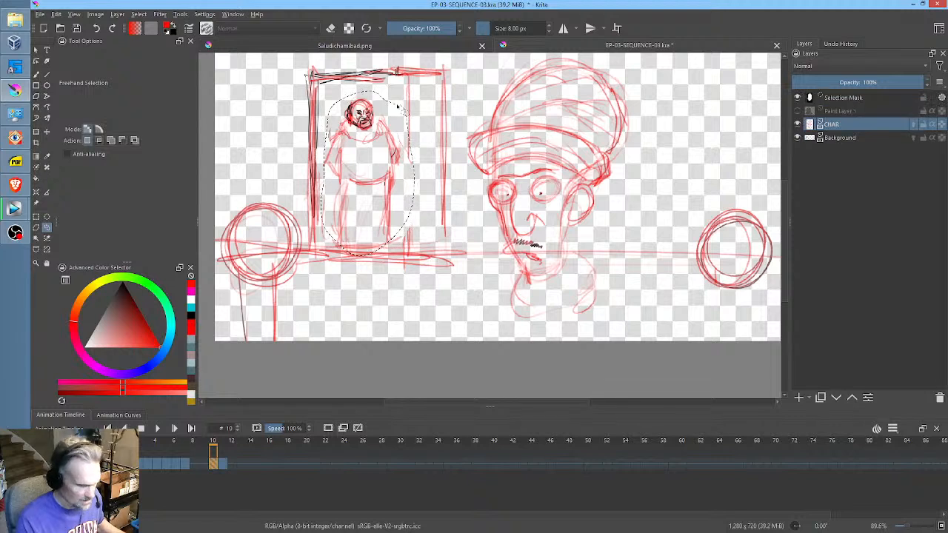
left_click(195, 464)
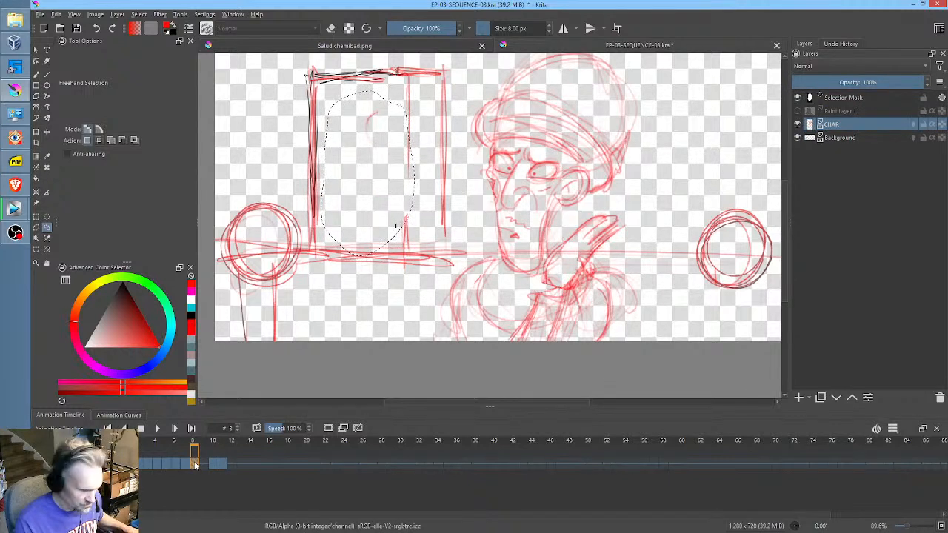
key("ctrl+t")
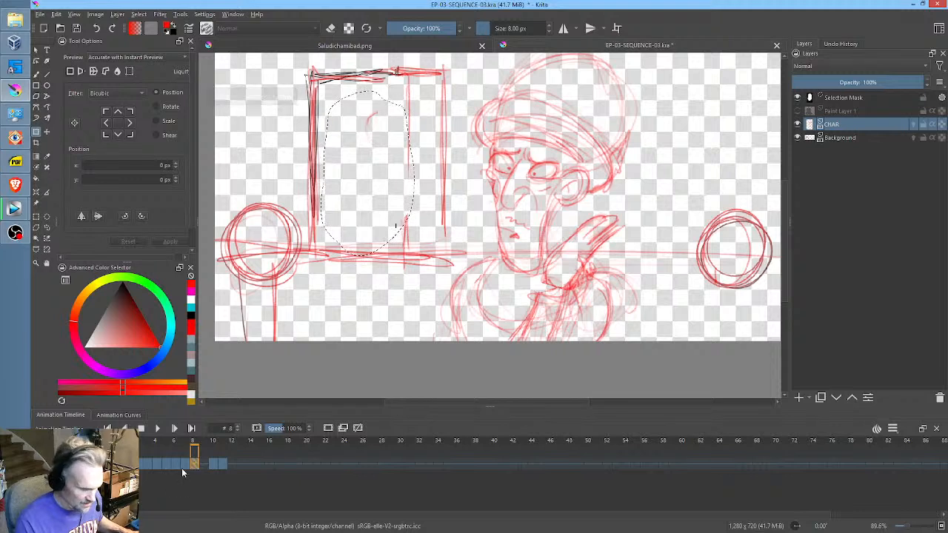
- Compare the hand drawings on CHAR frames 6, 7 and 8
left_click(183, 464)
key("Left")
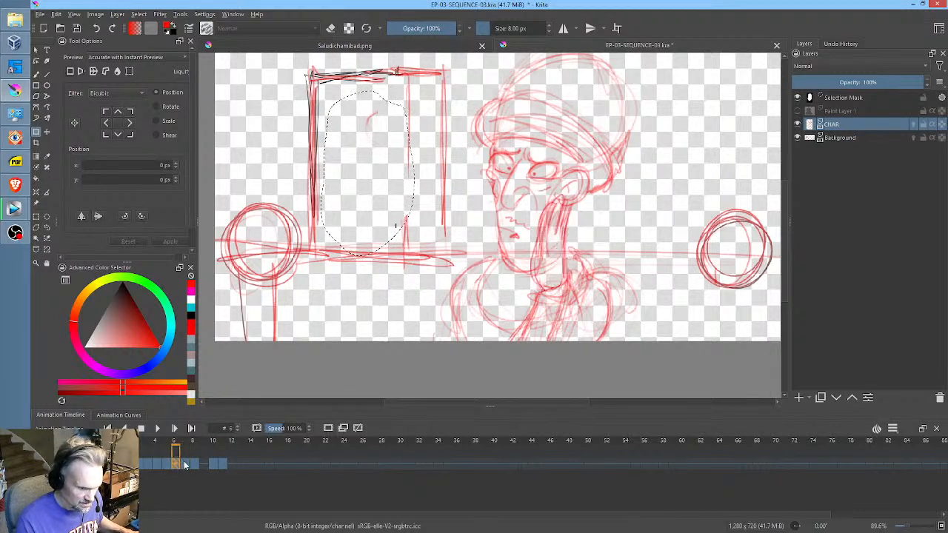
left_click(185, 464)
left_click(194, 465)
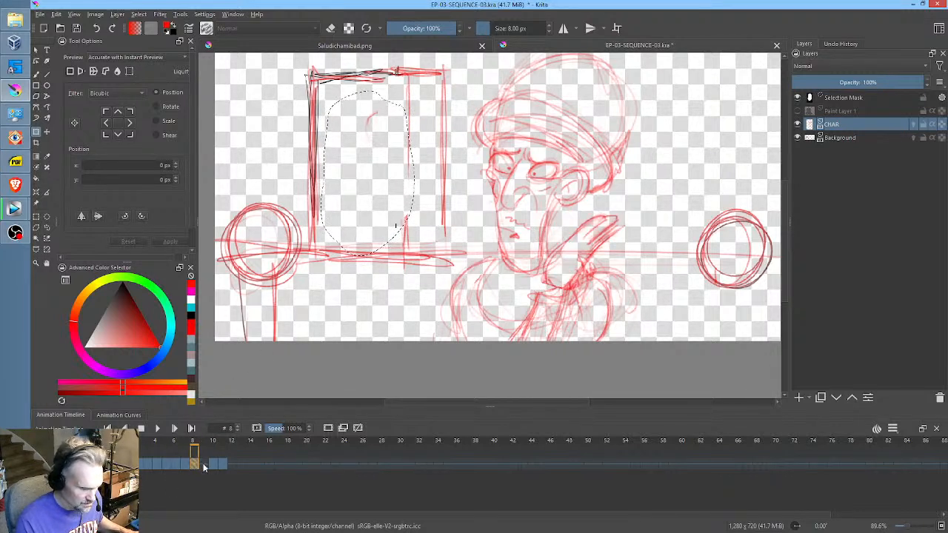
left_click(176, 465)
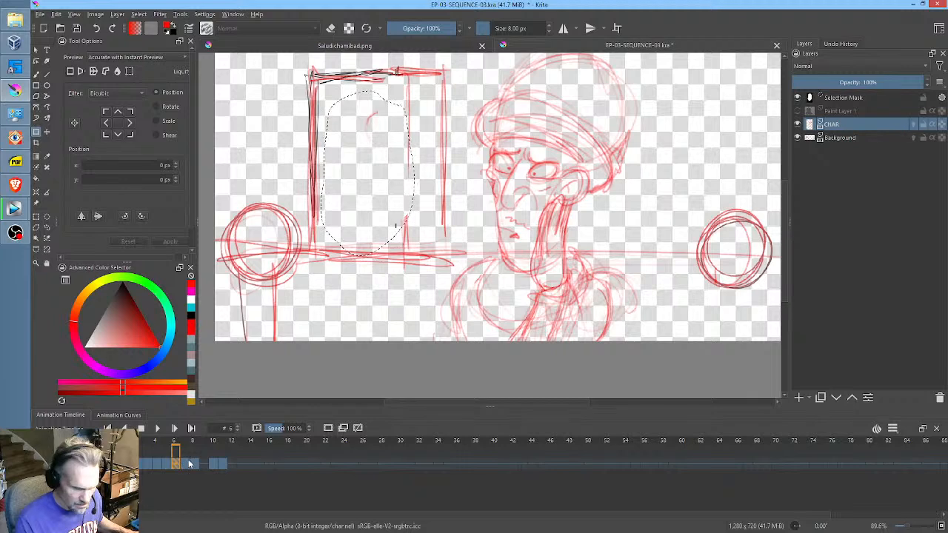
left_click(189, 464)
key("Left")
key("Left")
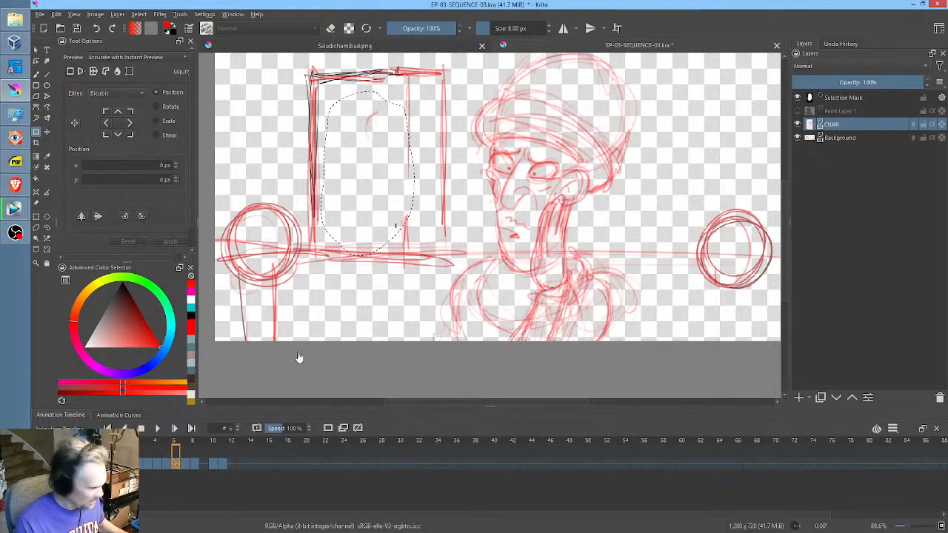
- Remove the extra CHAR keyframe at frame 8 and return to frame 10
key("Right")
key("Right")
key("Right")
key("Right")
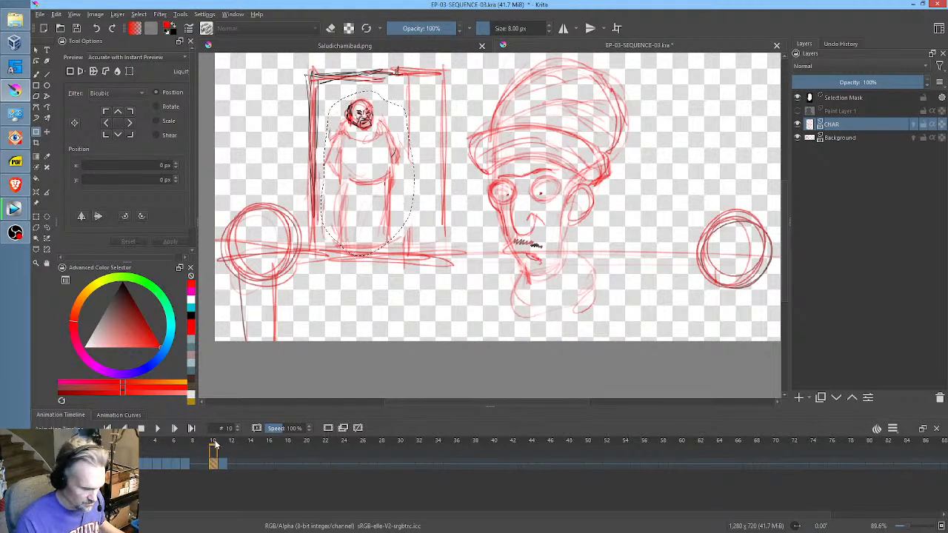
key("Left")
key("Left")
key("Left")
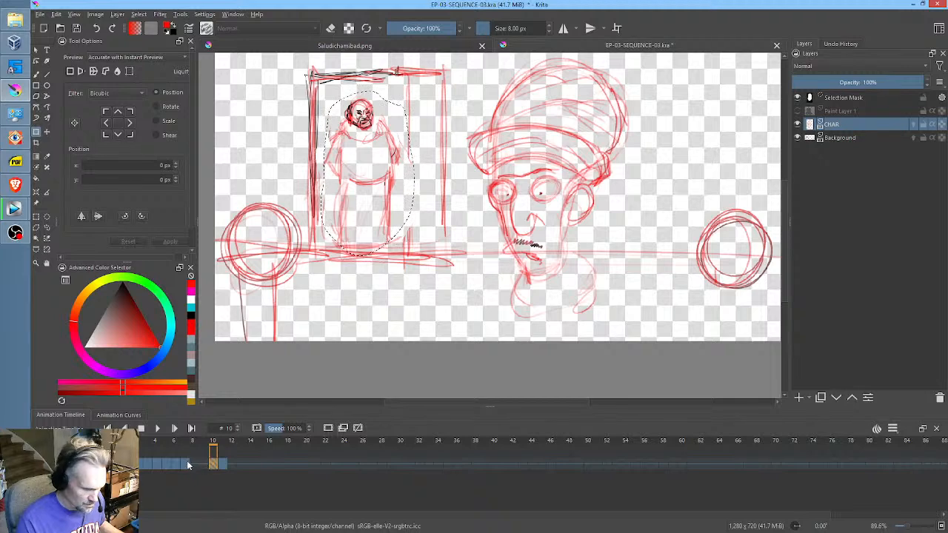
left_click(215, 464)
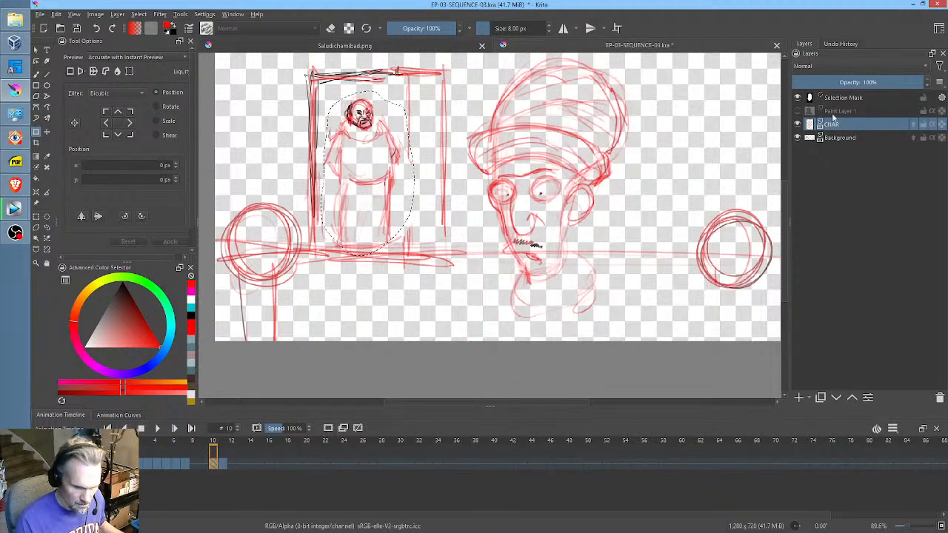
- Check which layer holds the doorway figure and move the Background keyframe from frame 9 to frame 8
left_click(798, 124)
left_click(797, 124)
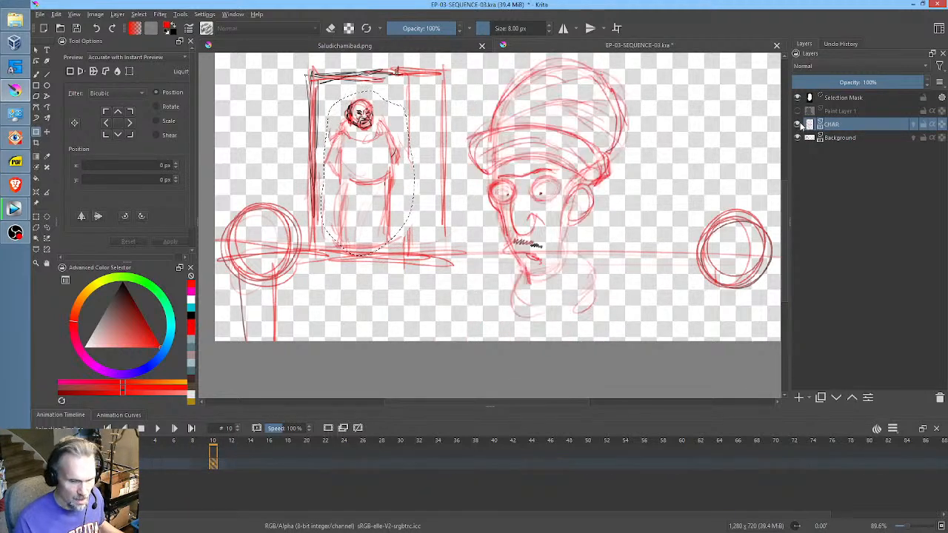
left_click(839, 138)
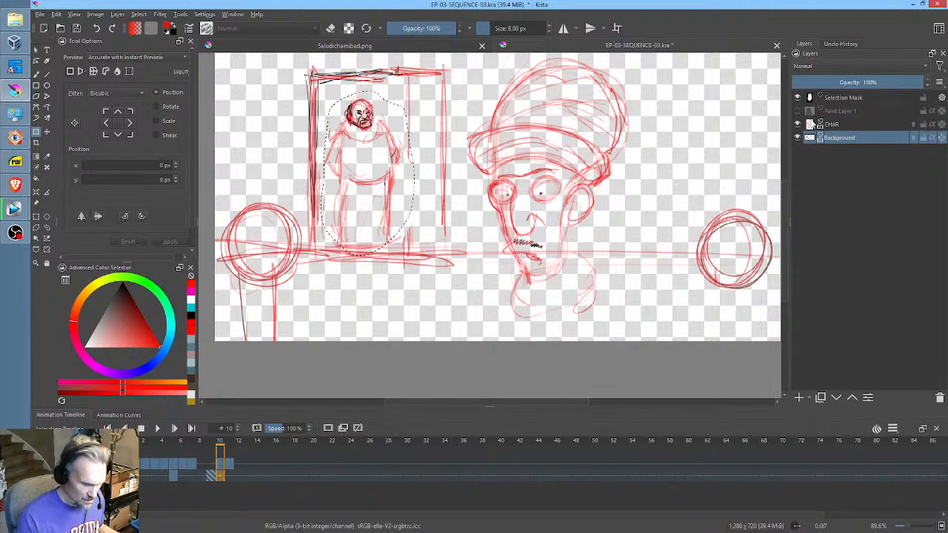
left_click(213, 478)
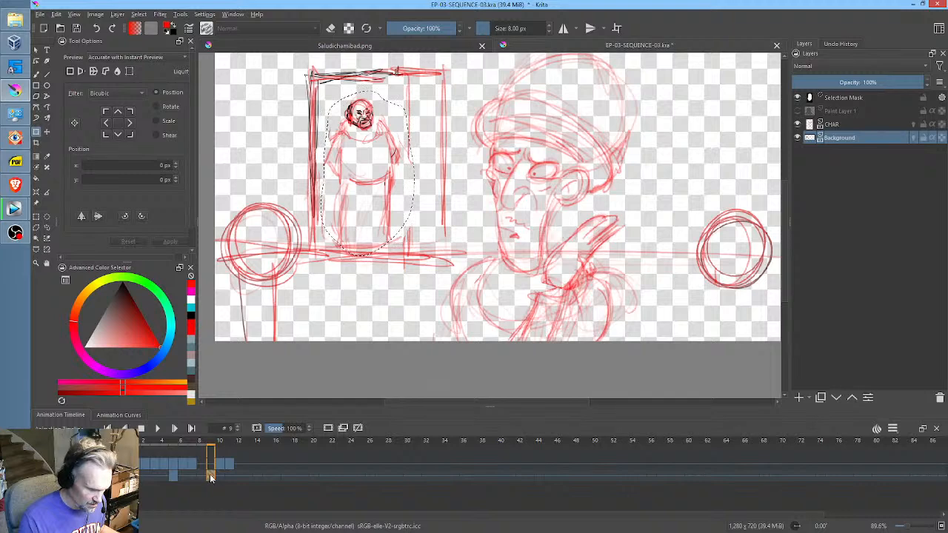
left_click(201, 474)
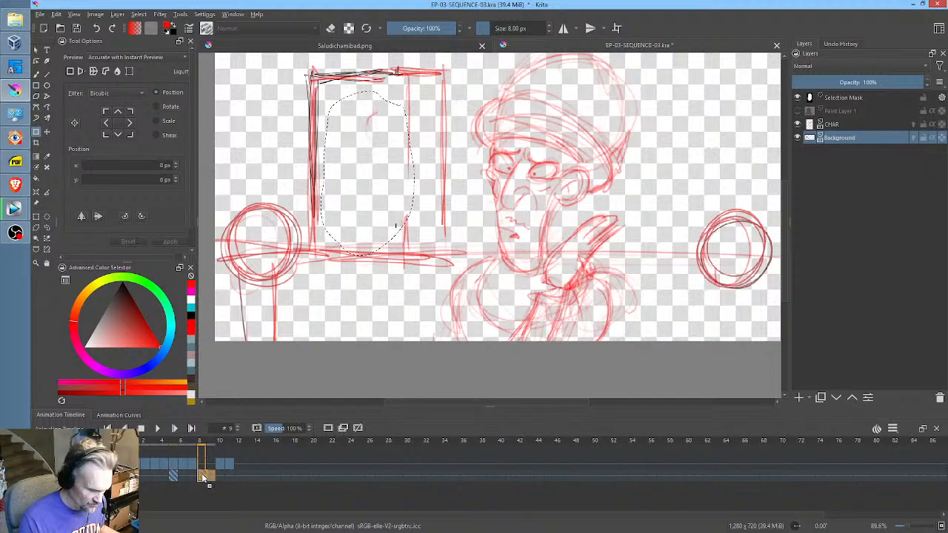
- Scrub through frames 6 to 11 to check the doorway figure's new timing, and save the storyboard file
left_click(180, 443)
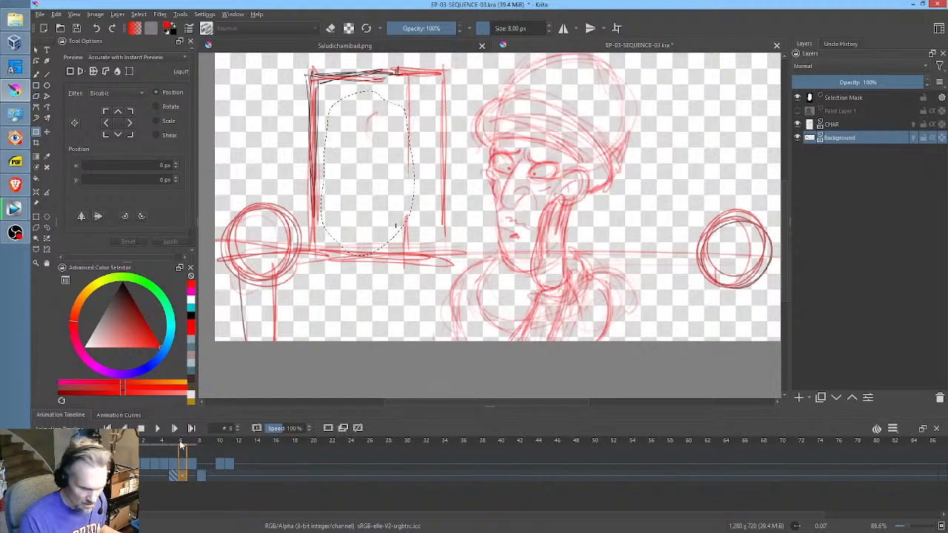
left_click(192, 444)
left_click(200, 443)
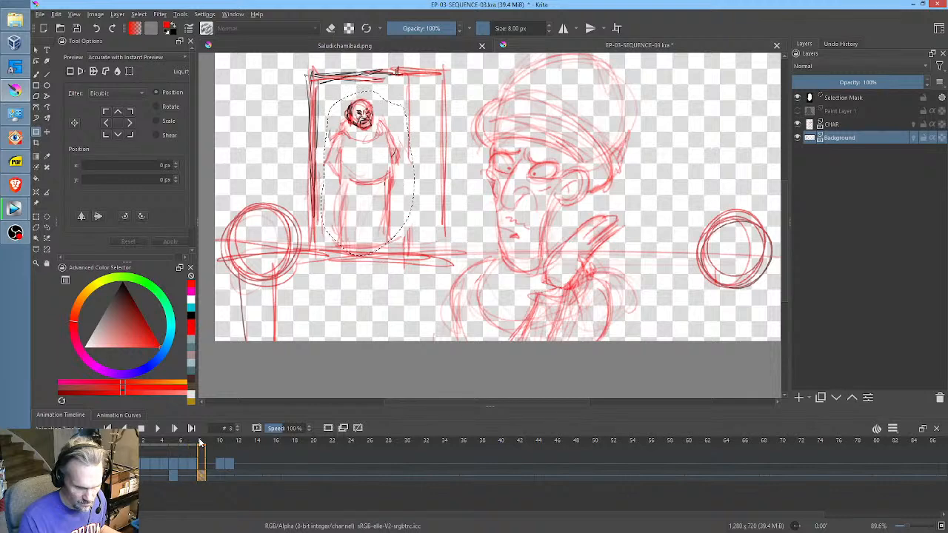
mouse_move(204, 442)
left_mouse_down()
mouse_move(248, 445)
mouse_move(199, 445)
mouse_move(238, 448)
mouse_move(227, 451)
left_mouse_up()
left_click(77, 28)
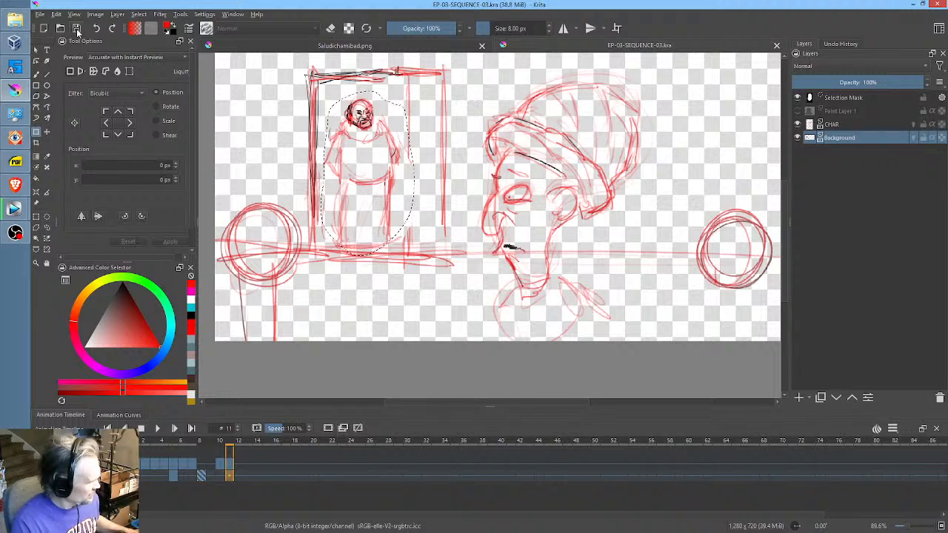
- Clear the selection around the doorway figure and make CHAR the active layer at frame 0 with the Pencil-2 brush
key("ctrl+shift+a")
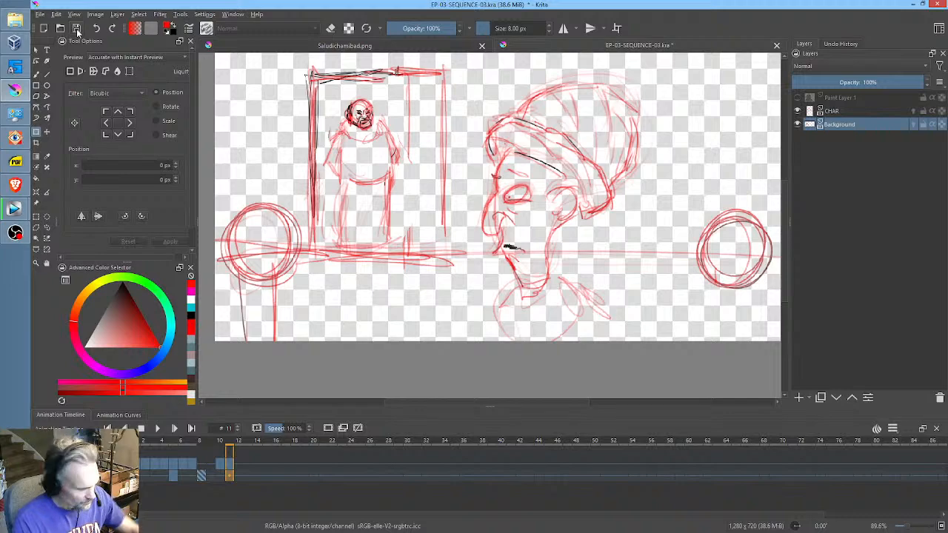
left_click(126, 475)
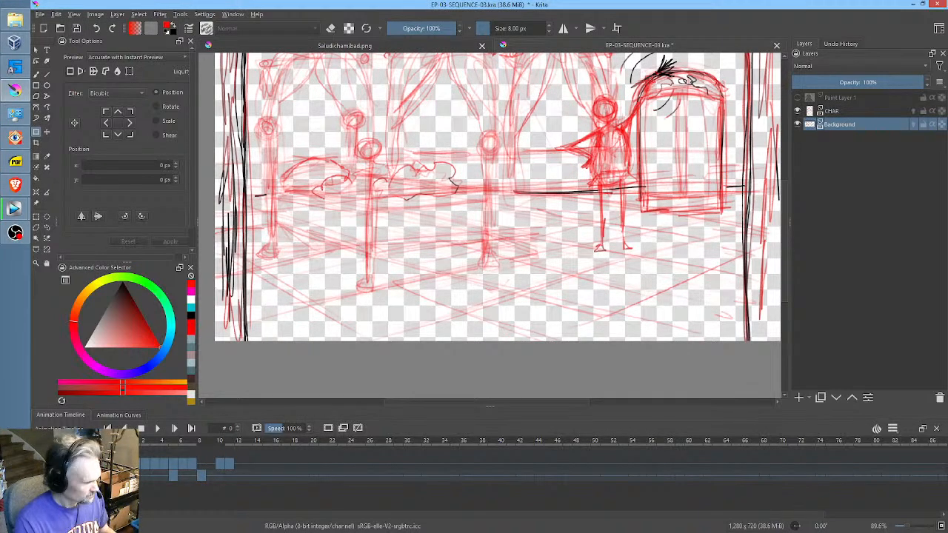
left_click_drag(647, 134, 632, 188)
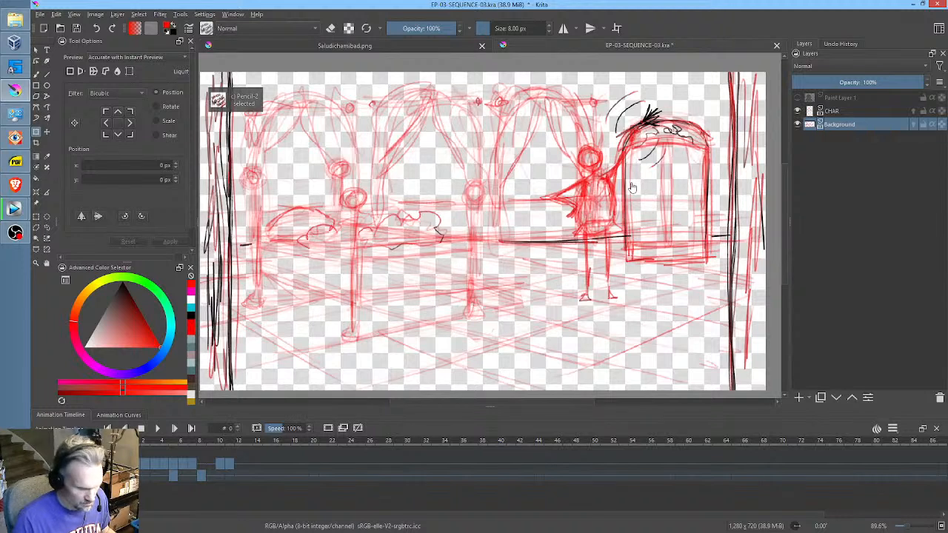
left_click(810, 111)
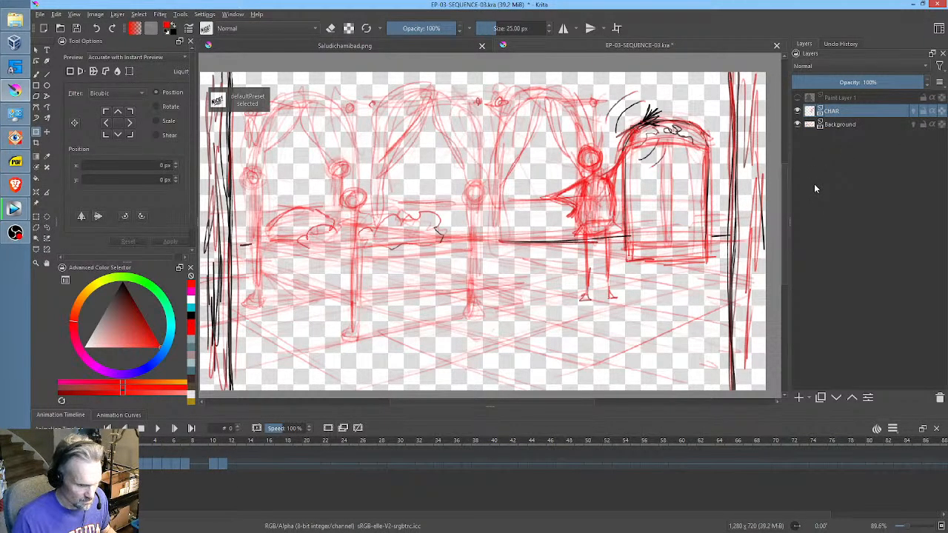
key("slash")
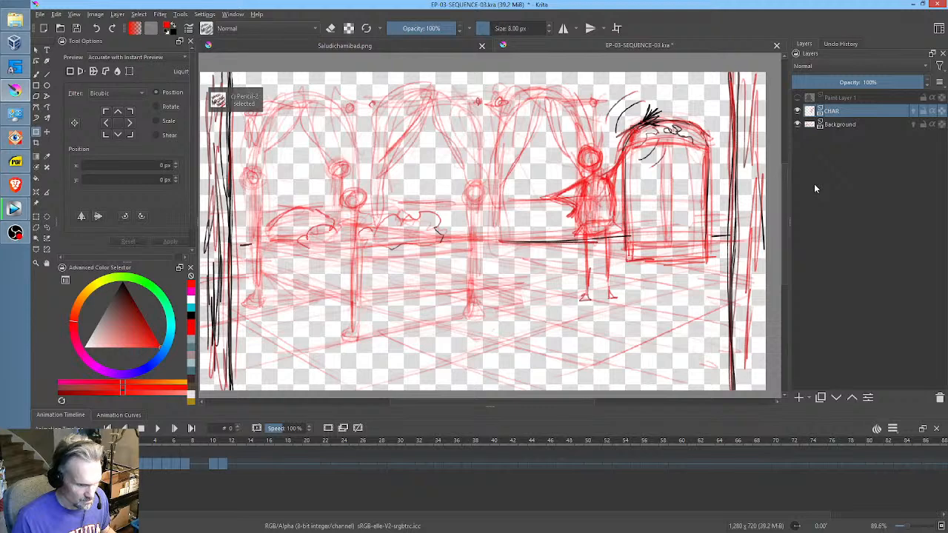
- On CHAR frame 6, select the hand and forearm held against the character's face and rotate them clockwise, away from the cheek
key("Right")
key("Right")
key("Right")
key("Right")
key("Right")
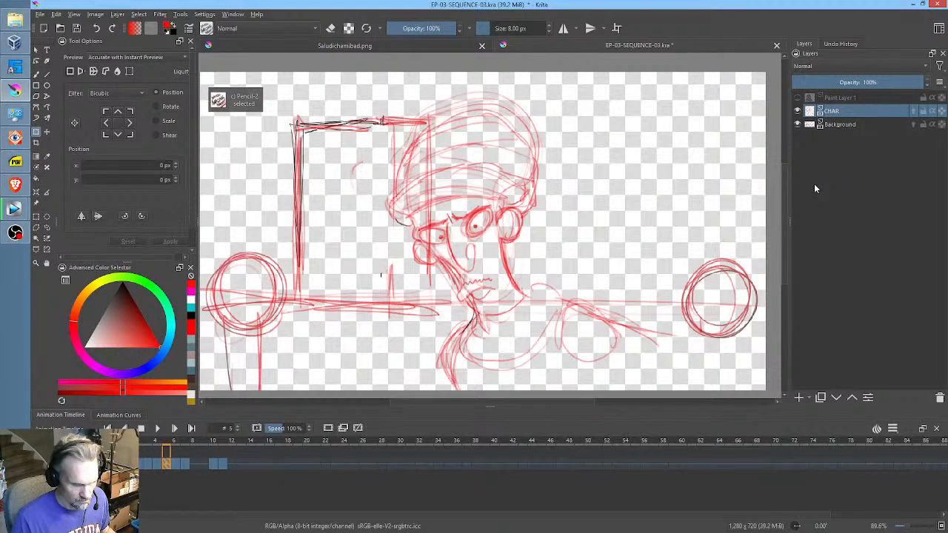
key("Right")
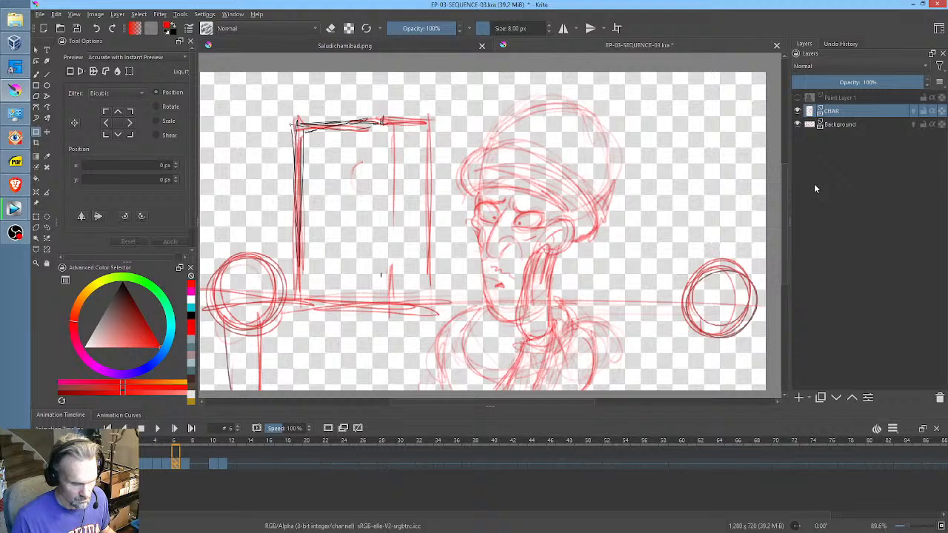
key("Right")
key("Left")
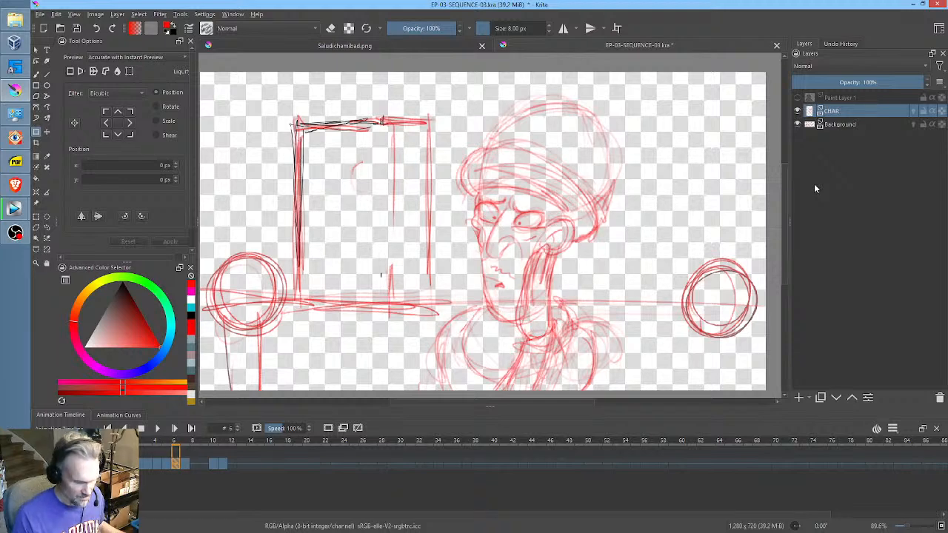
left_click_drag(593, 285, 609, 250)
key("l")
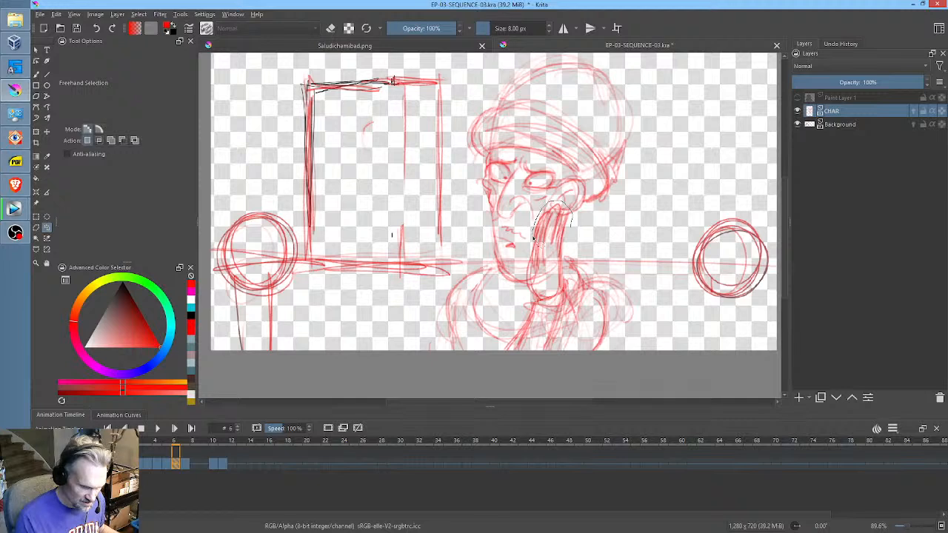
left_click_drag(557, 339, 568, 234)
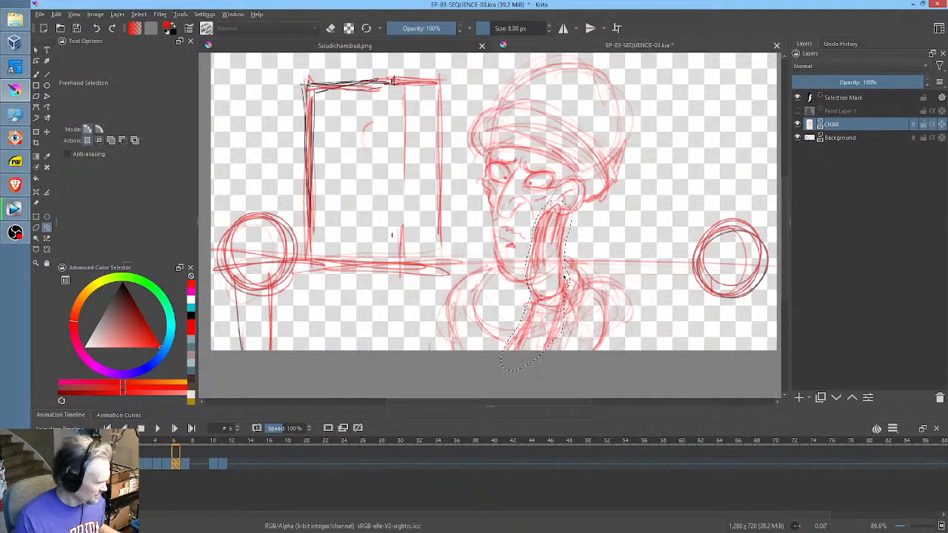
key("ctrl+t")
left_click_drag(564, 277, 634, 268)
key("Return")
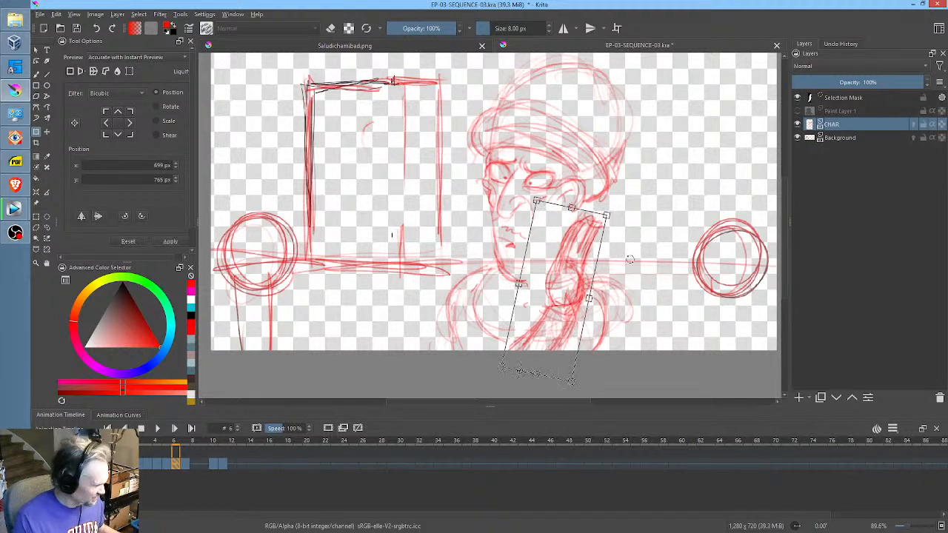
- On frame 6, select only the hand and rotate it back upright at the wrist beside the chin, clearing the selection at frame 7
key("l")
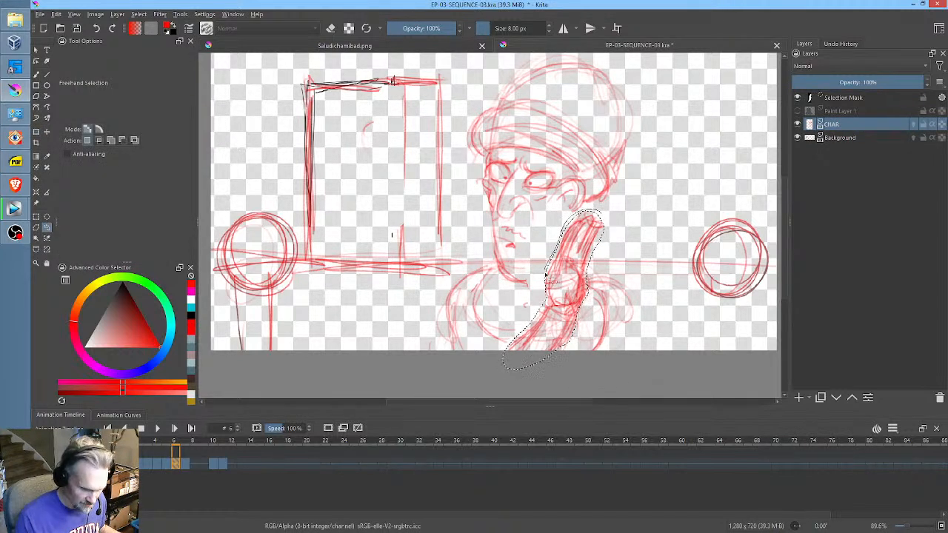
left_click_drag(576, 308, 611, 228)
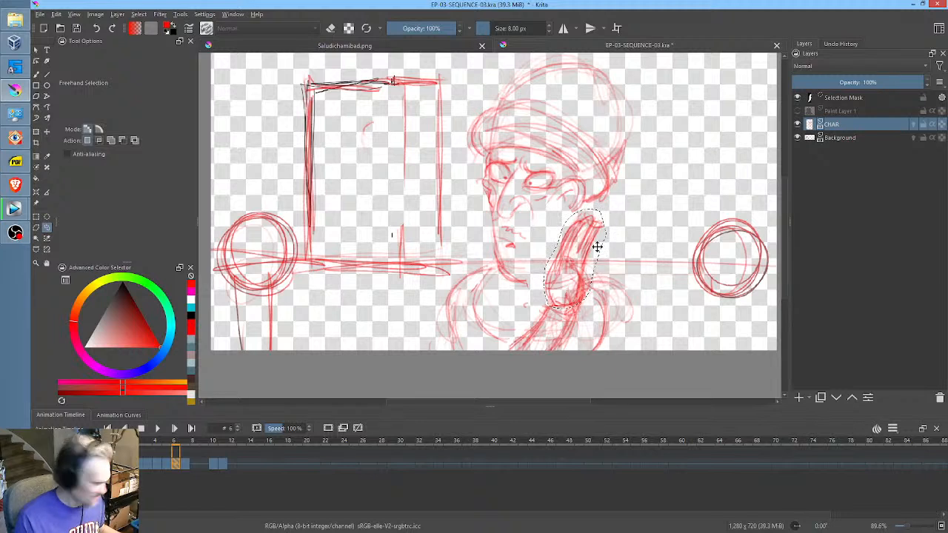
key("ctrl+t")
left_click_drag(575, 259, 566, 286)
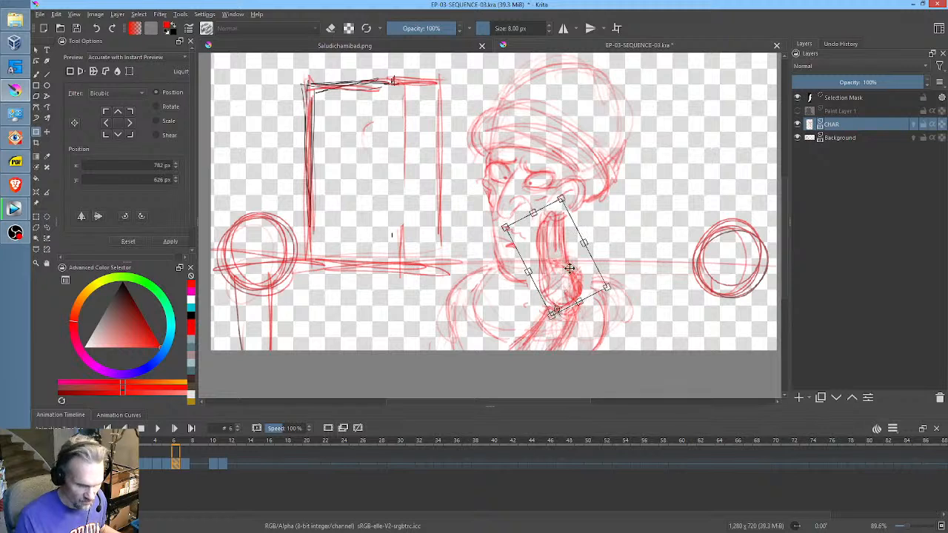
left_click_drag(606, 230, 577, 261)
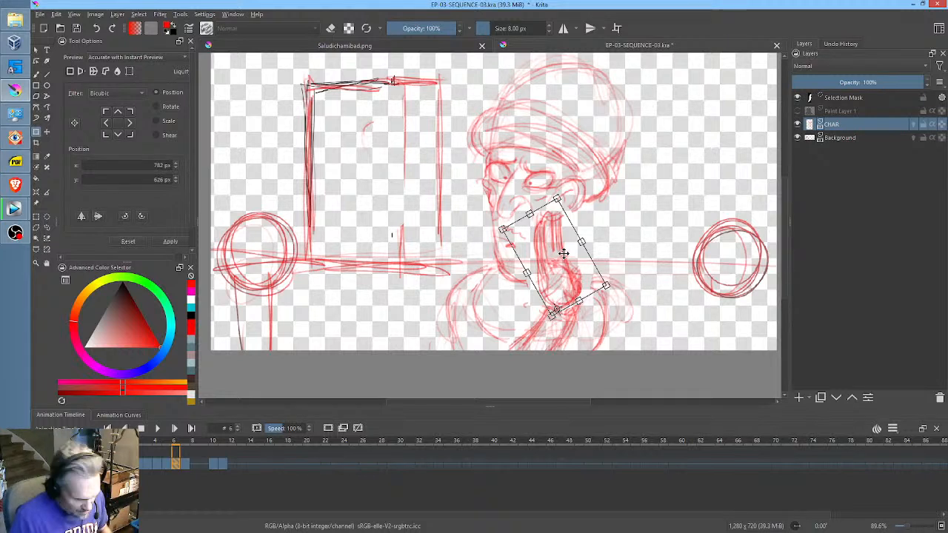
left_click(184, 463)
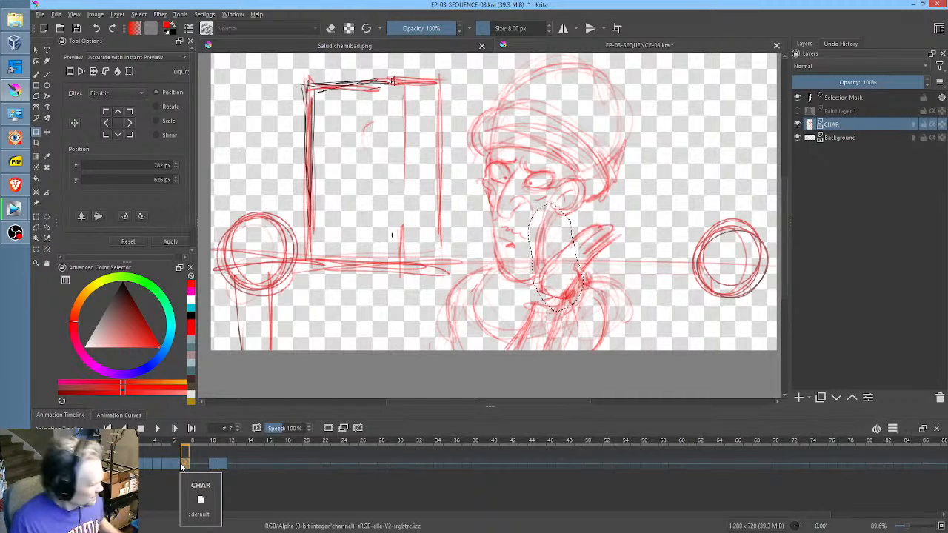
key("ctrl+shift+a")
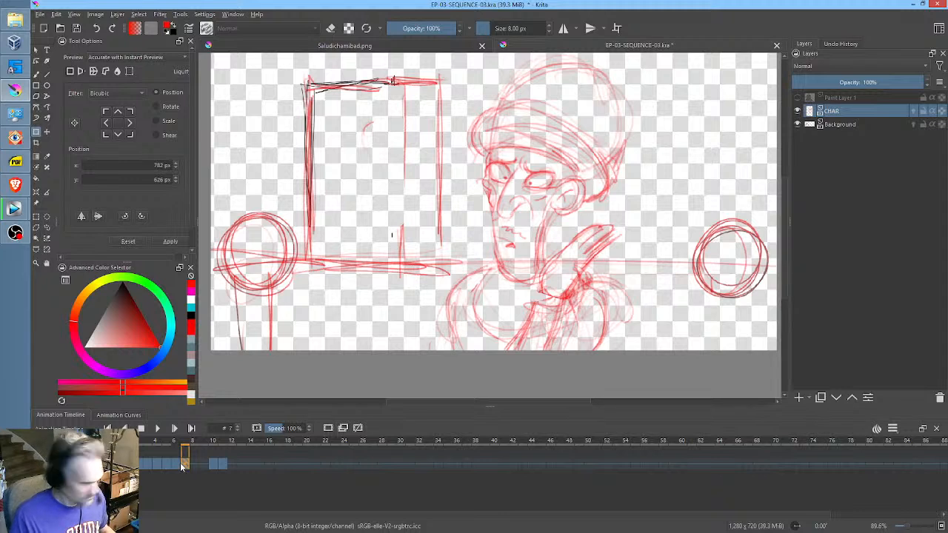
- Flip between frames 5, 6 and 7 to compare the hand poses
key("Left")
key("Right")
key("Left")
key("Right")
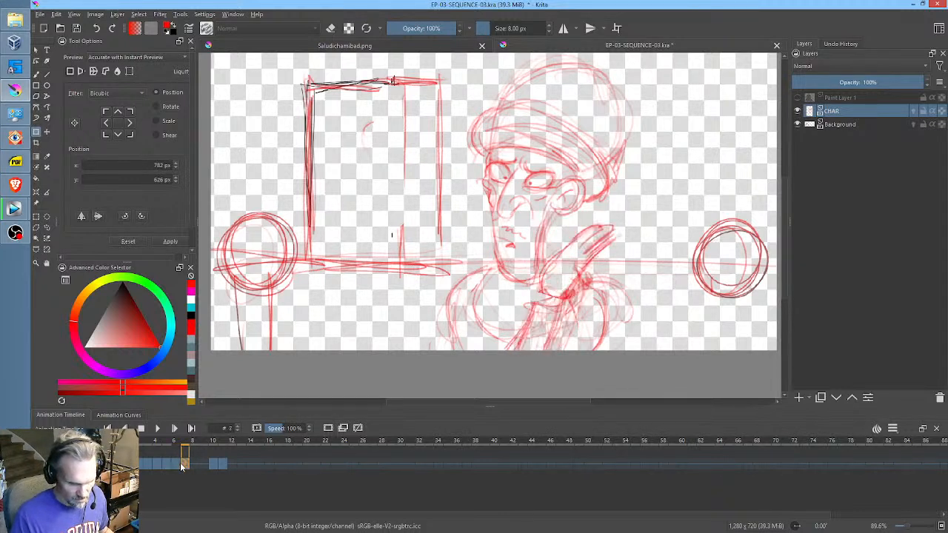
key("Left")
key("Right")
key("Left")
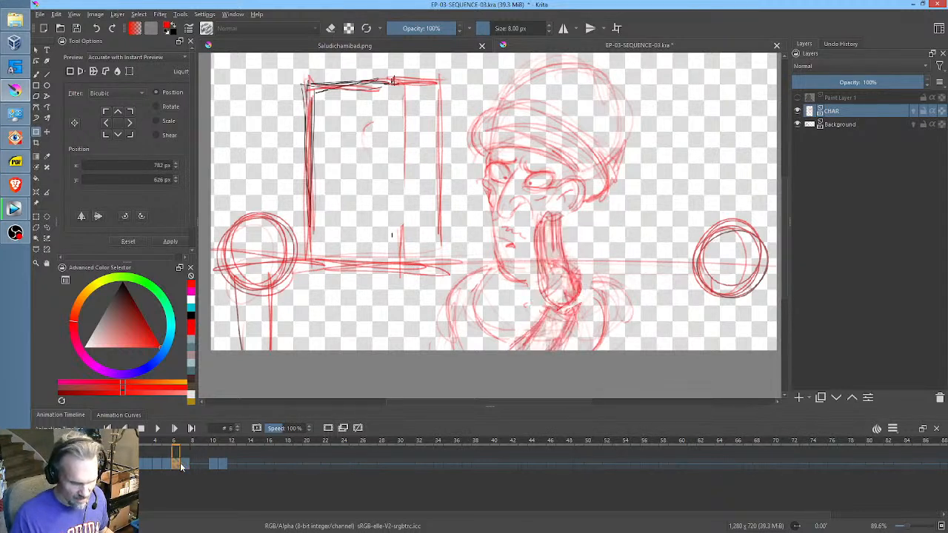
key("Left")
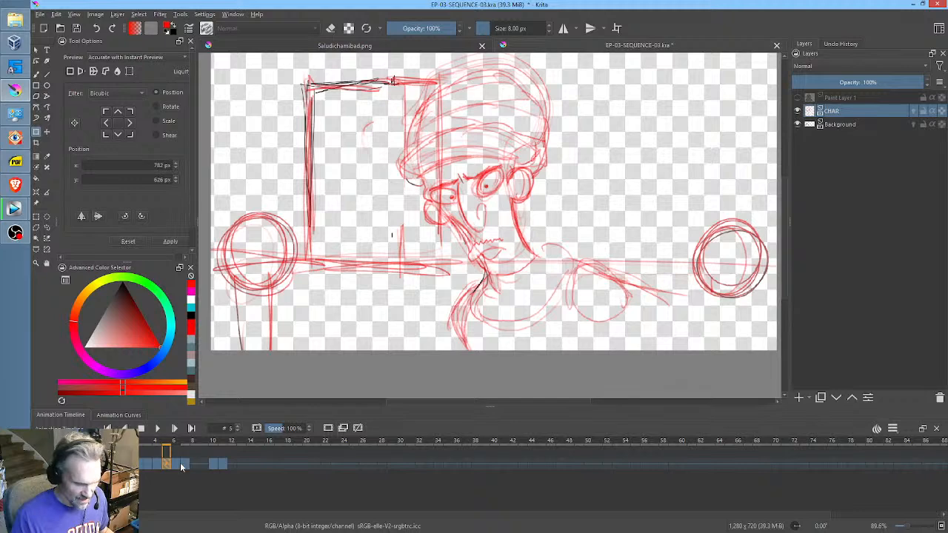
key("Right")
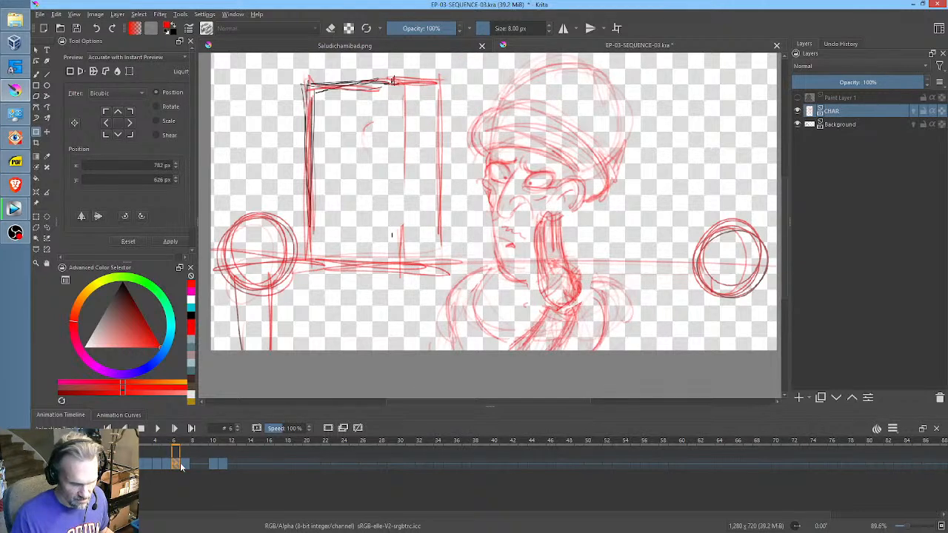
key("Right")
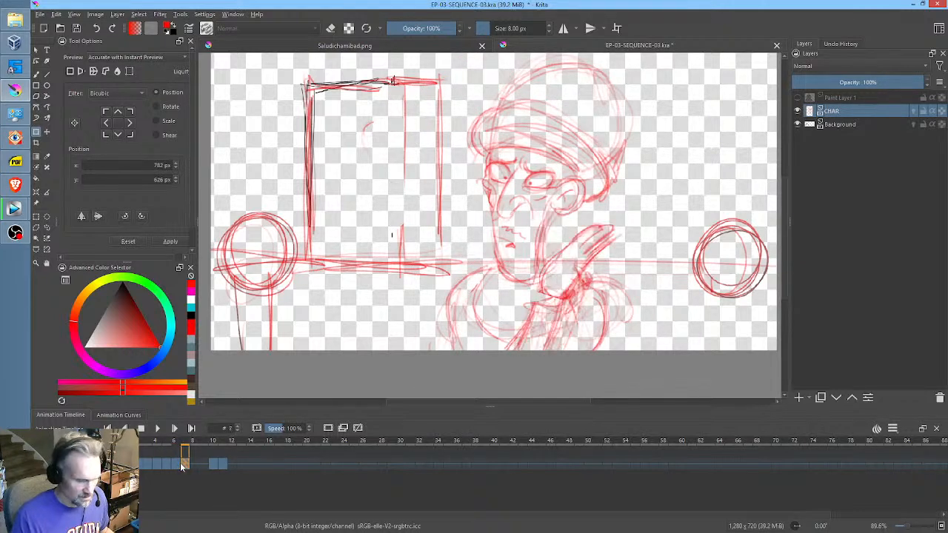
- Step through the CHAR poses between frames 6 and 12 to judge the head turn's timing, ending on frame 10
key(".")
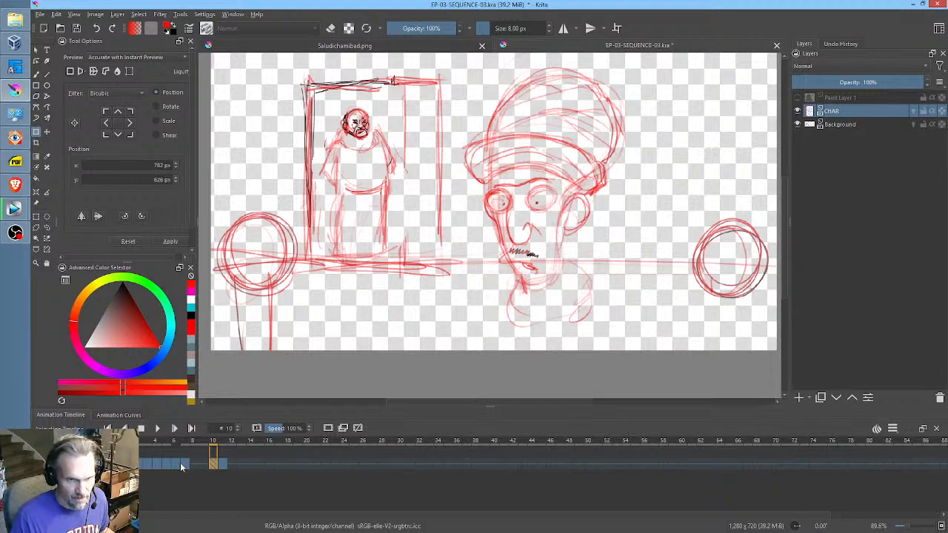
key("Right")
key("Right")
key("Right")
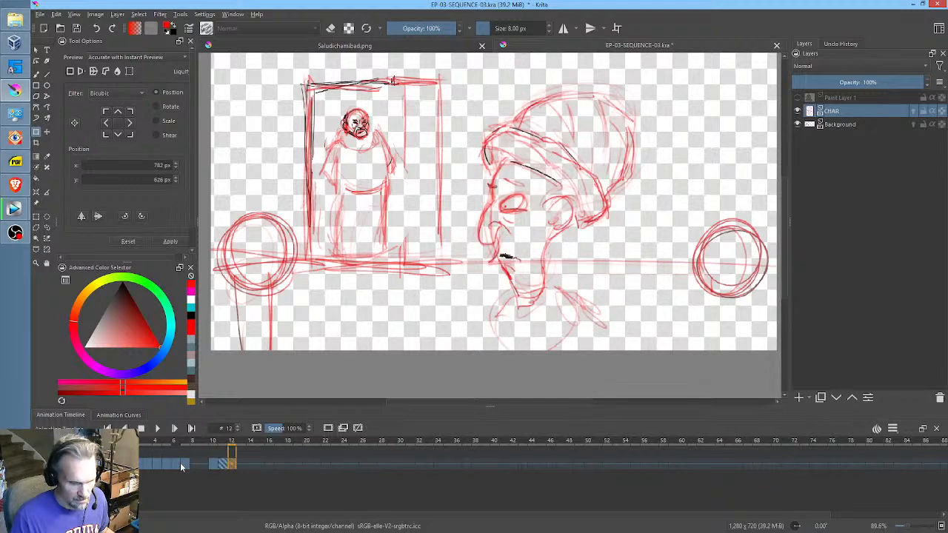
key("Left")
key("Left")
key("Left")
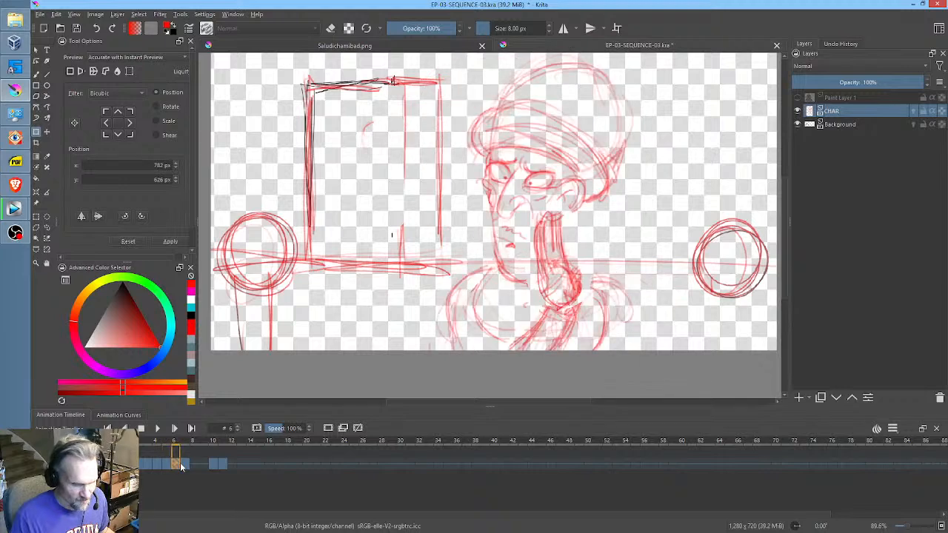
key("Right")
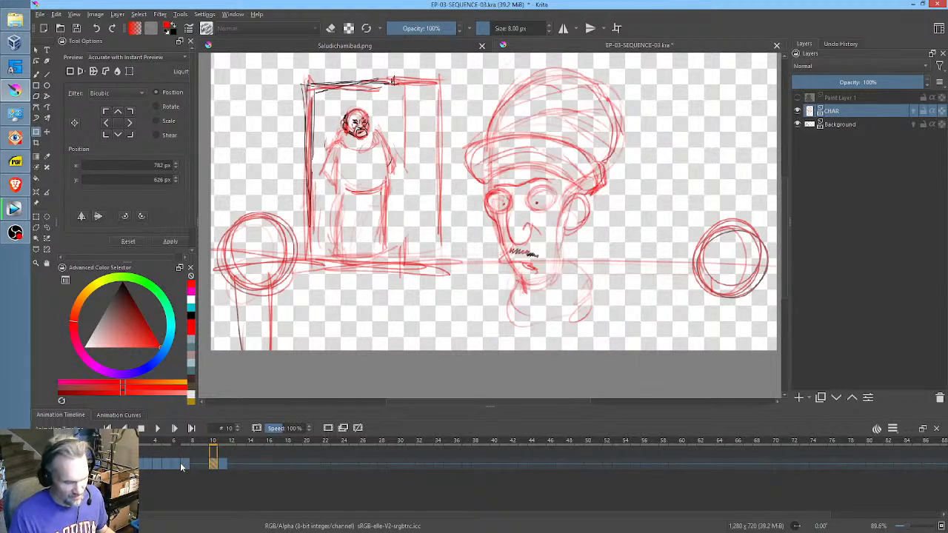
- Move the two CHAR keyframes at frames 10 and 11 to frames 8 and 9, closing the gap in the sequence
key("space")
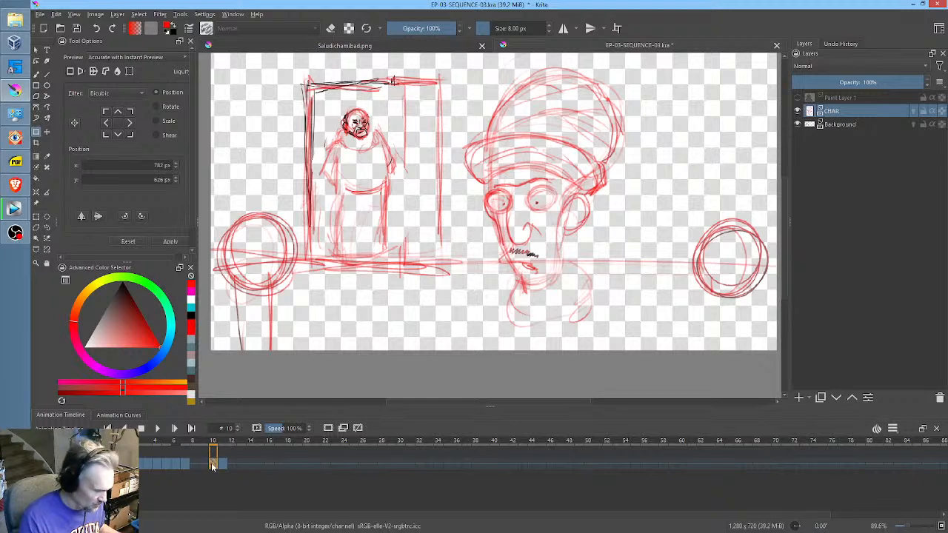
left_click_drag(213, 465, 196, 462)
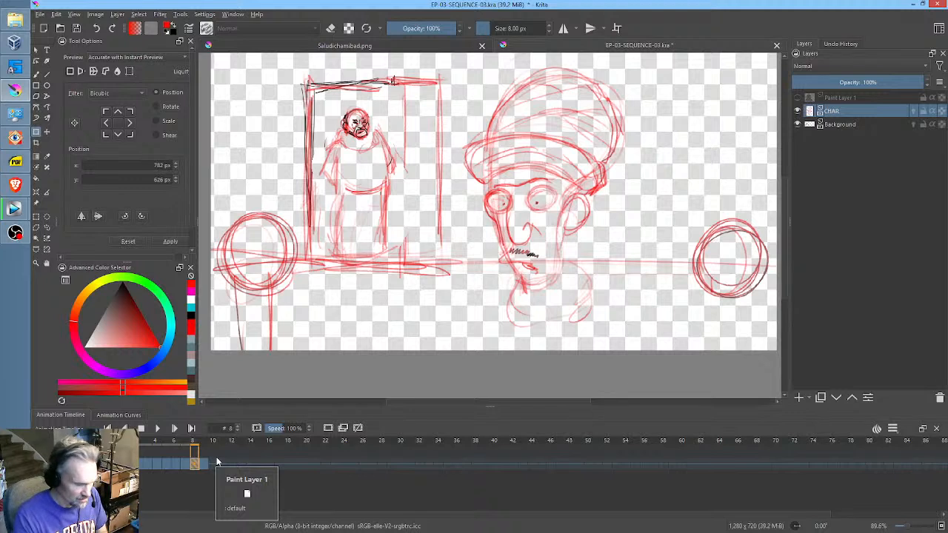
left_click(207, 465)
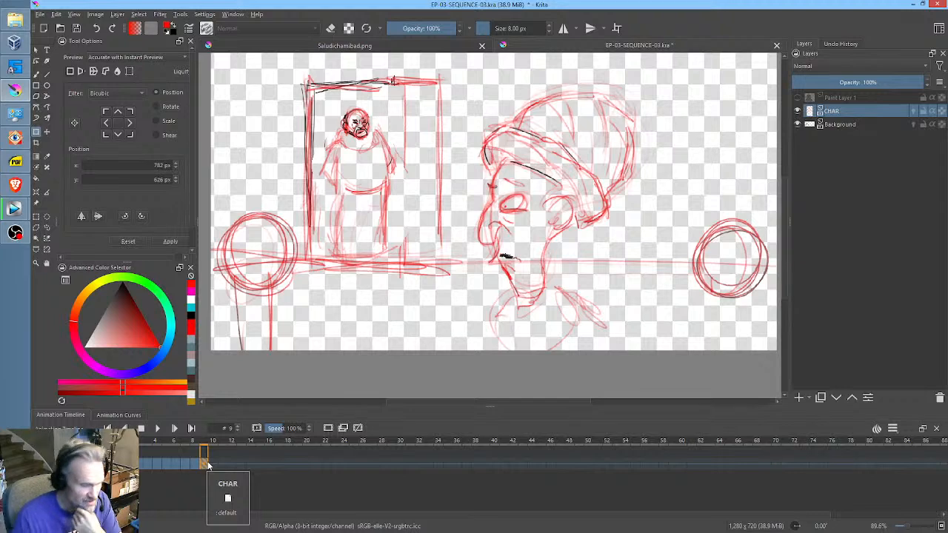
- Consult the coloured head references in Saludichamibad.png, and return to the storyboard with the brush active
left_click(343, 46)
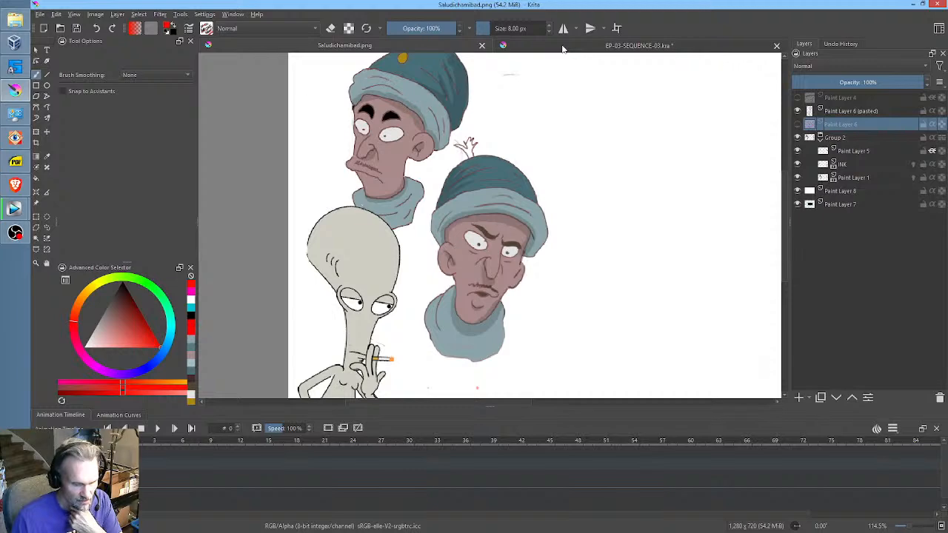
left_click(593, 48)
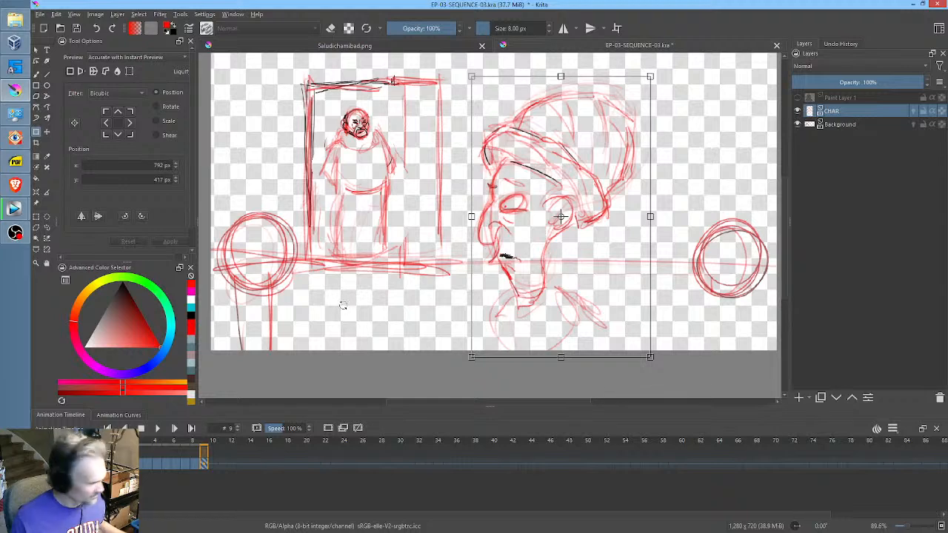
left_click_drag(343, 305, 332, 307)
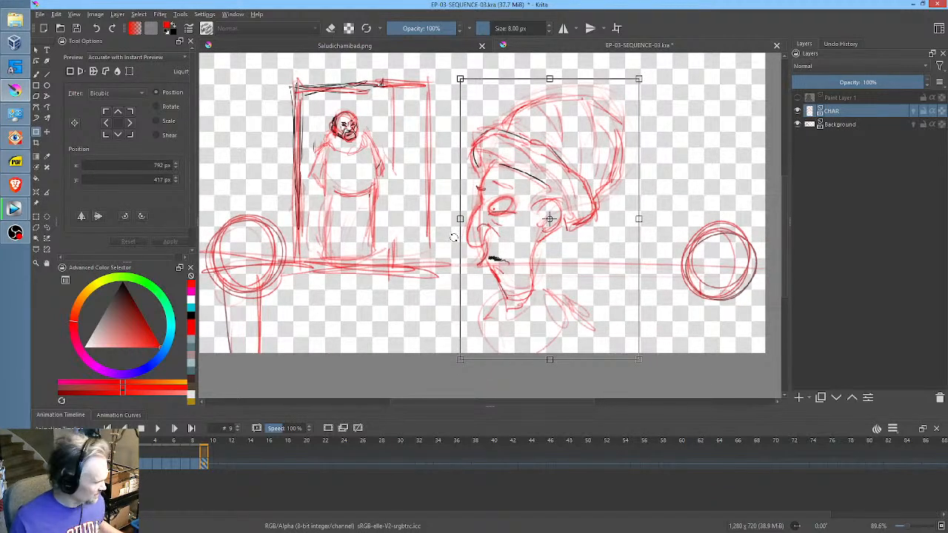
key("b")
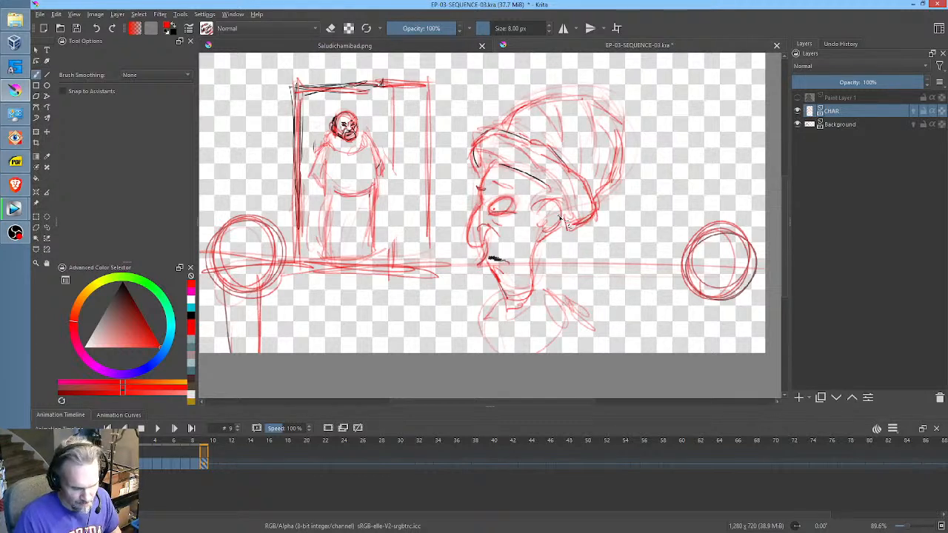
- Scrub frames 7 to 9 to check the closed gap, move to frame 10 and save the storyboard file
left_click(184, 442)
left_click_drag(185, 442, 201, 448)
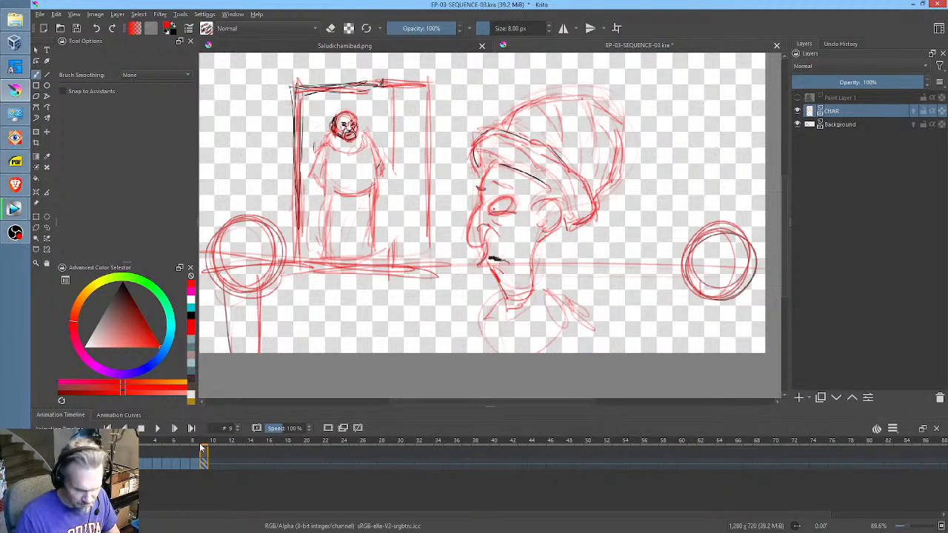
left_click(213, 464)
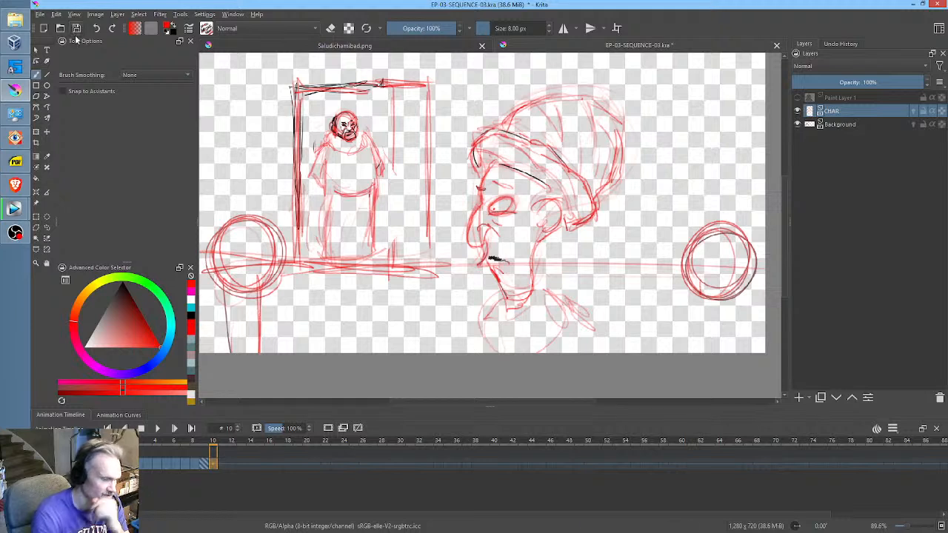
key("ctrl+s")
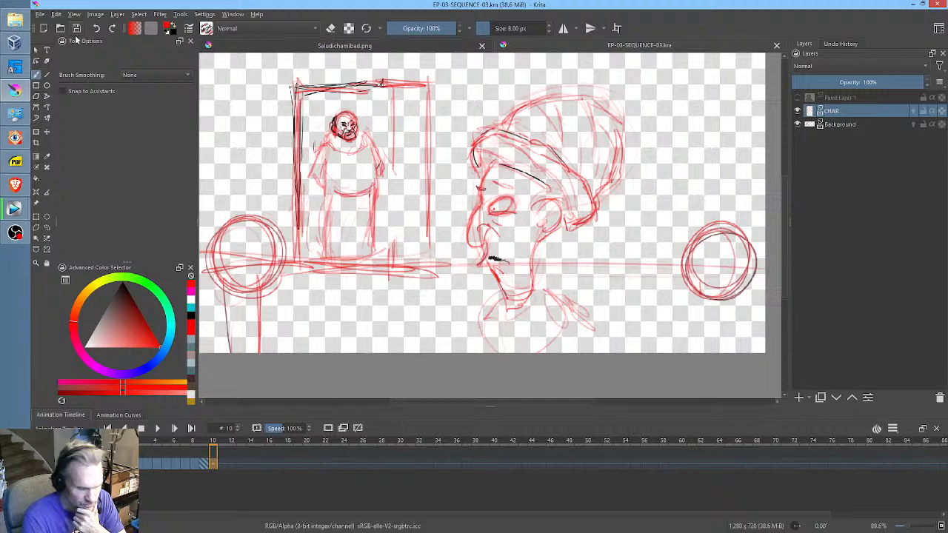
- Add blank keyframes at frame 10 on both the CHAR and Background layers
left_click_drag(578, 132, 585, 155)
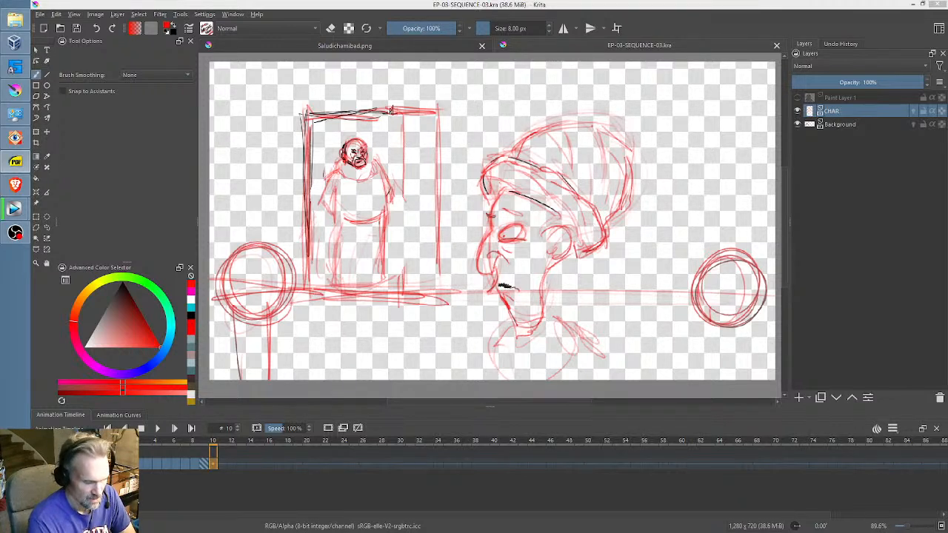
left_click(195, 464)
left_click(212, 464)
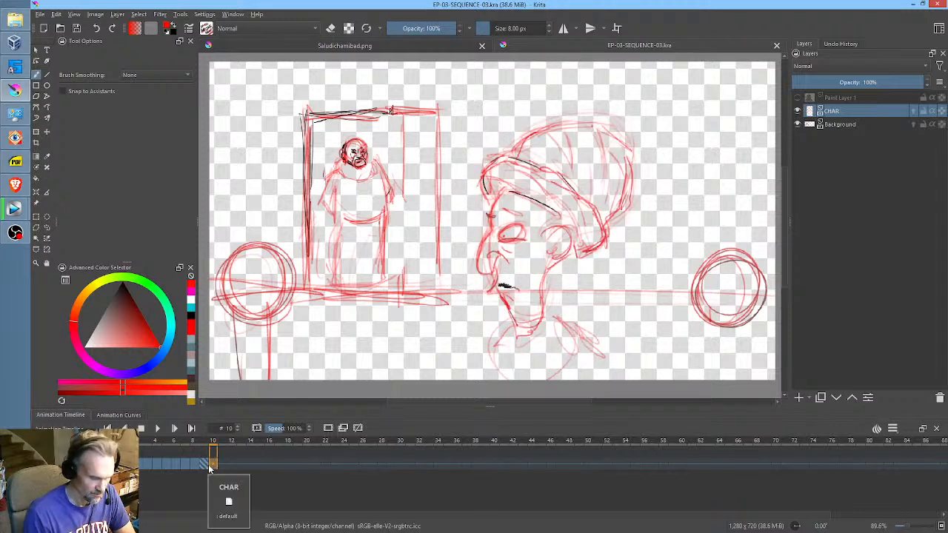
key("Delete")
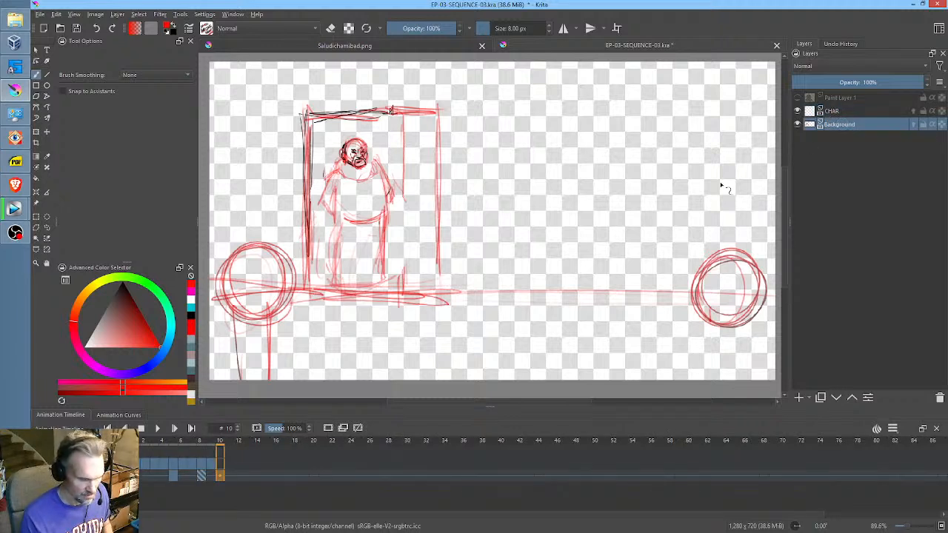
left_click(224, 477)
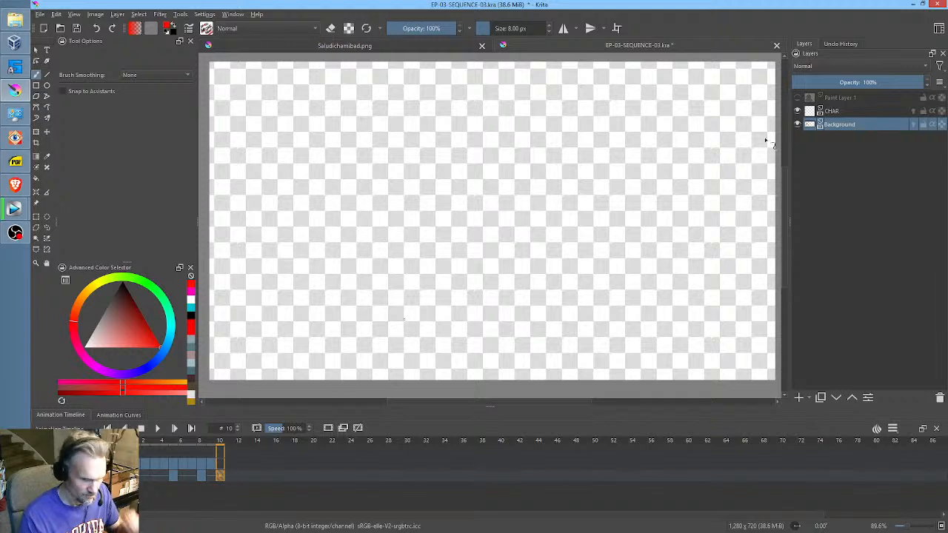
- Step through frames 7 to 9 of the CHAR layer to review the poses, and save the storyboard file
left_click(859, 111)
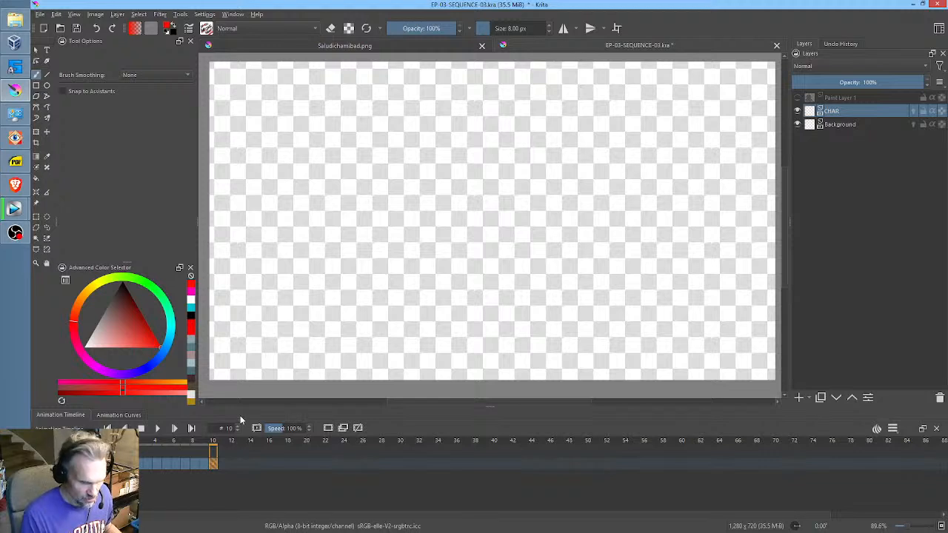
key("Left")
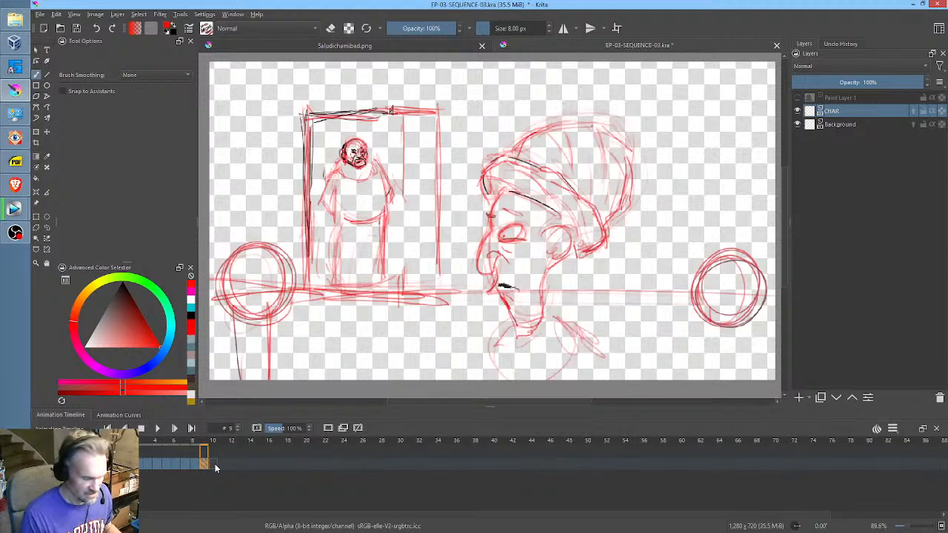
key("Left")
key("Left")
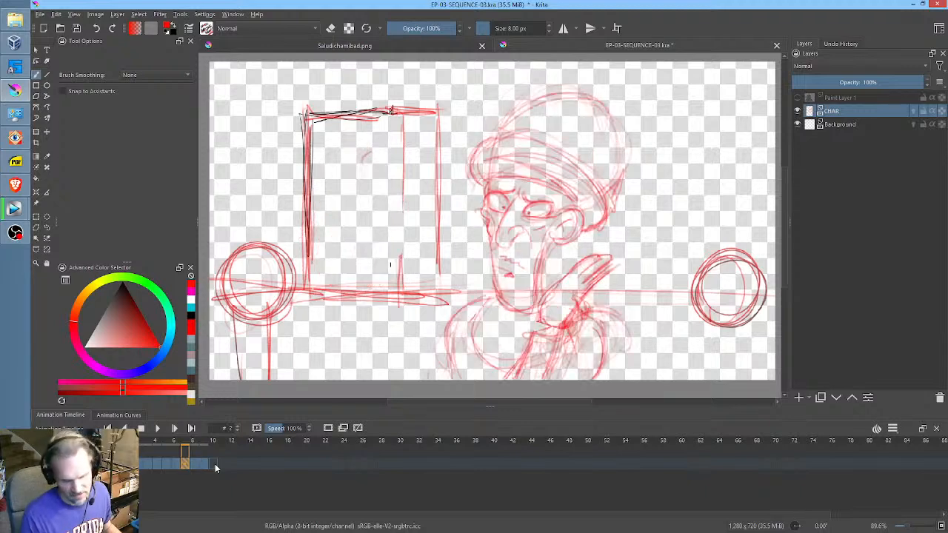
key("Right")
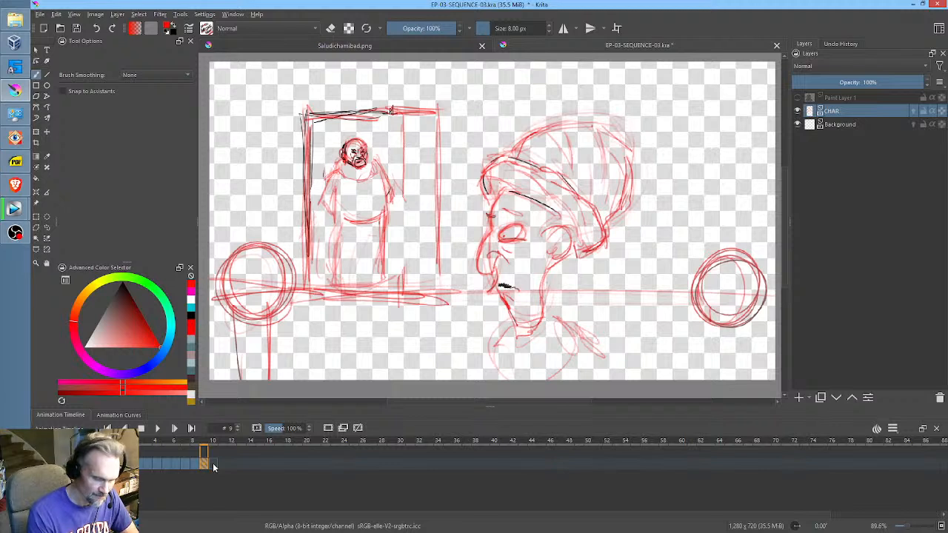
left_click(77, 28)
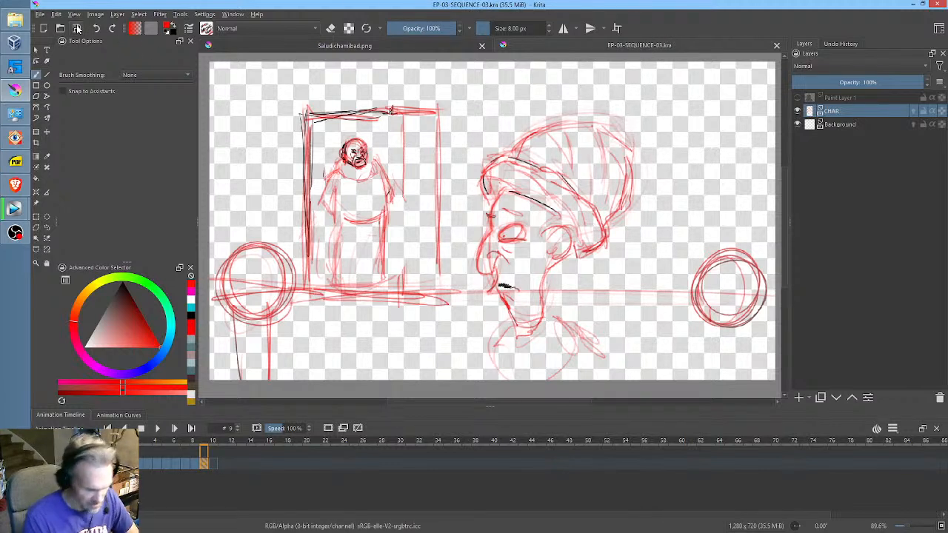
- Sketch a large round head with ears, a hair outline and shoulders on the blank CHAR frame 10
key("period")
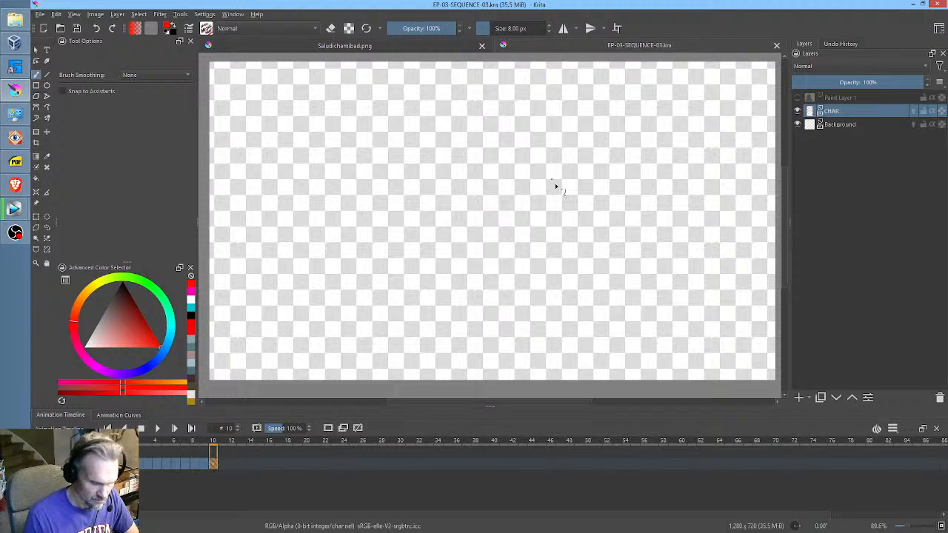
mouse_move(425, 194)
left_mouse_down()
mouse_move(434, 214)
mouse_move(391, 174)
mouse_move(303, 188)
mouse_move(271, 273)
mouse_move(312, 317)
mouse_move(360, 323)
mouse_move(303, 264)
mouse_move(258, 260)
mouse_move(320, 308)
left_mouse_up()
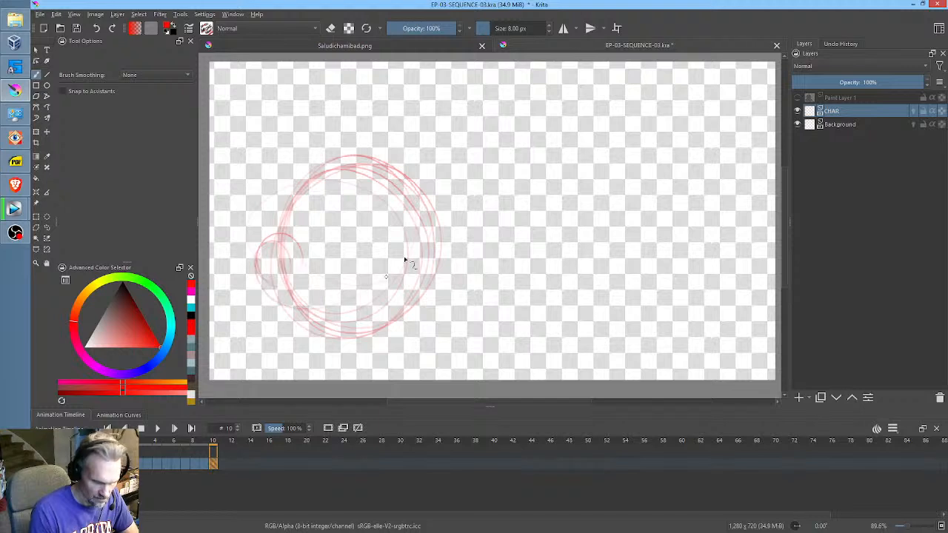
mouse_move(405, 260)
left_mouse_down()
mouse_move(434, 266)
mouse_move(447, 275)
mouse_move(445, 252)
mouse_move(413, 293)
mouse_move(433, 293)
mouse_move(437, 262)
mouse_move(418, 281)
left_mouse_up()
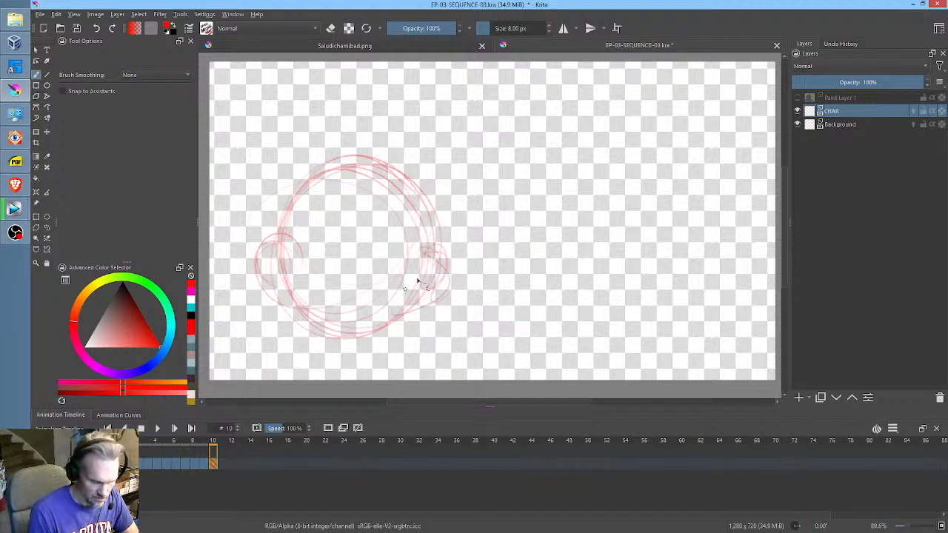
mouse_move(314, 186)
left_mouse_down()
mouse_move(363, 157)
mouse_move(316, 162)
mouse_move(297, 212)
mouse_move(328, 168)
mouse_move(292, 202)
mouse_move(387, 191)
mouse_move(407, 200)
mouse_move(403, 221)
mouse_move(438, 225)
mouse_move(411, 193)
mouse_move(404, 297)
mouse_move(349, 337)
mouse_move(438, 360)
mouse_move(365, 340)
mouse_move(412, 374)
mouse_move(294, 334)
mouse_move(354, 328)
mouse_move(257, 340)
mouse_move(417, 376)
left_mouse_up()
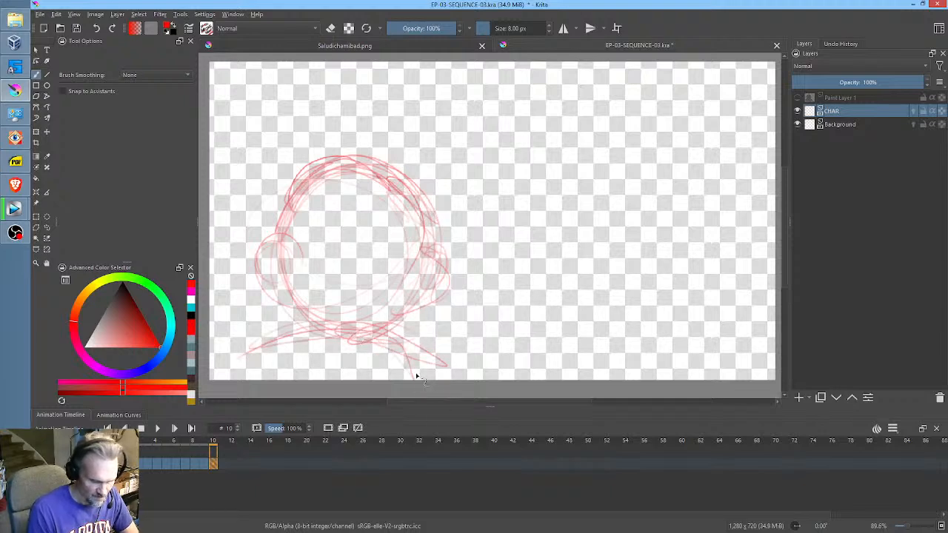
middle_click(556, 176)
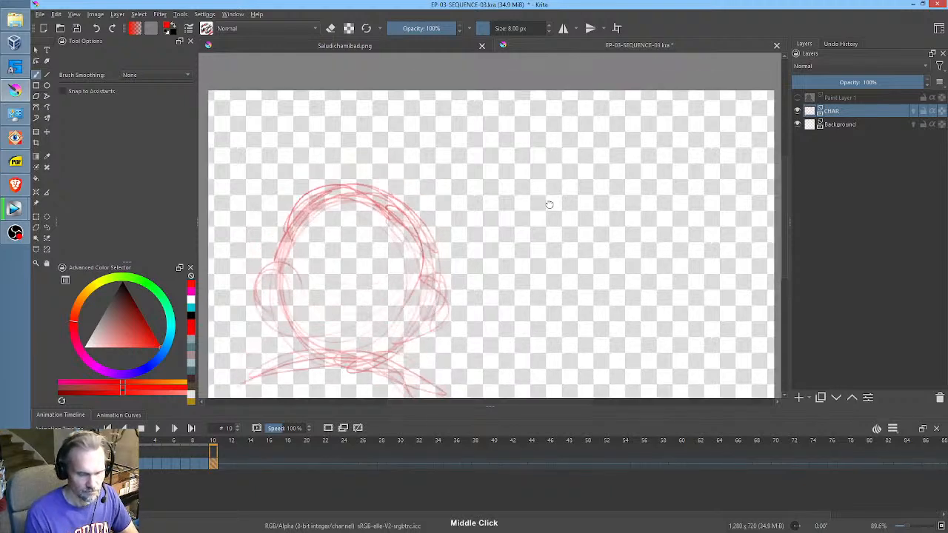
middle_click(549, 205)
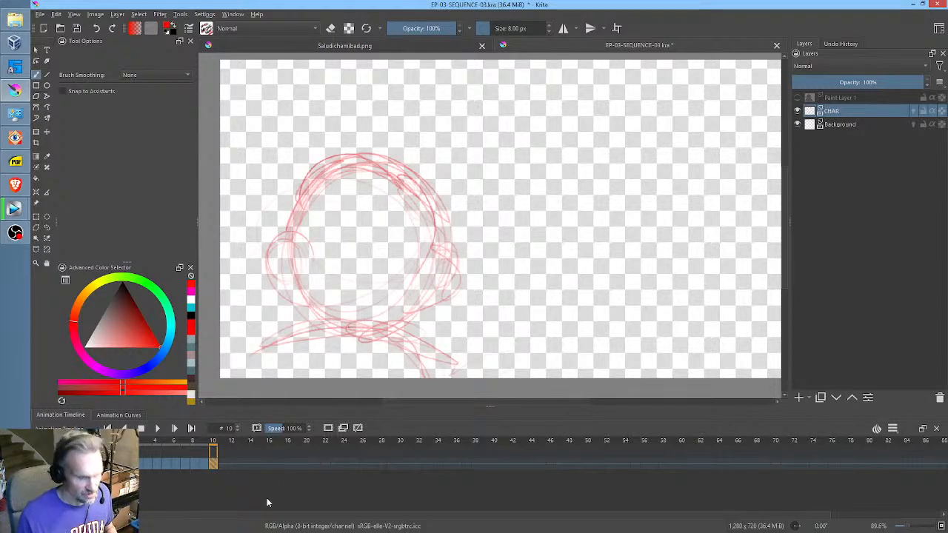
- Reuse the room drawing from Background frame 0 on Background frame 10
left_click(118, 463)
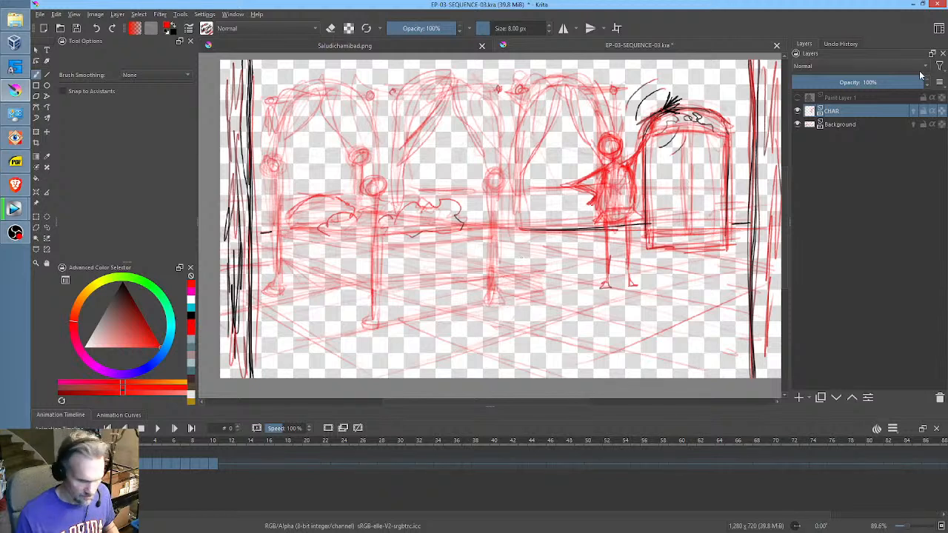
left_click(876, 126)
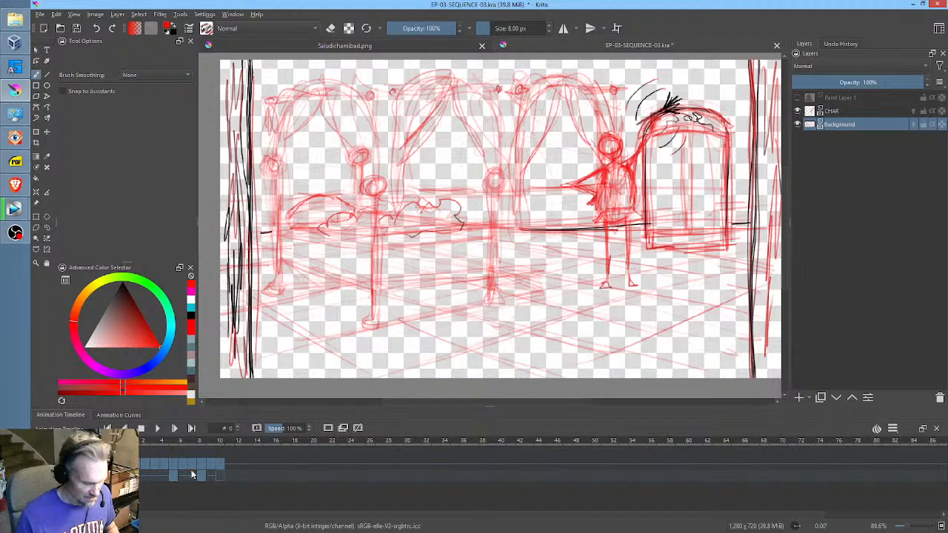
key("space")
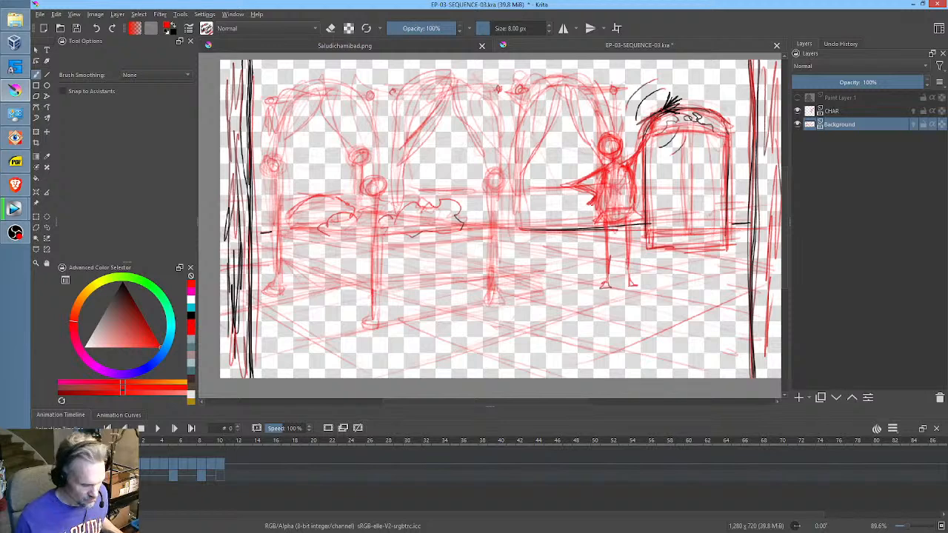
key("space")
left_click(220, 476)
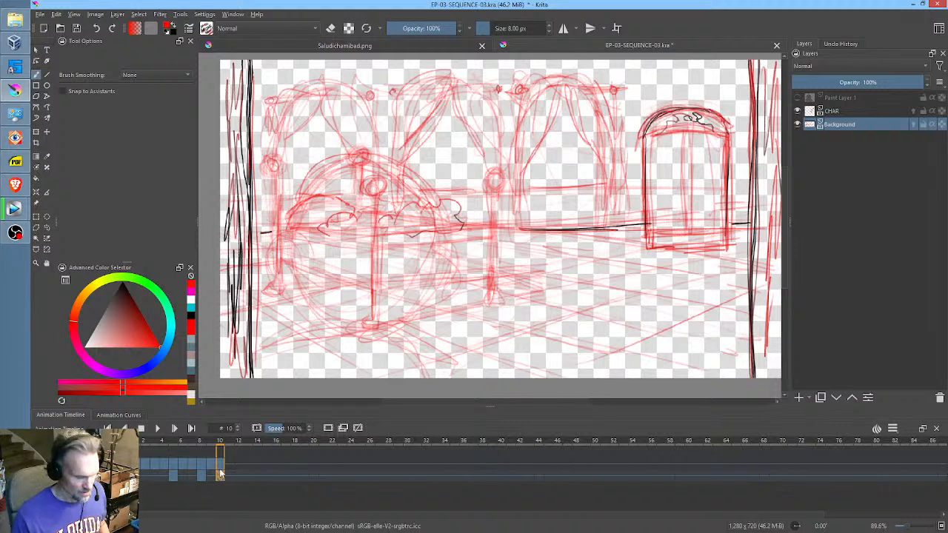
- Erase the Background lines inside the sketched head on frame 10 using filled freehand shapes in eraser mode
left_click(221, 465, "shift")
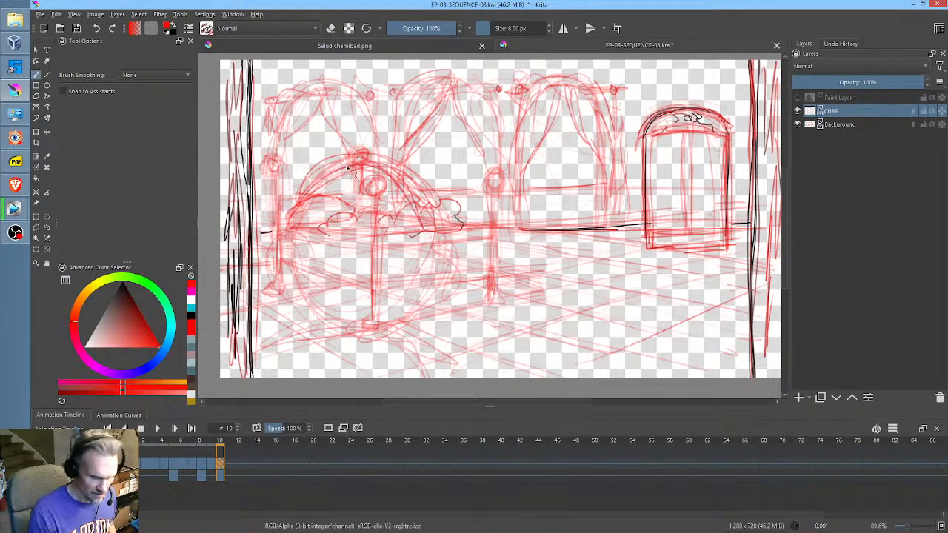
left_click(839, 126)
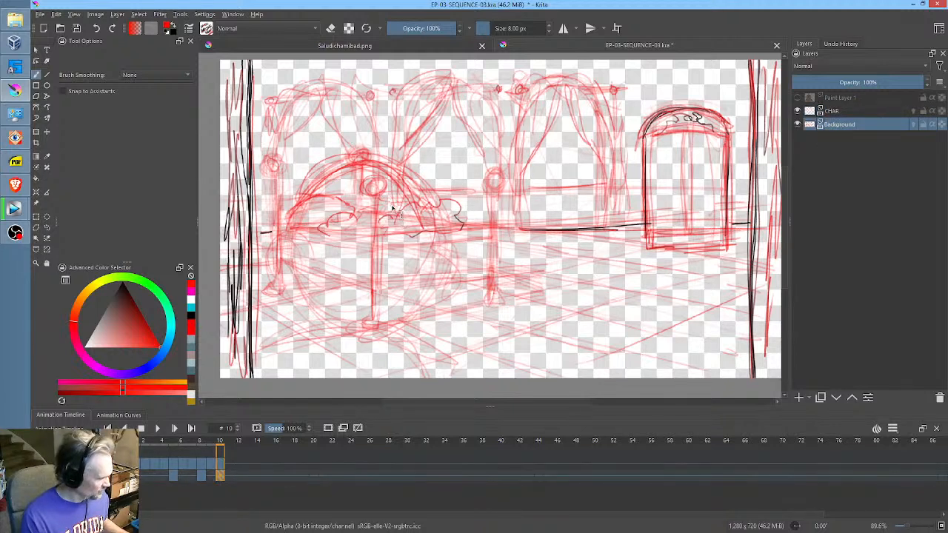
key("shift+b")
key("e")
mouse_move(406, 199)
left_mouse_down()
mouse_move(343, 176)
mouse_move(288, 274)
mouse_move(315, 312)
mouse_move(406, 326)
mouse_move(443, 227)
mouse_move(398, 170)
left_mouse_up()
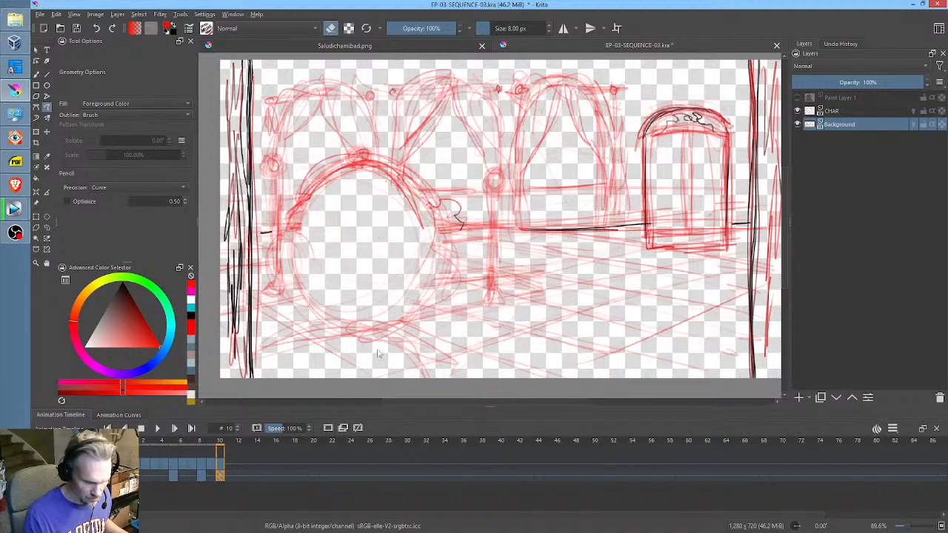
mouse_move(360, 311)
left_mouse_down()
mouse_move(302, 381)
mouse_move(337, 333)
left_mouse_up()
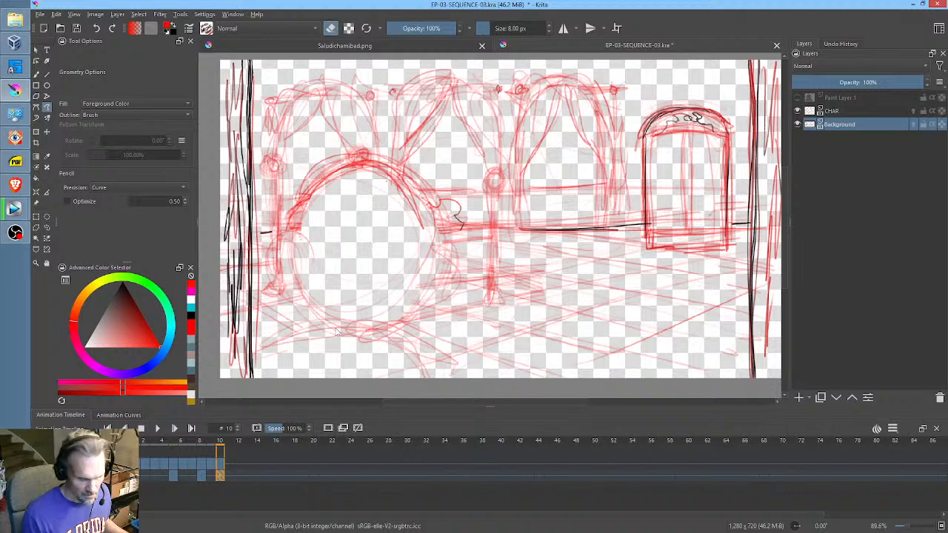
- Redraw the head outline, ears and shoulder line more firmly on CHAR frame 10 with the brush
left_click(852, 113)
key("b")
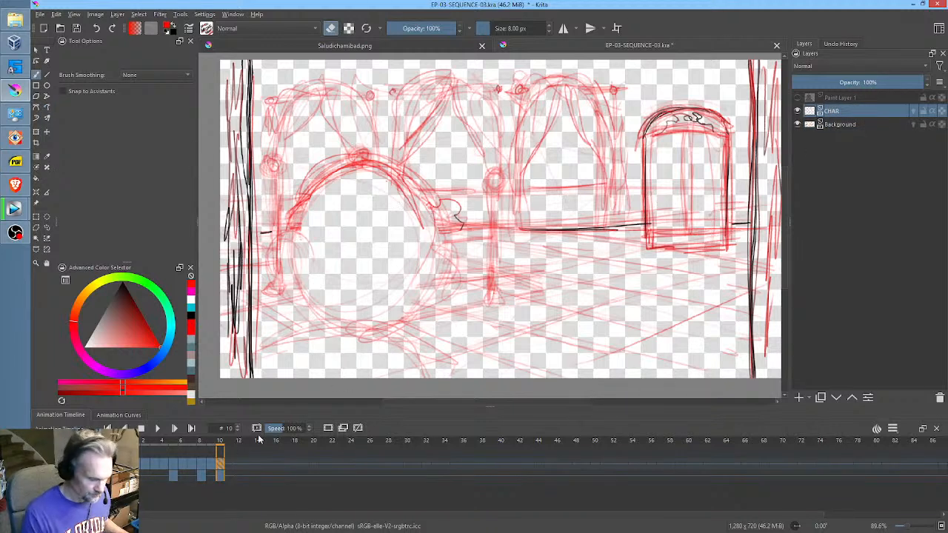
key("e")
mouse_move(309, 220)
left_mouse_down()
mouse_move(302, 291)
mouse_move(305, 196)
mouse_move(283, 274)
mouse_move(285, 230)
mouse_move(303, 274)
left_mouse_up()
mouse_move(444, 229)
left_mouse_down()
mouse_move(451, 248)
mouse_move(427, 253)
mouse_move(455, 259)
mouse_move(428, 287)
mouse_move(315, 283)
mouse_move(415, 326)
mouse_move(280, 337)
mouse_move(294, 328)
mouse_move(437, 342)
mouse_move(444, 369)
mouse_move(456, 365)
left_mouse_up()
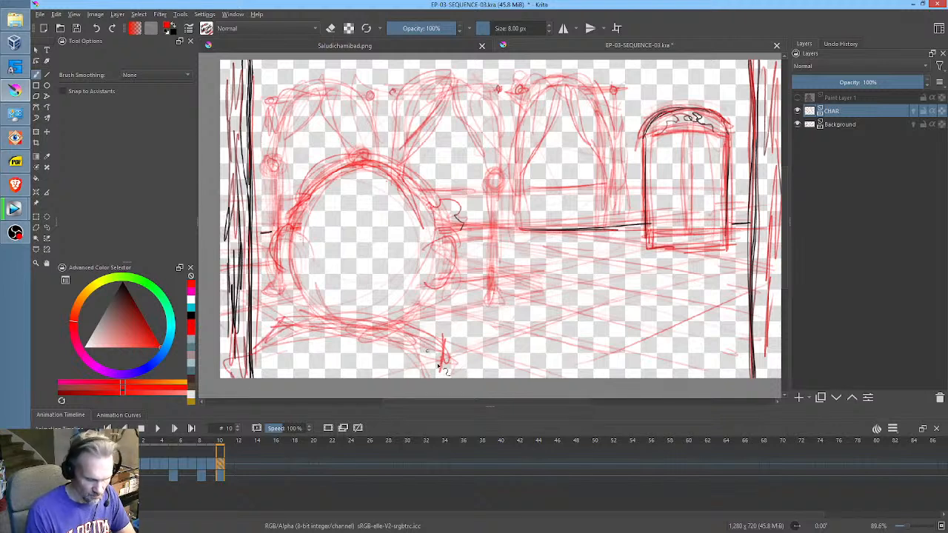
left_click_drag(446, 348, 437, 371)
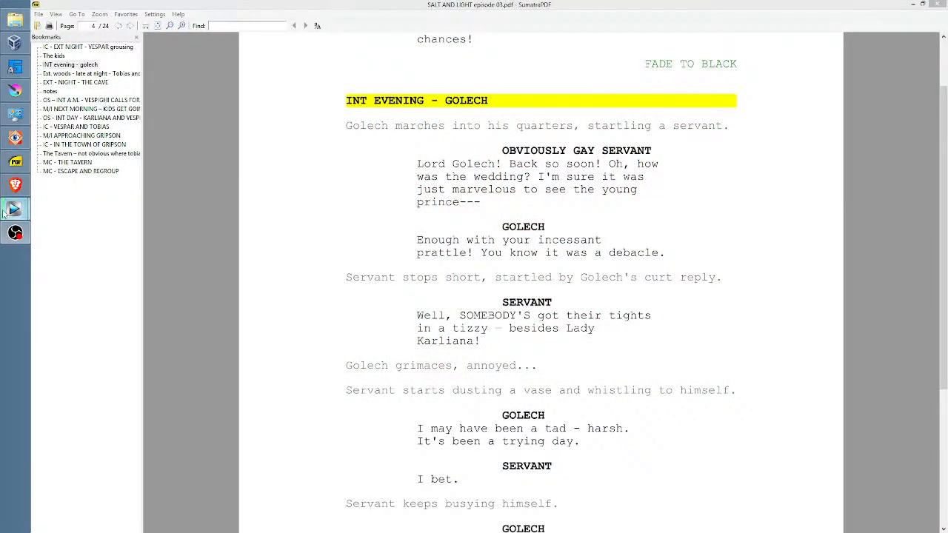
- Check the SL-01 and SL-03 edits in Vegas Pro, return to the Krita storyboard and scrub from frame 6 to 10
mouse_move(14, 213)
left_click(98, 154)
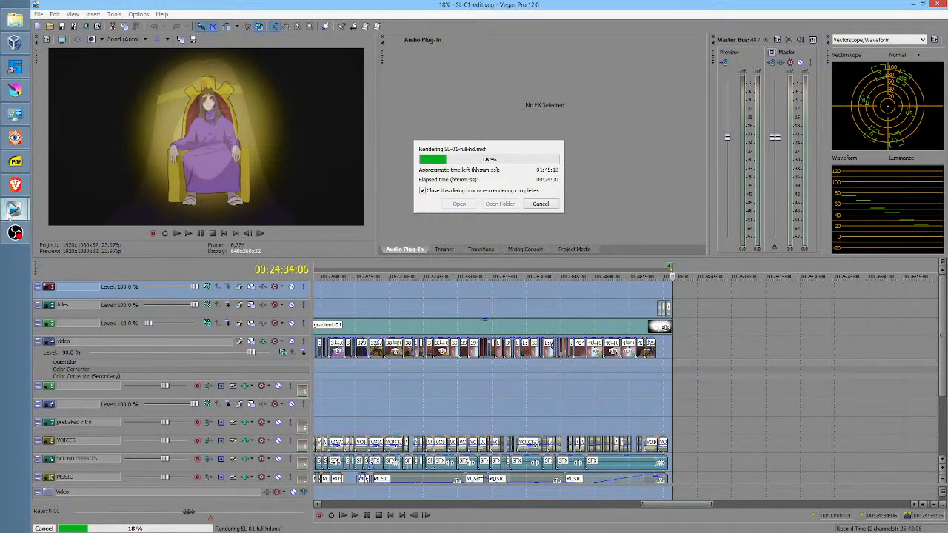
mouse_move(11, 211)
left_click(96, 236)
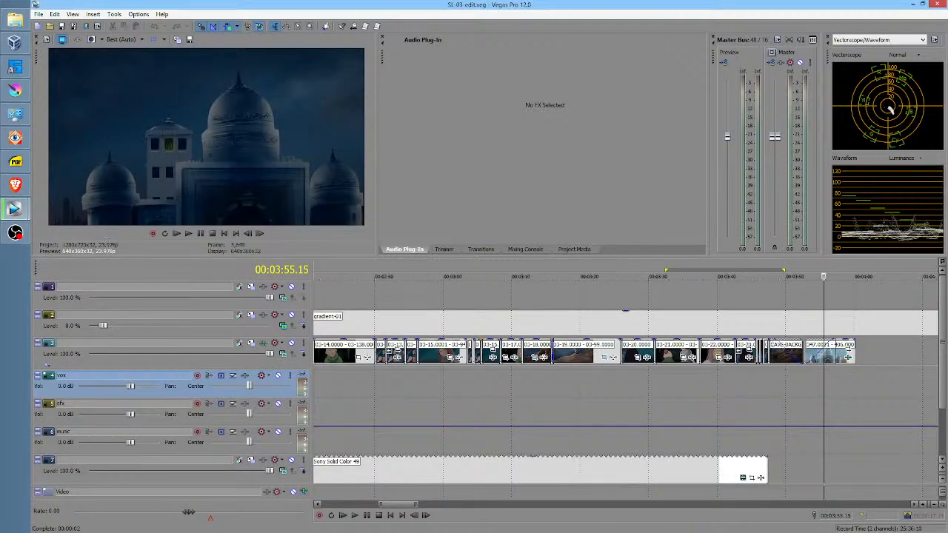
key("alt+Tab")
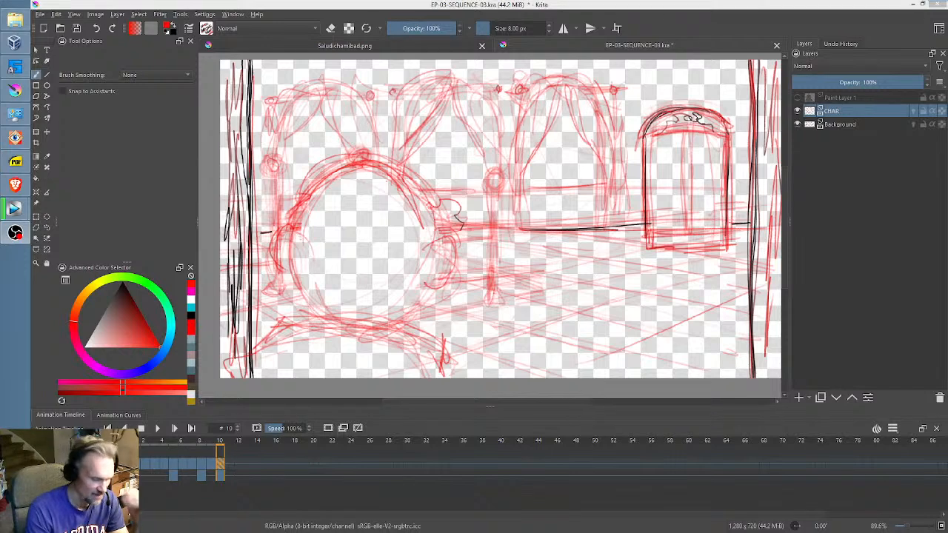
left_click(183, 442)
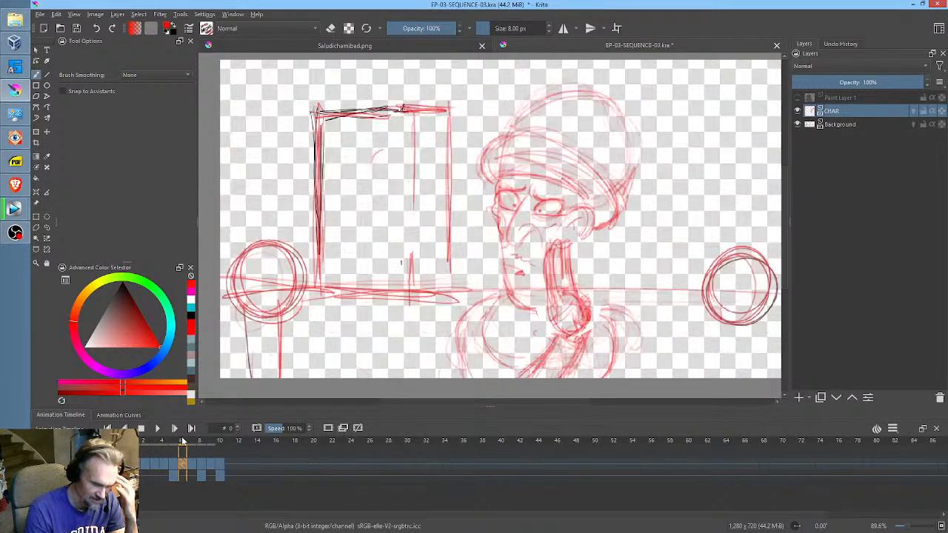
left_click_drag(183, 442, 219, 443)
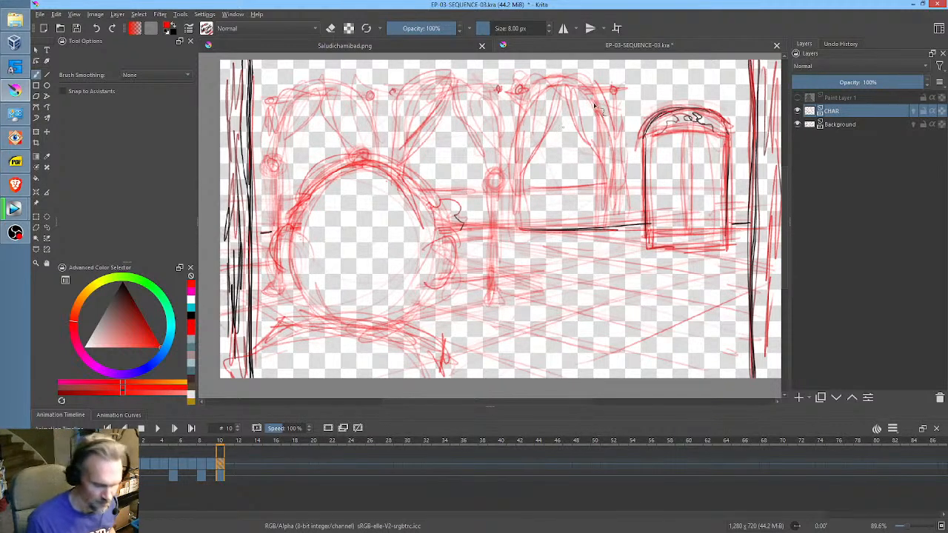
- Recolour the Background line art blue on all frames through 10 using a Color Adjustment Hue curve with input 0 at output 64
left_click(852, 127)
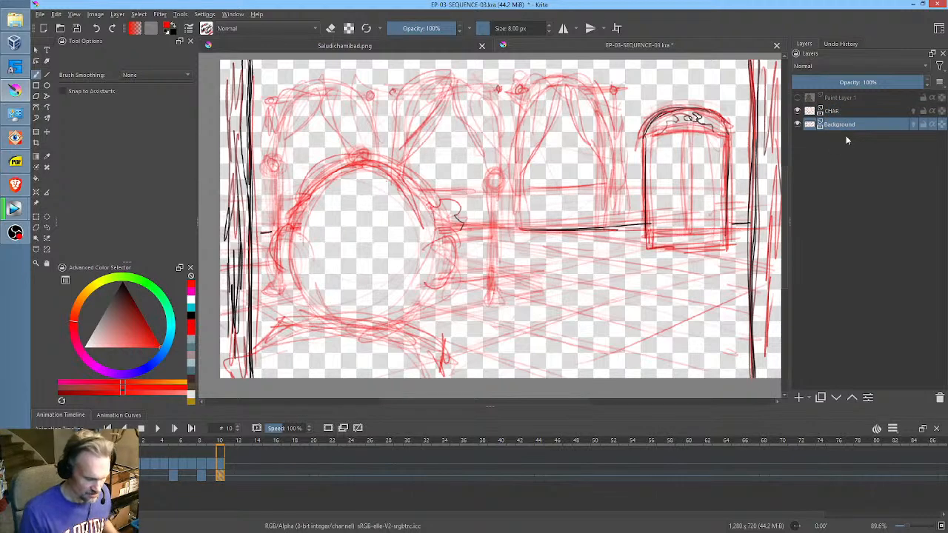
left_click(127, 476)
left_click(220, 478, "shift")
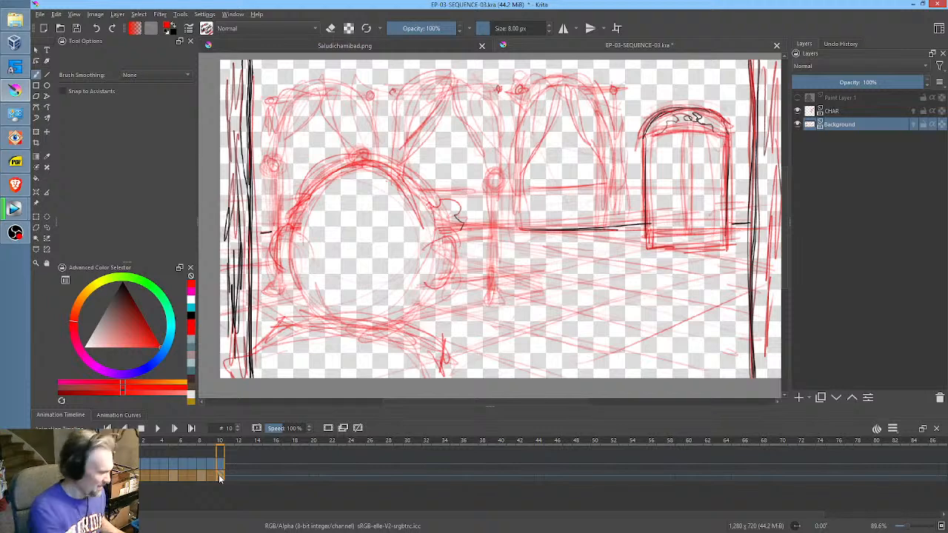
key("ctrl+m")
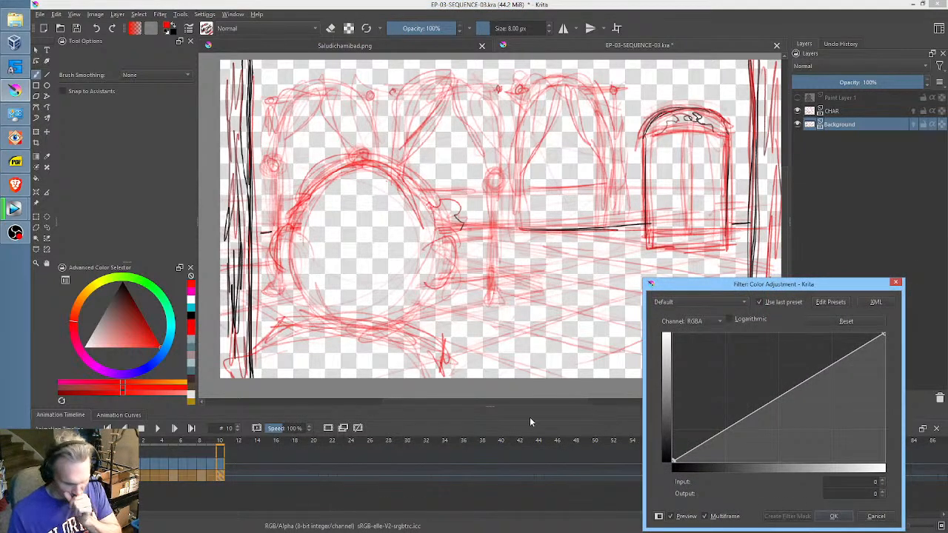
left_click(693, 323)
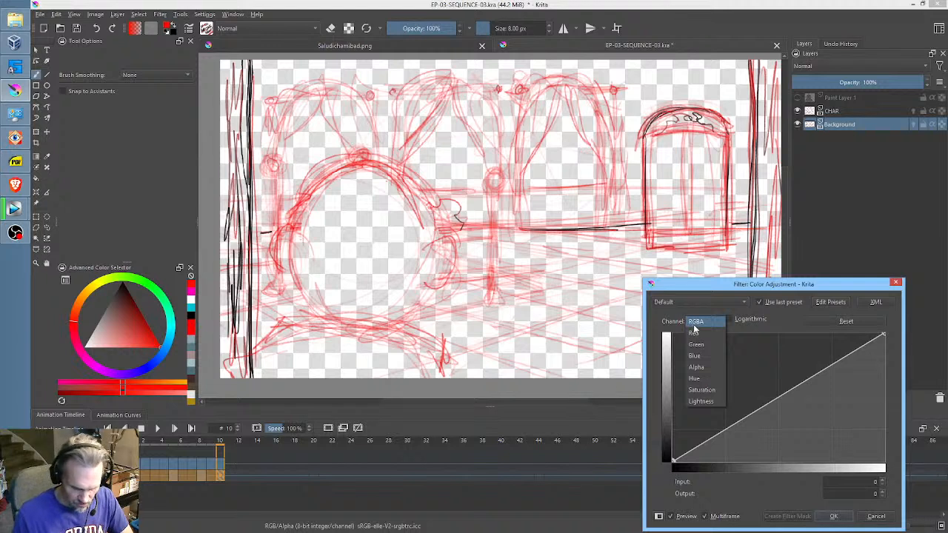
left_click(699, 379)
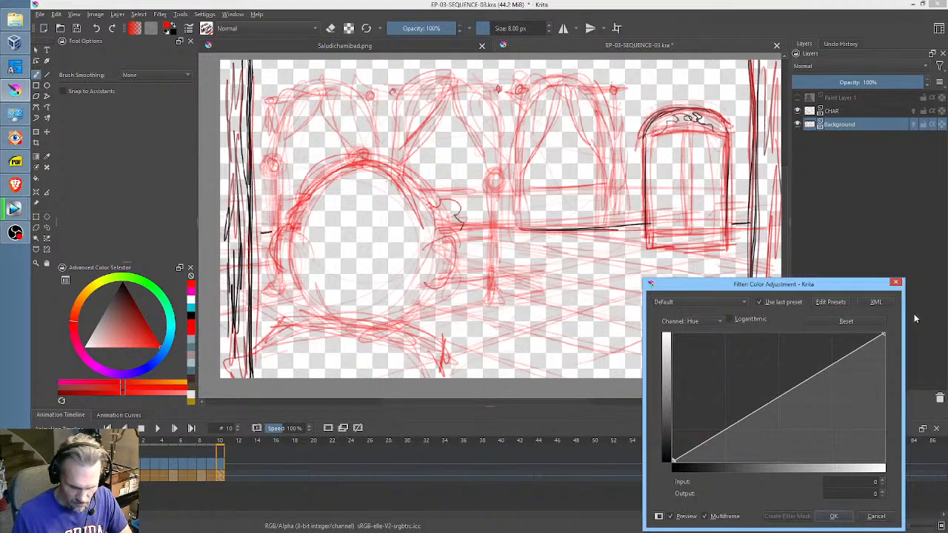
left_click_drag(883, 336, 918, 266)
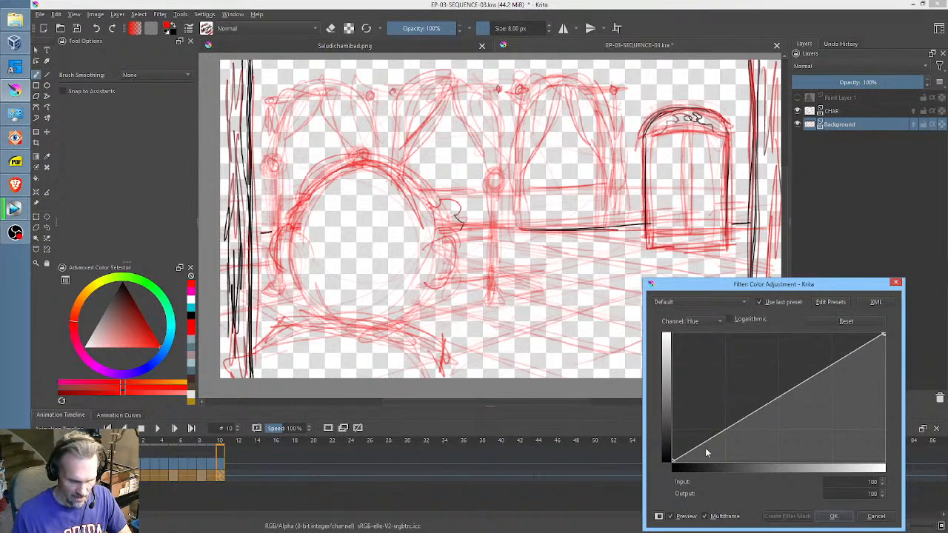
left_click_drag(673, 457, 667, 378)
left_click(701, 323)
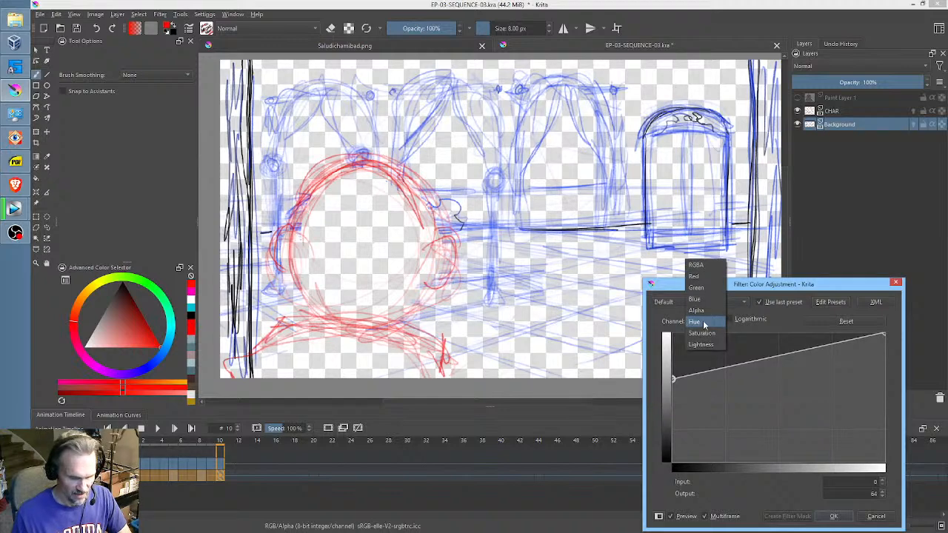
left_click(702, 323)
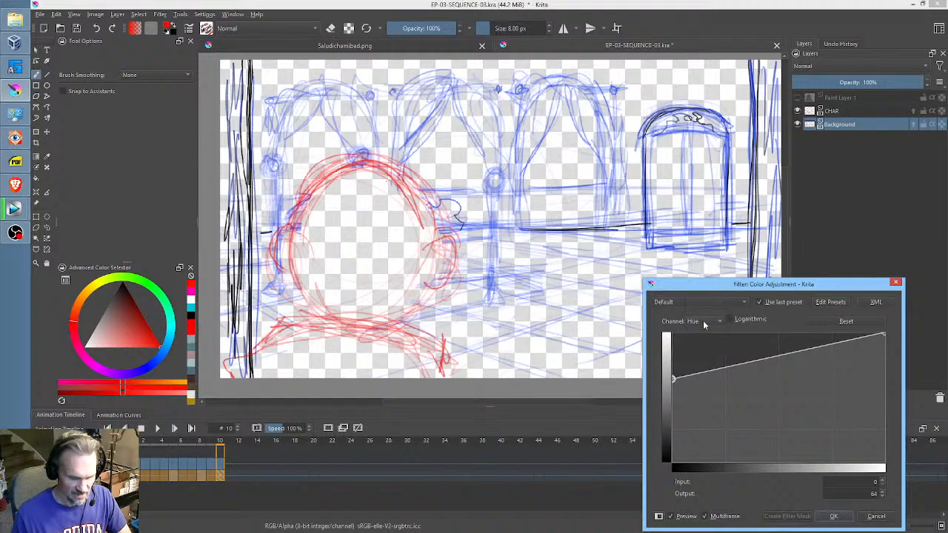
left_click(836, 516)
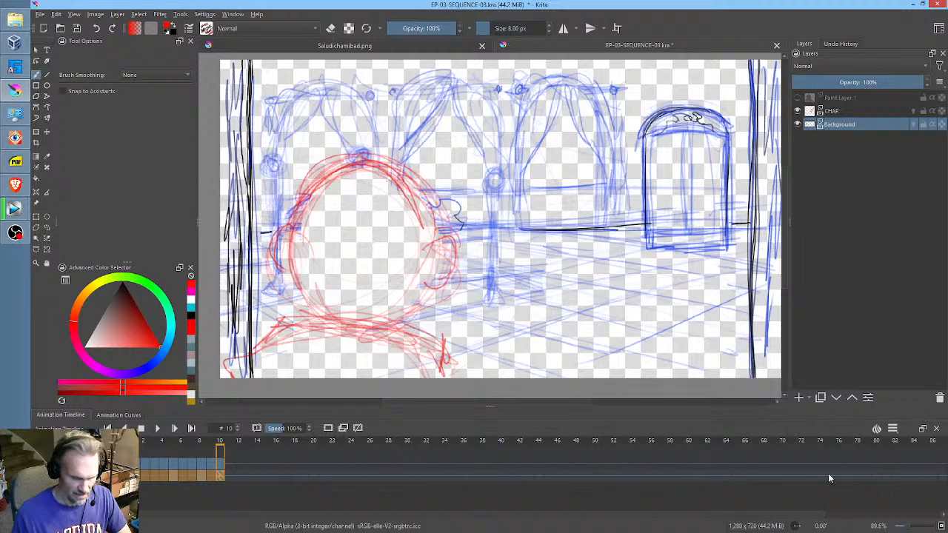
- Check the Background colour on frames 8 and 10 and compare CHAR frames 9 and 10
left_click(200, 477)
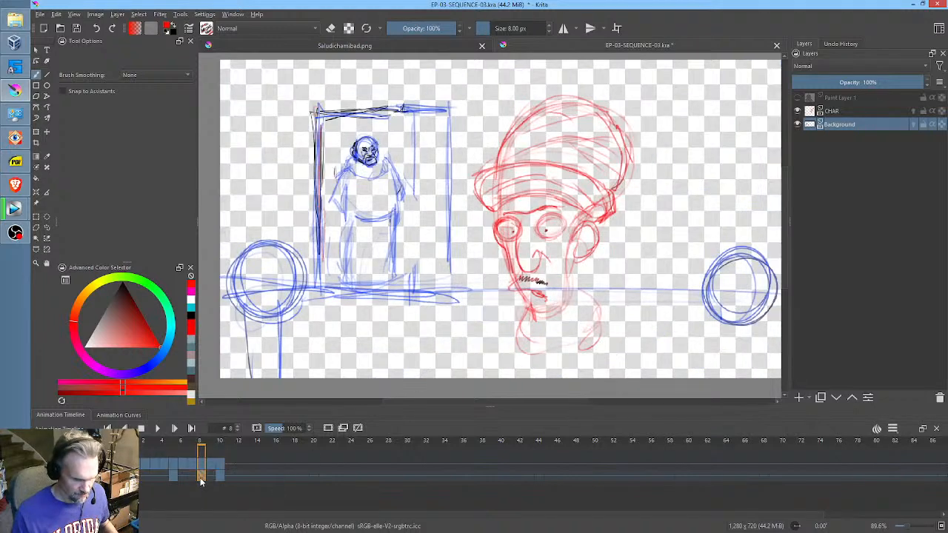
left_click(222, 478)
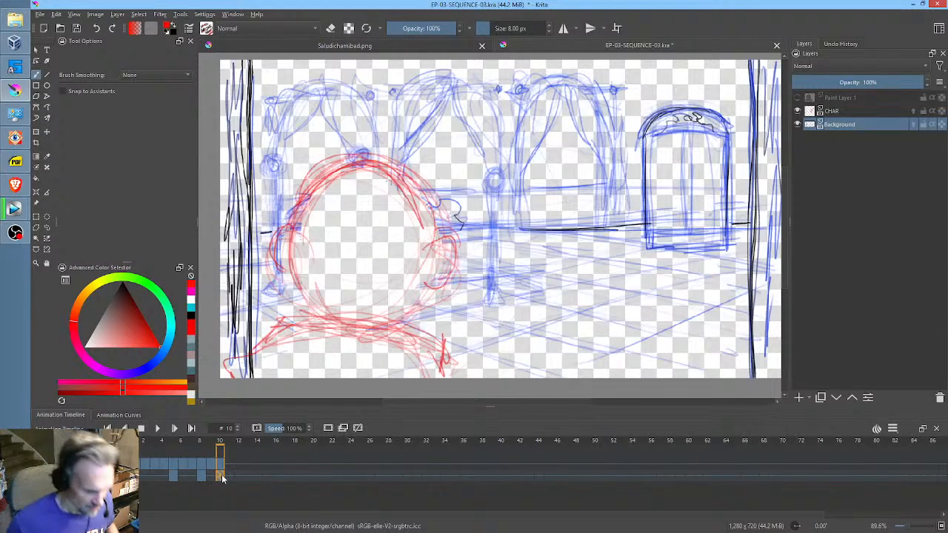
left_click(858, 110)
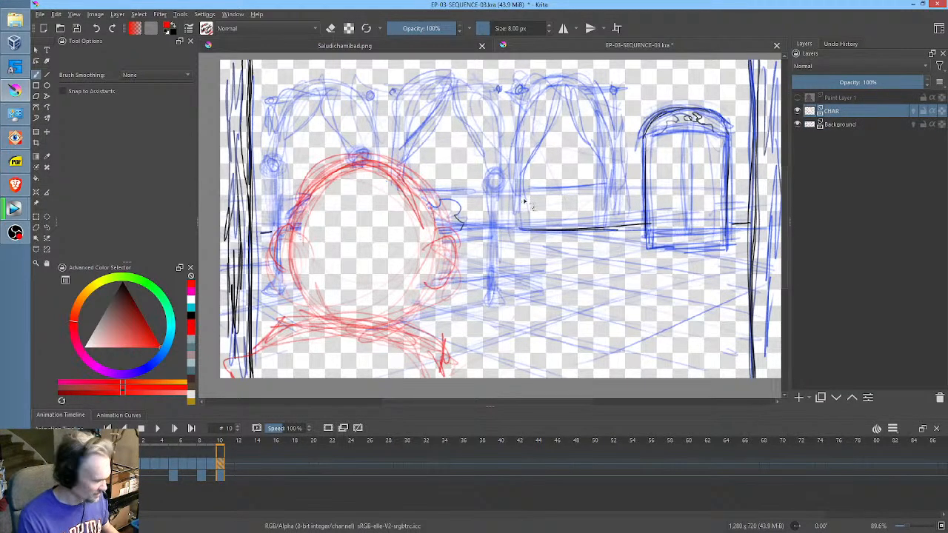
key("Left")
key("Right")
key("Left")
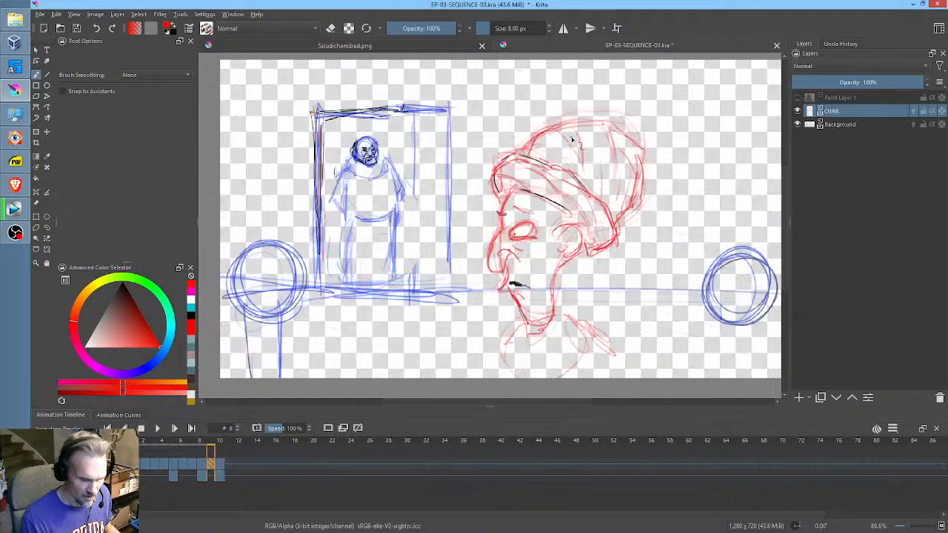
key("Right")
key("Left")
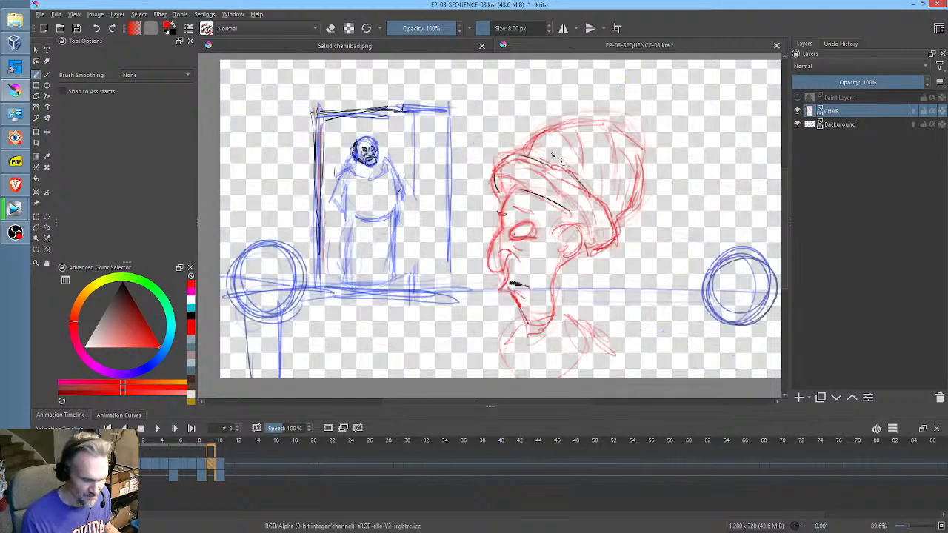
key("Right")
- Sketch a small second figure beside the large head on CHAR frame 10, with an oval head, teardrop body, facial features and collar
mouse_move(527, 185)
left_mouse_down()
mouse_move(561, 165)
mouse_move(521, 170)
mouse_move(571, 172)
mouse_move(538, 149)
mouse_move(547, 143)
mouse_move(521, 193)
mouse_move(535, 150)
mouse_move(532, 229)
mouse_move(551, 220)
mouse_move(562, 190)
mouse_move(556, 161)
mouse_move(558, 198)
mouse_move(555, 156)
mouse_move(537, 149)
mouse_move(527, 201)
mouse_move(529, 183)
mouse_move(547, 229)
mouse_move(560, 160)
mouse_move(561, 200)
mouse_move(540, 148)
mouse_move(567, 179)
mouse_move(554, 215)
mouse_move(569, 174)
mouse_move(525, 164)
mouse_move(533, 157)
mouse_move(522, 315)
mouse_move(526, 290)
mouse_move(569, 306)
mouse_move(527, 301)
mouse_move(560, 258)
mouse_move(569, 294)
mouse_move(556, 200)
mouse_move(570, 314)
left_mouse_up()
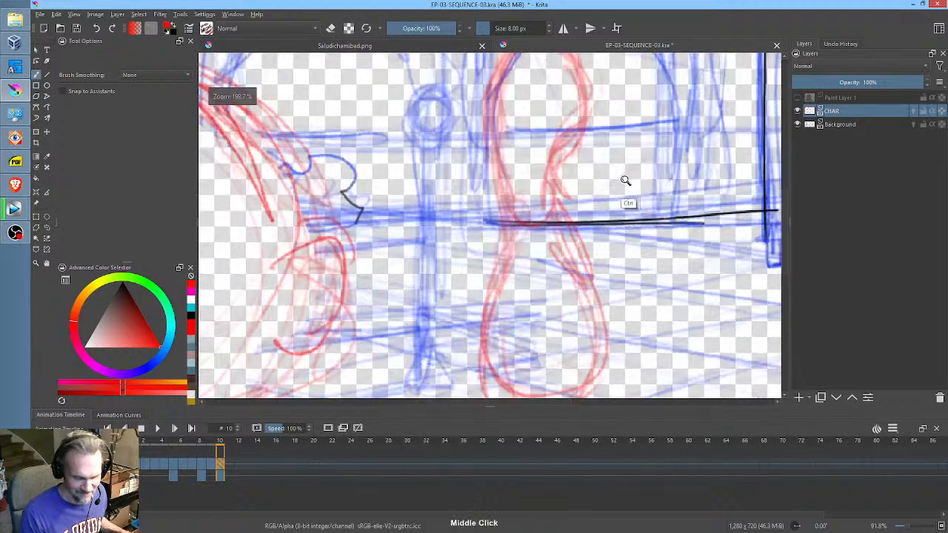
scroll(599, 193, "up", 3)
mouse_move(516, 150)
left_mouse_down()
mouse_move(511, 157)
mouse_move(546, 153)
mouse_move(557, 163)
mouse_move(508, 157)
left_mouse_up()
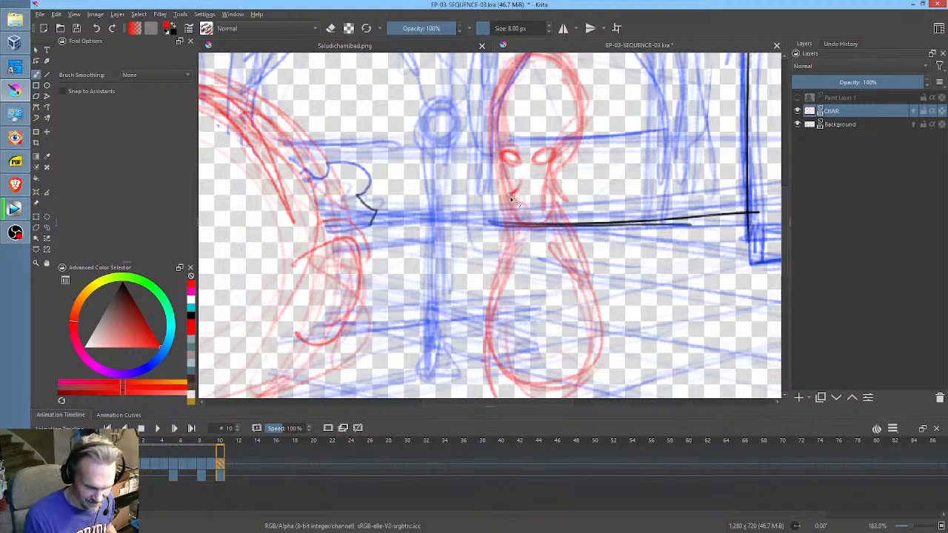
mouse_move(520, 192)
left_mouse_down()
mouse_move(509, 195)
mouse_move(548, 214)
left_mouse_up()
left_click_drag(519, 157, 549, 169)
mouse_move(505, 140)
left_mouse_down()
mouse_move(523, 151)
mouse_move(547, 145)
left_mouse_up()
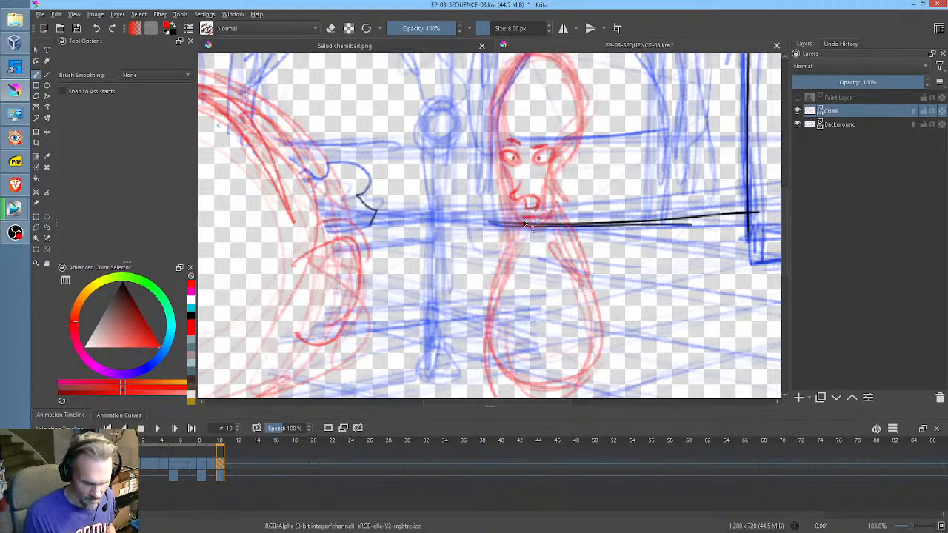
mouse_move(510, 237)
left_mouse_down()
mouse_move(531, 258)
mouse_move(570, 250)
mouse_move(577, 222)
mouse_move(555, 234)
left_mouse_up()
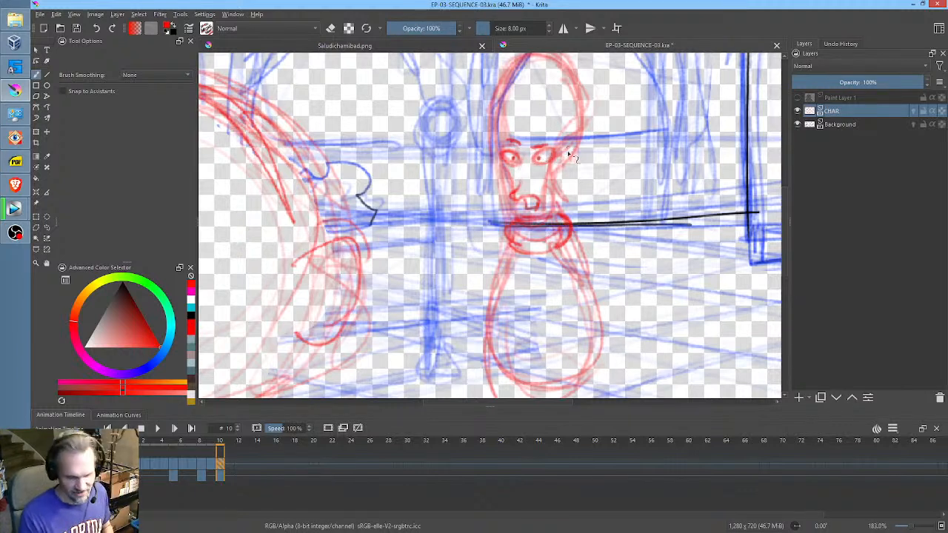
left_click_drag(563, 147, 557, 174)
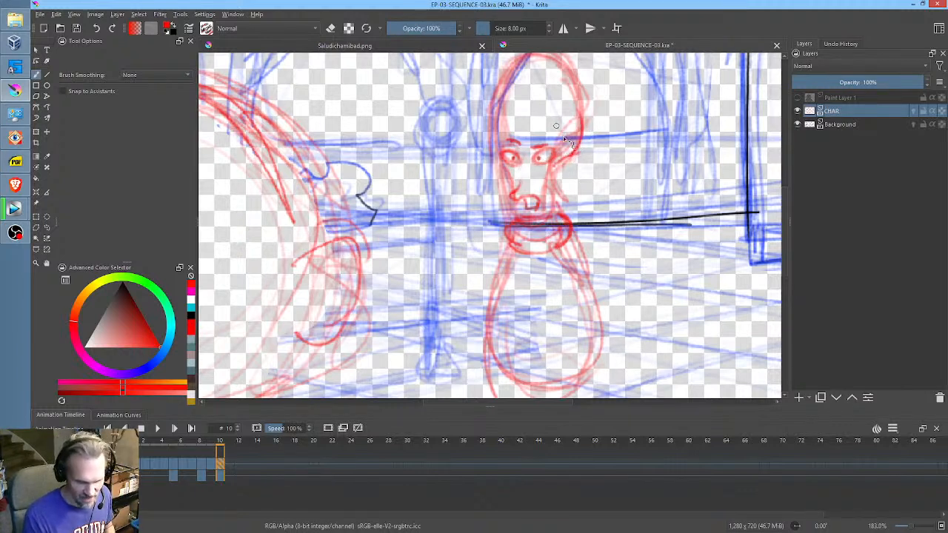
left_click_drag(563, 137, 575, 139)
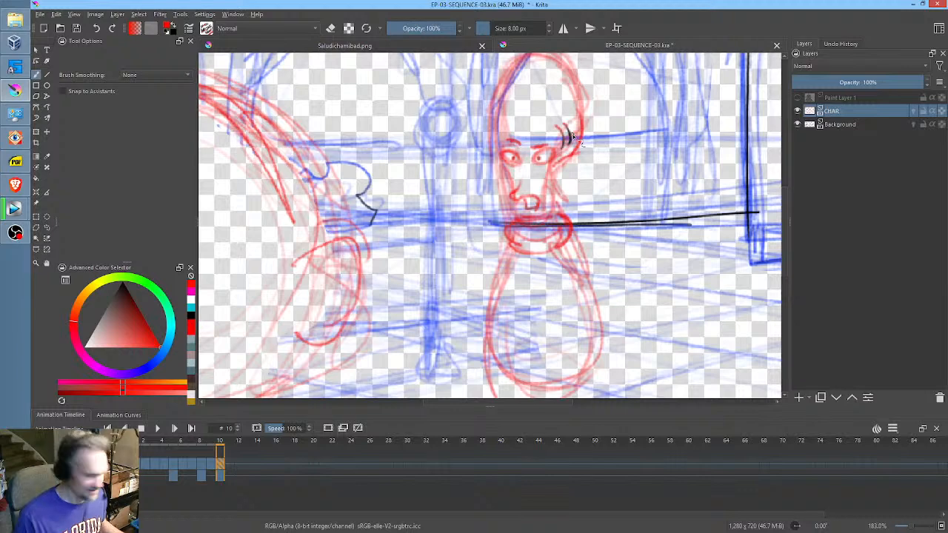
key("ctrl+z")
key("ctrl+z")
- Draw a brimmed cap with a small emblem on the second figure and add its nose, dark moustache, jaw and ears
left_click_drag(561, 72, 561, 123)
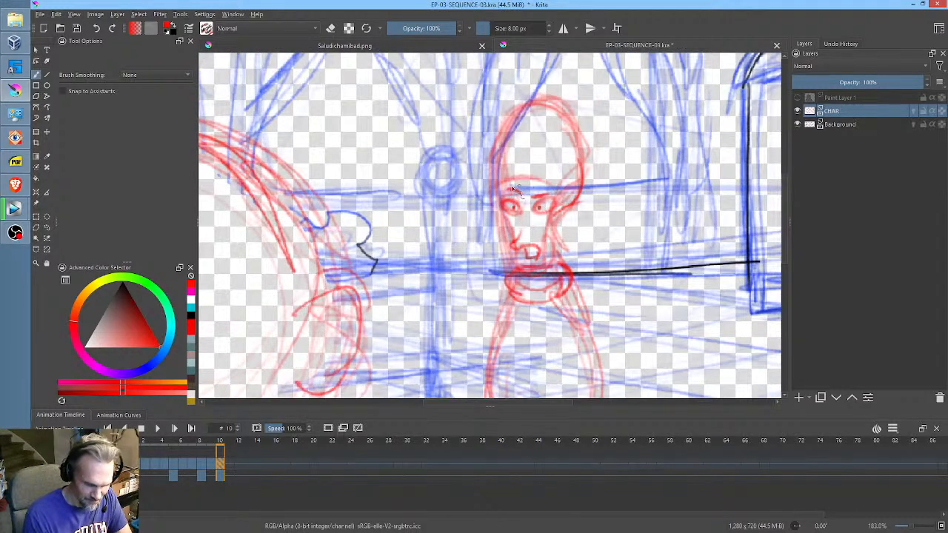
mouse_move(505, 184)
left_mouse_down()
mouse_move(561, 196)
mouse_move(489, 210)
mouse_move(488, 165)
mouse_move(545, 159)
mouse_move(582, 179)
mouse_move(588, 210)
mouse_move(565, 158)
left_mouse_up()
mouse_move(498, 163)
left_mouse_down()
mouse_move(534, 105)
mouse_move(508, 145)
mouse_move(566, 109)
mouse_move(590, 169)
left_mouse_up()
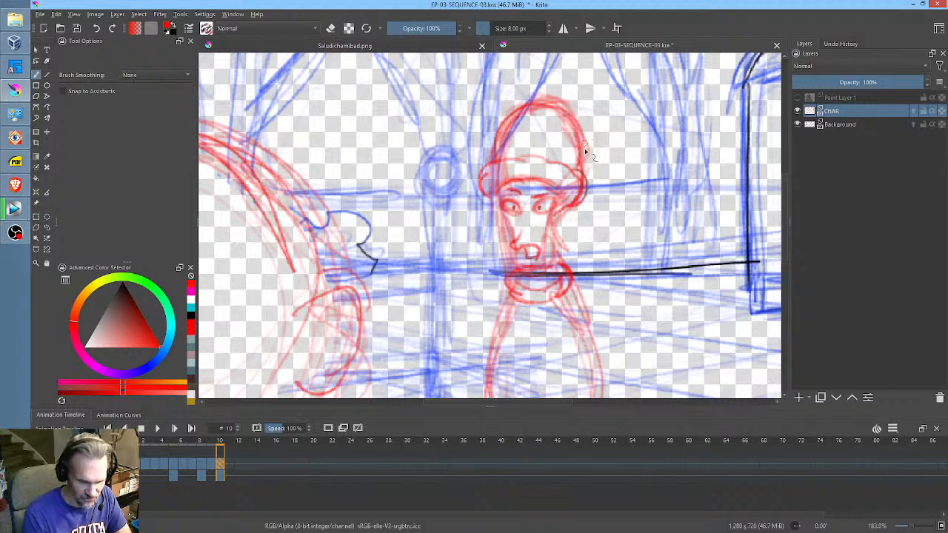
left_click_drag(530, 128, 529, 139)
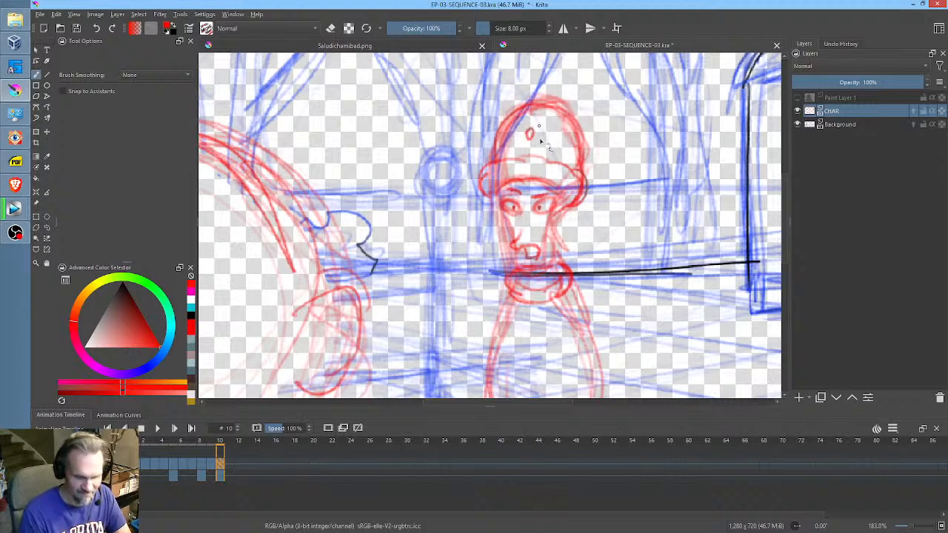
mouse_move(535, 208)
left_mouse_down()
mouse_move(518, 233)
mouse_move(523, 219)
mouse_move(533, 229)
mouse_move(522, 241)
mouse_move(562, 230)
mouse_move(519, 203)
mouse_move(497, 226)
mouse_move(539, 245)
mouse_move(515, 239)
mouse_move(528, 251)
mouse_move(524, 276)
mouse_move(565, 241)
mouse_move(553, 228)
mouse_move(552, 270)
left_mouse_up()
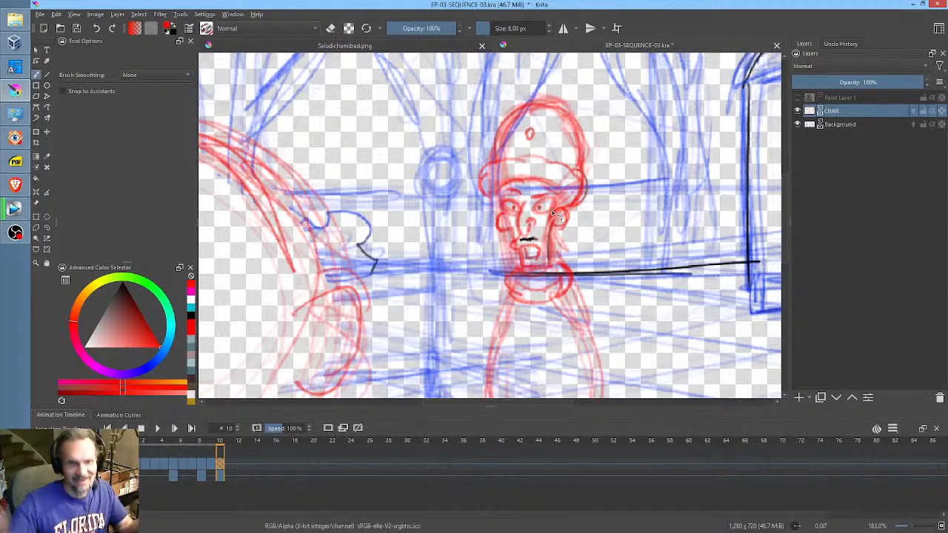
mouse_move(554, 209)
left_mouse_down()
mouse_move(564, 239)
mouse_move(566, 228)
left_mouse_up()
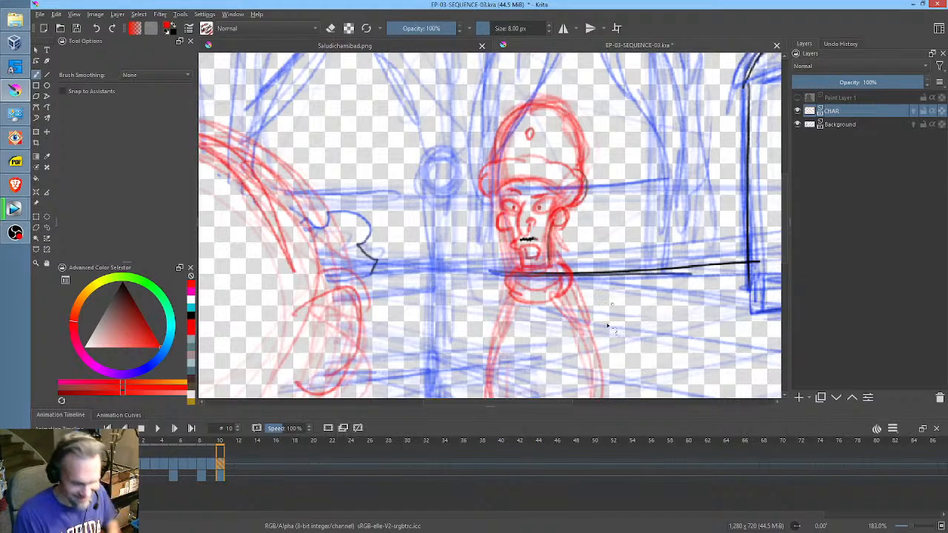
- Select the small figure freehand, rotate it slightly clockwise about its base and move it to about x 755, y 570 px
left_click_drag(607, 326, 594, 165)
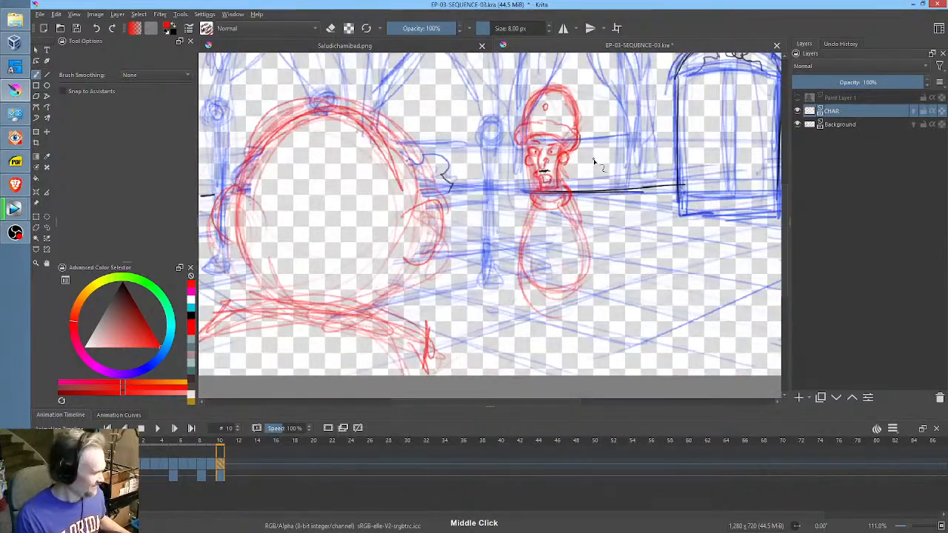
key("ctrl+t")
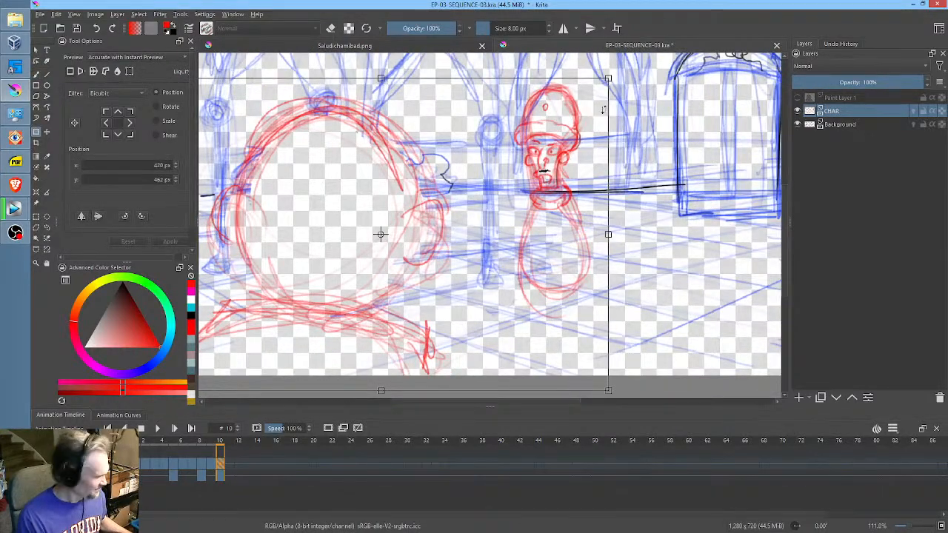
key("ctrl+r")
mouse_move(603, 81)
left_mouse_down()
mouse_move(493, 133)
mouse_move(611, 84)
left_mouse_up()
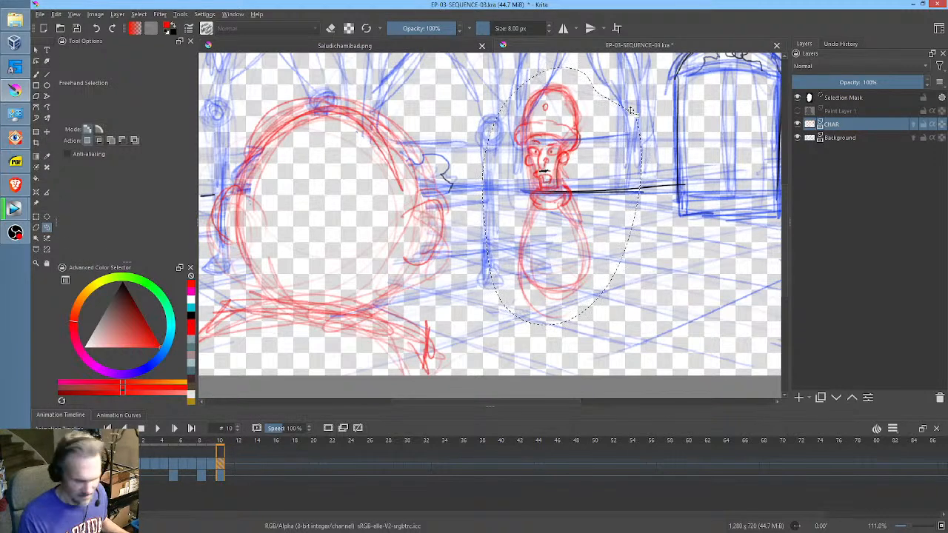
key("ctrl+t")
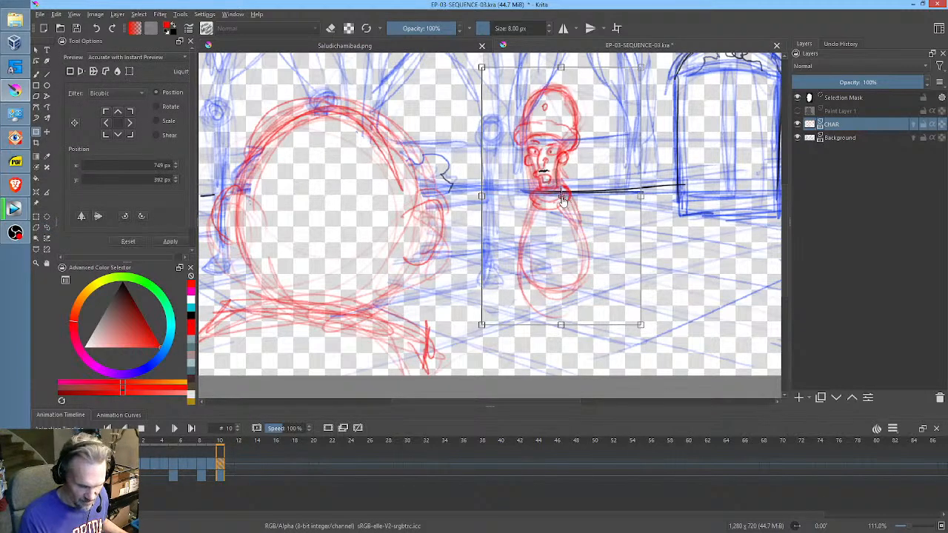
left_click_drag(566, 195, 545, 295)
mouse_move(648, 194)
left_mouse_down()
mouse_move(628, 197)
mouse_move(638, 204)
mouse_move(623, 178)
mouse_move(660, 195)
mouse_move(635, 185)
mouse_move(652, 194)
mouse_move(654, 177)
left_mouse_up()
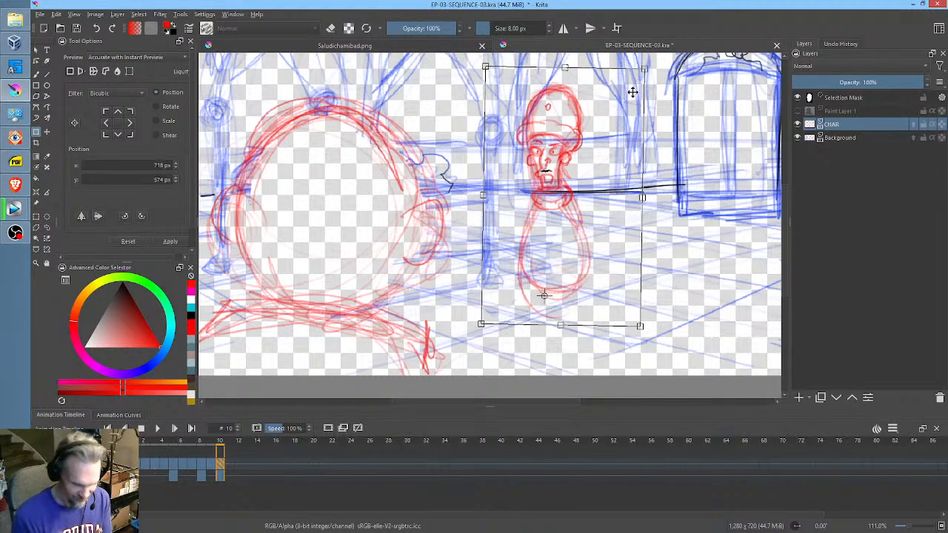
left_click_drag(570, 220, 583, 226)
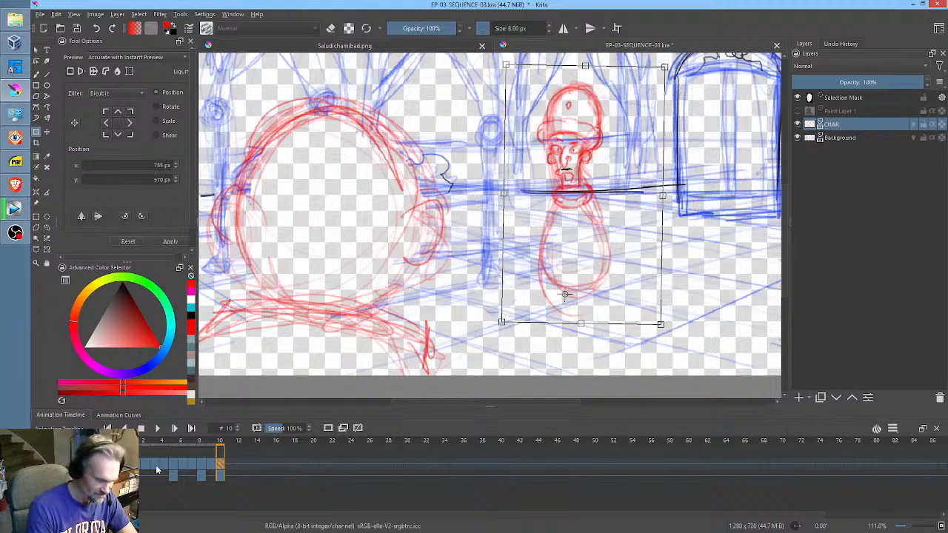
- Return to frame 0 by way of frame 2 and clear the selection
key("Home")
middle_click(691, 195)
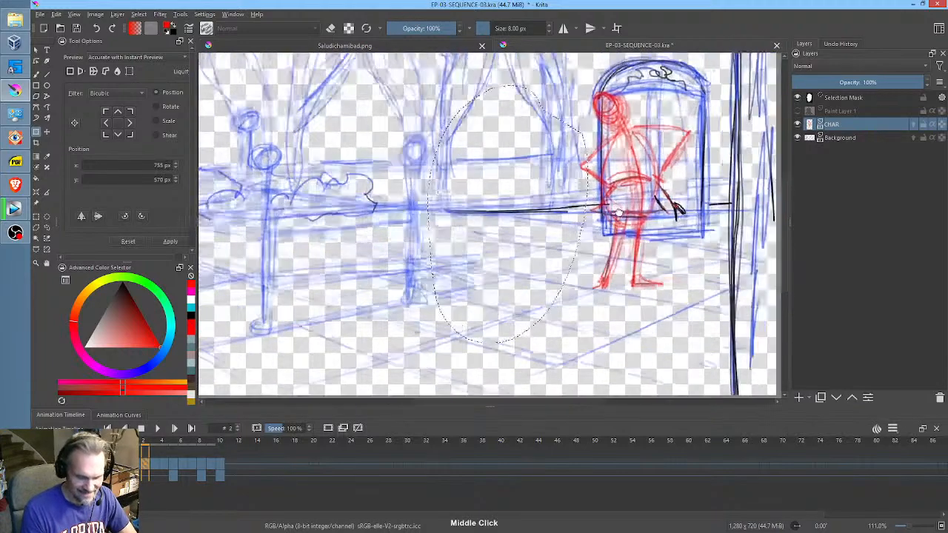
key("Home")
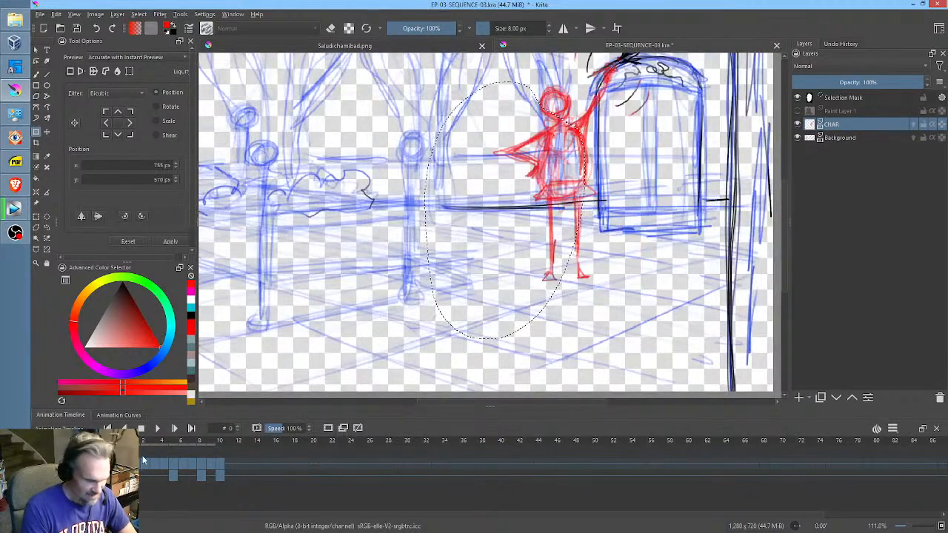
key("ctrl+shift+a")
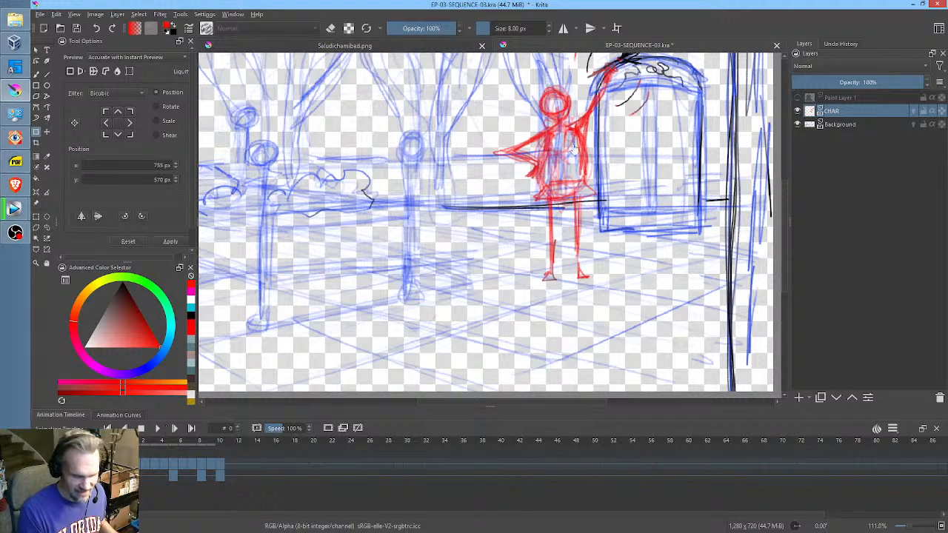
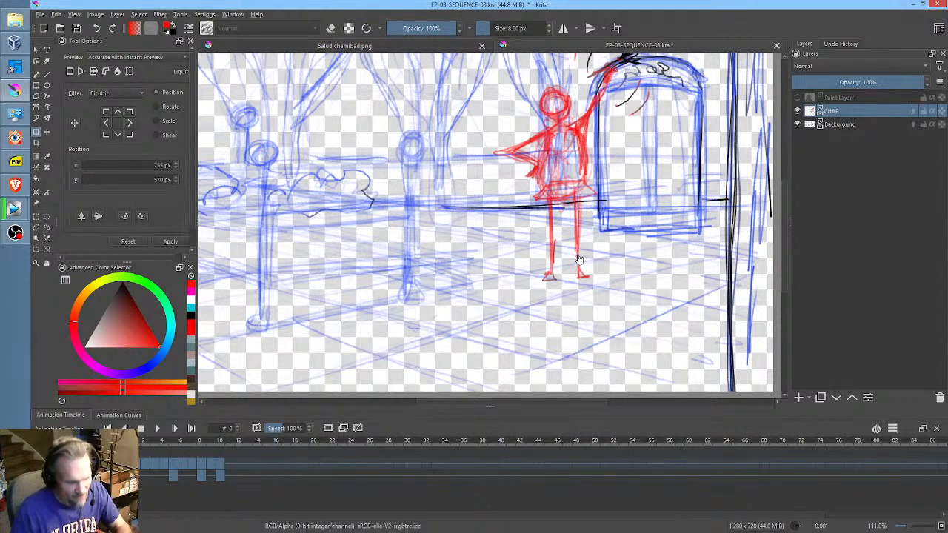
- Review the character poses on frames 0 to 2 and inspect the bending figure on frame 2 up close
left_click_drag(590, 174, 542, 204)
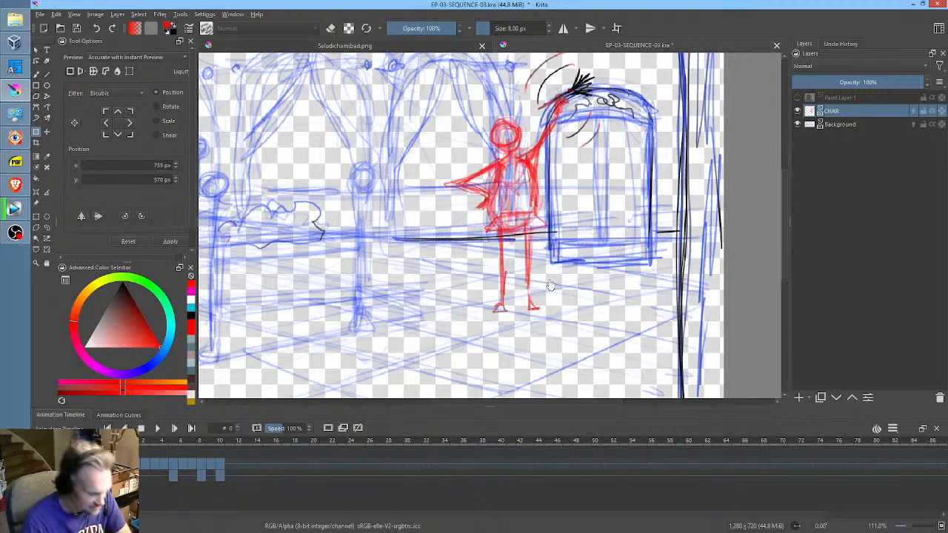
key("Right")
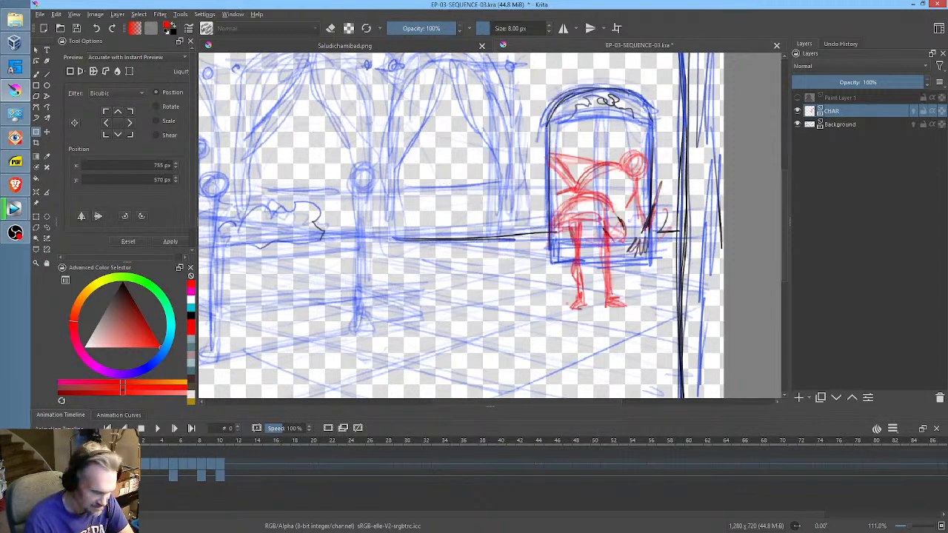
left_click(144, 443)
key("Right")
key("Right")
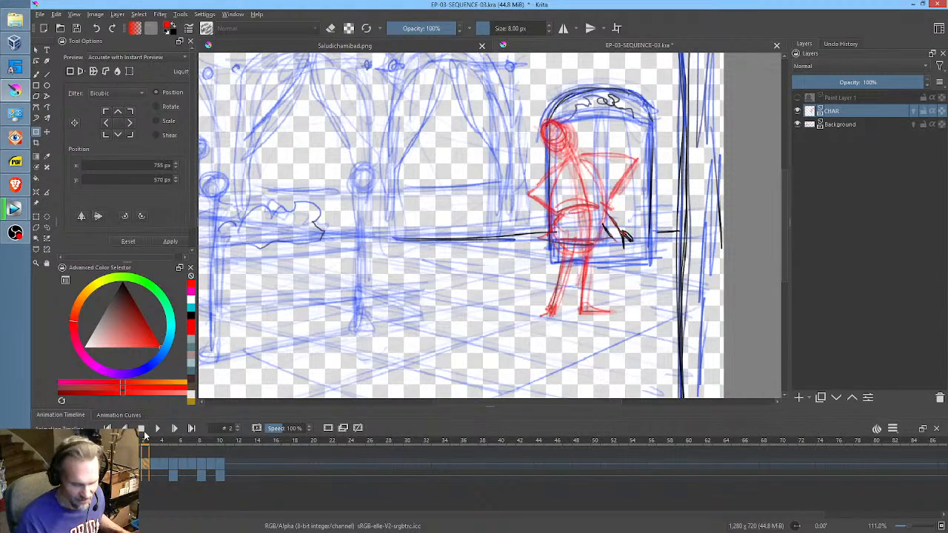
mouse_move(580, 224)
left_mouse_down()
mouse_move(640, 170)
mouse_move(615, 200)
left_mouse_up()
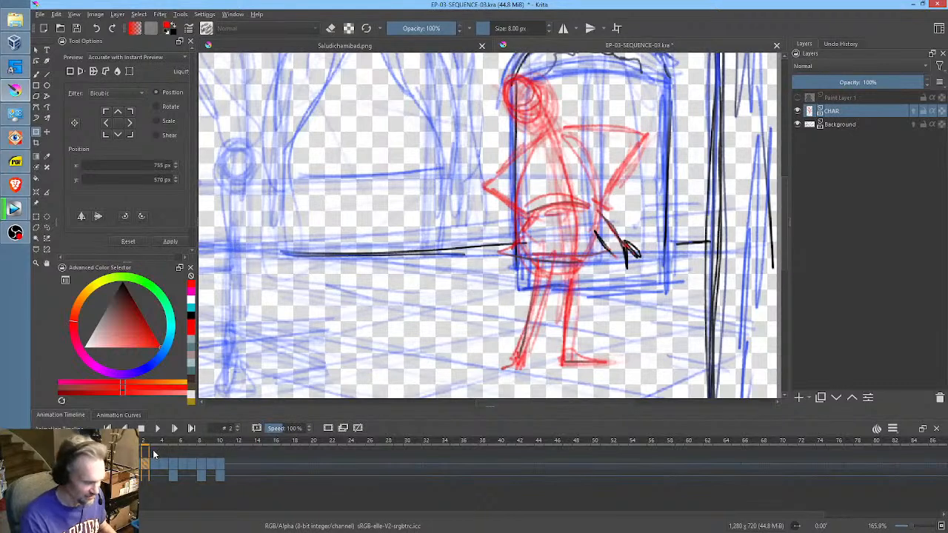
key("space")
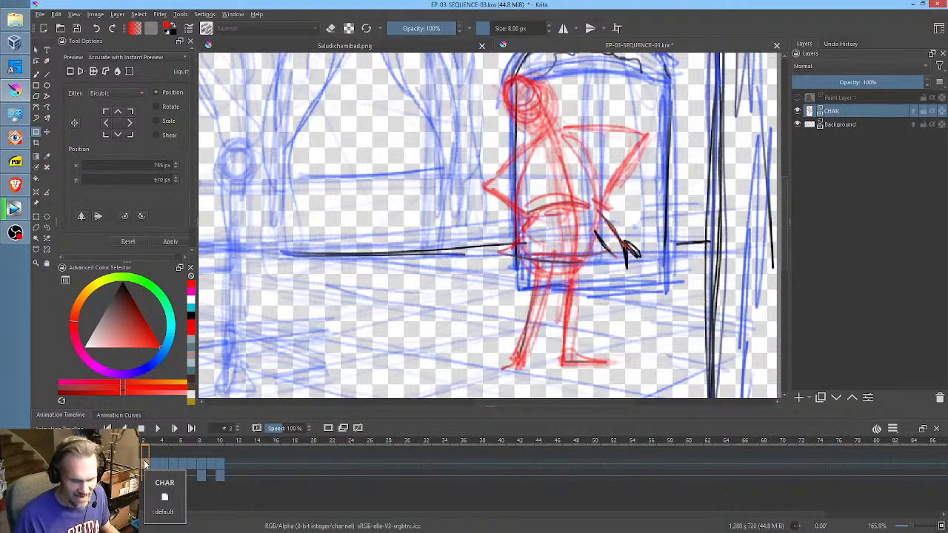
key("space")
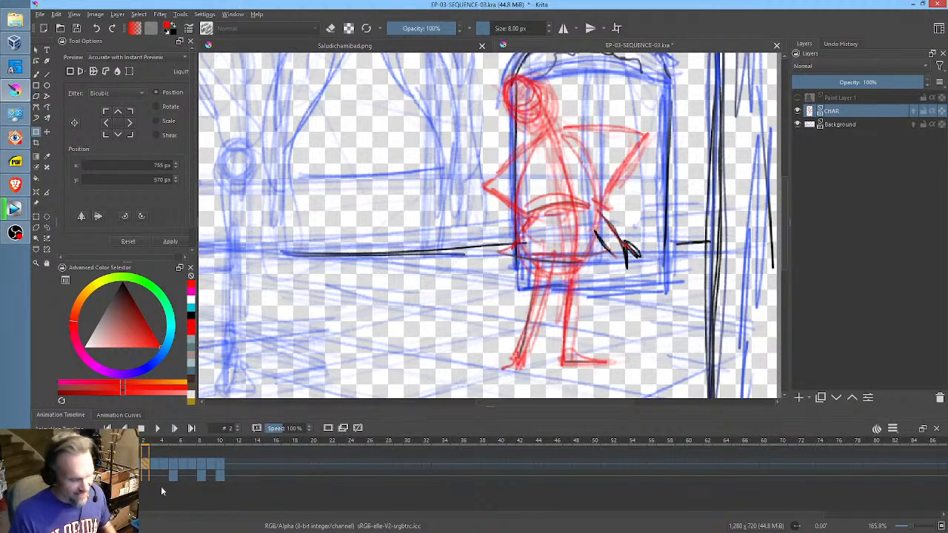
- On CHAR frame 3, brush in the figure's long feet and flared skirt in red, and add knobby black leg contours
left_click(155, 465)
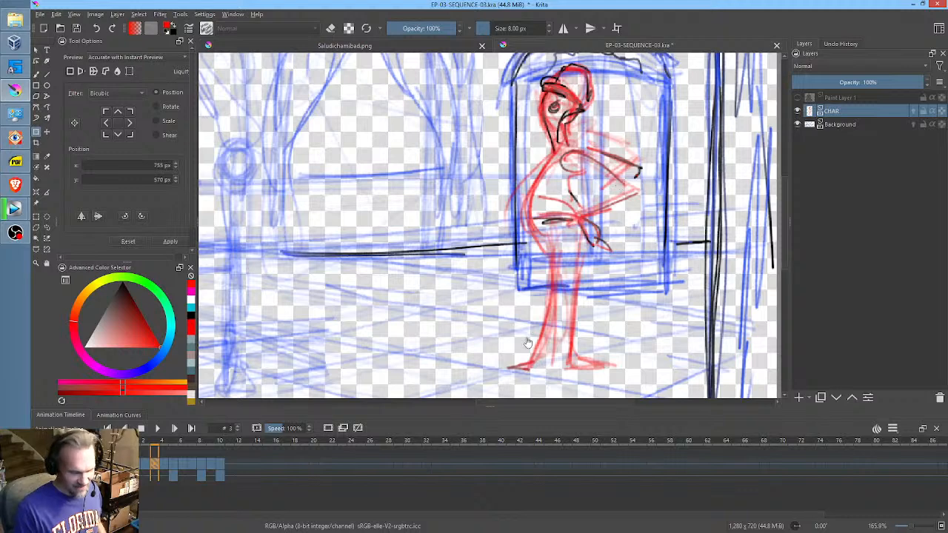
key("b")
mouse_move(528, 379)
left_mouse_down()
mouse_move(531, 355)
mouse_move(506, 373)
mouse_move(578, 365)
mouse_move(563, 360)
mouse_move(572, 357)
mouse_move(571, 370)
mouse_move(615, 371)
left_mouse_up()
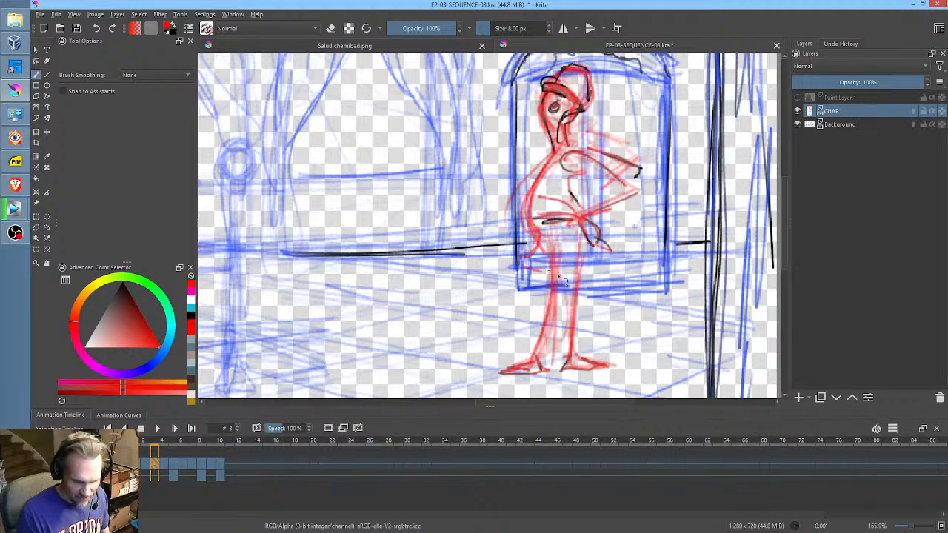
mouse_move(535, 226)
left_mouse_down()
mouse_move(540, 280)
mouse_move(615, 275)
mouse_move(600, 235)
left_mouse_up()
mouse_move(555, 271)
left_mouse_down()
mouse_move(537, 370)
mouse_move(563, 280)
mouse_move(578, 309)
mouse_move(572, 300)
mouse_move(574, 340)
mouse_move(581, 329)
mouse_move(541, 327)
mouse_move(539, 342)
mouse_move(554, 334)
mouse_move(552, 303)
mouse_move(570, 333)
left_mouse_up()
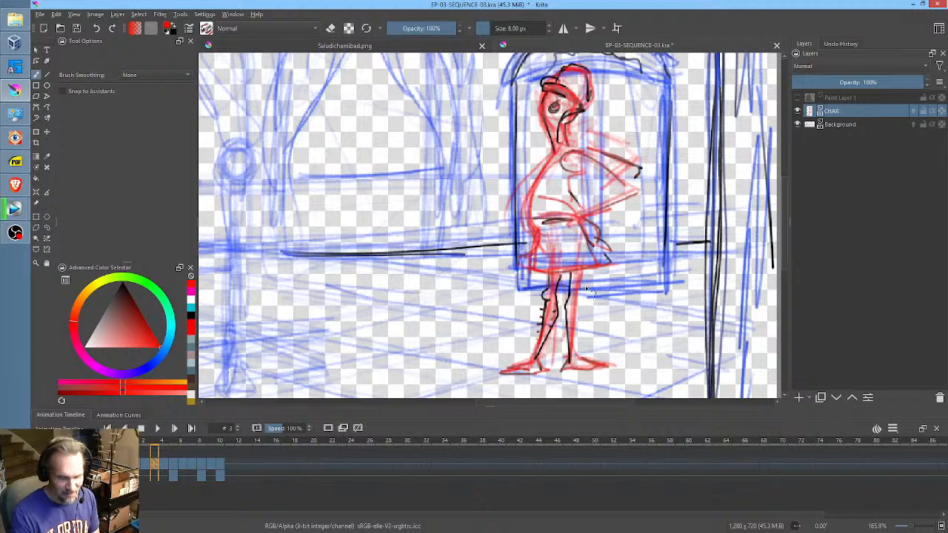
- Try a knobby outer contour on the leg and an oversized hinged shoe on the frame 3 figure, and undo both
left_click_drag(577, 292, 582, 363)
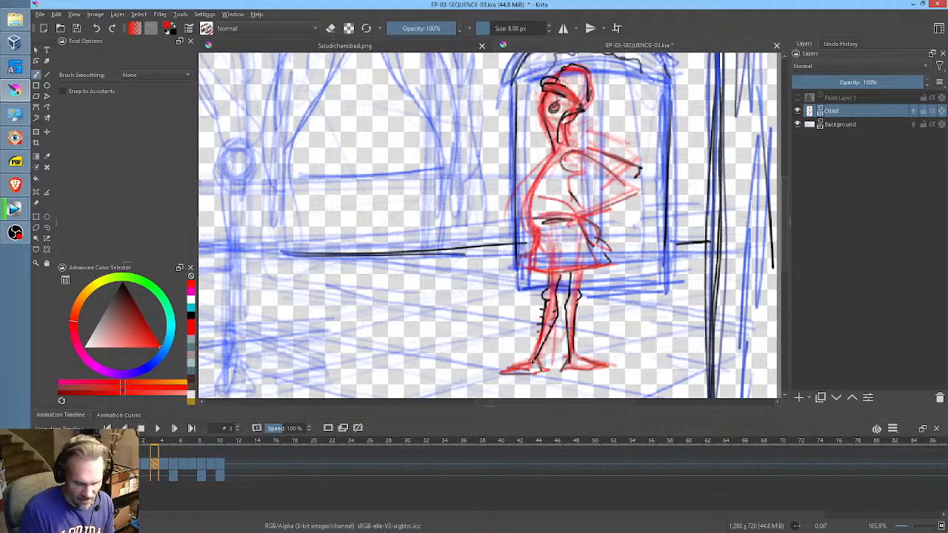
mouse_move(530, 362)
left_mouse_down()
mouse_move(487, 354)
mouse_move(471, 379)
mouse_move(499, 367)
mouse_move(499, 377)
mouse_move(546, 375)
mouse_move(535, 364)
mouse_move(479, 378)
mouse_move(498, 374)
mouse_move(482, 383)
mouse_move(486, 368)
mouse_move(505, 376)
mouse_move(496, 370)
mouse_move(487, 386)
mouse_move(503, 371)
mouse_move(548, 368)
left_mouse_up()
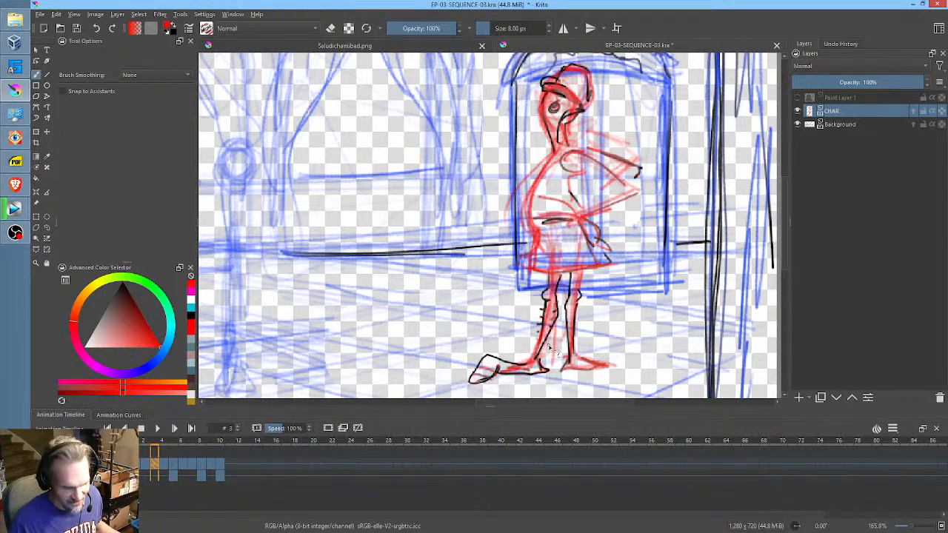
key("ctrl+z")
key("ctrl+z")
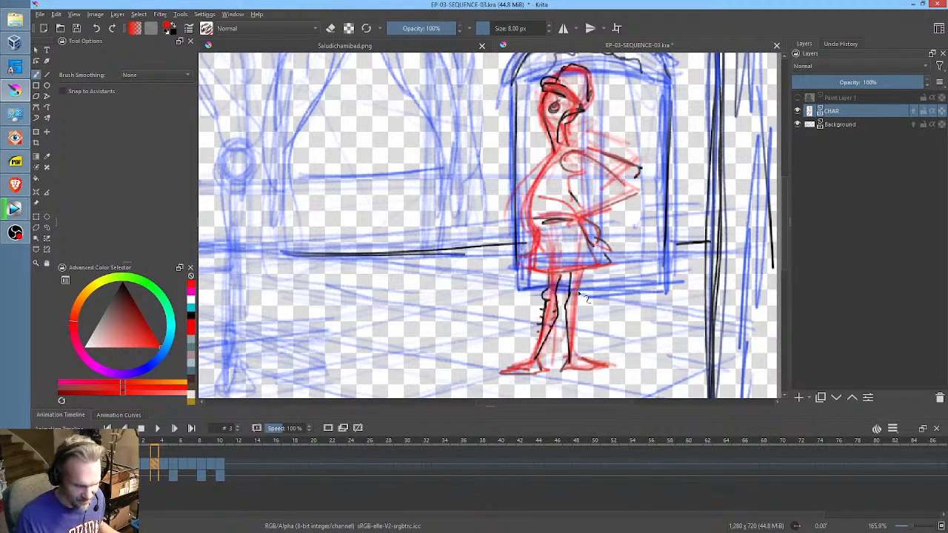
- Redraw the outer leg contour down to the foot on frame 3 and outline the flared skirt in black
mouse_move(578, 303)
left_mouse_down()
mouse_move(576, 361)
mouse_move(587, 369)
left_mouse_up()
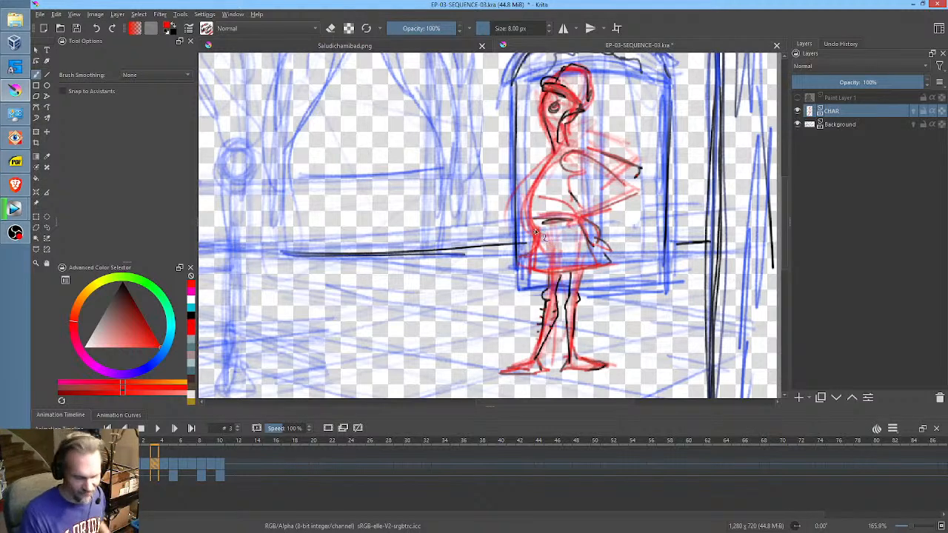
mouse_move(536, 236)
left_mouse_down()
mouse_move(530, 274)
mouse_move(606, 274)
left_mouse_up()
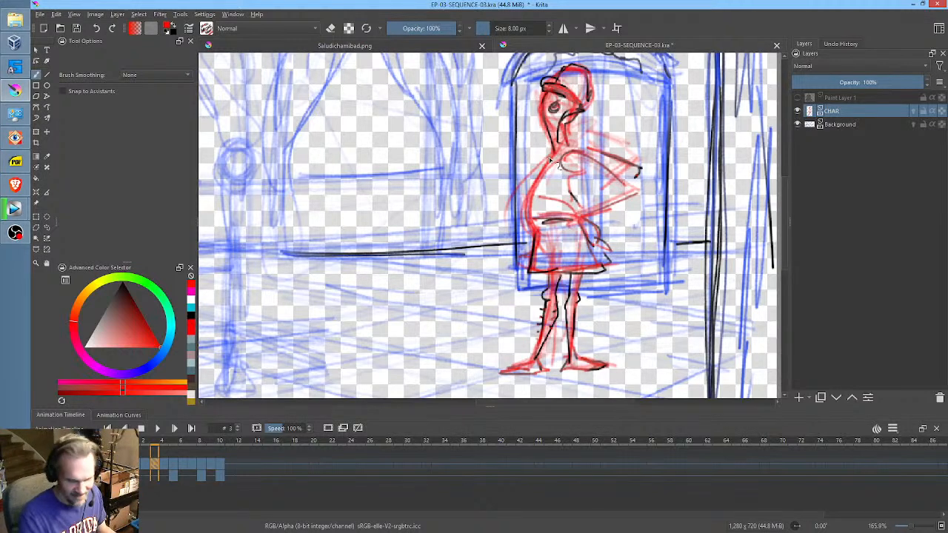
mouse_move(843, 113)
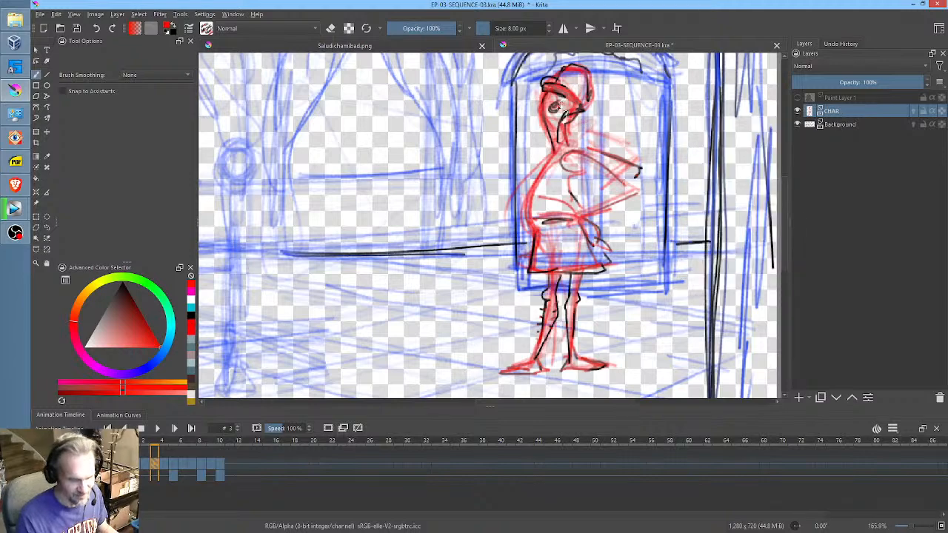
- Try hand-lettering "DON MARTIN" in the open area beside the frame 3 figure, and undo the lettering
middle_click(579, 161)
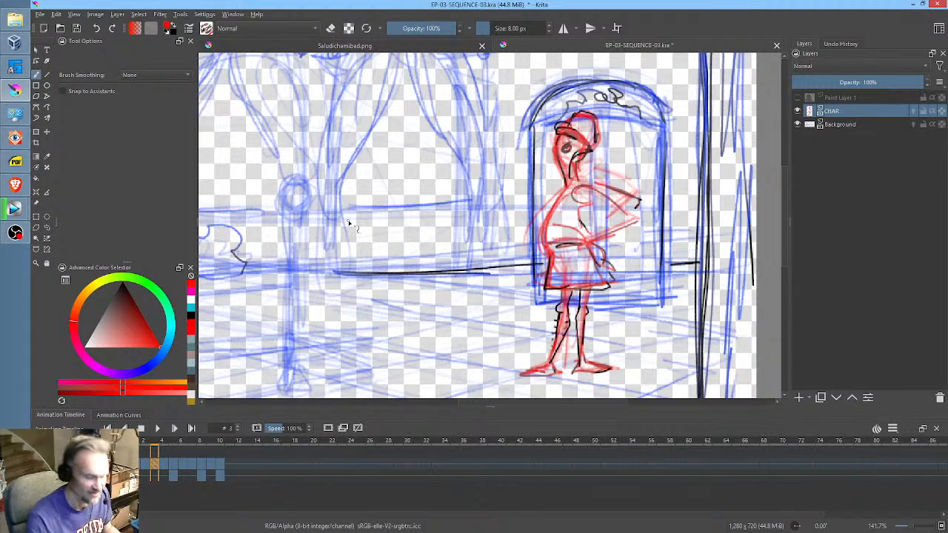
mouse_move(348, 220)
left_mouse_down()
mouse_move(357, 231)
mouse_move(382, 222)
mouse_move(403, 189)
left_mouse_up()
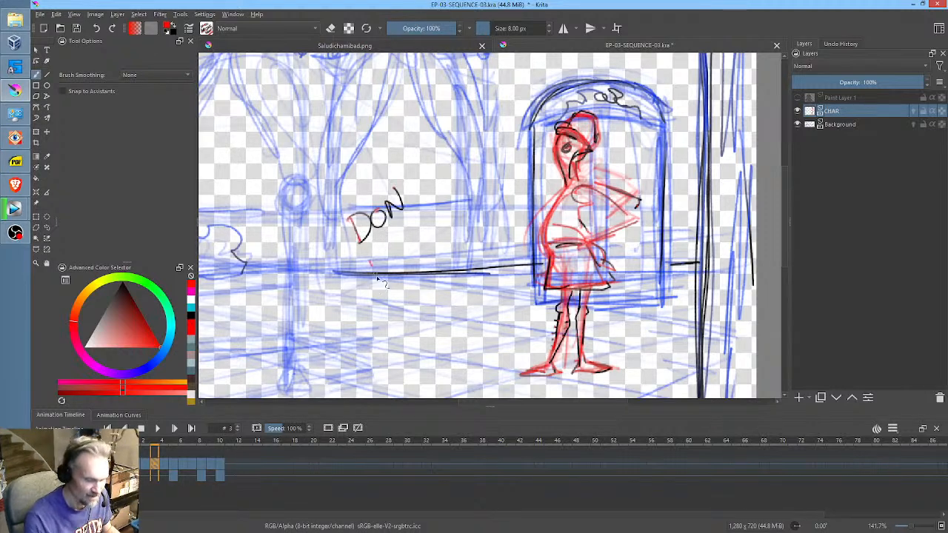
mouse_move(374, 273)
left_mouse_down()
mouse_move(400, 239)
mouse_move(407, 251)
mouse_move(412, 236)
mouse_move(435, 237)
mouse_move(437, 216)
mouse_move(455, 200)
left_mouse_up()
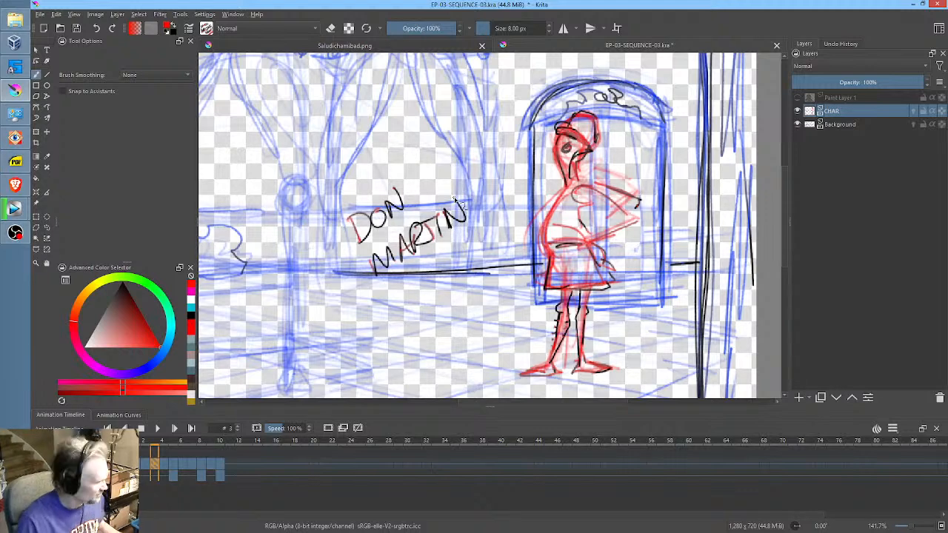
key("ctrl+z")
key("ctrl+z")
key("ctrl+z")
key("ctrl+z")
key("ctrl+z")
key("ctrl+z")
key("ctrl+z")
key("ctrl+z")
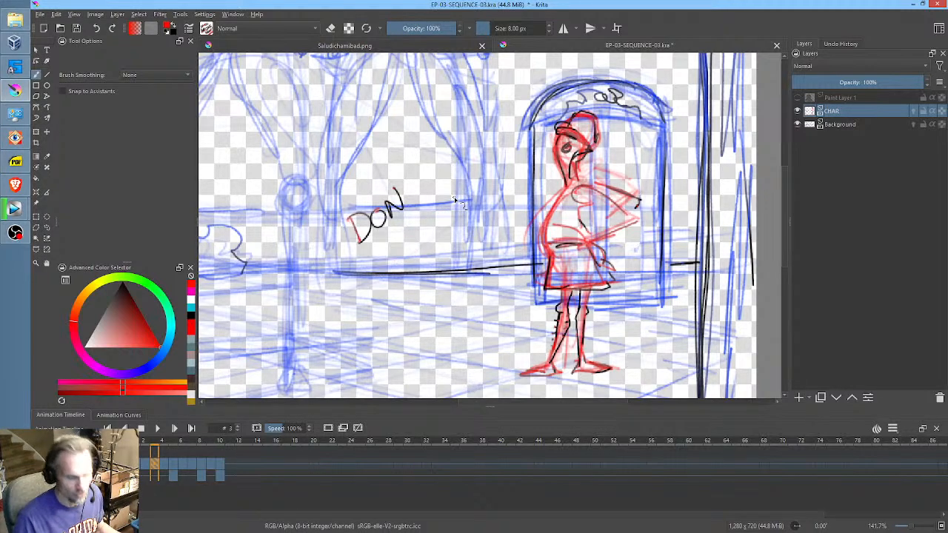
key("ctrl+z")
key("ctrl+z")
key("ctrl+z")
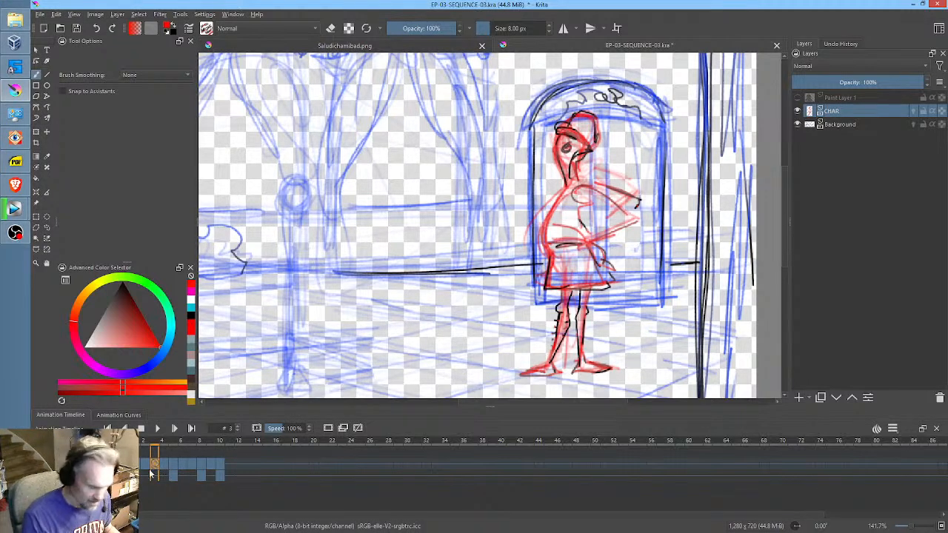
- Compare frames 3 and 4, and outline the bent arms and drooping hands of the CHAR frame 4 figure in black
middle_click(598, 216)
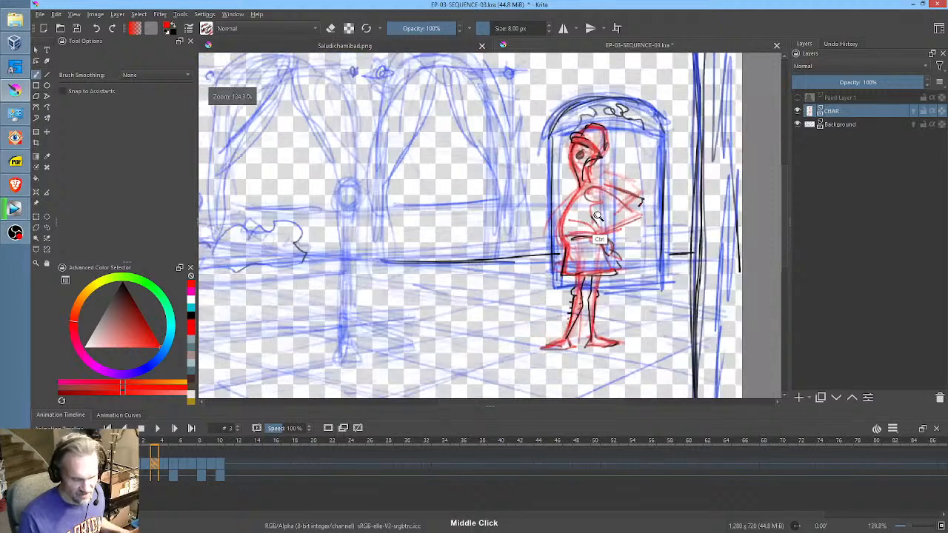
scroll(598, 216, "down", 2)
key("Right")
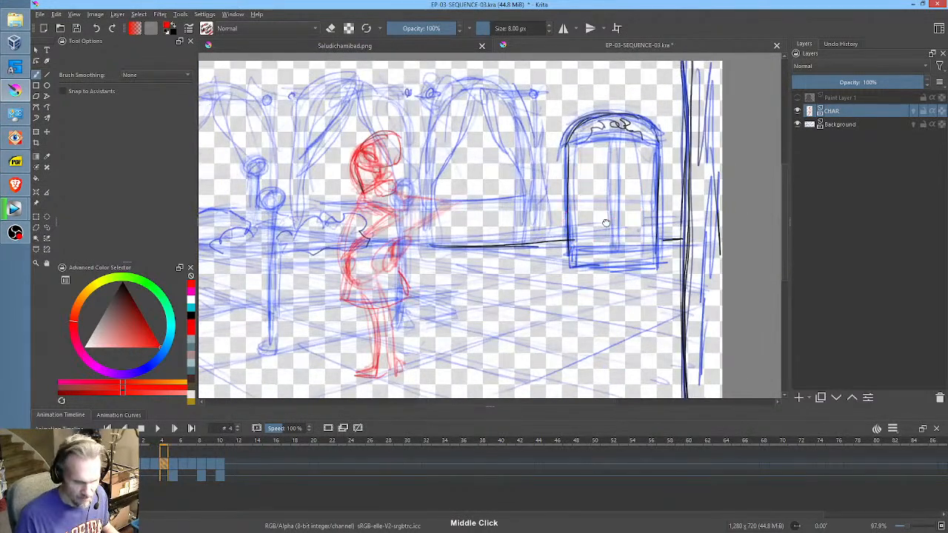
key("Left")
key("Right")
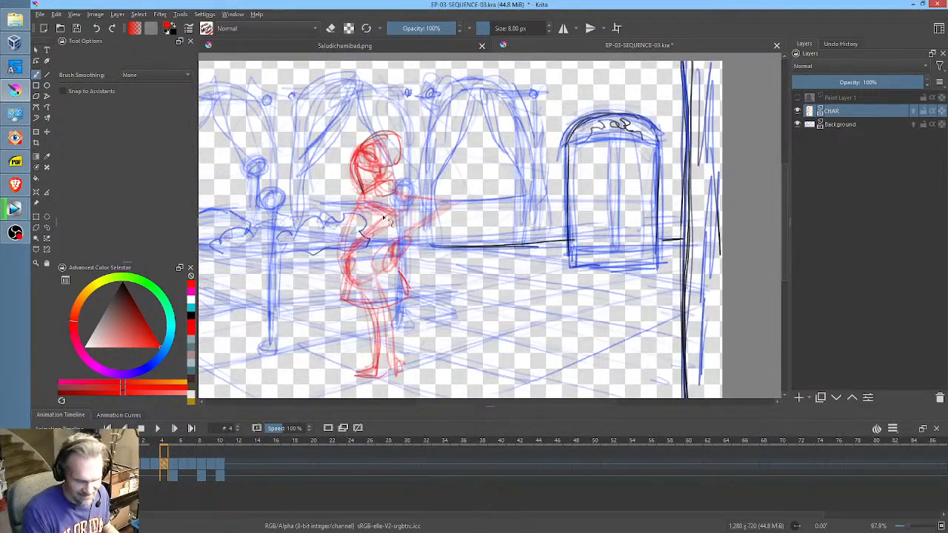
left_click_drag(373, 205, 407, 217)
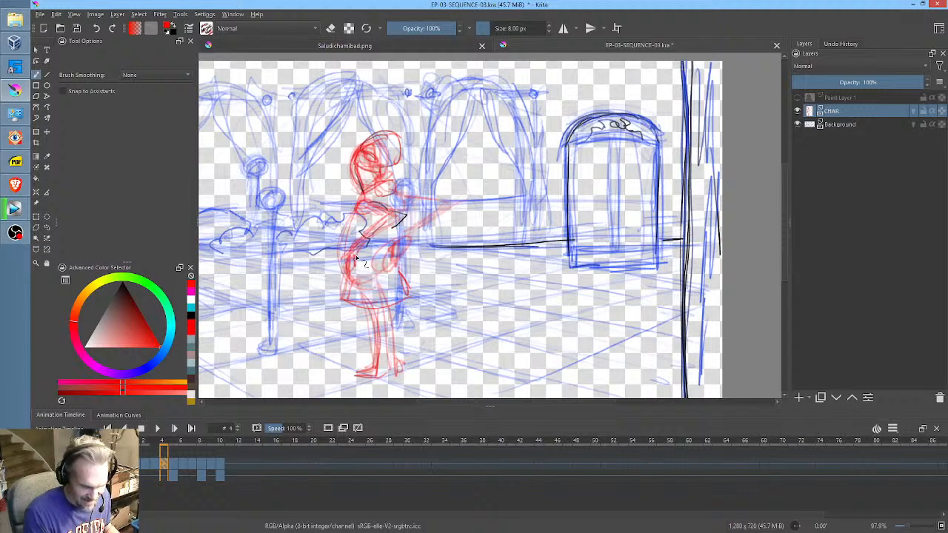
mouse_move(357, 257)
left_mouse_down()
mouse_move(349, 274)
mouse_move(372, 286)
left_mouse_up()
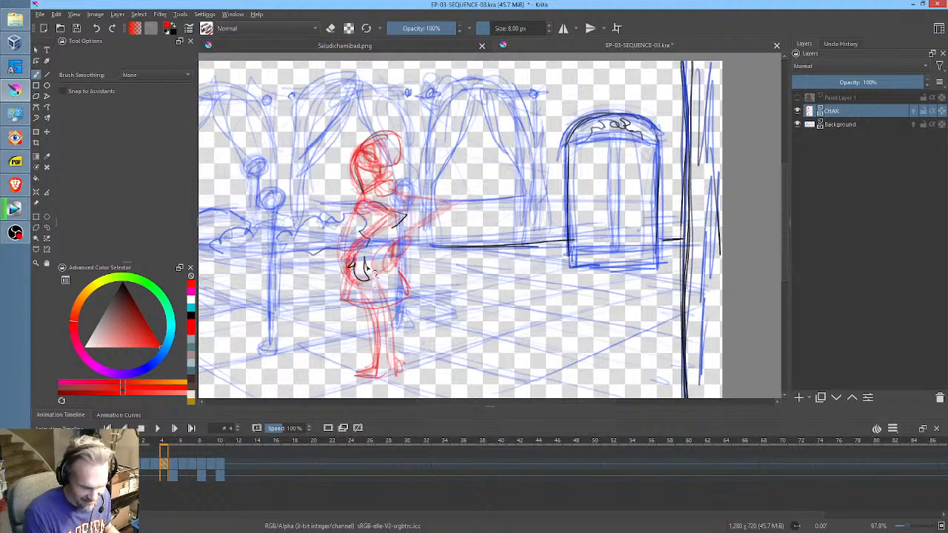
mouse_move(367, 250)
left_mouse_down()
mouse_move(376, 290)
mouse_move(382, 235)
mouse_move(390, 239)
mouse_move(406, 216)
mouse_move(362, 241)
mouse_move(386, 226)
mouse_move(453, 217)
mouse_move(407, 244)
mouse_move(401, 288)
left_mouse_up()
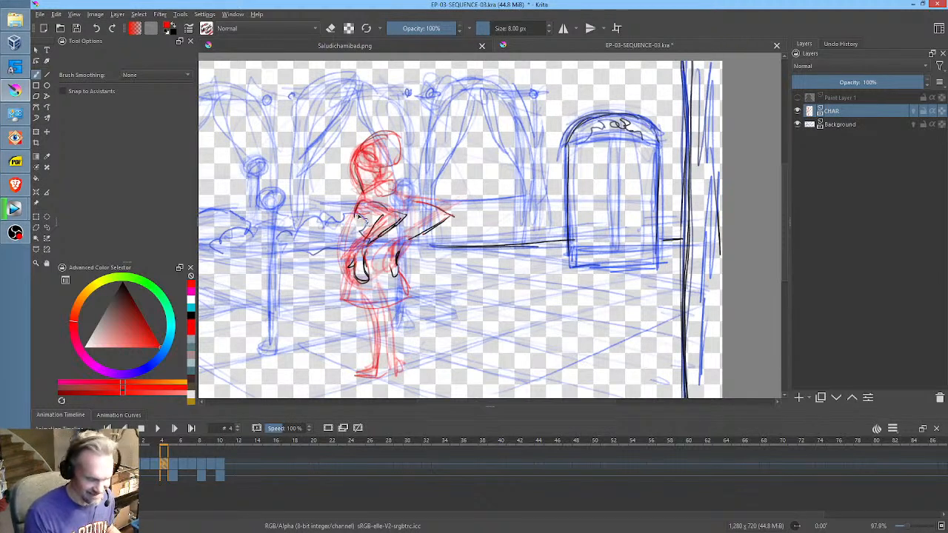
- Outline the frame 4 figure's curved back and reinforce the front edge of the skirt
left_click_drag(354, 219, 342, 284)
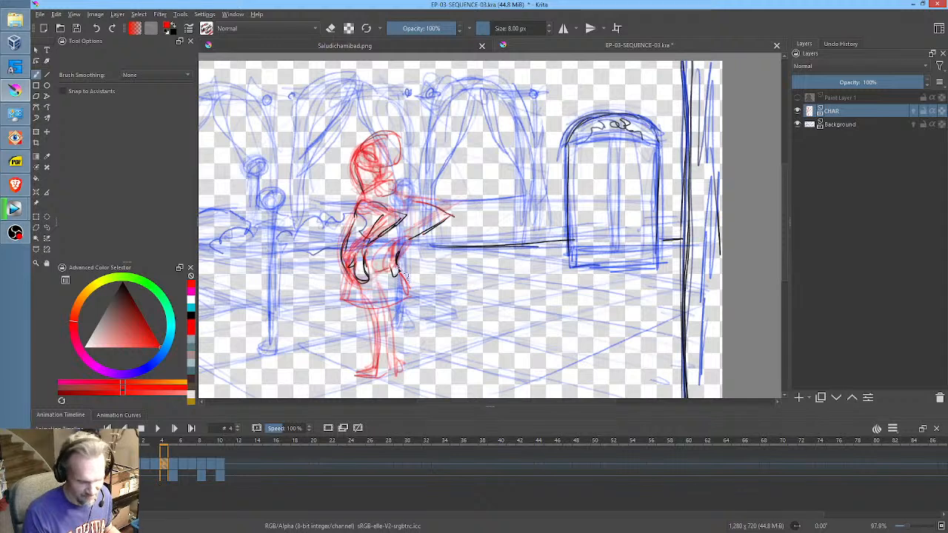
left_click_drag(397, 268, 406, 295)
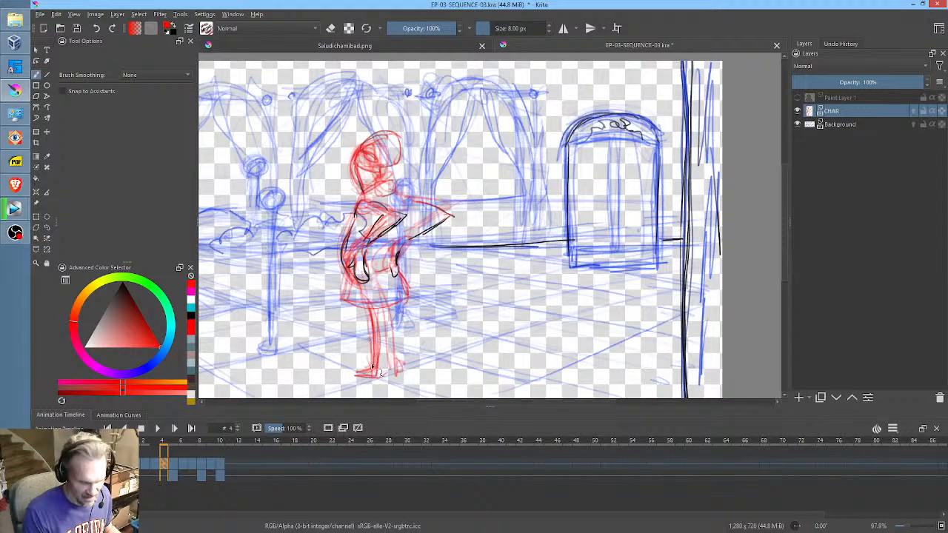
left_click_drag(411, 294, 385, 311)
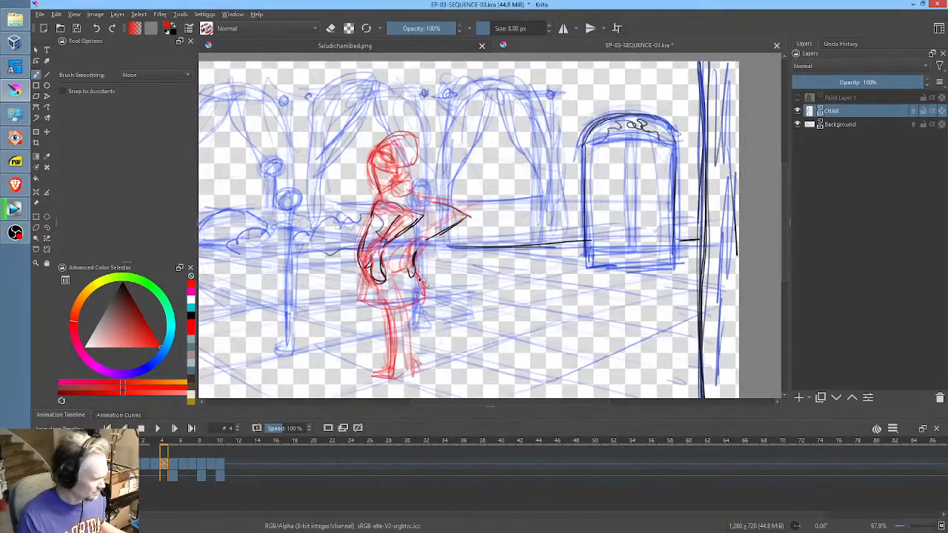
key("ctrl+z")
key("ctrl+shift+z")
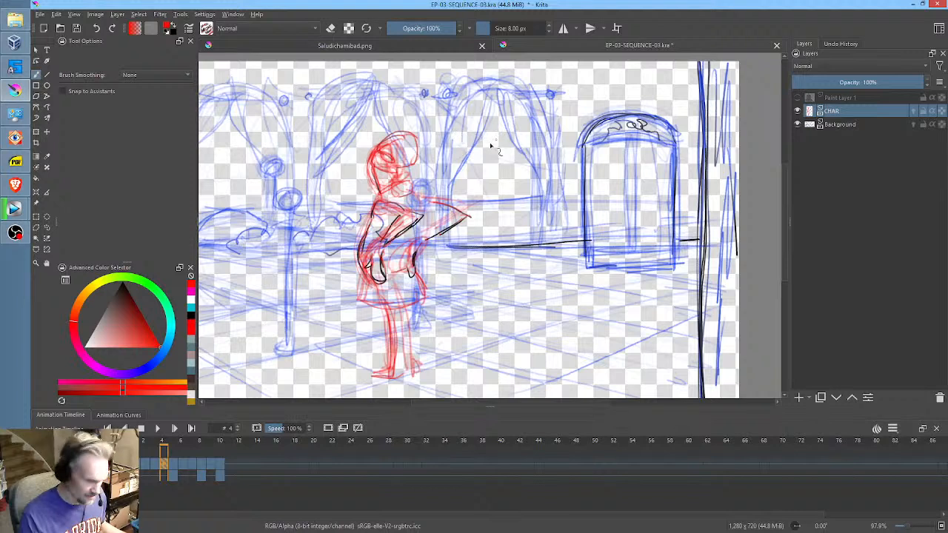
- Lasso the frame 4 figure's head, torso and skirt, scale them down slightly and move them up above the legs
key("l")
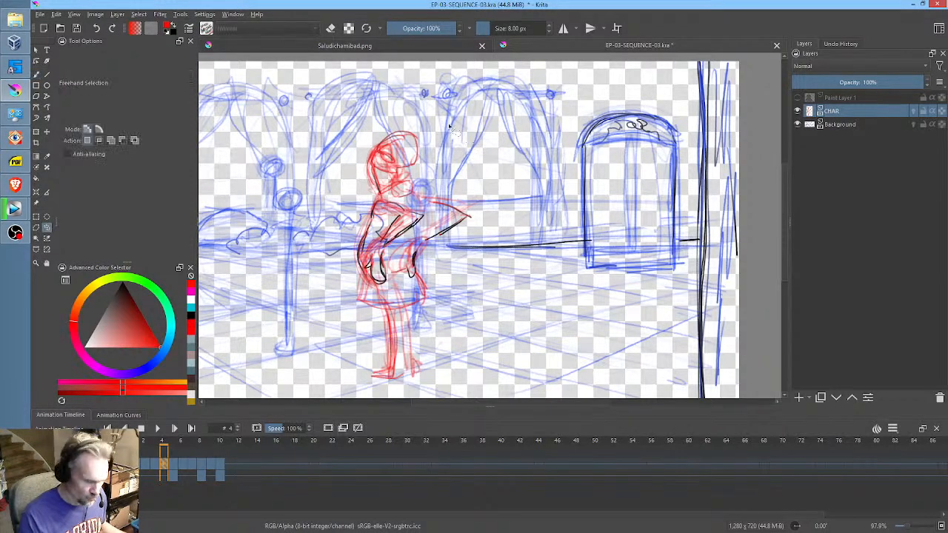
mouse_move(441, 117)
left_mouse_down()
mouse_move(350, 199)
mouse_move(342, 269)
mouse_move(370, 314)
mouse_move(440, 301)
mouse_move(479, 229)
mouse_move(465, 175)
left_mouse_up()
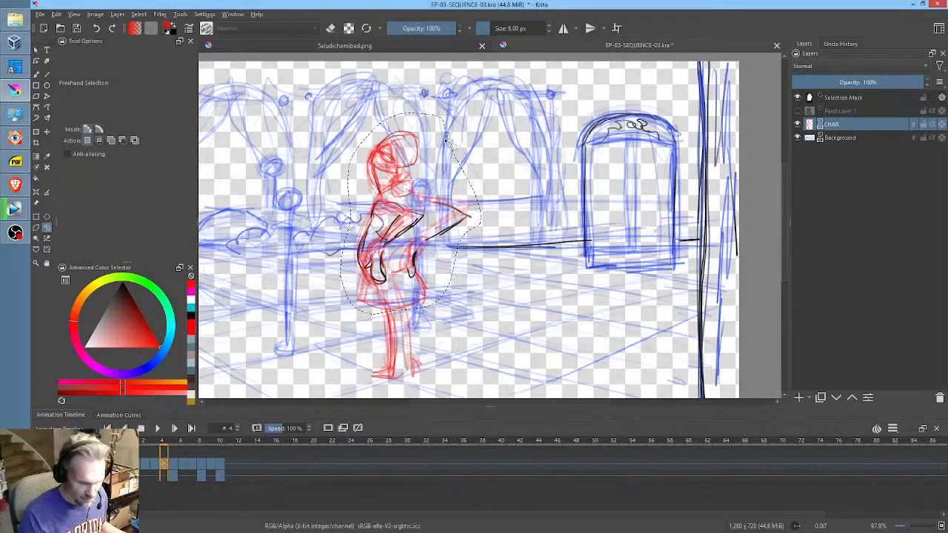
key("ctrl+t")
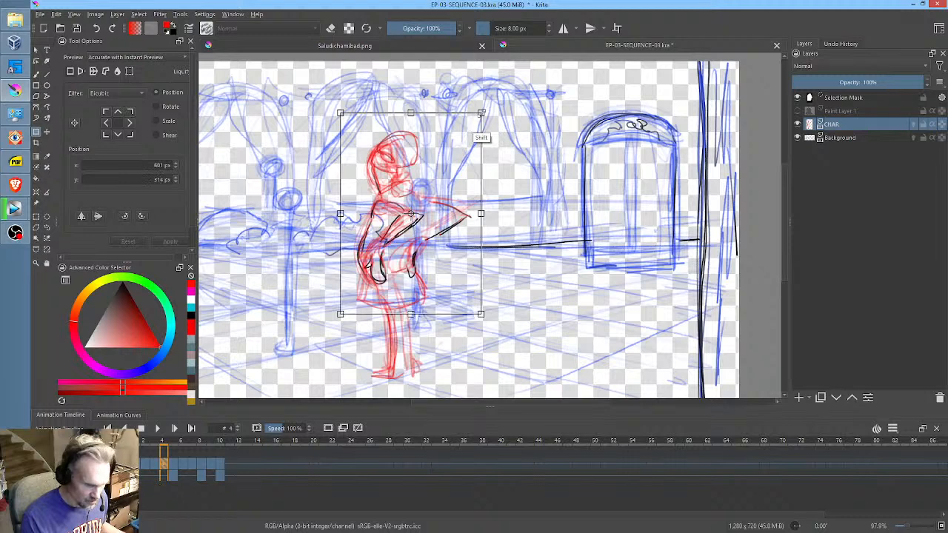
key("Return")
left_click_drag(423, 222, 431, 192)
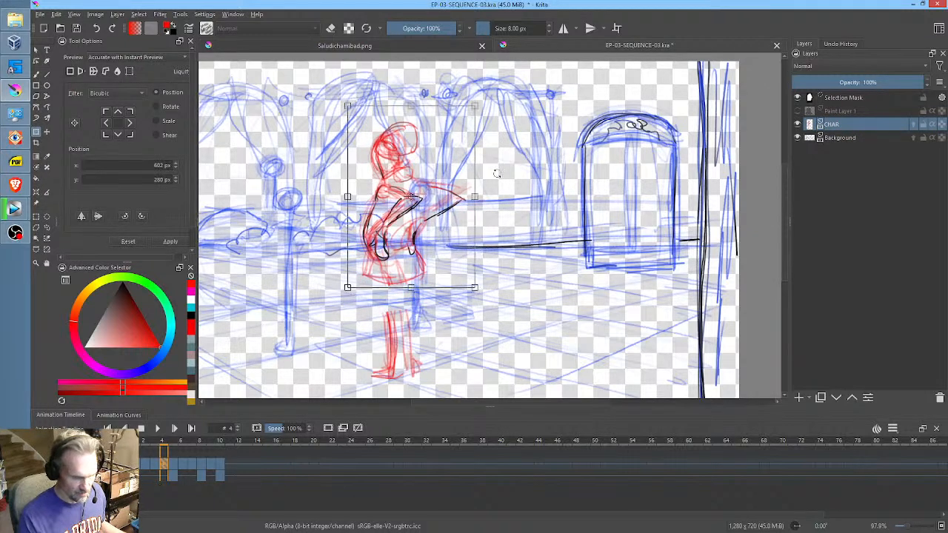
- Tilt the frame 4 figure's upper body slightly forward about a pivot at the hips, and clear the selection
left_click_drag(504, 174, 518, 184)
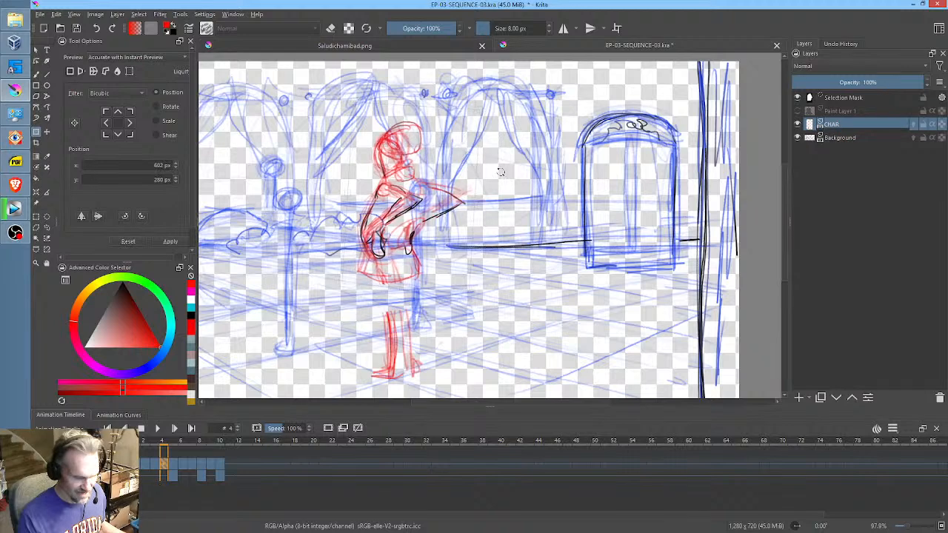
left_click(450, 192)
key("Return")
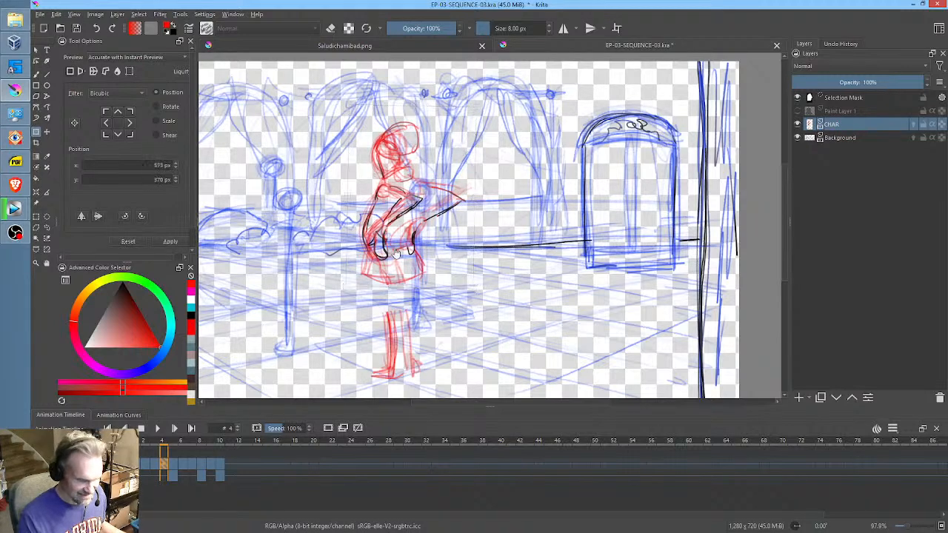
left_click(397, 254)
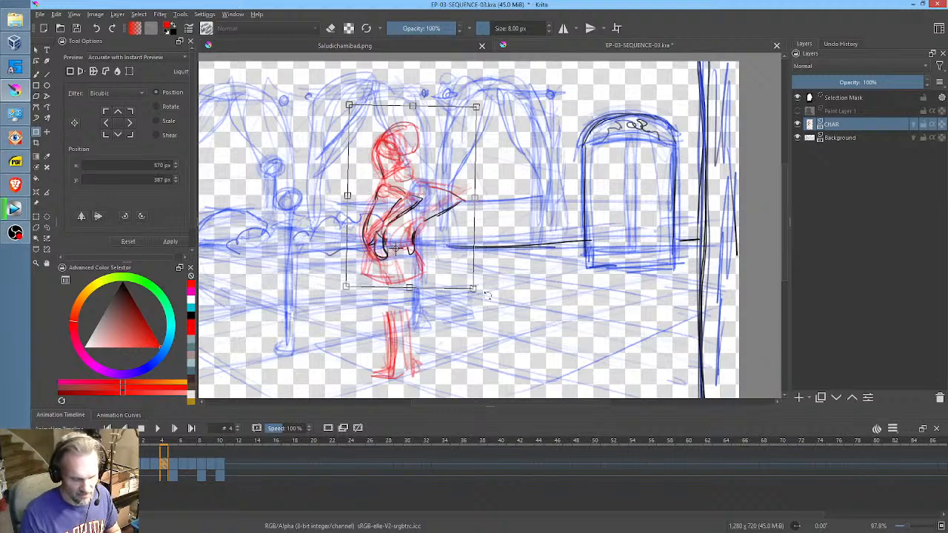
key("Return")
mouse_move(489, 291)
left_mouse_down()
mouse_move(467, 321)
mouse_move(481, 260)
mouse_move(487, 317)
mouse_move(480, 277)
mouse_move(485, 300)
mouse_move(480, 289)
left_mouse_up()
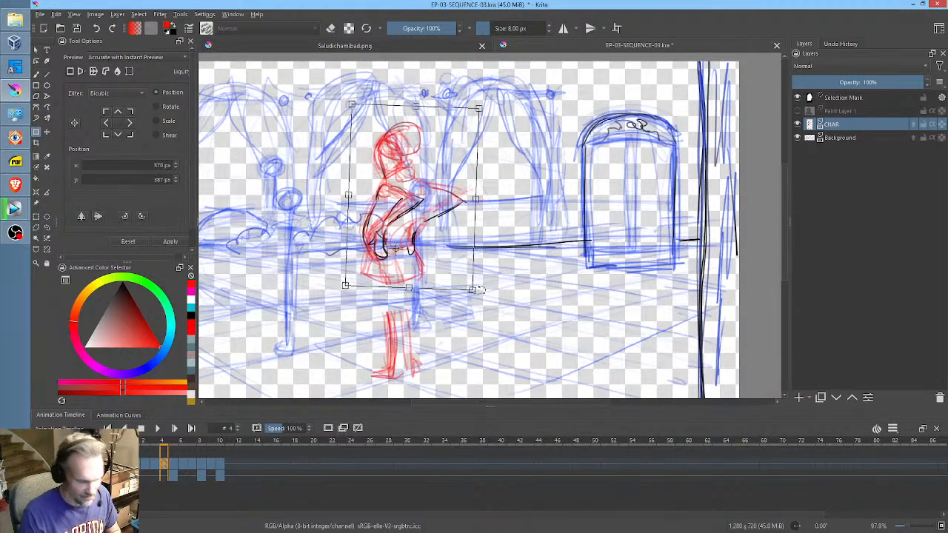
left_click(175, 467)
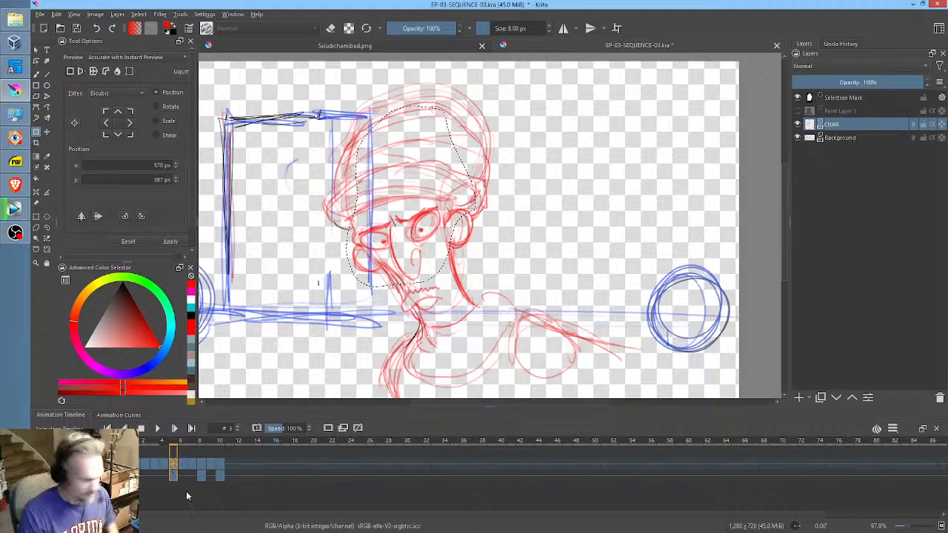
key("ctrl+shift+a")
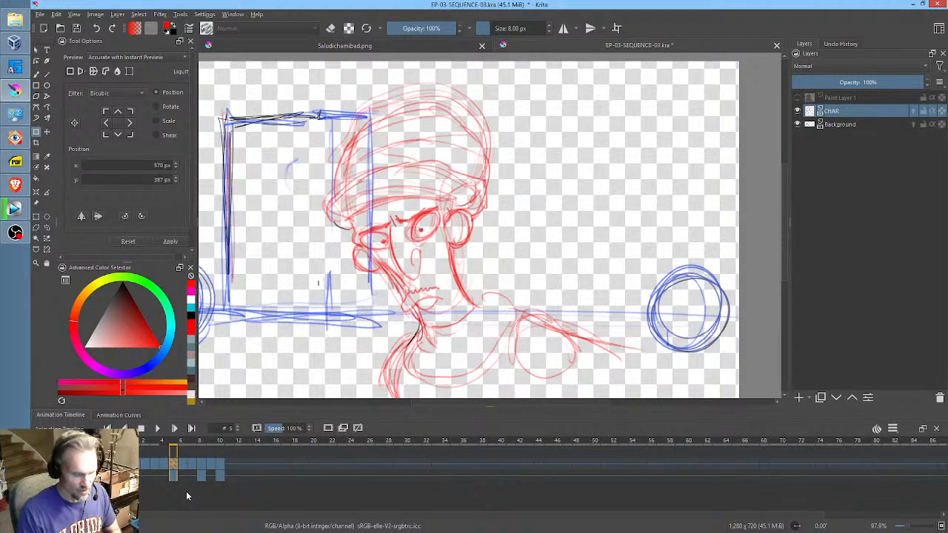
- Flip between frames 5, 6 and 7 to compare the turbaned character's poses, and review the drawings through frame 10
left_click(183, 465)
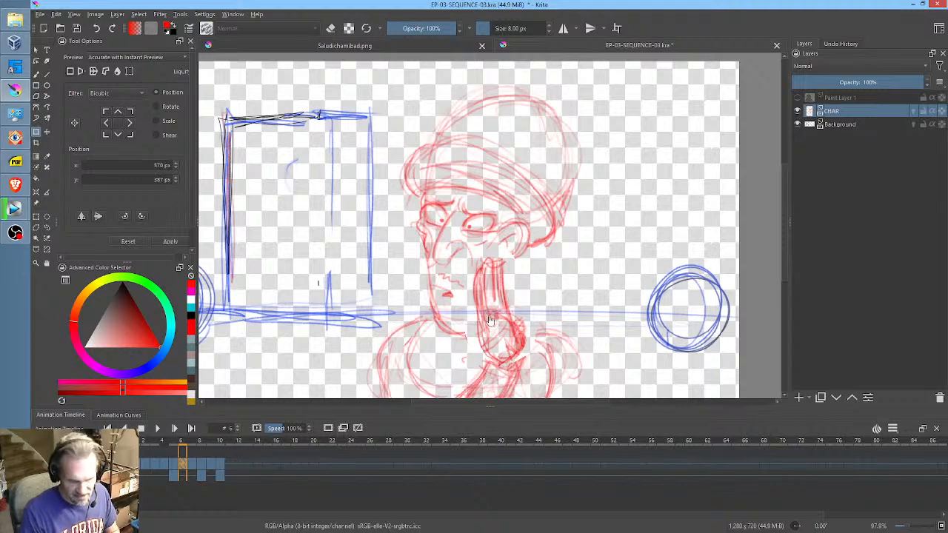
left_click(172, 465)
left_click(182, 465)
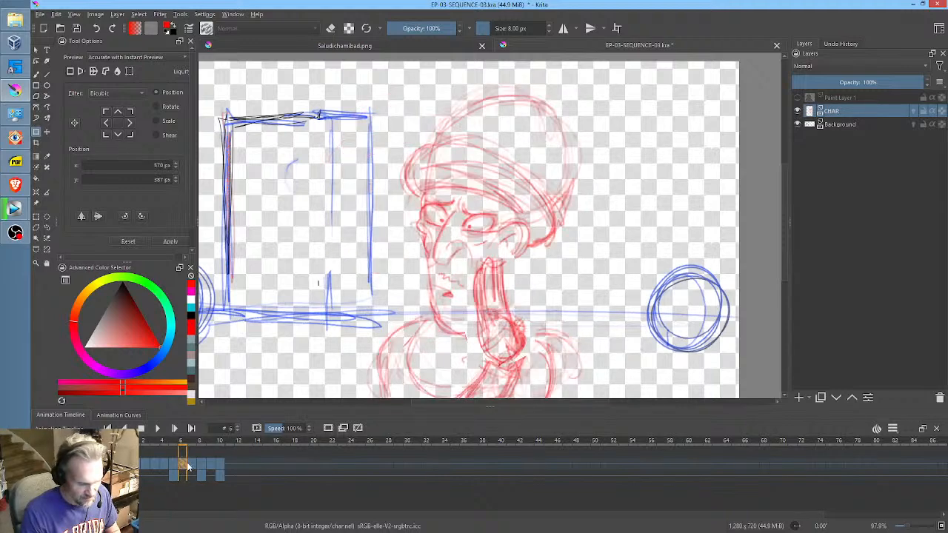
left_click(191, 465)
left_click(182, 465)
left_click(191, 465)
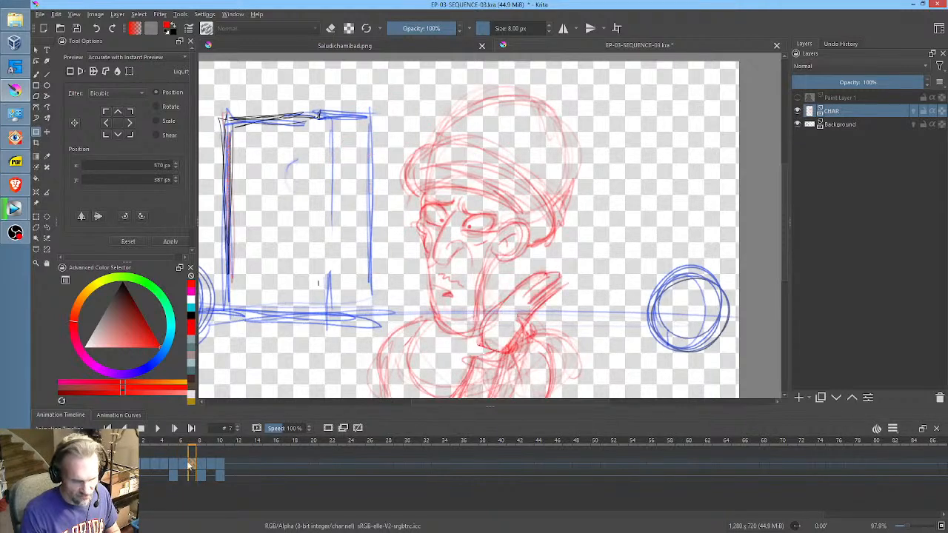
left_click(181, 465)
left_click(191, 465)
left_click(182, 466)
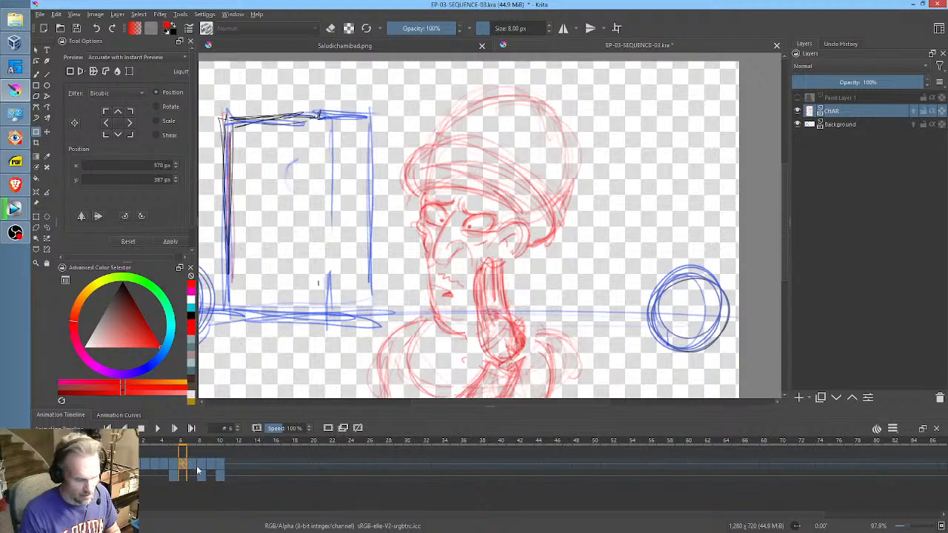
left_click(192, 467)
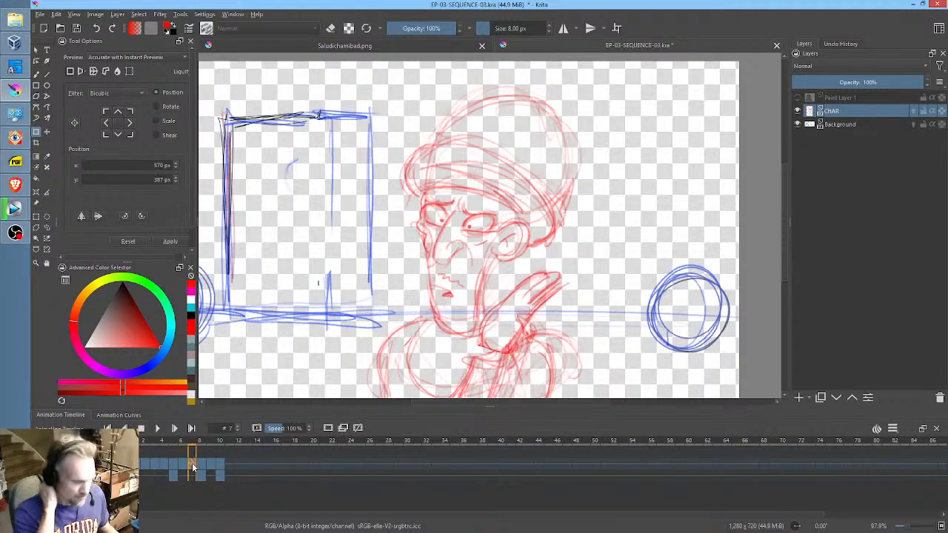
key("period")
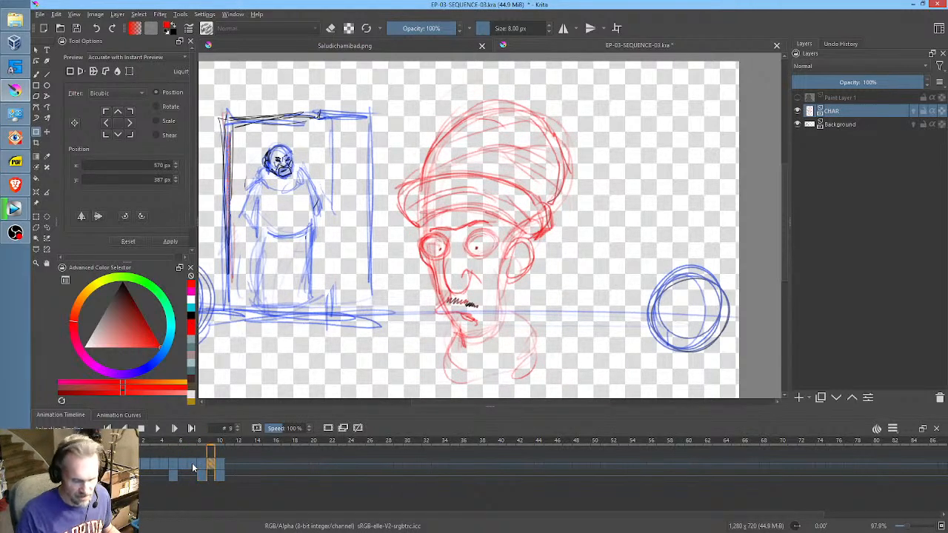
key("period")
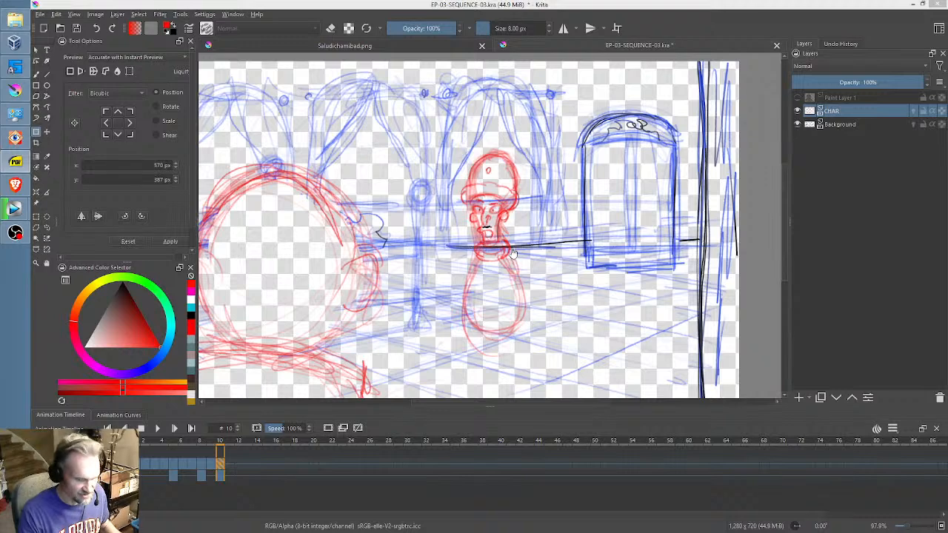
- Fade the Background layer by lowering its opacity to 69% and then further, checking it on frames 9 and 10
middle_click(519, 275)
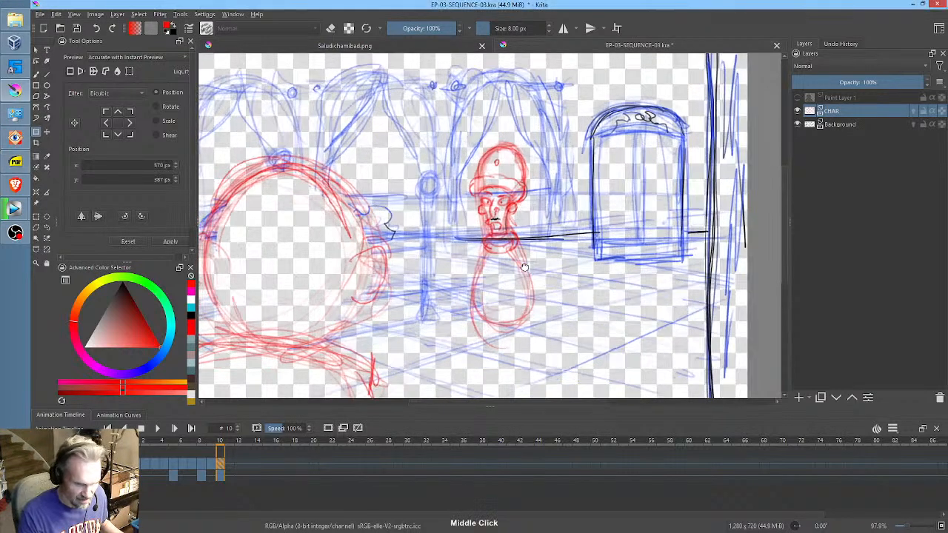
key("b")
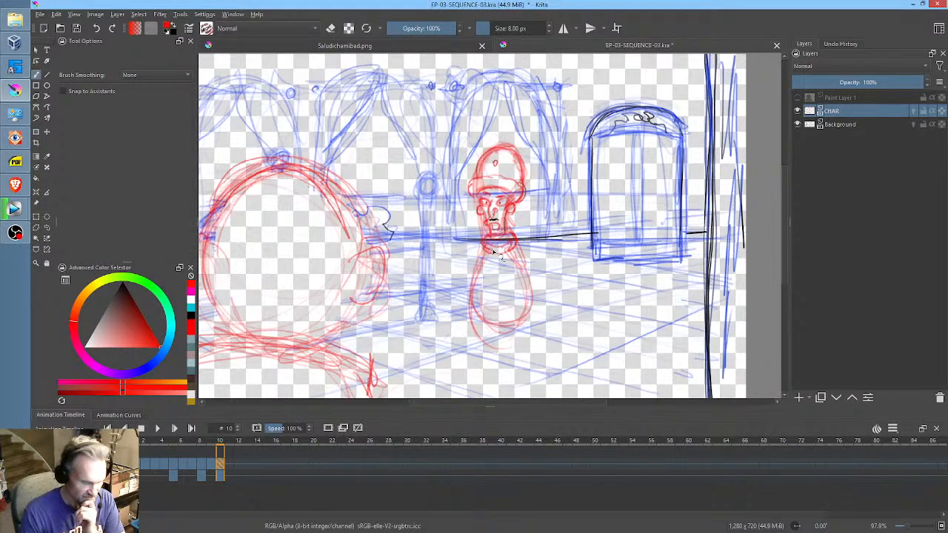
left_click(843, 126)
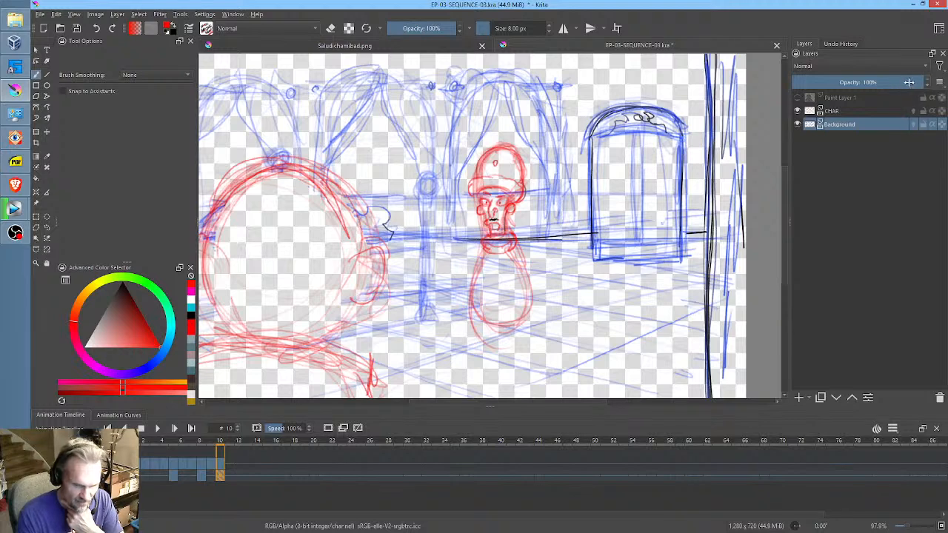
mouse_move(909, 82)
left_mouse_down()
mouse_move(822, 86)
mouse_move(882, 88)
left_mouse_up()
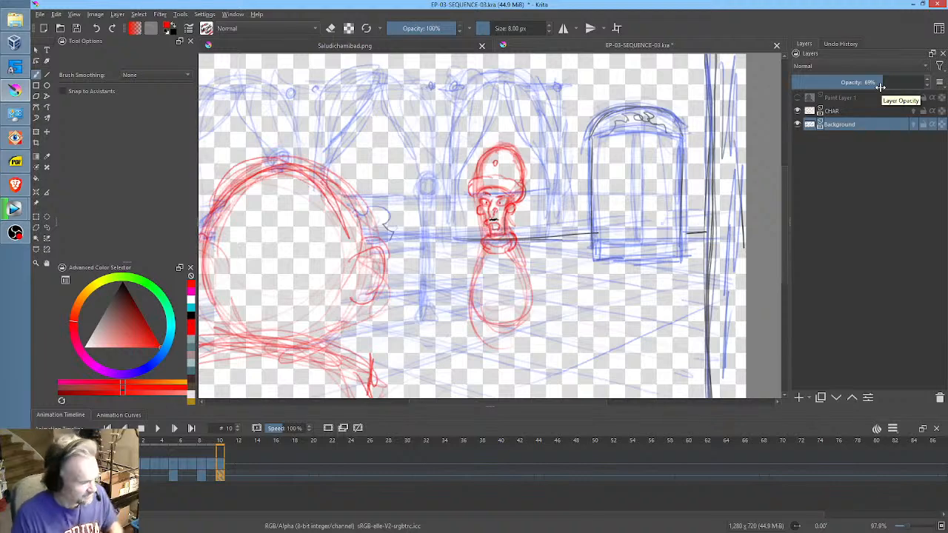
left_click(211, 464)
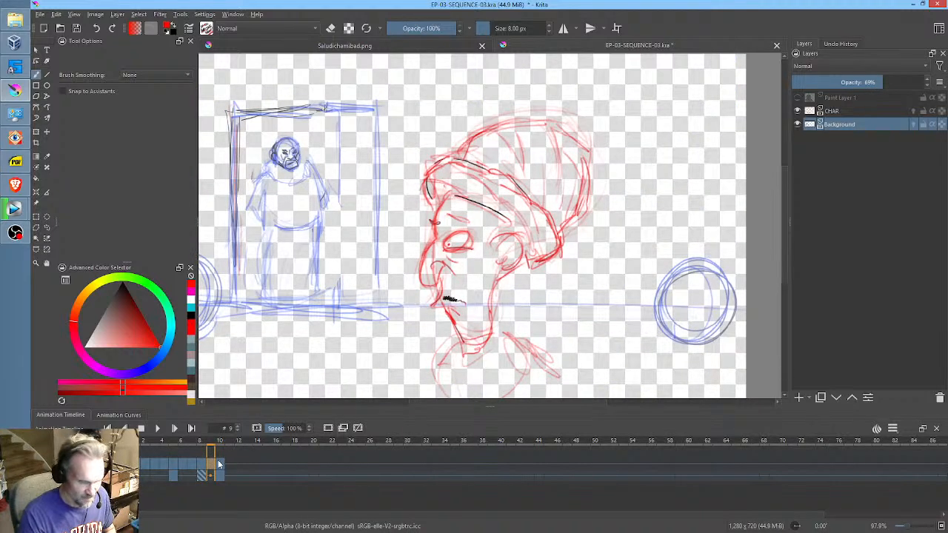
mouse_move(219, 463)
left_mouse_down()
mouse_move(202, 467)
mouse_move(221, 465)
left_mouse_up()
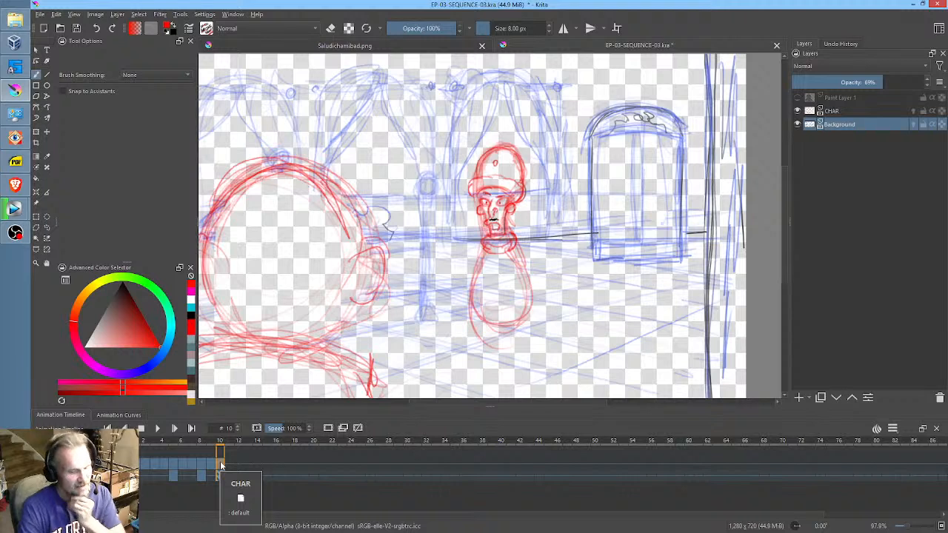
left_click(221, 465)
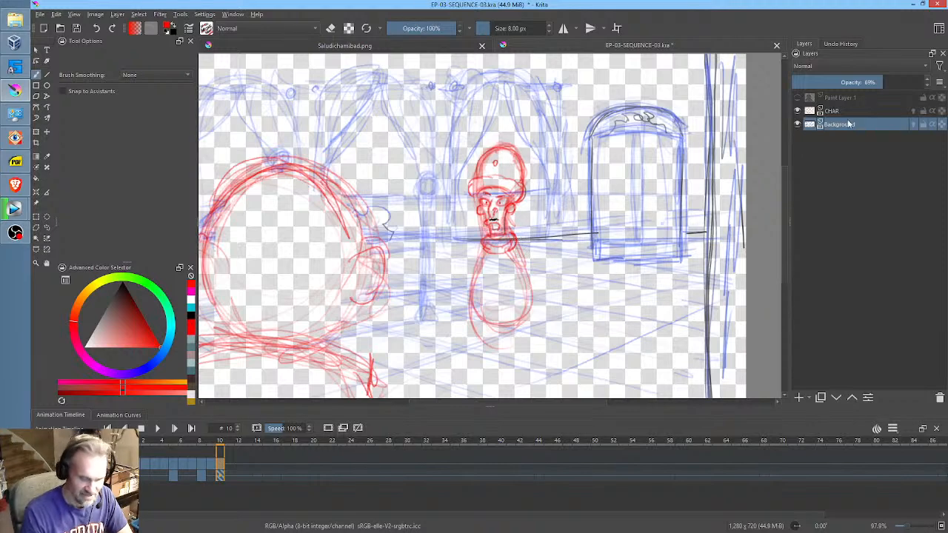
left_click(848, 82)
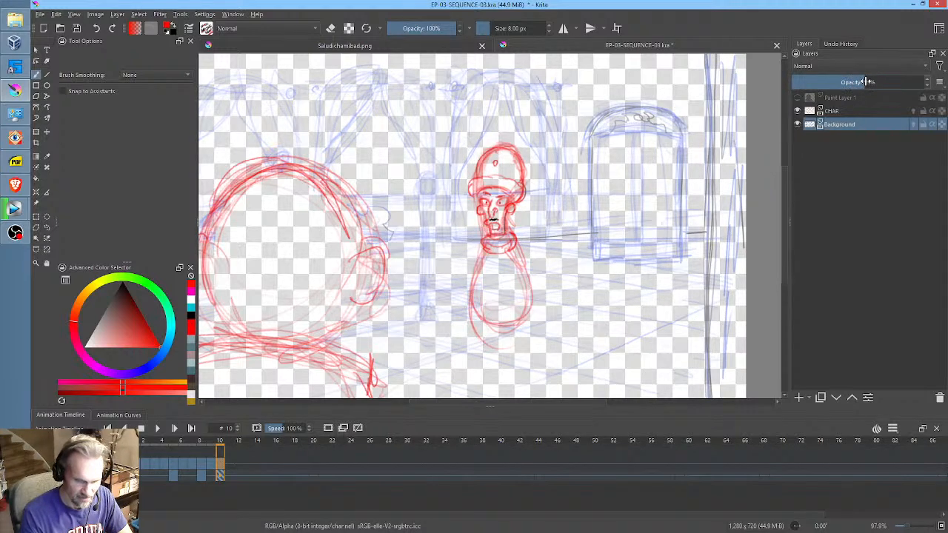
- Examine the black head silhouette of Paint Layer 1 over the CHAR drawing on frame 0, and hide that layer again
left_click(852, 111)
mouse_move(852, 112)
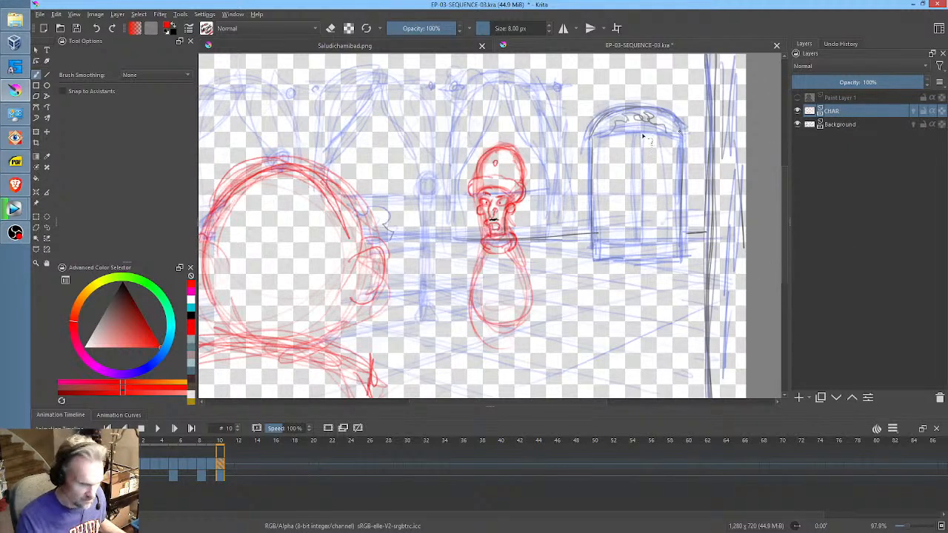
left_click_drag(448, 302, 477, 258)
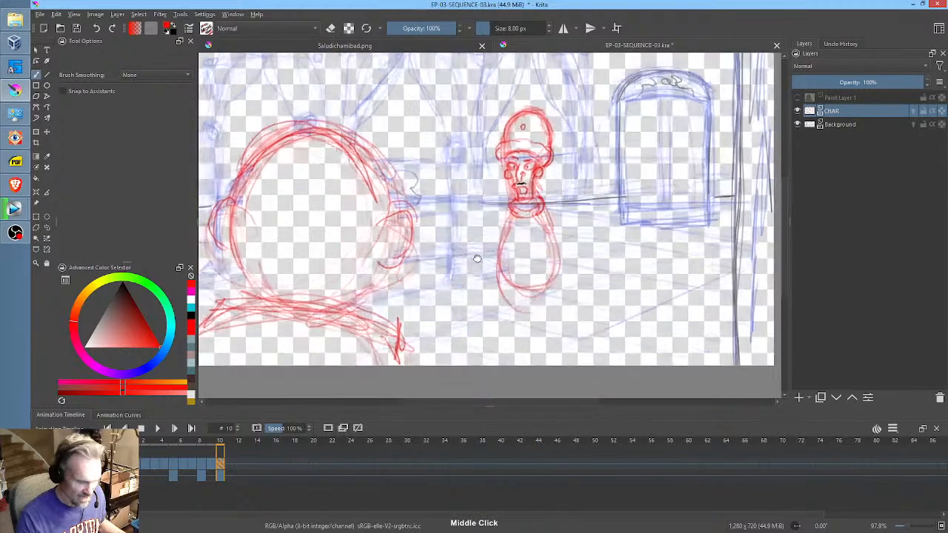
key("l")
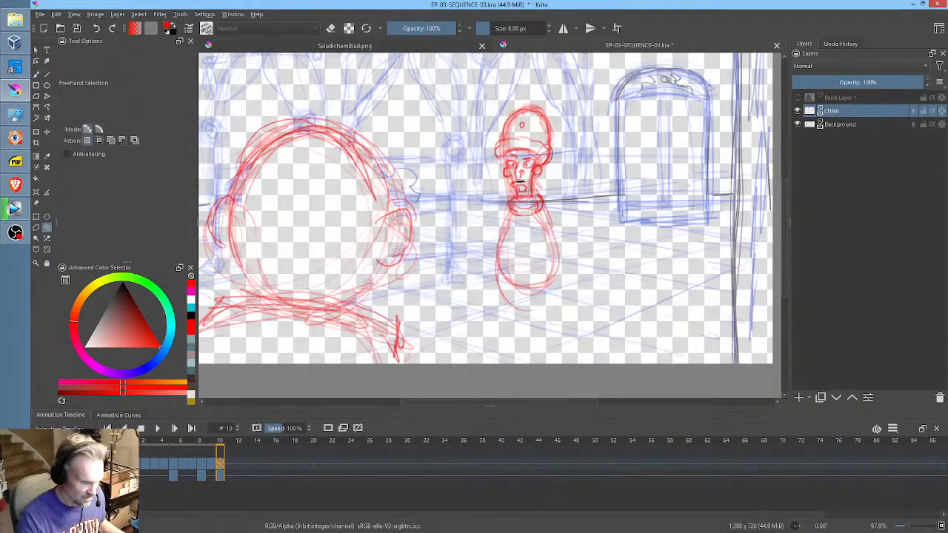
left_click(125, 463)
left_click(798, 97)
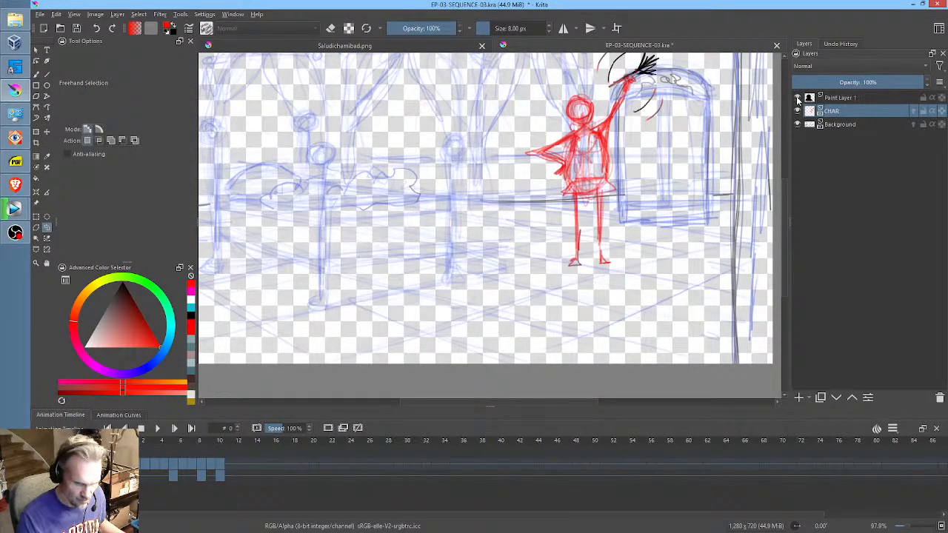
left_click(842, 98)
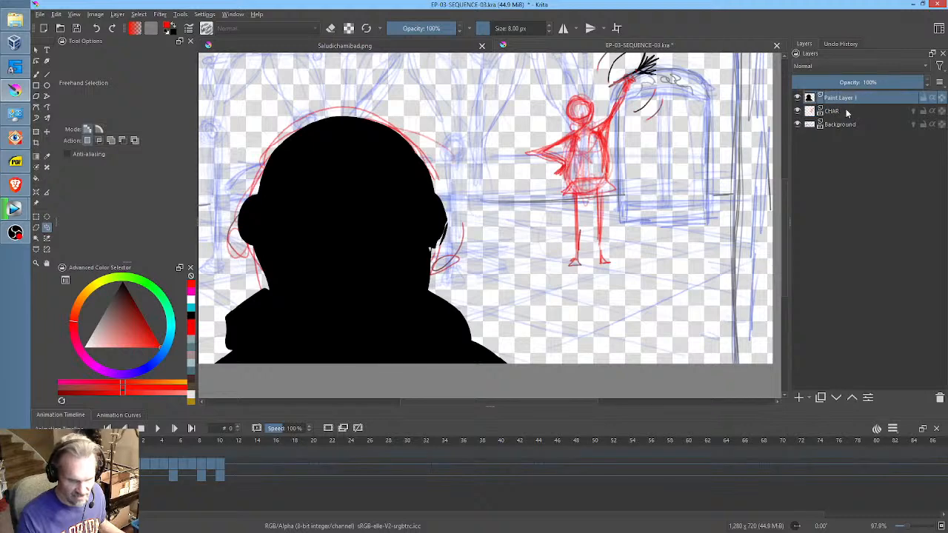
left_click(845, 112)
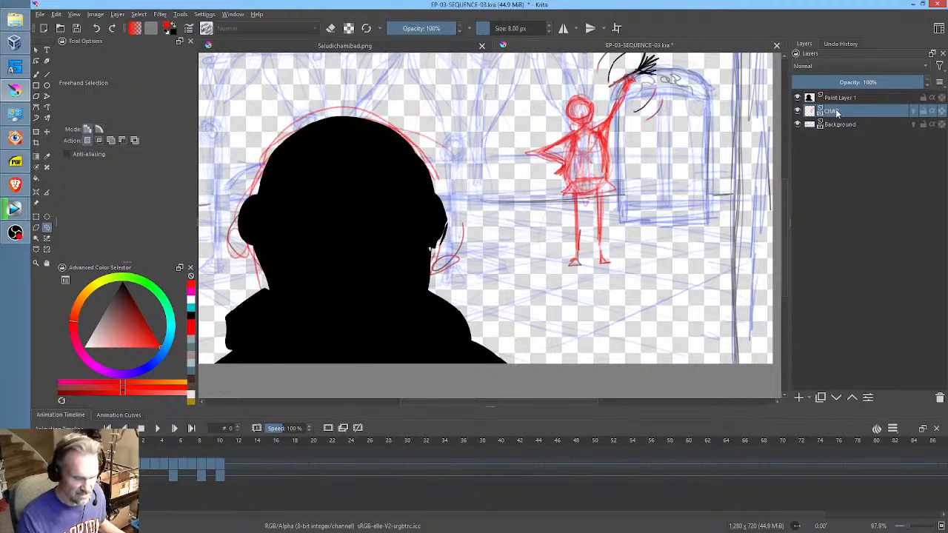
left_click(797, 99)
- Erase the large foreground head and shoulders sketch from frame 10 of the CHAR layer, and show Paint Layer 1 in its place
left_click(219, 460)
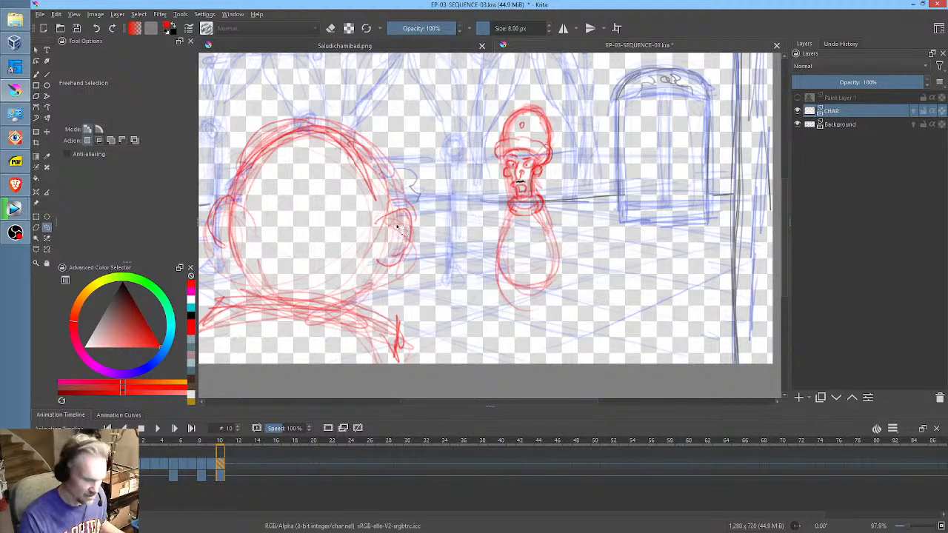
key("shift+b")
mouse_move(424, 194)
left_mouse_down()
mouse_move(375, 126)
mouse_move(234, 147)
left_mouse_up()
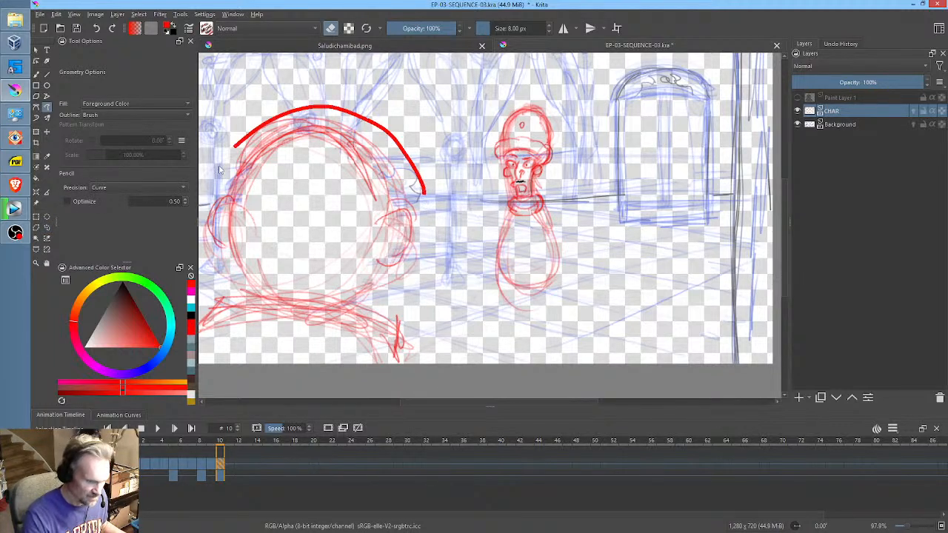
key("Delete")
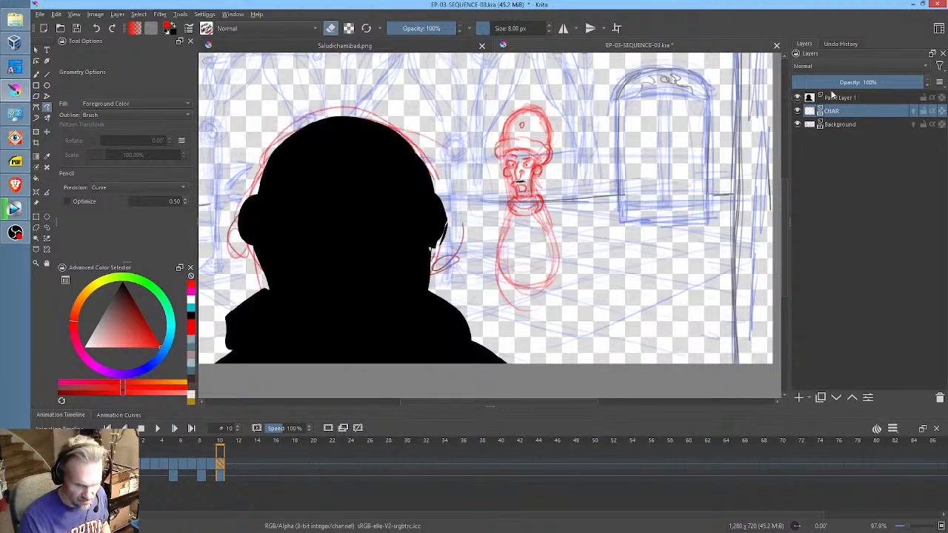
left_click(797, 98)
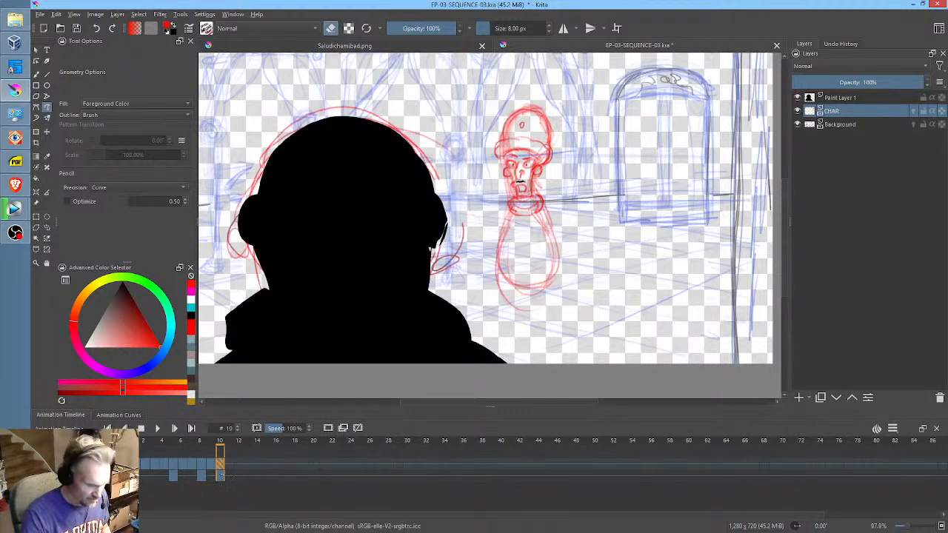
- Keyframe Paint Layer 1 so its head silhouette starts only at frame 10, and check it by scrubbing between frames 0 and 10
left_click(144, 462)
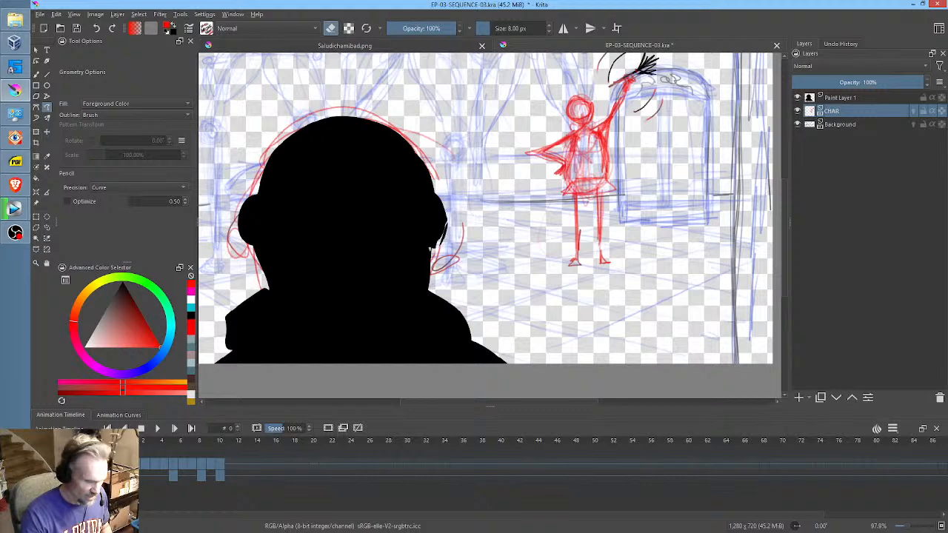
left_click_drag(148, 444, 219, 453)
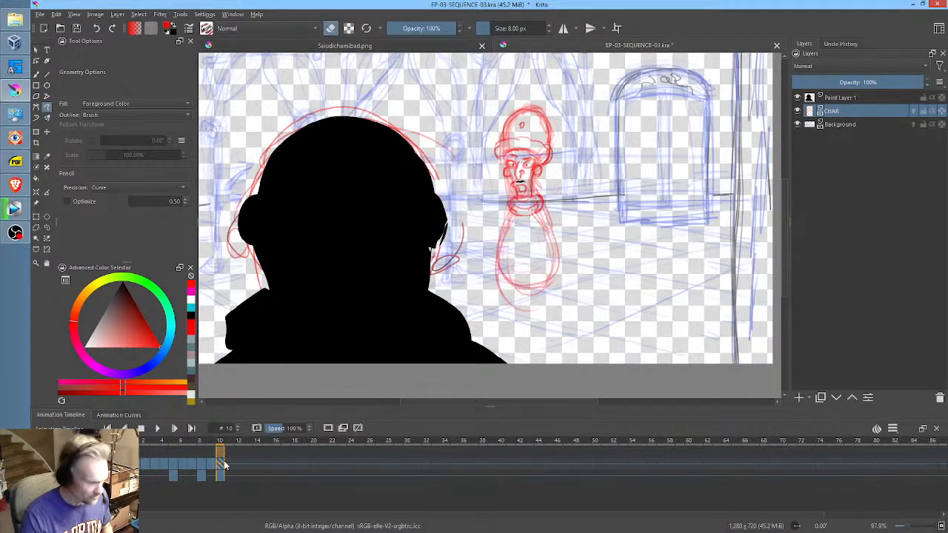
left_click(126, 446)
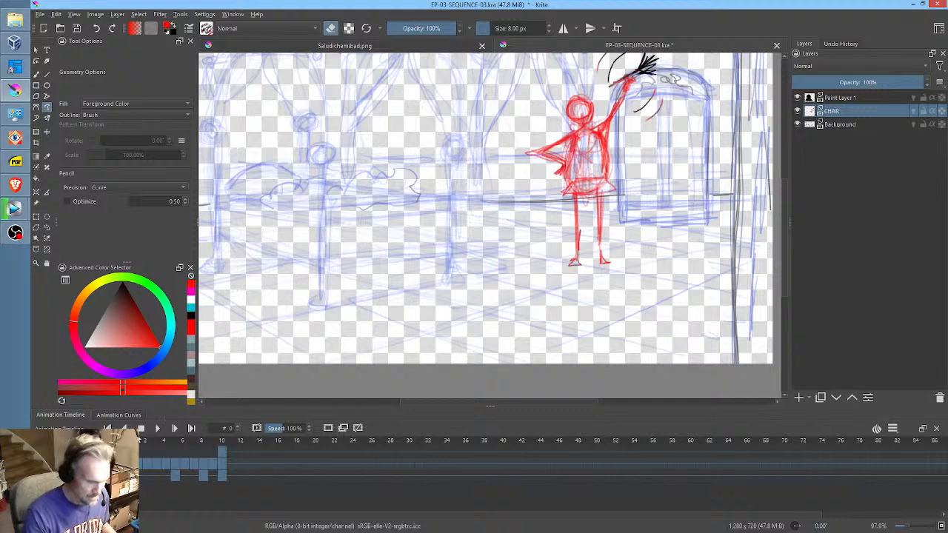
left_click(149, 440)
left_click_drag(148, 440, 226, 442)
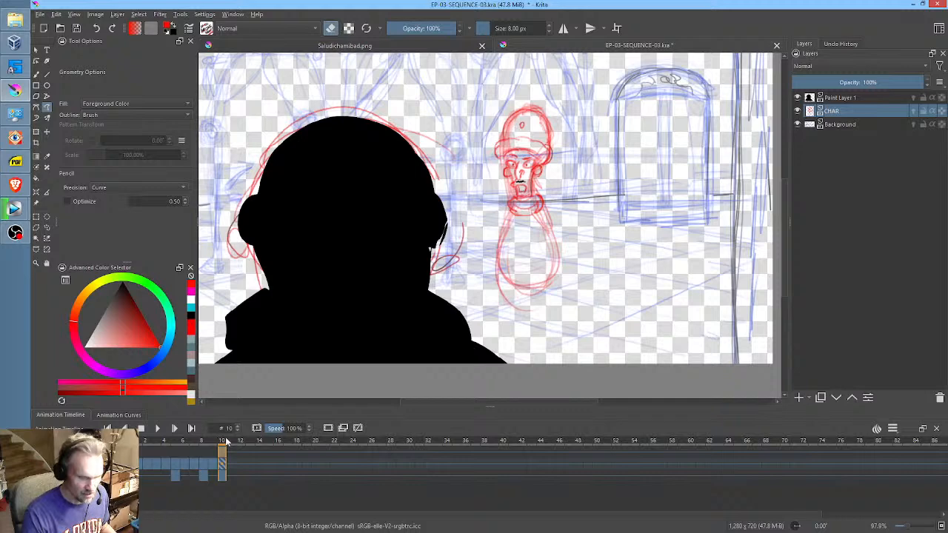
- Move the black head silhouette of Paint Layer 1 slightly to the left on frame 10, keeping its height and size
left_click(852, 97)
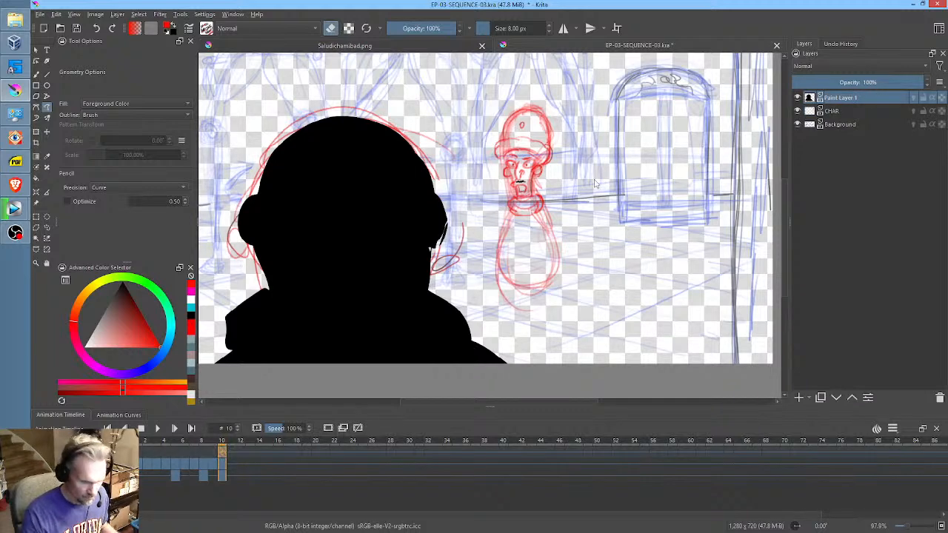
scroll(607, 200, "down", 2)
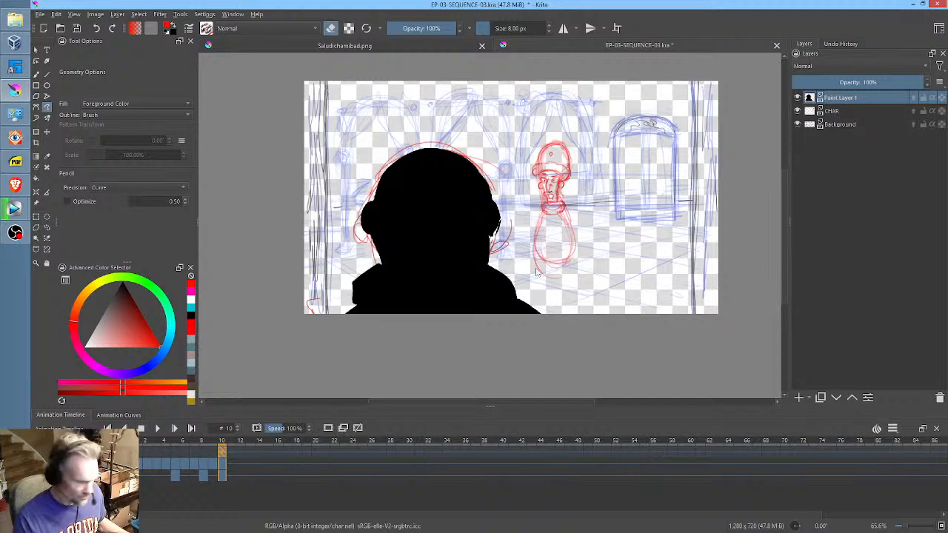
key("ctrl+t")
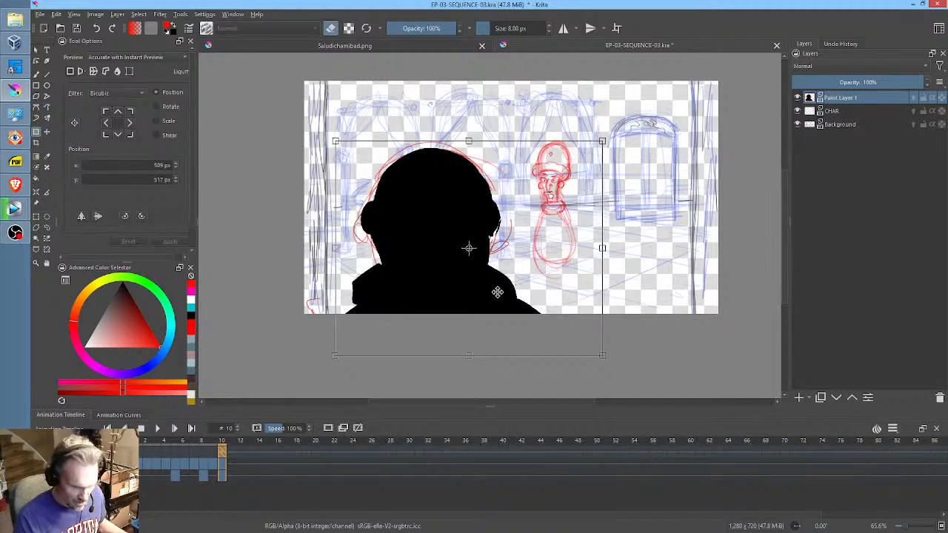
left_click_drag(496, 295, 482, 296)
- Shift the turbaned character drawing of the CHAR layer on frame 10 about 42 px to the right, away from the silhouette
left_click(845, 112)
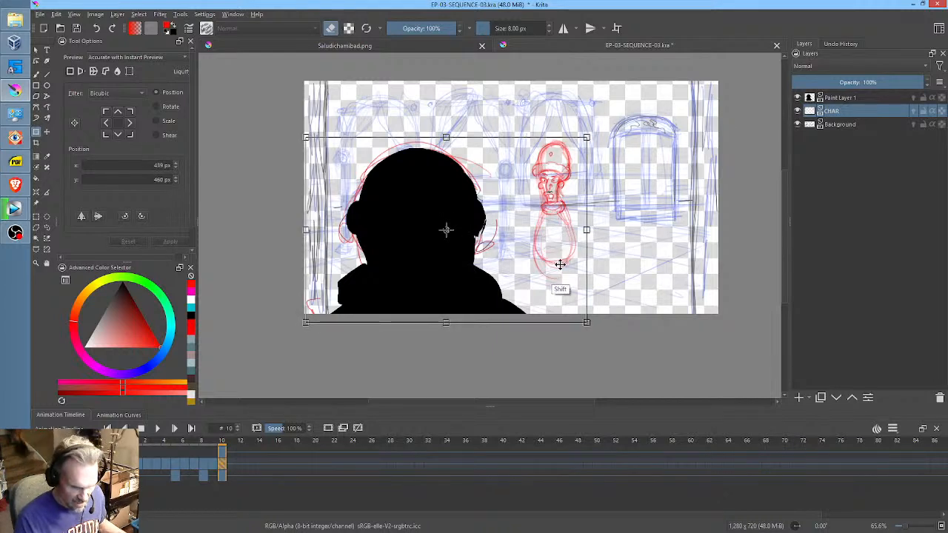
mouse_move(563, 262)
left_mouse_down()
mouse_move(582, 262)
mouse_move(568, 256)
left_mouse_up()
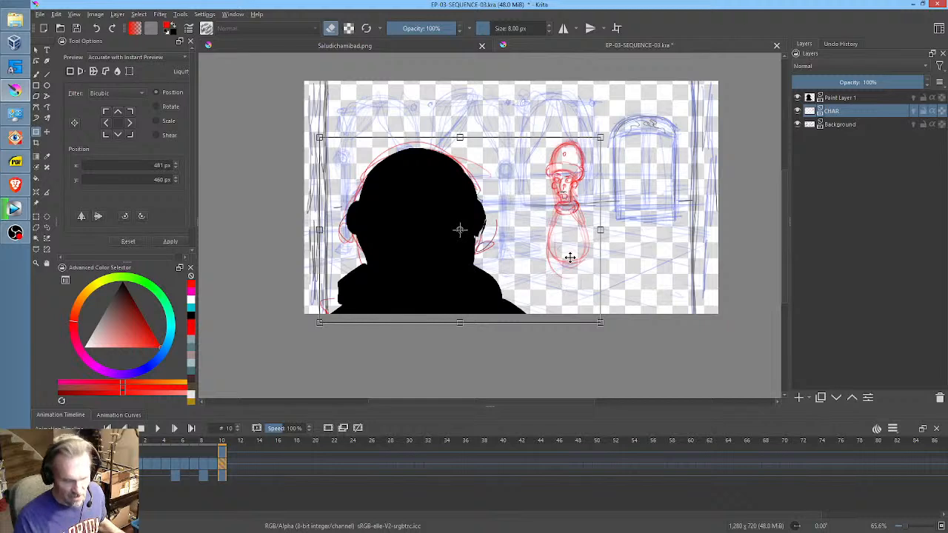
- Move the CHAR layer's drawing from frame 10 to frame 11 and insert a blank keyframe at frame 10
left_click(229, 464)
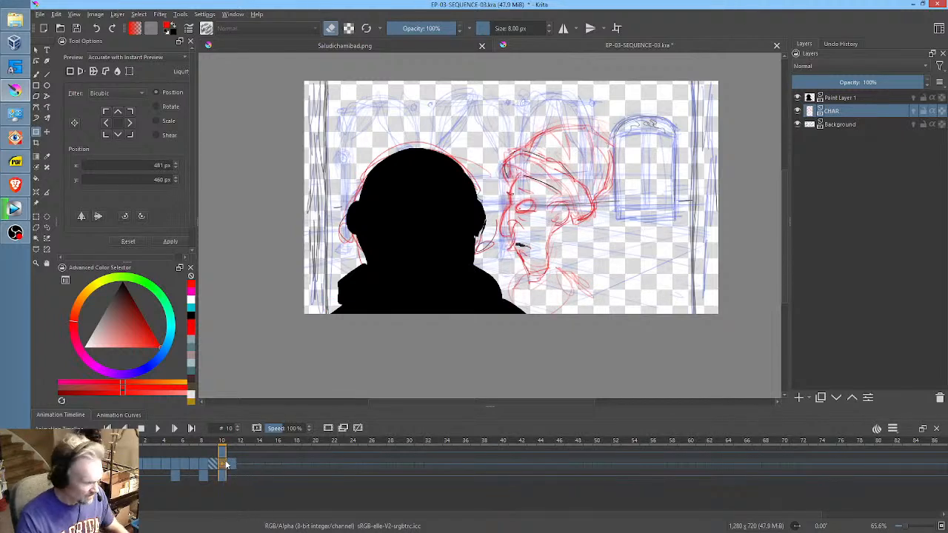
key("Insert")
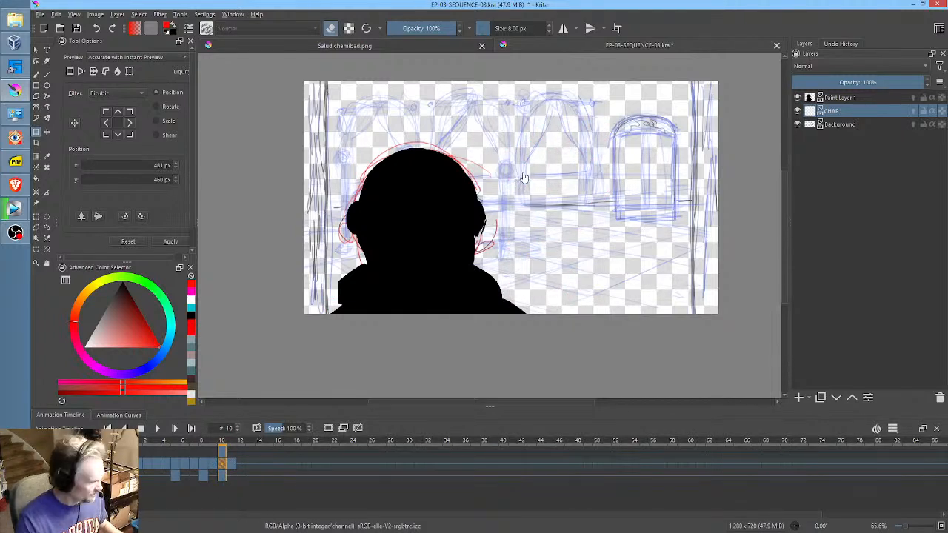
- Step back through the frames from 10 to 4 to review the character drawings of the preceding shots
key("b")
key("Left")
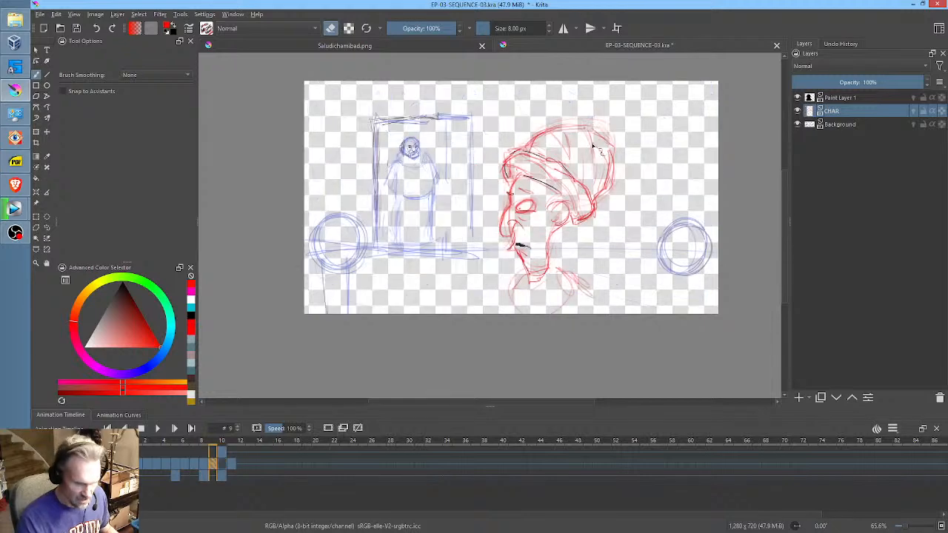
key("Right")
key("Left")
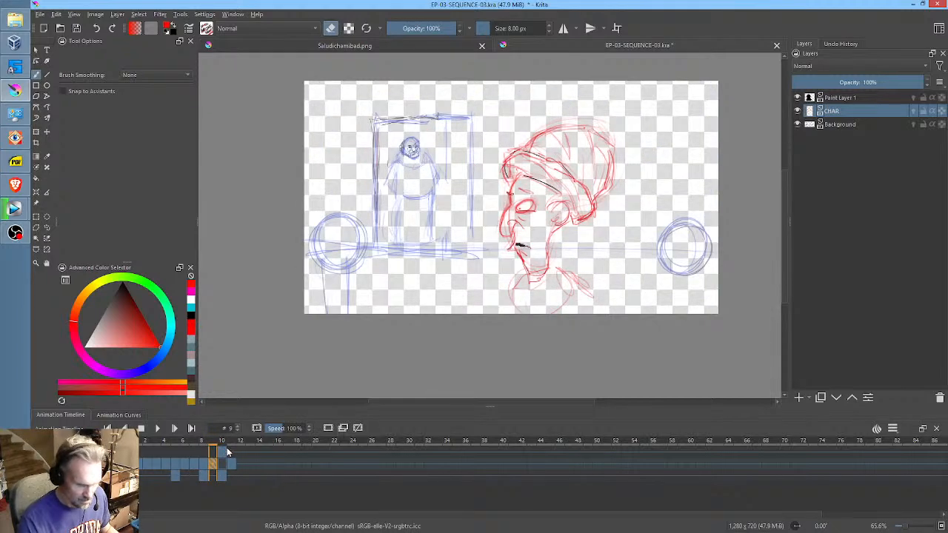
key("Left")
key("Left")
key("Left")
key("Left")
key("Left")
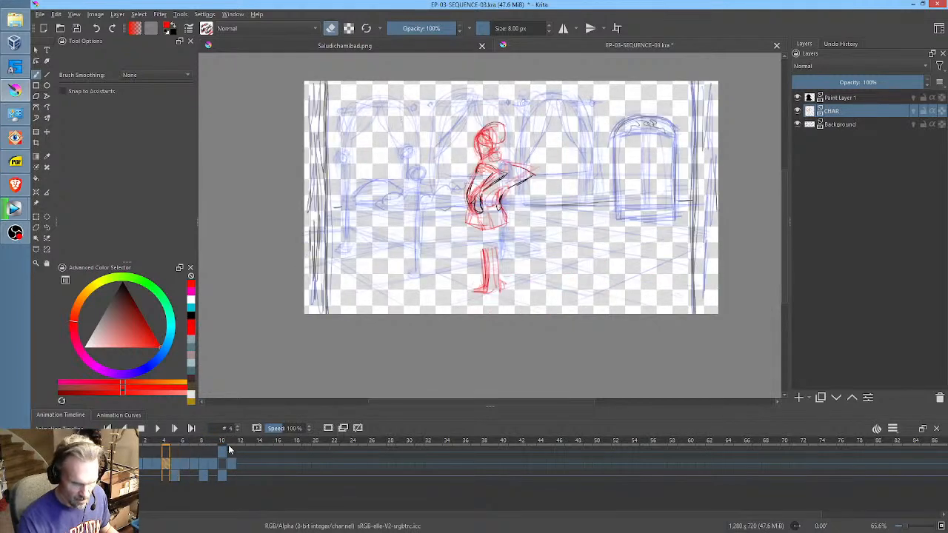
key("Right")
key("Left")
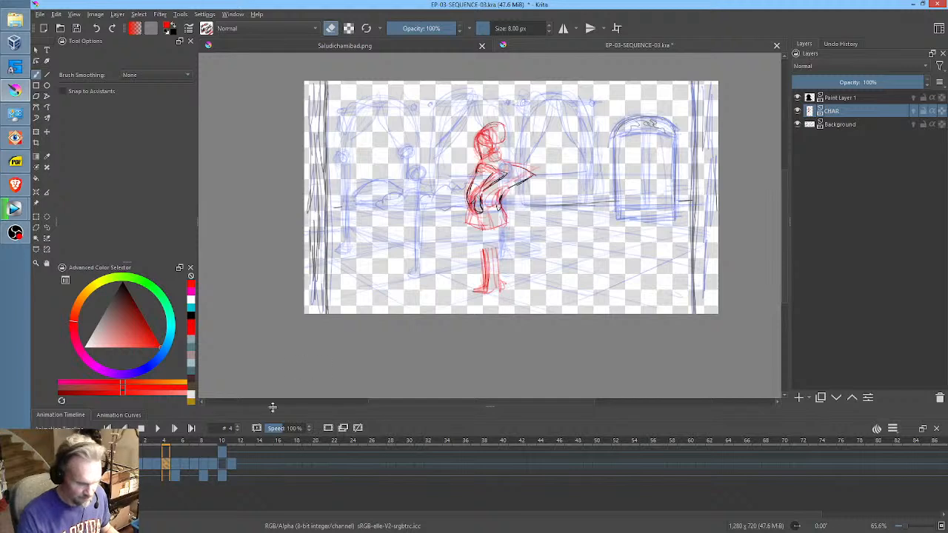
- Transform the CHAR drawing on frame 11, moving it up and slightly right to x 514 px, y 369 px
left_click(235, 463)
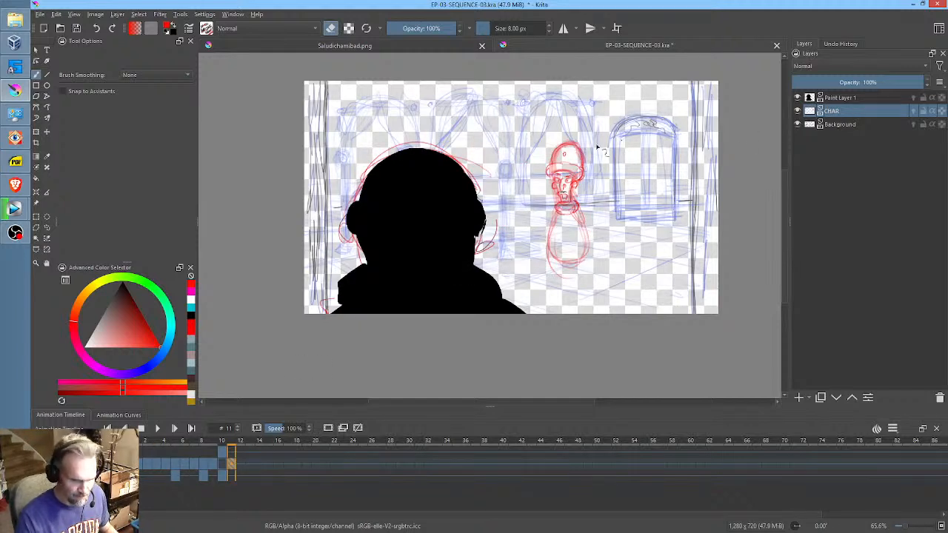
key("ctrl+t")
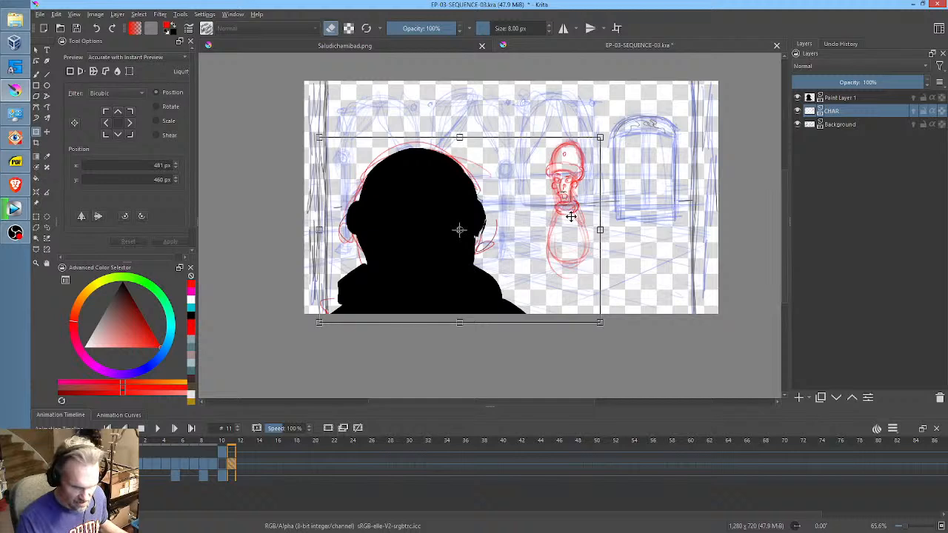
left_click_drag(573, 213, 577, 183)
- Compare the character's staging on frames 4, 5, 8 and 9 with frame 11, ending on blank frame 10
left_click(178, 467)
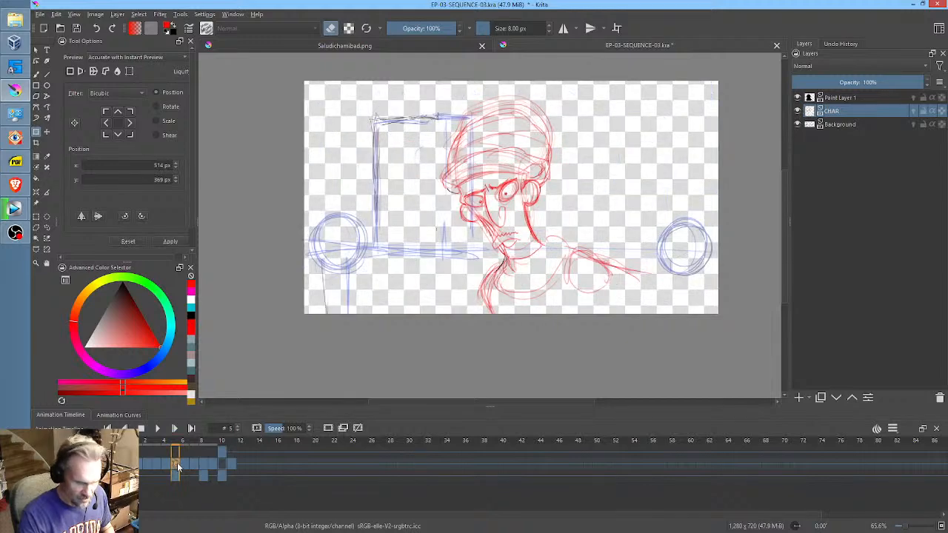
left_click(168, 467)
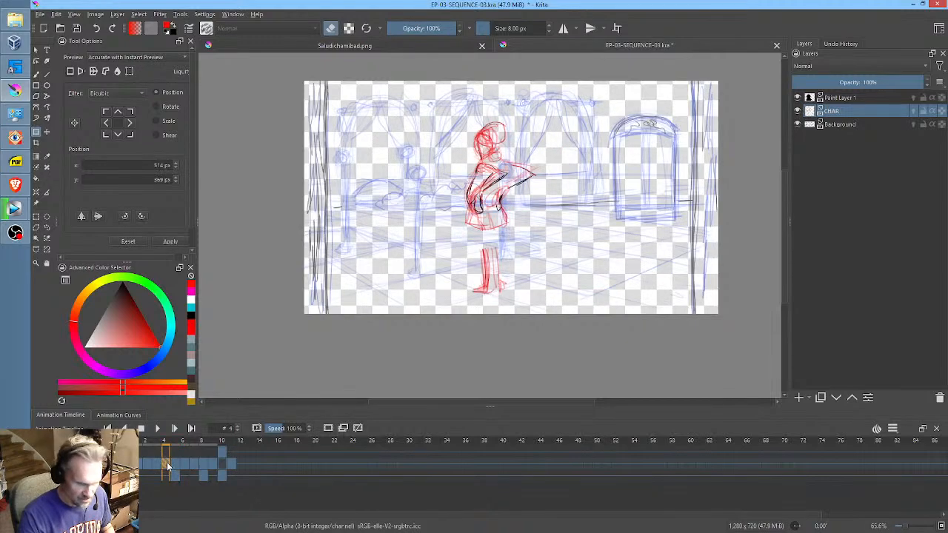
left_click(232, 464)
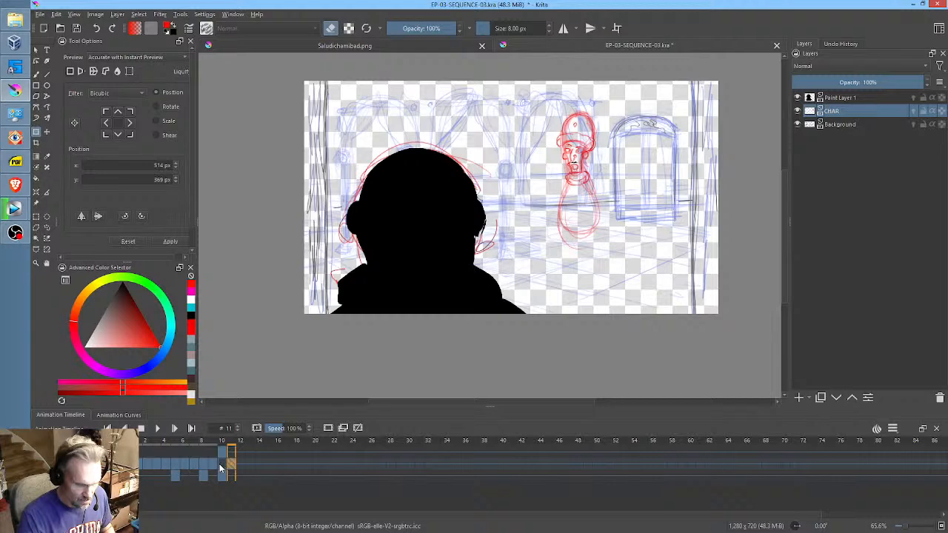
left_click(205, 464)
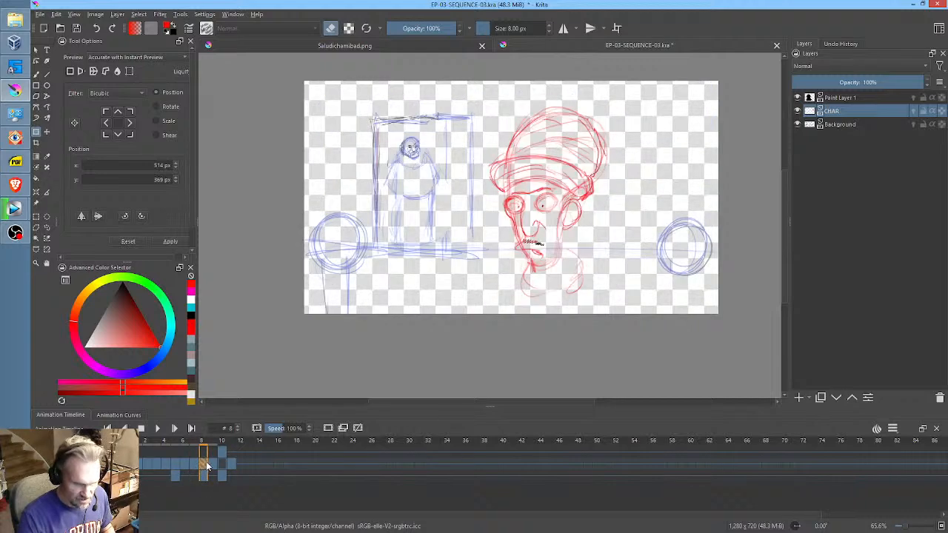
left_click(220, 465)
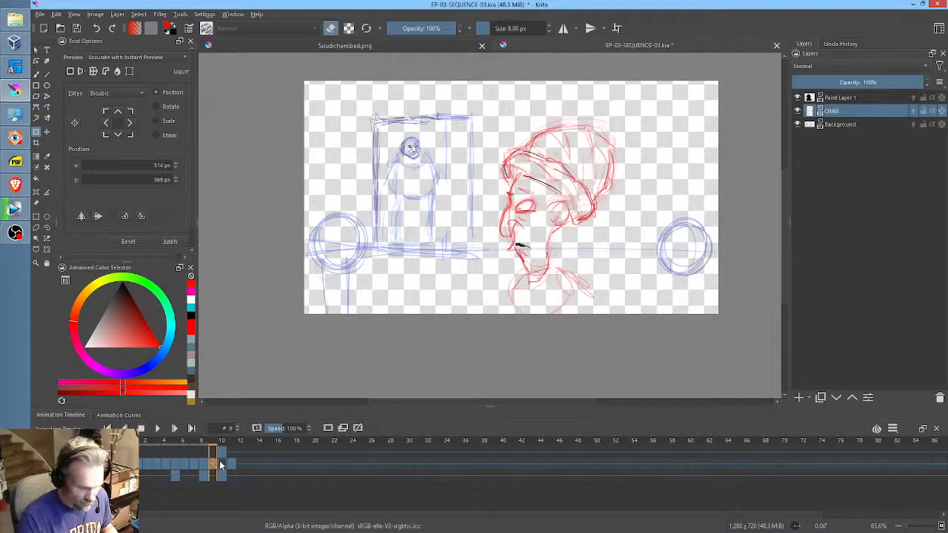
left_click(225, 464)
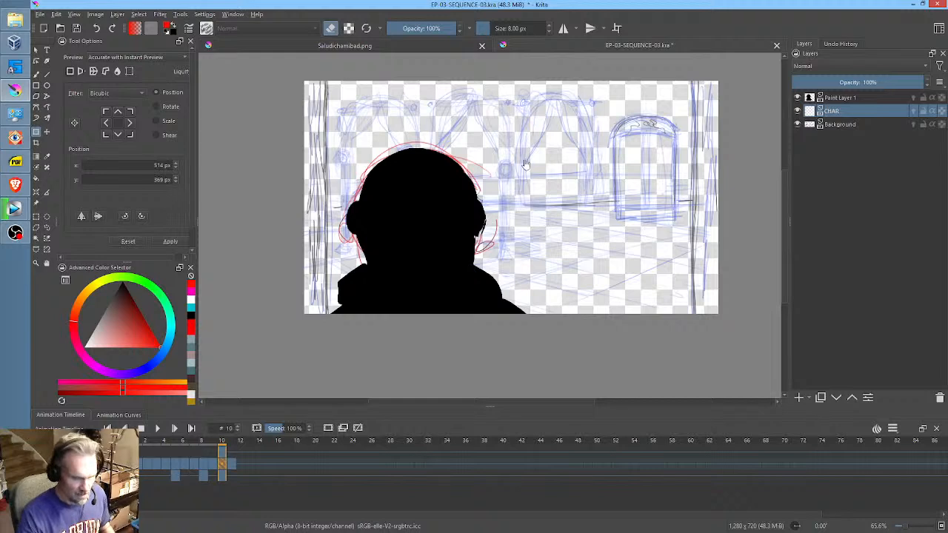
- Turn off erase mode and brush a short red curve over the arched window on CHAR frame 10, checking against frame 11
key("b")
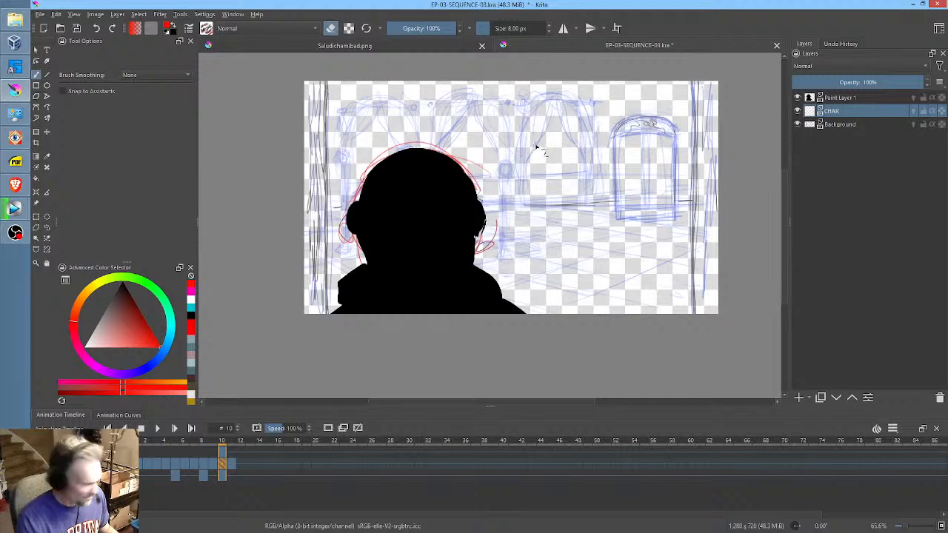
key("period")
key("comma")
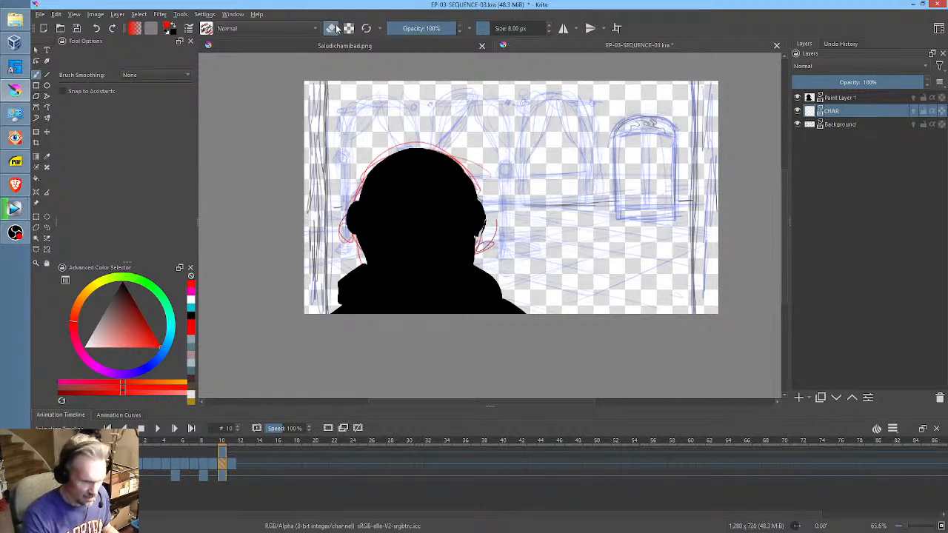
key("period")
key("comma")
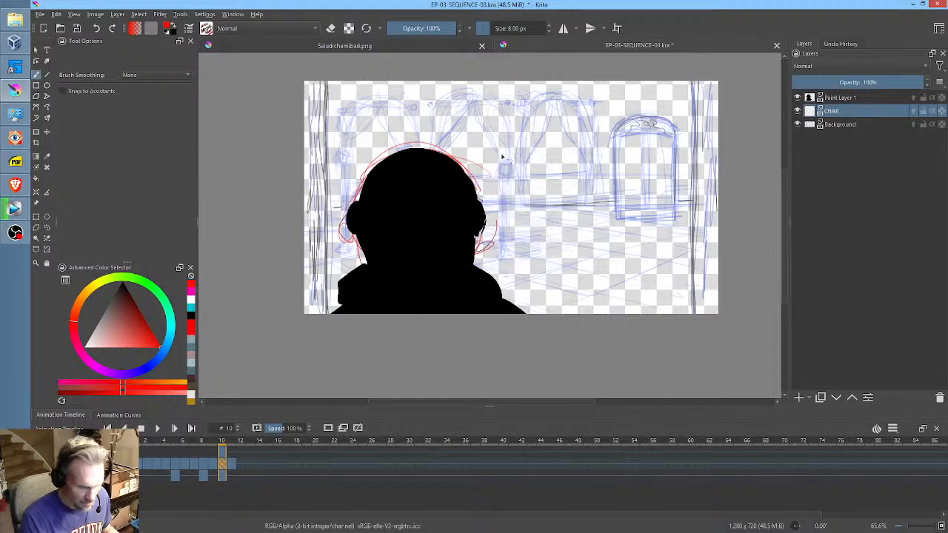
key("period")
key("comma")
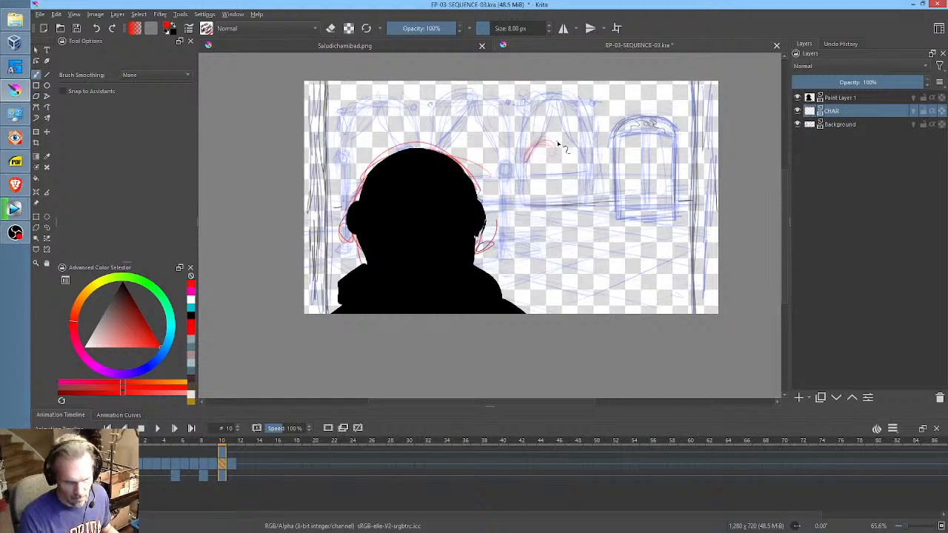
- Examine the head drawings on frames 7, 8 and 9 against the started sketch on frame 10
key("comma")
key("comma")
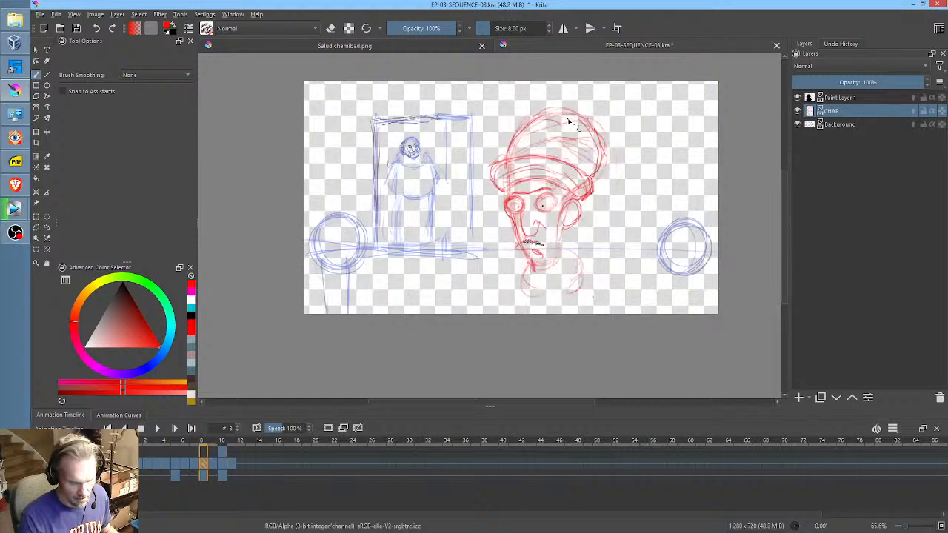
key("period")
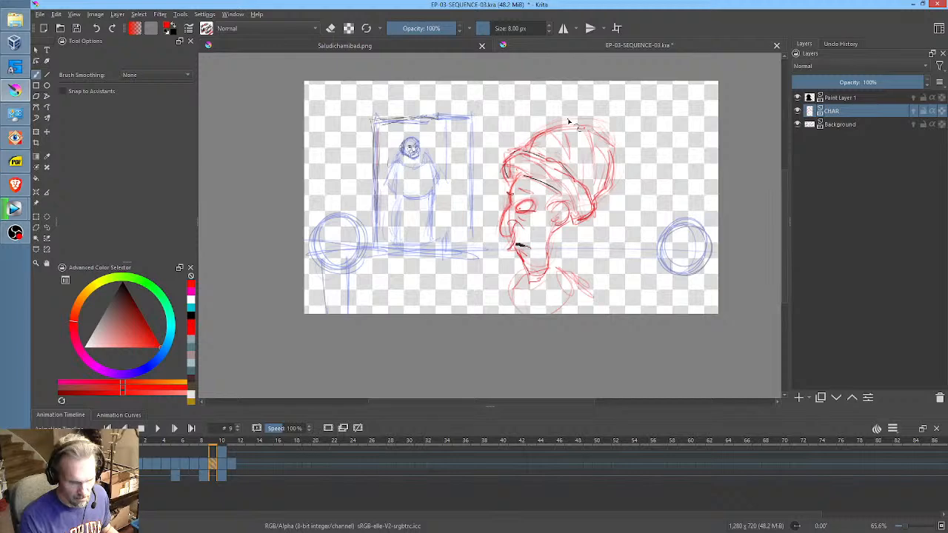
key("period")
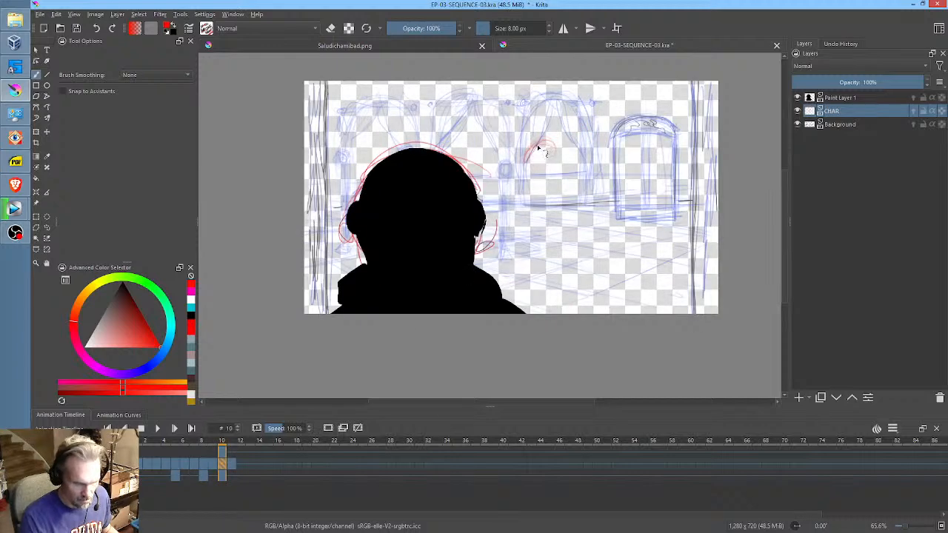
key("comma")
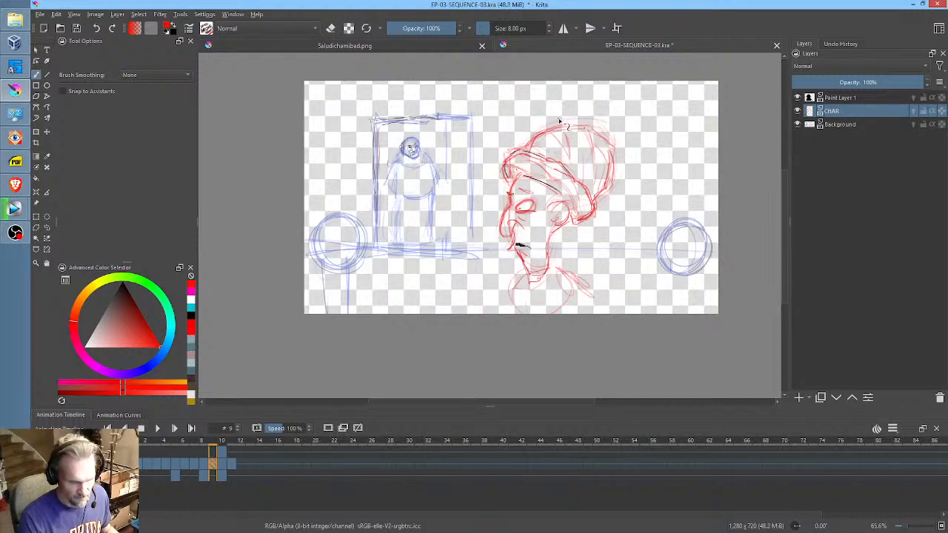
key("comma")
key("comma")
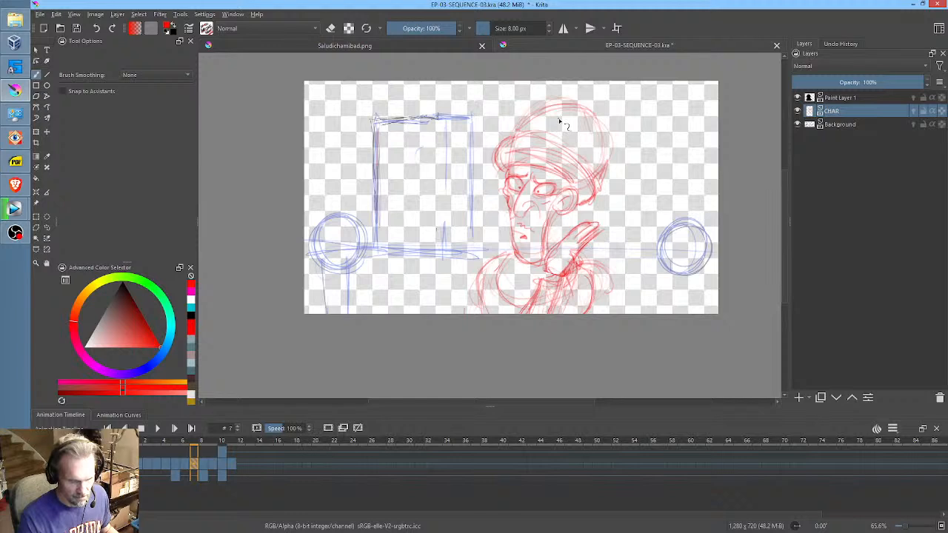
key("period")
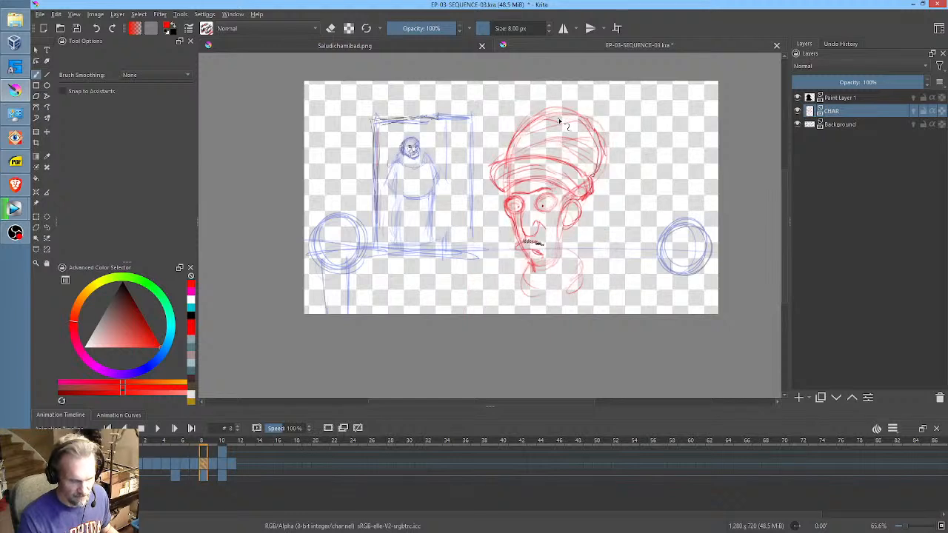
key("period")
key("period")
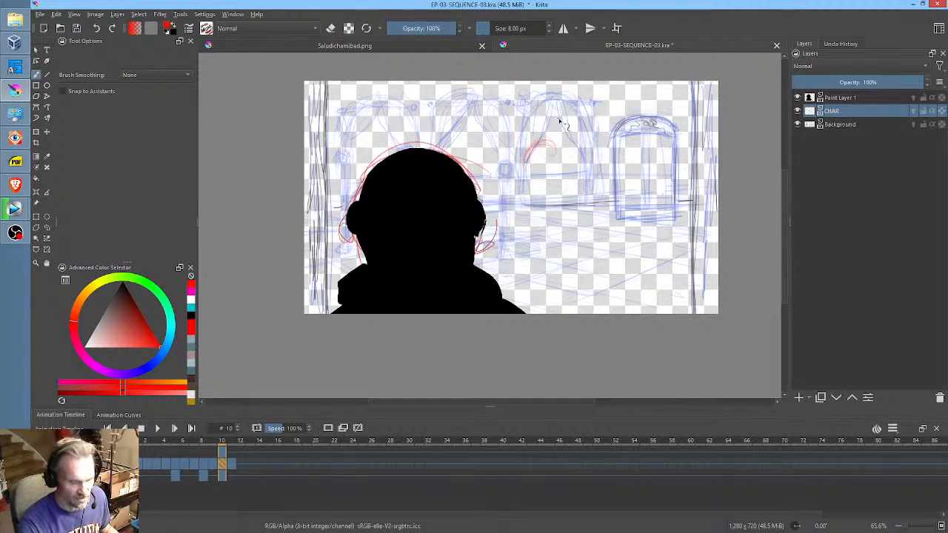
- Go back to frame 4 and compare its full-figure shot repeatedly with the close-up on frame 5
key("comma")
key("comma")
key("comma")
key("comma")
key("comma")
key("comma")
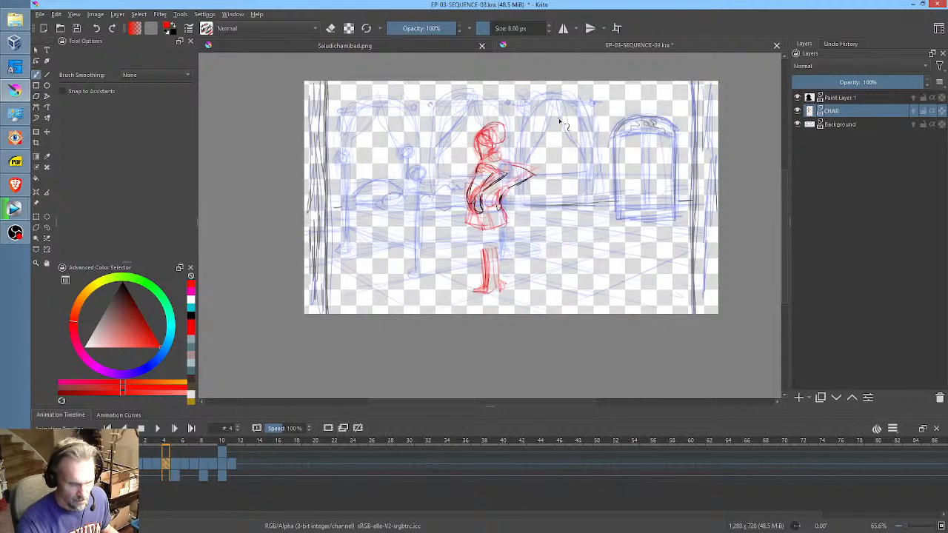
key("period")
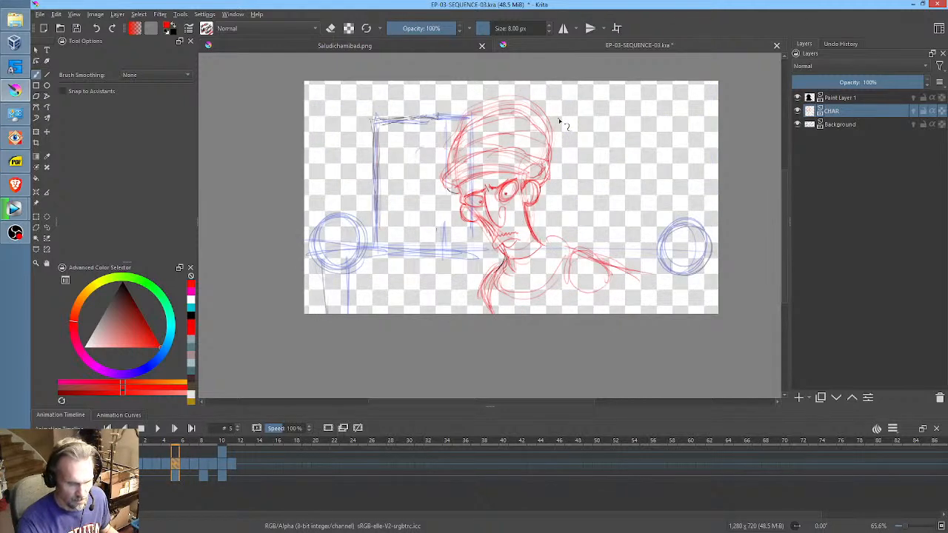
key("comma")
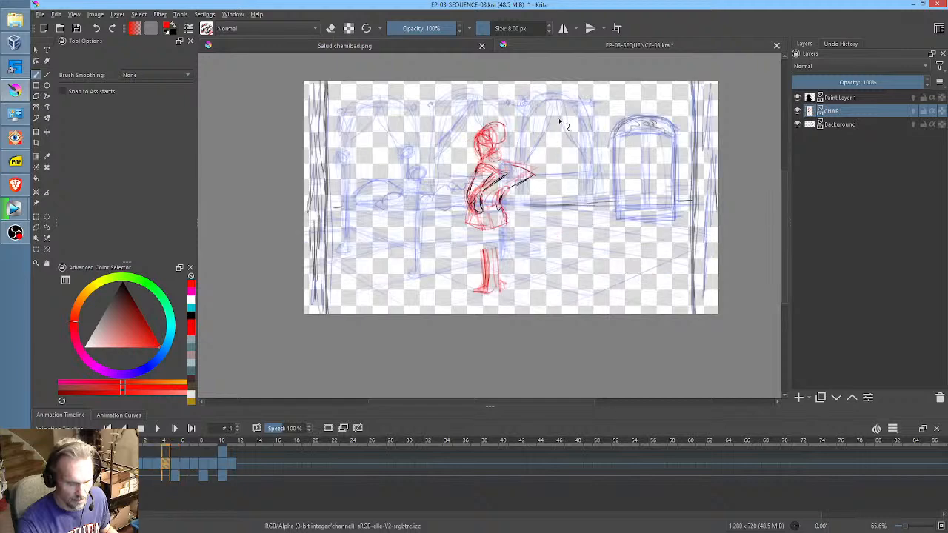
key("period")
key("comma")
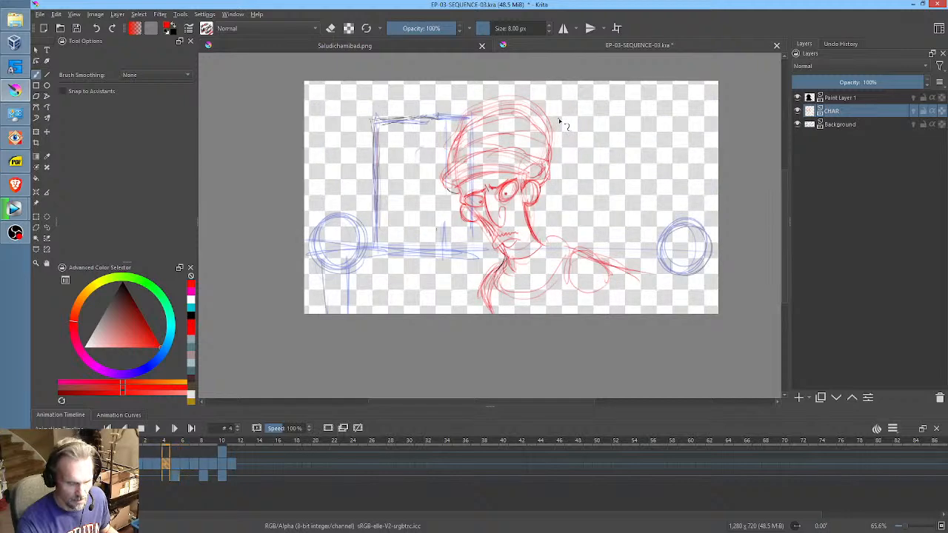
key("period")
key("comma")
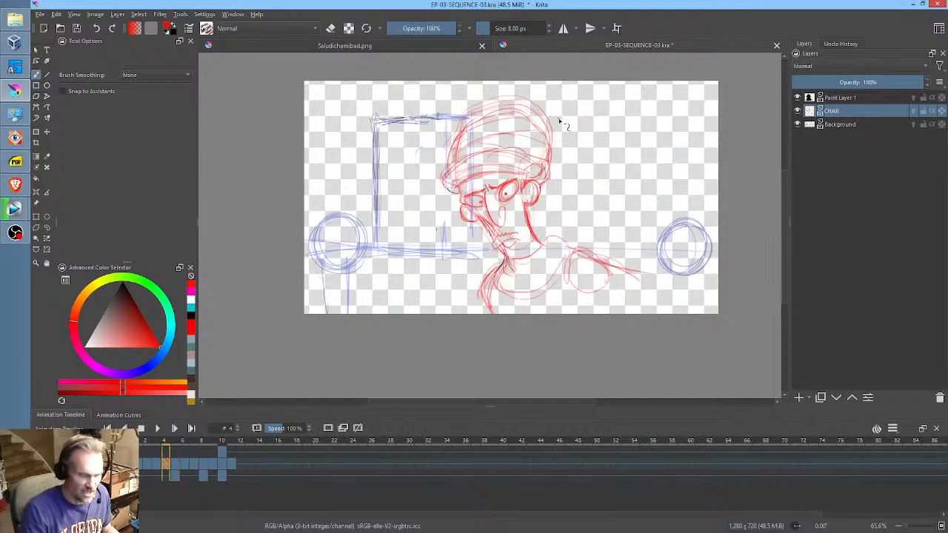
key("period")
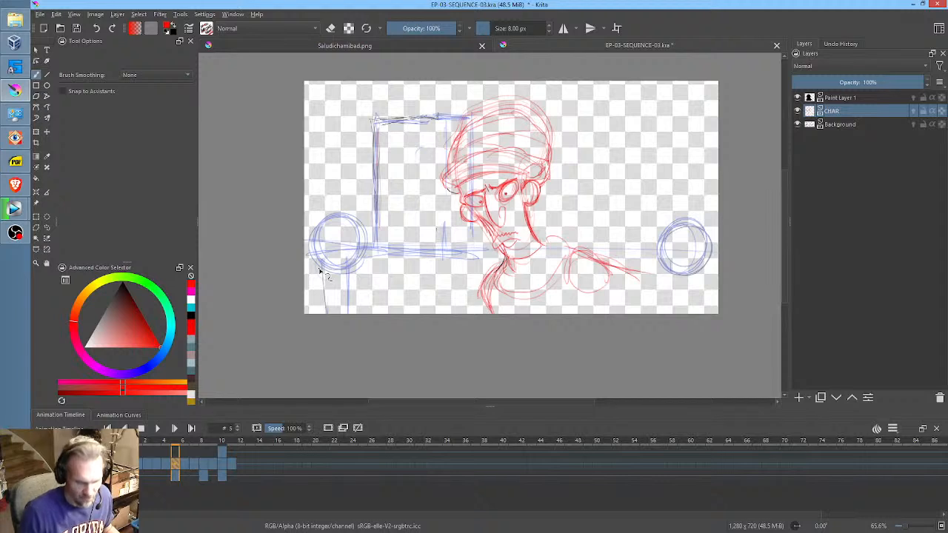
key("comma")
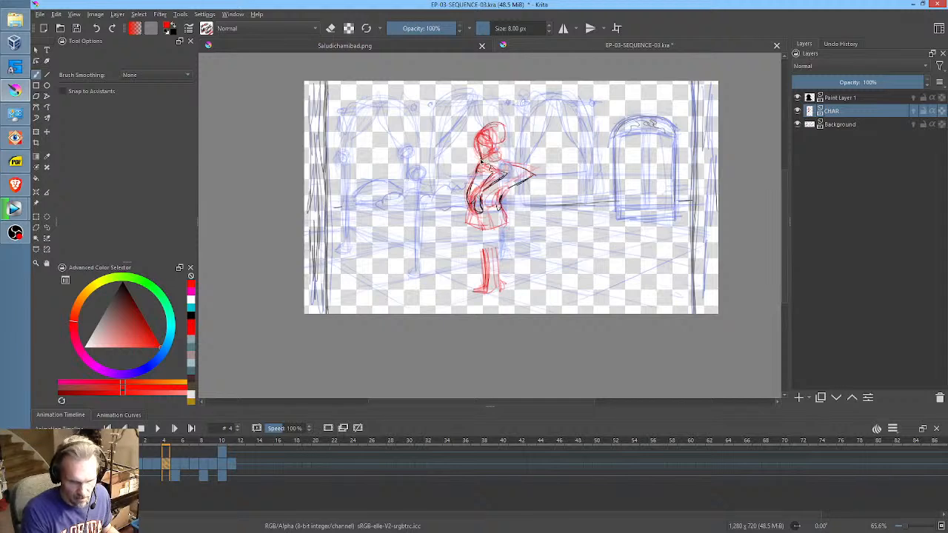
key("period")
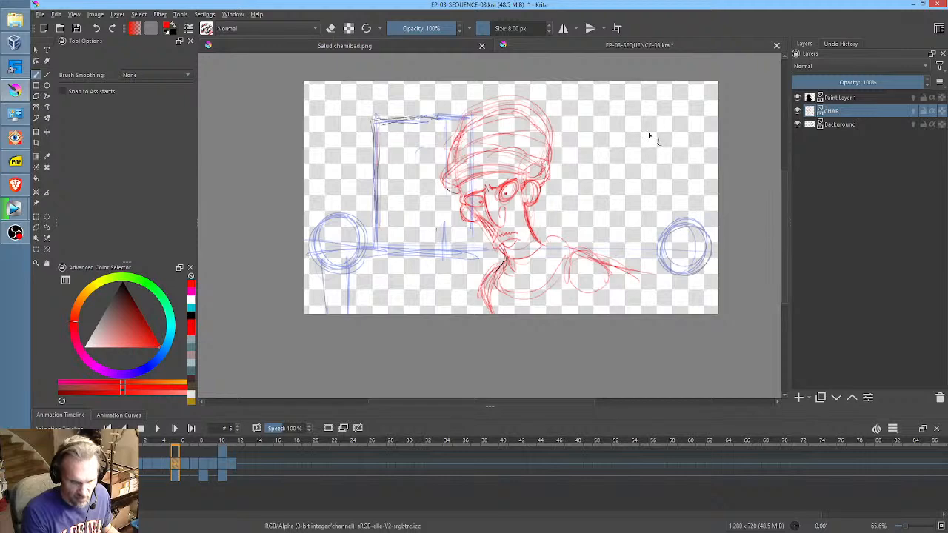
- On Background frame 5, lasso the doorway behind the head and move it right to about x 968, y 268 px
left_click(851, 124)
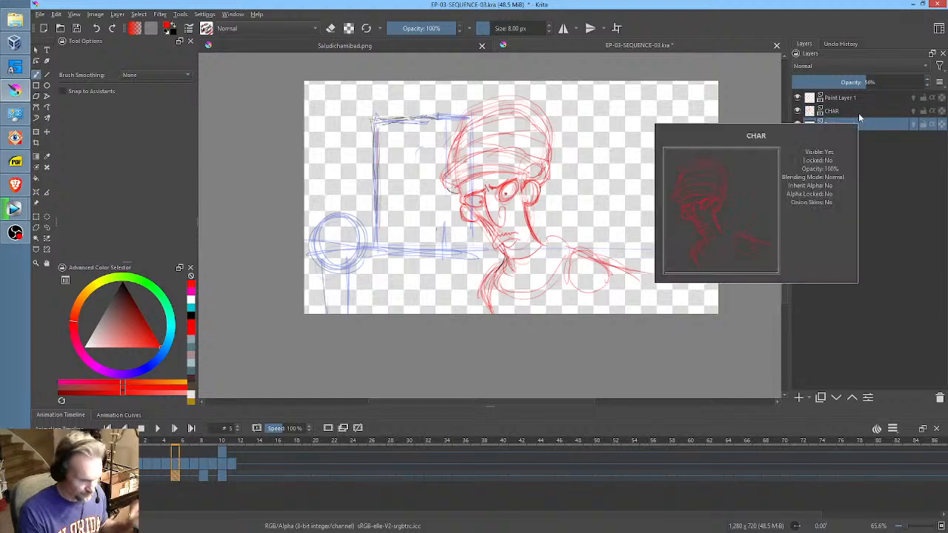
left_click(136, 476)
left_click(176, 475)
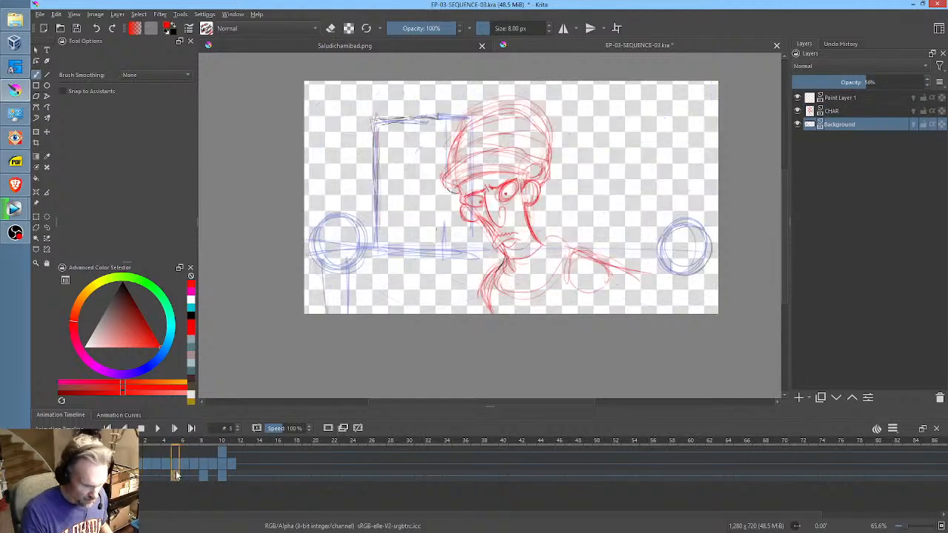
key("ctrl+shift+f")
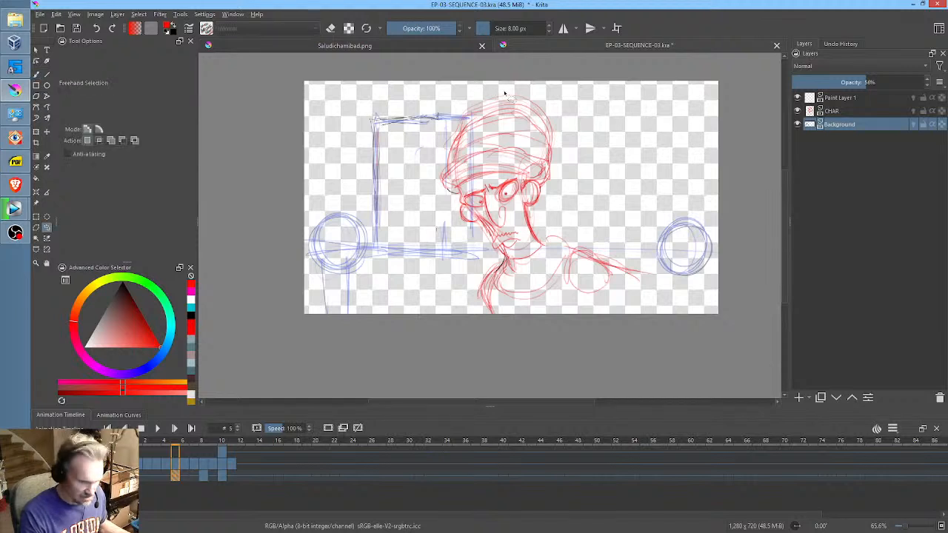
mouse_move(485, 92)
left_mouse_down()
mouse_move(370, 110)
mouse_move(362, 214)
mouse_move(461, 246)
mouse_move(495, 170)
left_mouse_up()
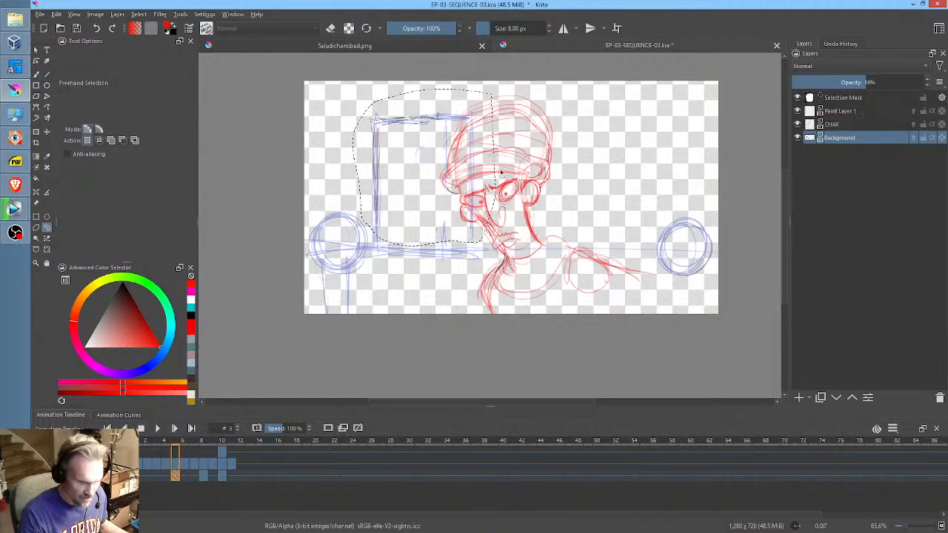
key("ctrl+t")
mouse_move(450, 210)
left_mouse_down()
mouse_move(440, 214)
mouse_move(654, 214)
mouse_move(635, 215)
left_mouse_up()
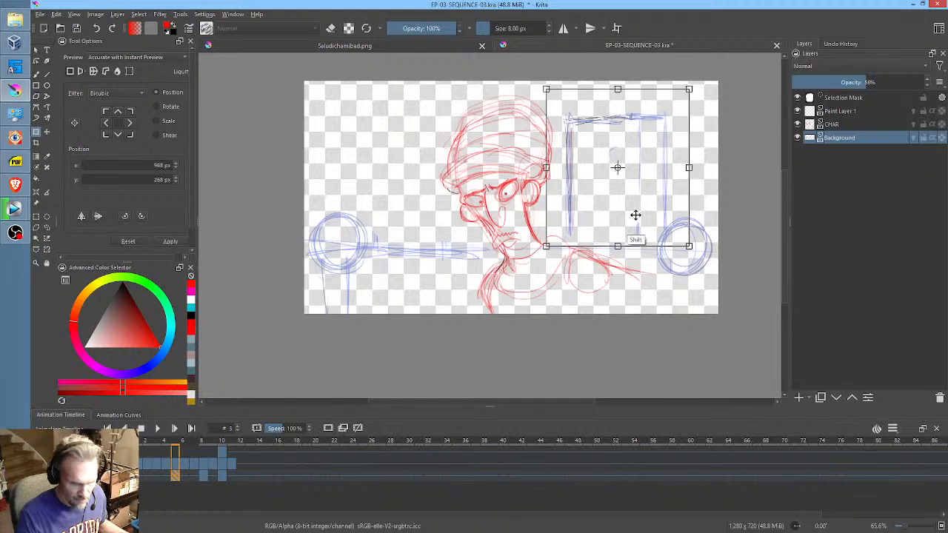
- On Background frame 8, move the lassoed doorway and figure to about x 985, y 288 px using onion skins, check frame 10, and deselect
left_click(203, 476)
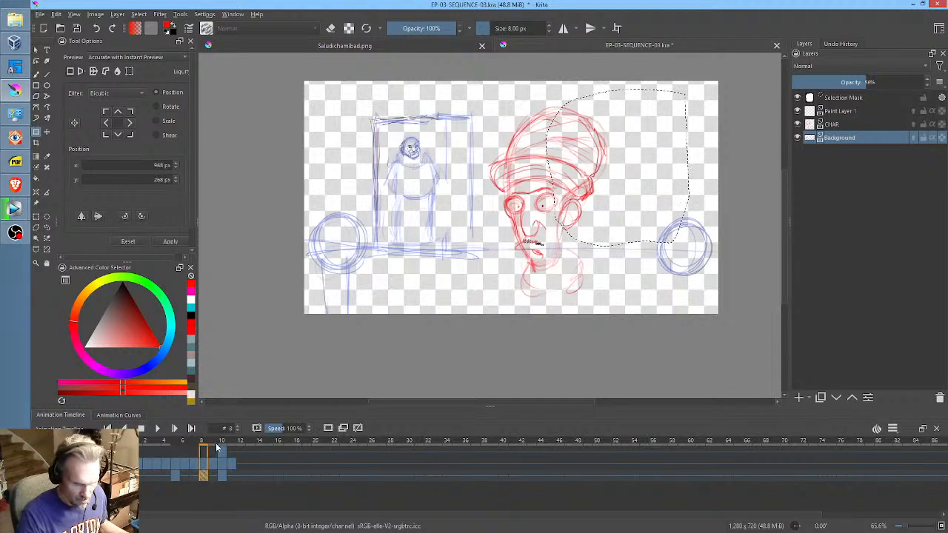
key("f")
mouse_move(482, 100)
left_mouse_down()
mouse_move(369, 106)
mouse_move(358, 191)
mouse_move(368, 234)
mouse_move(417, 254)
mouse_move(466, 257)
mouse_move(490, 143)
mouse_move(507, 225)
mouse_move(630, 227)
left_mouse_up()
key("ctrl+t")
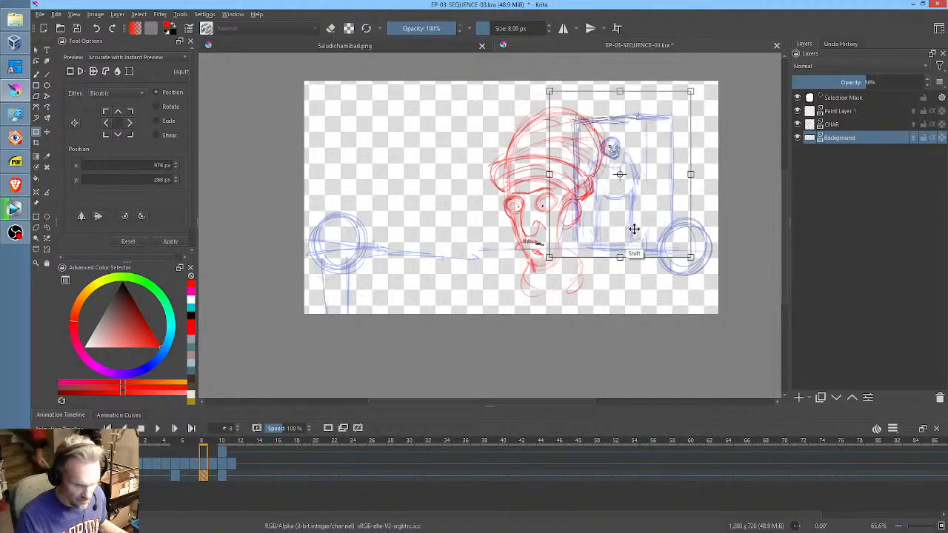
key("Return")
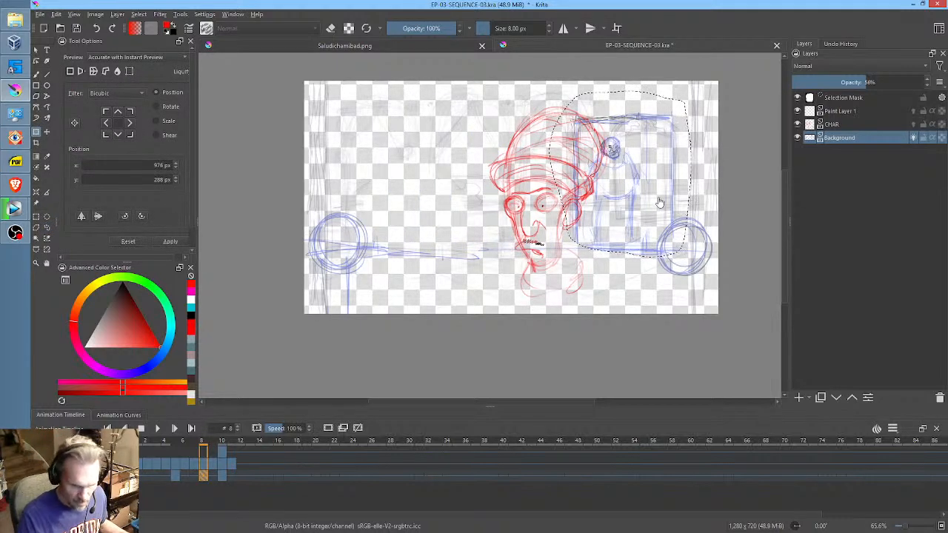
left_click_drag(664, 201, 667, 222)
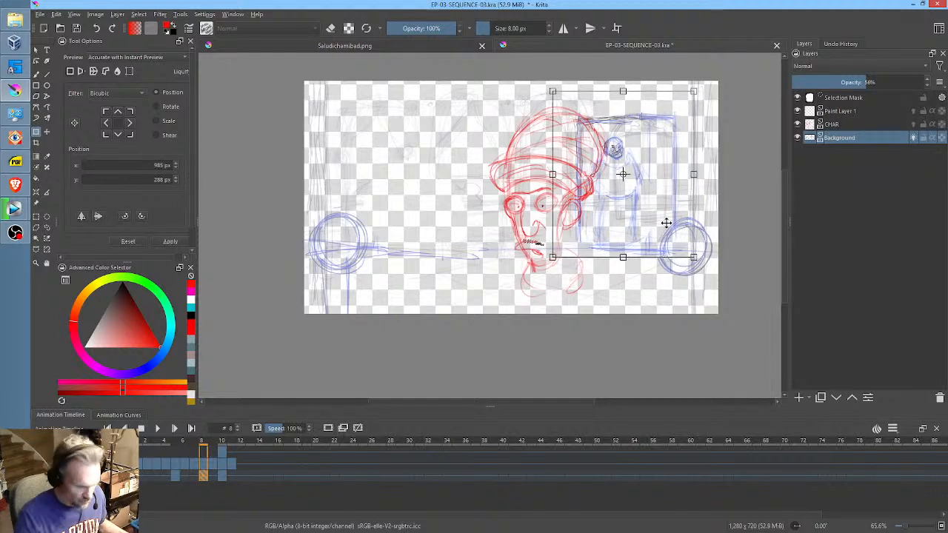
left_click(223, 477)
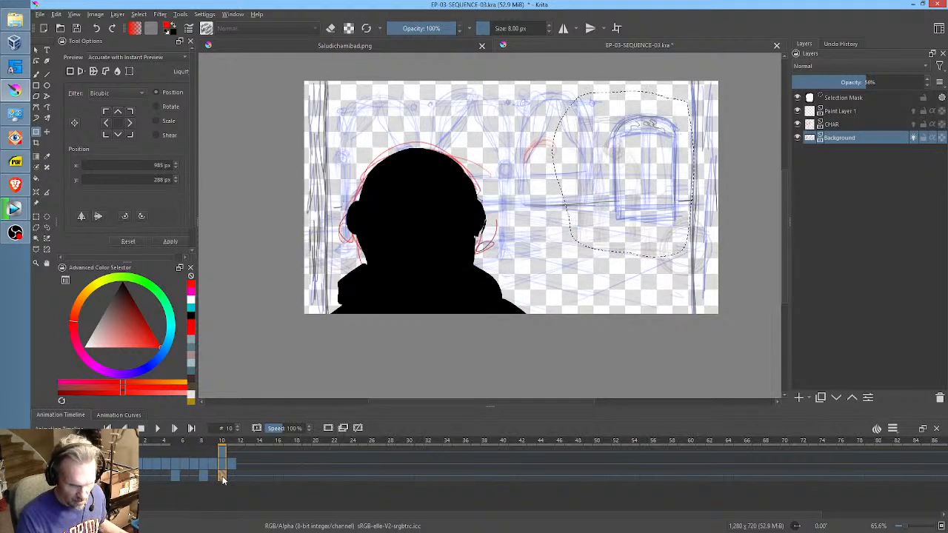
key("ctrl+shift+a")
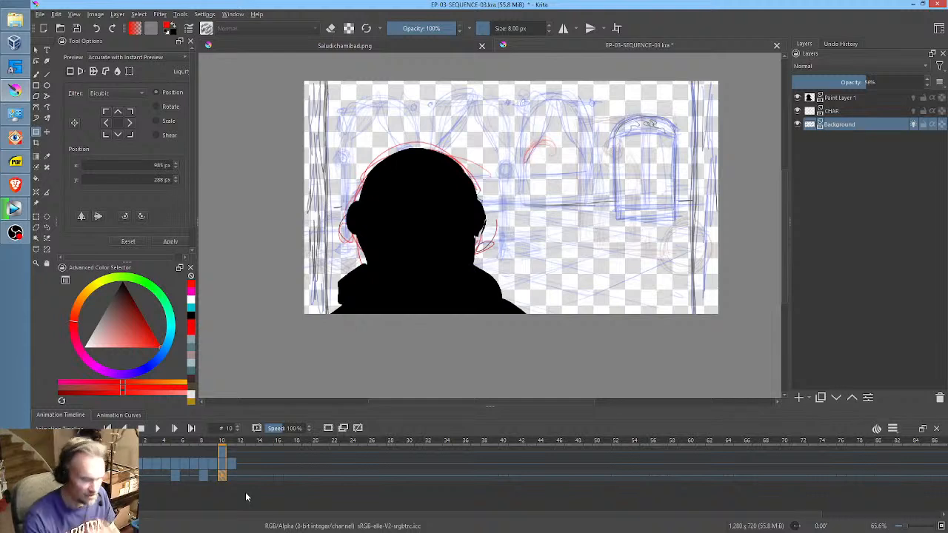
- Review the CHAR drawings from frame 8 back to frame 4, and shift the head on frame 5 left, away from the doorway
left_click(206, 477)
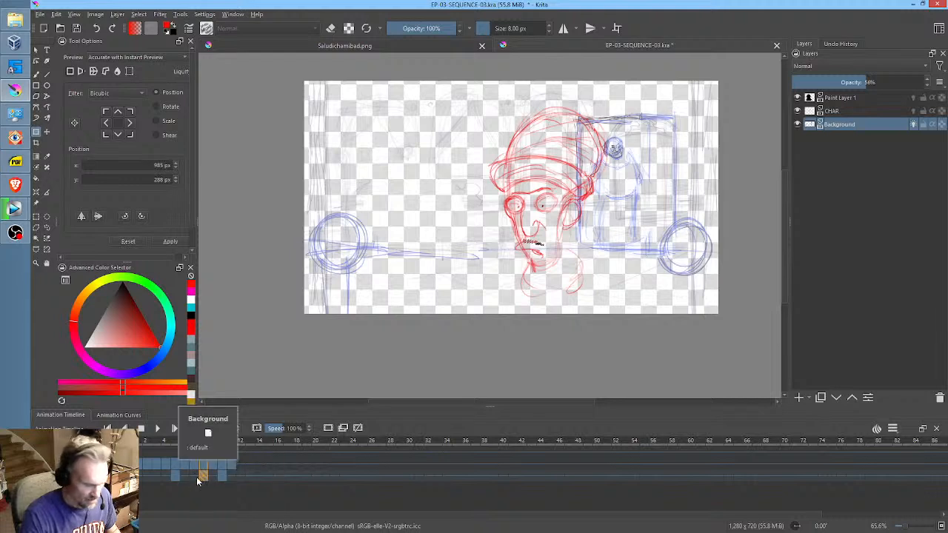
left_click(199, 468)
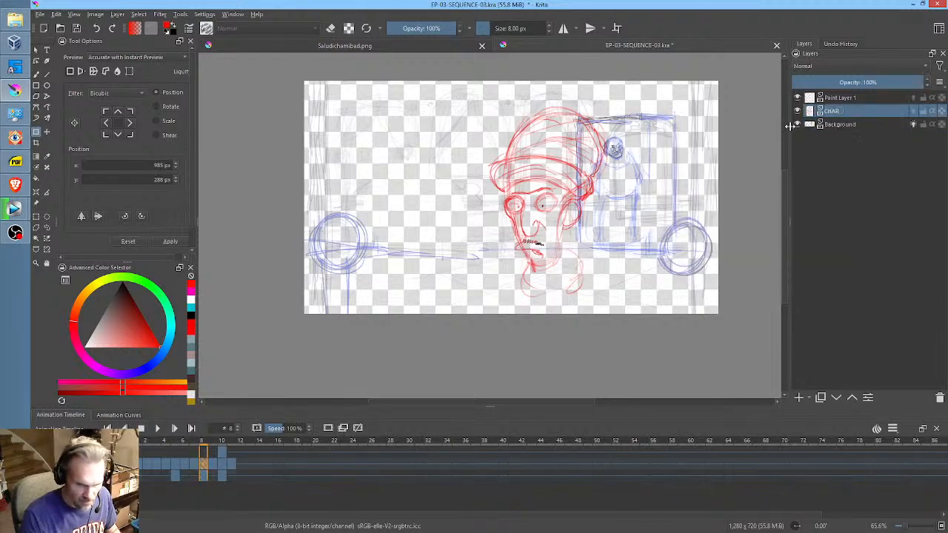
left_click(192, 466)
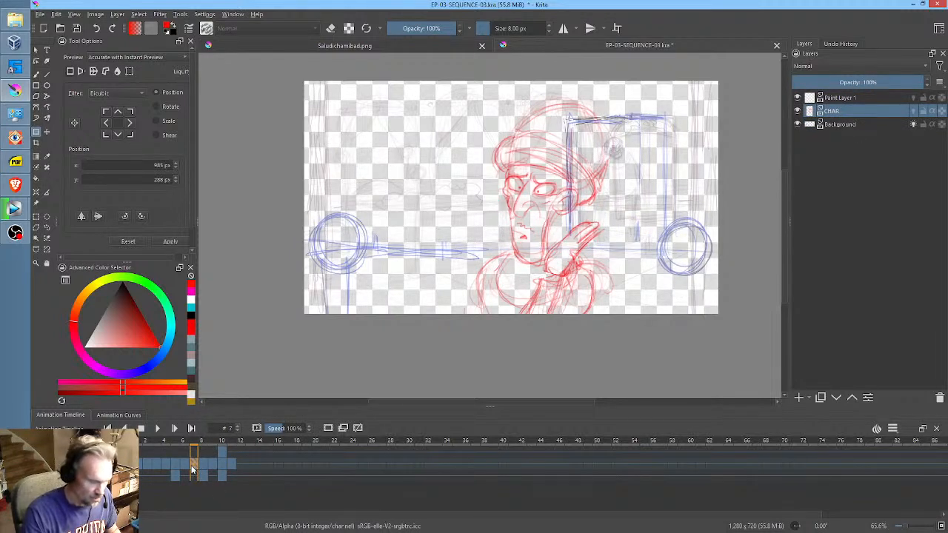
left_click(185, 464)
left_click(175, 465)
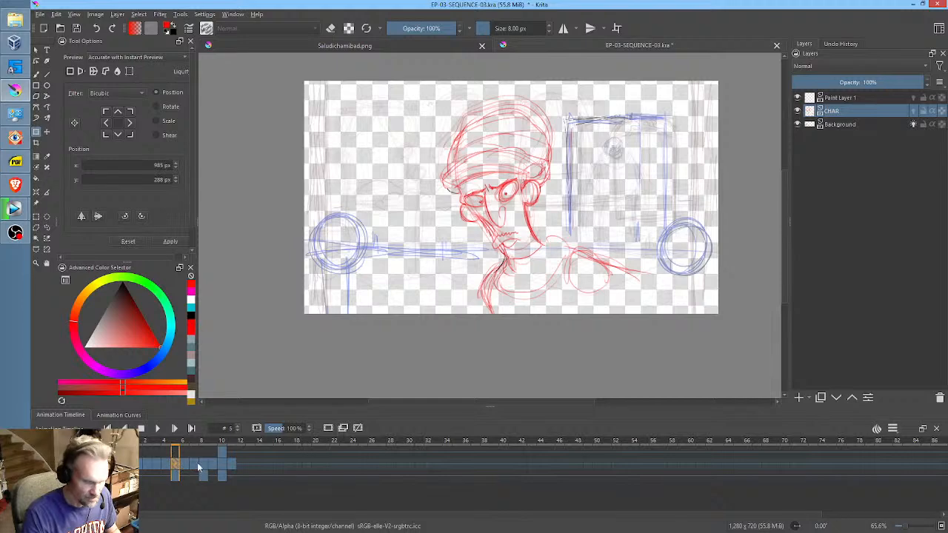
left_click(169, 467)
left_click(179, 461)
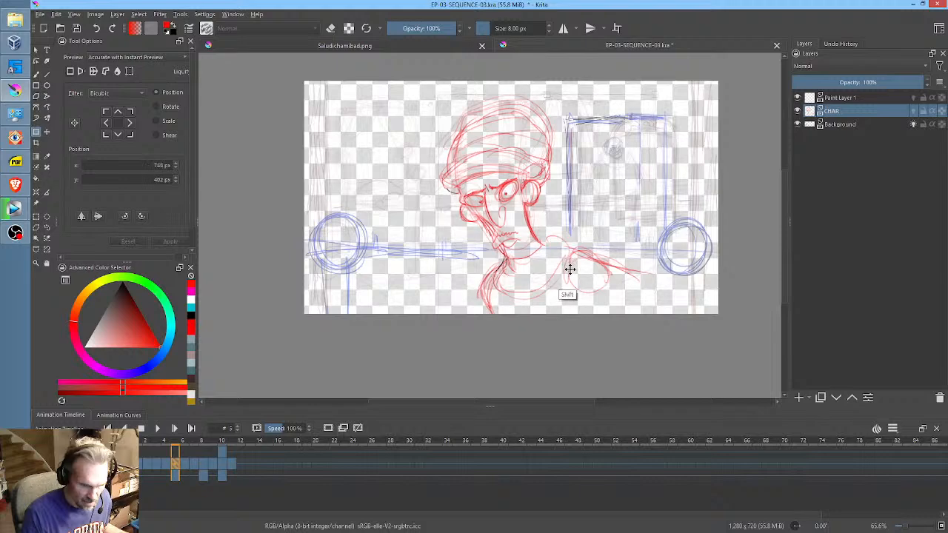
left_click_drag(567, 269, 539, 276)
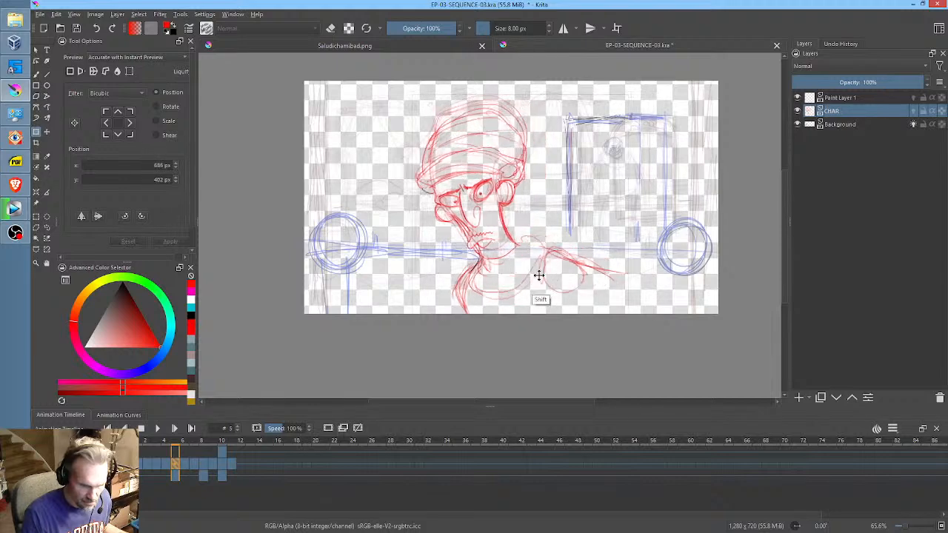
- Move the head and hand on CHAR frame 6 left to about x 571, y 461 px with a slight rotation, comparing with frame 5
left_click(183, 462)
left_click_drag(544, 271, 496, 278)
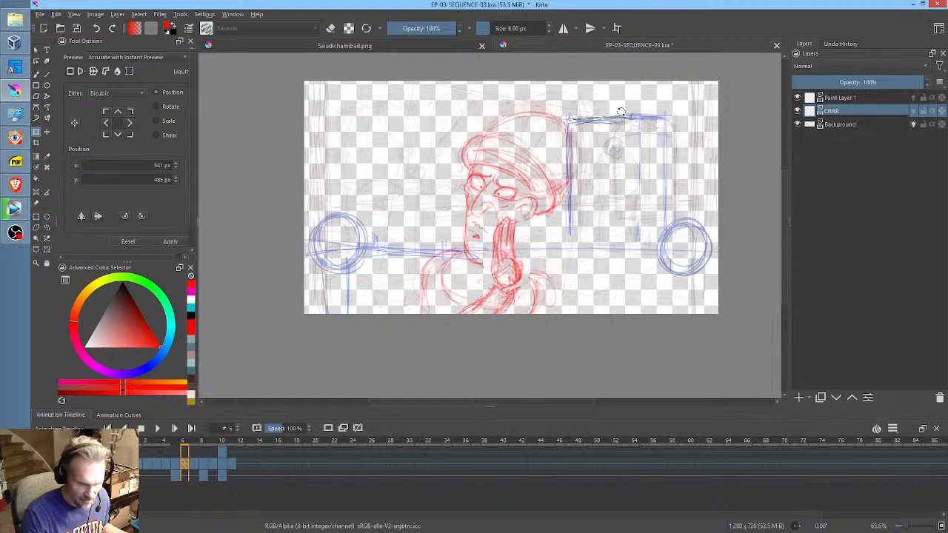
left_click_drag(621, 111, 622, 108)
left_click_drag(496, 259, 506, 252)
left_click(181, 465)
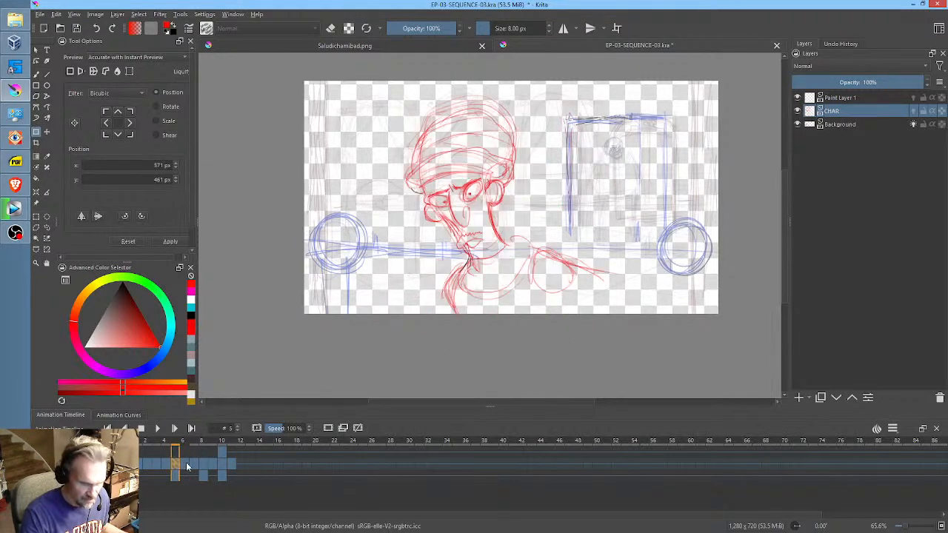
left_click(183, 455)
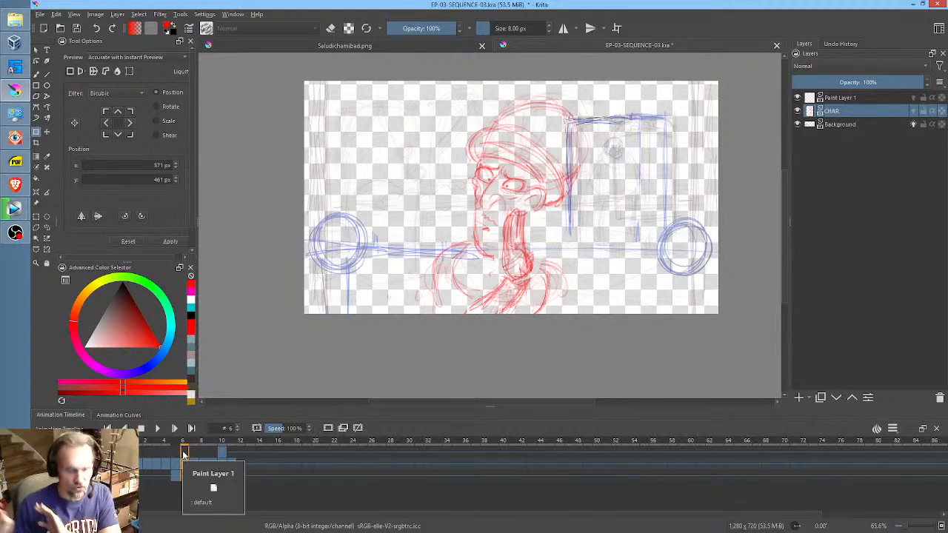
- Move the head and hand on CHAR frame 7 left, clear of the doorway, and adjust the drawing's tilt slightly
left_click(191, 465)
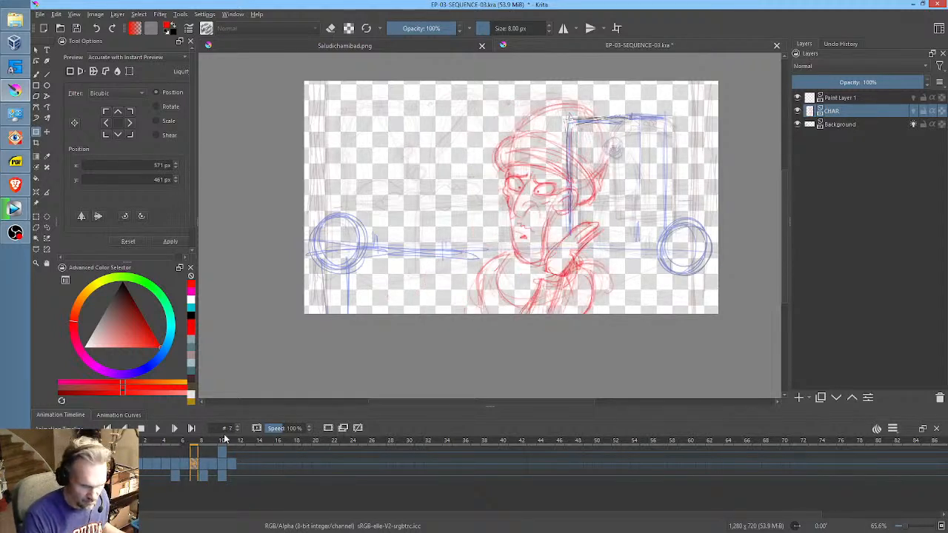
left_click(545, 267)
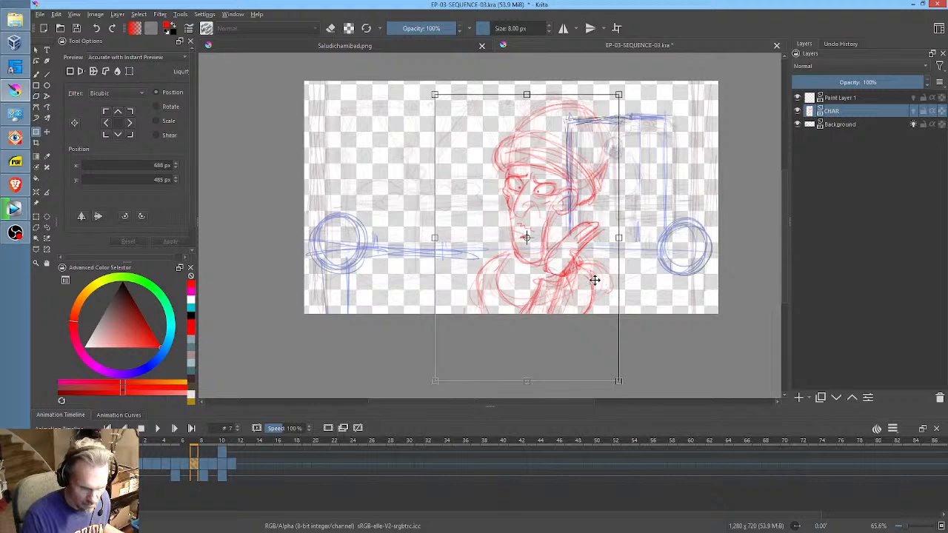
left_click_drag(617, 272, 532, 293)
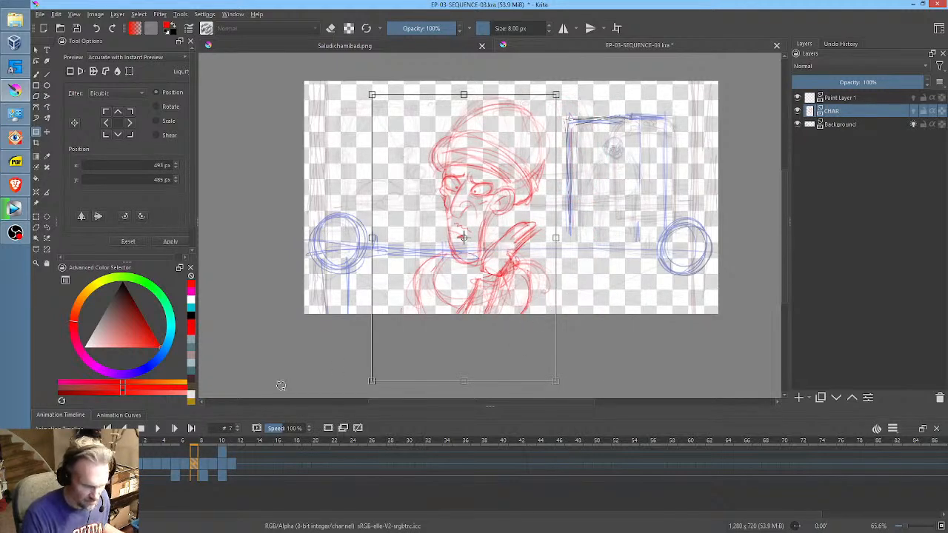
key("Return")
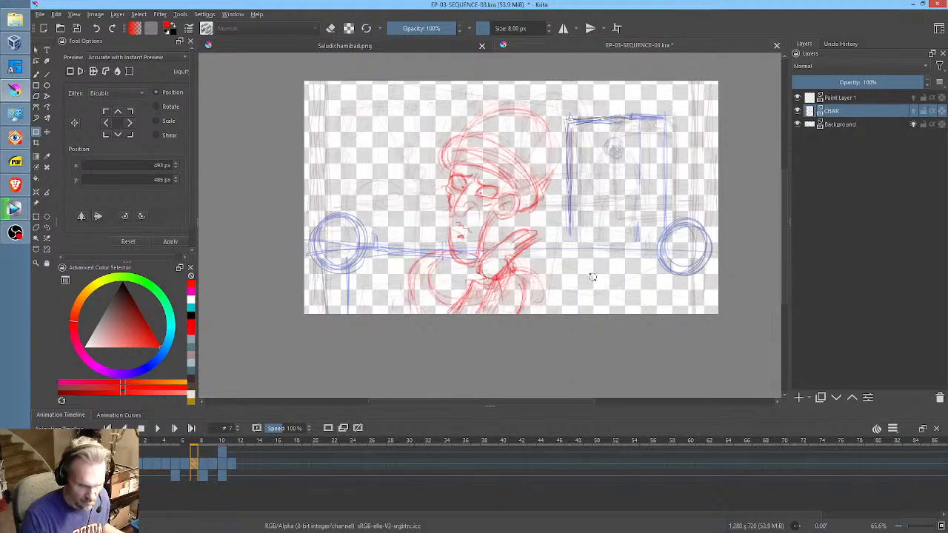
left_click_drag(572, 233, 572, 238)
- Flip back and forth through frames 4 to 7 to examine how the repositioned head drawings flow from shot to shot
key("Left")
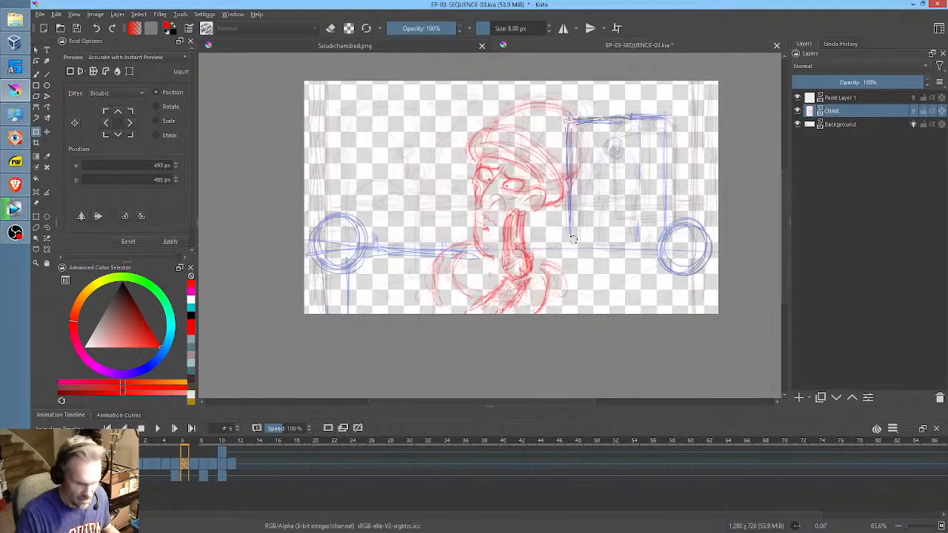
key("Left")
key("Right")
key("Right")
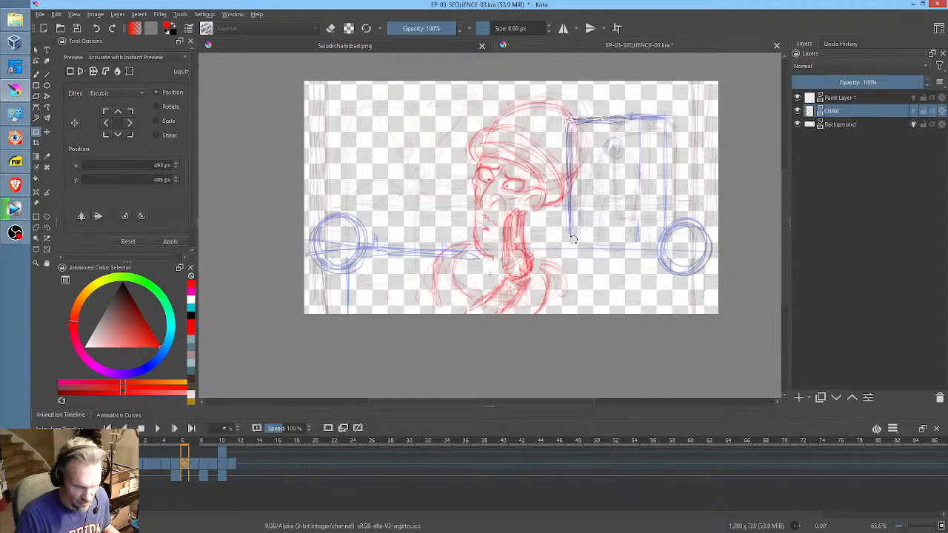
key("Left")
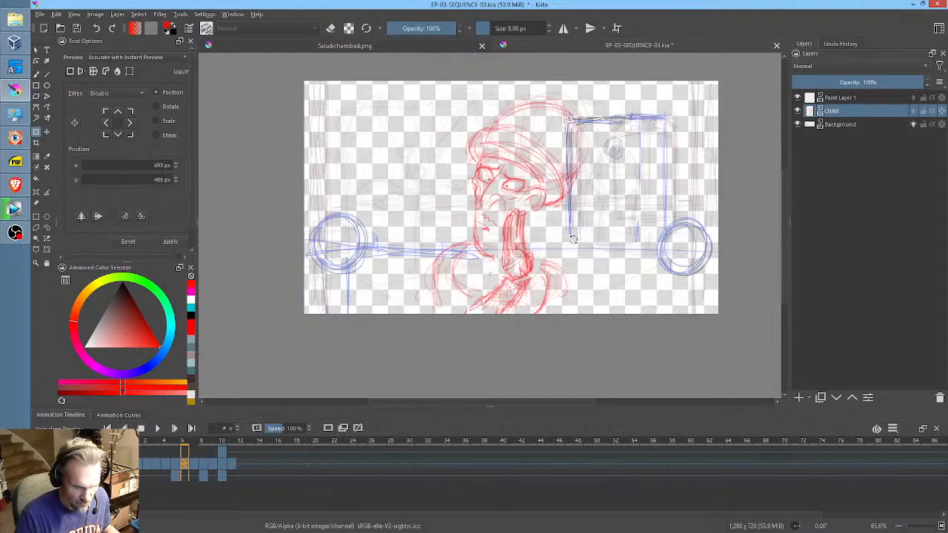
key("Left")
key("Right")
key("Right")
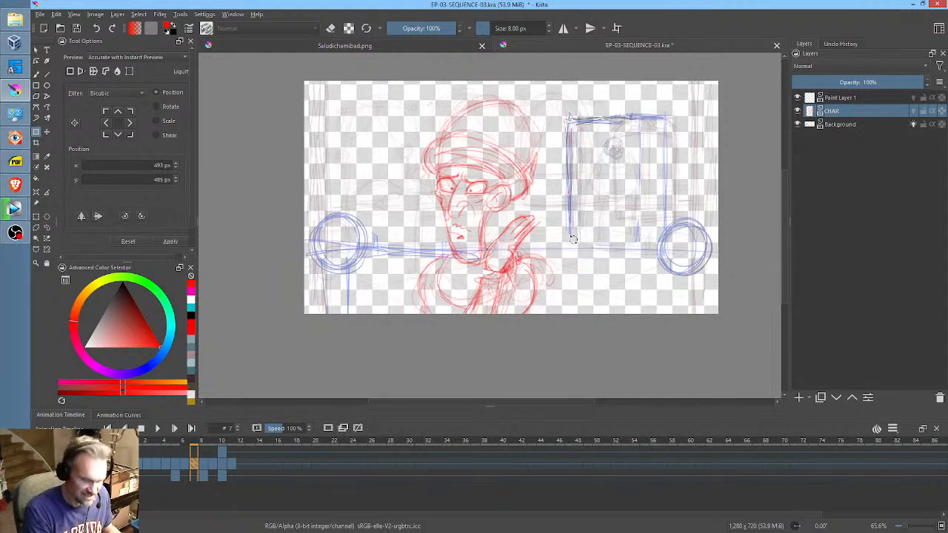
key("Left")
key("Left")
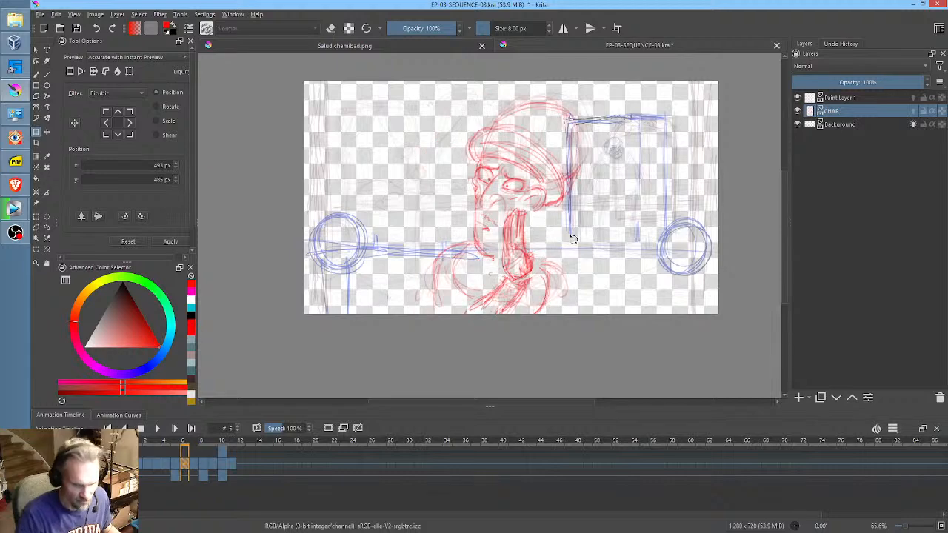
key("Left")
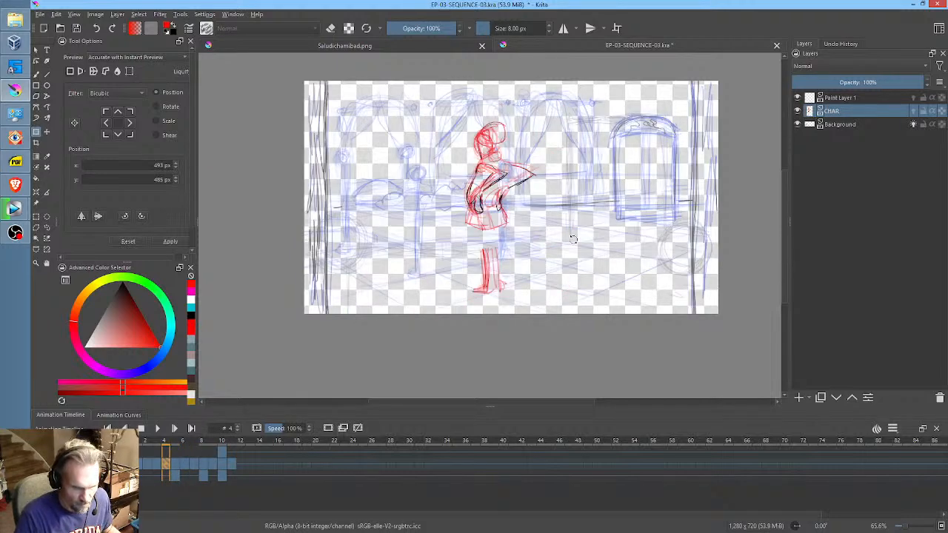
key("Right")
key("Right")
key("Right")
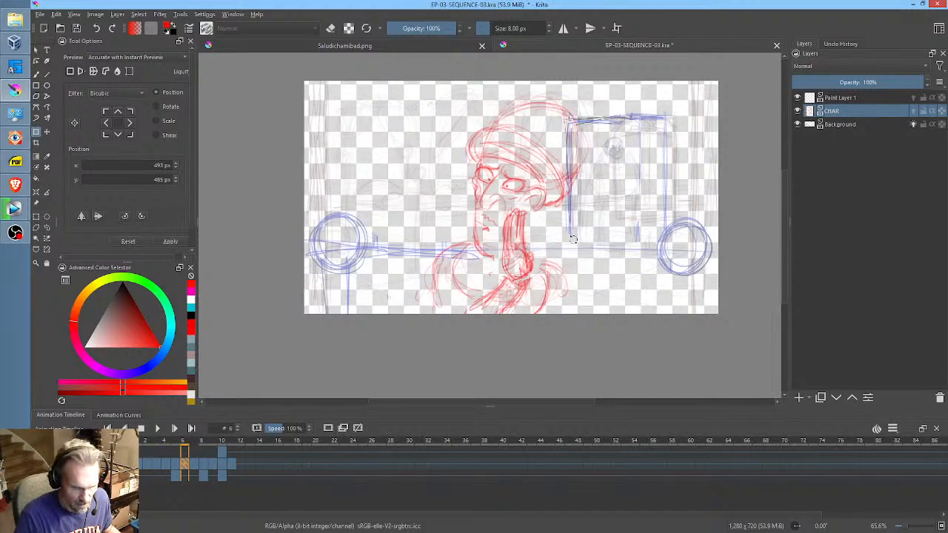
key("Right")
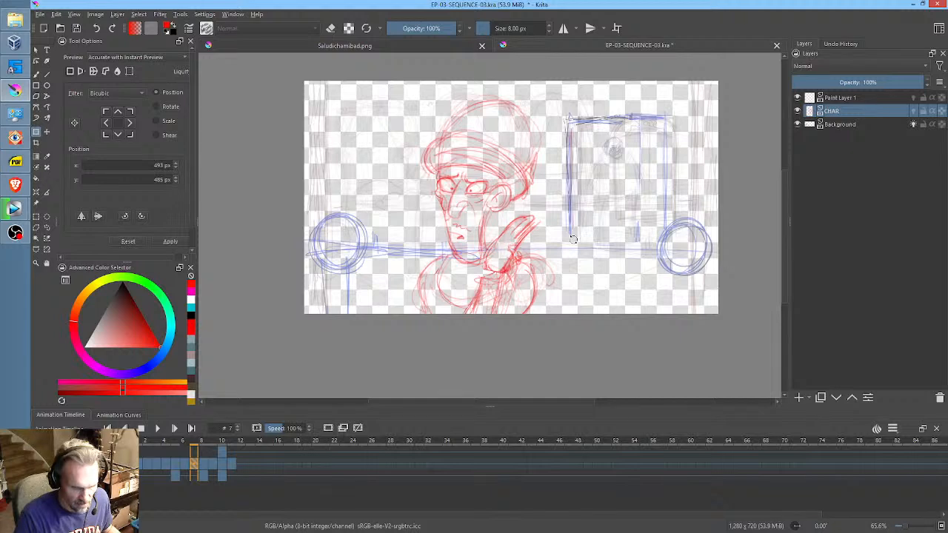
- Move the head on CHAR frame 8 left to about x 554, y 335 px, clear of the doorway figure, comparing with frame 7
key("Right")
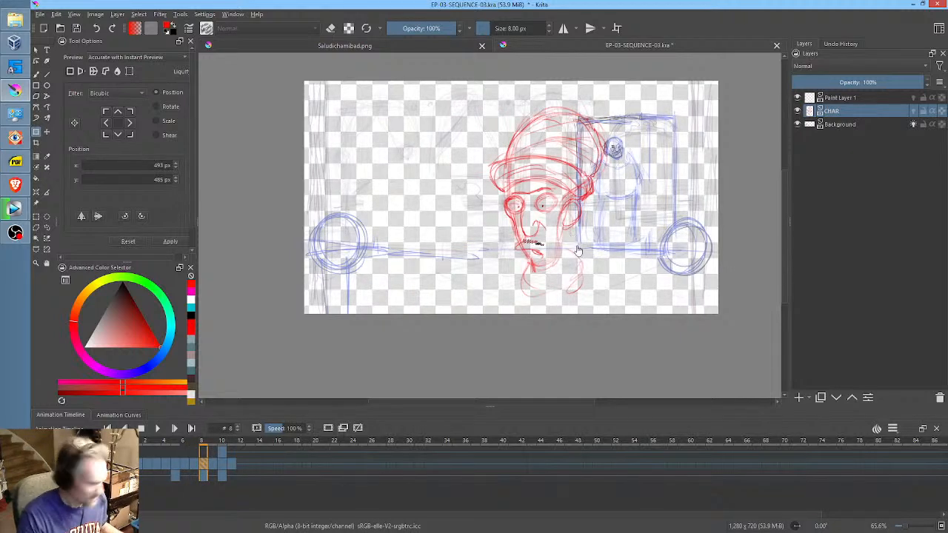
left_click(567, 254)
left_click_drag(569, 272, 514, 274)
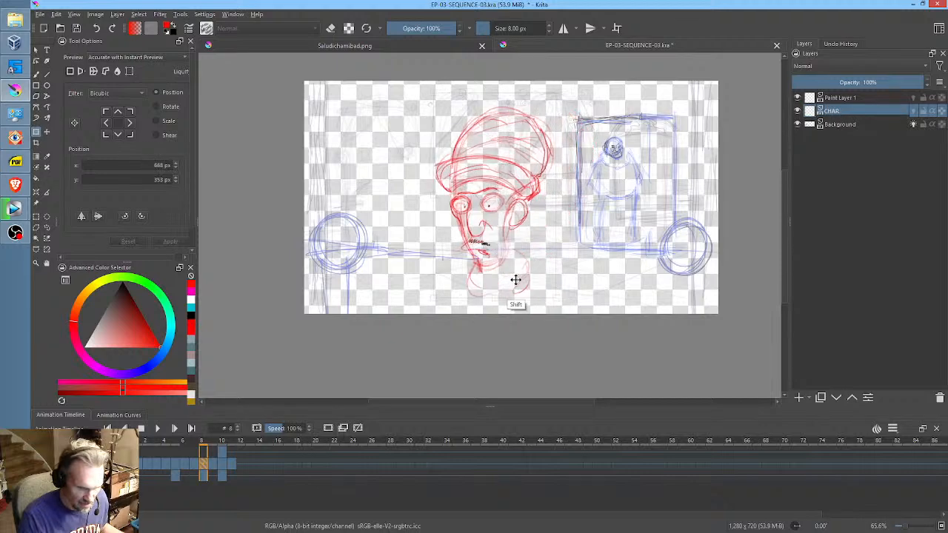
mouse_move(507, 222)
left_mouse_down()
mouse_move(489, 243)
mouse_move(486, 235)
left_mouse_up()
key("Left")
key("Right")
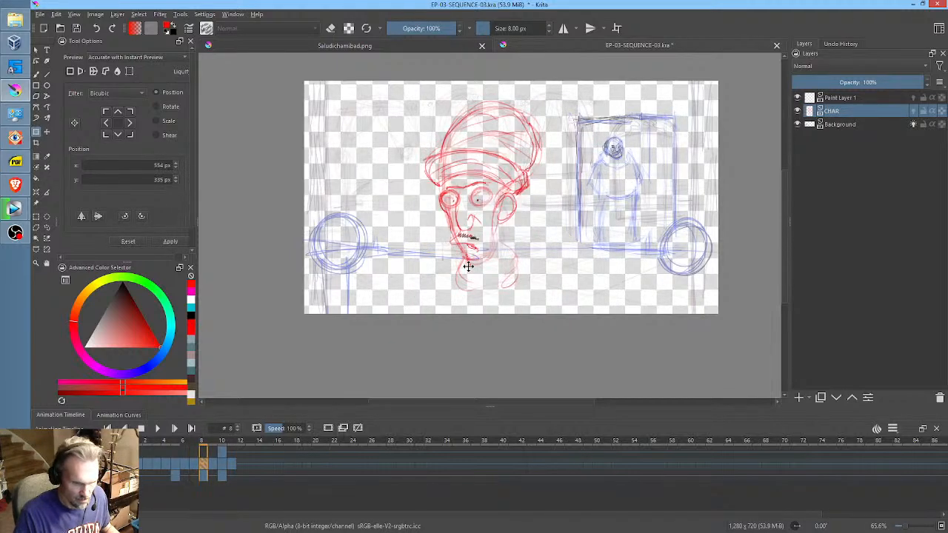
- Mirror the head on CHAR frame 9 horizontally, move it to about x 442, y 367 px, clear of the doorway, and tilt it slightly
key("Right")
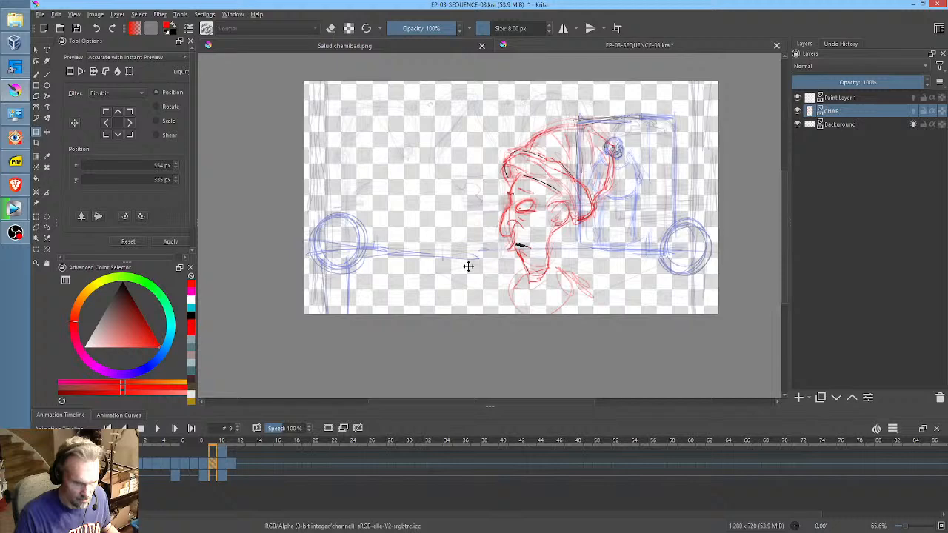
left_click(550, 206)
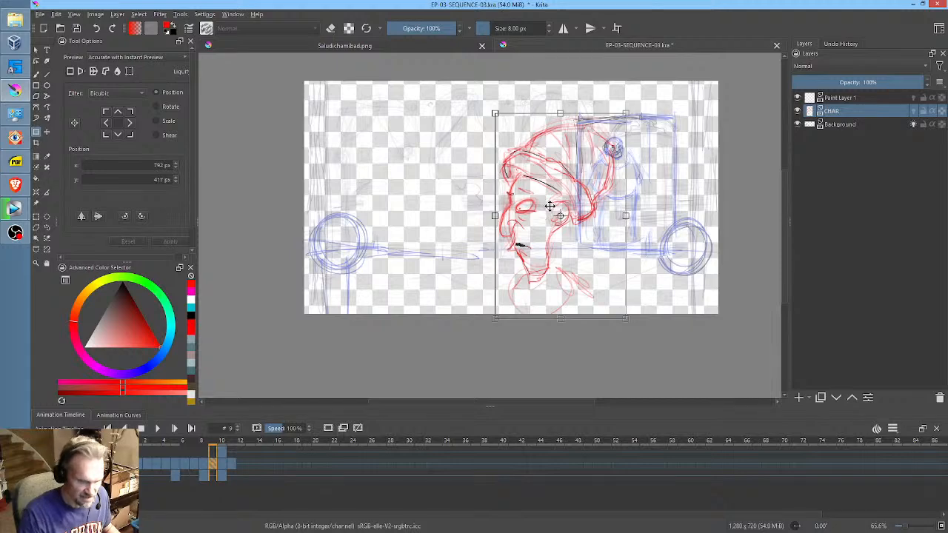
left_click(82, 216)
mouse_move(599, 233)
left_mouse_down()
mouse_move(485, 233)
mouse_move(511, 244)
left_mouse_up()
key("Return")
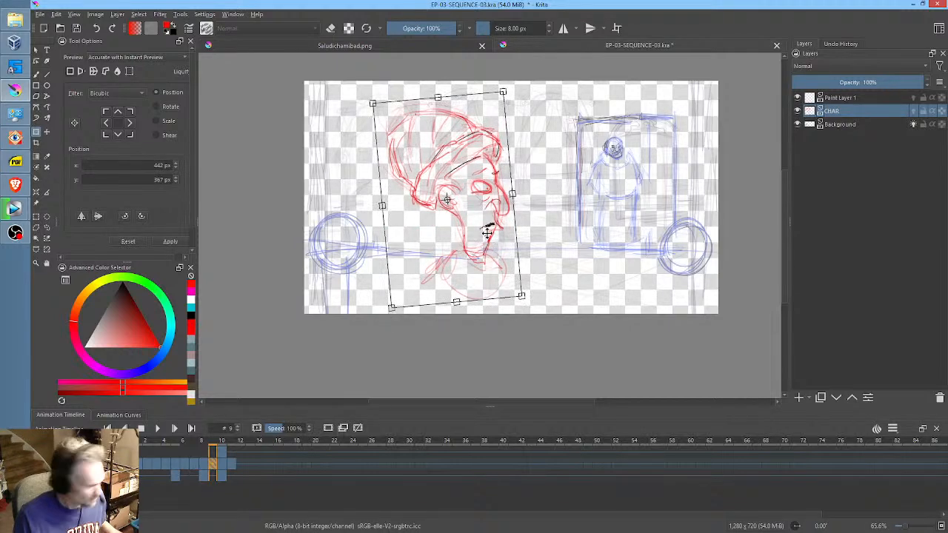
key("Return")
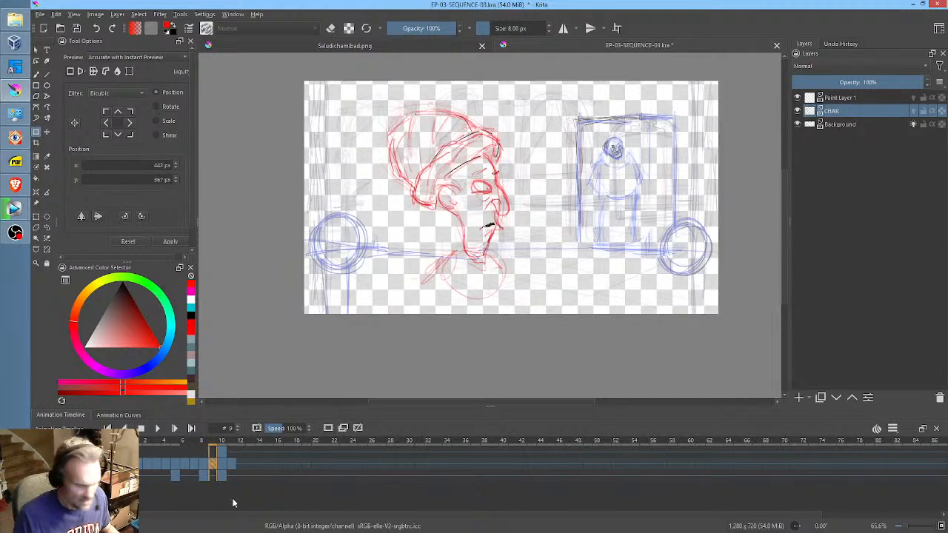
- Flip back and forth through frames 9 to 11 to compare the head positions with the arched windows and the small figure
left_click(223, 462)
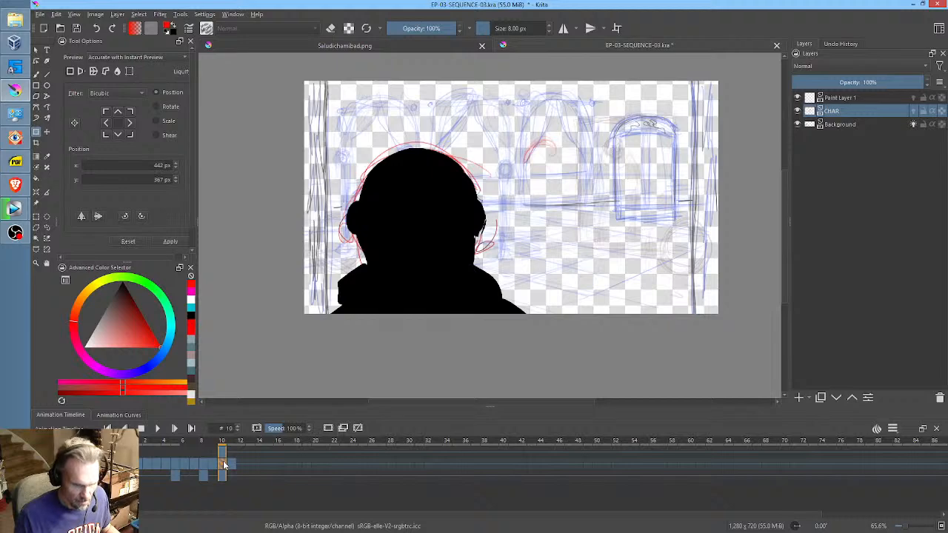
key("Right")
key("Left")
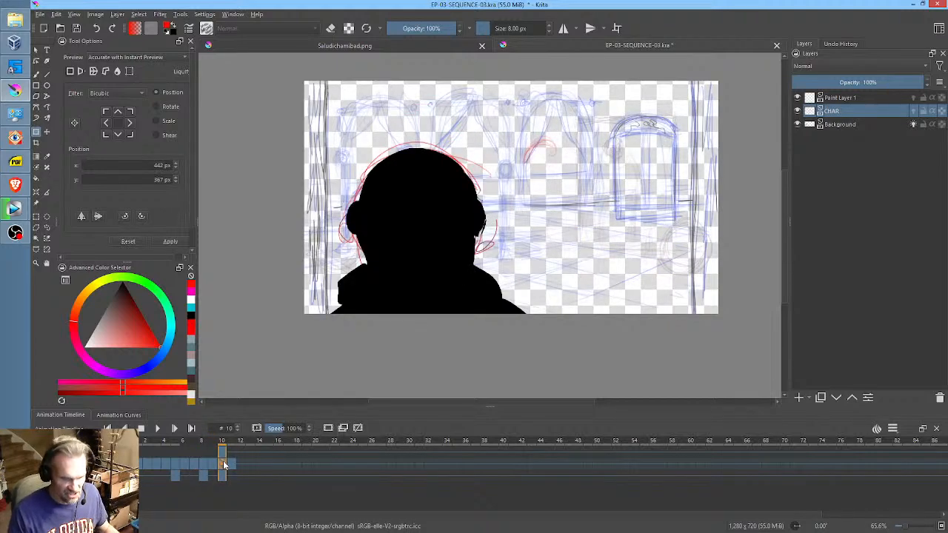
key("Right")
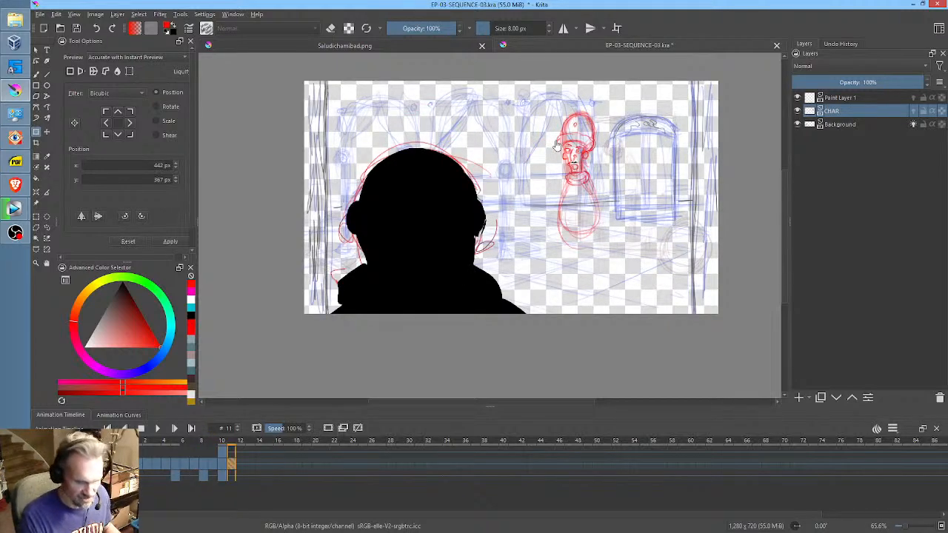
key("Left")
key("b")
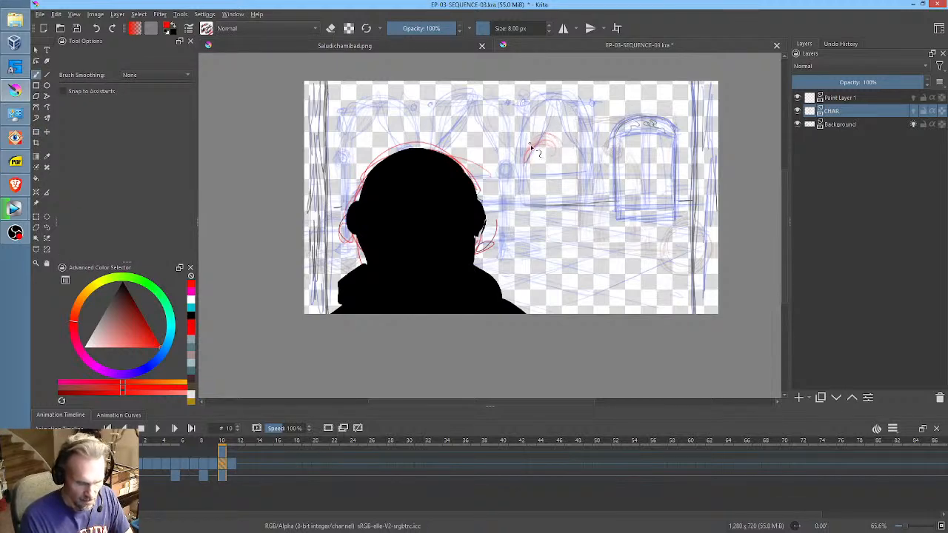
key("Left")
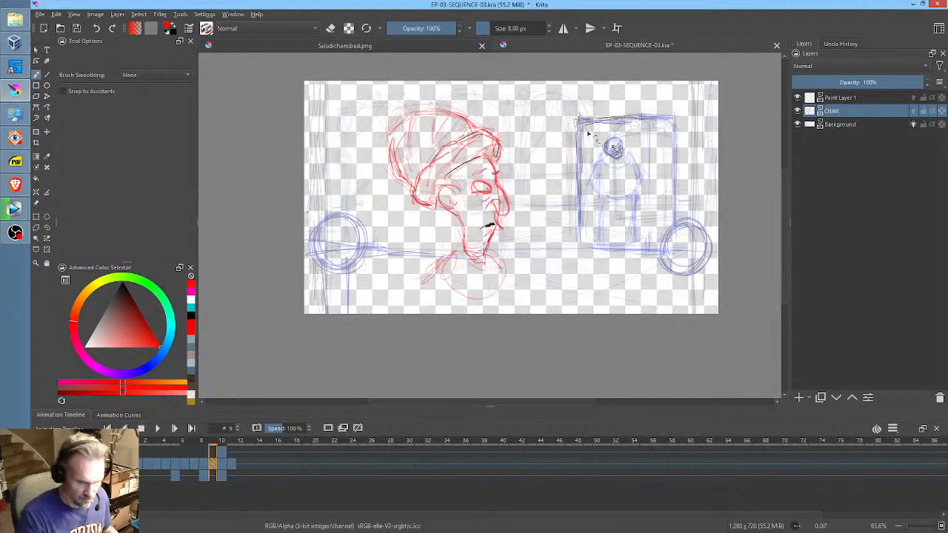
key("Right")
key("Right")
key("Left")
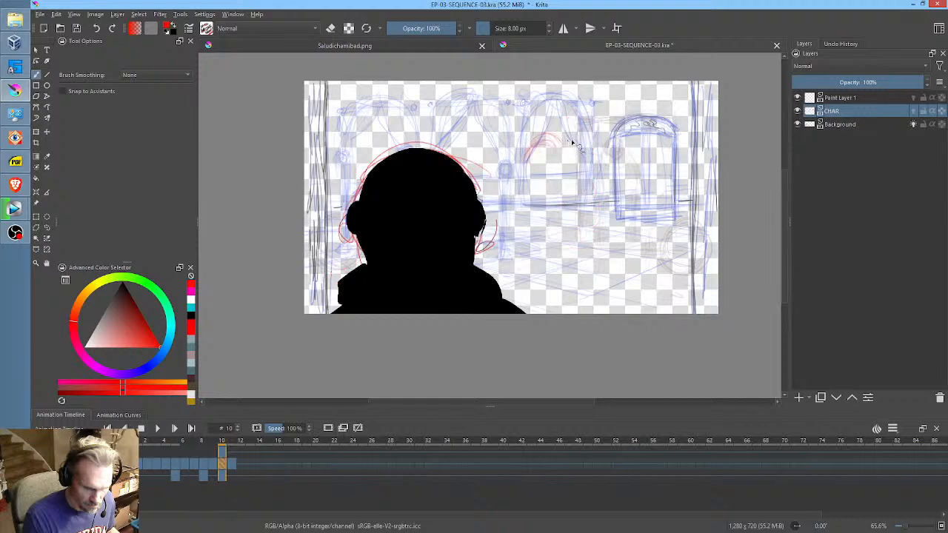
key("Right")
key("Left")
key("Right")
key("Left")
key("Left")
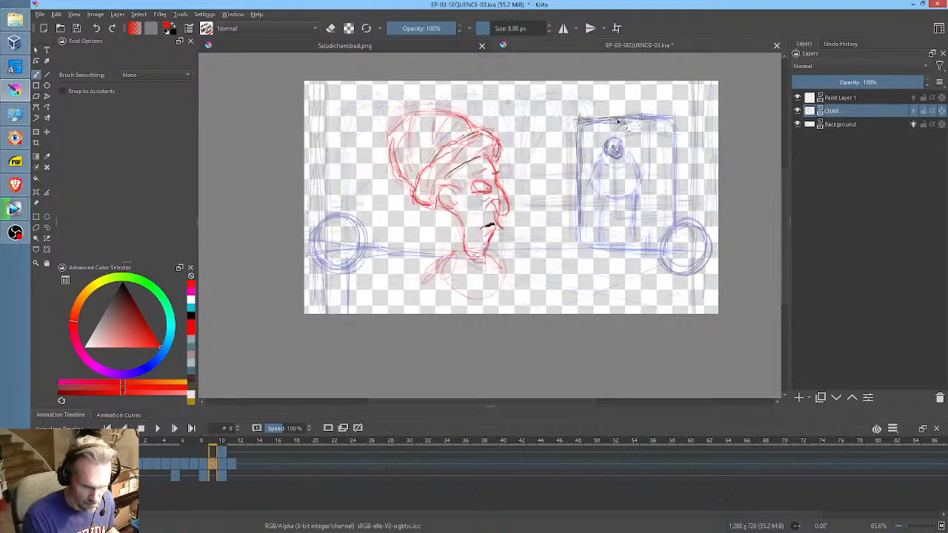
key("Left")
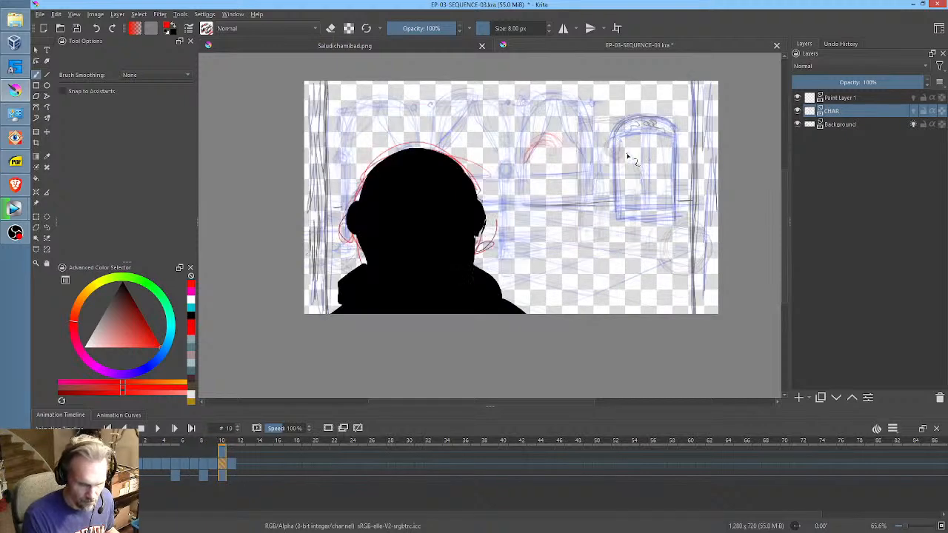
key("Right")
key("Right")
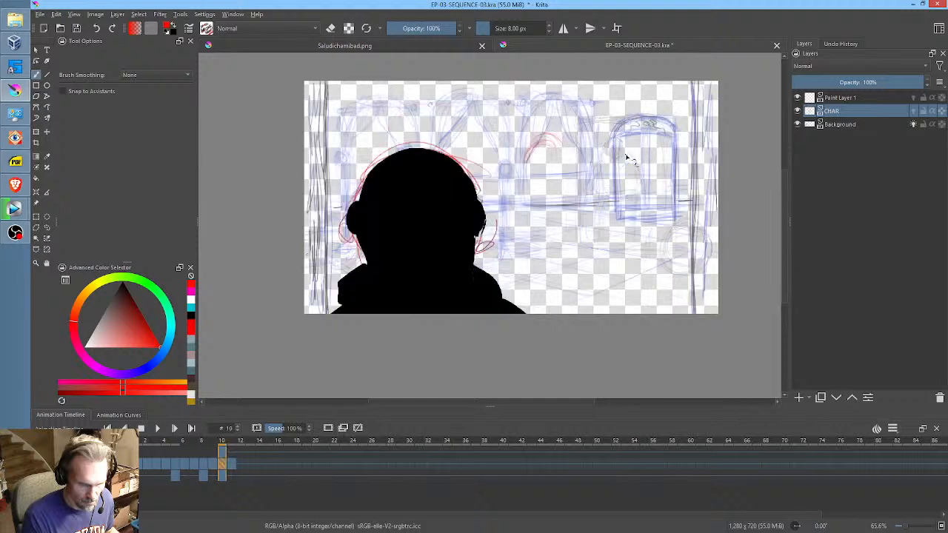
key("Right")
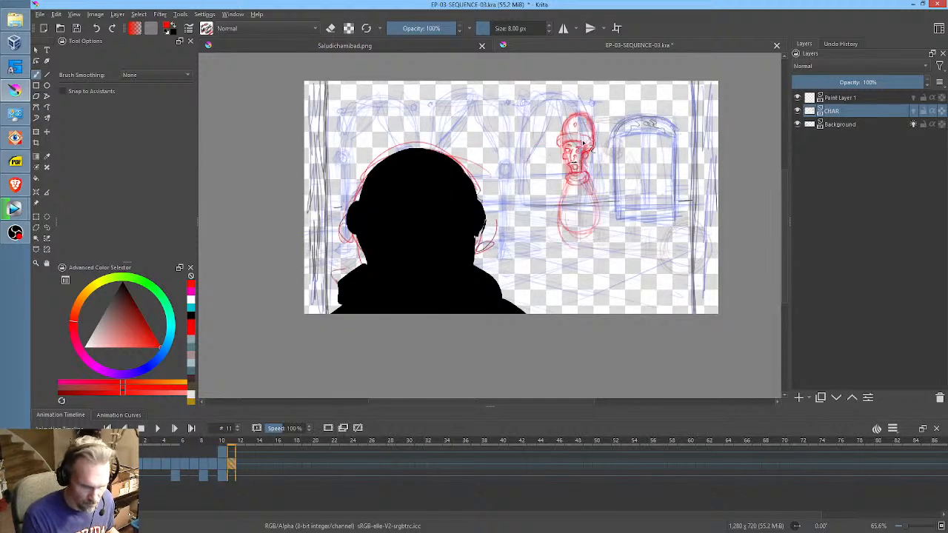
key("Left")
mouse_move(569, 137)
left_mouse_down()
mouse_move(537, 128)
mouse_move(563, 127)
mouse_move(572, 95)
mouse_move(564, 131)
mouse_move(528, 143)
mouse_move(570, 127)
mouse_move(529, 133)
mouse_move(557, 122)
mouse_move(535, 134)
mouse_move(563, 128)
left_mouse_up()
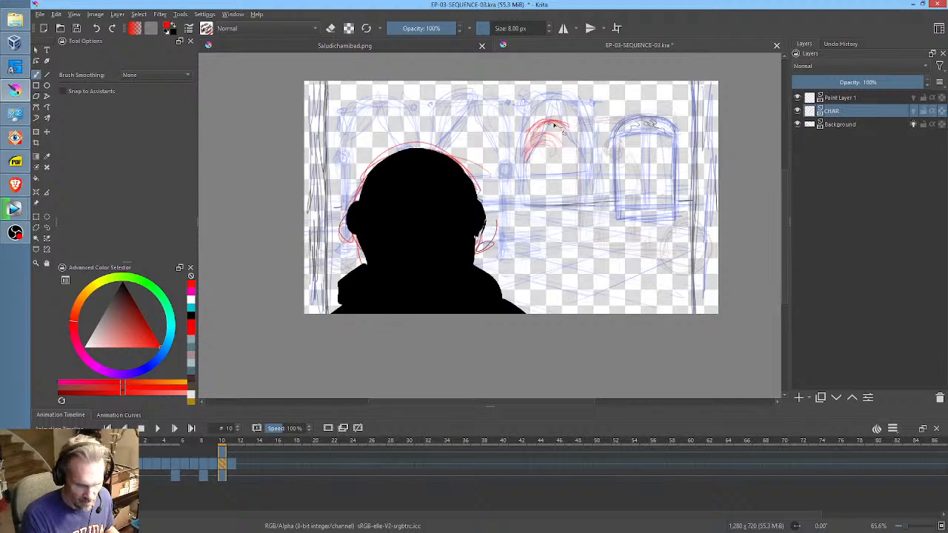
key("Left")
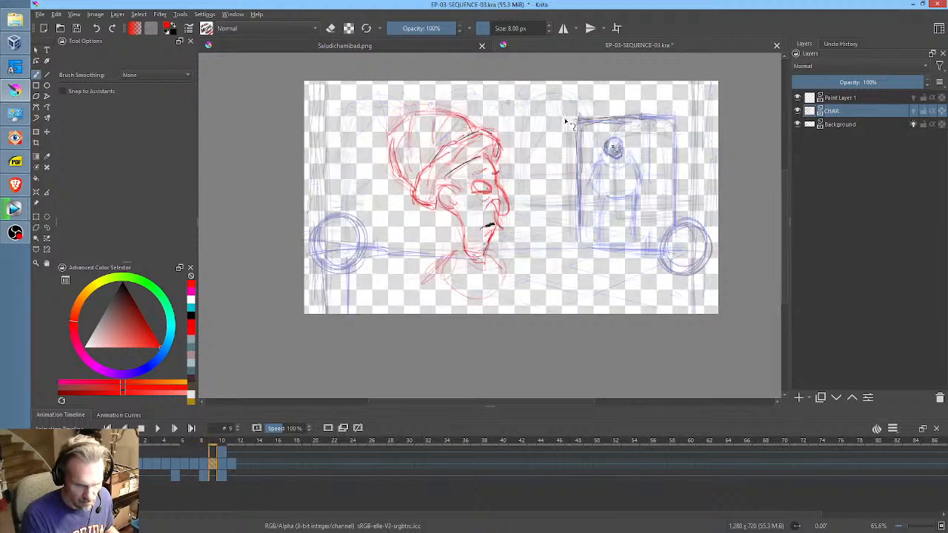
key("Right")
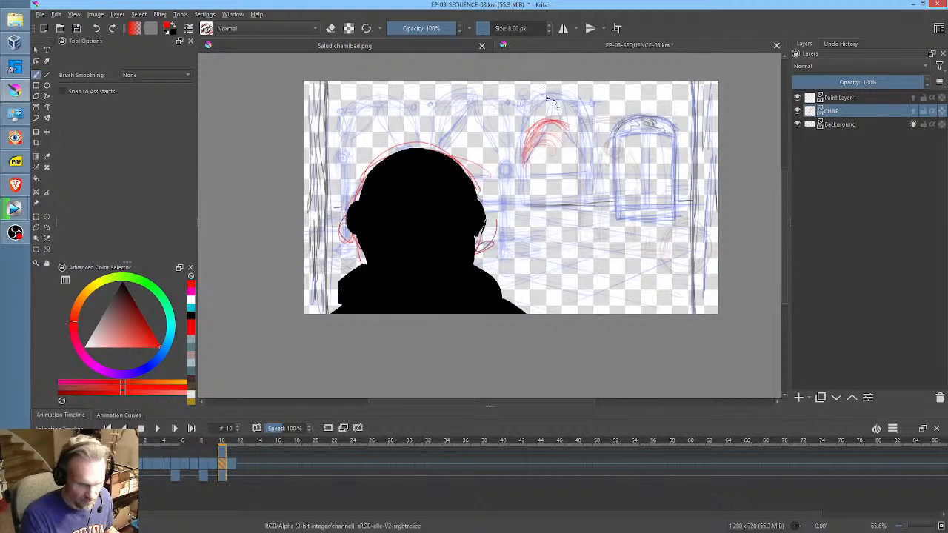
mouse_move(555, 154)
left_mouse_down()
mouse_move(616, 112)
mouse_move(511, 117)
left_mouse_up()
key("ctrl+z")
key("ctrl+z")
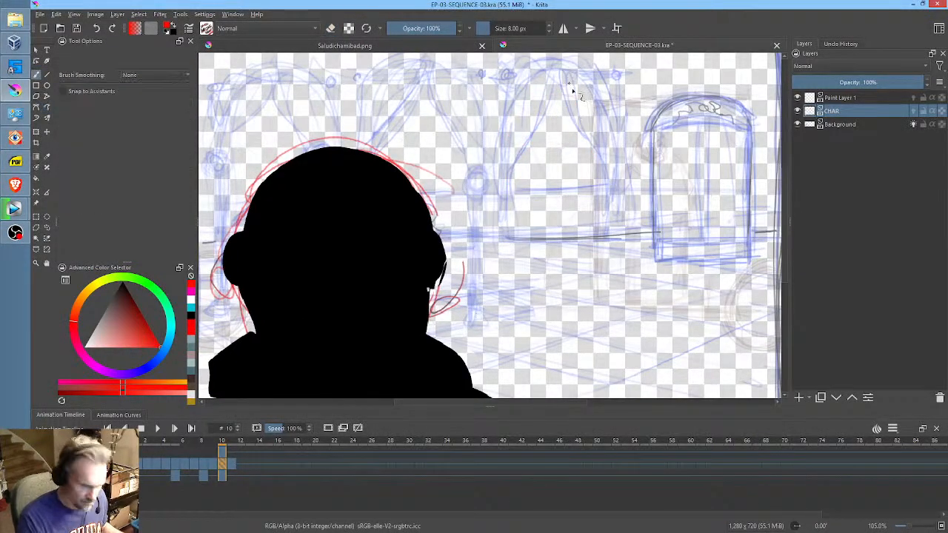
- Sketch a red outline of a narrow head with a tall rounded crown inside the arched window on CHAR frame 10, comparing with frame 9
mouse_move(584, 106)
left_mouse_down()
mouse_move(533, 129)
mouse_move(553, 88)
mouse_move(523, 126)
left_mouse_up()
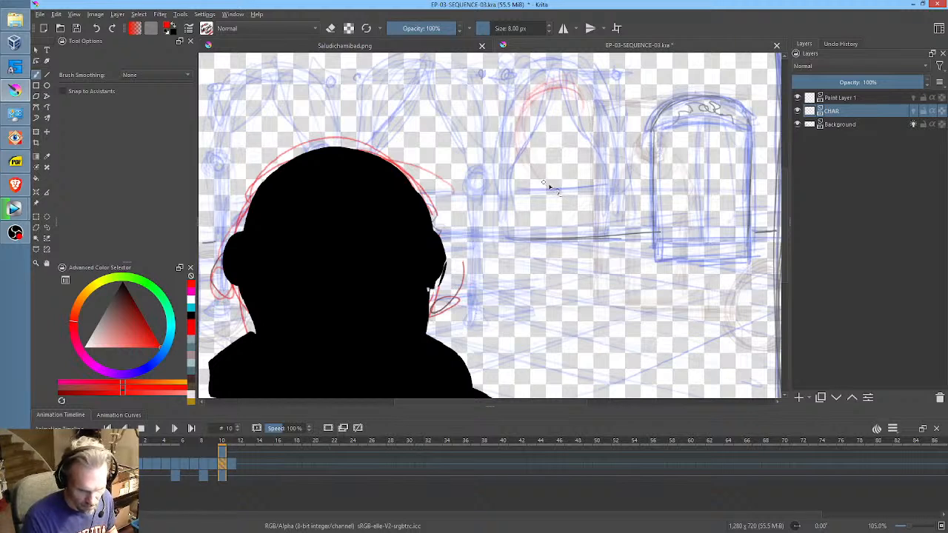
mouse_move(567, 170)
left_mouse_down()
mouse_move(582, 128)
mouse_move(548, 92)
mouse_move(578, 110)
mouse_move(524, 124)
mouse_move(543, 91)
mouse_move(531, 162)
mouse_move(523, 146)
mouse_move(556, 190)
left_mouse_up()
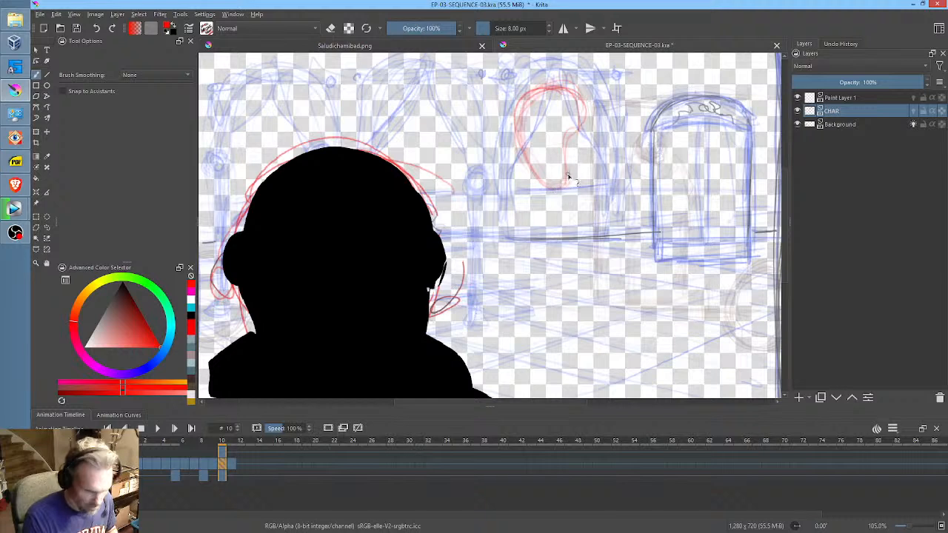
key("Left")
key("Right")
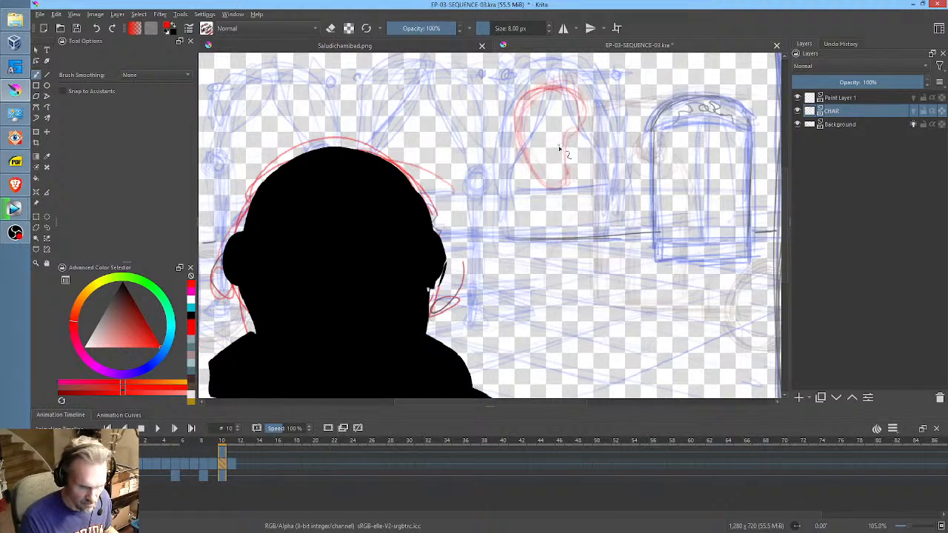
- Sketch the eyes, eyebrows, nose, mouth and ear on the small head in CHAR frame 10
mouse_move(524, 131)
left_mouse_down()
mouse_move(534, 169)
mouse_move(585, 93)
mouse_move(542, 108)
mouse_move(532, 163)
mouse_move(539, 174)
mouse_move(569, 172)
mouse_move(554, 148)
mouse_move(562, 151)
left_mouse_up()
key("Left")
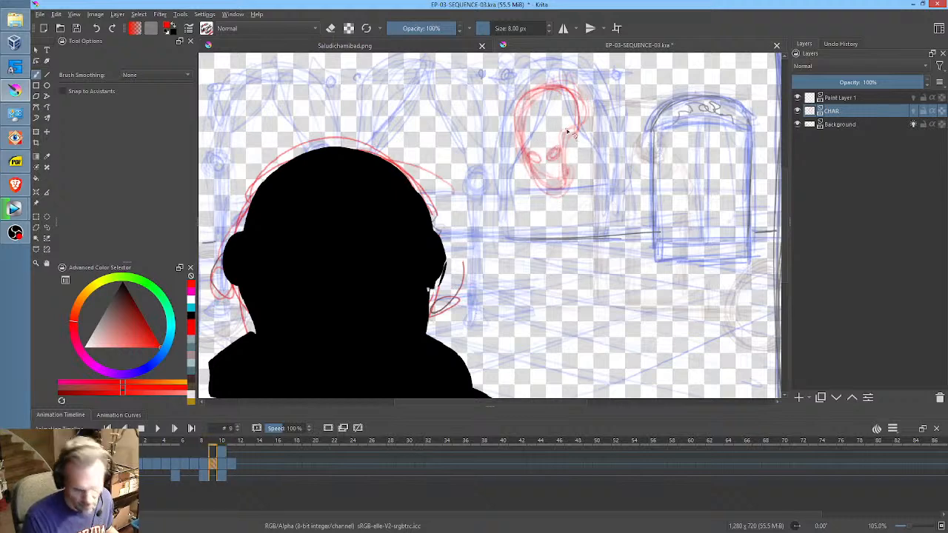
key("Right")
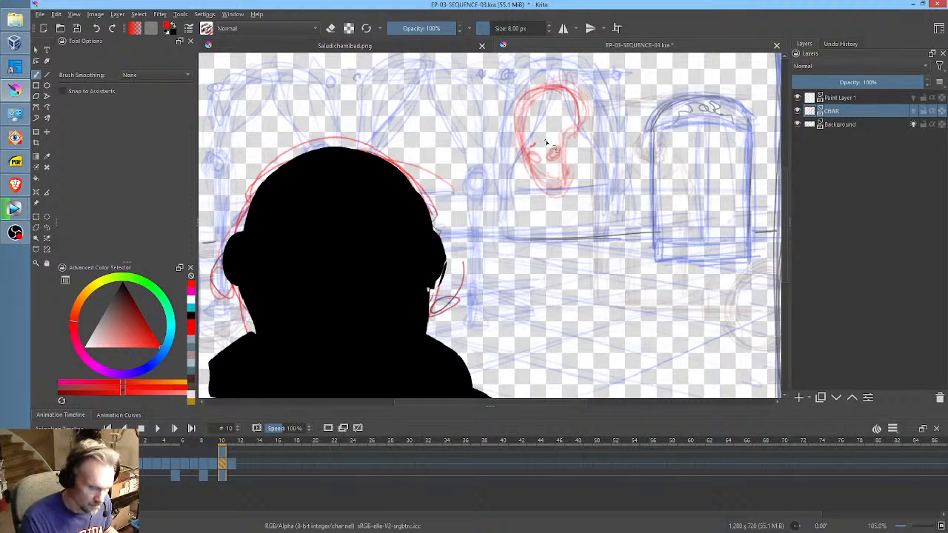
mouse_move(543, 172)
left_mouse_down()
mouse_move(557, 190)
mouse_move(543, 178)
left_mouse_up()
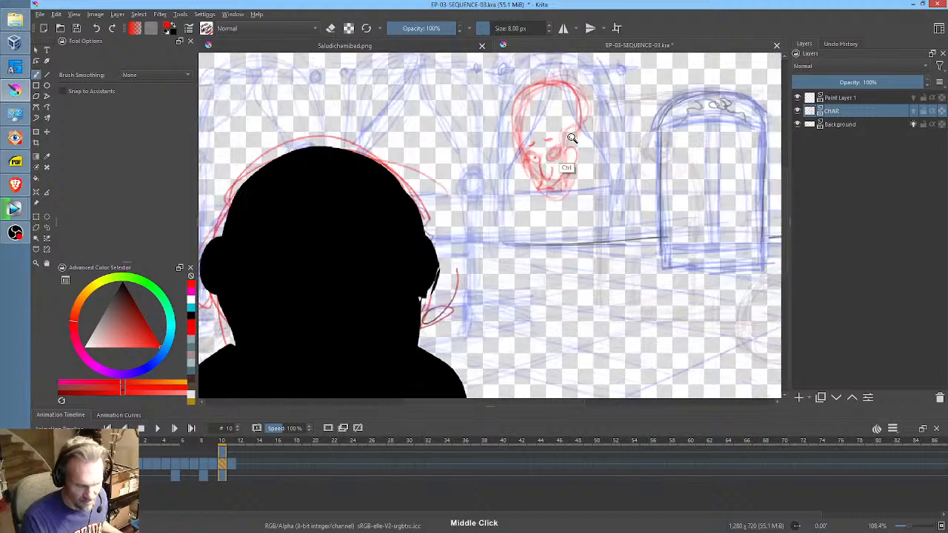
- Draw the hat's brim, crown contour and small round mark on the frame 10 head, and add a thin black moustache
scroll(581, 152, "up", 3)
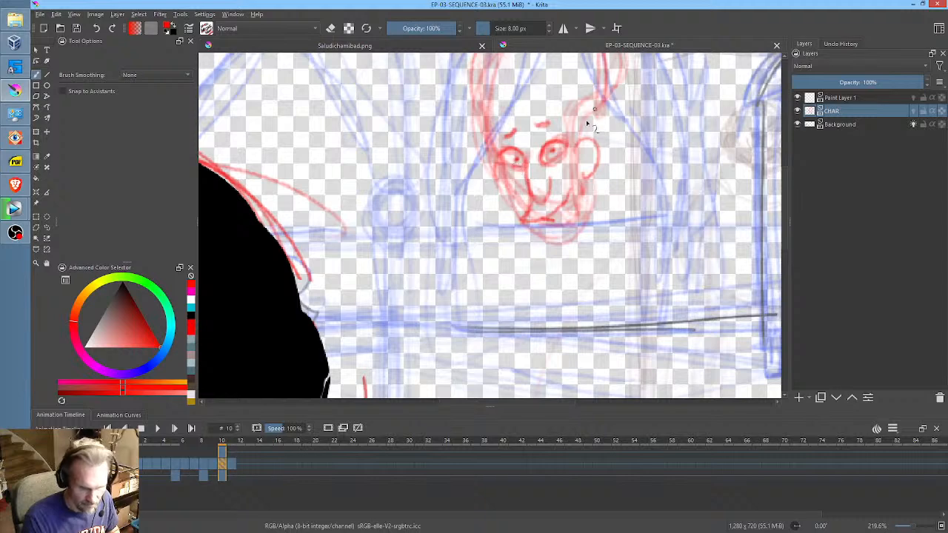
mouse_move(579, 154)
left_mouse_down()
mouse_move(584, 127)
mouse_move(607, 222)
mouse_move(519, 198)
mouse_move(489, 239)
mouse_move(468, 208)
mouse_move(551, 168)
left_mouse_up()
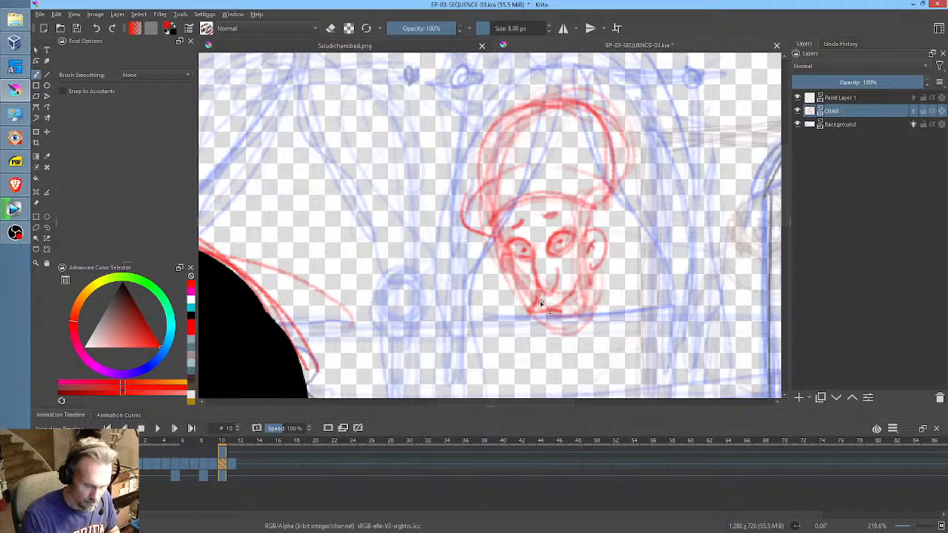
left_click_drag(541, 304, 570, 291)
mouse_move(565, 185)
left_mouse_down()
mouse_move(540, 161)
mouse_move(619, 215)
mouse_move(628, 173)
mouse_move(582, 110)
mouse_move(504, 156)
left_mouse_up()
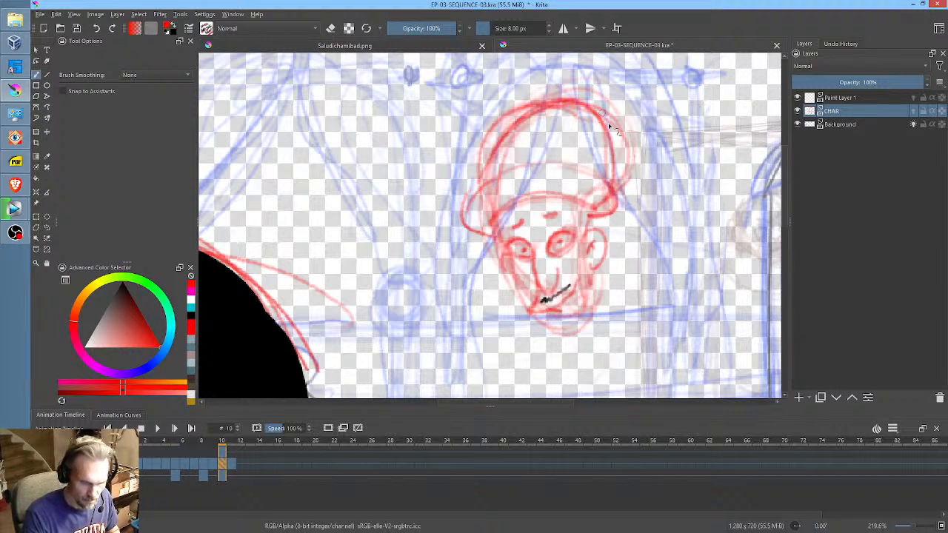
mouse_move(519, 111)
left_mouse_down()
mouse_move(619, 137)
mouse_move(592, 200)
left_mouse_up()
left_click_drag(534, 133, 535, 145)
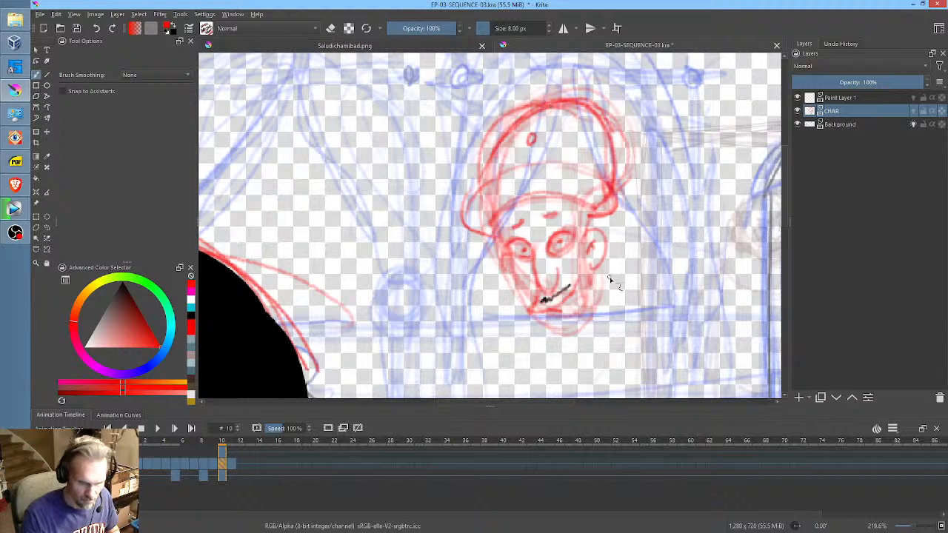
- Draw the jaw, ears, neck and rounded collar of the frame 10 character, and reinforce the hat's lines
mouse_move(563, 315)
left_mouse_down()
mouse_move(565, 338)
mouse_move(554, 328)
mouse_move(583, 327)
mouse_move(602, 311)
left_mouse_up()
left_click_drag(589, 277, 600, 265)
mouse_move(530, 280)
left_mouse_down()
mouse_move(510, 249)
mouse_move(524, 285)
mouse_move(508, 264)
mouse_move(513, 278)
mouse_move(585, 284)
mouse_move(581, 338)
mouse_move(554, 324)
mouse_move(561, 364)
mouse_move(544, 326)
mouse_move(602, 353)
mouse_move(568, 367)
mouse_move(601, 298)
mouse_move(587, 361)
mouse_move(611, 302)
mouse_move(619, 352)
mouse_move(635, 334)
mouse_move(565, 337)
mouse_move(581, 379)
mouse_move(613, 296)
mouse_move(551, 374)
left_mouse_up()
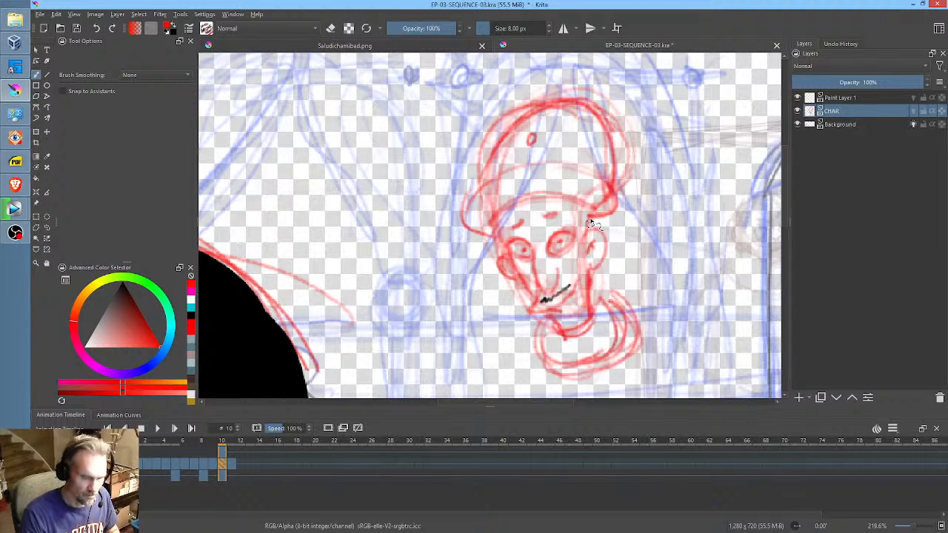
mouse_move(592, 224)
left_mouse_down()
mouse_move(598, 194)
mouse_move(504, 210)
mouse_move(589, 185)
mouse_move(482, 198)
mouse_move(603, 152)
mouse_move(585, 98)
left_mouse_up()
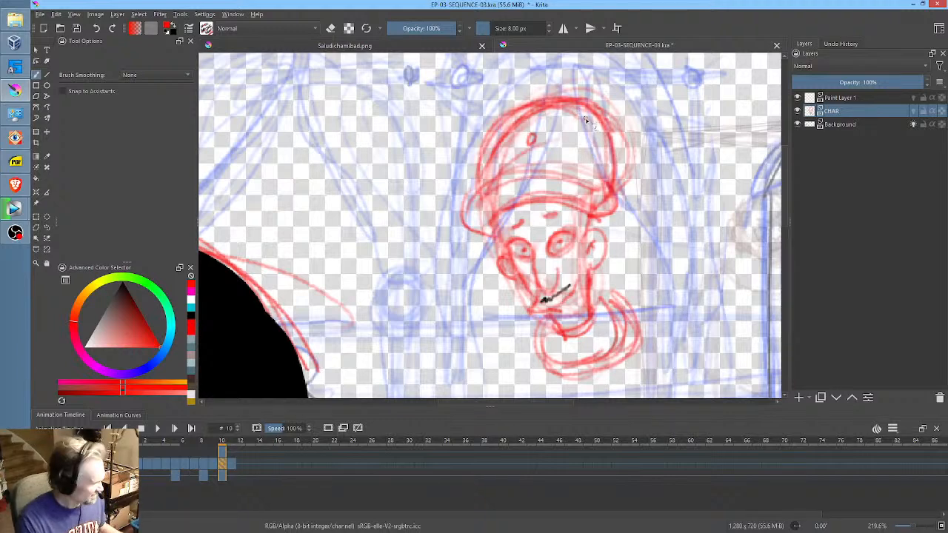
- Liquify the hat on the frame 10 head to lower and reshape its crown
key("ctrl+t")
right_click(586, 125)
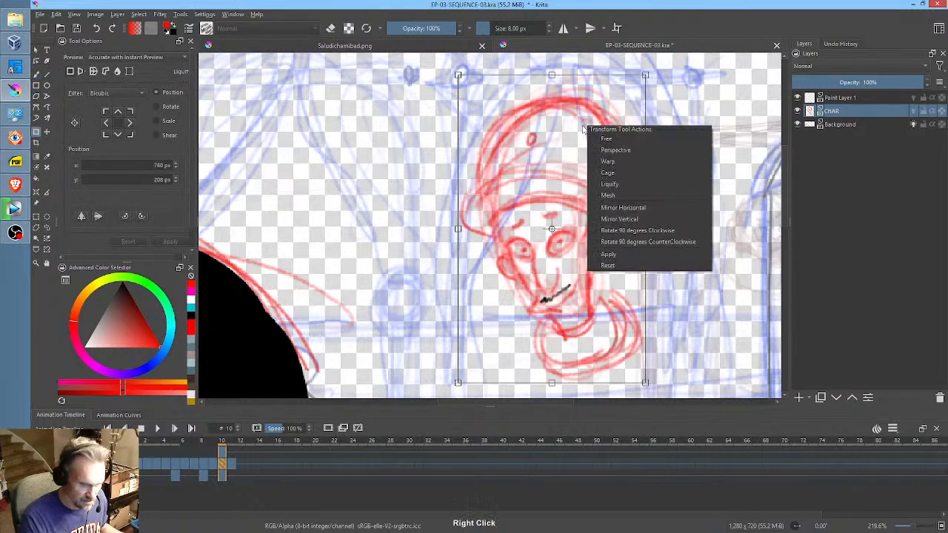
left_click(631, 184)
mouse_move(554, 137)
left_mouse_down()
mouse_move(519, 129)
mouse_move(611, 113)
mouse_move(508, 122)
mouse_move(622, 152)
mouse_move(628, 130)
mouse_move(595, 146)
left_mouse_up()
key("b")
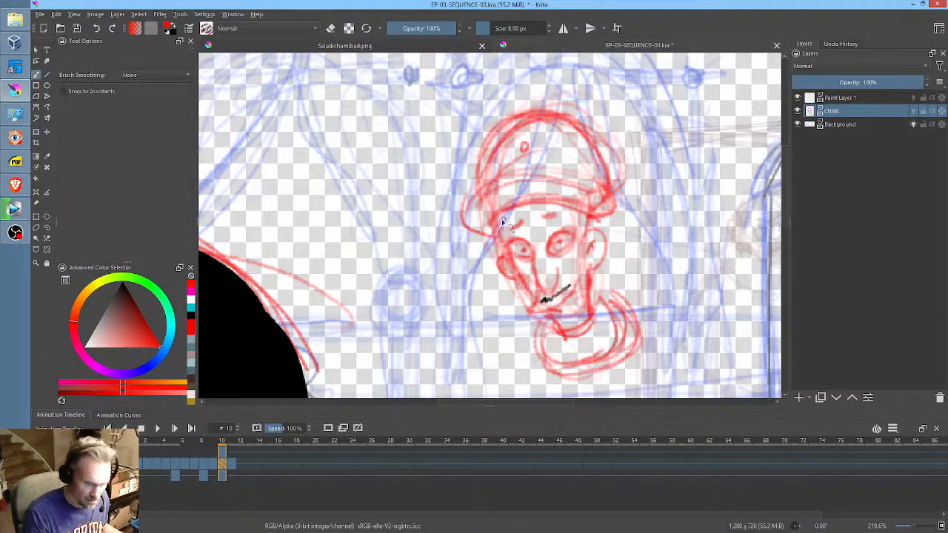
- Reinforce the hat brim, ears and cheek lines of the frame 10 head with darker red strokes
mouse_move(585, 183)
left_mouse_down()
mouse_move(483, 201)
mouse_move(584, 194)
mouse_move(489, 188)
mouse_move(592, 181)
mouse_move(605, 191)
mouse_move(526, 176)
mouse_move(484, 189)
mouse_move(471, 217)
mouse_move(573, 196)
mouse_move(613, 198)
mouse_move(617, 190)
mouse_move(585, 234)
mouse_move(592, 258)
left_mouse_up()
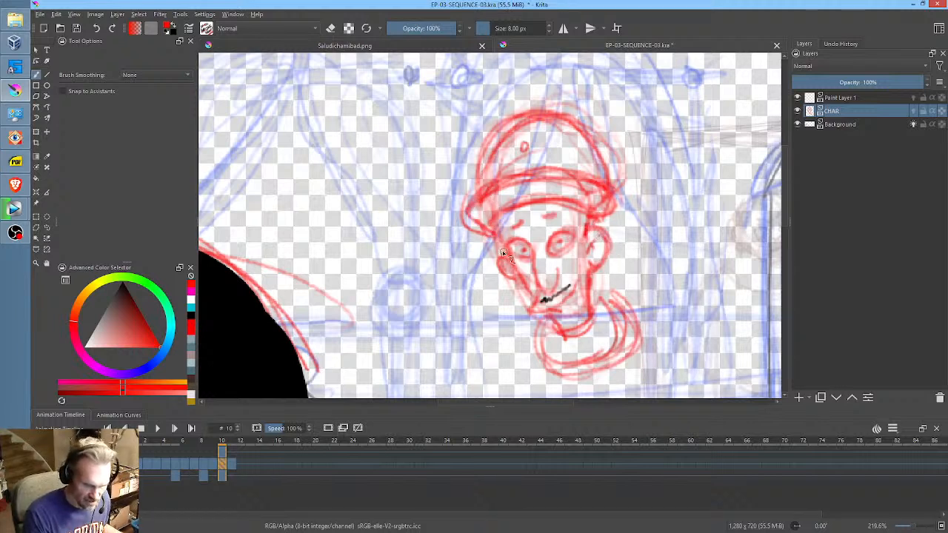
left_click_drag(496, 240, 523, 294)
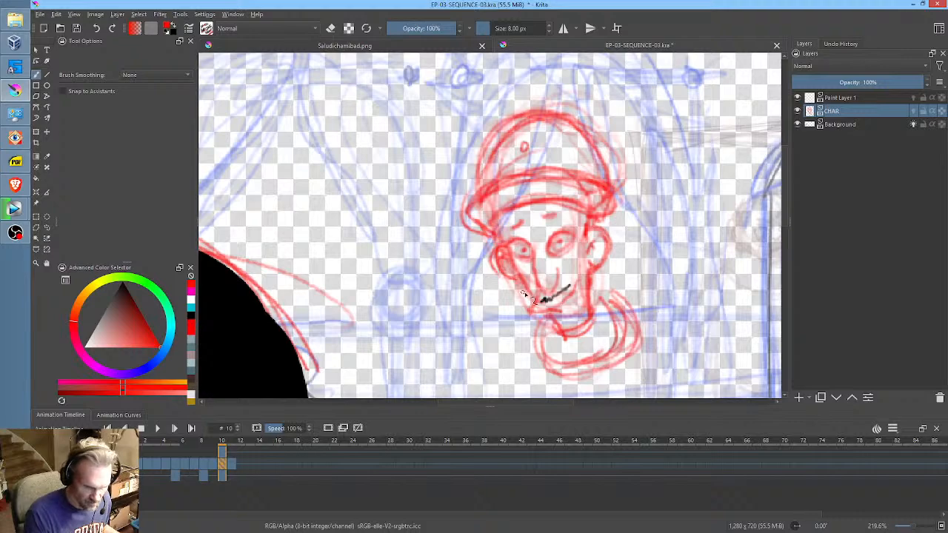
left_click_drag(640, 271, 645, 155)
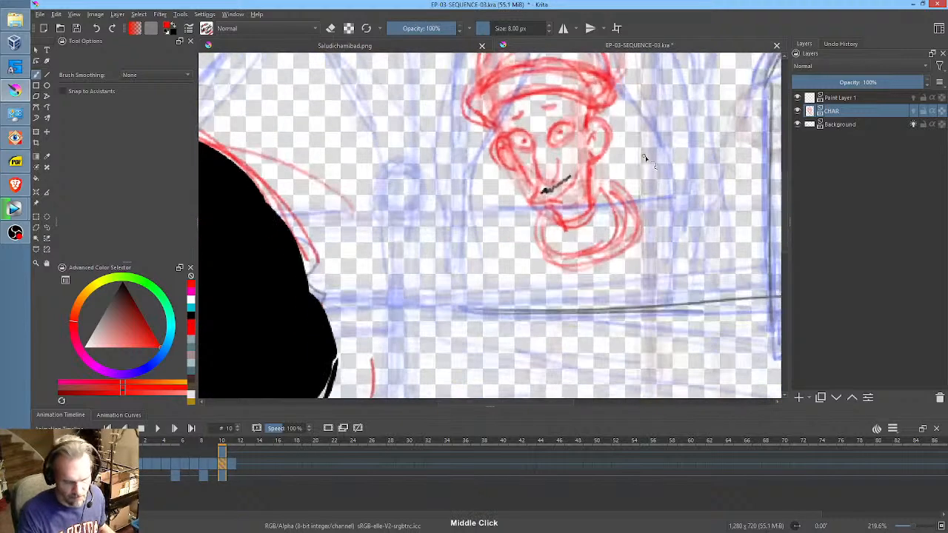
- Sketch the rounded torso, the bent arm and the flared tunic skirt below the frame 10 character's collar in red
scroll(642, 196, "down", 4)
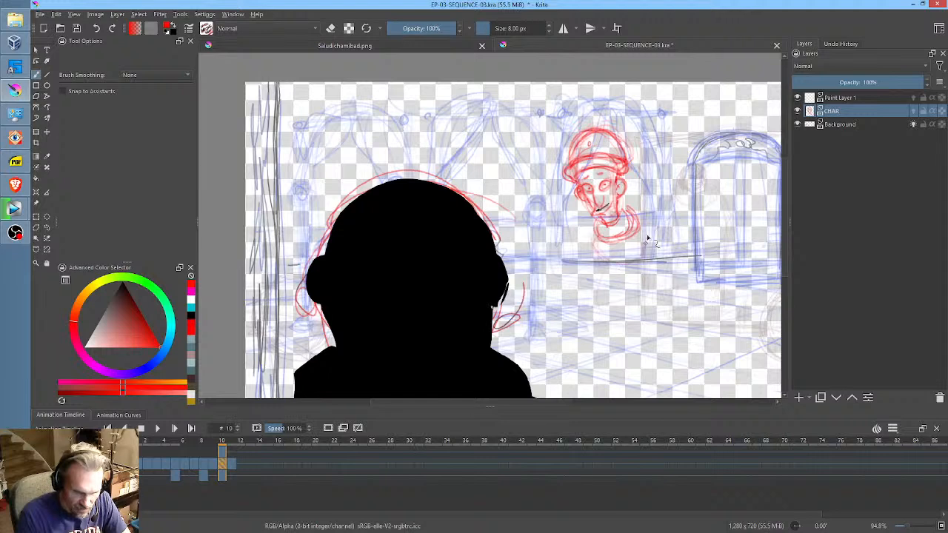
mouse_move(614, 286)
left_mouse_down()
mouse_move(593, 254)
mouse_move(640, 294)
mouse_move(611, 300)
mouse_move(653, 237)
mouse_move(599, 302)
mouse_move(636, 224)
left_mouse_up()
mouse_move(595, 296)
left_mouse_down()
mouse_move(645, 259)
mouse_move(633, 311)
mouse_move(590, 282)
left_mouse_up()
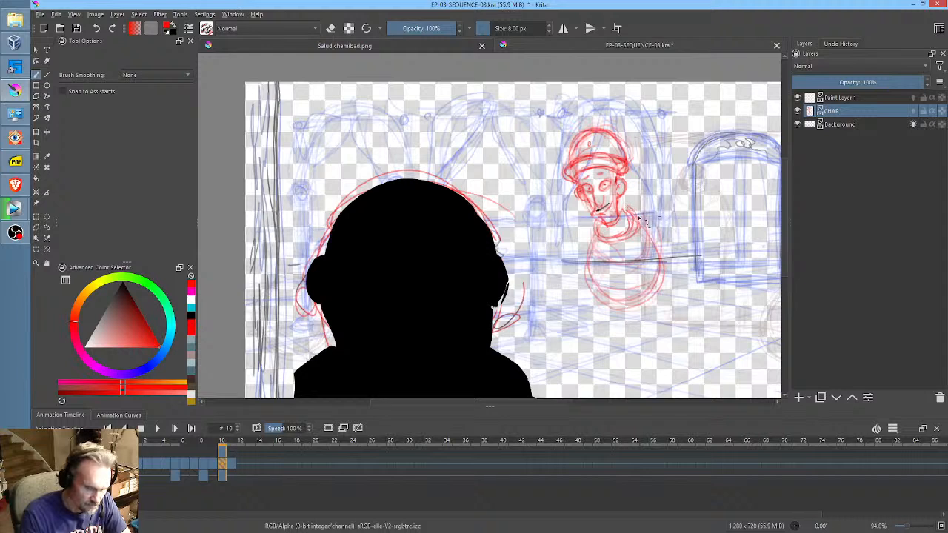
mouse_move(649, 225)
left_mouse_down()
mouse_move(677, 250)
mouse_move(678, 275)
left_mouse_up()
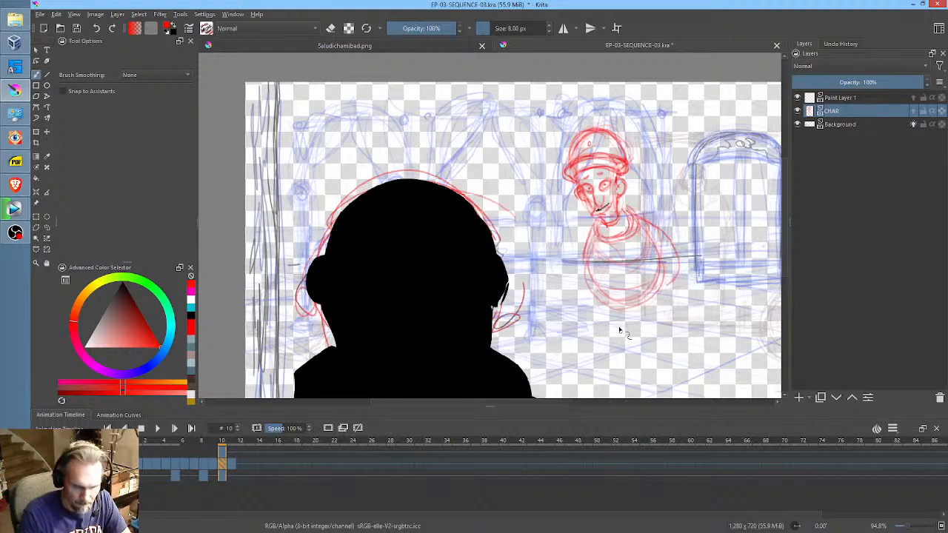
mouse_move(601, 296)
left_mouse_down()
mouse_move(657, 299)
mouse_move(603, 312)
mouse_move(598, 306)
mouse_move(657, 301)
mouse_move(593, 299)
mouse_move(591, 332)
mouse_move(586, 323)
mouse_move(670, 316)
mouse_move(642, 328)
mouse_move(676, 311)
left_mouse_up()
- Erase the crown of the frame 10 character's hat and redraw it taller above the brim
mouse_move(580, 148)
left_mouse_down()
mouse_move(557, 63)
mouse_move(548, 111)
left_mouse_up()
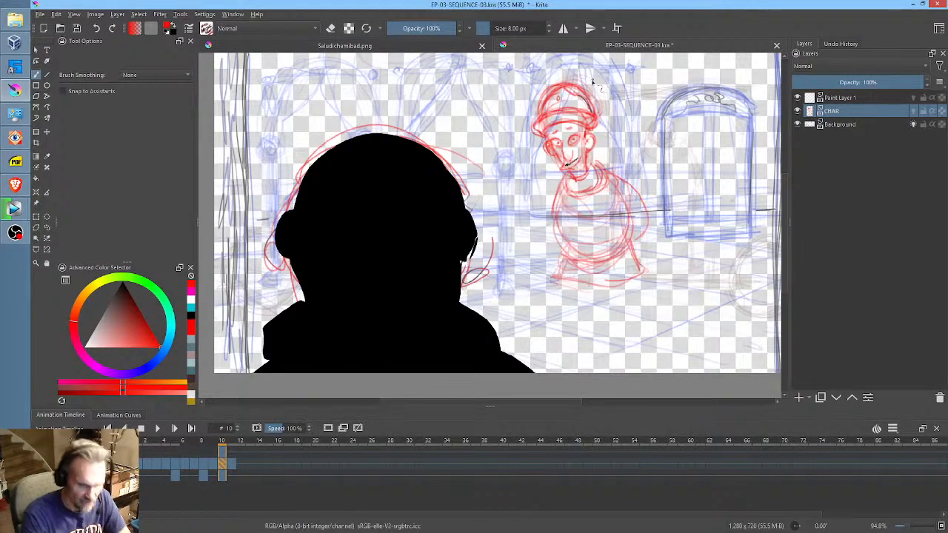
mouse_move(569, 74)
left_mouse_down()
mouse_move(589, 92)
mouse_move(564, 84)
left_mouse_up()
left_click_drag(569, 76, 562, 85)
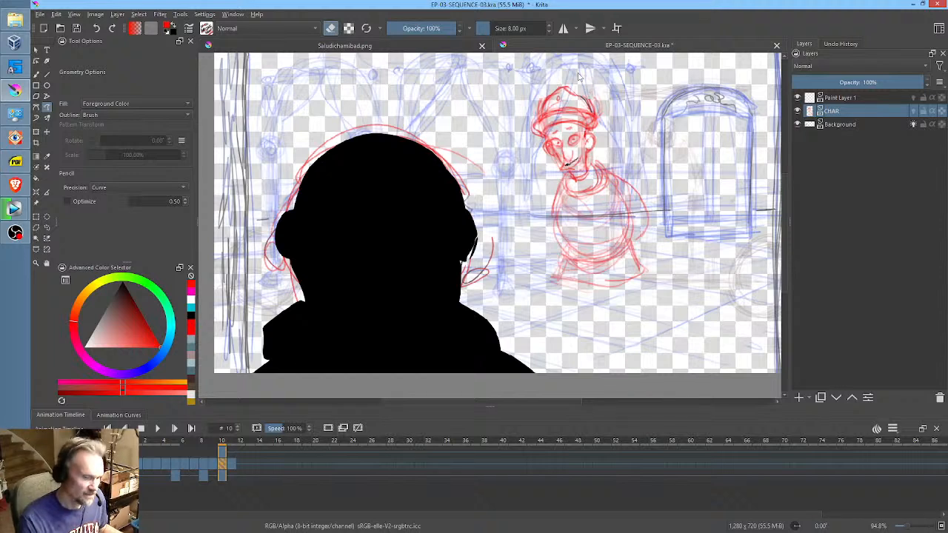
key("b")
key("e")
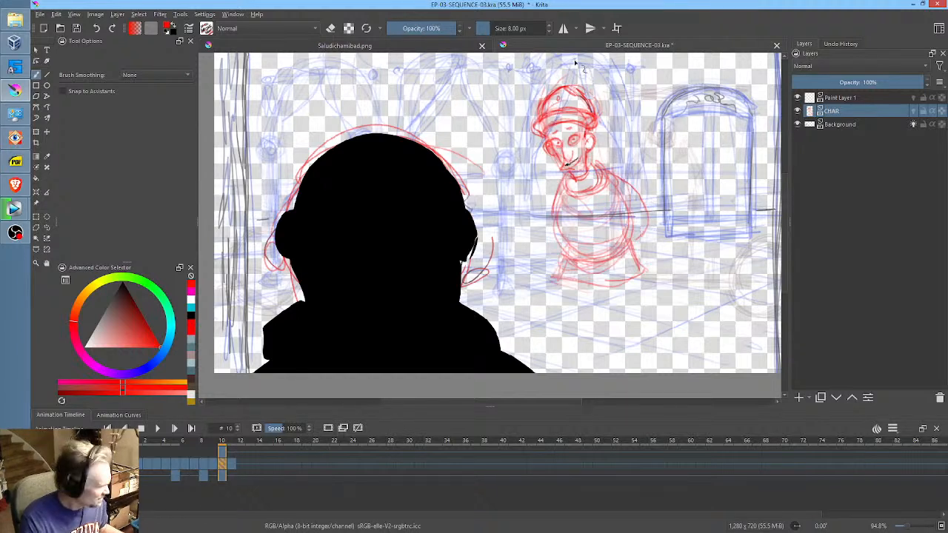
mouse_move(581, 69)
left_mouse_down()
mouse_move(546, 82)
mouse_move(567, 100)
mouse_move(601, 72)
left_mouse_up()
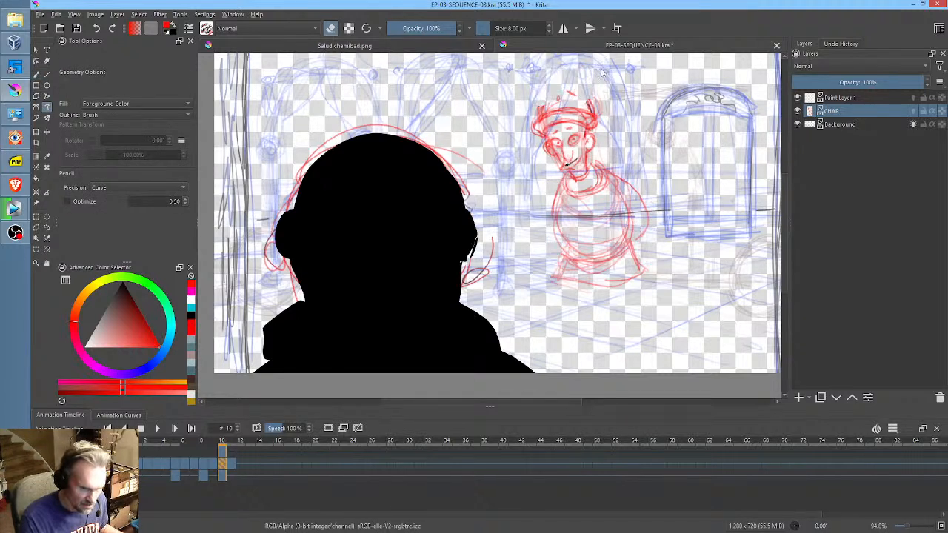
key("b")
key("e")
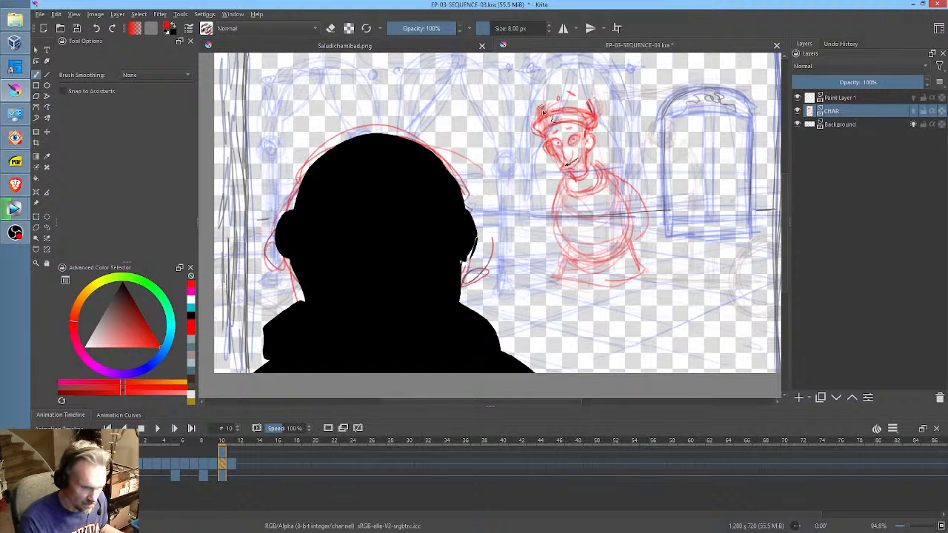
mouse_move(544, 96)
left_mouse_down()
mouse_move(597, 83)
mouse_move(563, 77)
mouse_move(590, 84)
mouse_move(596, 112)
mouse_move(594, 77)
mouse_move(550, 96)
left_mouse_up()
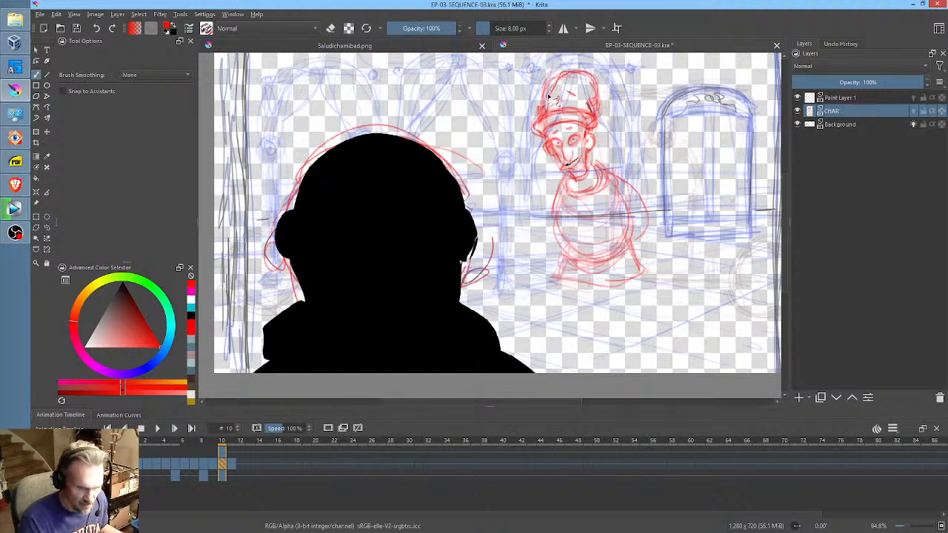
- Sketch two legs from the frame 10 character's tunic hem down to the canvas edge
mouse_move(579, 279)
left_mouse_down()
mouse_move(581, 309)
mouse_move(592, 319)
mouse_move(586, 299)
mouse_move(600, 319)
mouse_move(603, 264)
mouse_move(620, 280)
mouse_move(628, 363)
left_mouse_up()
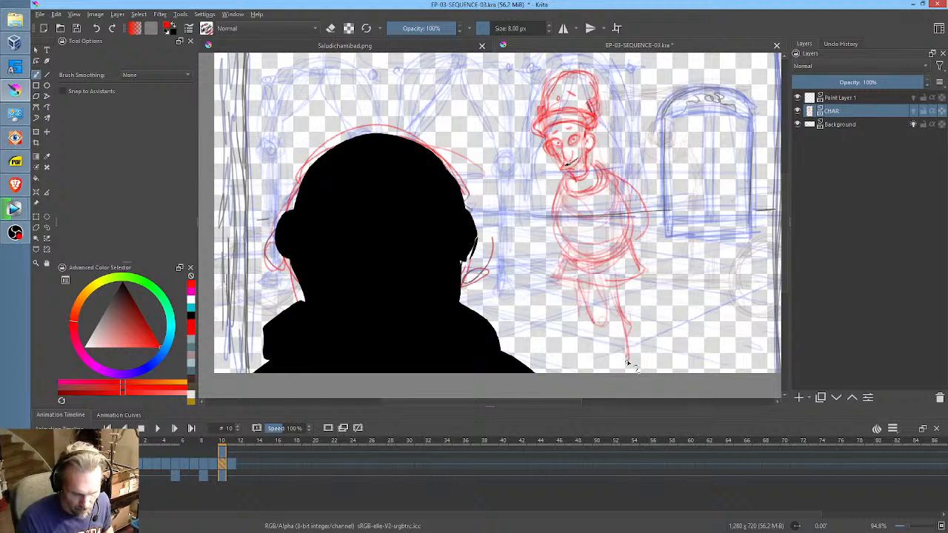
middle_click(585, 300)
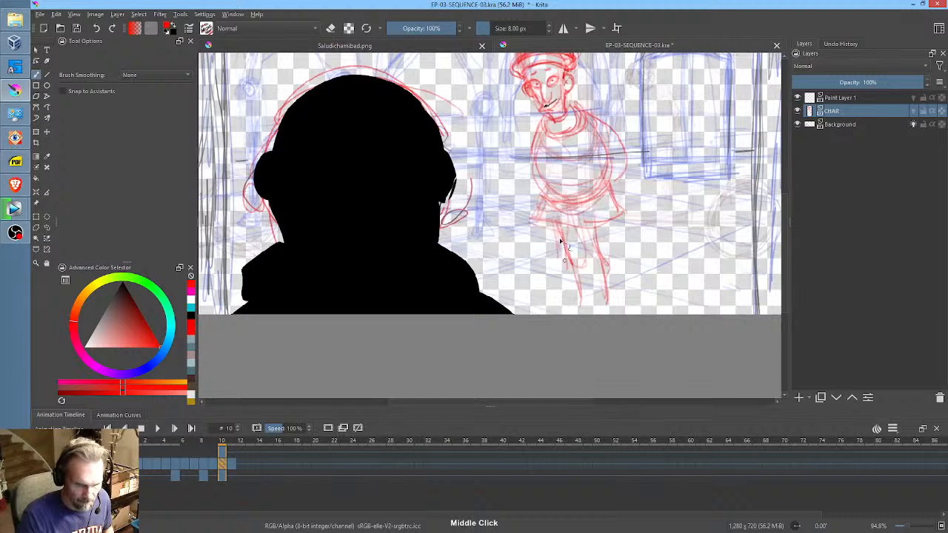
mouse_move(554, 219)
left_mouse_down()
mouse_move(558, 257)
mouse_move(581, 278)
mouse_move(577, 311)
left_mouse_up()
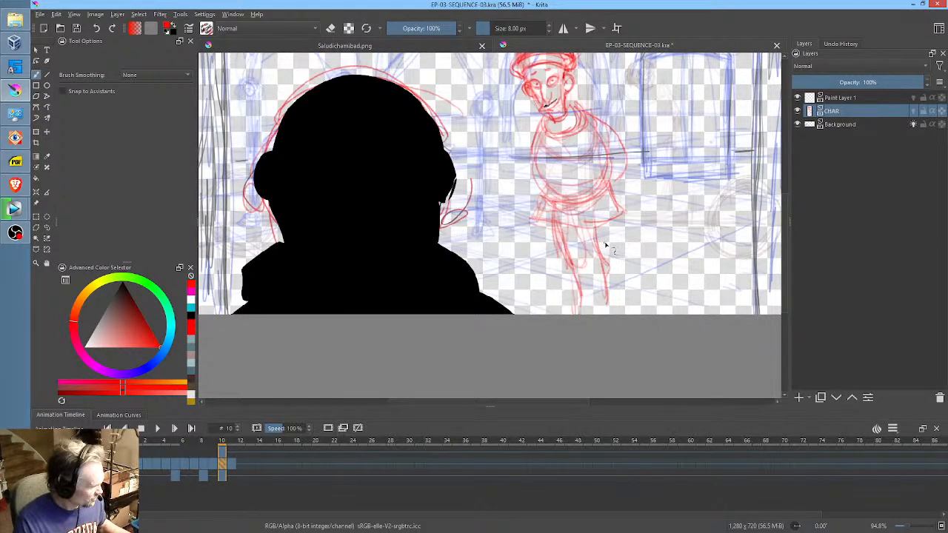
- Erase the frame 10 character's outer leg, redraw it crossing the other one, and add the knee and calf lines
key("f")
key("e")
left_click_drag(612, 238, 609, 310)
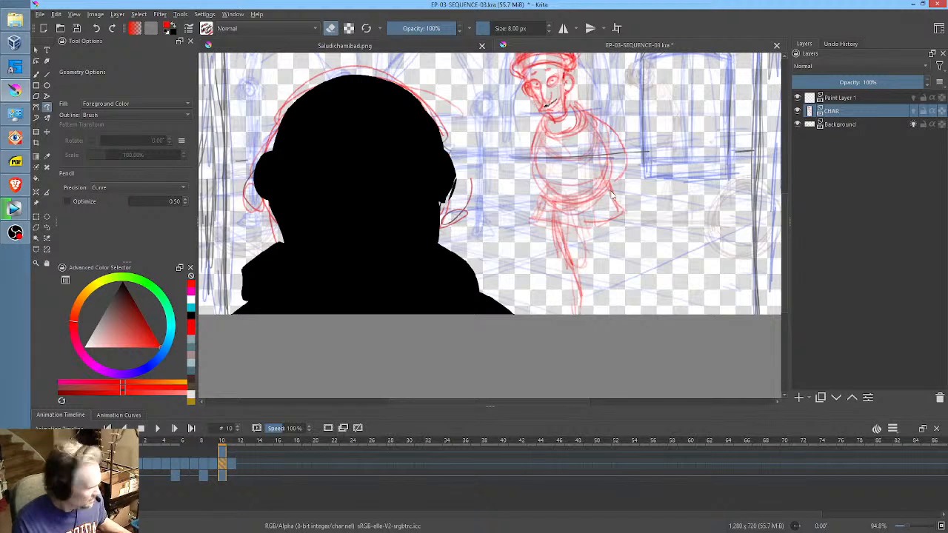
key("b")
key("e")
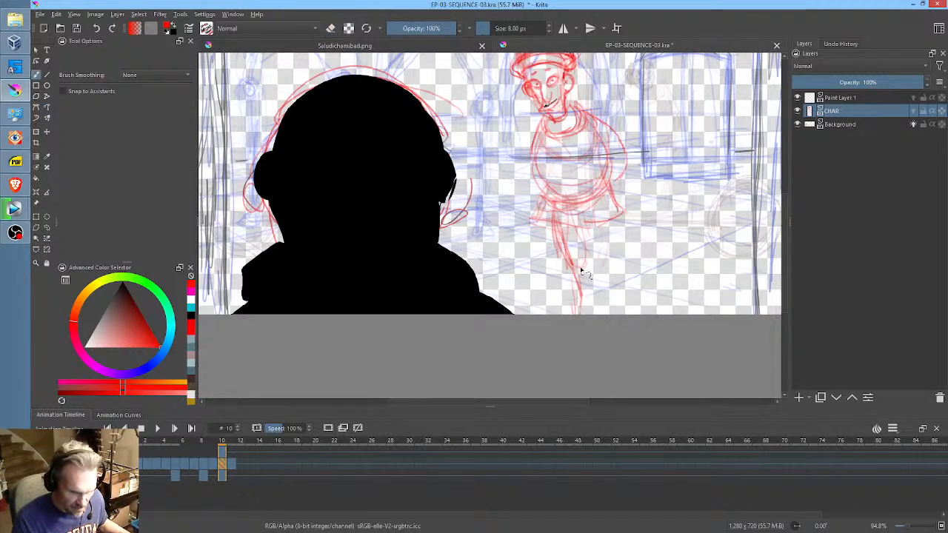
mouse_move(581, 329)
left_mouse_down()
mouse_move(578, 227)
mouse_move(588, 280)
left_mouse_up()
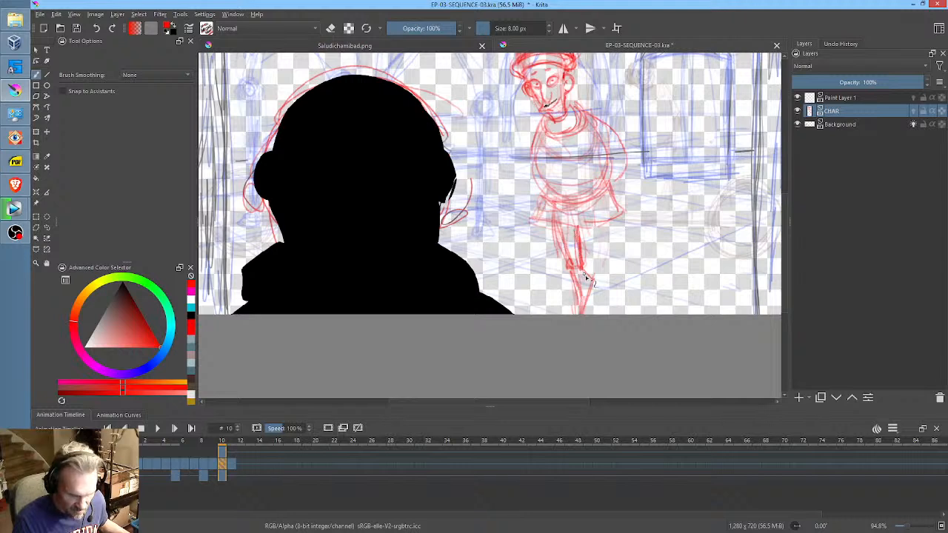
left_click_drag(590, 314, 562, 218)
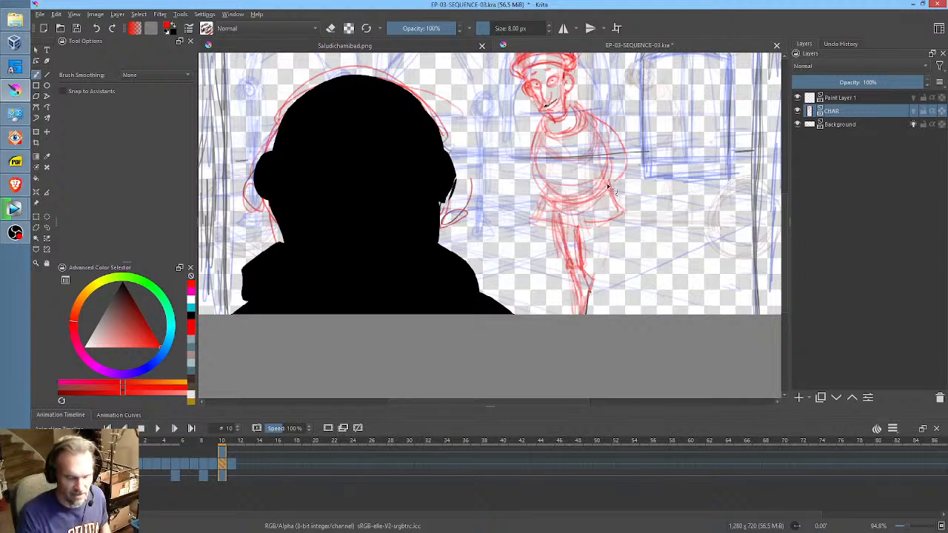
mouse_move(608, 191)
left_mouse_down()
mouse_move(593, 267)
mouse_move(586, 258)
mouse_move(591, 317)
left_mouse_up()
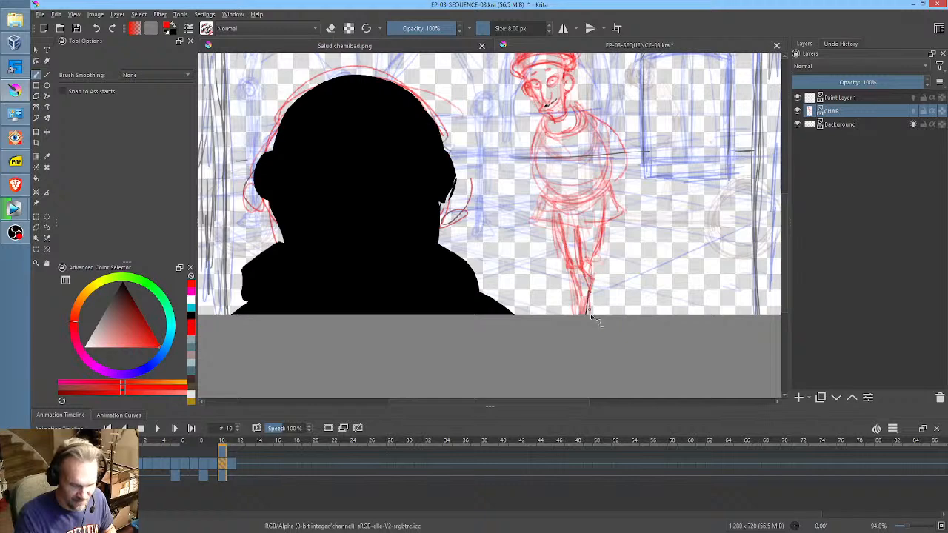
- Mirror the frame 10 character's legs horizontally and move them under the tunic, to about x 812 px, y 646 px
mouse_move(601, 244)
left_mouse_down()
mouse_move(625, 209)
mouse_move(614, 195)
mouse_move(618, 178)
mouse_move(622, 221)
mouse_move(599, 268)
mouse_move(579, 292)
left_mouse_up()
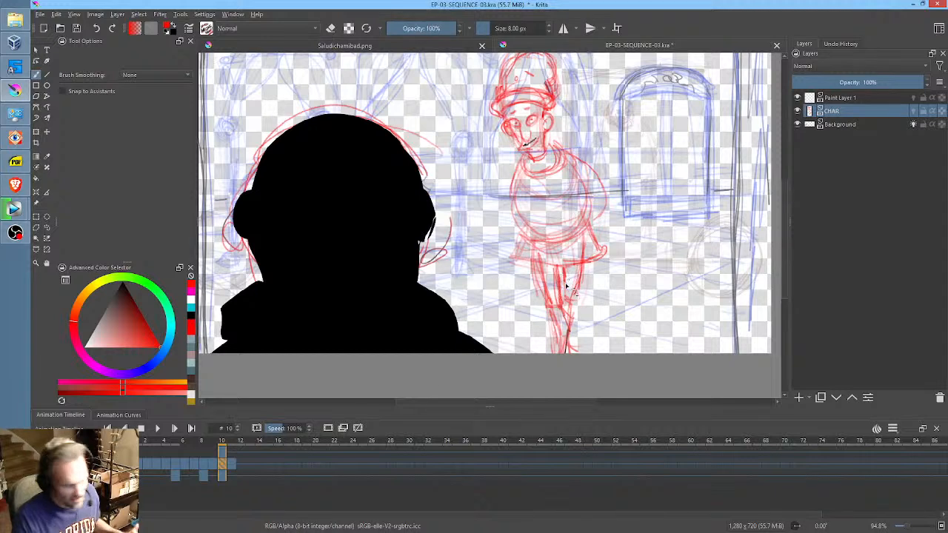
key("shift+q")
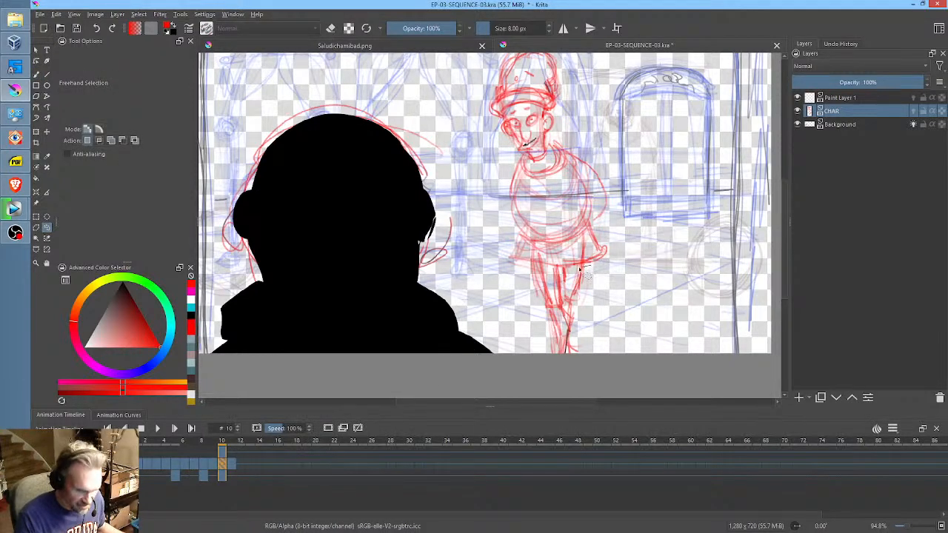
left_click_drag(527, 313, 593, 285)
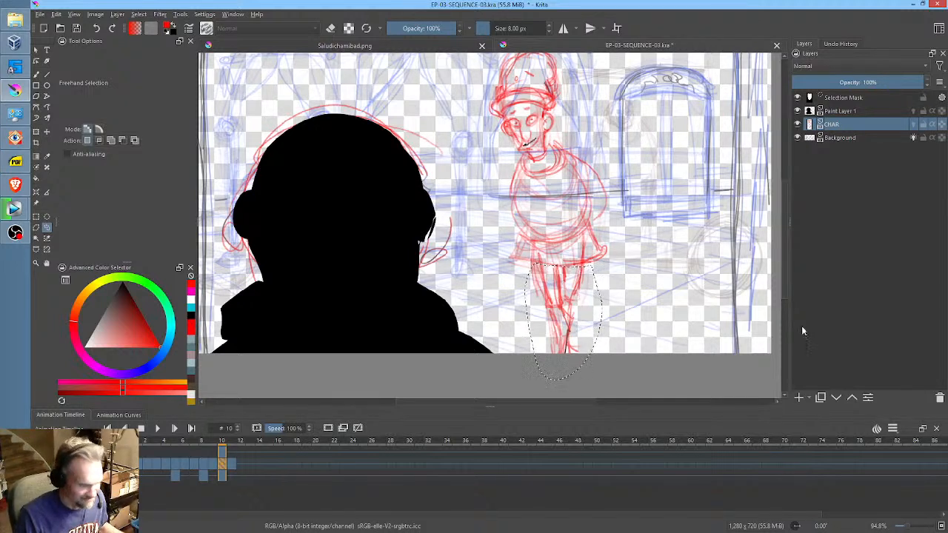
key("ctrl+t")
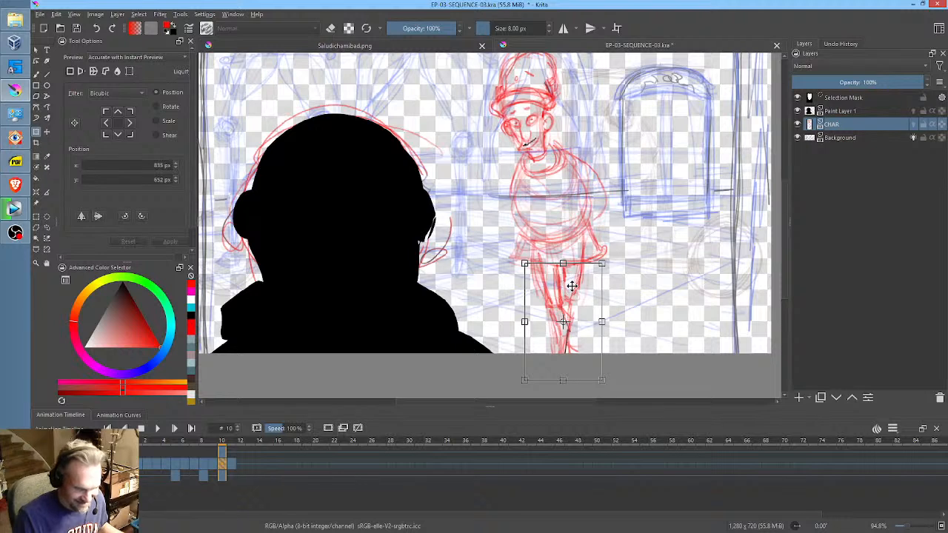
left_click(81, 215)
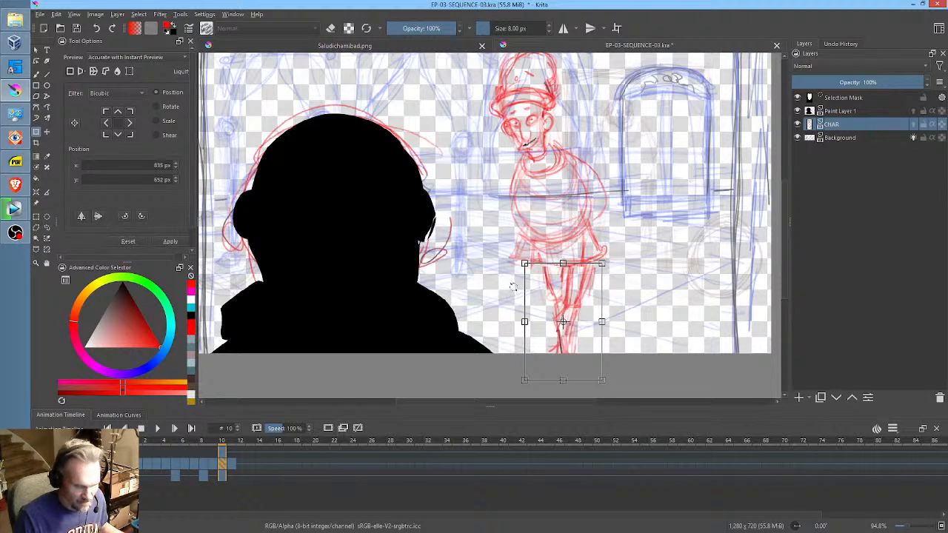
left_click_drag(574, 303, 571, 301)
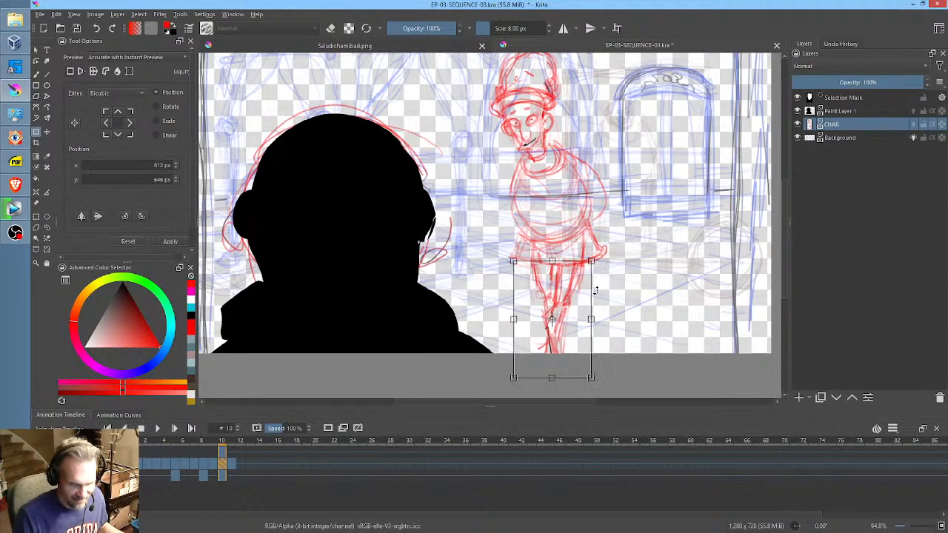
key("b")
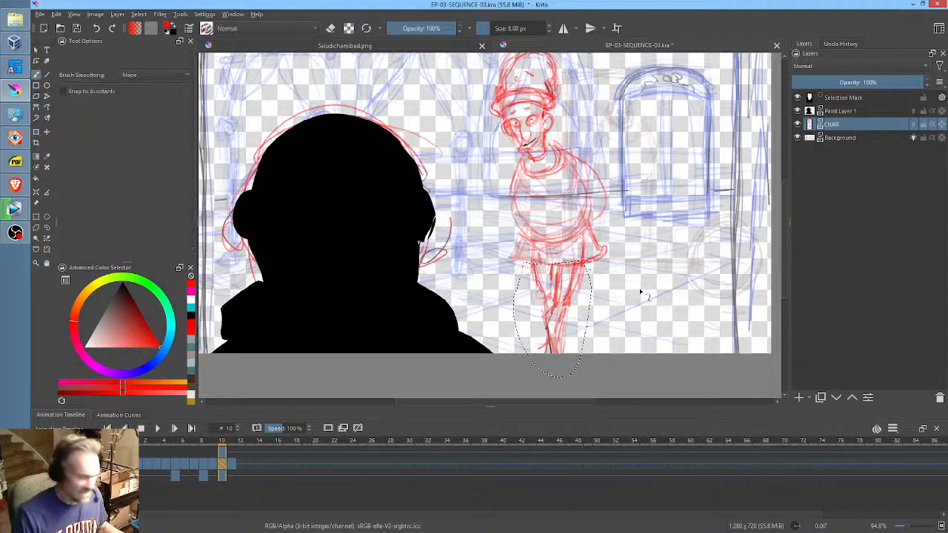
key("ctrl+shift+a")
- Reinforce the contours of the mirrored legs and redraw the tunic hem where they join it
left_click_drag(568, 310, 557, 354)
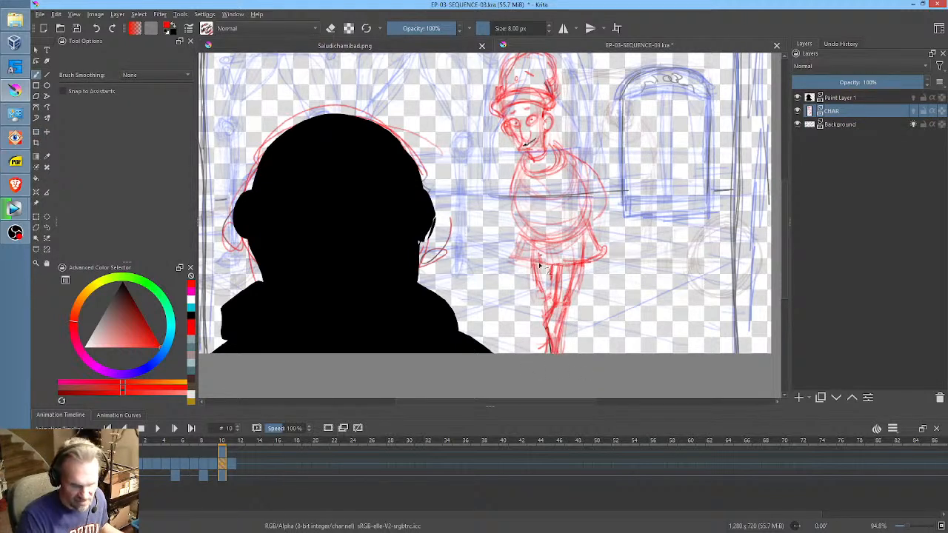
mouse_move(533, 258)
left_mouse_down()
mouse_move(546, 291)
mouse_move(557, 258)
mouse_move(548, 301)
mouse_move(567, 256)
left_mouse_up()
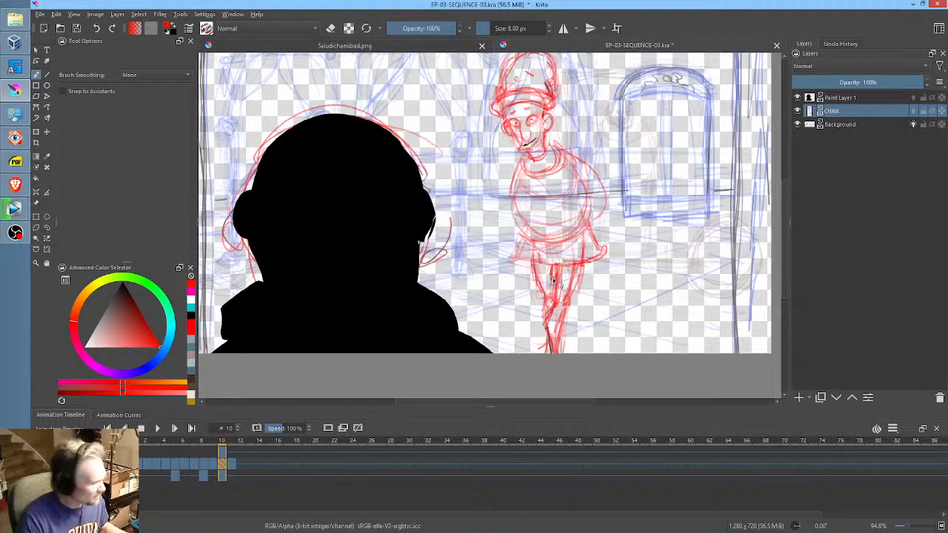
key("e")
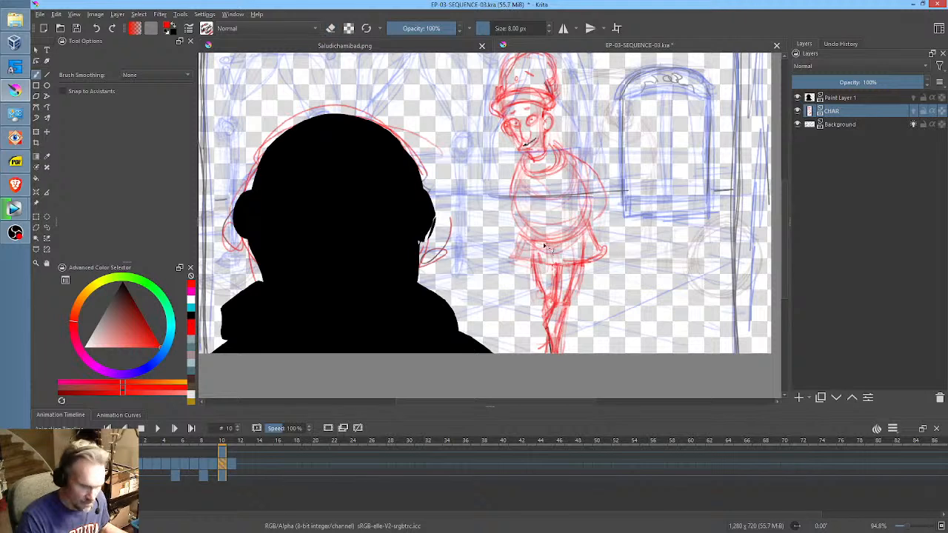
key("e")
left_click_drag(539, 271, 575, 267)
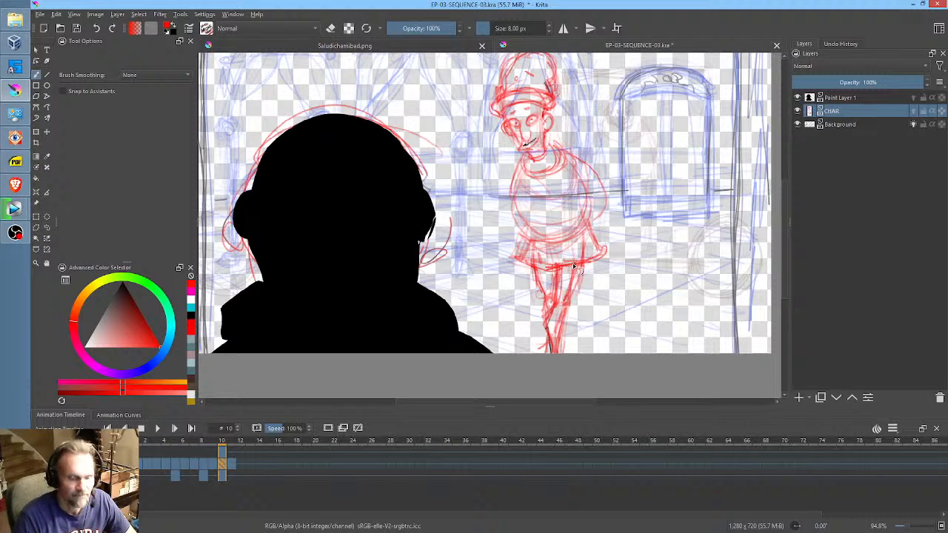
- Draw both bent arms at the sides of the frame 10 character's torso and outline the round belly
left_click_drag(512, 174, 507, 222)
mouse_move(580, 160)
left_mouse_down()
mouse_move(600, 183)
mouse_move(602, 216)
left_mouse_up()
left_click_drag(587, 182, 583, 224)
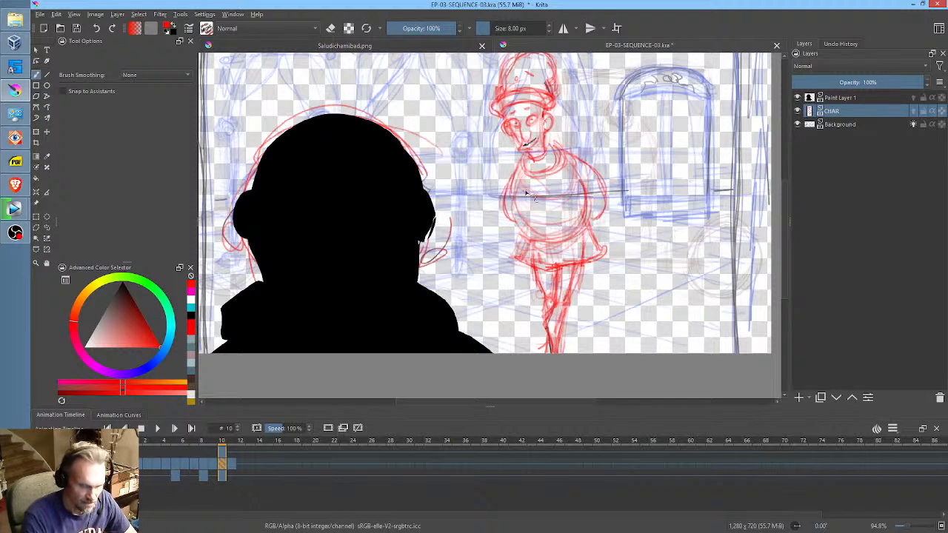
left_click_drag(527, 191, 517, 225)
mouse_move(525, 183)
left_mouse_down()
mouse_move(517, 215)
mouse_move(530, 236)
mouse_move(517, 244)
mouse_move(581, 230)
mouse_move(589, 214)
left_mouse_up()
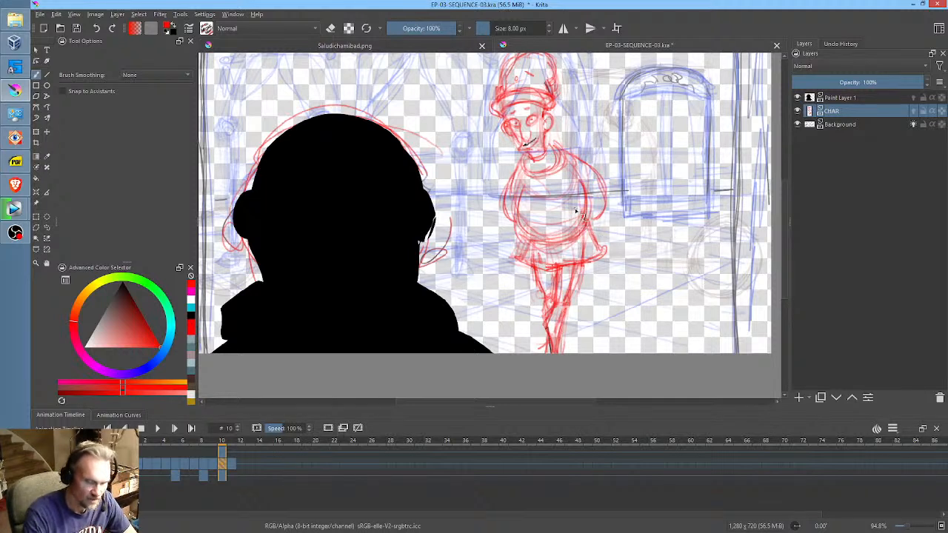
- Reinforce the frame 10 character's shoulders, outer arm contours and the sides of the belly with darker red strokes
left_click_drag(572, 170, 586, 191)
mouse_move(570, 156)
left_mouse_down()
mouse_move(605, 191)
mouse_move(591, 222)
mouse_move(601, 217)
left_mouse_up()
left_click_drag(523, 160, 503, 216)
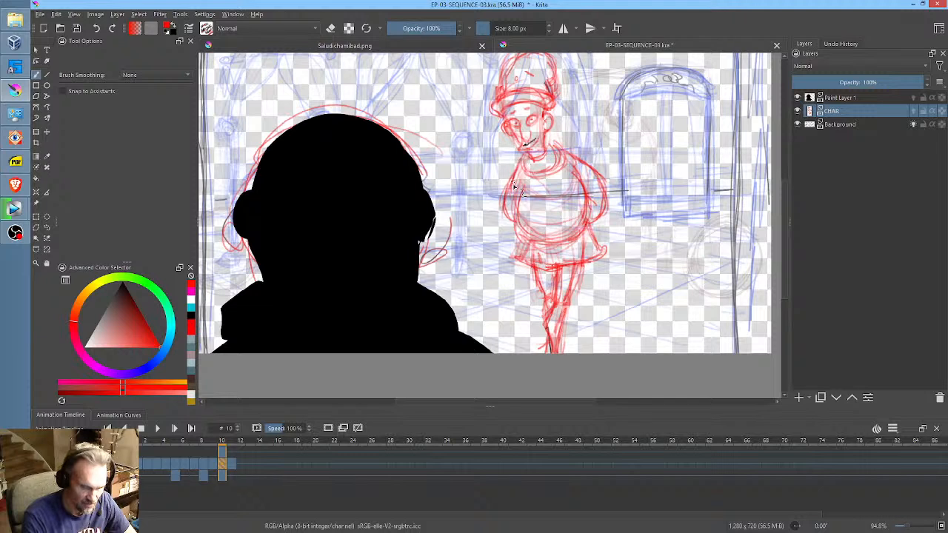
mouse_move(521, 180)
left_mouse_down()
mouse_move(510, 211)
mouse_move(519, 217)
left_mouse_up()
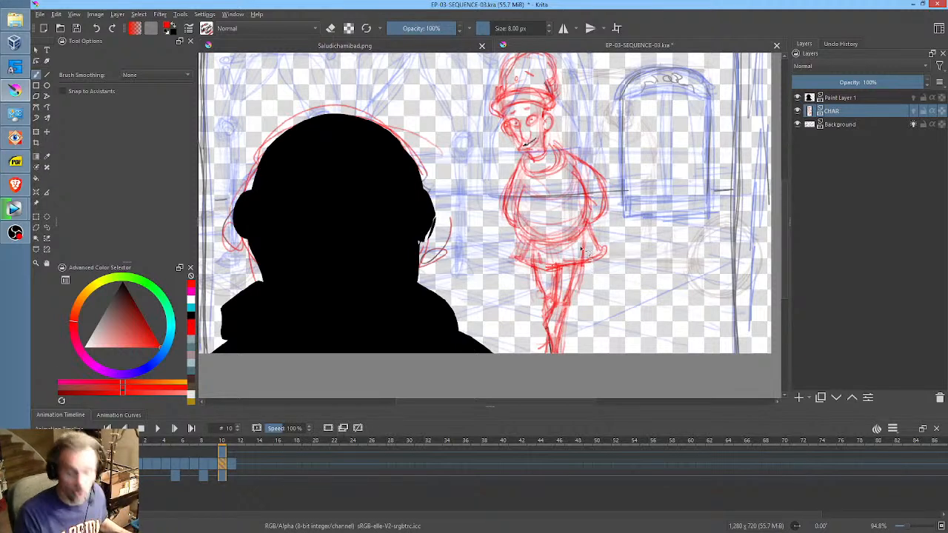
- Select the frame 10 character's legs below the tunic, move them to about x 813 px, y 637 px, and clear the selection
key("l")
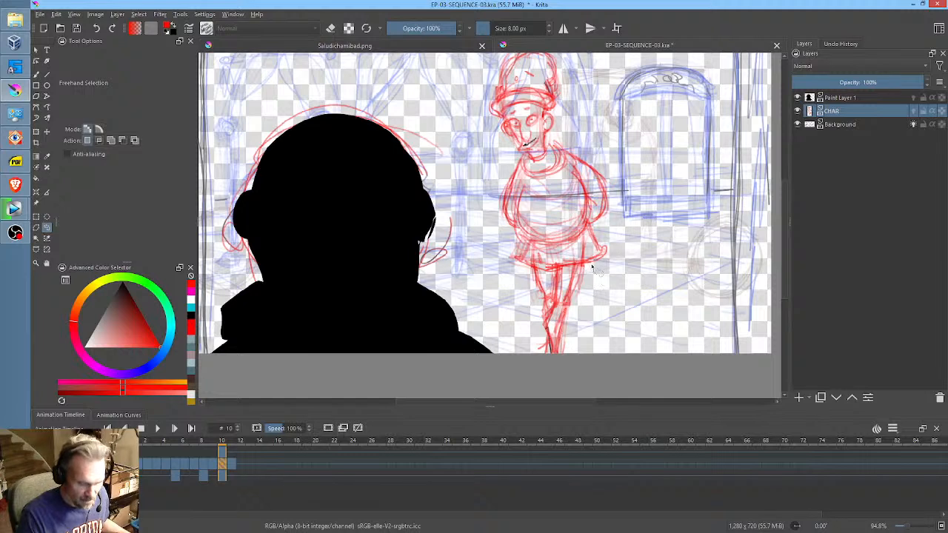
mouse_move(593, 268)
left_mouse_down()
mouse_move(552, 265)
mouse_move(527, 340)
mouse_move(586, 300)
left_mouse_up()
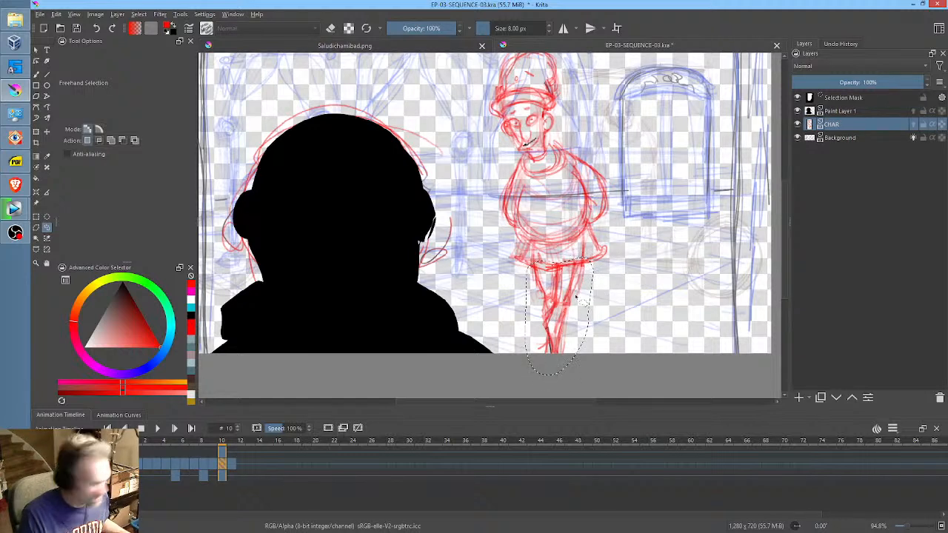
key("ctrl+t")
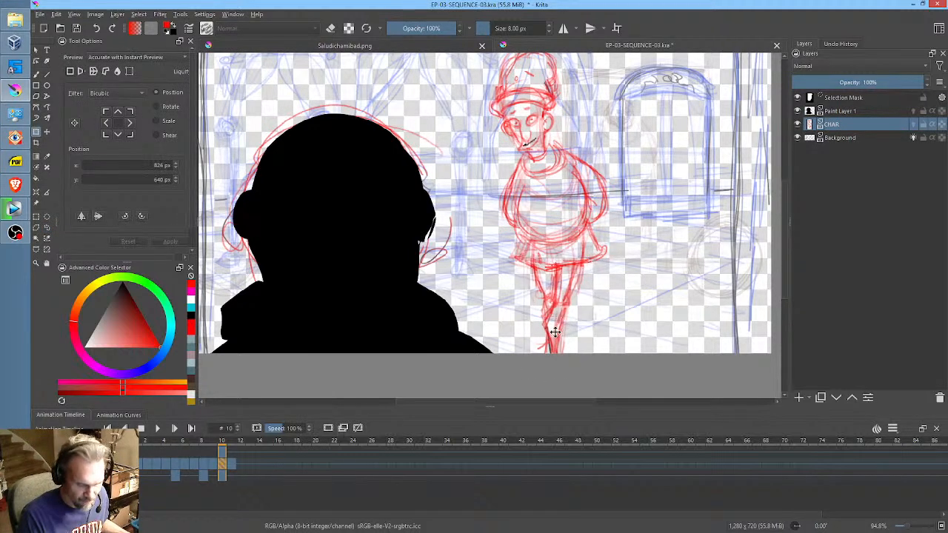
left_click_drag(554, 333, 549, 330)
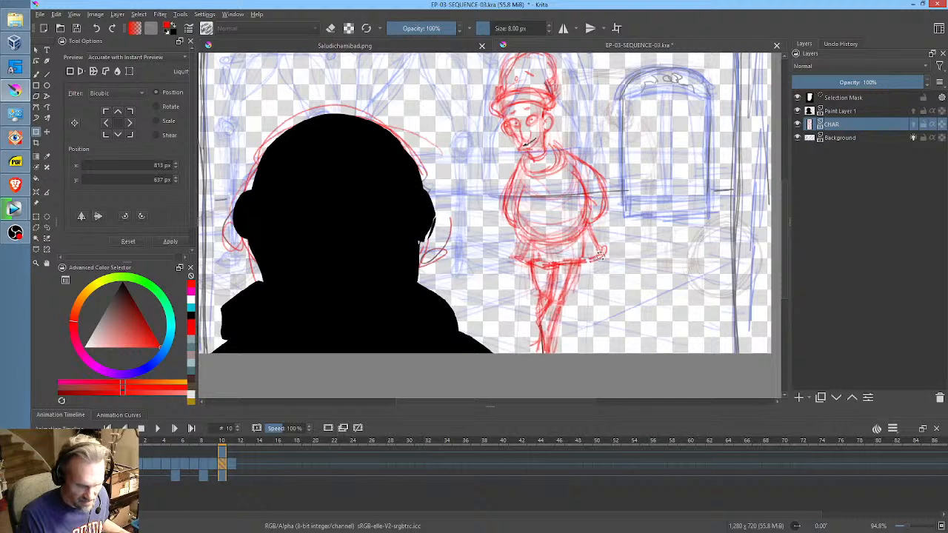
left_click_drag(567, 300, 568, 295)
key("Return")
key("b")
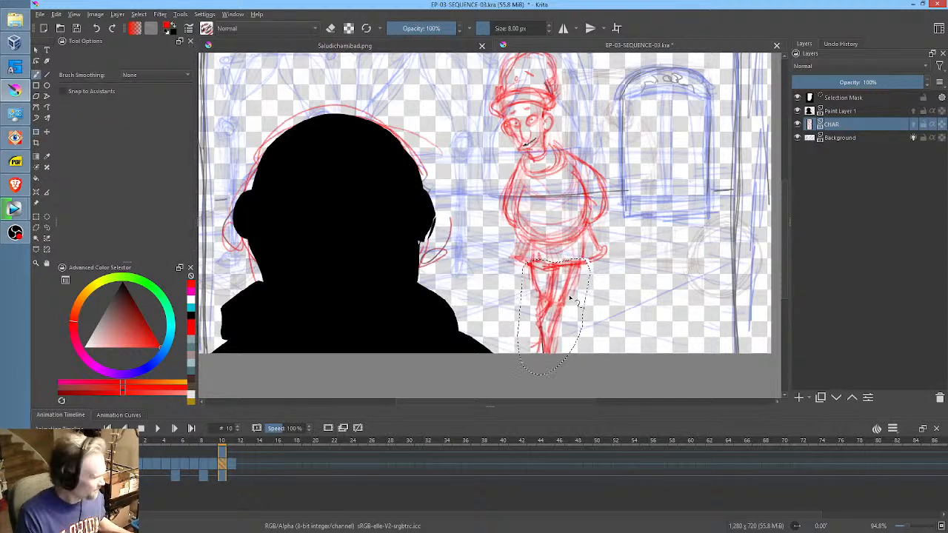
key("ctrl+shift+a")
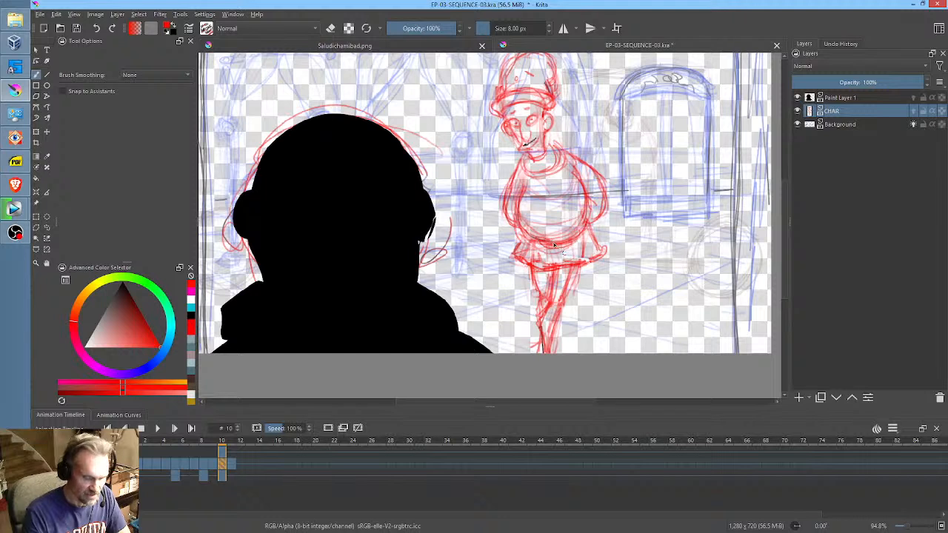
- Reinforce the lower curve of the frame 10 character's belly and the contours of both thighs
left_click_drag(566, 238, 586, 229)
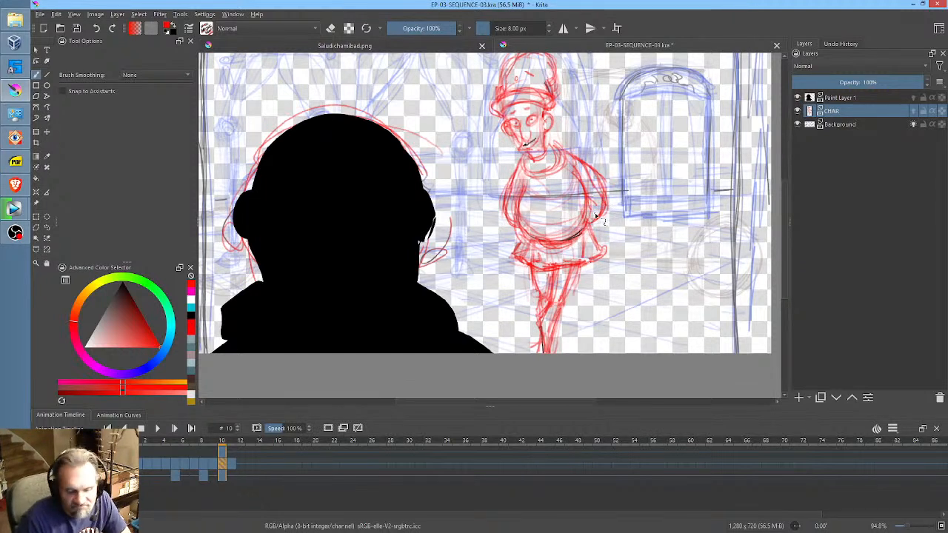
left_click_drag(557, 271, 551, 299)
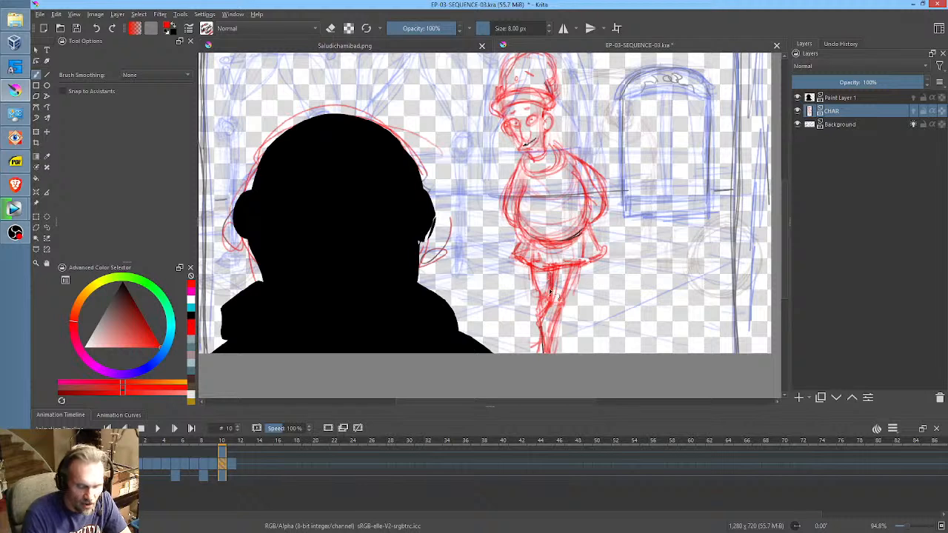
mouse_move(585, 269)
left_mouse_down()
mouse_move(564, 299)
mouse_move(567, 313)
mouse_move(555, 311)
mouse_move(565, 296)
left_mouse_up()
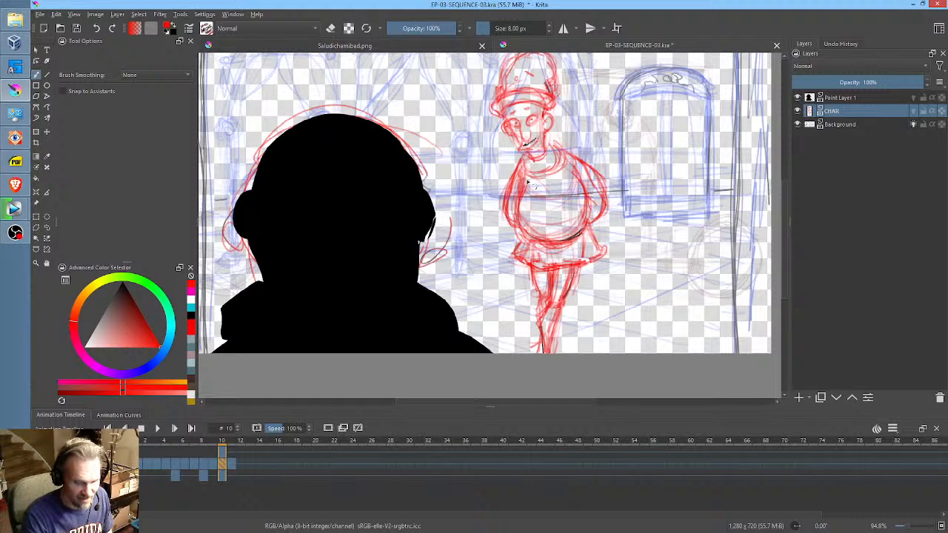
middle_click(582, 223)
left_click_drag(582, 224, 585, 233)
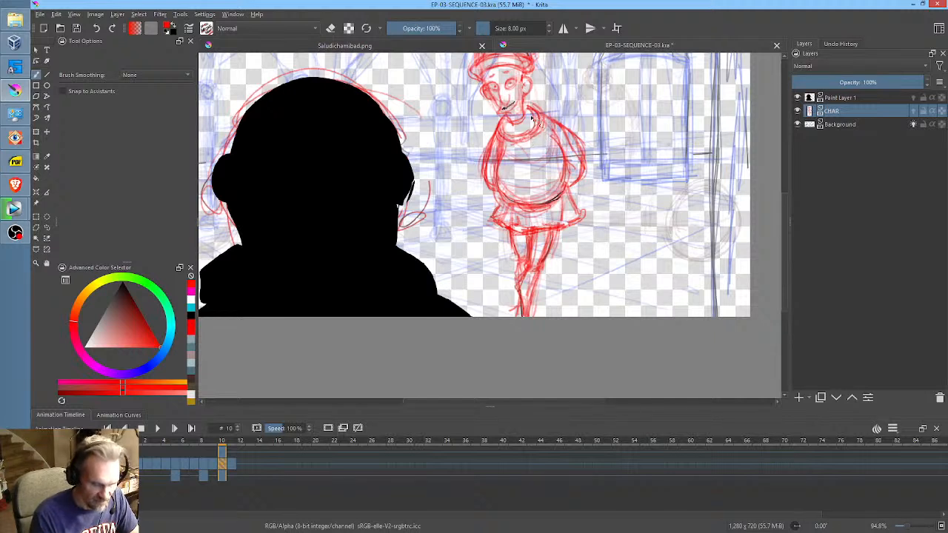
- On frame 11, select the hatted character's head and tilt it clockwise around the neck
left_click(229, 452)
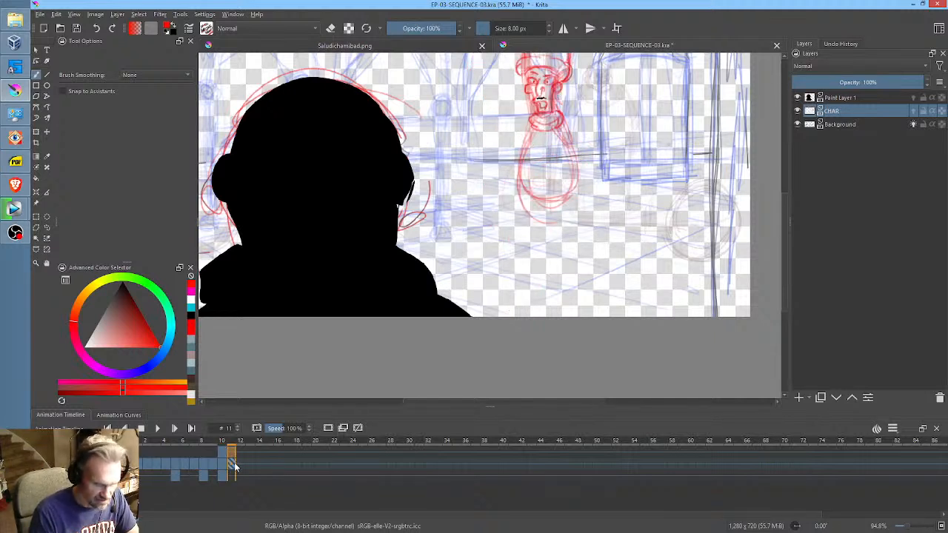
left_click(226, 451)
left_click(231, 453)
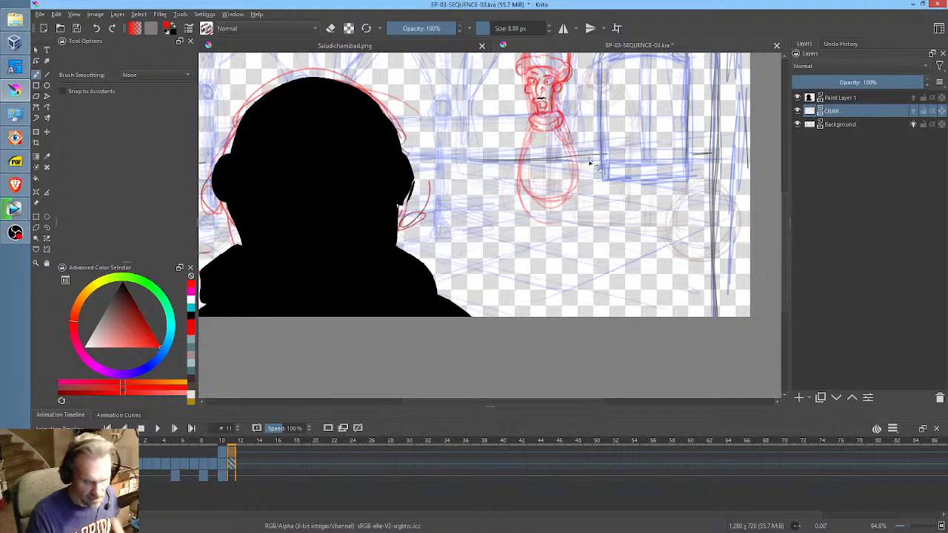
left_click_drag(590, 155, 599, 173)
scroll(600, 174, "down", 2)
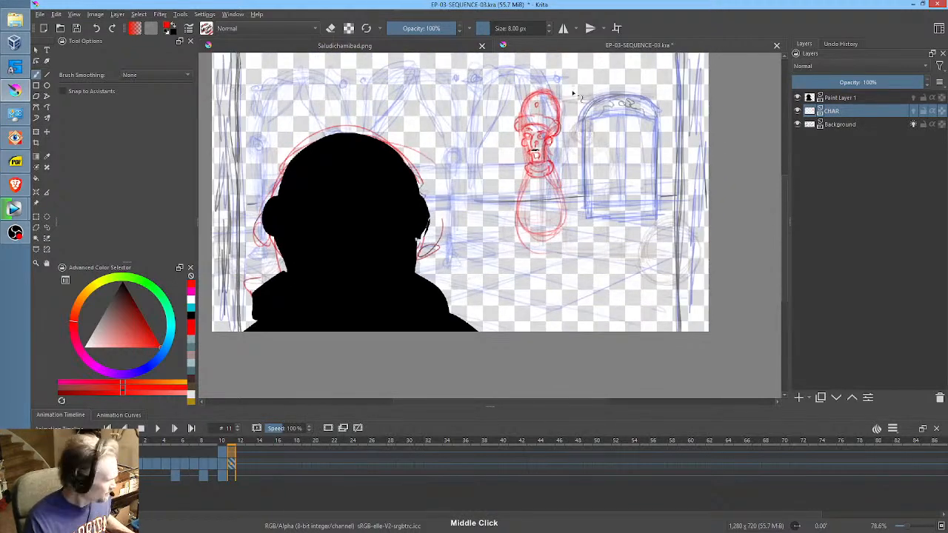
key("ctrl+t")
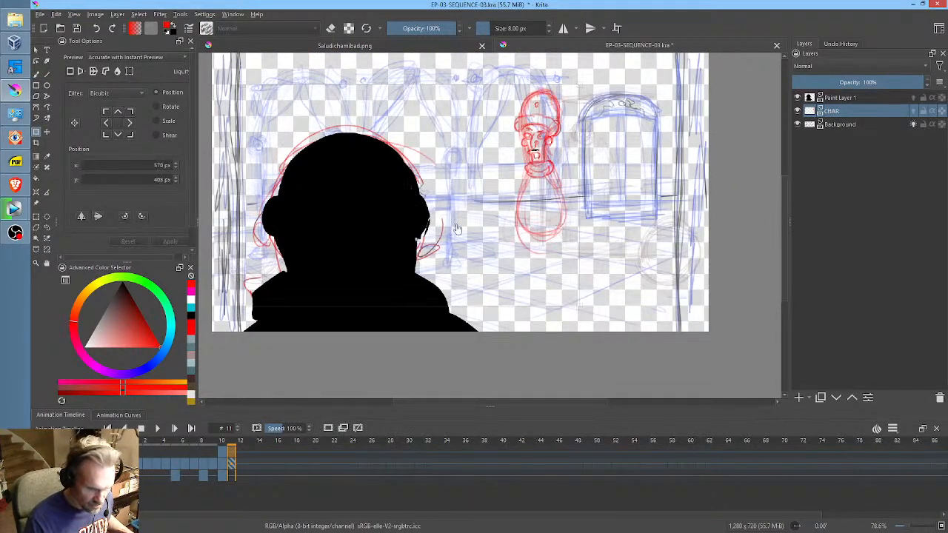
mouse_move(595, 91)
left_mouse_down()
mouse_move(626, 101)
mouse_move(606, 91)
mouse_move(590, 64)
mouse_move(527, 146)
mouse_move(593, 96)
left_mouse_up()
key("l")
key("ctrl+t")
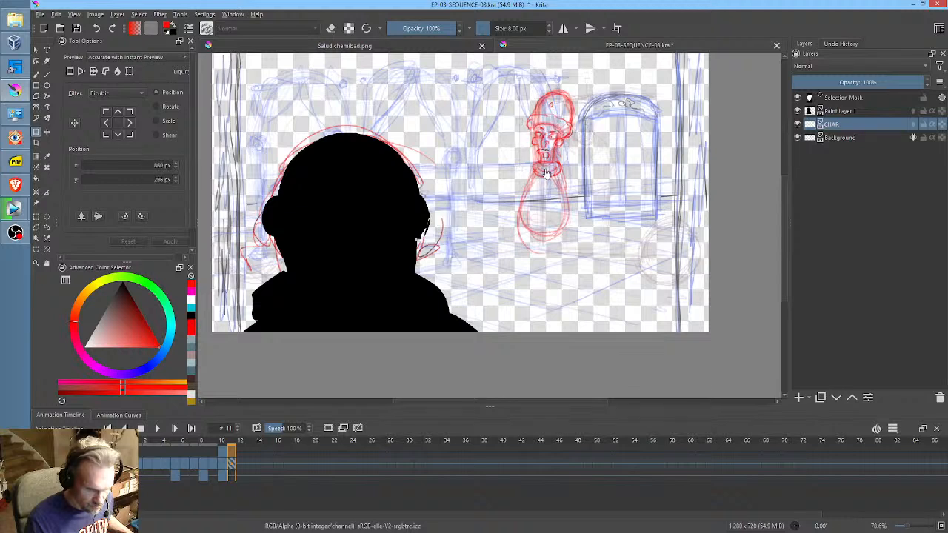
left_click_drag(546, 171, 597, 134)
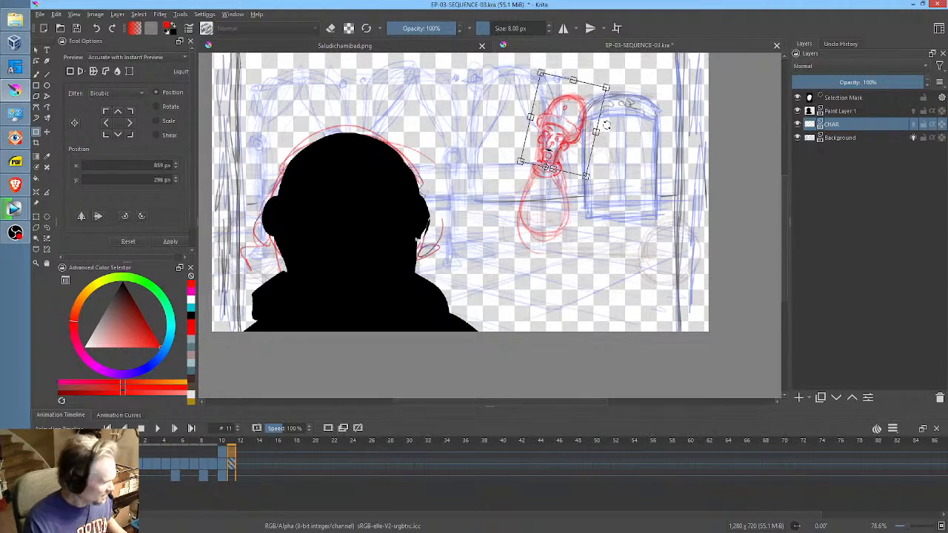
key("Return")
- Compare with frame 10, then shift and slightly enlarge the frame 11 drawing, placing it at about x 439 px, y 344 px
key("comma")
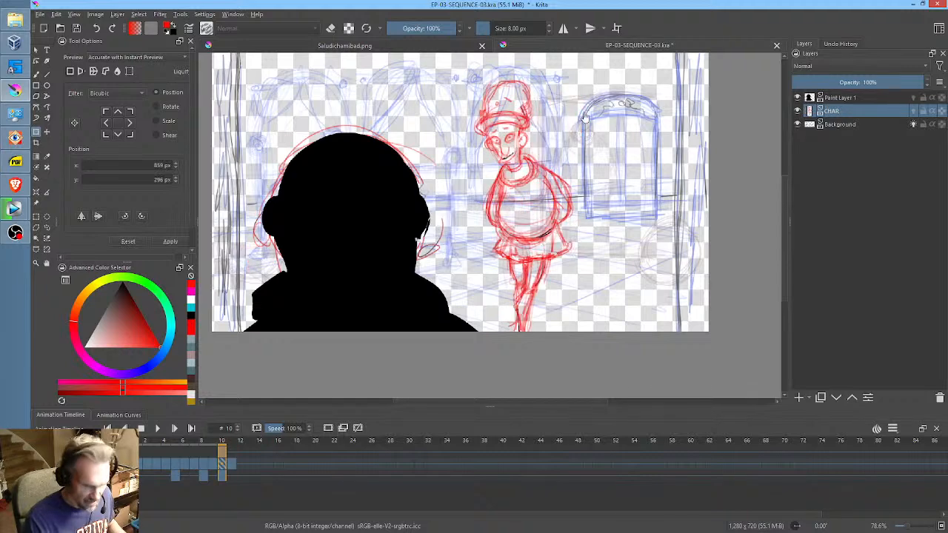
key("period")
left_click(587, 120)
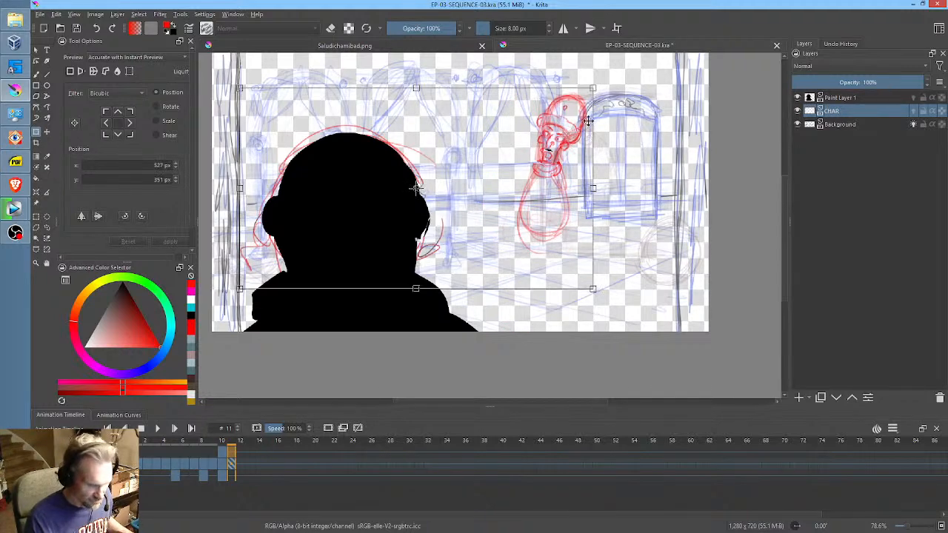
mouse_move(537, 188)
left_mouse_down()
mouse_move(571, 164)
mouse_move(545, 152)
mouse_move(553, 155)
left_mouse_up()
key("Return")
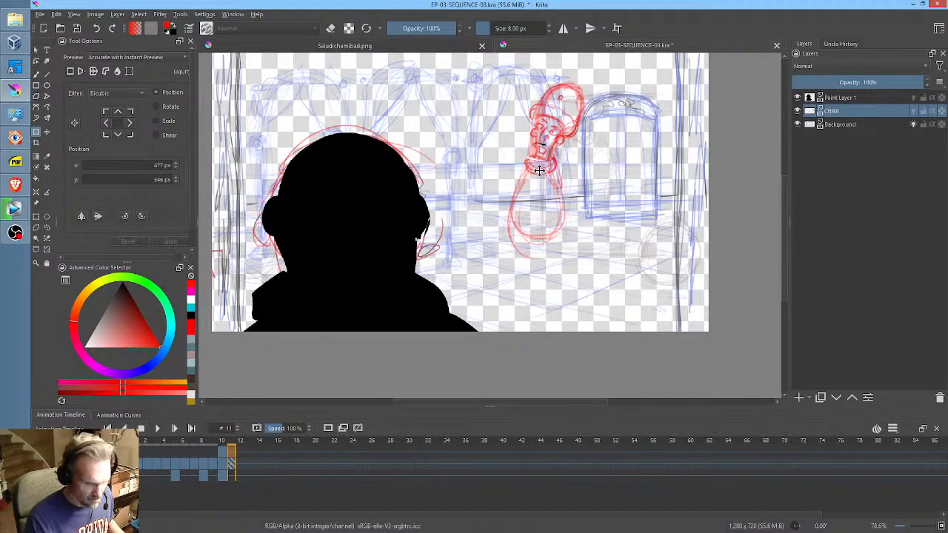
left_click_drag(535, 196, 520, 194)
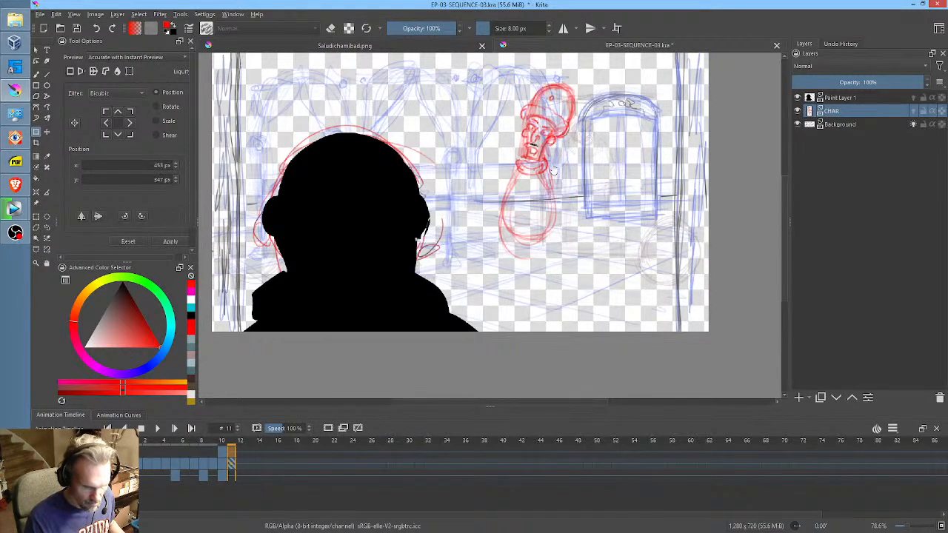
key("Return")
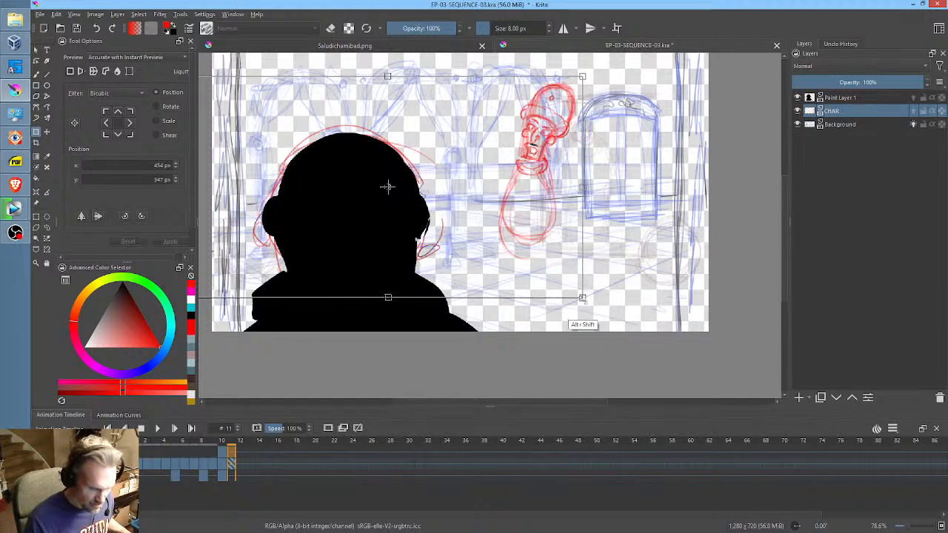
key("Return")
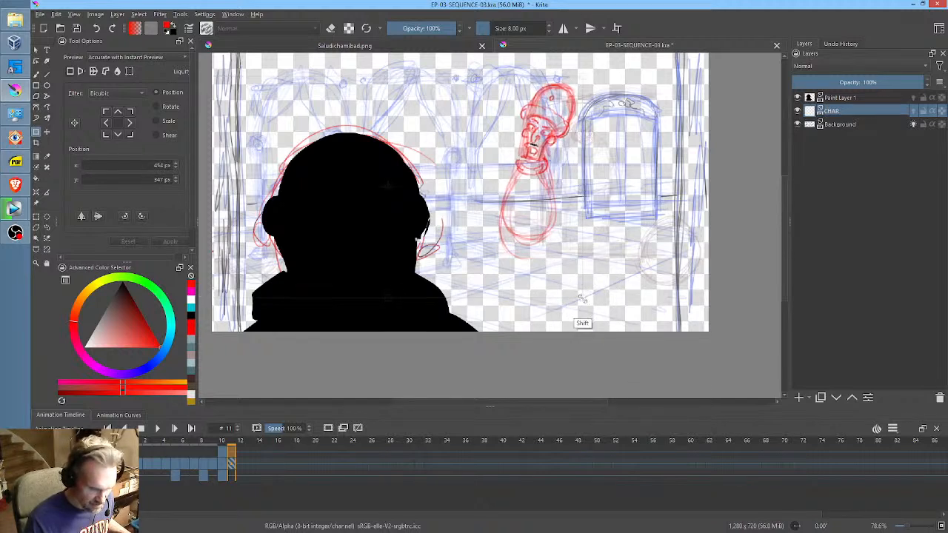
left_click_drag(552, 226, 546, 219)
key("Return")
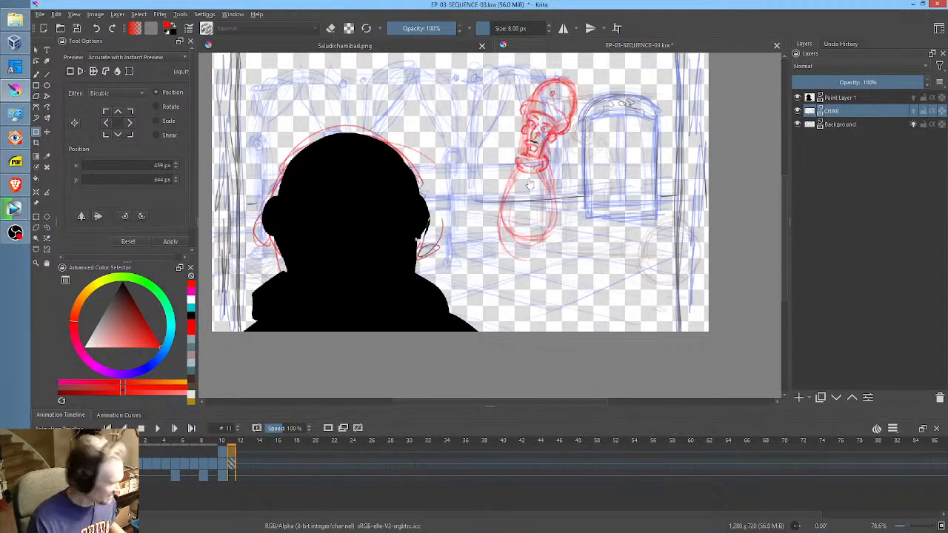
- Redraw the frame 11 character's pear-shaped body with darker red strokes and compare the pose with frame 10
key("b")
mouse_move(506, 208)
left_mouse_down()
mouse_move(540, 246)
mouse_move(512, 246)
mouse_move(558, 236)
mouse_move(528, 247)
mouse_move(554, 251)
left_mouse_up()
mouse_move(558, 221)
left_mouse_down()
mouse_move(548, 178)
mouse_move(540, 251)
mouse_move(505, 210)
left_mouse_up()
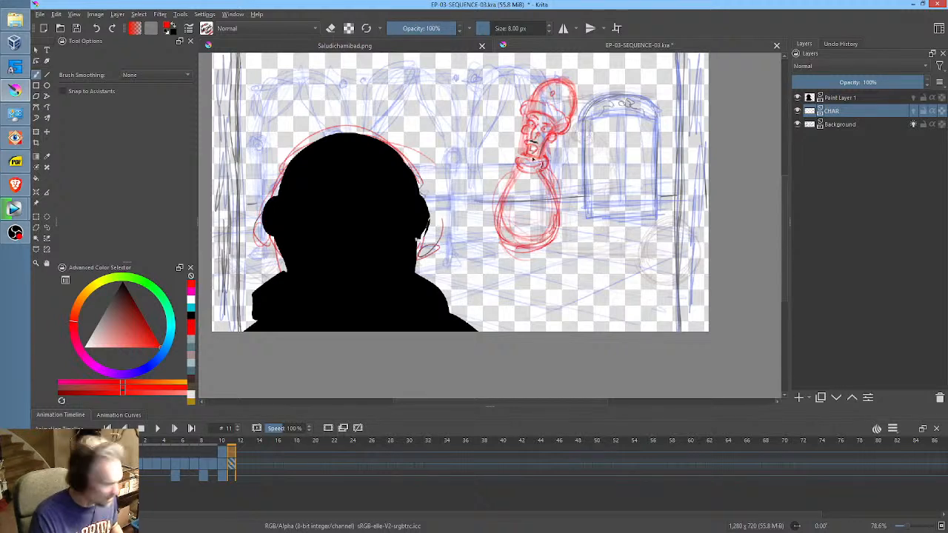
key("Left")
key("Right")
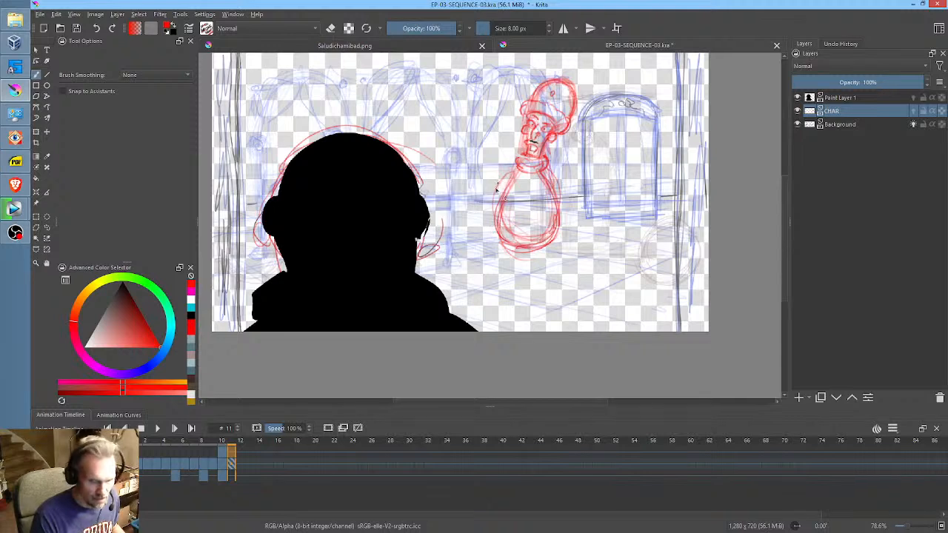
- Draw the frame 11 character's bent arm on the side nearest the black silhouette and sketch a small circle on the belly
left_click_drag(476, 220, 522, 165)
left_click_drag(482, 196, 502, 177)
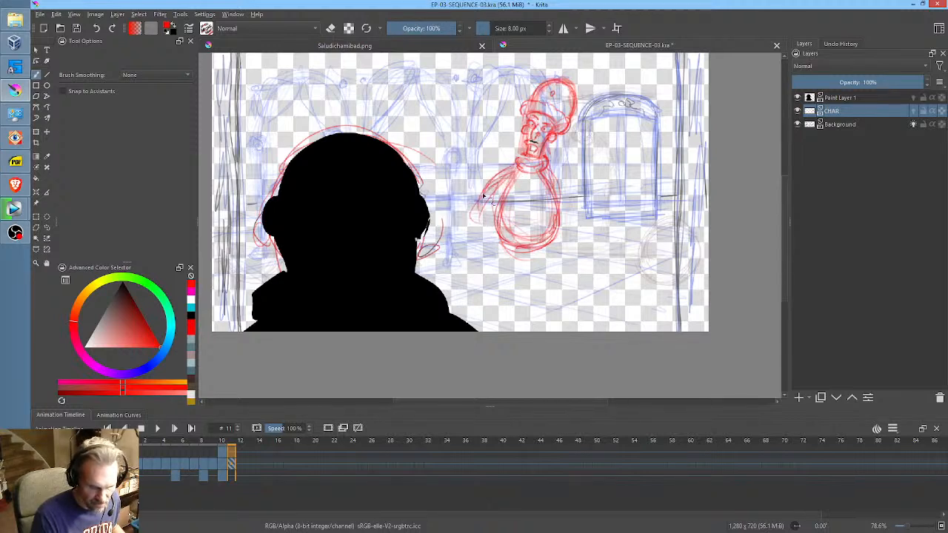
left_click_drag(482, 217, 497, 190)
left_click_drag(477, 236, 497, 228)
mouse_move(477, 194)
left_mouse_down()
mouse_move(501, 236)
mouse_move(549, 219)
mouse_move(535, 222)
mouse_move(528, 238)
mouse_move(554, 165)
mouse_move(571, 160)
left_mouse_up()
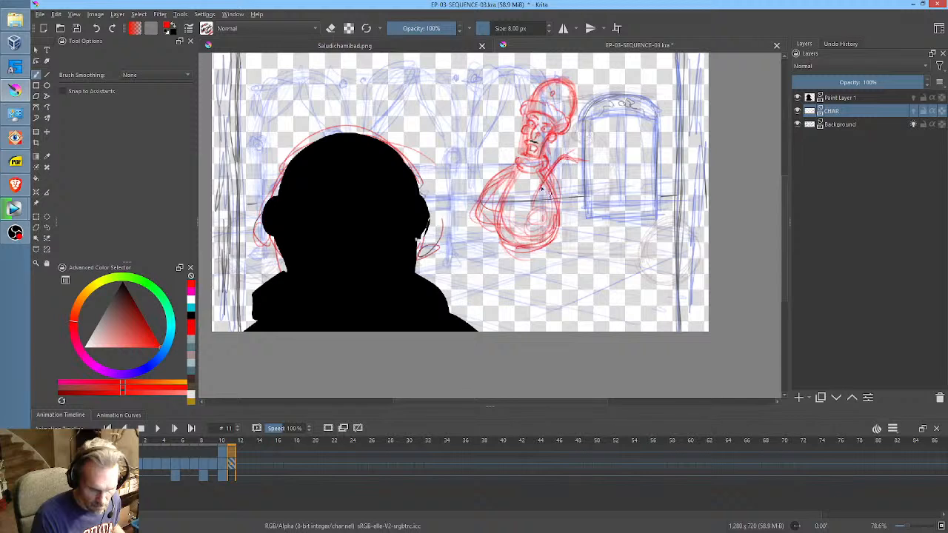
- Try drawing the frame 11 character's other arm bent outward toward the arched window, and undo its strokes
mouse_move(543, 193)
left_mouse_down()
mouse_move(541, 222)
mouse_move(567, 164)
mouse_move(580, 162)
mouse_move(591, 164)
mouse_move(597, 194)
left_mouse_up()
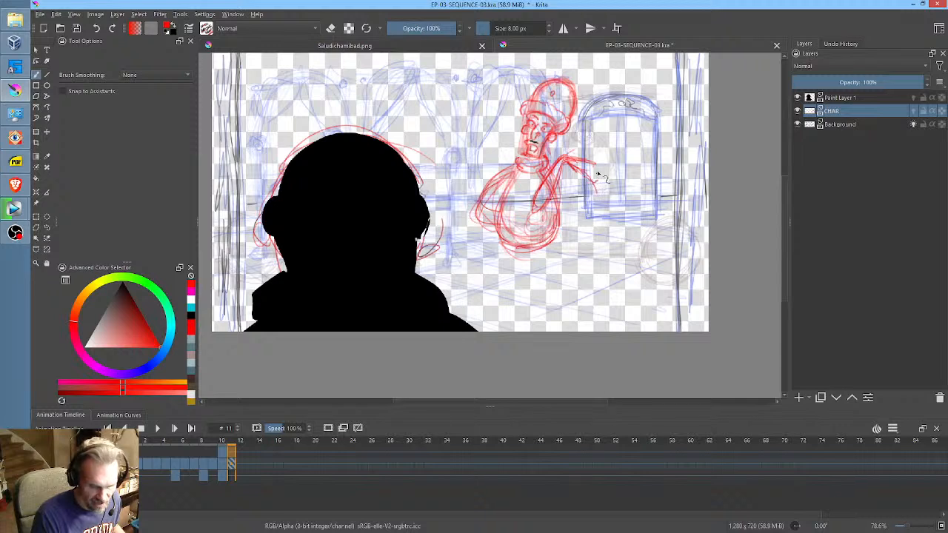
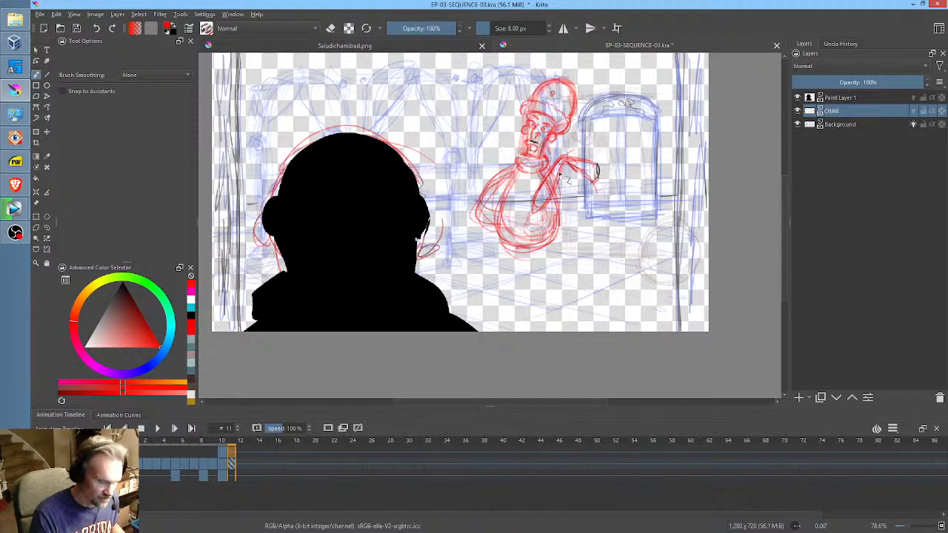
key("ctrl+z")
key("ctrl+z")
key("ctrl+z")
key("ctrl+z")
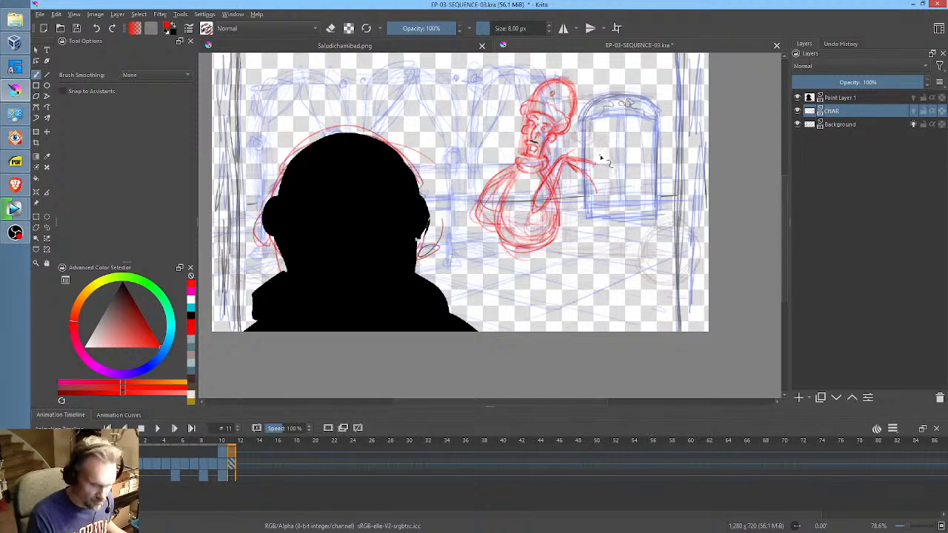
key("ctrl+z")
key("ctrl+z")
key("ctrl+z")
key("ctrl+z")
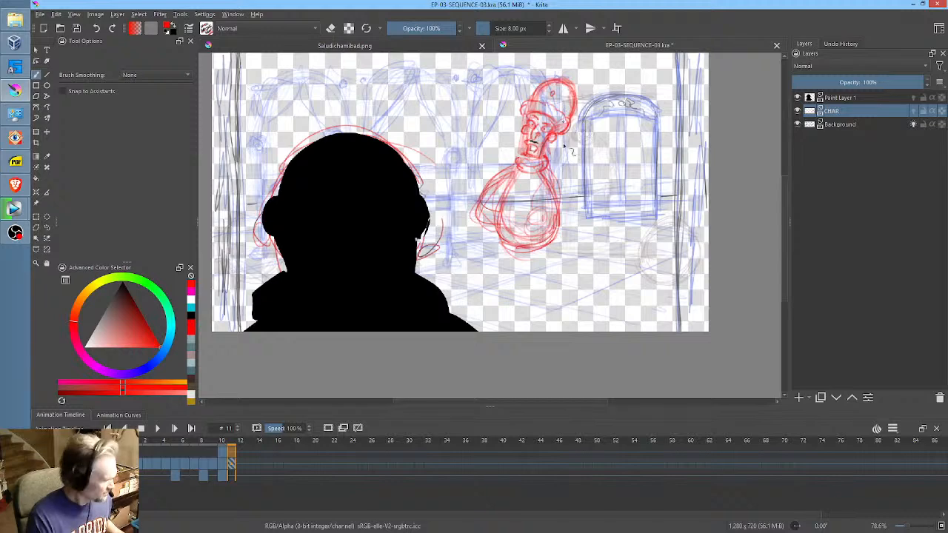
- Isolate the CHAR layer in mirrored view and sketch the frame 11 character's outer arm bent upward with an open hand
key("m")
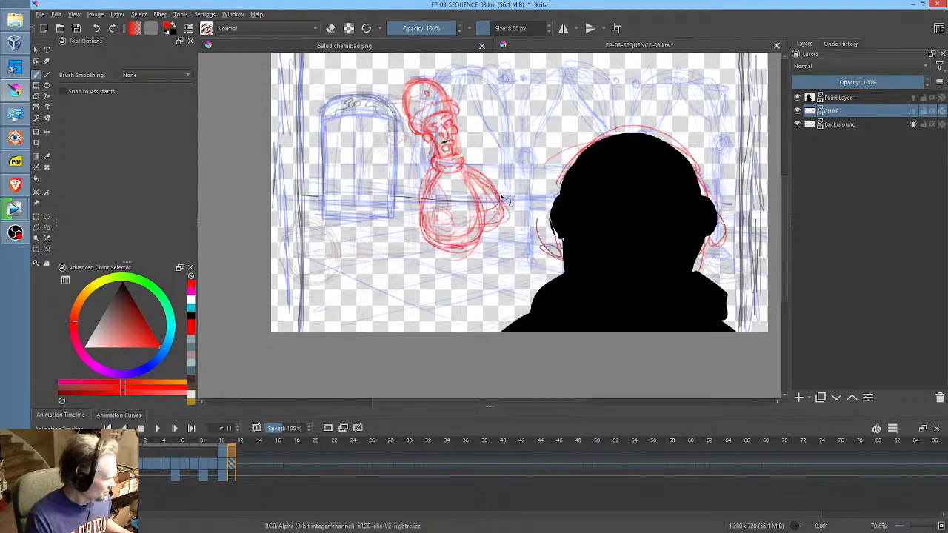
key("alt+i")
mouse_move(482, 200)
left_mouse_down()
mouse_move(555, 148)
mouse_move(582, 240)
mouse_move(619, 220)
left_mouse_up()
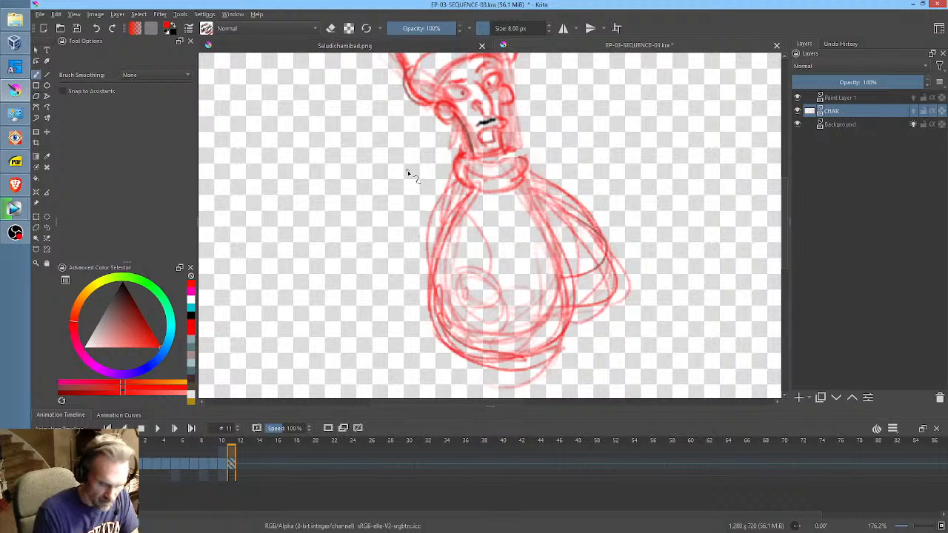
mouse_move(430, 175)
left_mouse_down()
mouse_move(390, 173)
mouse_move(372, 161)
mouse_move(341, 233)
mouse_move(369, 219)
mouse_move(395, 191)
mouse_move(388, 182)
mouse_move(405, 175)
mouse_move(403, 198)
mouse_move(410, 190)
mouse_move(411, 218)
mouse_move(426, 241)
left_mouse_up()
left_click_drag(398, 190, 478, 293)
left_click_drag(398, 214, 469, 281)
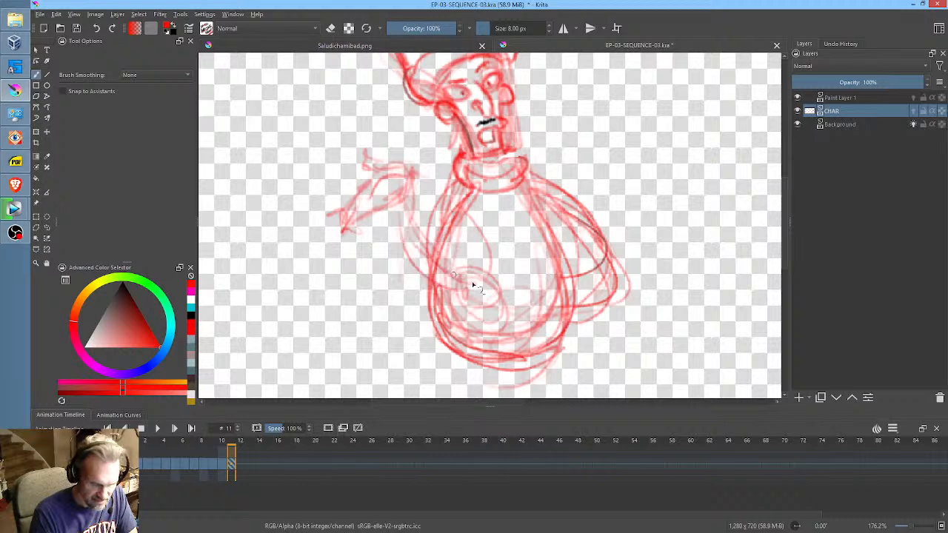
- Strengthen the raised arm's forearm, elbow and upper-arm lines, joining it to the shoulder
mouse_move(398, 200)
left_mouse_down()
mouse_move(455, 287)
mouse_move(487, 281)
mouse_move(481, 297)
mouse_move(464, 302)
mouse_move(482, 301)
left_mouse_up()
mouse_move(404, 169)
left_mouse_down()
mouse_move(462, 245)
mouse_move(457, 252)
left_mouse_up()
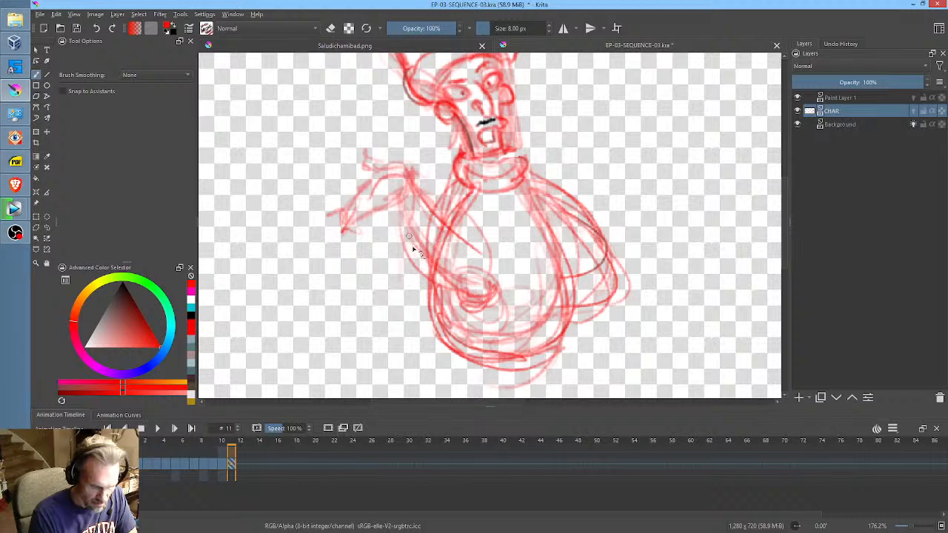
mouse_move(400, 182)
left_mouse_down()
mouse_move(415, 271)
mouse_move(474, 259)
left_mouse_up()
left_click_drag(455, 175, 441, 234)
- Draw the character's other arm folded across the belly, with its hand under the raised arm's elbow
mouse_move(475, 286)
left_mouse_down()
mouse_move(468, 292)
mouse_move(478, 300)
mouse_move(495, 272)
mouse_move(497, 290)
mouse_move(451, 302)
mouse_move(508, 285)
mouse_move(453, 304)
left_mouse_up()
mouse_move(509, 283)
left_mouse_down()
mouse_move(546, 257)
mouse_move(510, 297)
mouse_move(586, 287)
mouse_move(539, 300)
mouse_move(613, 280)
mouse_move(605, 247)
mouse_move(589, 276)
mouse_move(551, 188)
mouse_move(536, 177)
mouse_move(579, 279)
left_mouse_up()
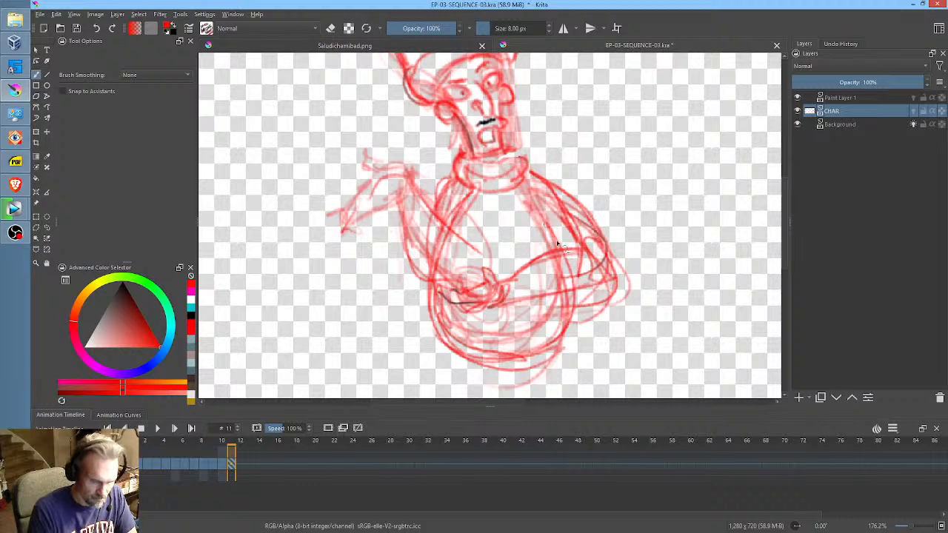
left_click_drag(547, 228, 567, 256)
- Outline the raised arm's upper arm and trace the raised hand's fingers and thumb with firmer strokes
mouse_move(478, 215)
left_mouse_down()
mouse_move(483, 262)
mouse_move(497, 278)
left_mouse_up()
left_click_drag(462, 198, 479, 228)
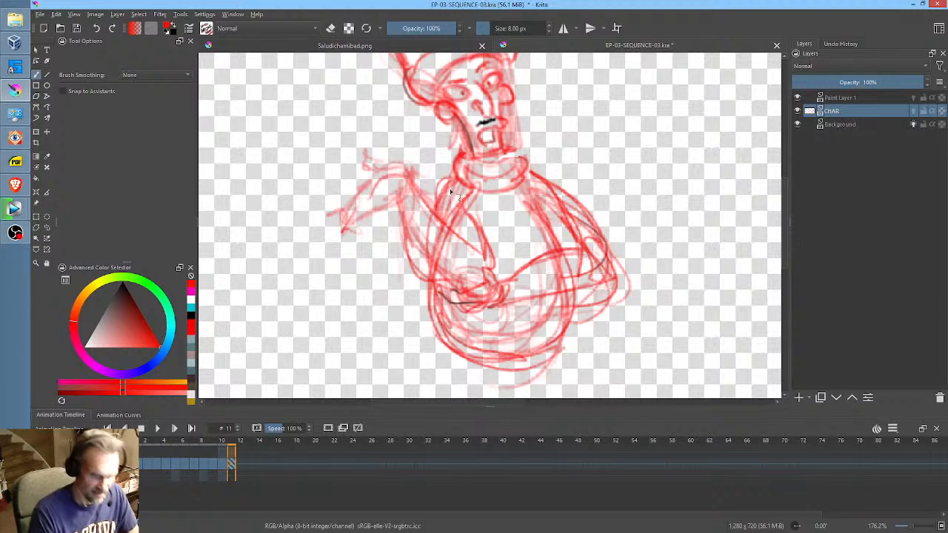
mouse_move(457, 182)
left_mouse_down()
mouse_move(435, 222)
mouse_move(408, 197)
mouse_move(363, 222)
mouse_move(359, 214)
mouse_move(362, 236)
mouse_move(368, 204)
mouse_move(408, 159)
left_mouse_up()
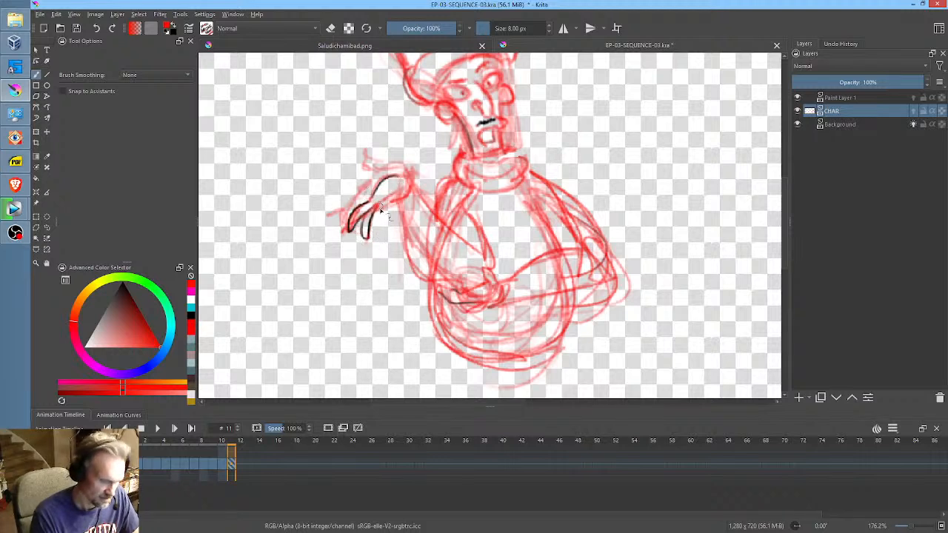
mouse_move(374, 206)
left_mouse_down()
mouse_move(376, 243)
mouse_move(375, 178)
mouse_move(362, 201)
mouse_move(381, 157)
left_mouse_up()
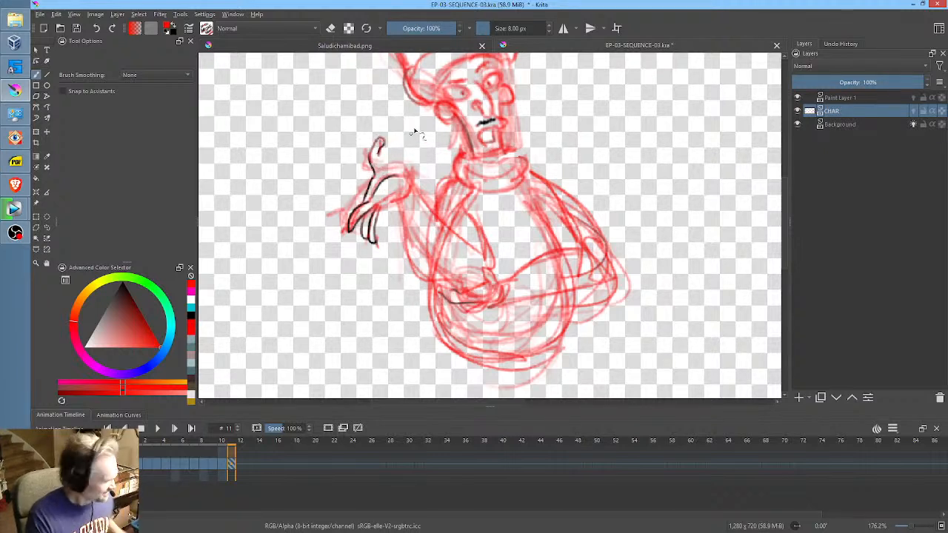
- Undo the raised hand's thumb strokes, then erase and redraw the thumb with a rounded tip pointing away from the body
key("ctrl+z")
key("ctrl+z")
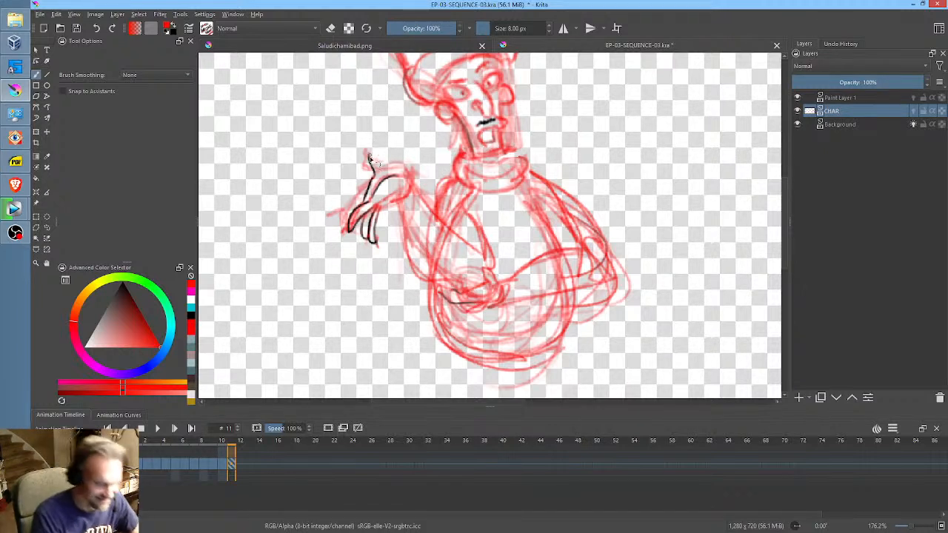
mouse_move(376, 154)
left_mouse_down()
mouse_move(380, 146)
mouse_move(405, 171)
left_mouse_up()
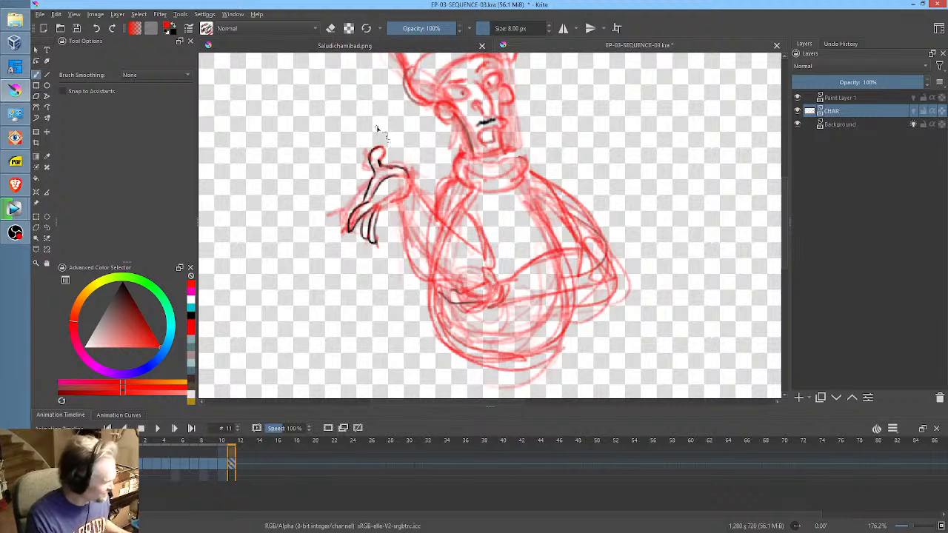
key("e")
mouse_move(387, 146)
left_mouse_down()
mouse_move(372, 153)
mouse_move(371, 165)
mouse_move(380, 161)
left_mouse_up()
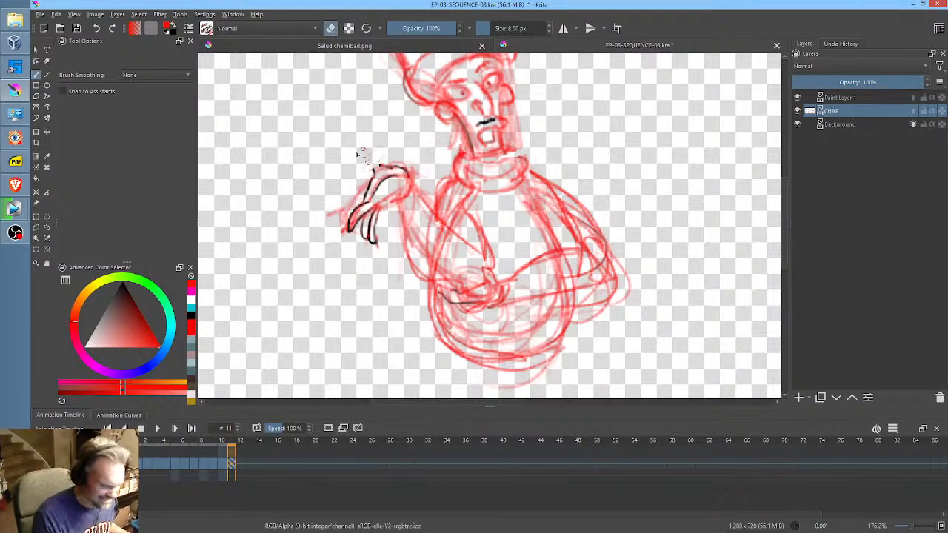
key("e")
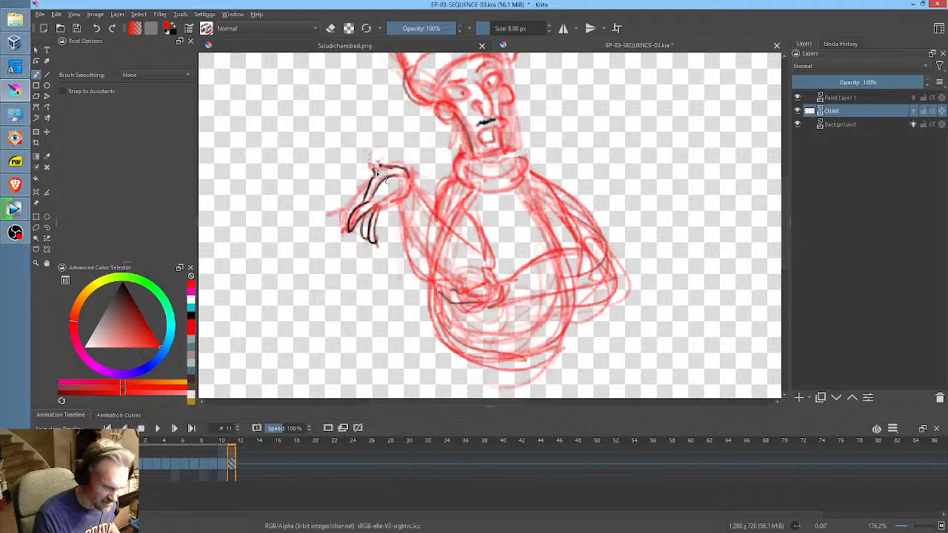
mouse_move(377, 164)
left_mouse_down()
mouse_move(363, 165)
mouse_move(364, 152)
mouse_move(382, 164)
mouse_move(372, 154)
mouse_move(366, 163)
mouse_move(377, 155)
mouse_move(393, 167)
mouse_move(369, 157)
mouse_move(416, 171)
left_mouse_up()
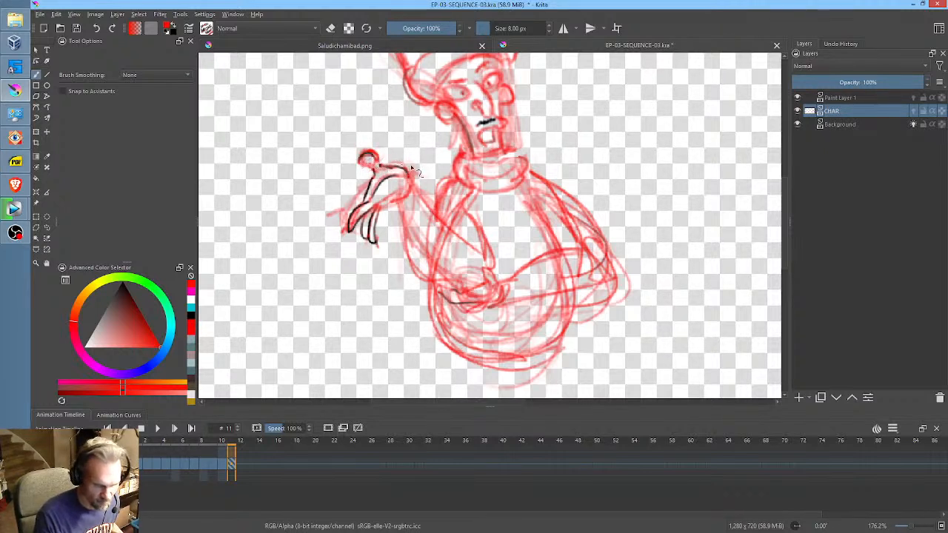
- Unmirror the view, erase the rough lines inside the folded arm, and redraw its sleeve from shoulder to elbow
middle_click(580, 168)
key("m")
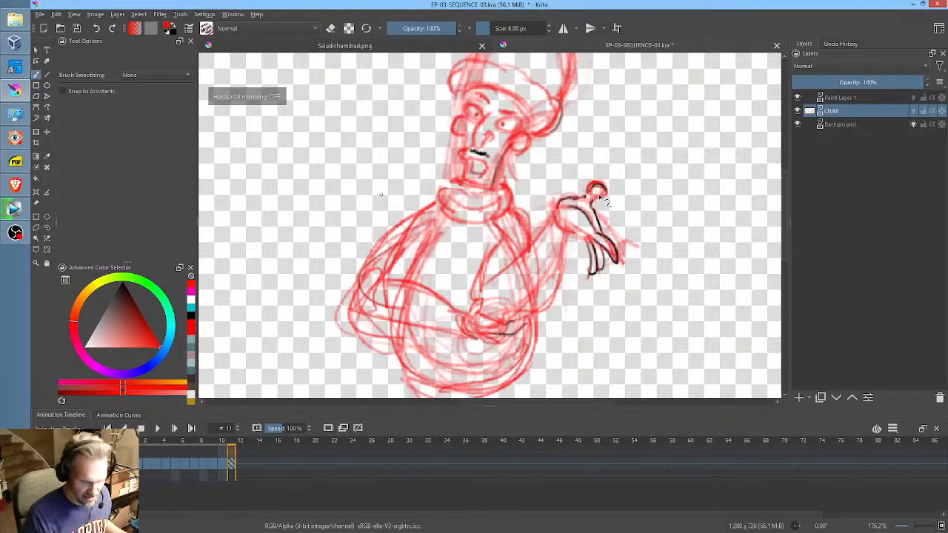
middle_click(645, 155)
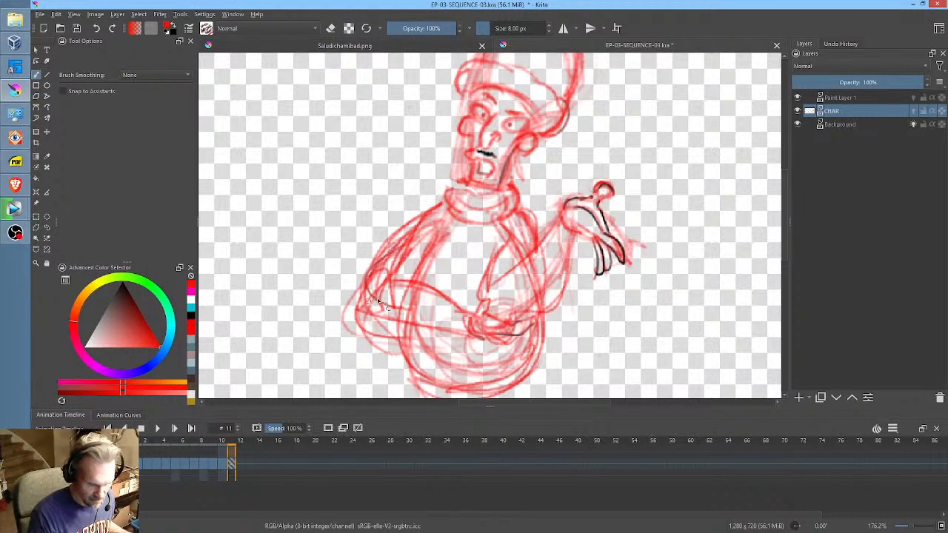
key("e")
mouse_move(418, 251)
left_mouse_down()
mouse_move(371, 284)
mouse_move(418, 233)
mouse_move(382, 313)
mouse_move(393, 273)
mouse_move(370, 298)
mouse_move(389, 275)
mouse_move(392, 302)
left_mouse_up()
mouse_move(414, 265)
left_mouse_down()
mouse_move(406, 292)
mouse_move(381, 310)
mouse_move(392, 292)
mouse_move(385, 304)
mouse_move(374, 281)
mouse_move(439, 228)
mouse_move(426, 248)
mouse_move(443, 276)
mouse_move(436, 285)
mouse_move(431, 271)
mouse_move(412, 278)
left_mouse_up()
key("e")
key("e")
key("e")
mouse_move(424, 218)
left_mouse_down()
mouse_move(364, 297)
mouse_move(369, 280)
mouse_move(362, 317)
mouse_move(389, 336)
left_mouse_up()
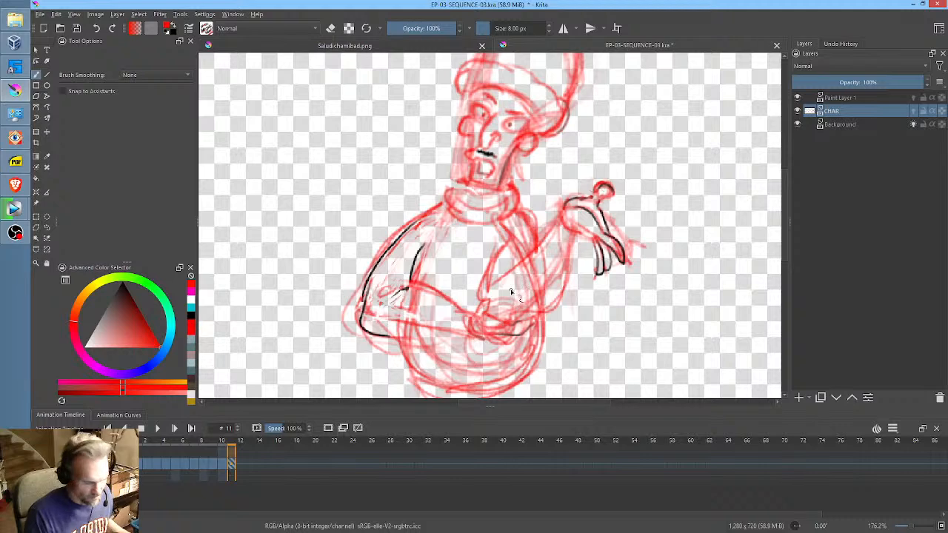
- Show all layers again and sketch the character's flared skirt below the belly, comparing the pose with frame 10
middle_click(581, 189)
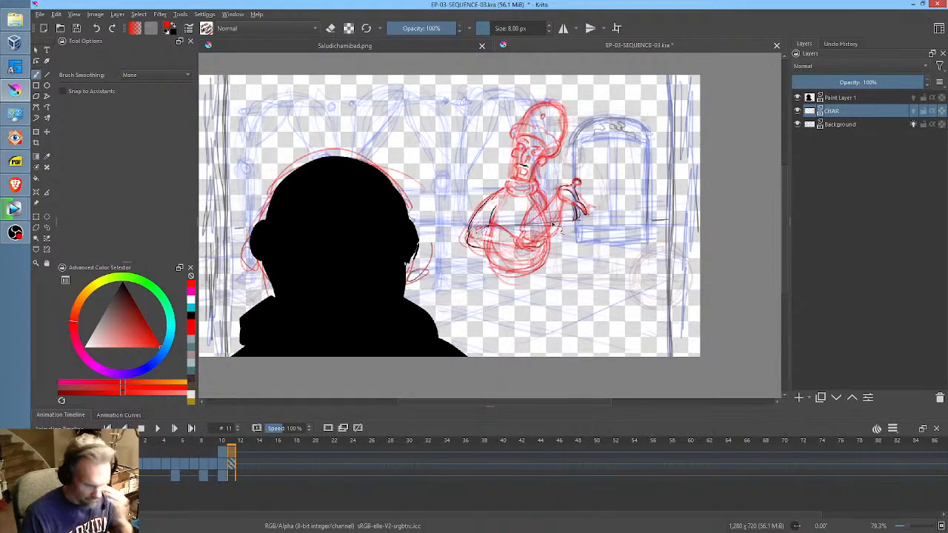
key("Left")
key("Right")
mouse_move(485, 295)
left_mouse_down()
mouse_move(538, 289)
mouse_move(492, 294)
mouse_move(551, 281)
mouse_move(547, 290)
mouse_move(549, 261)
mouse_move(566, 278)
mouse_move(558, 269)
mouse_move(533, 296)
mouse_move(489, 300)
left_mouse_up()
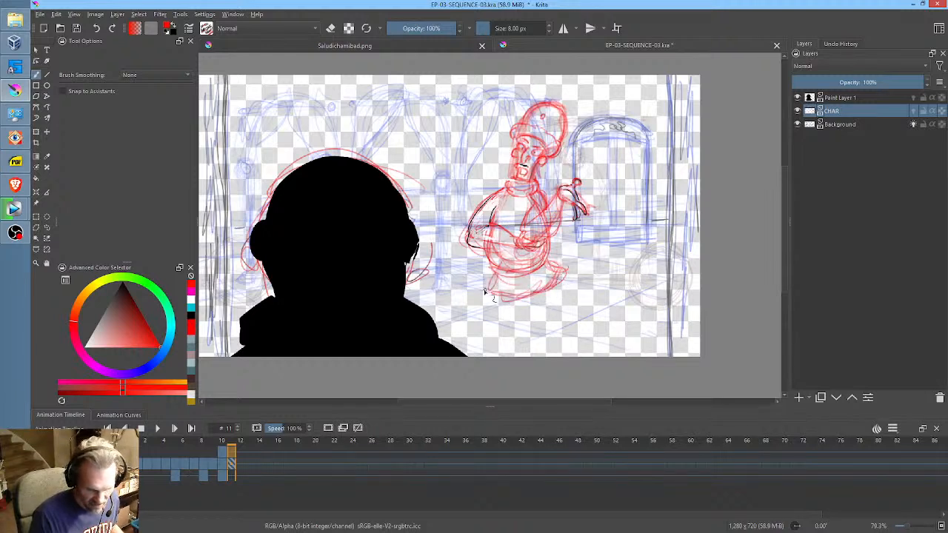
key("Left")
key("Right")
mouse_move(508, 265)
left_mouse_down()
mouse_move(485, 286)
mouse_move(494, 296)
mouse_move(551, 292)
mouse_move(563, 276)
left_mouse_up()
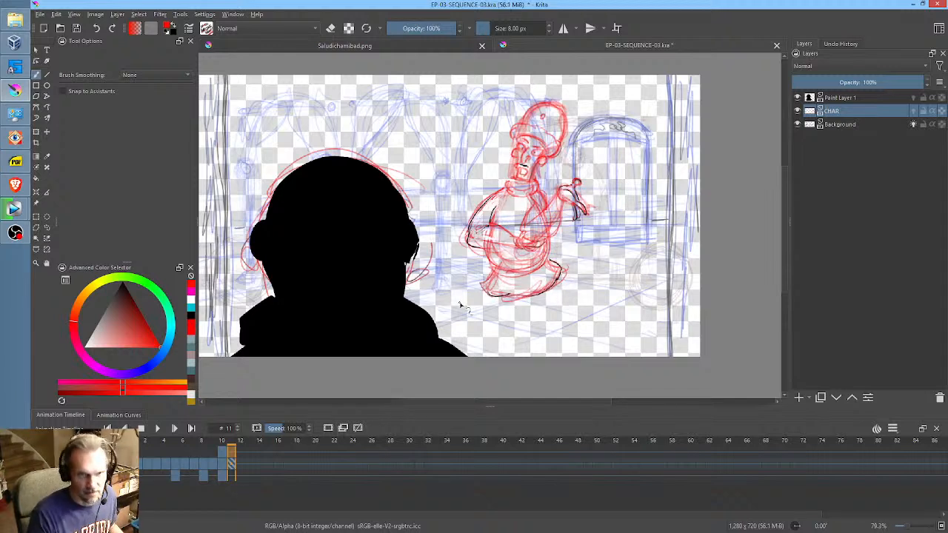
key("Left")
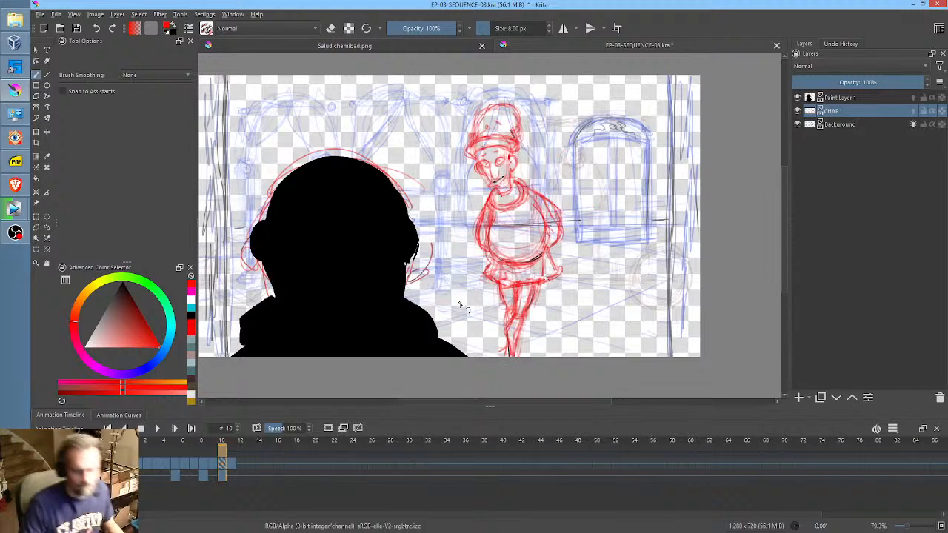
key("Right")
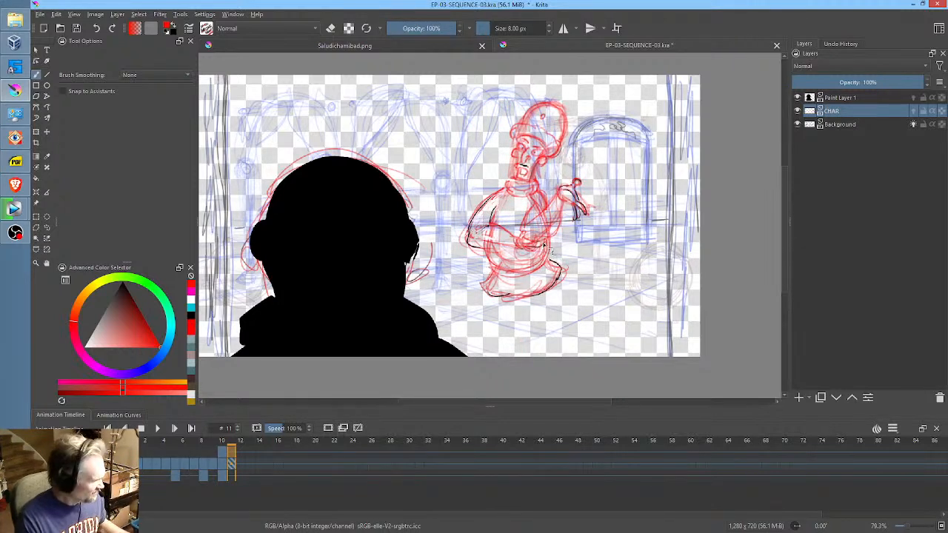
- Erase the folded arm and the torso side nearest the black silhouette using freehand shapes
key("p")
key("e")
mouse_move(536, 246)
left_mouse_down()
mouse_move(497, 213)
mouse_move(480, 234)
mouse_move(509, 262)
mouse_move(543, 256)
left_mouse_up()
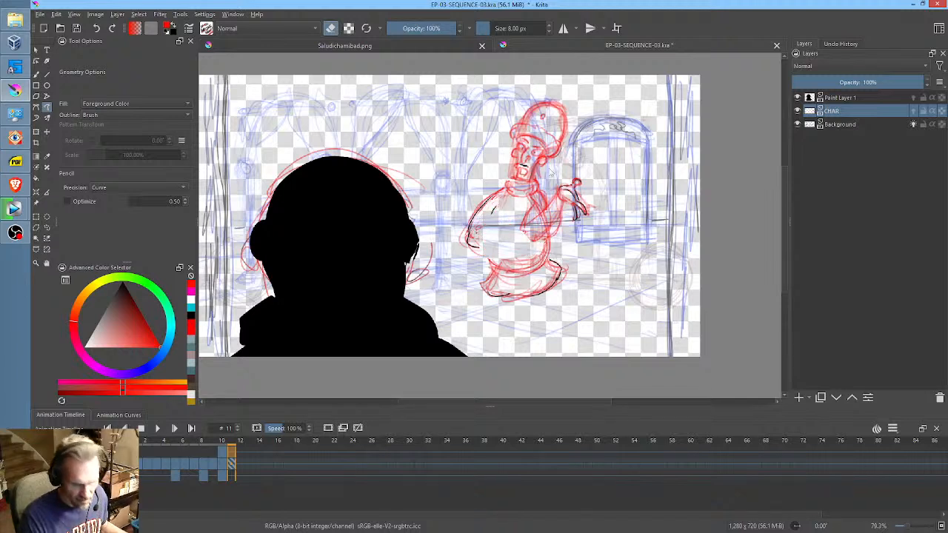
left_click_drag(502, 210, 489, 252)
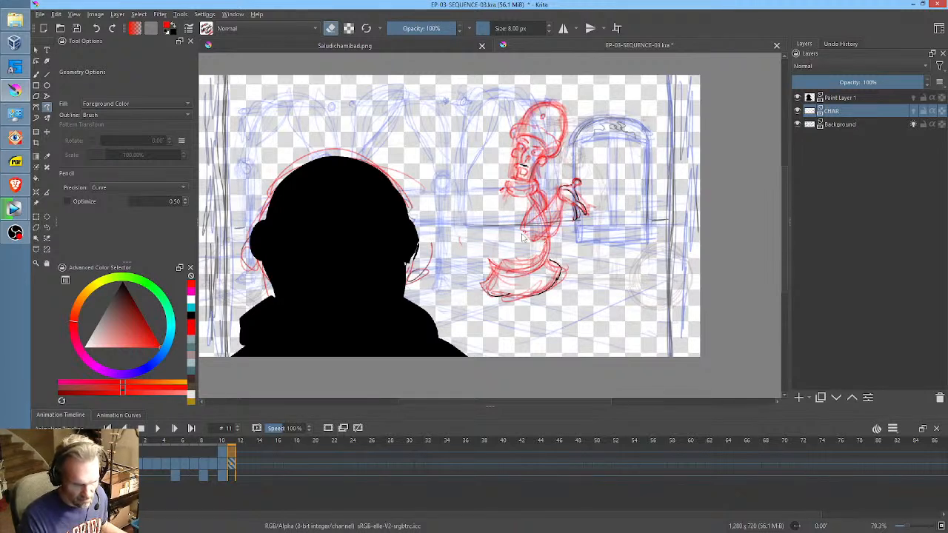
key("b")
key("e")
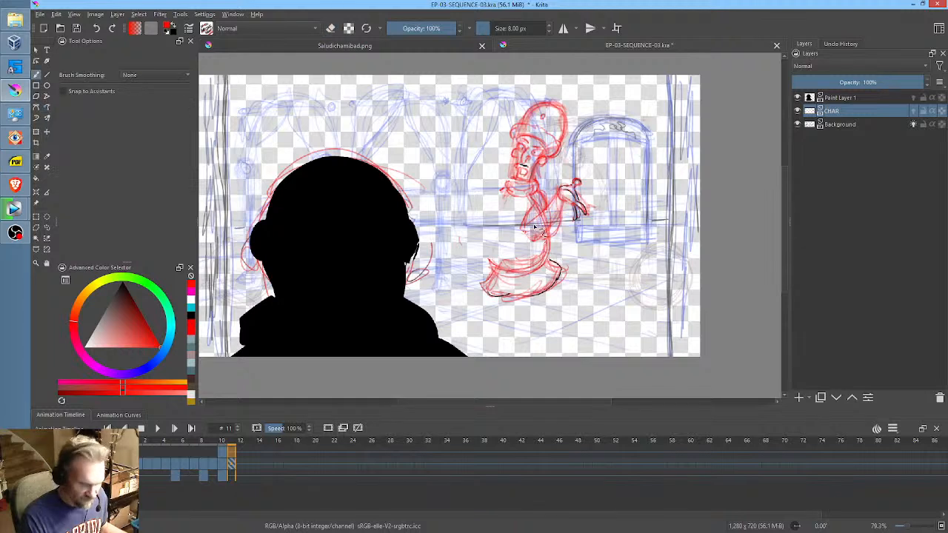
- Redraw the raised arm's elbow and the rounded torso outline between the collar and the skirt
mouse_move(534, 247)
left_mouse_down()
mouse_move(556, 237)
mouse_move(528, 219)
mouse_move(553, 205)
mouse_move(543, 274)
left_mouse_up()
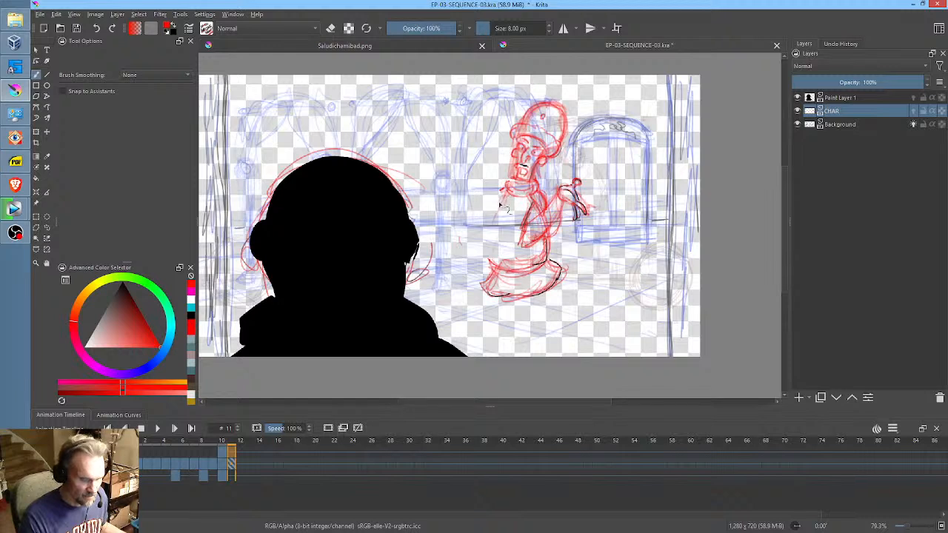
mouse_move(504, 208)
left_mouse_down()
mouse_move(489, 264)
mouse_move(486, 256)
mouse_move(510, 277)
mouse_move(483, 245)
mouse_move(506, 191)
mouse_move(471, 247)
left_mouse_up()
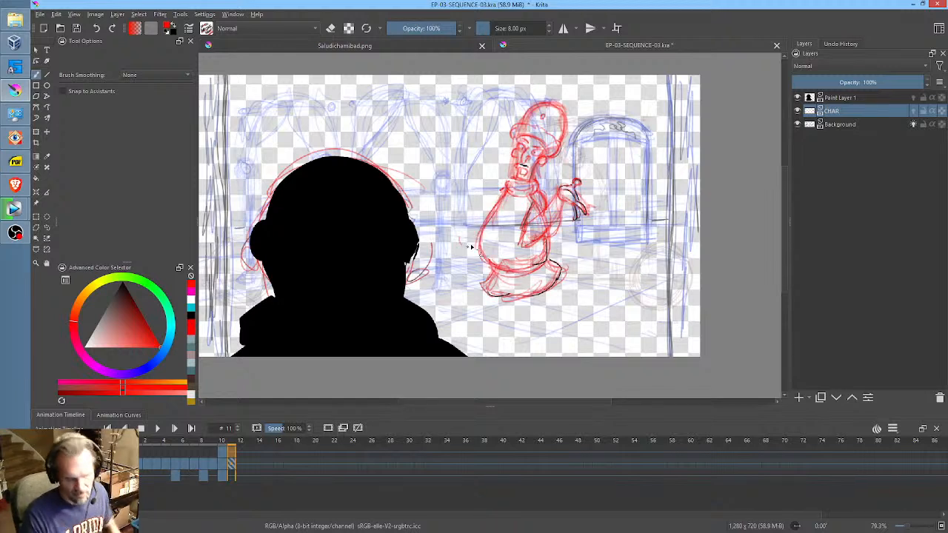
left_click_drag(506, 187, 487, 235)
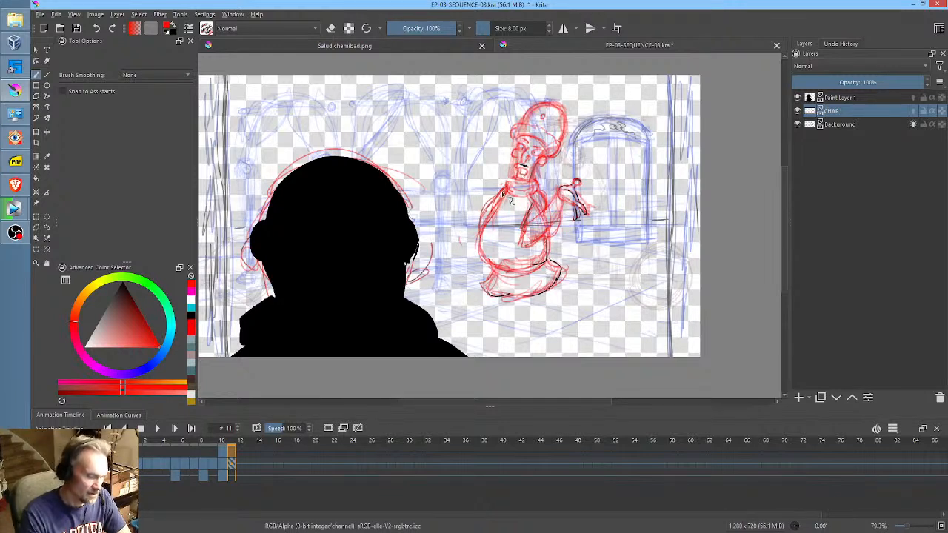
left_click_drag(505, 199, 483, 237)
left_click_drag(505, 195, 489, 217)
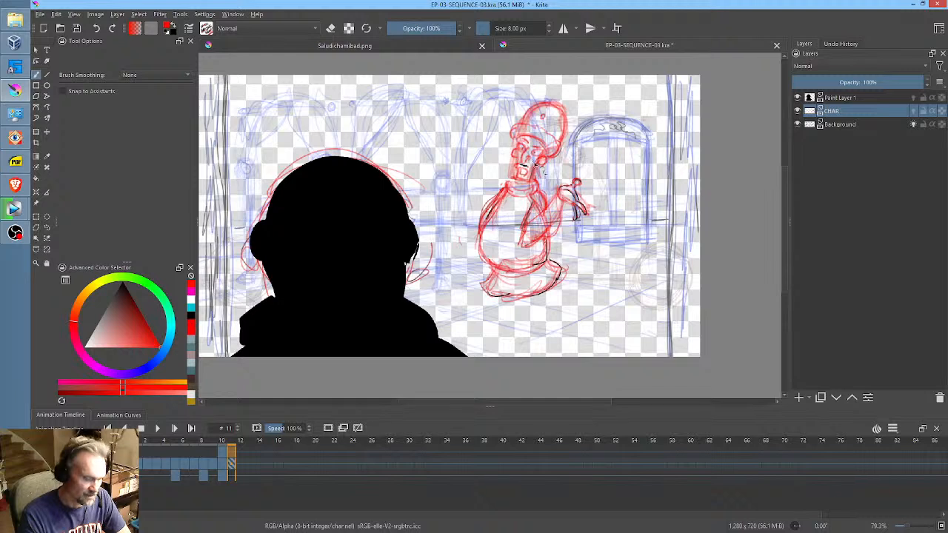
- Compare with frame 10, trim the excess outer strokes on the silhouette side of the torso, and refine its outline
key("Left")
key("Right")
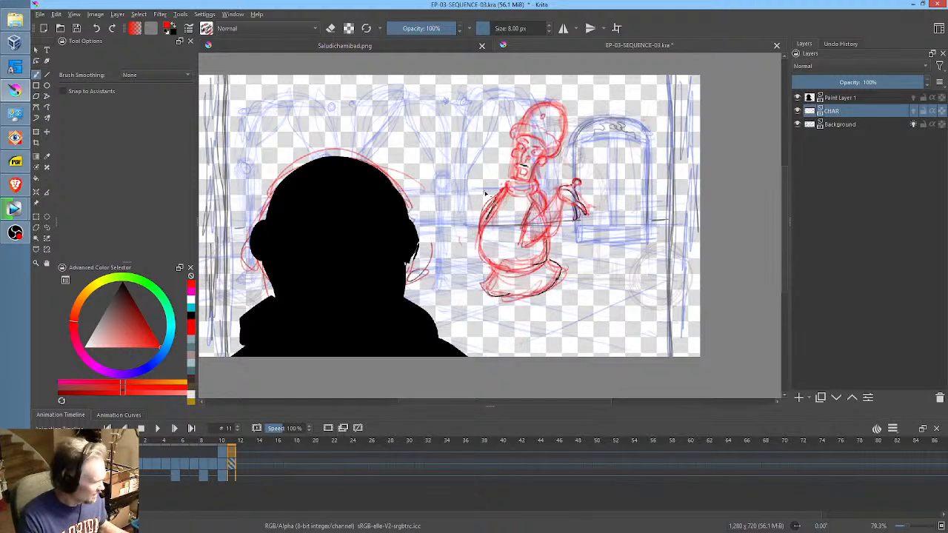
key("l")
key("e")
mouse_move(485, 180)
left_mouse_down()
mouse_move(472, 202)
mouse_move(486, 180)
mouse_move(479, 248)
left_mouse_up()
key("b")
key("e")
mouse_move(507, 195)
left_mouse_down()
mouse_move(483, 258)
mouse_move(513, 268)
left_mouse_up()
- Flip repeatedly between frames 10 and 11 to examine how the character's torso, skirt and legs line up
key("Left")
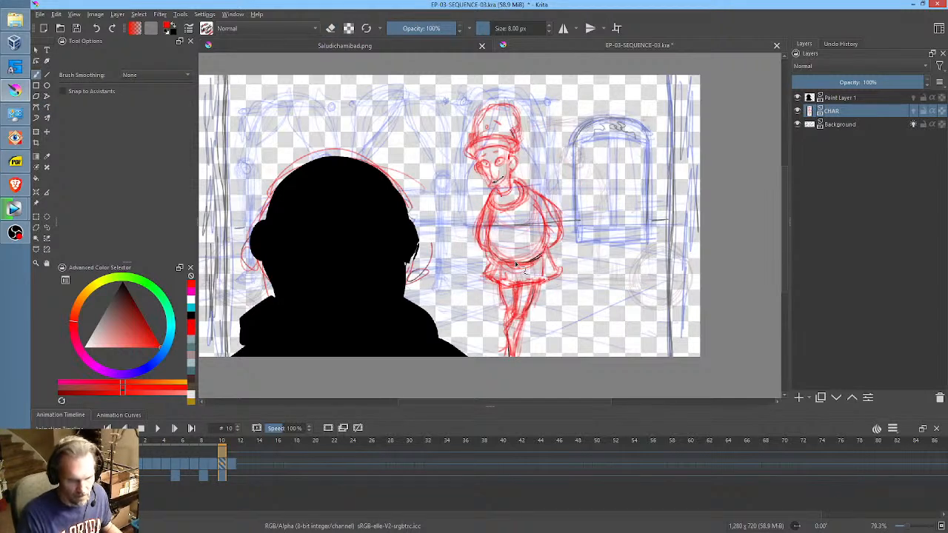
key("Right")
key("Left")
key("Right")
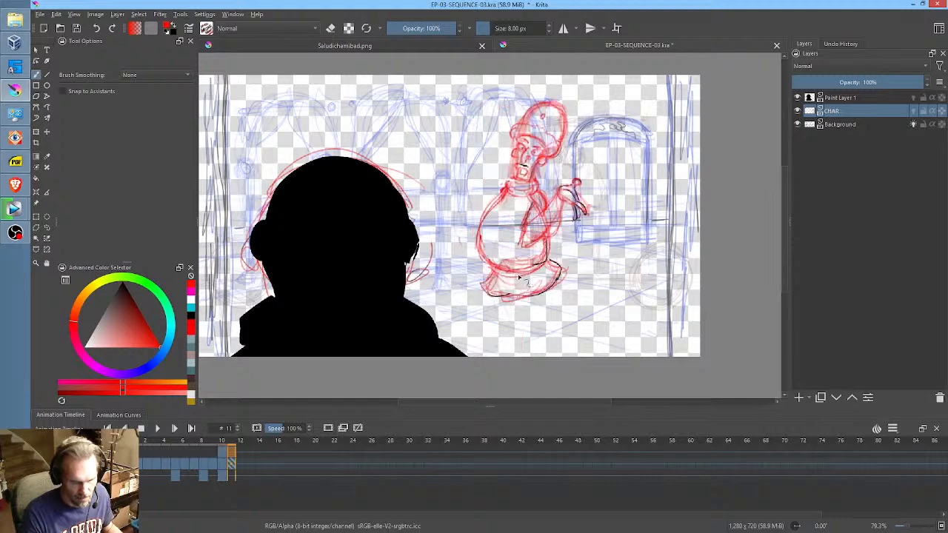
key("Left")
key("Right")
key("Right")
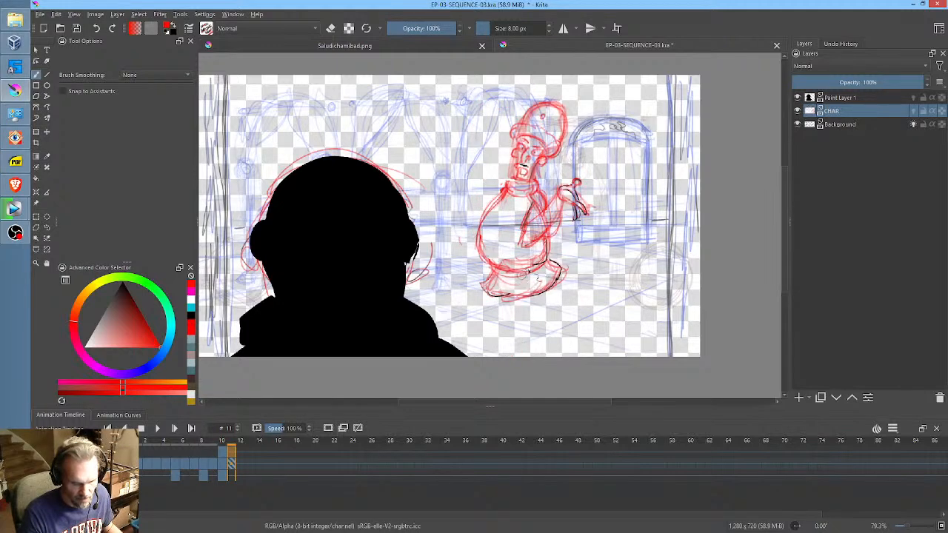
key("Left")
key("Right")
key("Left")
key("Right")
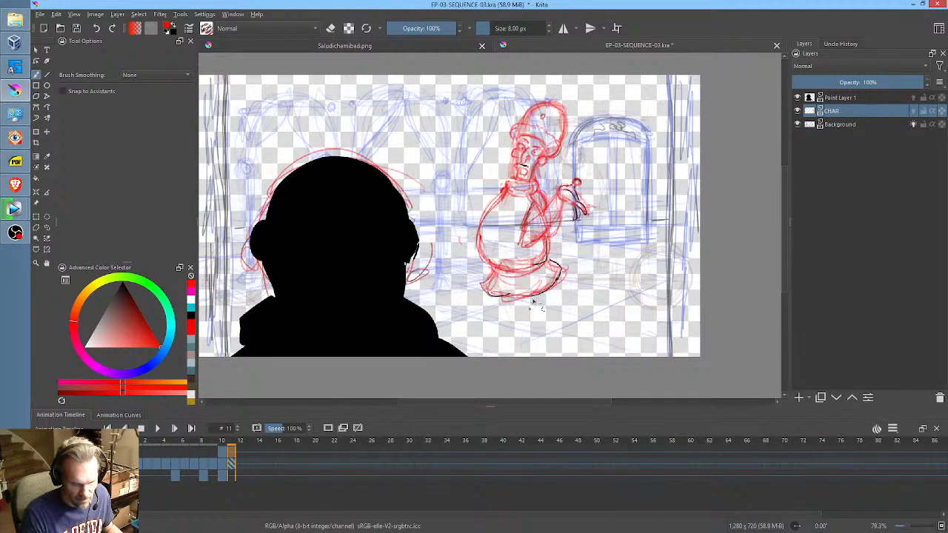
- Sketch the frame 11 character's two thin legs from the skirt to the canvas edge, checking them against frame 10
key("Left")
key("Right")
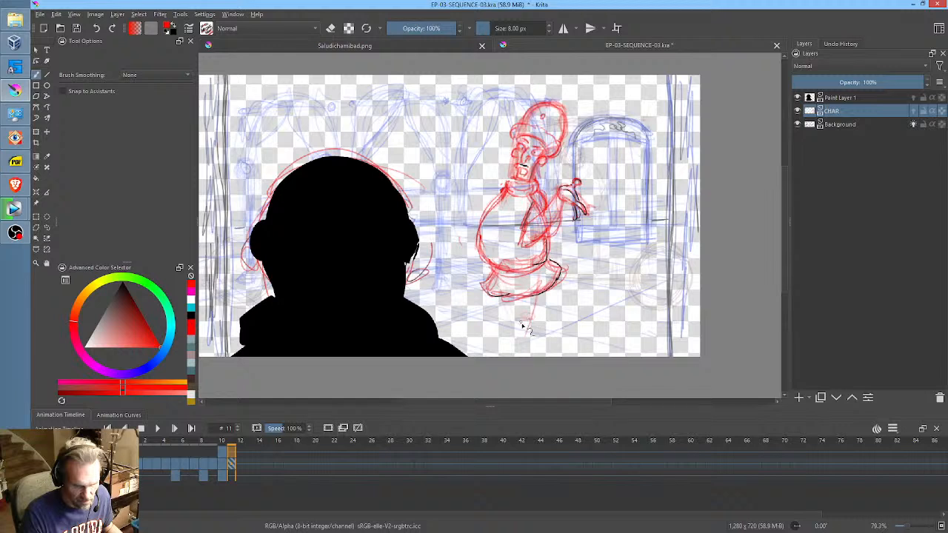
mouse_move(532, 327)
left_mouse_down()
mouse_move(529, 312)
mouse_move(527, 358)
left_mouse_up()
key("Left")
key("Right")
mouse_move(536, 311)
left_mouse_down()
mouse_move(517, 364)
mouse_move(511, 336)
mouse_move(531, 314)
mouse_move(527, 302)
left_mouse_up()
key("Left")
key("Right")
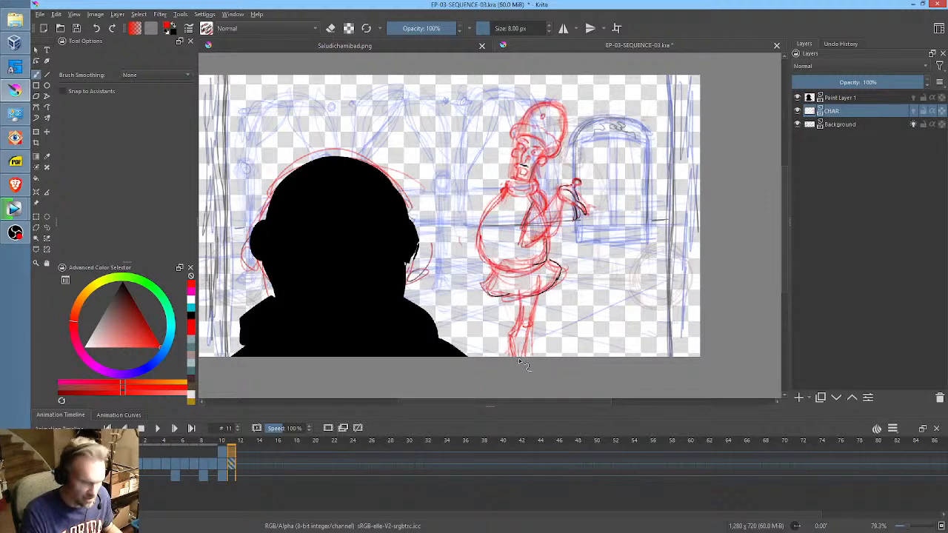
- Refine the two legs under the skirt on frame 11, strengthening the thigh and knee lines against frame 10
key("Left")
key("Right")
left_click_drag(504, 304, 503, 289)
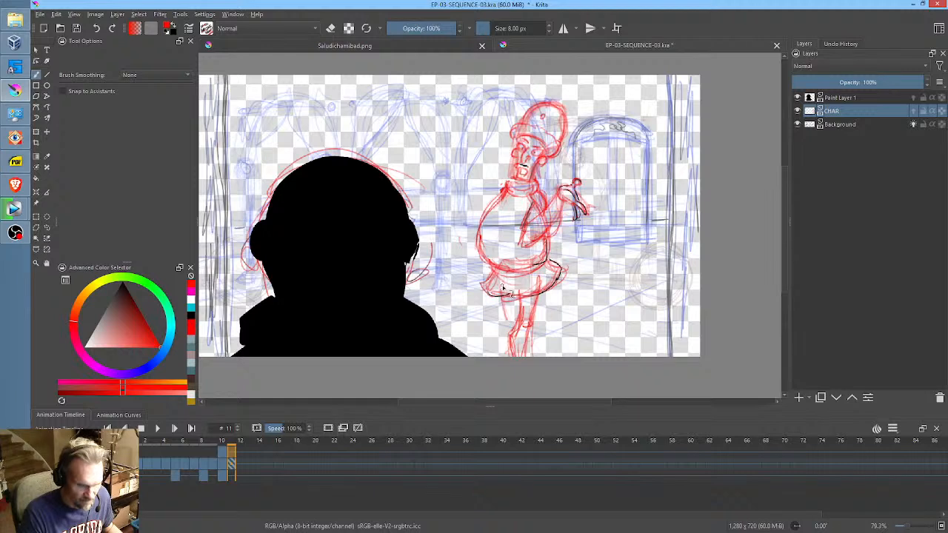
mouse_move(516, 363)
left_mouse_down()
mouse_move(510, 333)
mouse_move(514, 342)
left_mouse_up()
left_click_drag(499, 295, 501, 276)
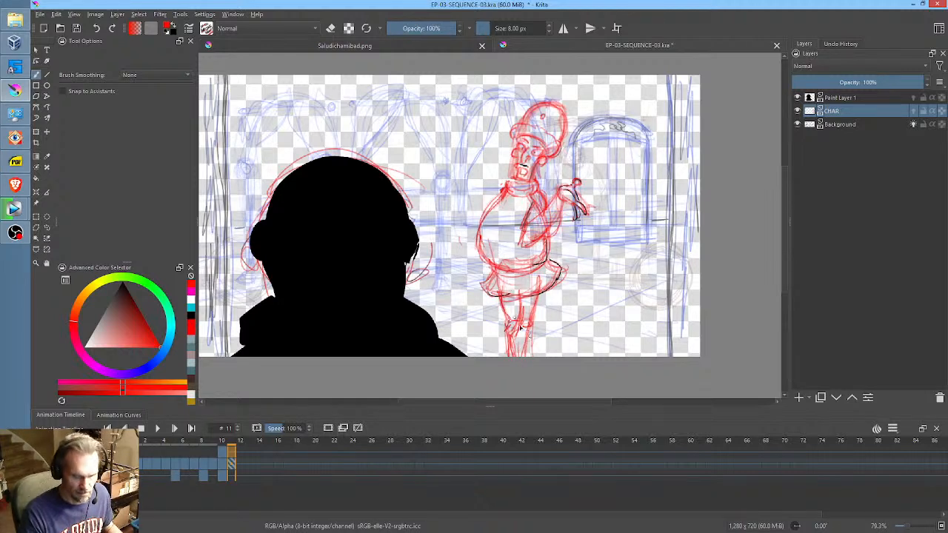
left_click_drag(520, 320, 525, 285)
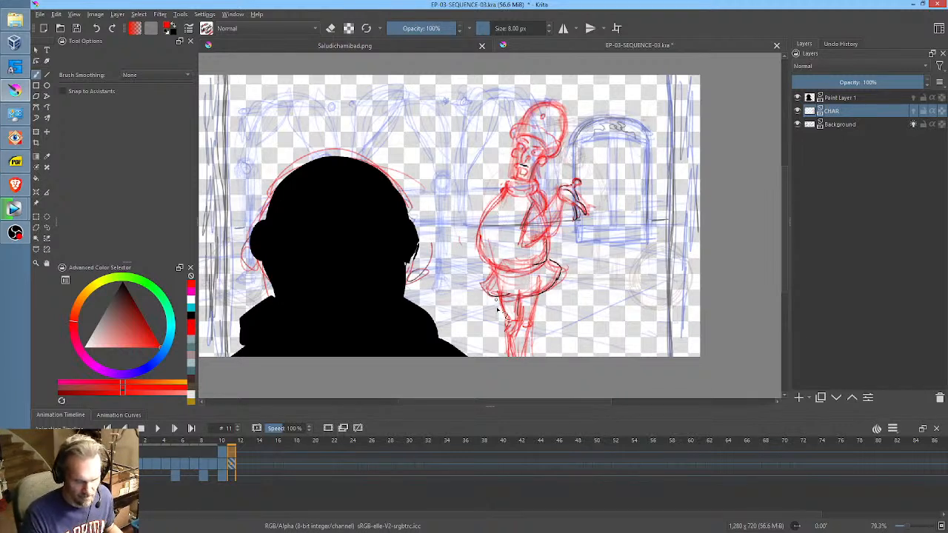
mouse_move(498, 310)
left_mouse_down()
mouse_move(504, 320)
mouse_move(506, 302)
left_mouse_up()
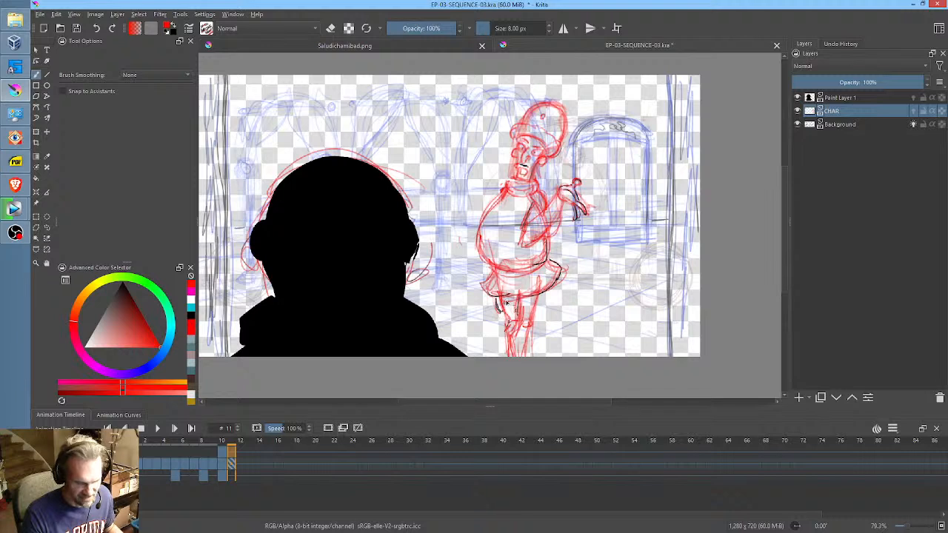
key("ctrl+z")
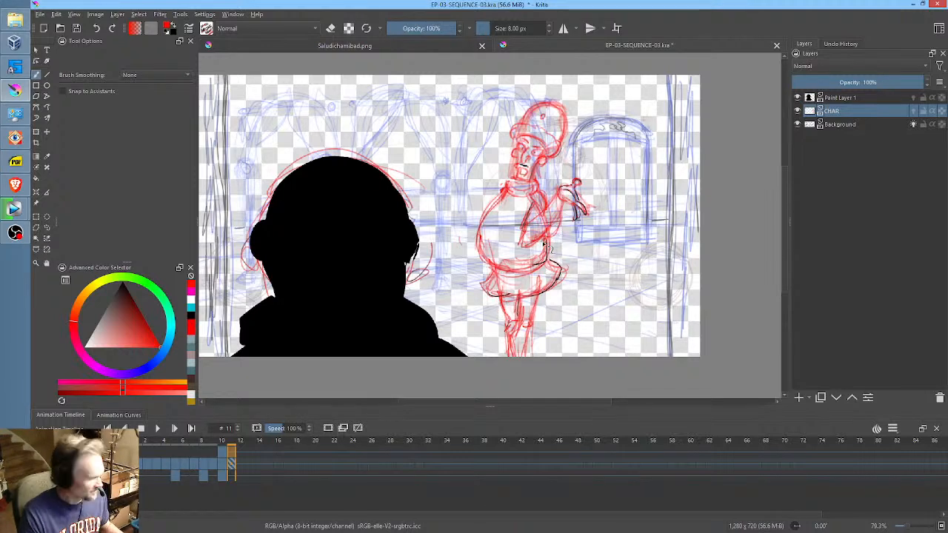
- Compare with frame 10 and erase the torso outline on the side facing the silhouette on frame 11
key("Left")
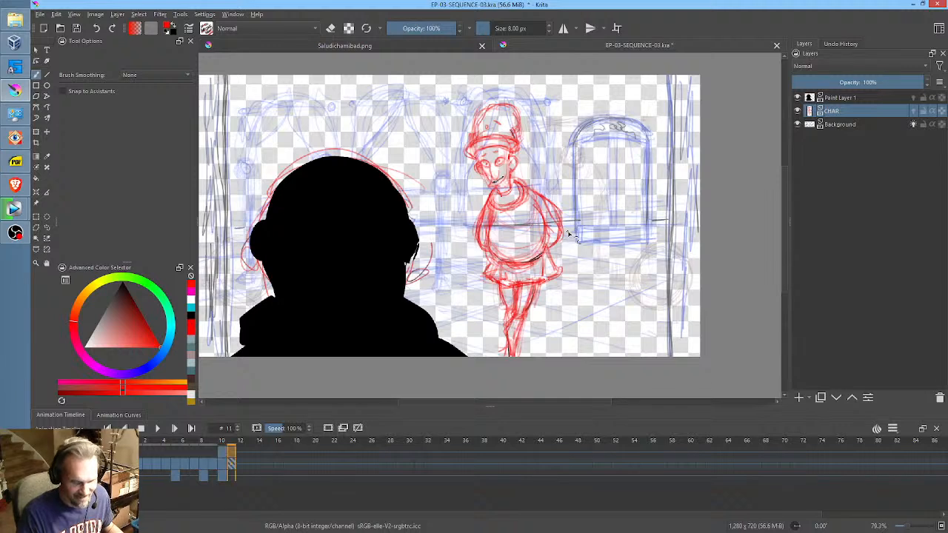
key("Right")
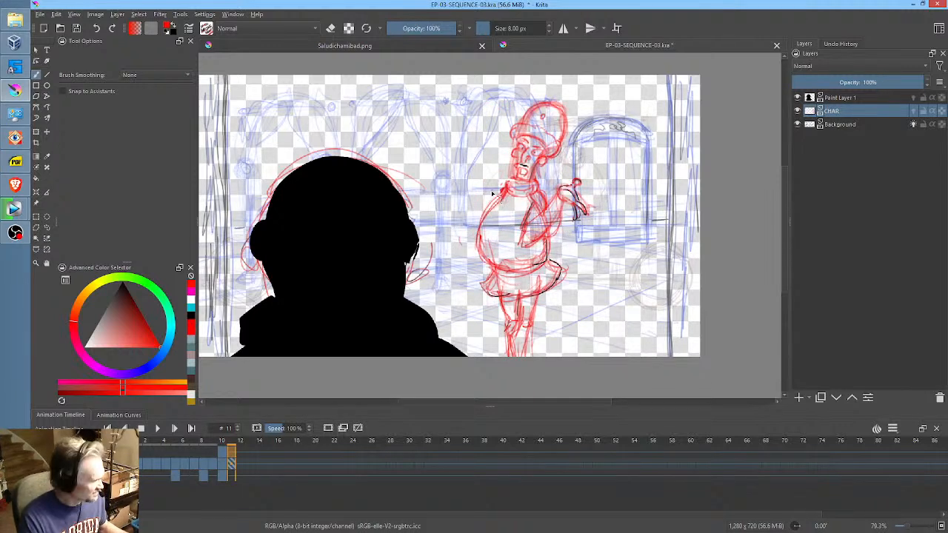
key("p")
key("e")
mouse_move(508, 189)
left_mouse_down()
mouse_move(485, 256)
mouse_move(505, 217)
left_mouse_up()
key("b")
key("e")
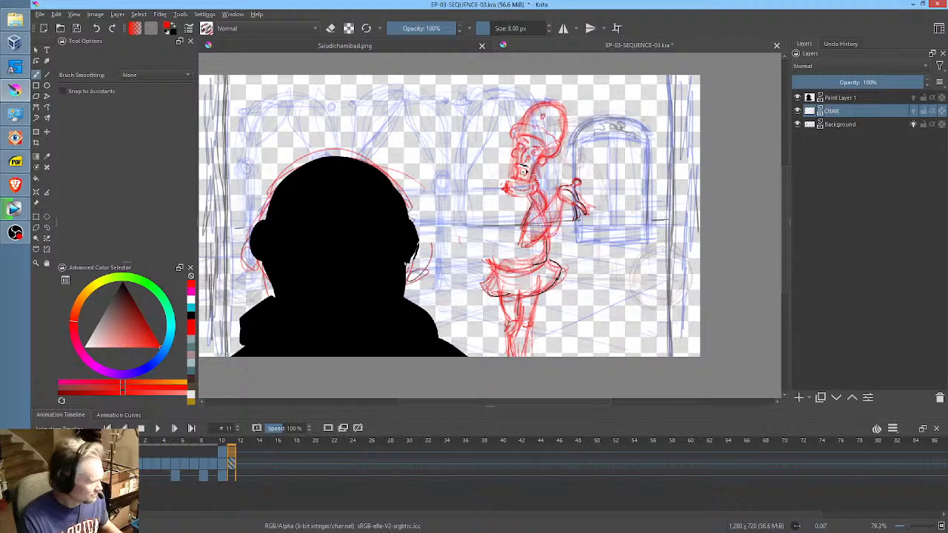
- Redraw the erased torso edge on frame 11 with a slimmer curve and a sleeve line below the collar, checking against frame 10
key("Left")
key("Right")
key("Left")
key("Right")
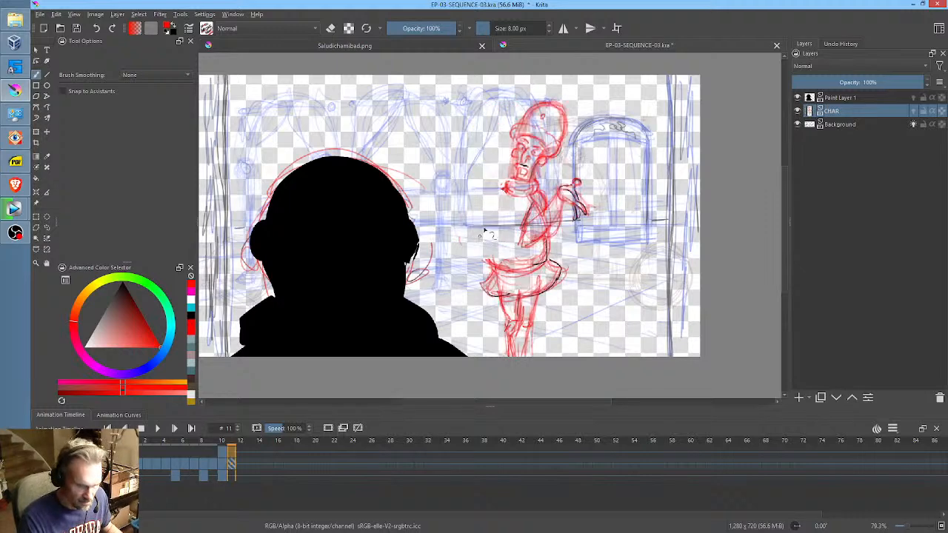
key("Left")
key("Right")
key("Left")
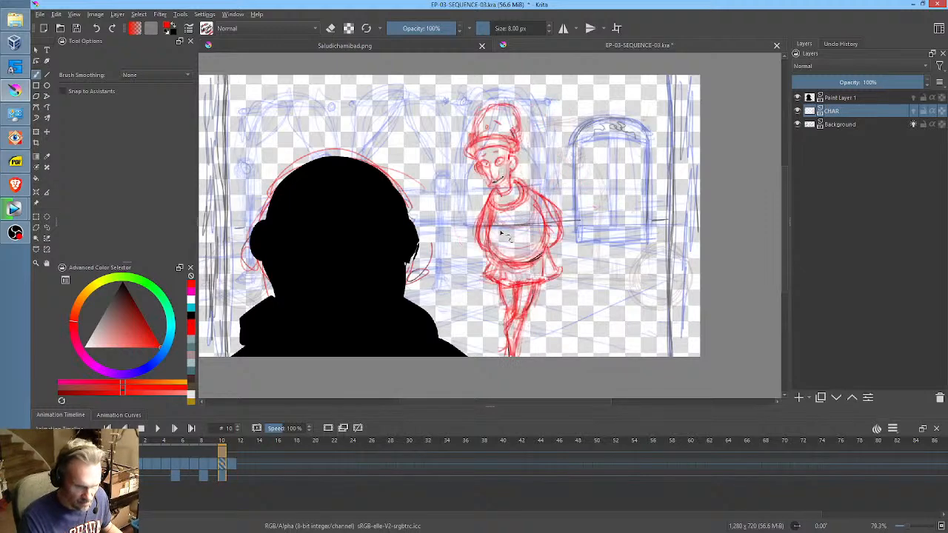
key("Right")
key("Left")
key("Right")
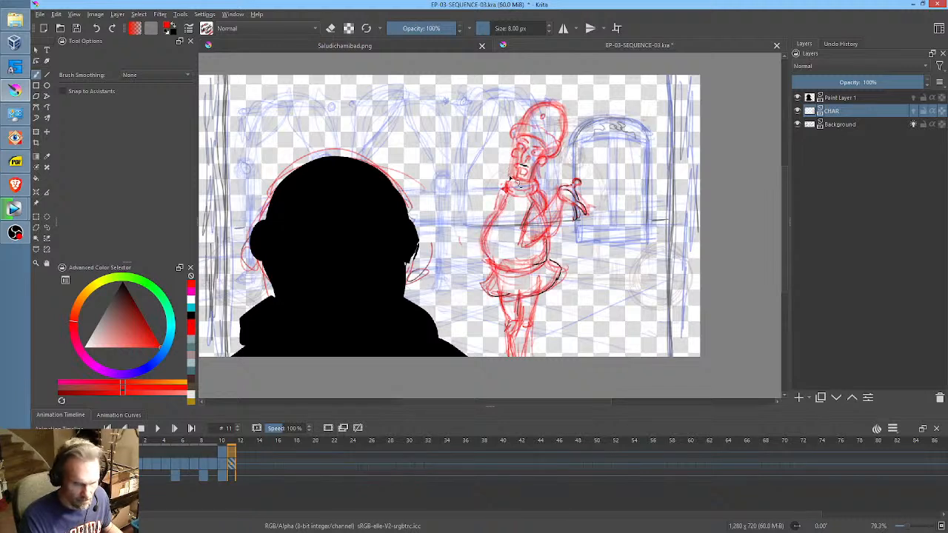
left_click_drag(507, 190, 504, 211)
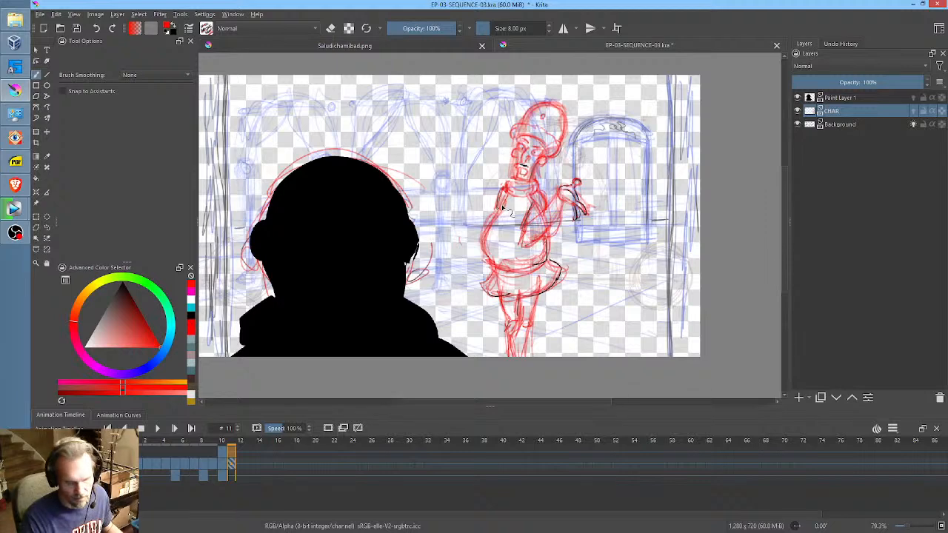
key("Left")
key("Right")
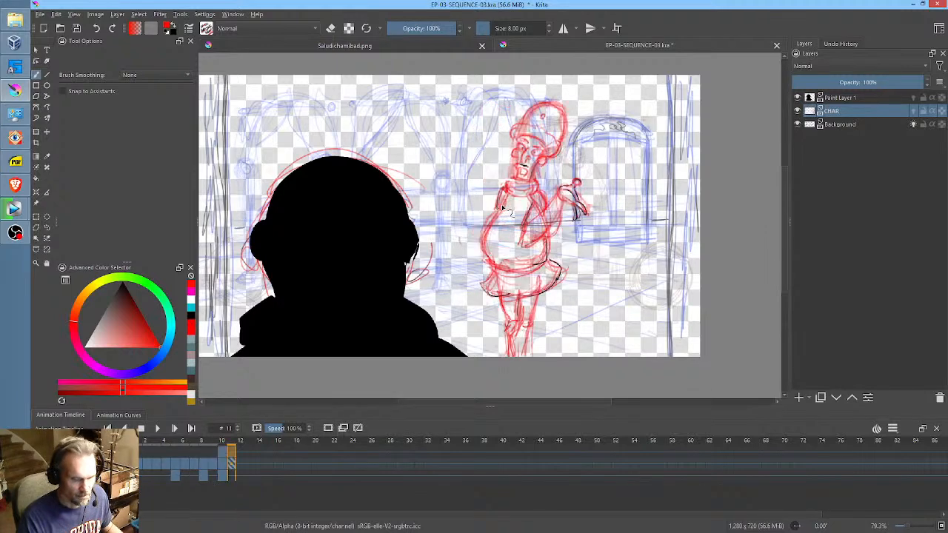
- Go back to frame 9 and draw the mouth under the profile character's moustache, plus small marks in front of the forehead
key("Left")
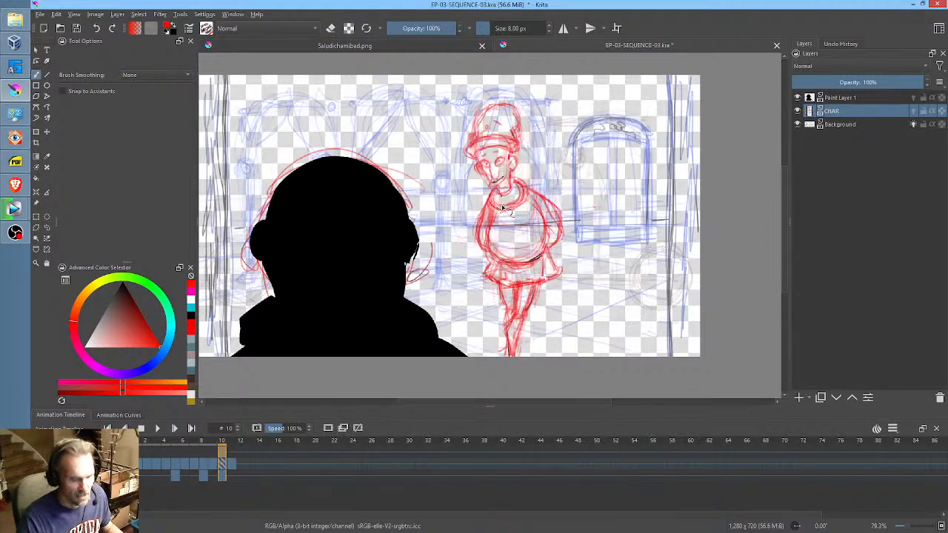
key("Left")
key("Left")
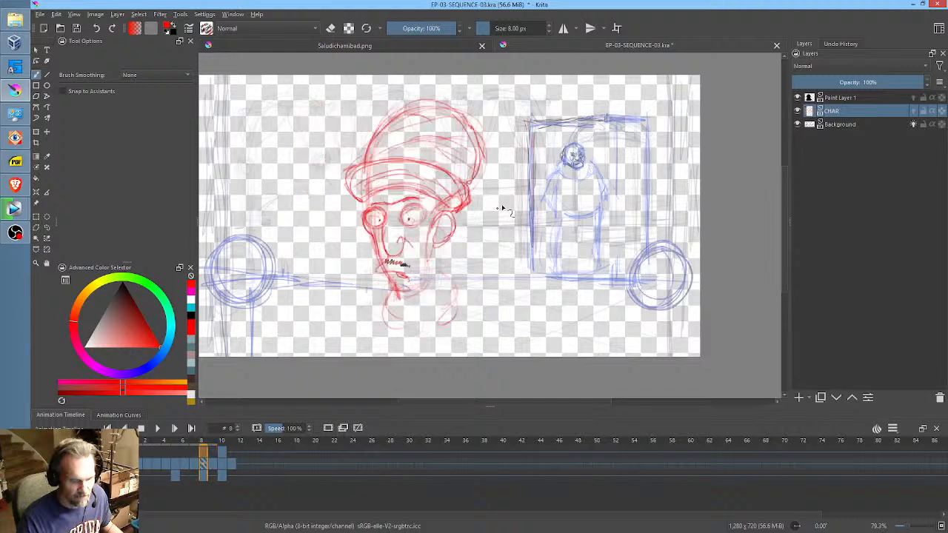
key("Right")
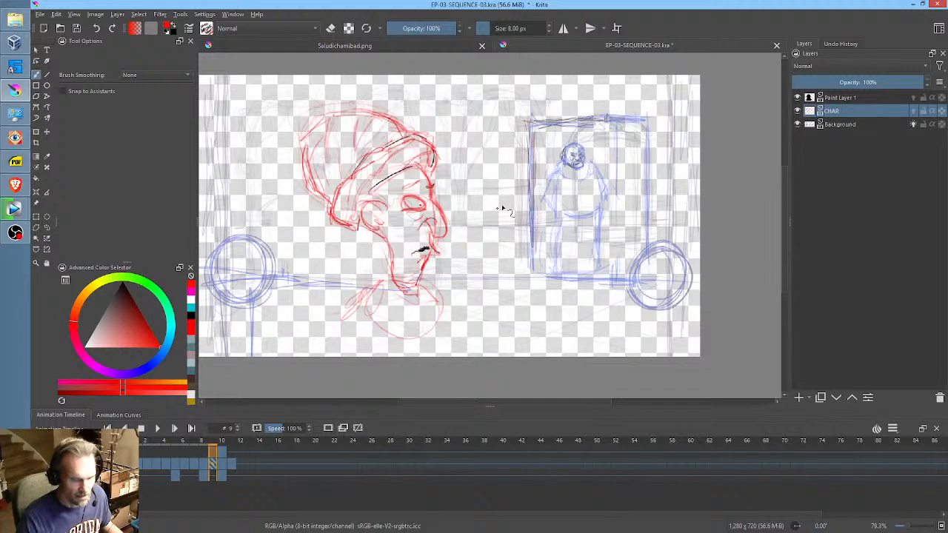
mouse_move(436, 257)
left_mouse_down()
mouse_move(420, 264)
mouse_move(437, 262)
left_mouse_up()
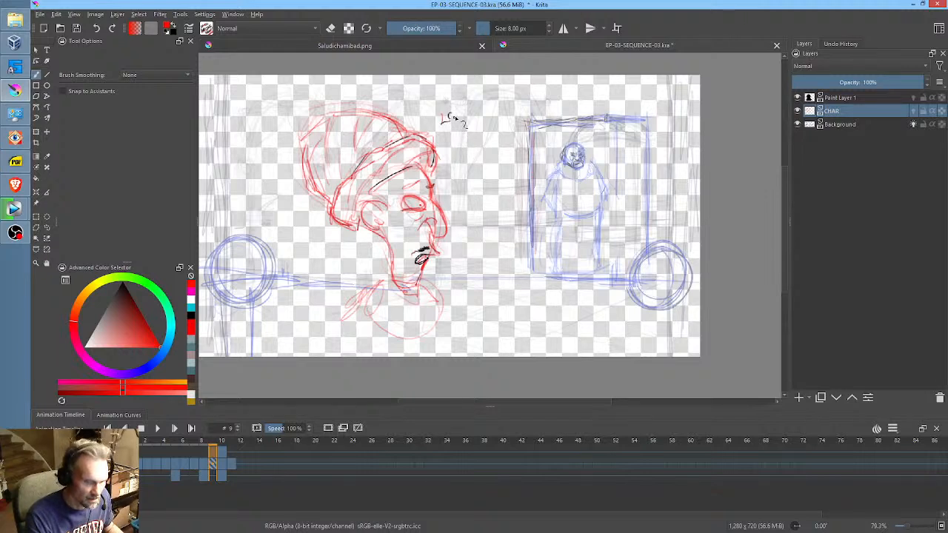
mouse_move(463, 124)
left_mouse_down()
mouse_move(471, 109)
mouse_move(474, 117)
mouse_move(445, 117)
mouse_move(453, 142)
mouse_move(486, 132)
mouse_move(488, 120)
mouse_move(494, 129)
mouse_move(497, 117)
left_mouse_up()
- Return to frame 11 and ink the character's grinning mouth and chin line in black
key("period")
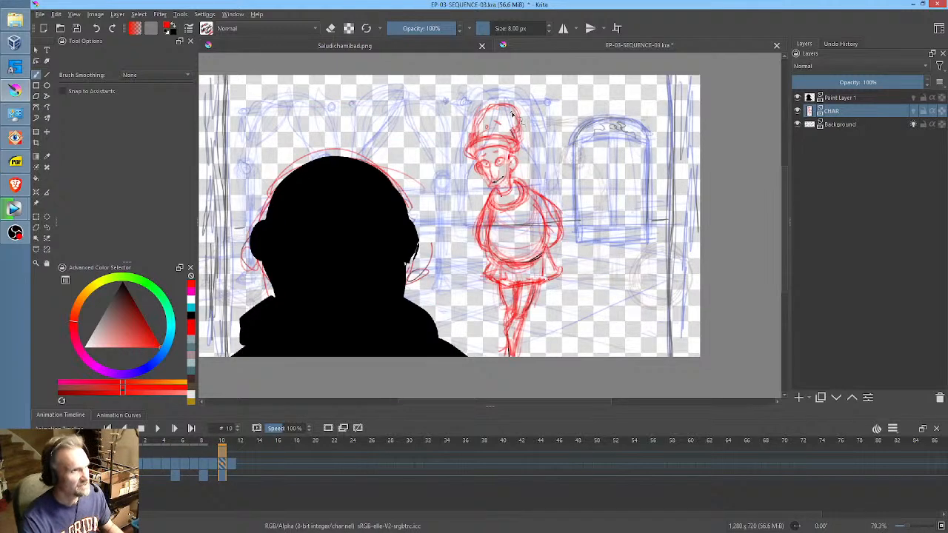
key("period")
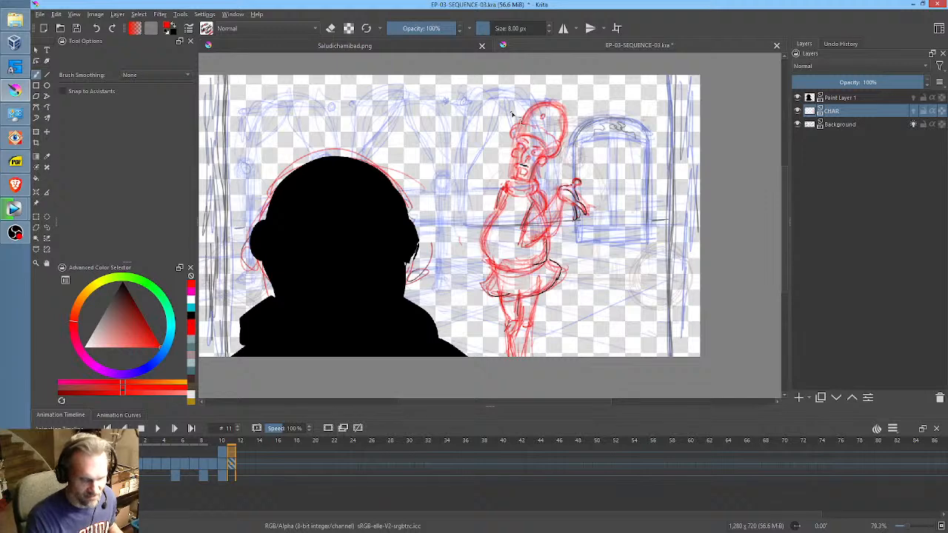
scroll(511, 112, "up", 5)
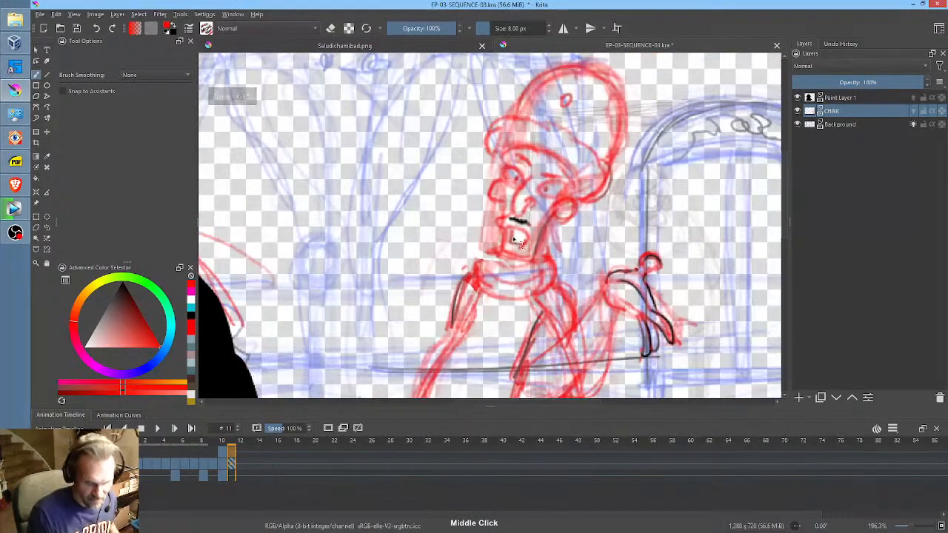
mouse_move(537, 237)
left_mouse_down()
mouse_move(554, 223)
mouse_move(545, 243)
mouse_move(523, 249)
mouse_move(516, 235)
mouse_move(537, 237)
mouse_move(520, 256)
mouse_move(511, 250)
mouse_move(535, 248)
left_mouse_up()
key("ctrl+z")
key("ctrl+z")
key("ctrl+z")
key("ctrl+z")
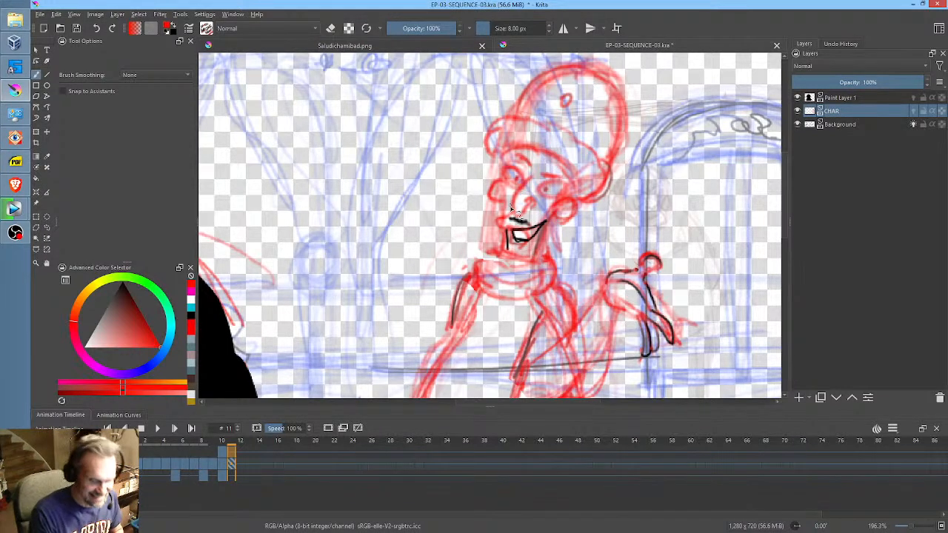
- Ink the character's cheek line, eyes, pupils and eyebrows in black, and add three red sweat drops beside the hat
mouse_move(514, 215)
left_mouse_down()
mouse_move(502, 227)
mouse_move(522, 235)
mouse_move(504, 219)
mouse_move(507, 175)
mouse_move(554, 199)
mouse_move(564, 190)
mouse_move(548, 194)
left_mouse_up()
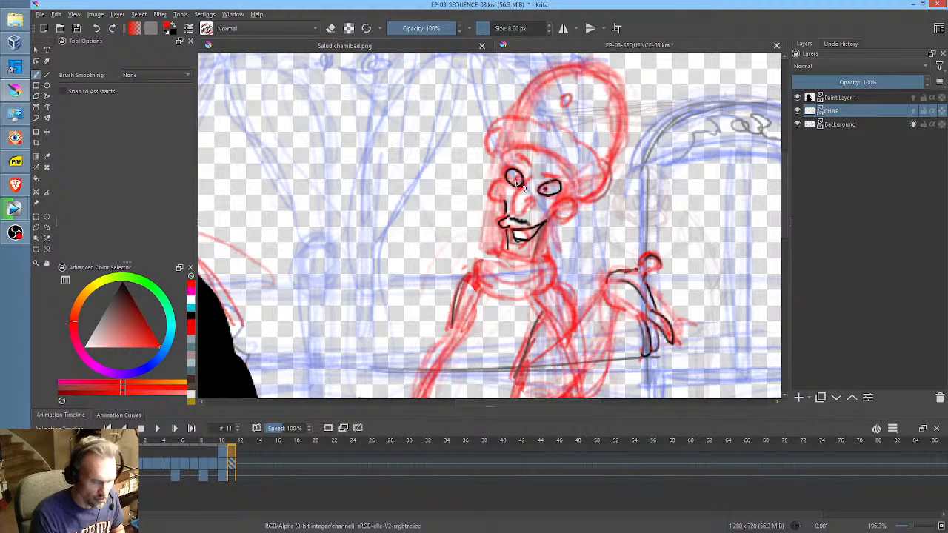
mouse_move(516, 180)
left_mouse_down()
mouse_move(527, 158)
mouse_move(571, 172)
left_mouse_up()
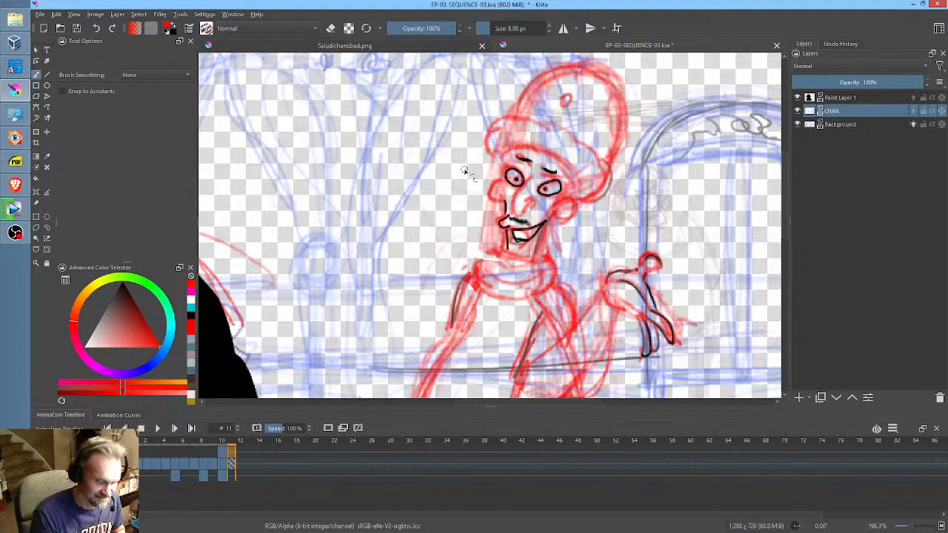
left_click_drag(454, 169, 461, 171)
left_click_drag(443, 134, 462, 108)
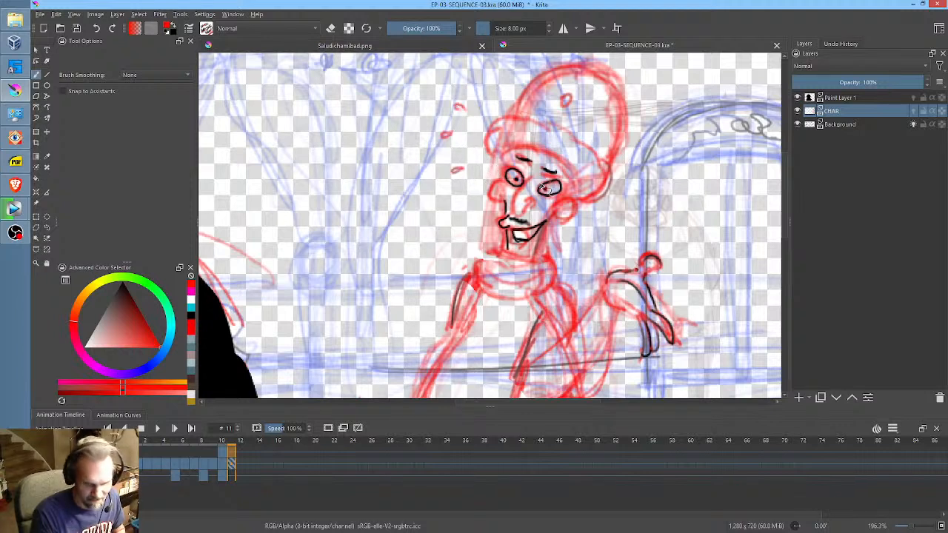
- Ink the ears, the hat's lower edge, the jaw and the collar around the frame 11 face
left_click_drag(544, 189, 552, 191)
mouse_move(501, 162)
left_mouse_down()
mouse_move(511, 178)
mouse_move(504, 204)
mouse_move(520, 192)
mouse_move(561, 223)
mouse_move(571, 219)
left_mouse_up()
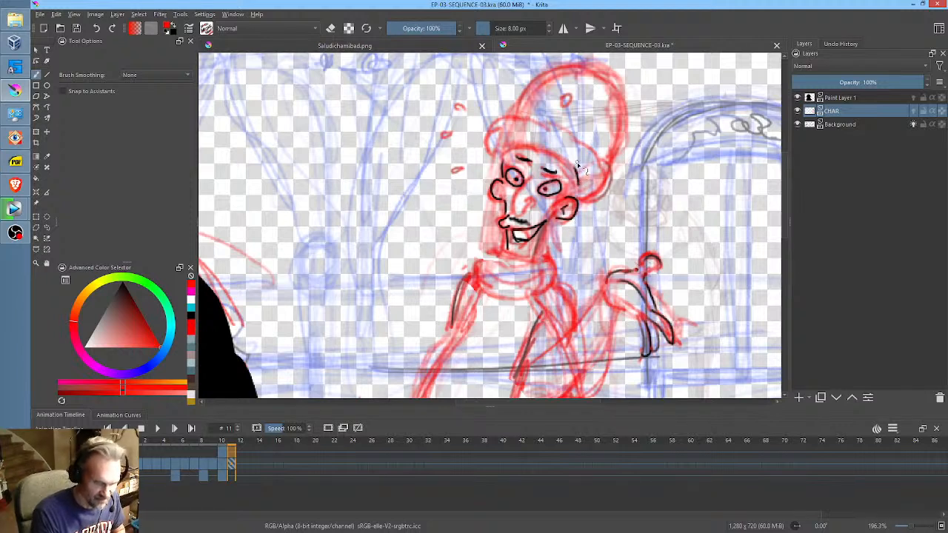
mouse_move(579, 172)
left_mouse_down()
mouse_move(554, 158)
mouse_move(502, 164)
left_mouse_up()
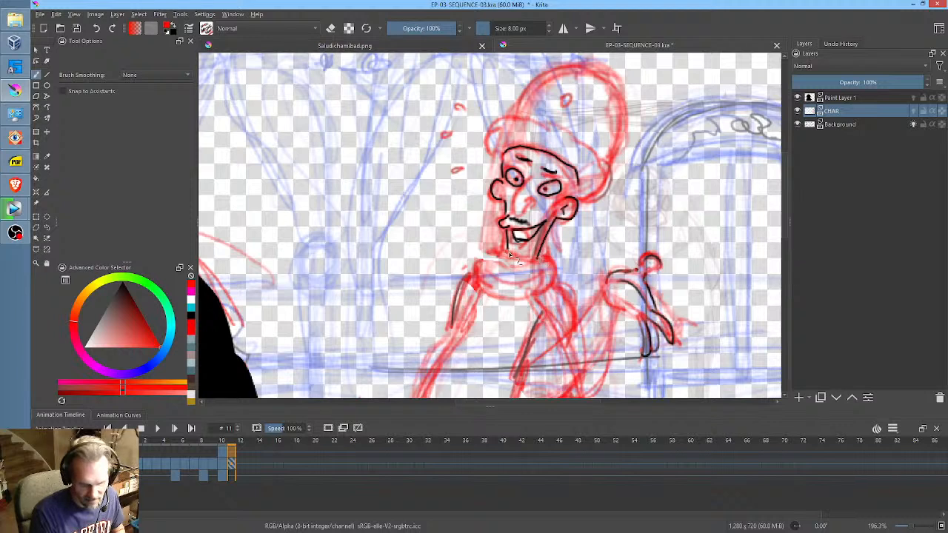
mouse_move(510, 249)
left_mouse_down()
mouse_move(487, 248)
mouse_move(469, 267)
mouse_move(486, 294)
mouse_move(538, 287)
mouse_move(554, 251)
left_mouse_up()
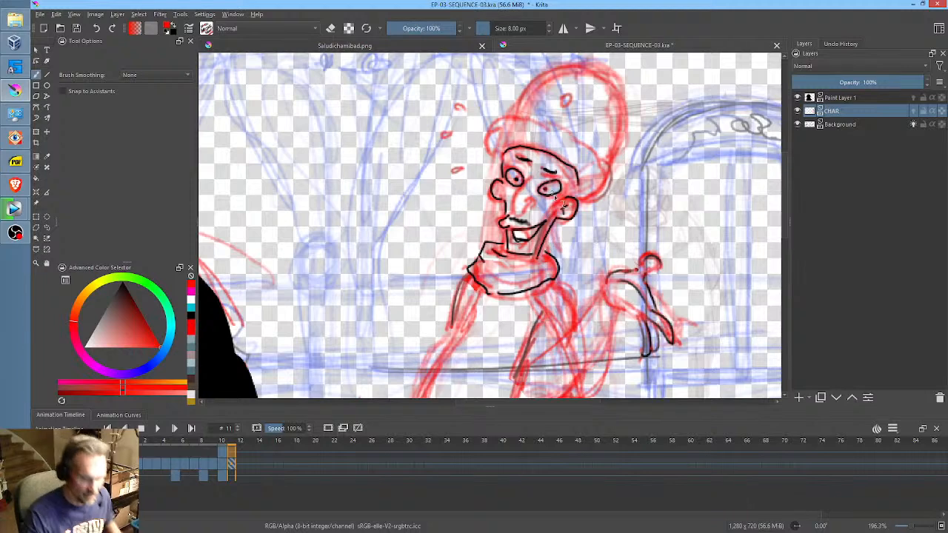
- Ink the character's long nose with its nostril and cheek crease, and extend the moustache toward the cheek
scroll(563, 206, "up", 5)
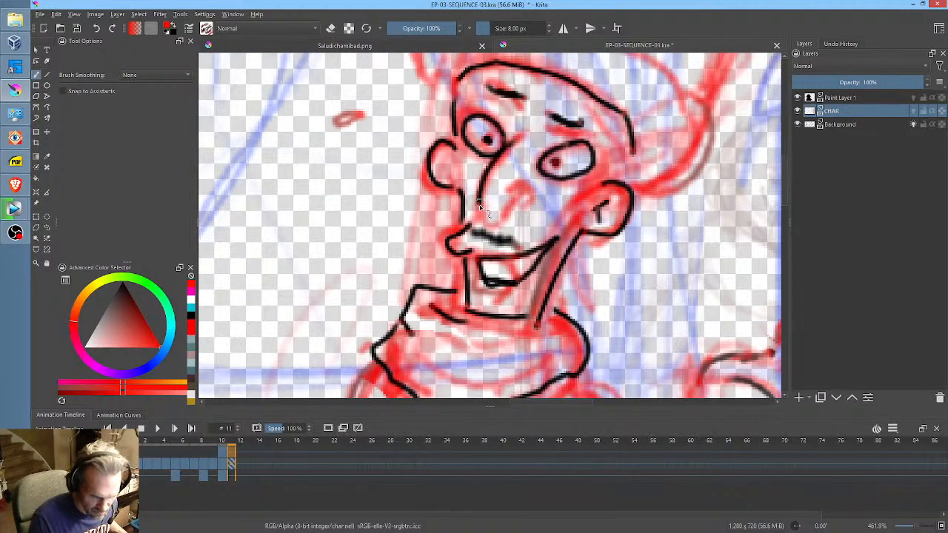
mouse_move(481, 209)
left_mouse_down()
mouse_move(530, 193)
mouse_move(515, 187)
mouse_move(562, 216)
left_mouse_up()
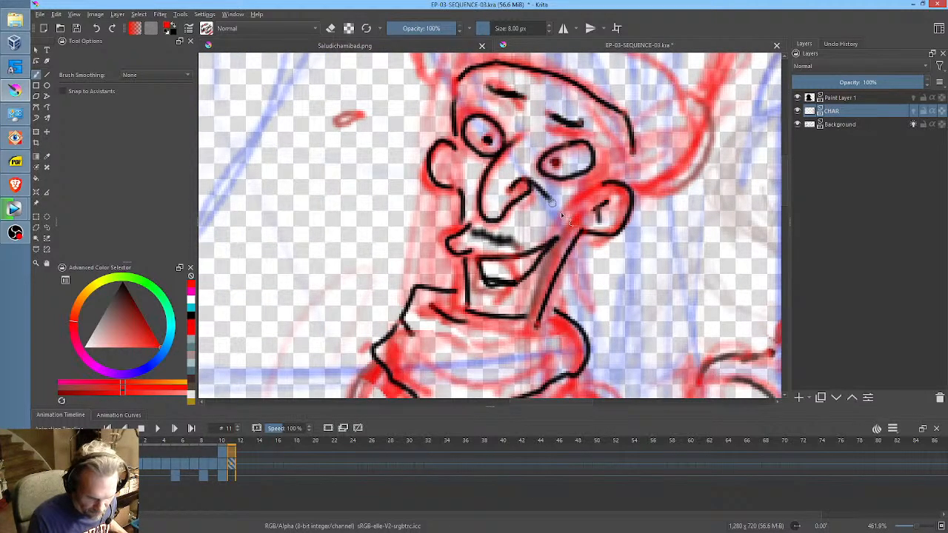
left_click_drag(511, 239, 549, 231)
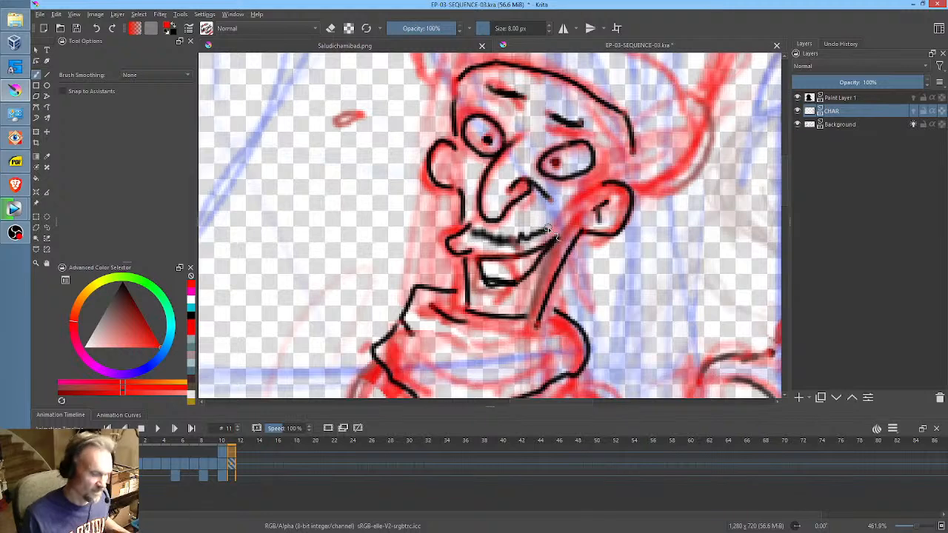
- Check frames 10 and 11 at 100% zoom, and start a blank drawing on frame 12 of the CHAR layer
key("1")
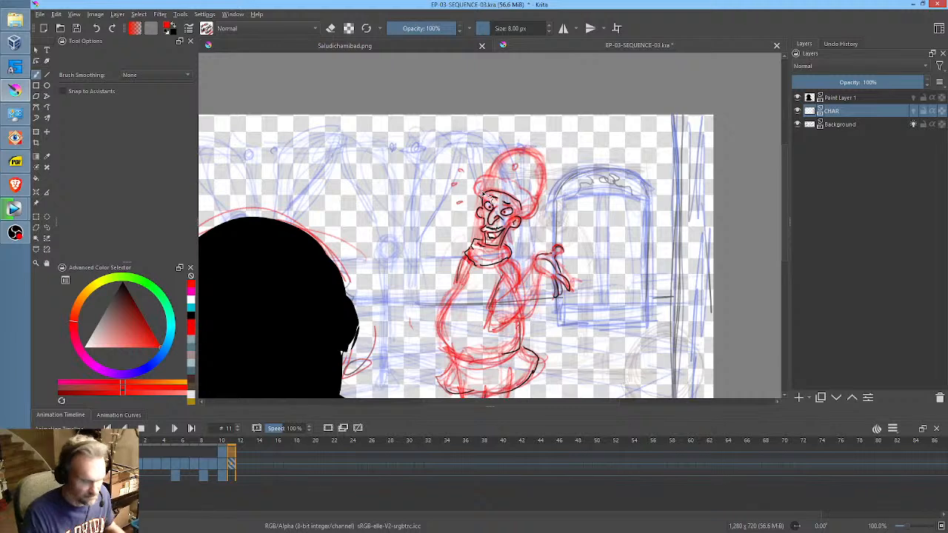
left_click(224, 463)
left_click(232, 464)
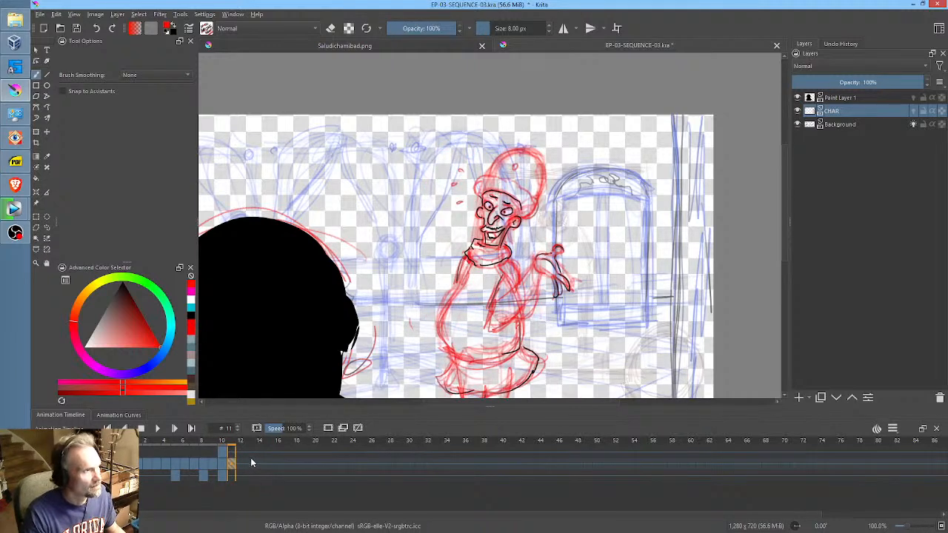
left_click(242, 463)
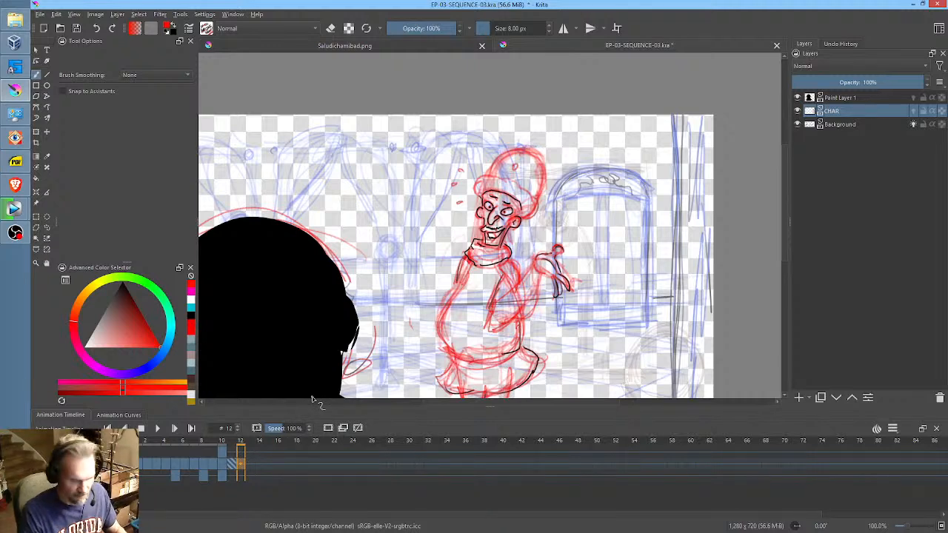
key("Delete")
- Sketch a red tilted oval for the character's head on frame 12, comparing its placement with the frame 11 pose
mouse_move(504, 175)
left_mouse_down()
mouse_move(482, 170)
mouse_move(455, 194)
mouse_move(491, 163)
mouse_move(459, 217)
left_mouse_up()
mouse_move(480, 160)
left_mouse_down()
mouse_move(486, 261)
mouse_move(461, 213)
mouse_move(462, 225)
mouse_move(504, 247)
left_mouse_up()
key("Left")
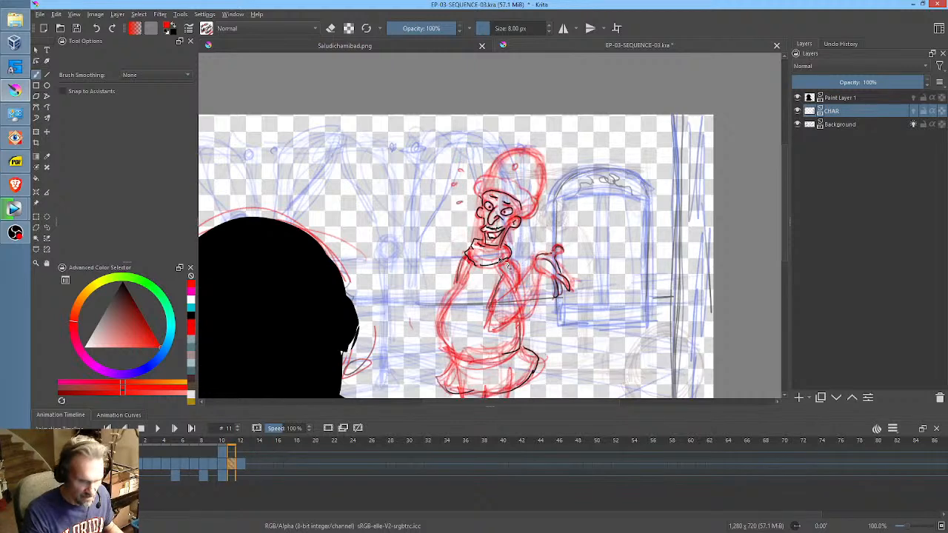
key("Right")
key("Left")
key("Right")
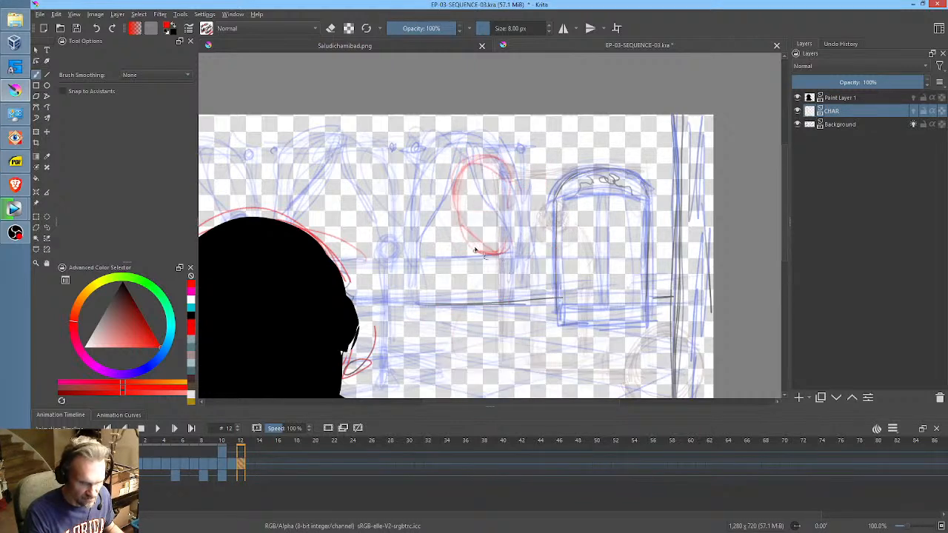
key("Left")
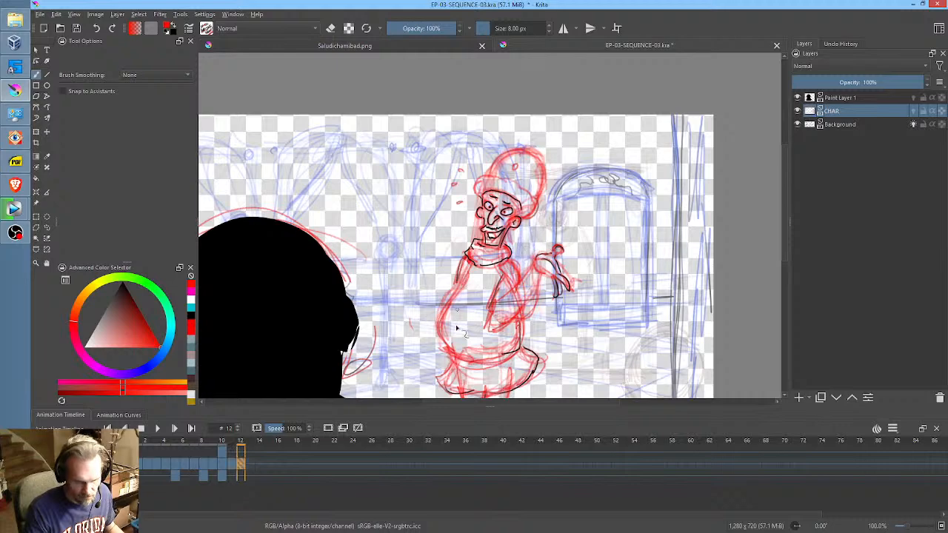
key("Right")
key("Left")
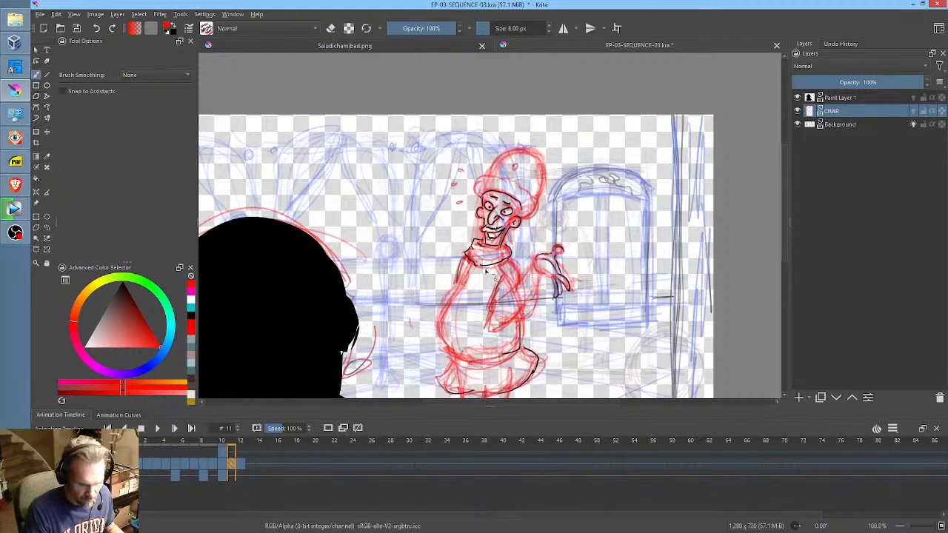
key("Right")
key("Left")
key("Right")
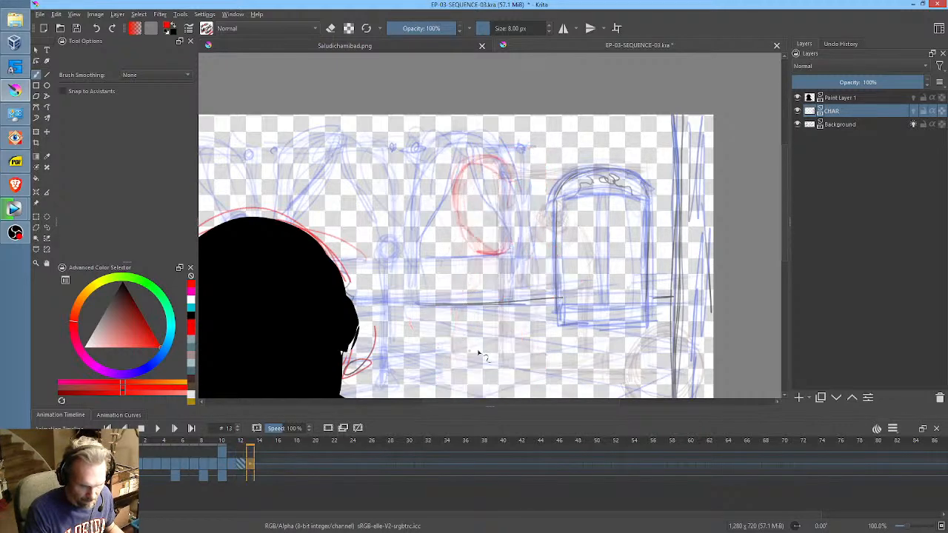
- Sketch the pear-shaped torso below the head oval in red, with an arm reaching down across the body
mouse_move(524, 233)
left_mouse_down()
mouse_move(535, 276)
mouse_move(495, 164)
mouse_move(508, 238)
mouse_move(512, 180)
mouse_move(459, 188)
mouse_move(465, 172)
mouse_move(483, 257)
mouse_move(479, 236)
mouse_move(501, 171)
mouse_move(485, 226)
mouse_move(494, 174)
mouse_move(519, 280)
mouse_move(510, 230)
mouse_move(495, 368)
mouse_move(515, 279)
mouse_move(498, 237)
mouse_move(480, 265)
mouse_move(466, 343)
mouse_move(481, 275)
mouse_move(491, 360)
left_mouse_up()
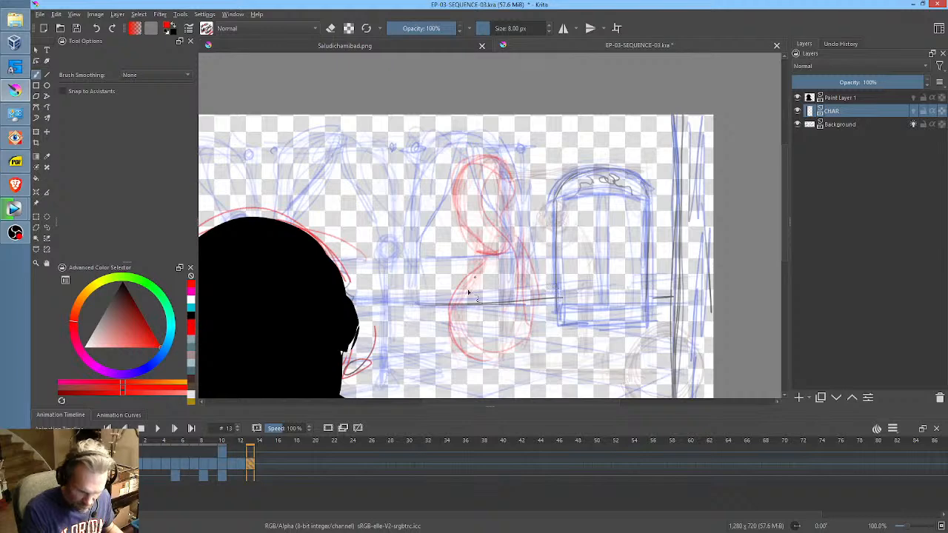
left_click_drag(518, 278, 571, 186)
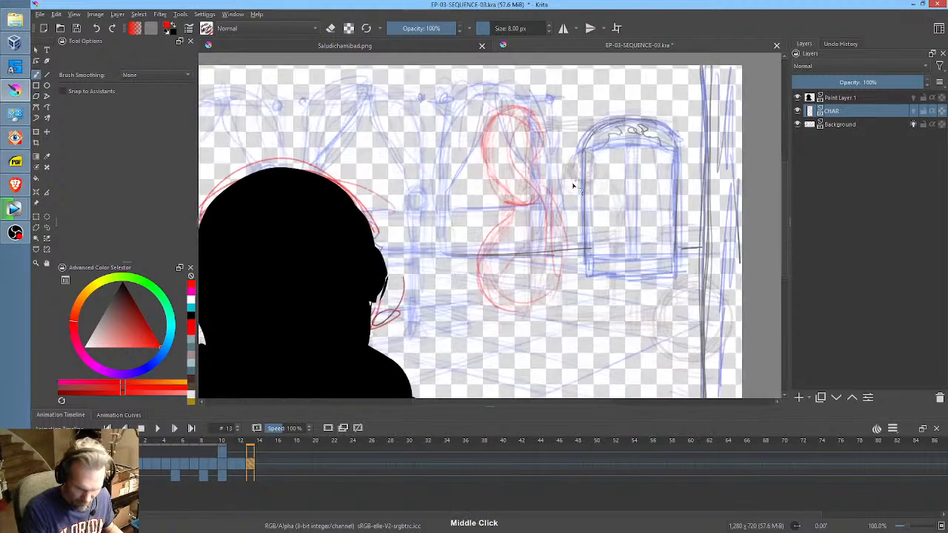
mouse_move(527, 240)
left_mouse_down()
mouse_move(461, 331)
mouse_move(464, 350)
mouse_move(497, 279)
left_mouse_up()
left_click_drag(555, 209, 491, 290)
mouse_move(498, 236)
left_mouse_down()
mouse_move(449, 302)
mouse_move(457, 348)
left_mouse_up()
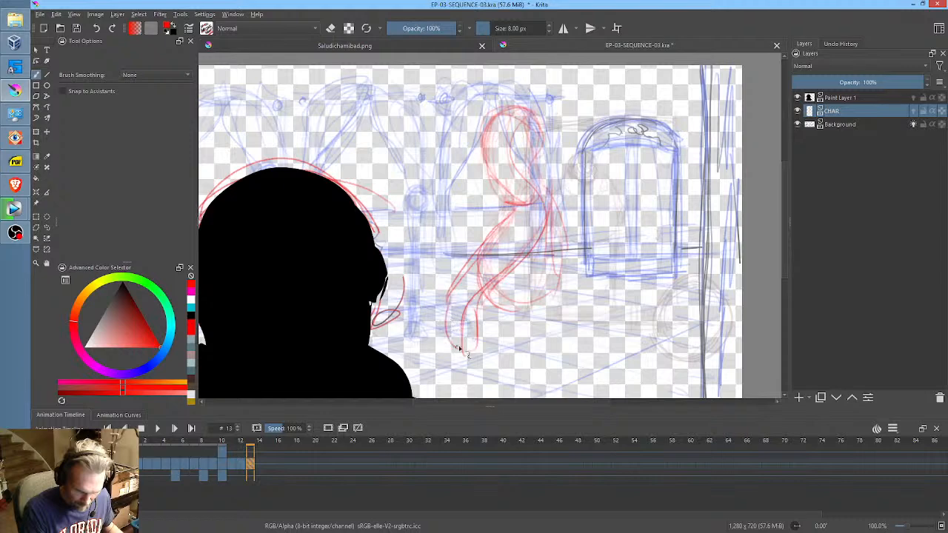
- Move the new body sketch from frame 13 to frame 12 of the CHAR layer and compare it with frame 11
key("Left")
key("Left")
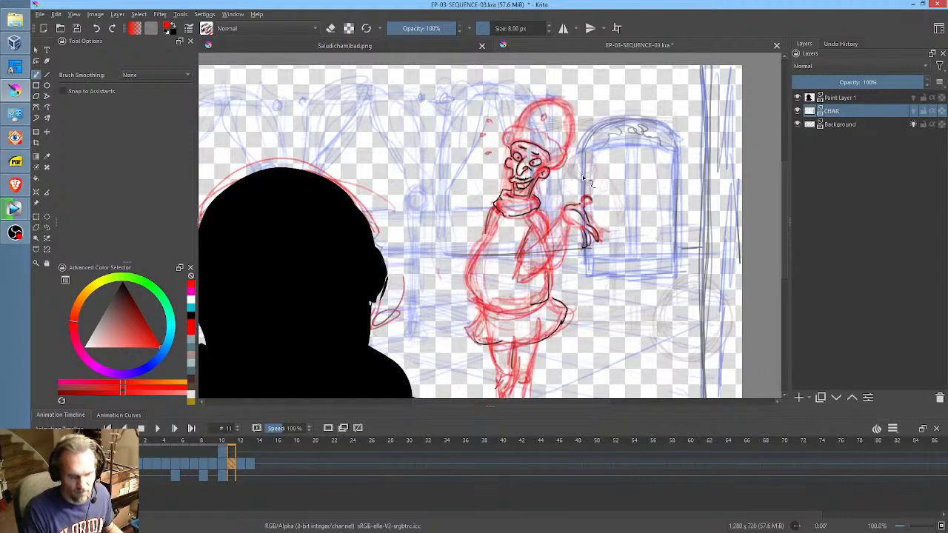
key("Right")
key("Right")
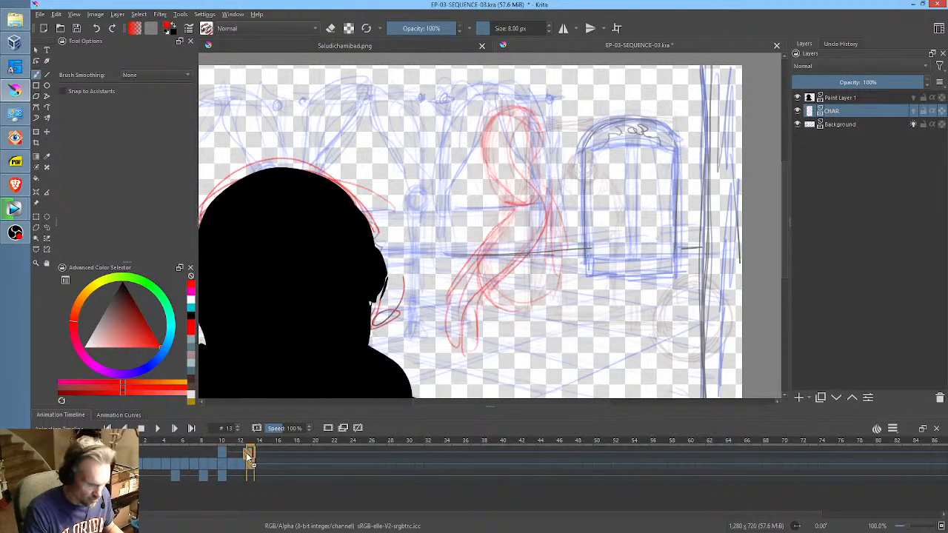
key("Left")
key("Left")
key("Right")
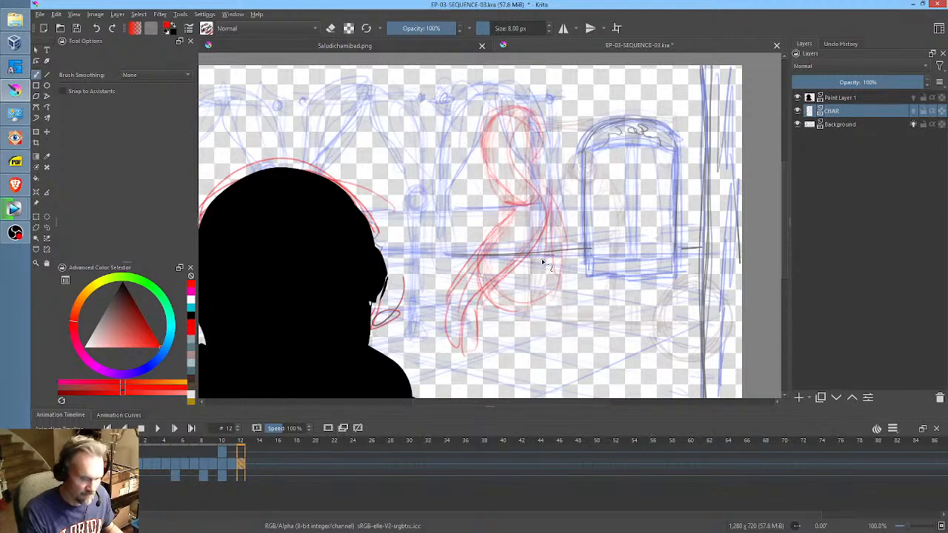
key("Left")
key("Right")
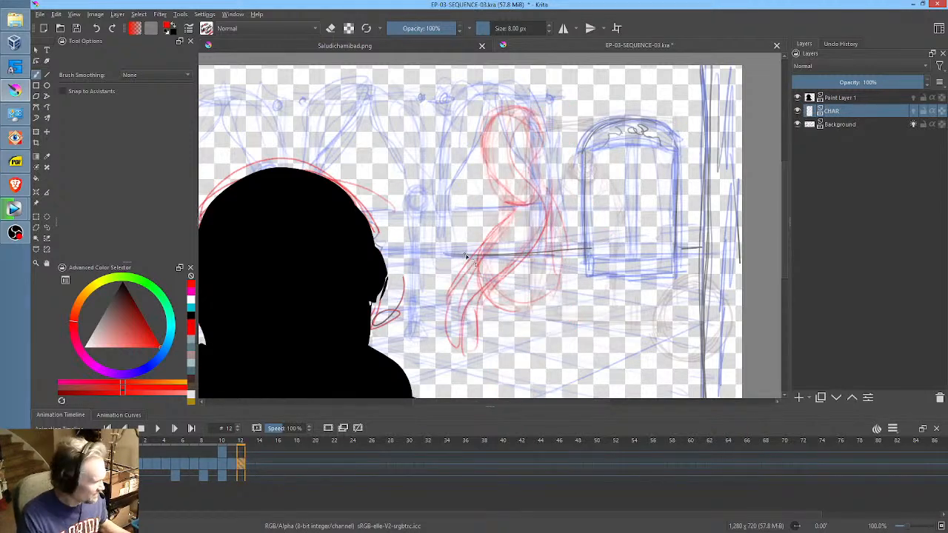
- Erase the outer forearm strokes beside the torso on frame 12, and switch back to painting with the brush
key("p")
mouse_move(463, 244)
left_mouse_down()
mouse_move(437, 336)
mouse_move(475, 292)
left_mouse_up()
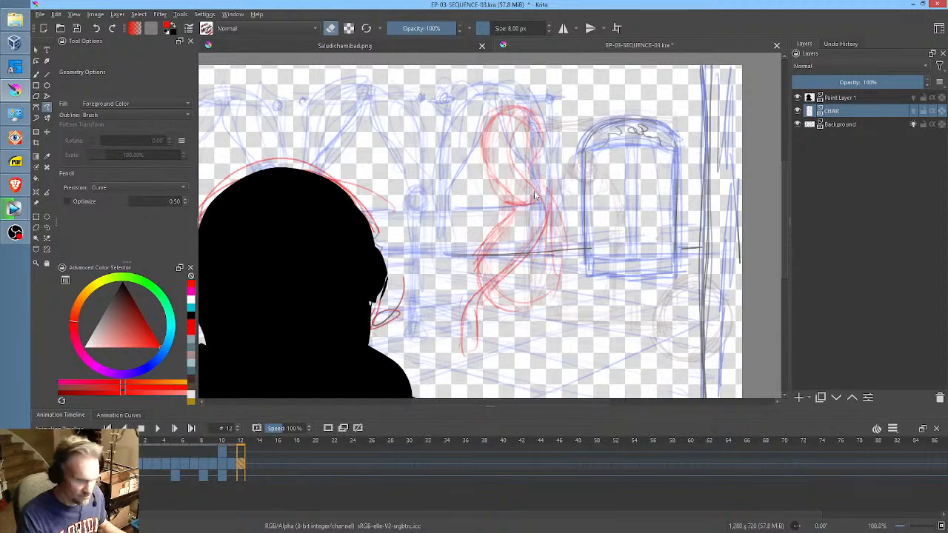
key("b")
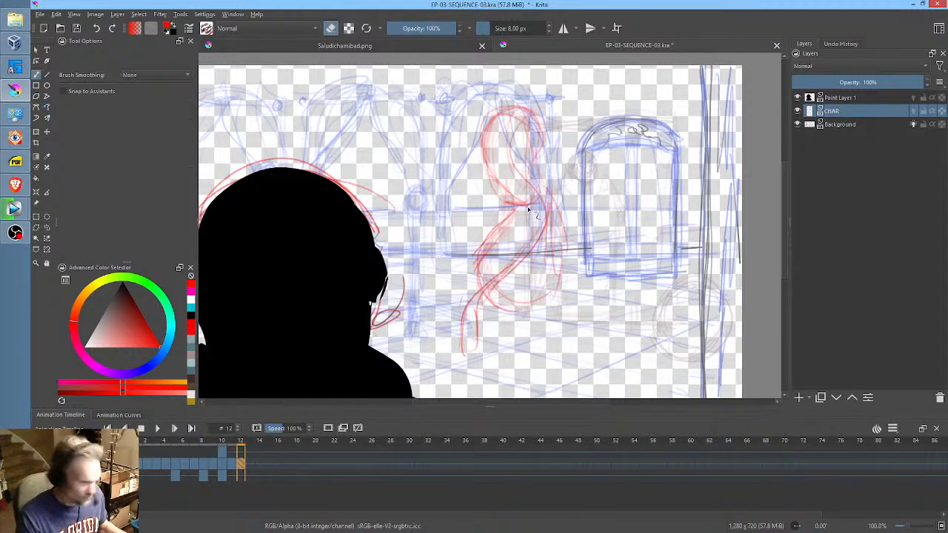
key("e")
- Sketch the robe's lower hem in red and rough in the eyes, ear and grinning mouth, using frame 11 as reference
key("period")
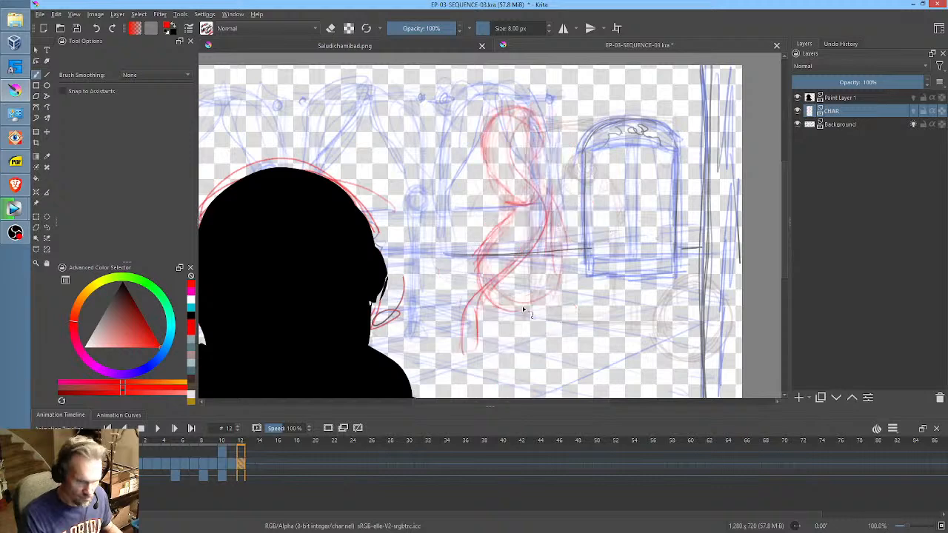
key("comma")
key("period")
mouse_move(567, 313)
left_mouse_down()
mouse_move(488, 348)
mouse_move(571, 326)
mouse_move(486, 334)
mouse_move(577, 281)
mouse_move(568, 331)
mouse_move(536, 304)
left_mouse_up()
key("comma")
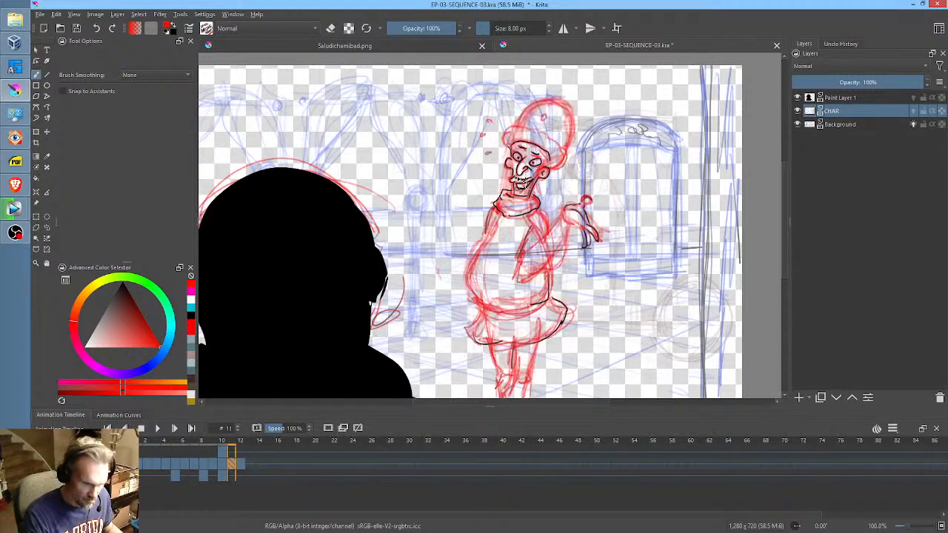
key("period")
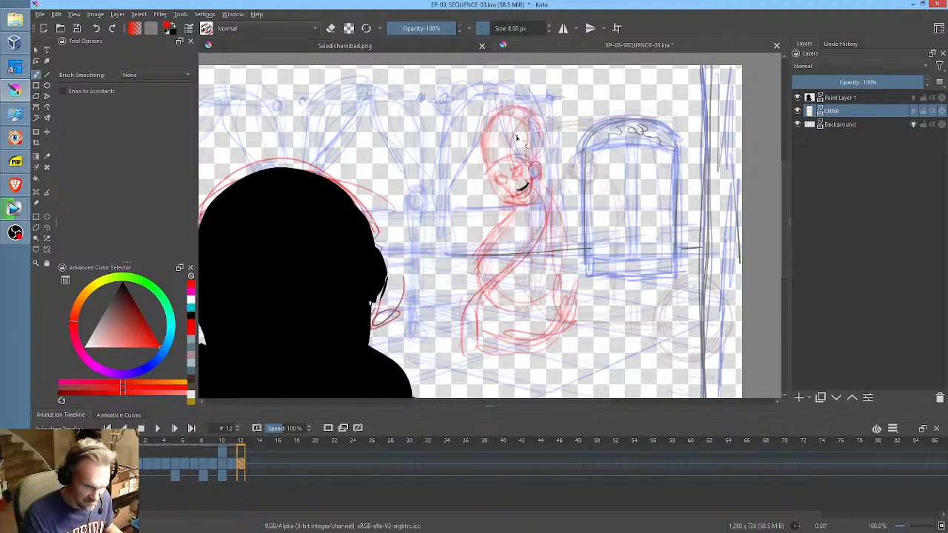
- Sketch the tall hat with its puffy brim in red around the top of the frame 12 head
key("Left")
key("Right")
mouse_move(495, 157)
left_mouse_down()
mouse_move(490, 179)
mouse_move(540, 159)
mouse_move(509, 108)
mouse_move(529, 106)
left_mouse_up()
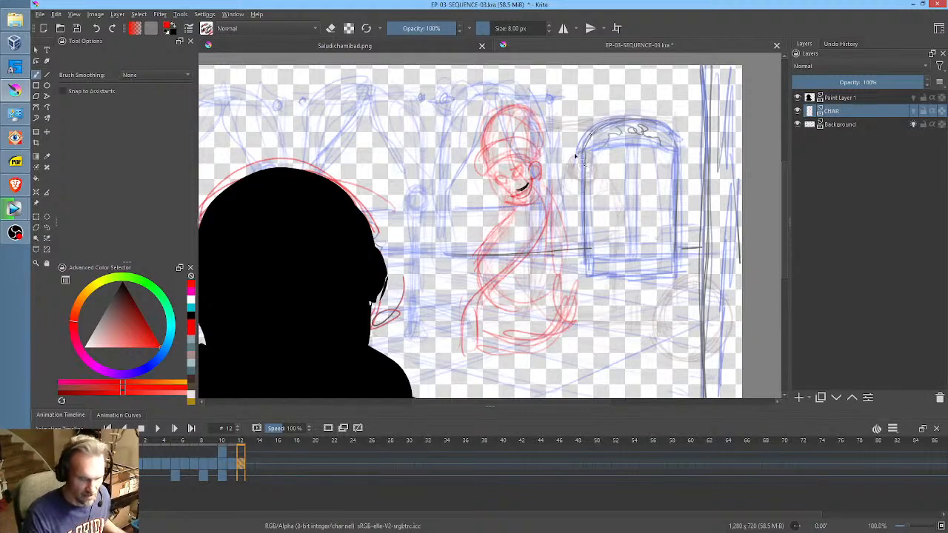
- Ink the eyebrows and eye outlines in black on the frame 12 face
mouse_move(525, 189)
left_mouse_down()
mouse_move(600, 141)
mouse_move(557, 142)
left_mouse_up()
left_click_drag(509, 208, 463, 218)
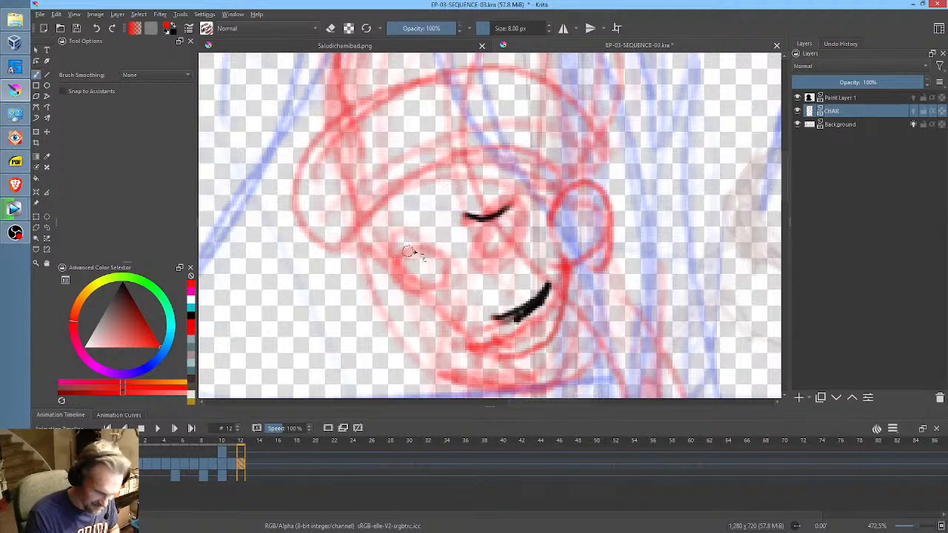
mouse_move(404, 252)
left_mouse_down()
mouse_move(432, 236)
mouse_move(434, 254)
mouse_move(400, 268)
mouse_move(447, 278)
mouse_move(426, 266)
left_mouse_up()
left_click(425, 264)
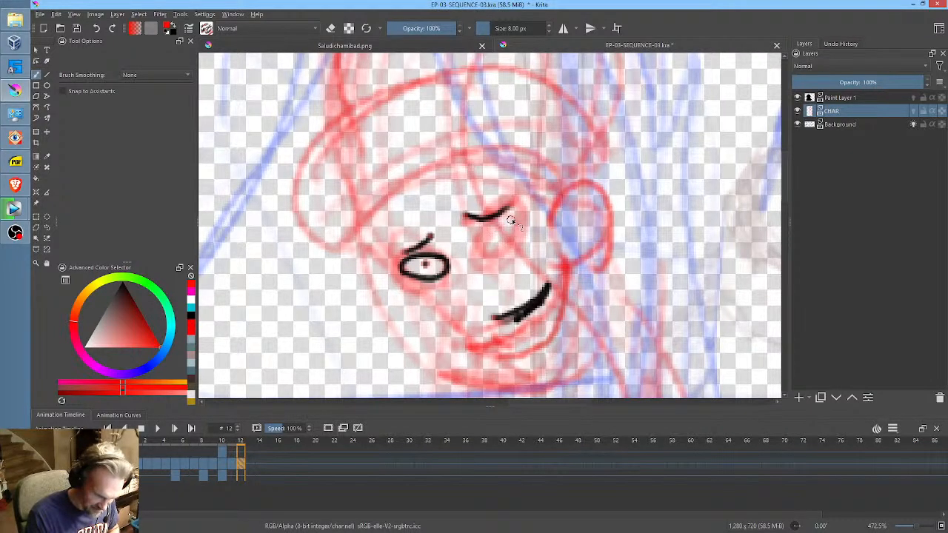
mouse_move(510, 219)
left_mouse_down()
mouse_move(483, 232)
mouse_move(489, 255)
mouse_move(519, 216)
mouse_move(495, 236)
left_mouse_up()
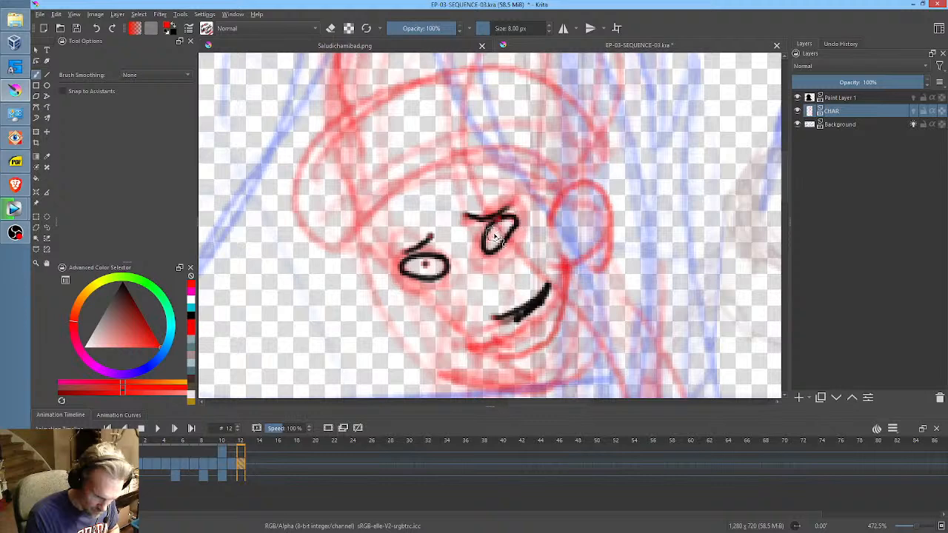
- Ink the long nose with its nostril and the open, slanted mouth with its lower lip in black
mouse_move(454, 288)
left_mouse_down()
mouse_move(464, 317)
mouse_move(495, 320)
mouse_move(491, 279)
mouse_move(480, 291)
mouse_move(449, 237)
left_mouse_up()
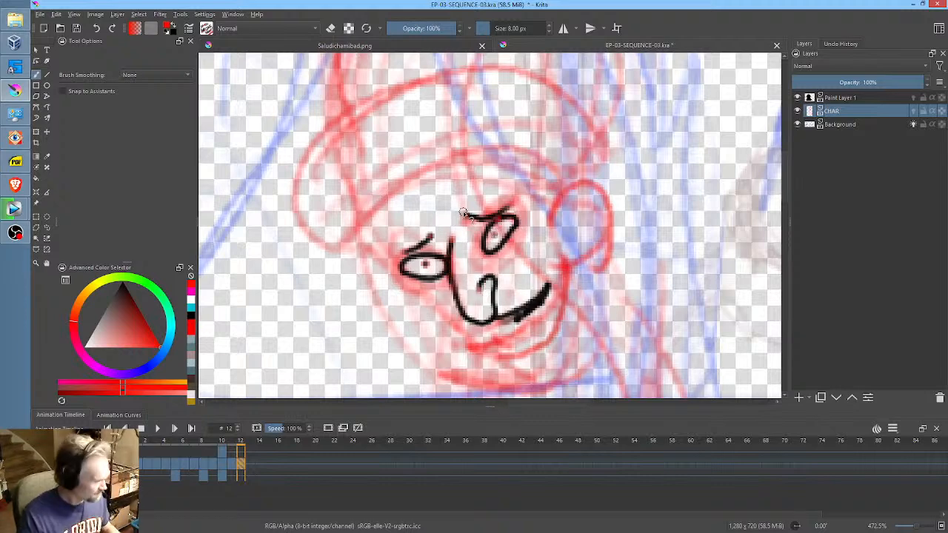
key("Left")
key("Right")
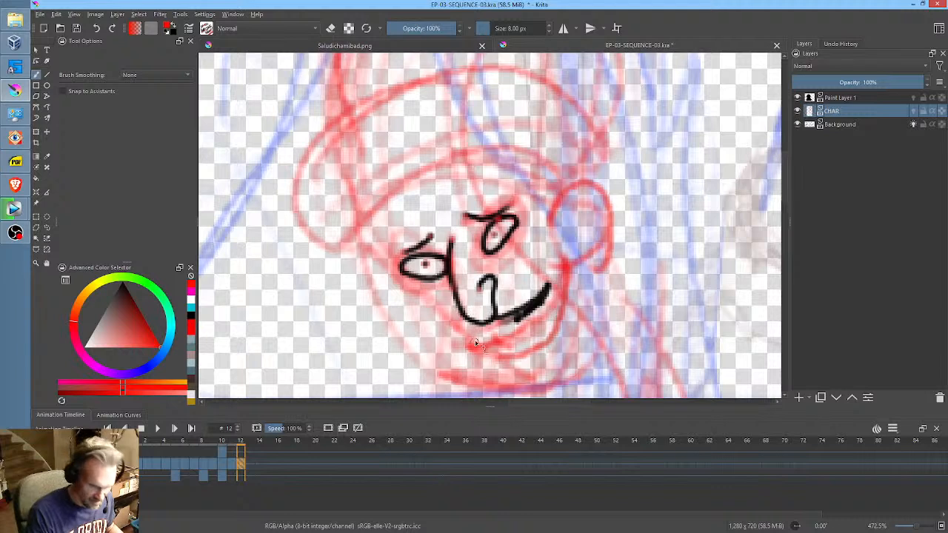
mouse_move(479, 331)
left_mouse_down()
mouse_move(480, 355)
mouse_move(517, 341)
mouse_move(549, 288)
mouse_move(493, 338)
mouse_move(552, 293)
left_mouse_up()
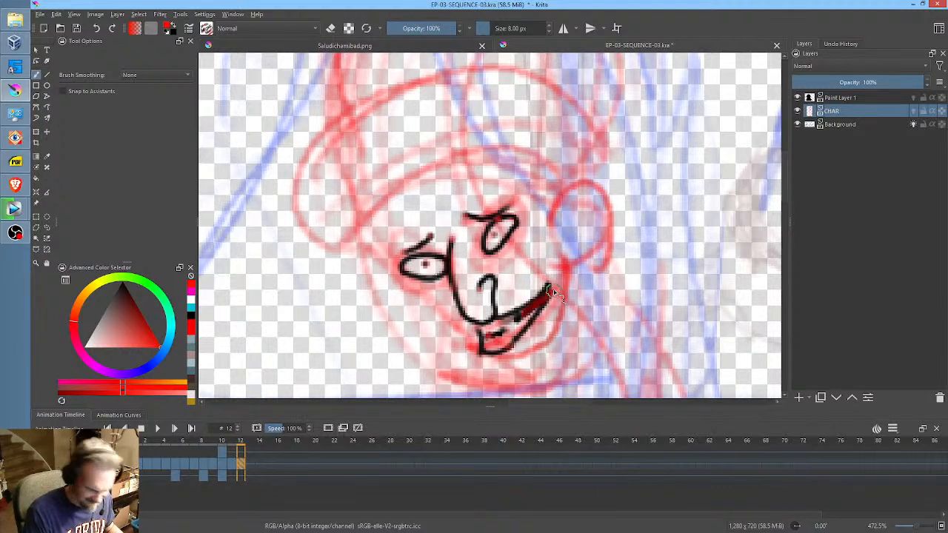
mouse_move(557, 339)
left_mouse_down()
mouse_move(566, 312)
mouse_move(516, 347)
mouse_move(562, 316)
left_mouse_up()
middle_click(581, 318)
middle_click(558, 288)
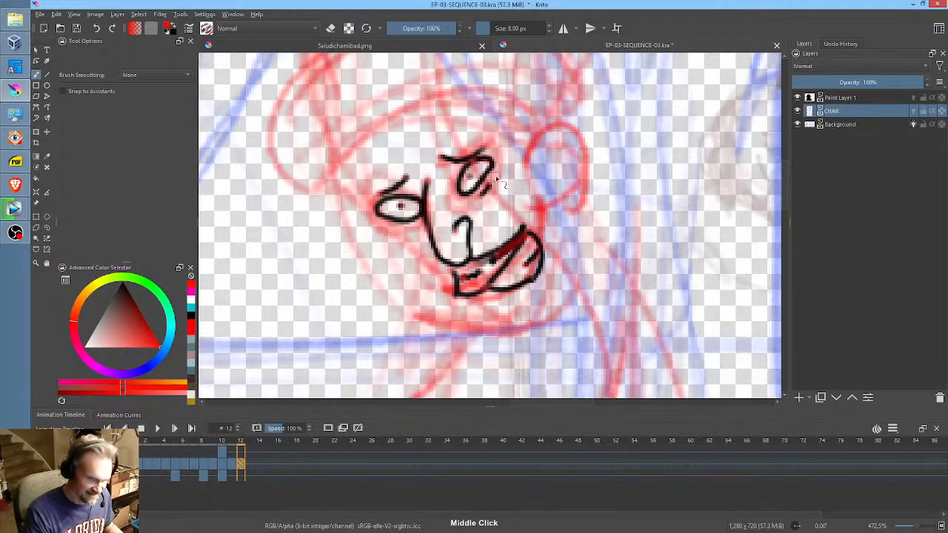
- Ink the outer brow and temple line beside the wide-open eye, checking the face against frame 11
key("Left")
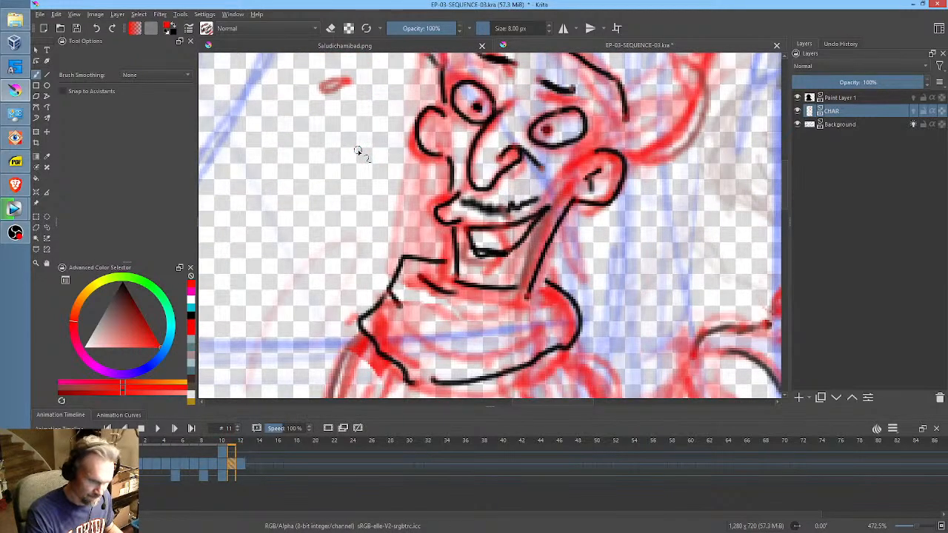
key("Right")
mouse_move(343, 157)
left_mouse_down()
mouse_move(370, 219)
mouse_move(385, 228)
left_mouse_up()
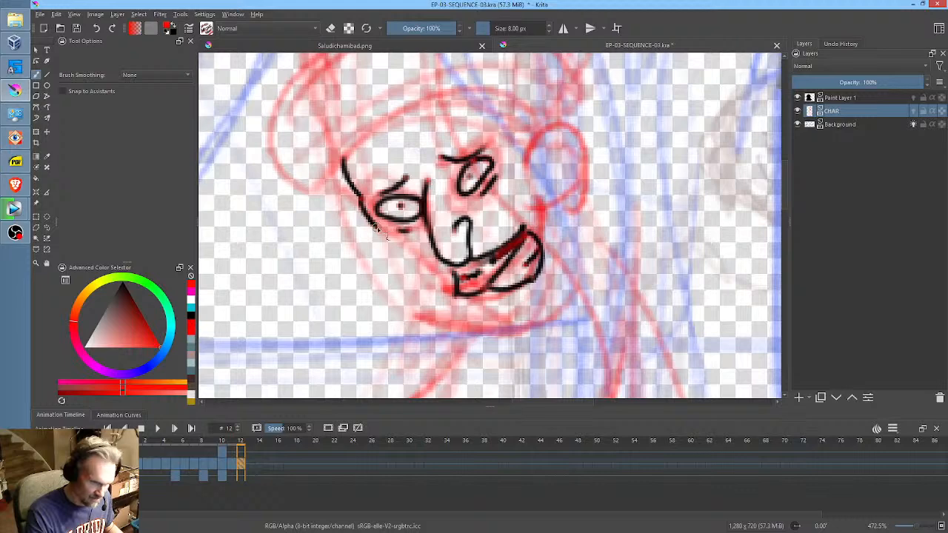
key("Left")
key("Right")
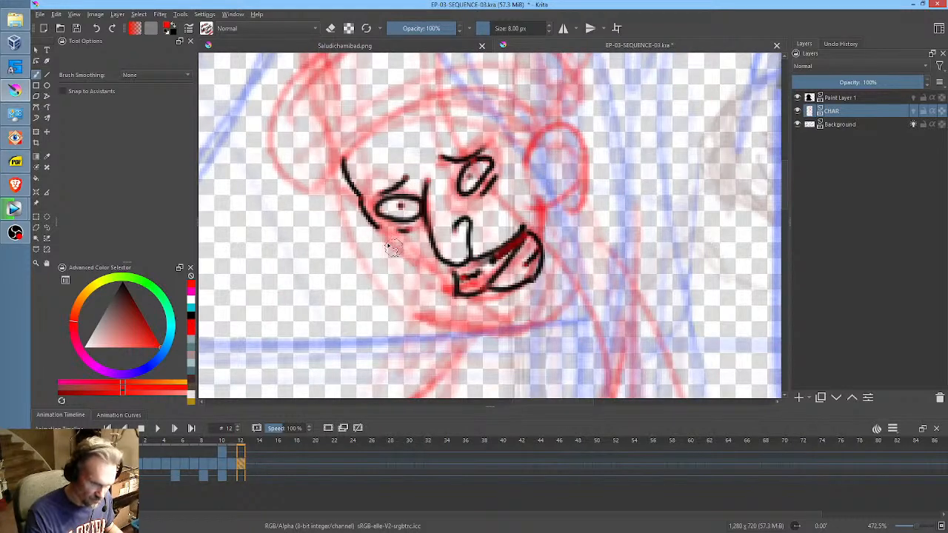
key("Left")
key("Right")
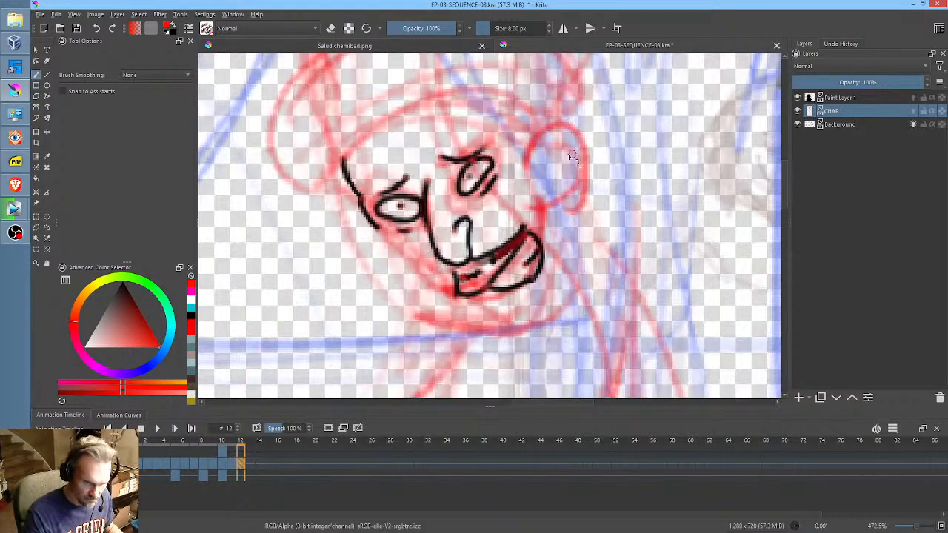
- Ink the ear with its inner fold and start the jaw line just below it, comparing with frame 11
left_click_drag(561, 141, 548, 197)
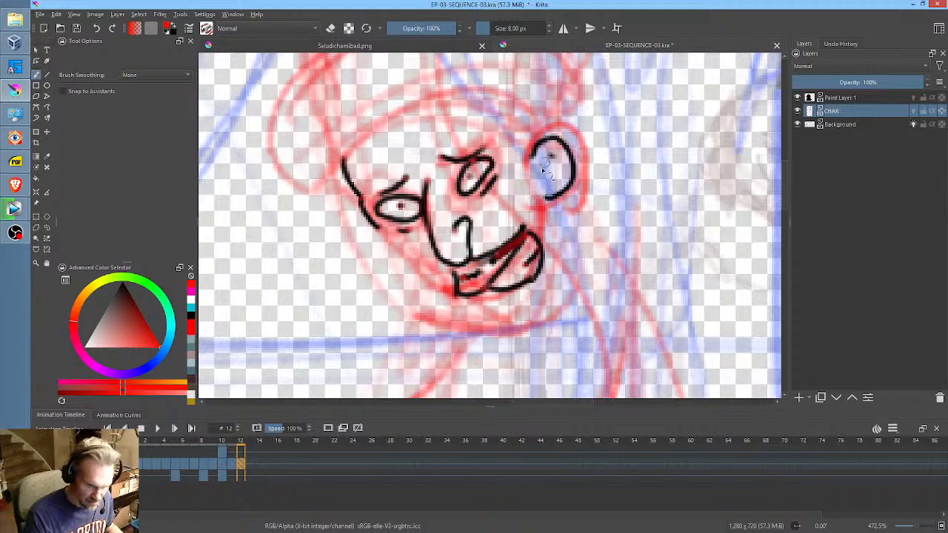
mouse_move(552, 156)
left_mouse_down()
mouse_move(551, 214)
mouse_move(568, 211)
mouse_move(568, 242)
mouse_move(590, 190)
left_mouse_up()
key("Left")
key("Right")
key("Left")
key("Right")
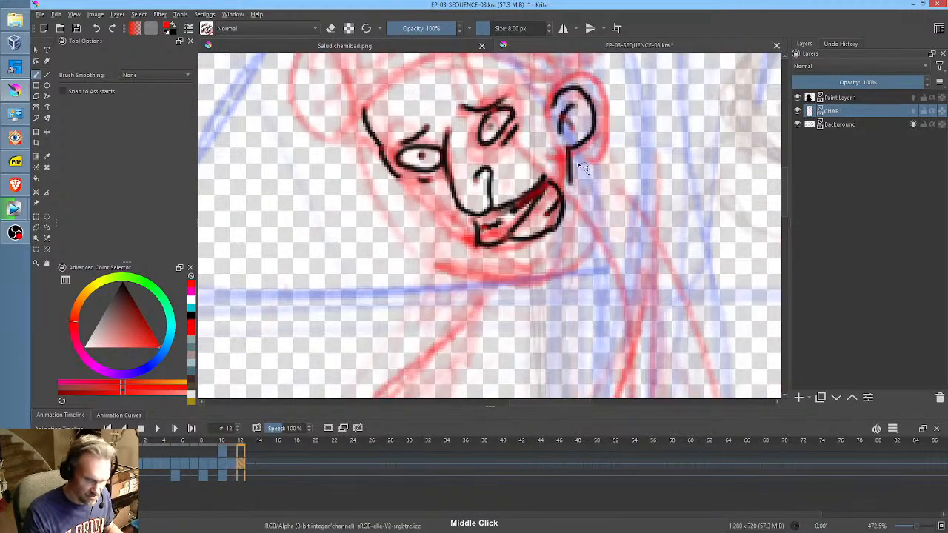
- Ink the chin curve and join it to the ear with the jaw line, flipping to frame 11 for reference
key("Left")
key("Right")
key("Left")
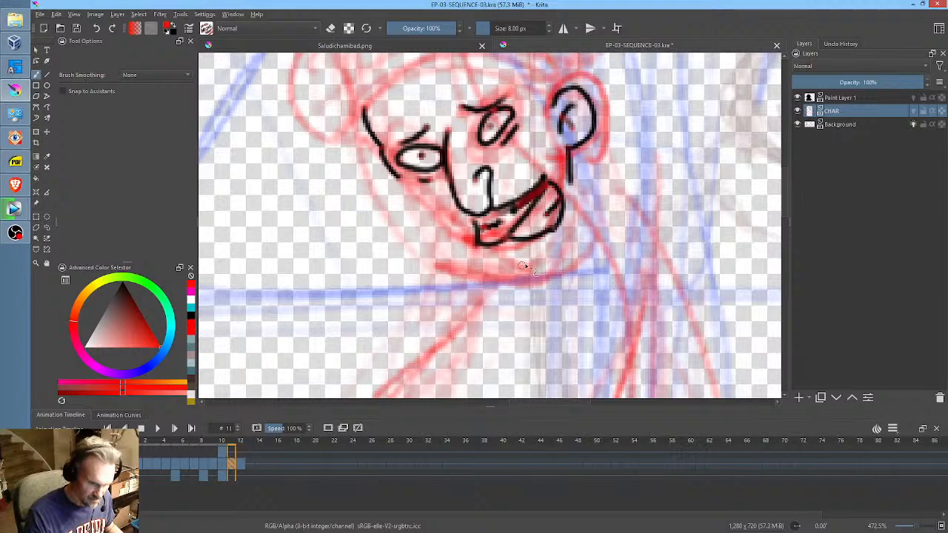
key("Right")
mouse_move(500, 273)
left_mouse_down()
mouse_move(538, 274)
mouse_move(523, 277)
mouse_move(590, 253)
left_mouse_up()
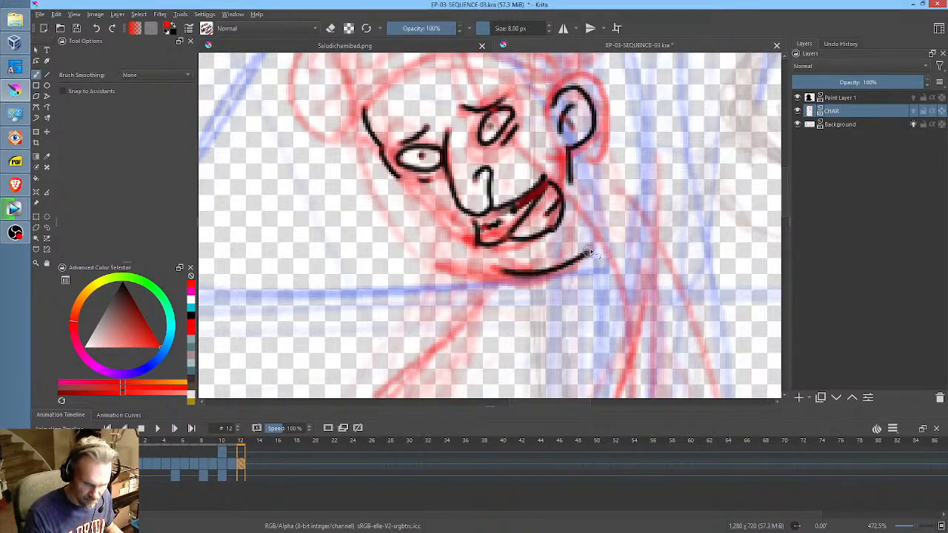
left_click_drag(571, 169, 584, 242)
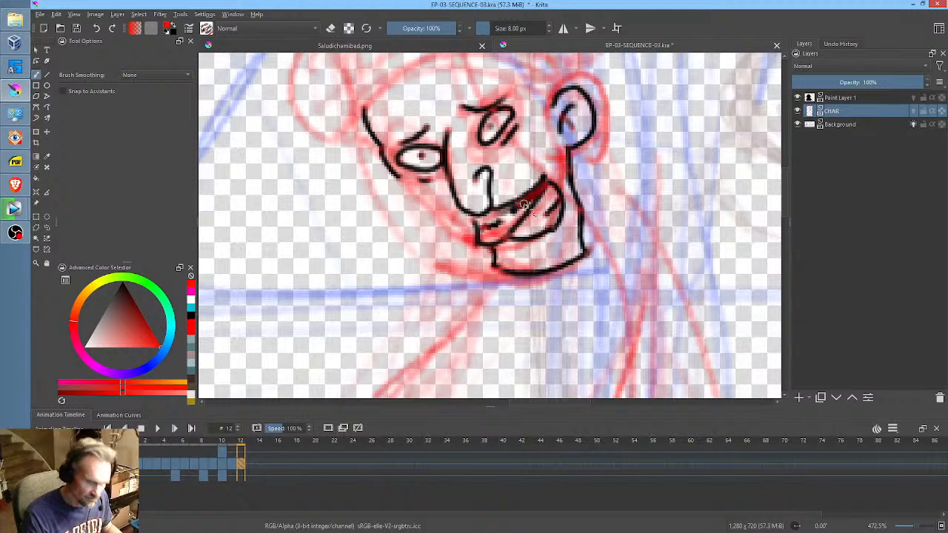
middle_click(566, 181)
key("Left")
key("Right")
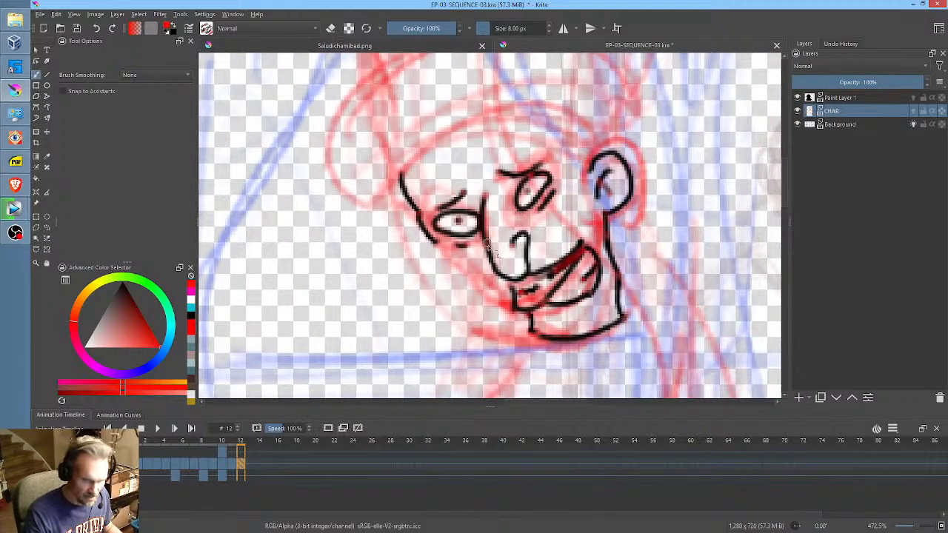
- Ink the cheek line running toward the mouth and add a short crease on the forehead above the eyebrows
left_click_drag(445, 255, 487, 276)
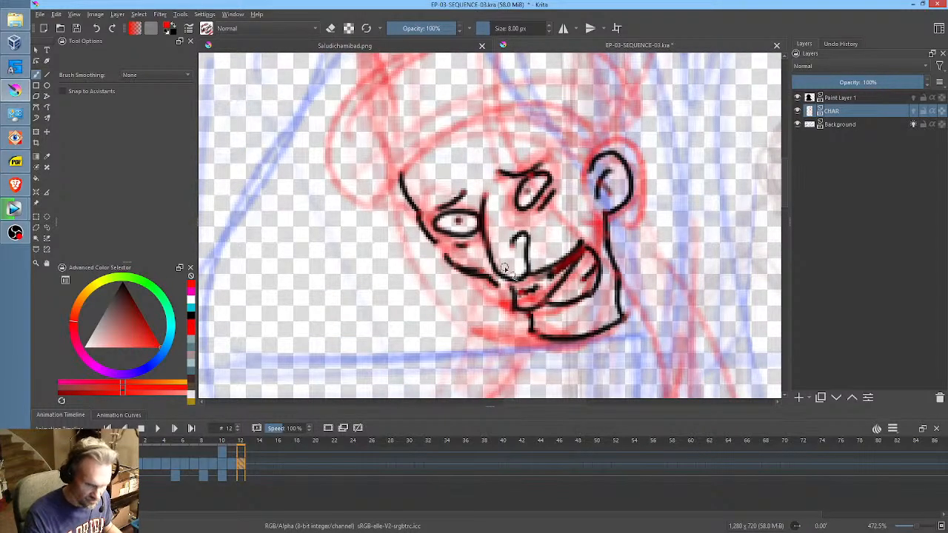
key("Left")
key("Right")
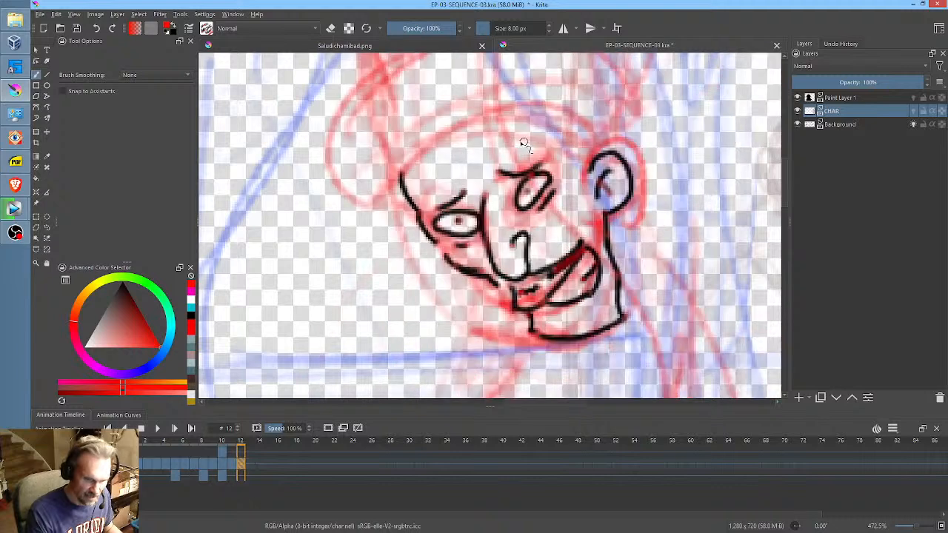
left_click_drag(475, 168, 479, 185)
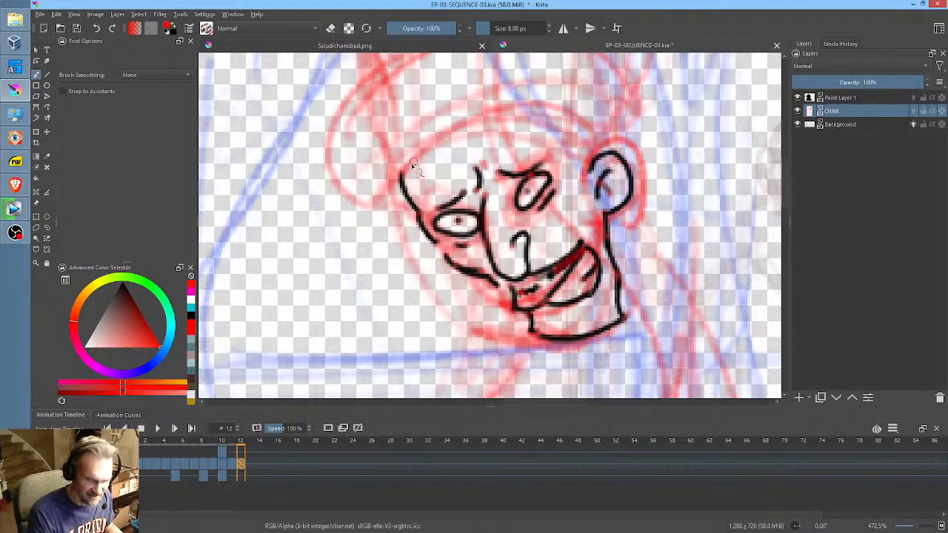
- Ink the hat's lower edge, wide band and fold lines in black above the character's face on frame 12
mouse_move(402, 176)
left_mouse_down()
mouse_move(517, 121)
mouse_move(596, 131)
left_mouse_up()
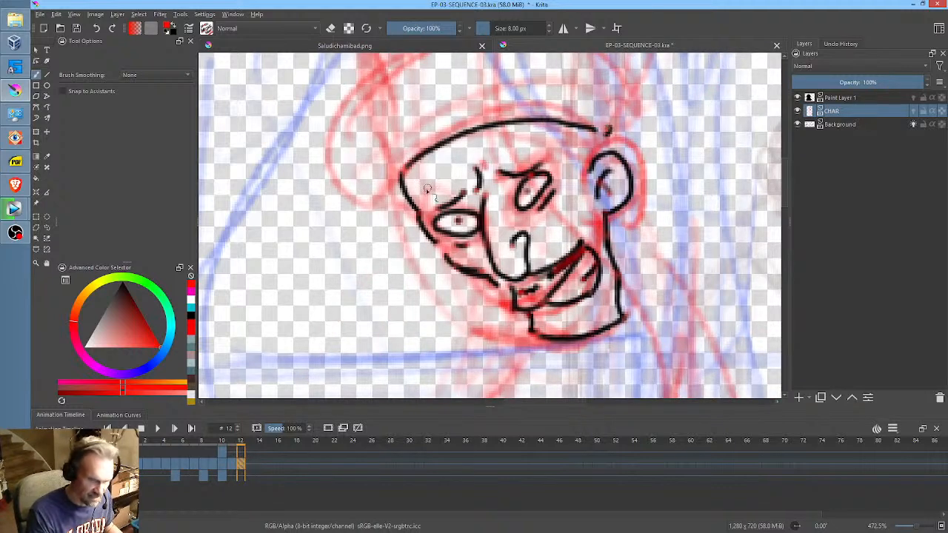
mouse_move(406, 198)
left_mouse_down()
mouse_move(379, 200)
mouse_move(347, 153)
mouse_move(370, 97)
left_mouse_up()
middle_click(482, 121)
mouse_move(318, 230)
left_mouse_down()
mouse_move(442, 168)
mouse_move(545, 161)
mouse_move(600, 205)
mouse_move(601, 250)
mouse_move(399, 235)
mouse_move(352, 270)
left_mouse_up()
mouse_move(363, 239)
left_mouse_down()
mouse_move(374, 213)
mouse_move(497, 185)
mouse_move(565, 192)
left_mouse_up()
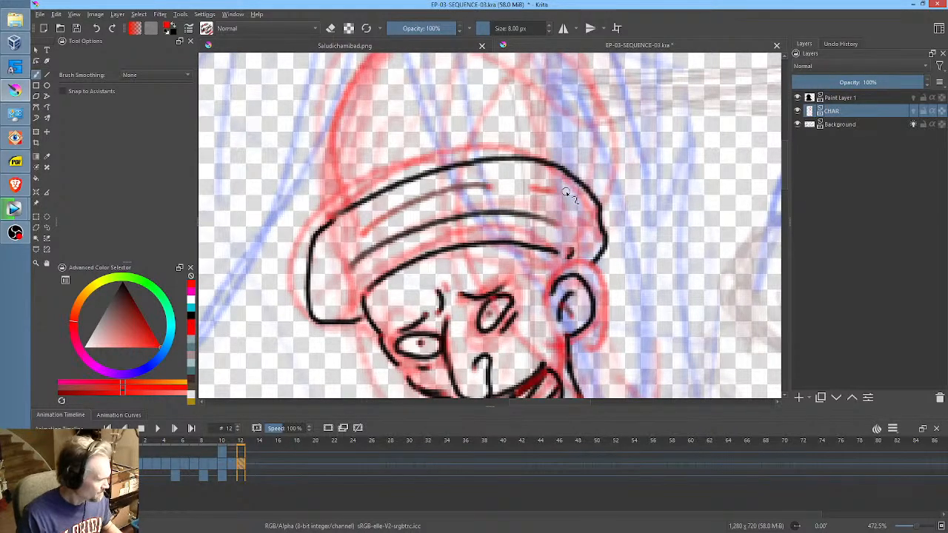
- Rework the character's arm across the torso in red, and ink its sleeve folds, cuff and lower contour in black
scroll(563, 200, "down", 4)
scroll(559, 321, "up", 1)
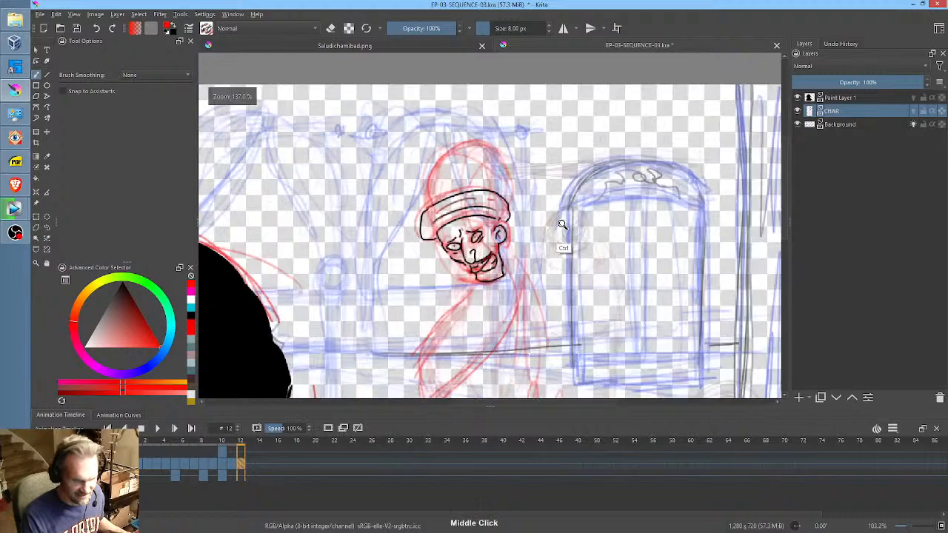
scroll(562, 224, "up", 3)
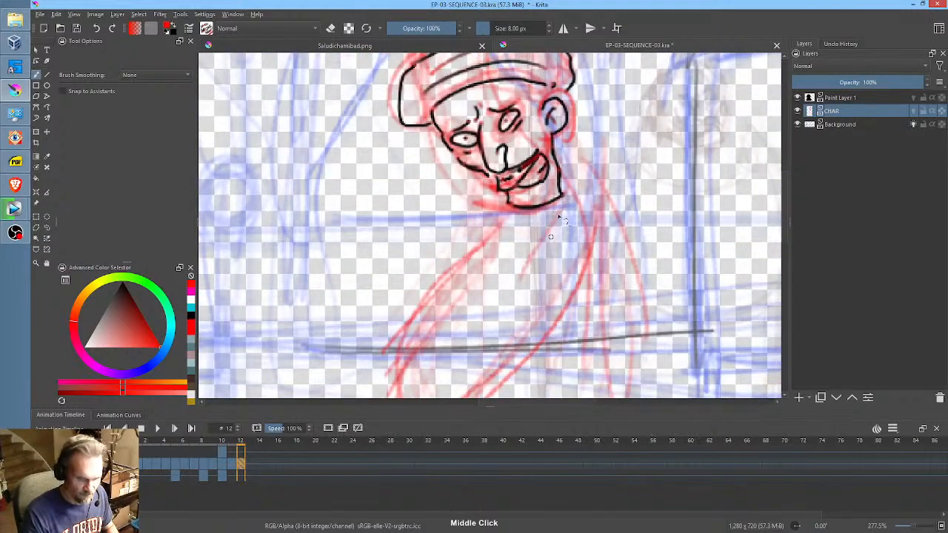
left_click_drag(586, 243, 641, 135)
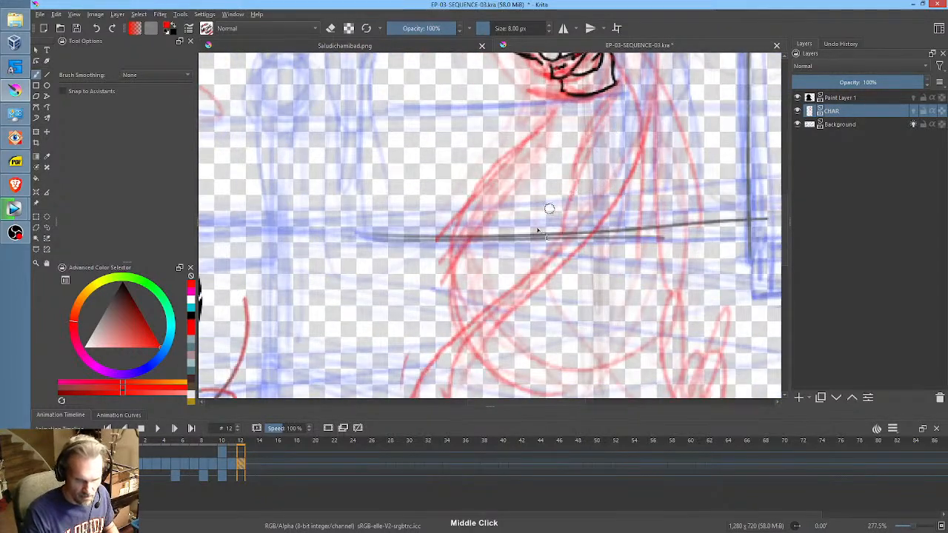
mouse_move(474, 358)
left_mouse_down()
mouse_move(662, 188)
mouse_move(633, 261)
mouse_move(663, 123)
mouse_move(555, 312)
mouse_move(667, 208)
mouse_move(477, 350)
mouse_move(656, 233)
mouse_move(657, 146)
mouse_move(593, 220)
mouse_move(570, 195)
mouse_move(460, 350)
mouse_move(541, 326)
mouse_move(672, 191)
left_mouse_up()
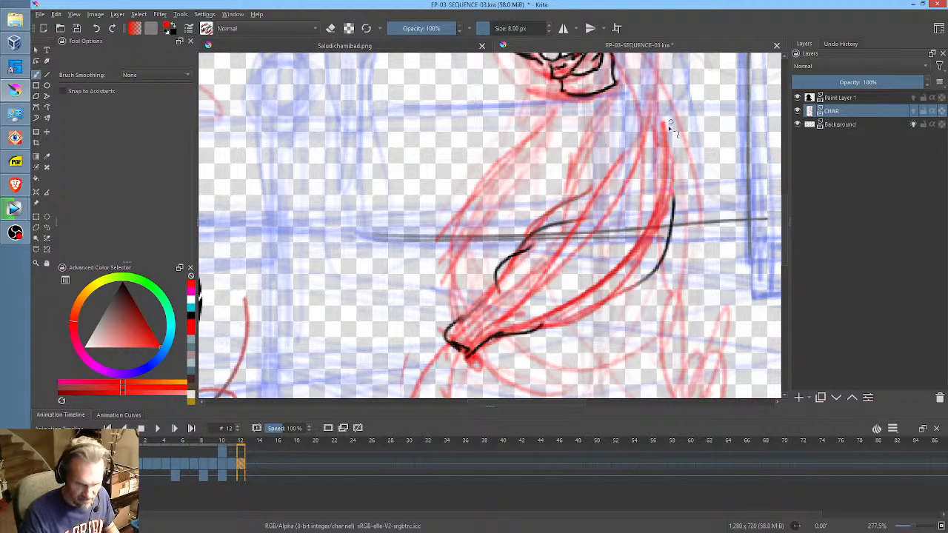
- Ink the character's back, the upper waist line and the rear edge of the tunic skirt in black
mouse_move(671, 243)
left_mouse_down()
mouse_move(670, 187)
mouse_move(611, 342)
left_mouse_up()
middle_click(696, 159)
middle_click(642, 280)
mouse_move(650, 181)
left_mouse_down()
mouse_move(623, 277)
mouse_move(519, 297)
mouse_move(543, 301)
mouse_move(470, 281)
left_mouse_up()
mouse_move(555, 314)
left_mouse_down()
mouse_move(622, 296)
mouse_move(652, 309)
mouse_move(676, 354)
mouse_move(641, 370)
left_mouse_up()
left_click_drag(638, 335, 652, 398)
middle_click(694, 287)
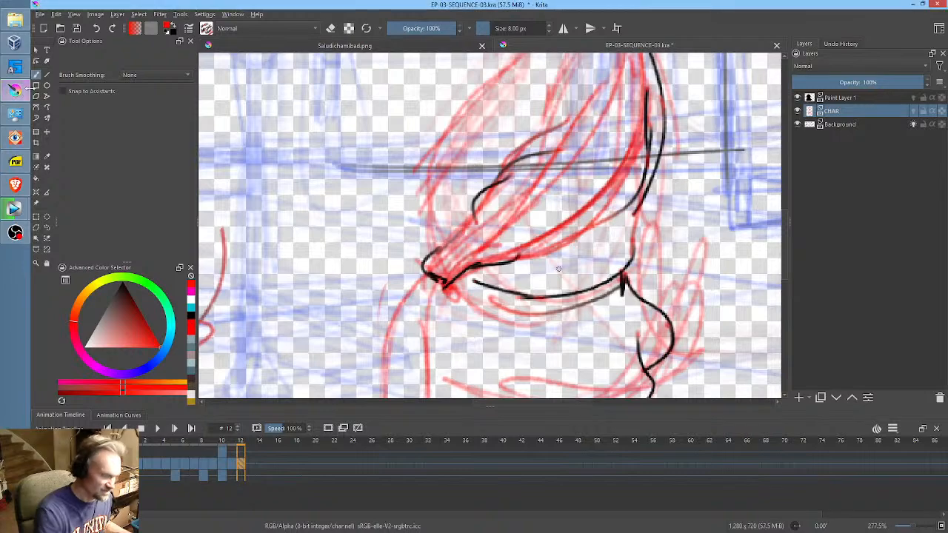
- Ink the hanging hand below the cuff, outlining its back, wrist and fingers in black
left_click_drag(641, 280, 654, 190)
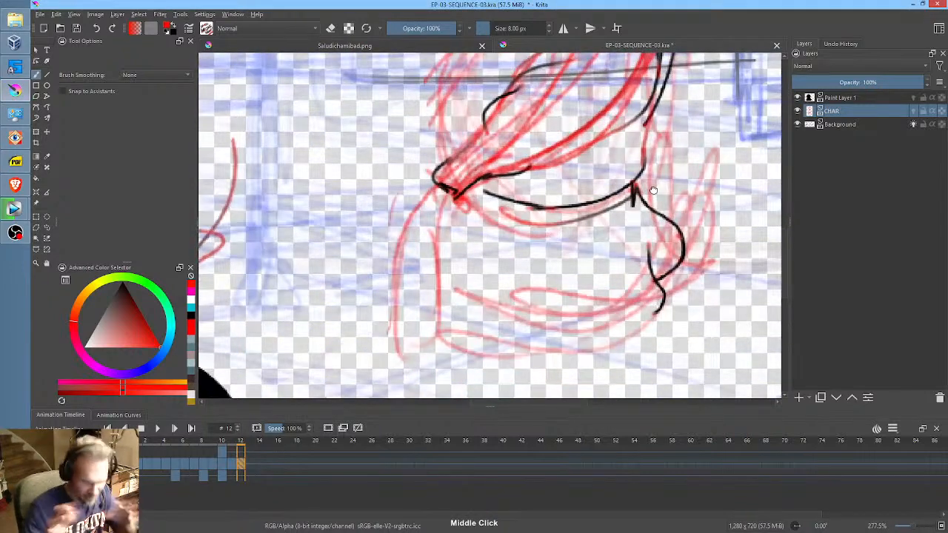
mouse_move(449, 188)
left_mouse_down()
mouse_move(399, 259)
mouse_move(403, 317)
left_mouse_up()
mouse_move(398, 250)
left_mouse_down()
mouse_move(407, 317)
mouse_move(426, 337)
mouse_move(421, 317)
left_mouse_up()
mouse_move(414, 268)
left_mouse_down()
mouse_move(430, 319)
mouse_move(410, 274)
mouse_move(431, 311)
mouse_move(435, 288)
mouse_move(439, 311)
left_mouse_up()
mouse_move(444, 300)
left_mouse_down()
mouse_move(437, 260)
mouse_move(450, 202)
mouse_move(420, 190)
left_mouse_up()
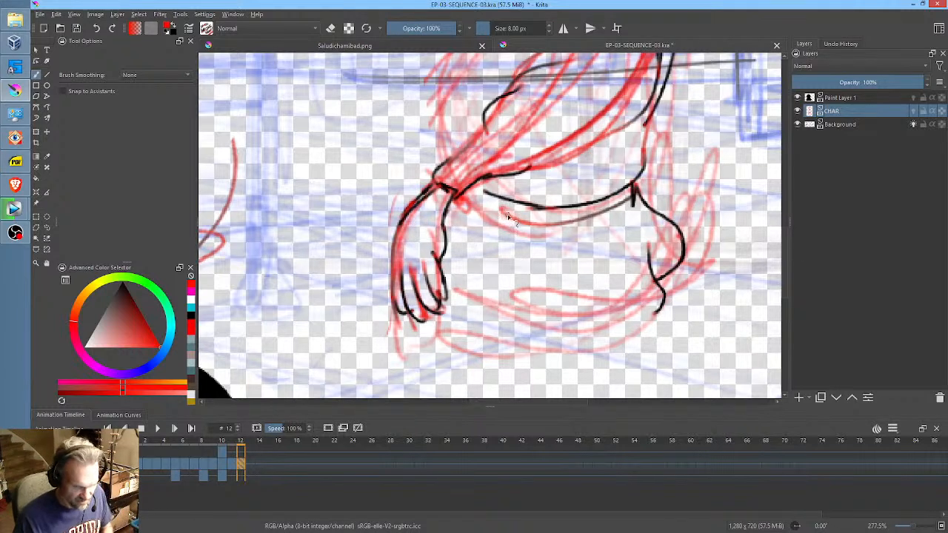
- Ink the lower edge of the belt and the wavy hem of the tunic skirt up to the hand
mouse_move(486, 214)
left_mouse_down()
mouse_move(574, 216)
mouse_move(486, 213)
mouse_move(609, 200)
left_mouse_up()
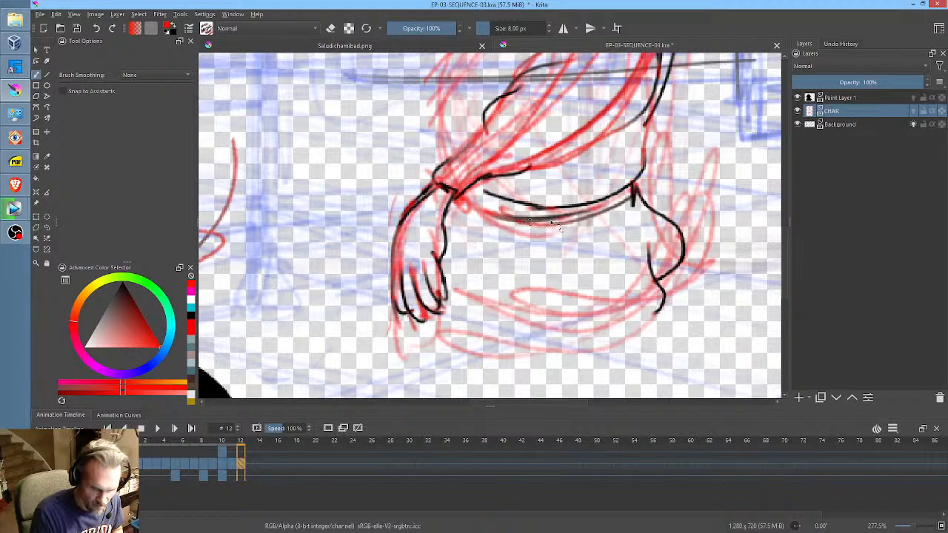
left_click_drag(523, 222, 633, 188)
mouse_move(570, 215)
left_mouse_down()
mouse_move(498, 209)
mouse_move(592, 208)
left_mouse_up()
mouse_move(664, 298)
left_mouse_down()
mouse_move(630, 334)
mouse_move(501, 343)
mouse_move(493, 321)
mouse_move(496, 337)
mouse_move(428, 328)
left_mouse_up()
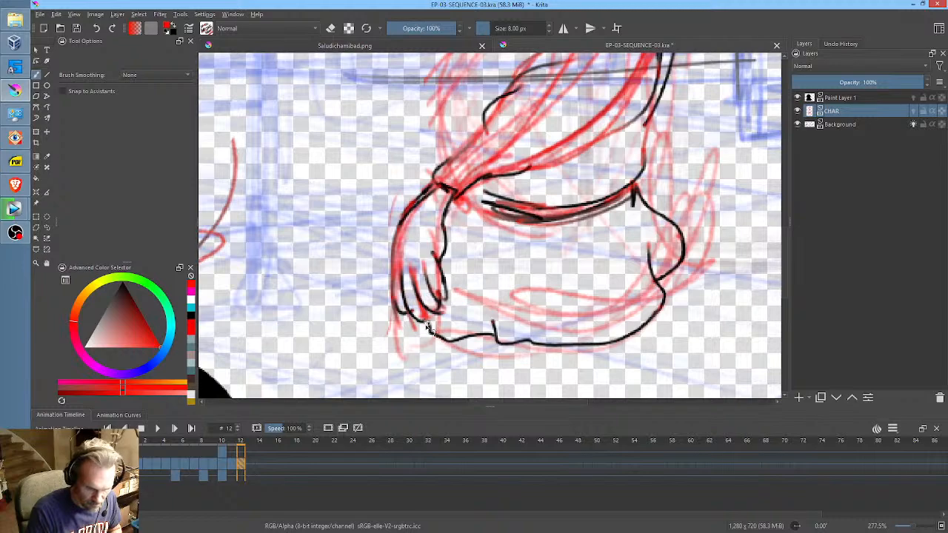
- Rough in curved red strokes in front of the hanging hand and wrist
mouse_move(379, 148)
left_mouse_down()
mouse_move(365, 293)
mouse_move(339, 296)
left_mouse_up()
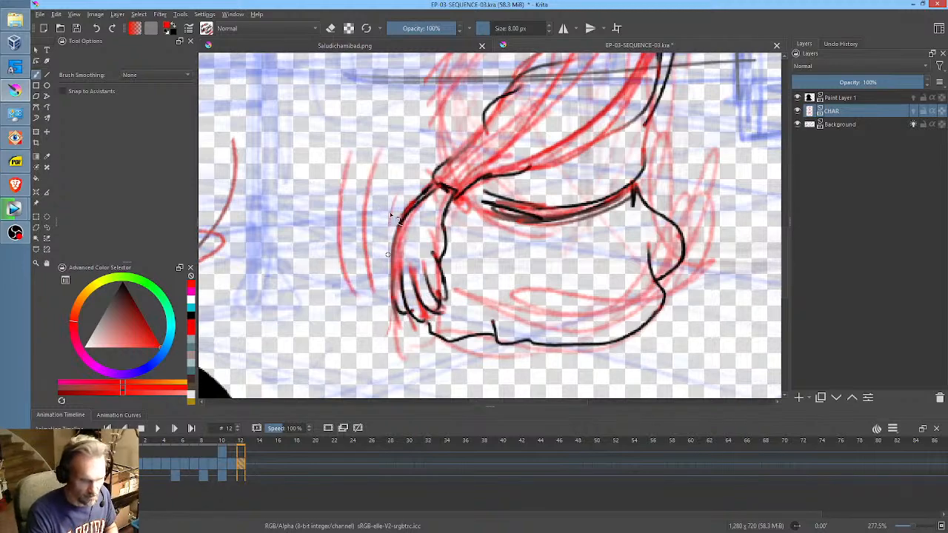
left_click_drag(396, 134, 384, 218)
left_click_drag(418, 162, 364, 252)
- Ink the front of the upper body in black from the neck down to the cuff
left_click_drag(355, 180, 590, 191)
left_click_drag(569, 74, 465, 293)
left_click_drag(563, 74, 511, 144)
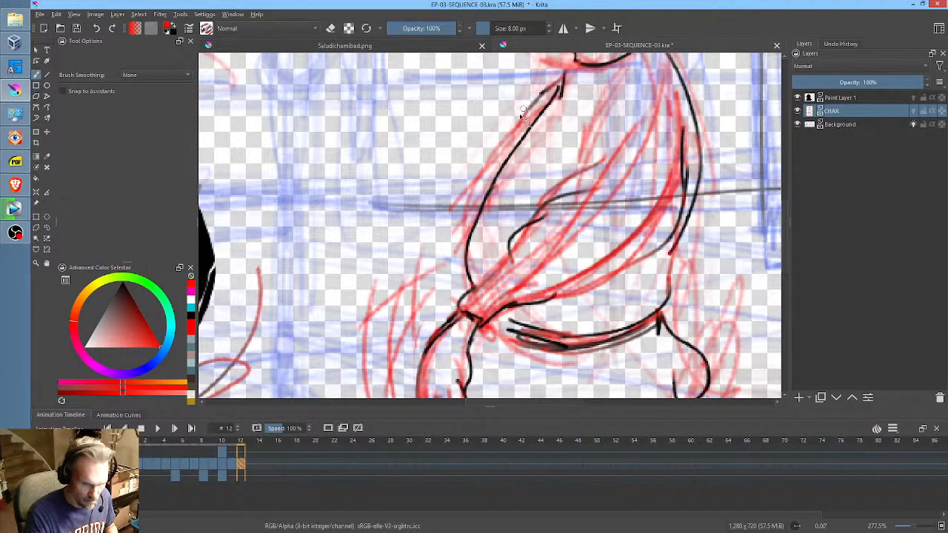
left_click_drag(542, 89, 495, 185)
- Check the drawing in mirrored view and at 100% zoom, and compare the character's pose between frames 11 and 12
key("minus")
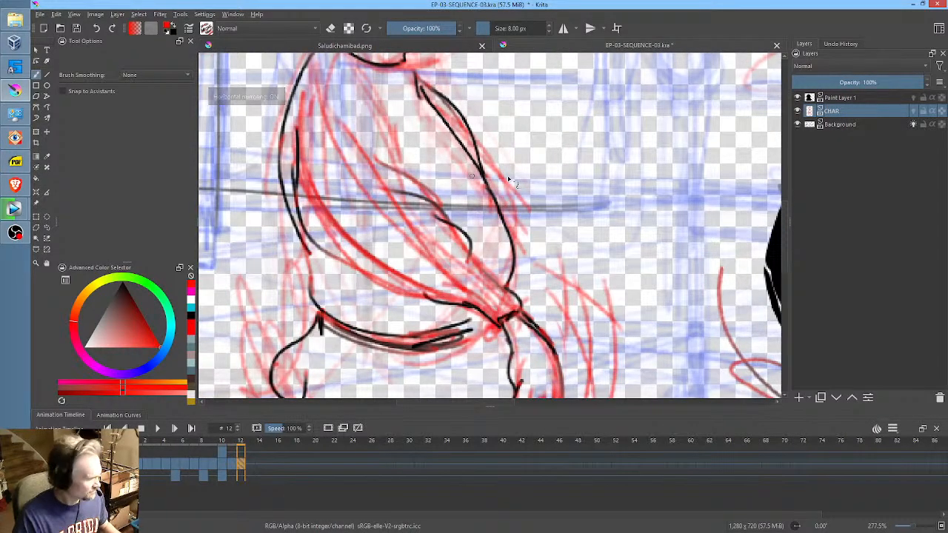
key("1")
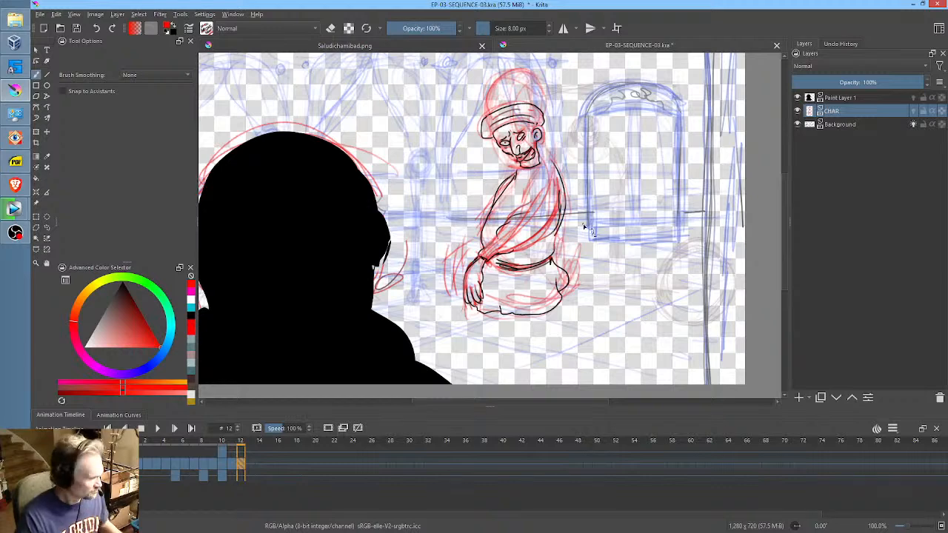
key("Left")
key("Right")
key("Left")
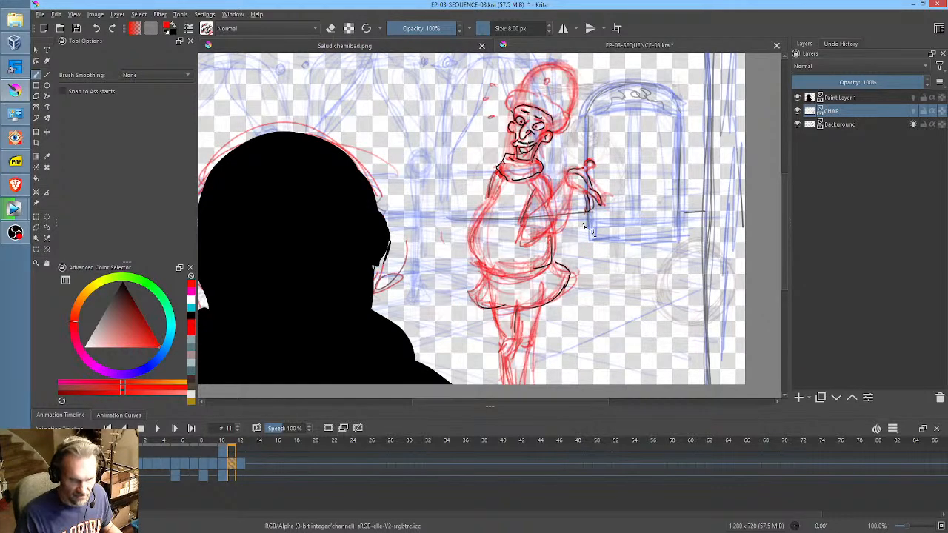
key("Right")
middle_click(536, 124)
key("Left")
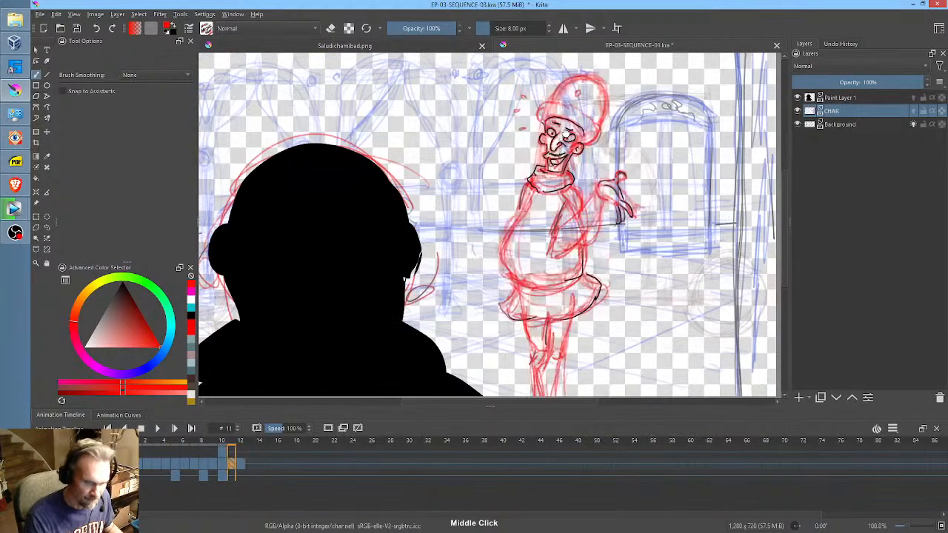
- Draw a small black oval spot on the hat's crown on frame 12, using frame 11 as reference
key("Right")
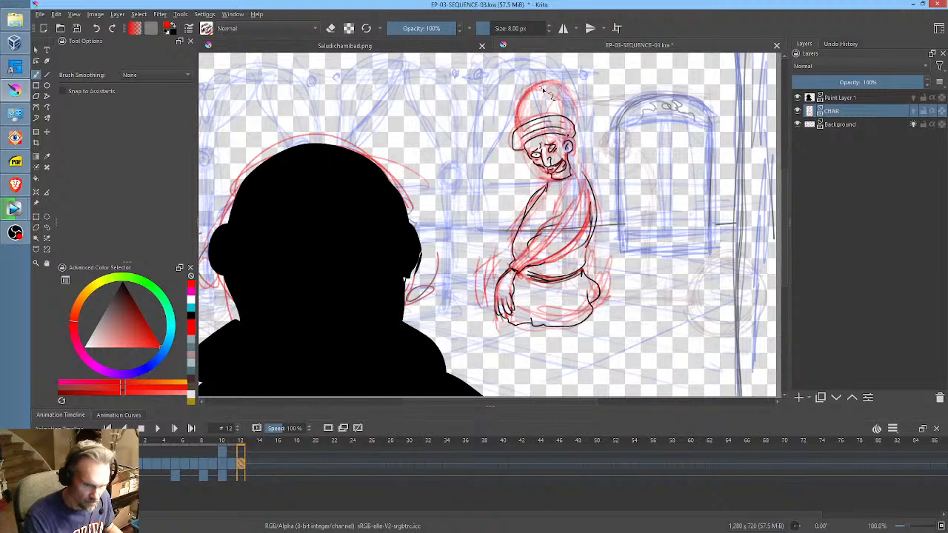
key("Left")
key("Right")
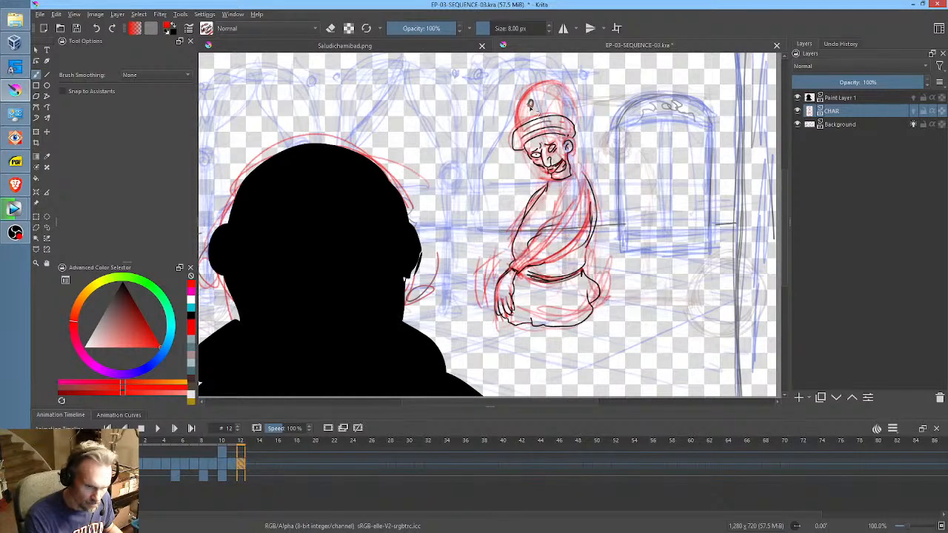
middle_click(598, 250)
- Sketch both legs in red below the skirt on frame 12, matching frame 11, and ink the front leg's outer edge
key("Left")
key("Right")
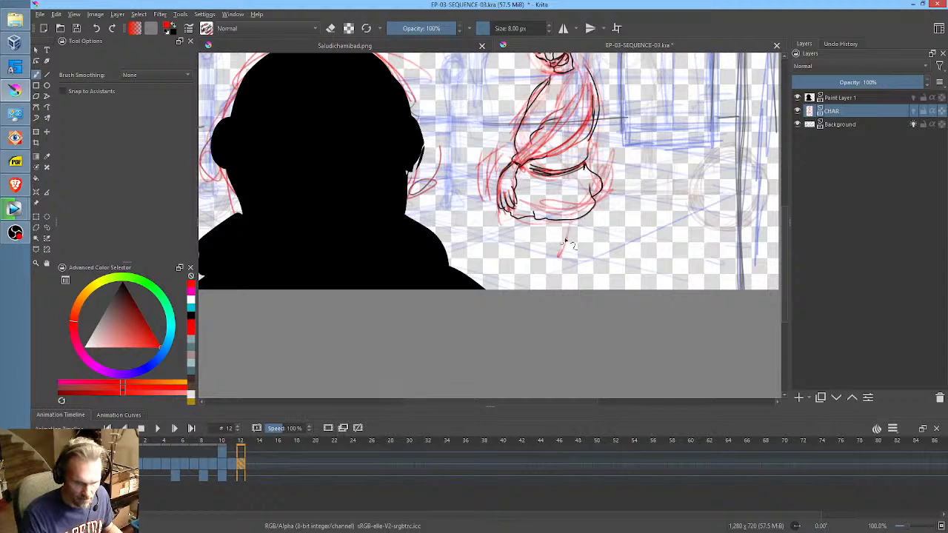
mouse_move(567, 222)
left_mouse_down()
mouse_move(556, 286)
mouse_move(544, 295)
mouse_move(556, 270)
mouse_move(546, 268)
mouse_move(539, 291)
left_mouse_up()
key("Left")
key("Right")
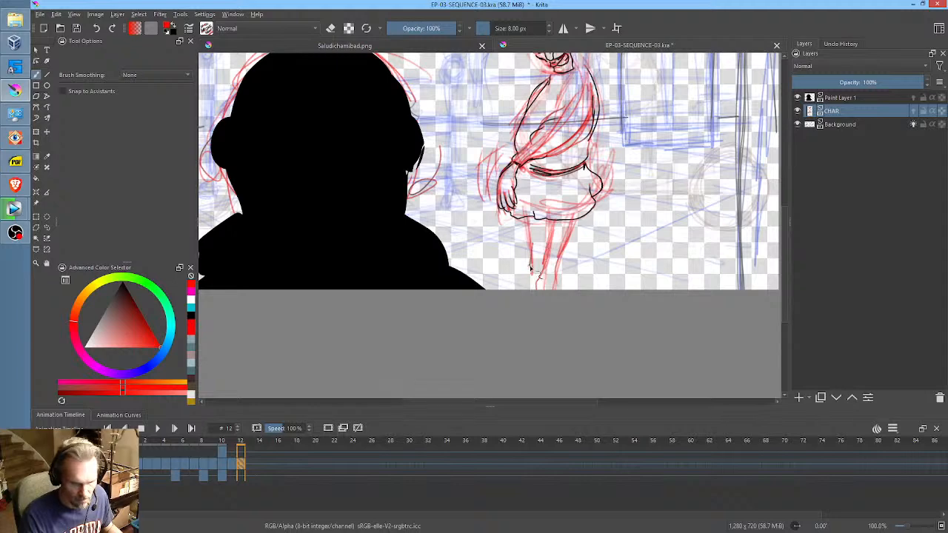
left_click_drag(531, 272, 536, 228)
- Compare the character's poses on frames 10 to 12 and save the file
middle_click(553, 243)
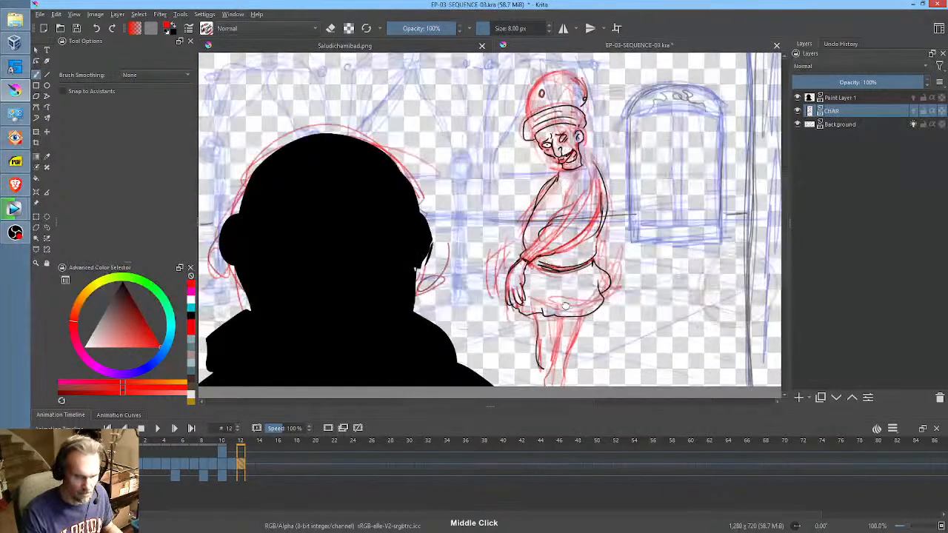
key("Left")
key("Left")
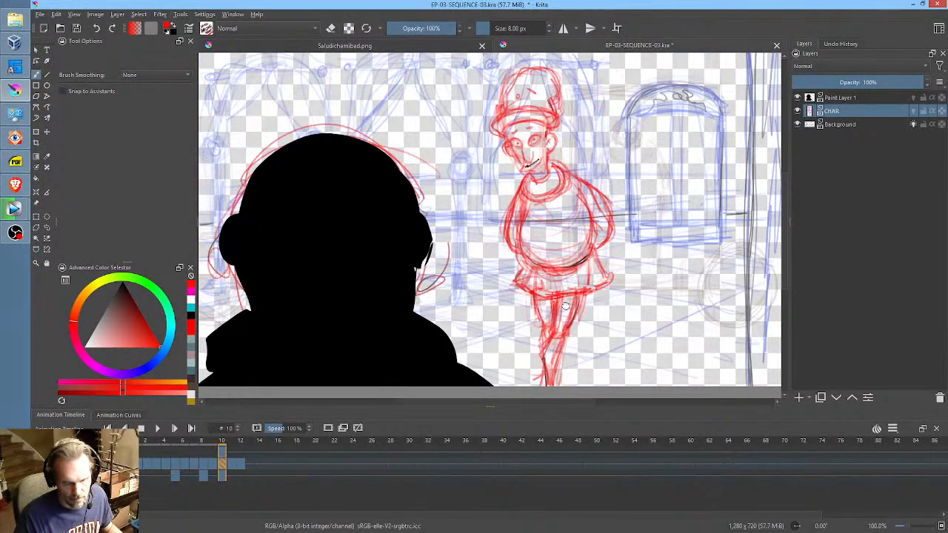
key("Right")
key("Right")
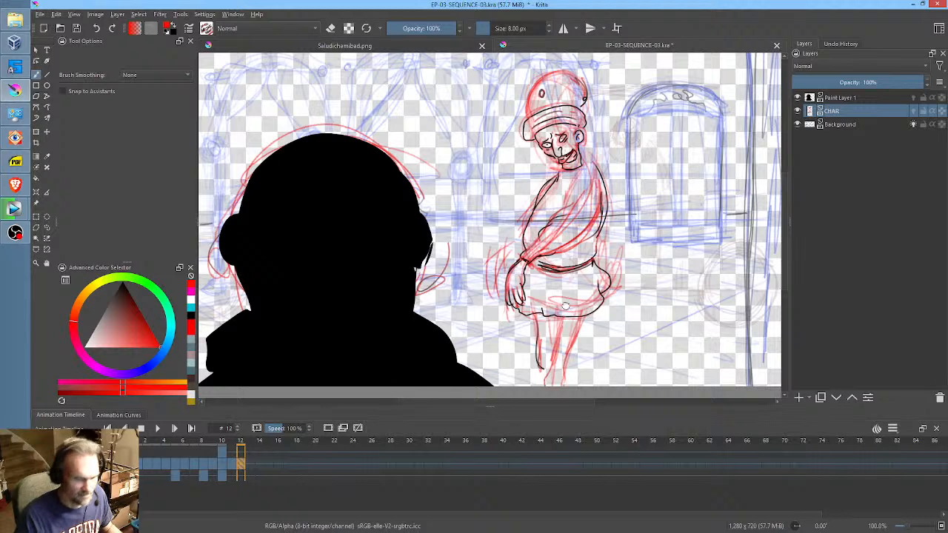
left_click(77, 29)
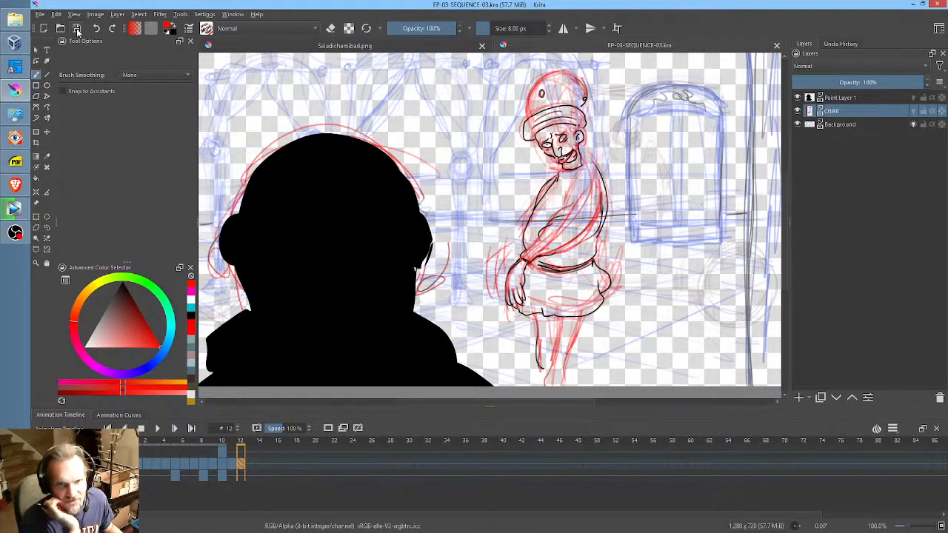
- Sketch a fuller collar and the front curve of the torso in red on frame 11, checking frame 10
key("Left")
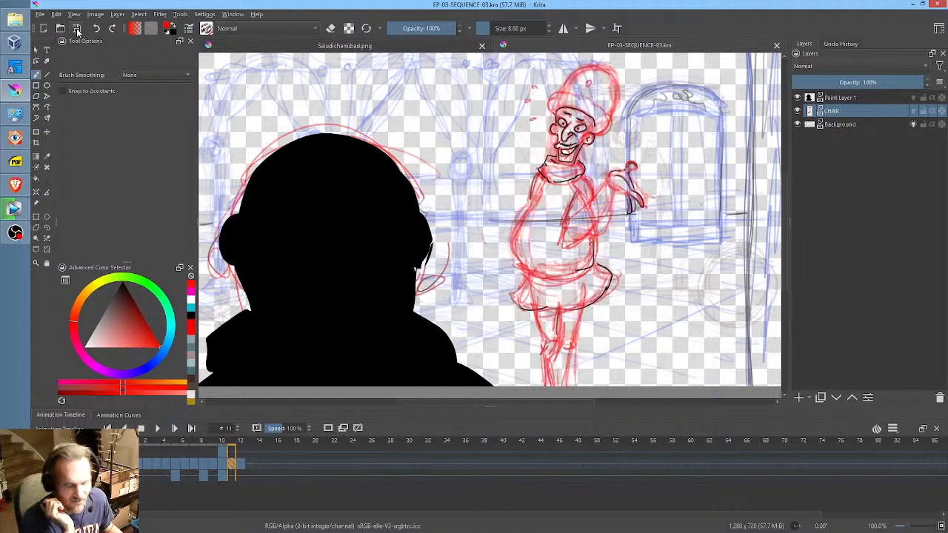
key("Left")
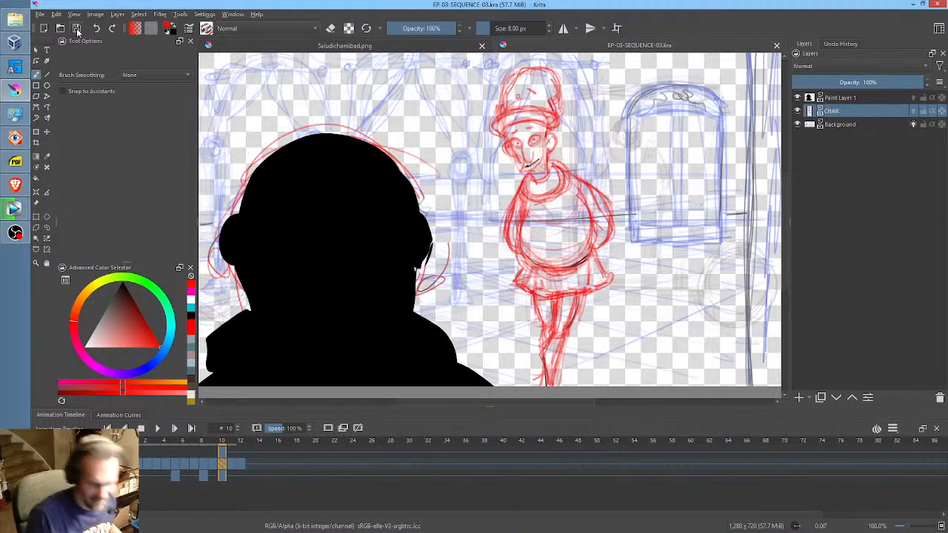
key("Right")
left_click_drag(545, 178, 564, 195)
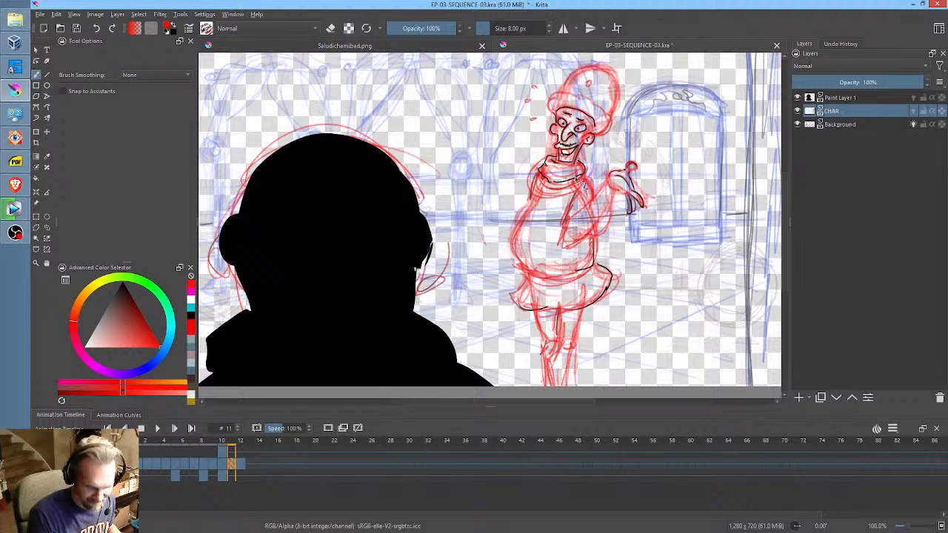
left_click_drag(548, 174, 511, 235)
- Erase the lower part of the inked torso front above the cuff on frame 12
key("Right")
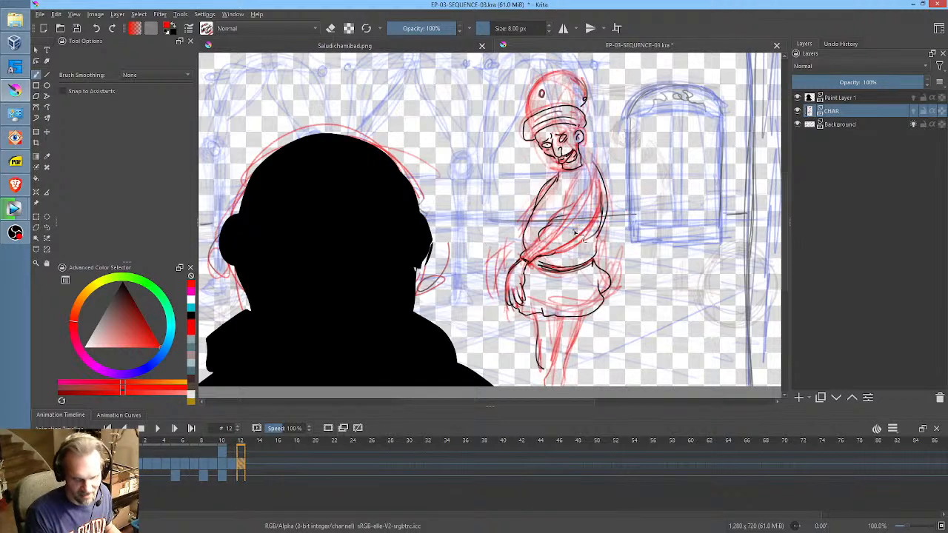
left_click_drag(536, 189, 519, 252)
mouse_move(524, 211)
left_mouse_down()
mouse_move(514, 248)
mouse_move(549, 211)
mouse_move(502, 232)
mouse_move(543, 228)
mouse_move(561, 181)
left_mouse_up()
key("p")
key("e")
key("b")
key("e")
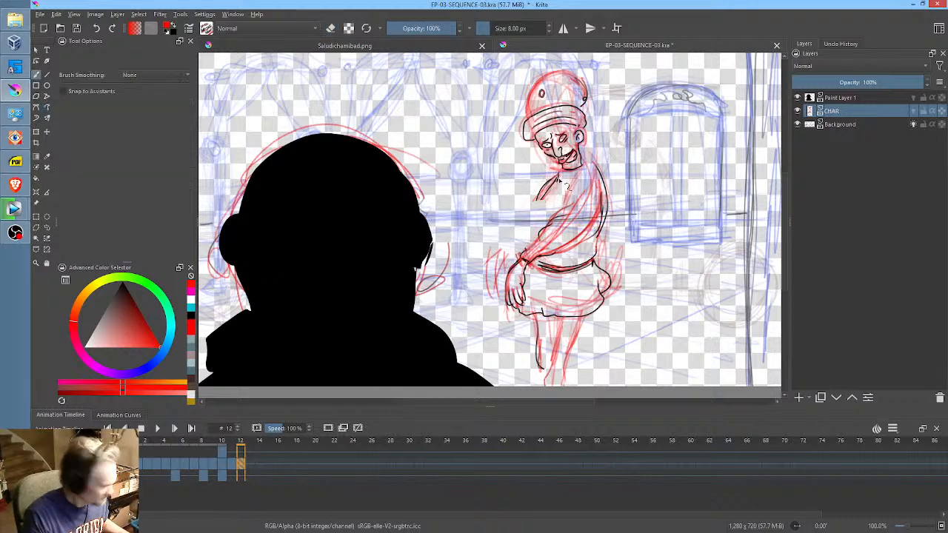
- Redraw the torso front on frame 12 as a rounder belly in red, using frame 11 as reference
key("Left")
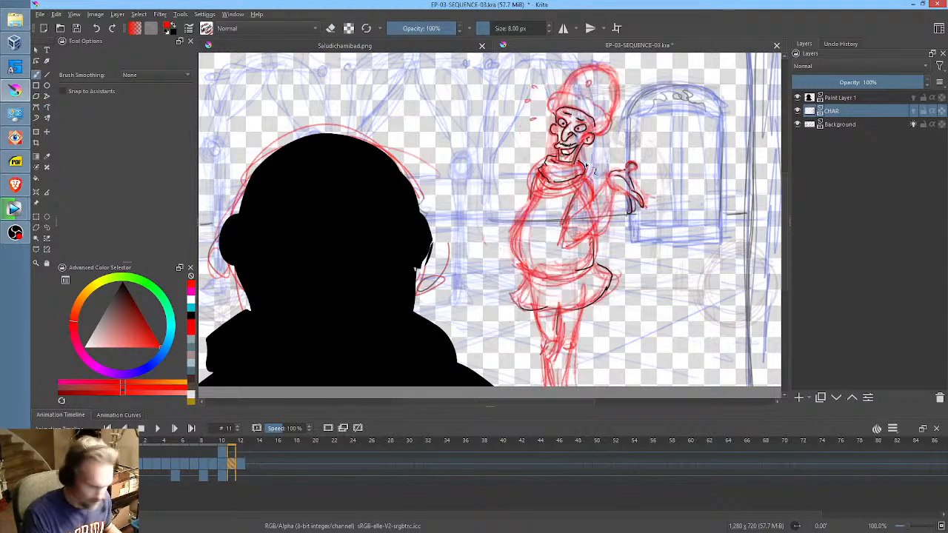
key("Right")
mouse_move(517, 250)
left_mouse_down()
mouse_move(519, 215)
mouse_move(545, 206)
left_mouse_up()
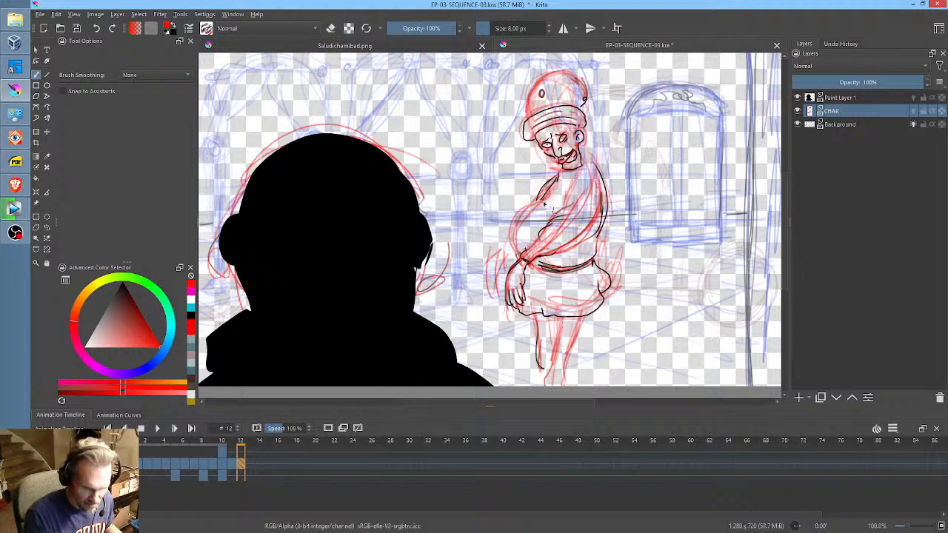
- Reinforce the back and legs in red on frame 12, and ink the rear leg and rounded belly in black
mouse_move(608, 191)
left_mouse_down()
mouse_move(595, 261)
mouse_move(536, 345)
mouse_move(553, 388)
mouse_move(551, 346)
mouse_move(566, 368)
left_mouse_up()
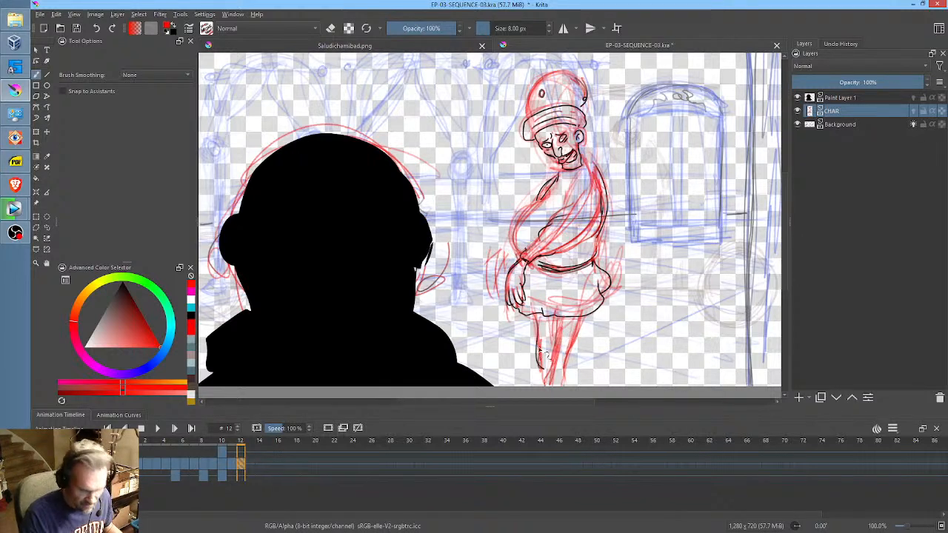
left_click_drag(584, 317, 566, 382)
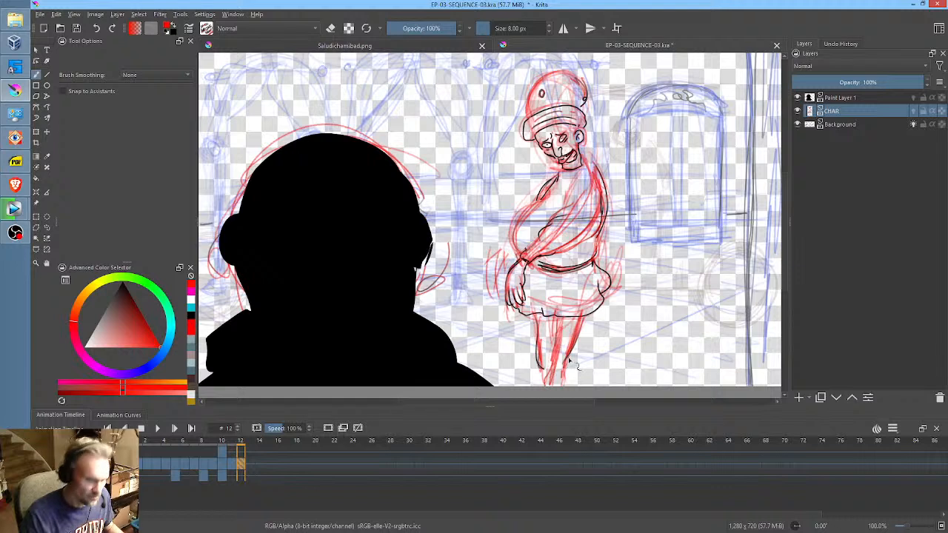
left_click_drag(540, 203, 523, 255)
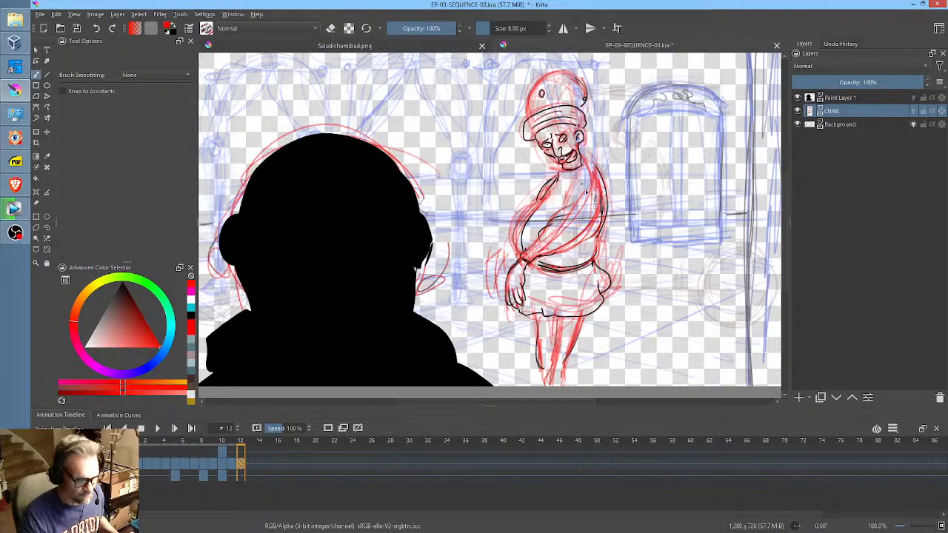
- Review the hatted character's motion by stepping back from frame 12 and playing the animation through
left_click_drag(582, 185, 561, 227)
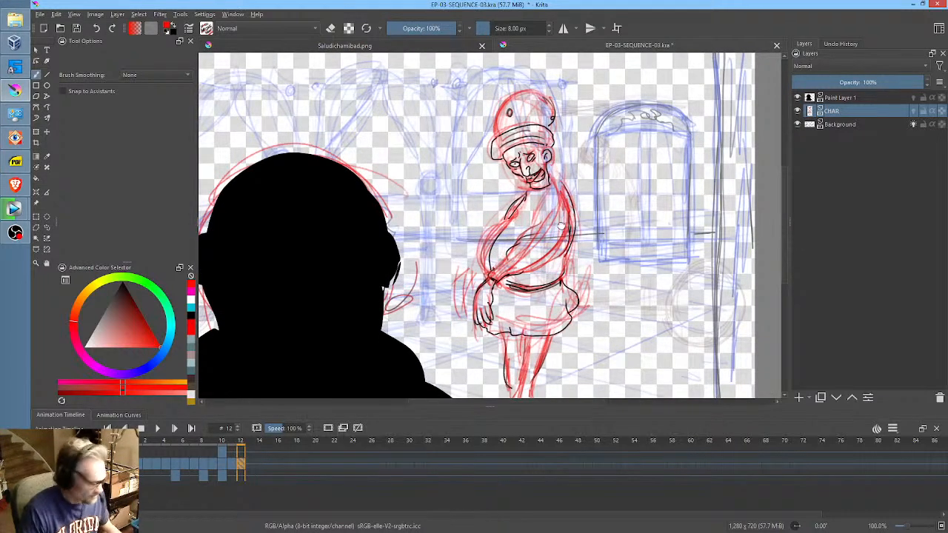
key("Left")
key("Right")
key("Left")
key("Left")
key("Left")
key("Left")
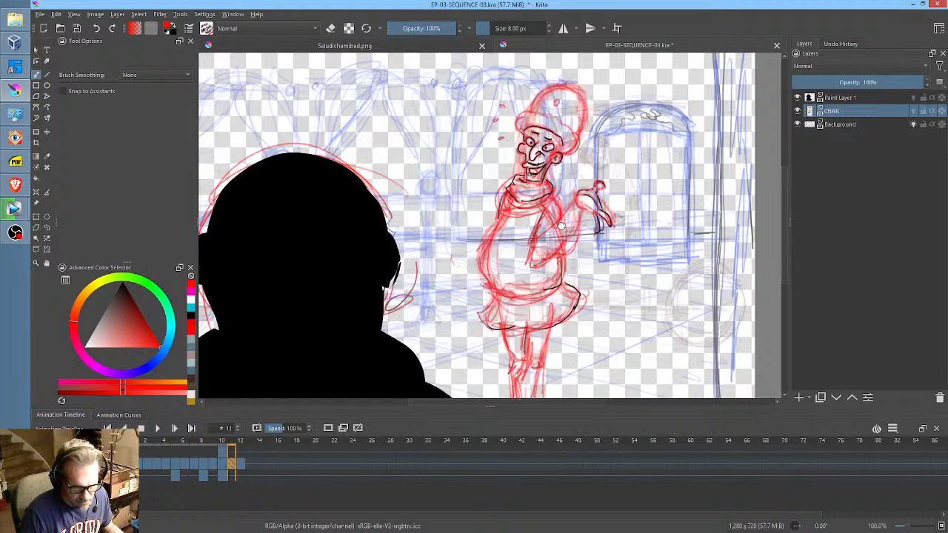
key("space")
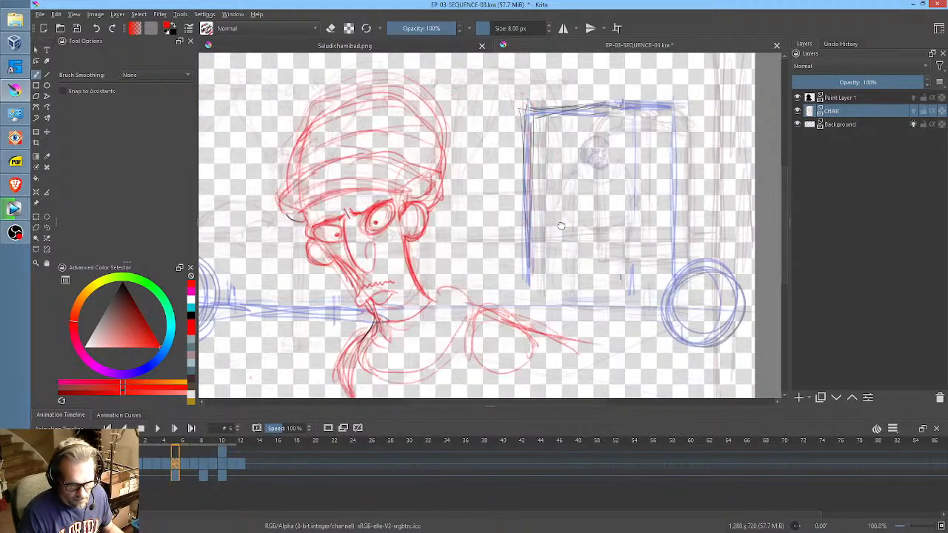
key("space")
key("Right")
key("Right")
key("Right")
key("Right")
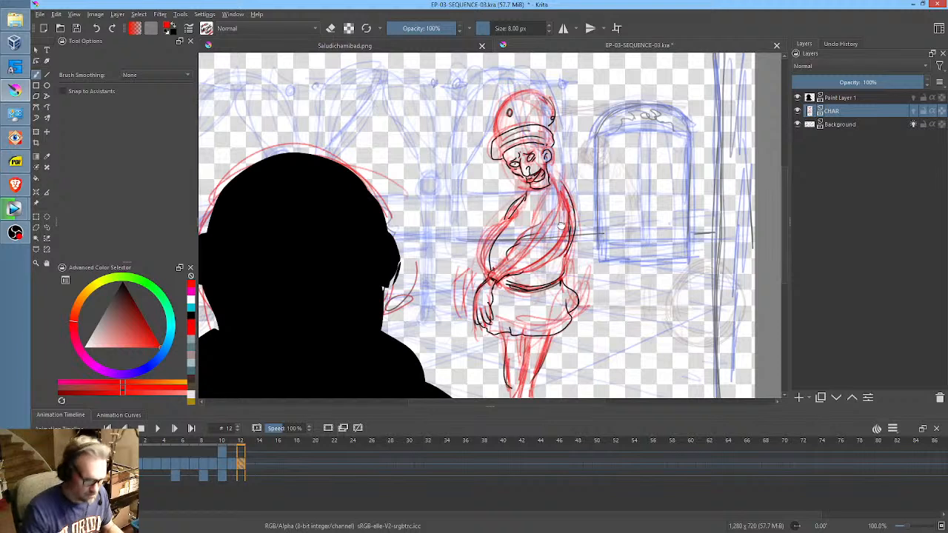
- Create blank keyframes at frame 13 on the CHAR, Paint Layer 1 and Background layers, checking against frame 12
key("Right")
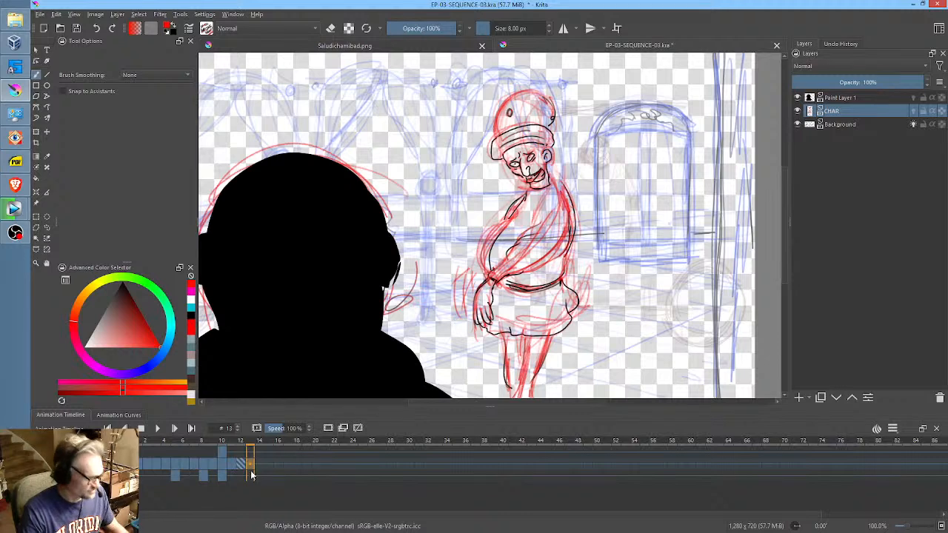
key("Delete")
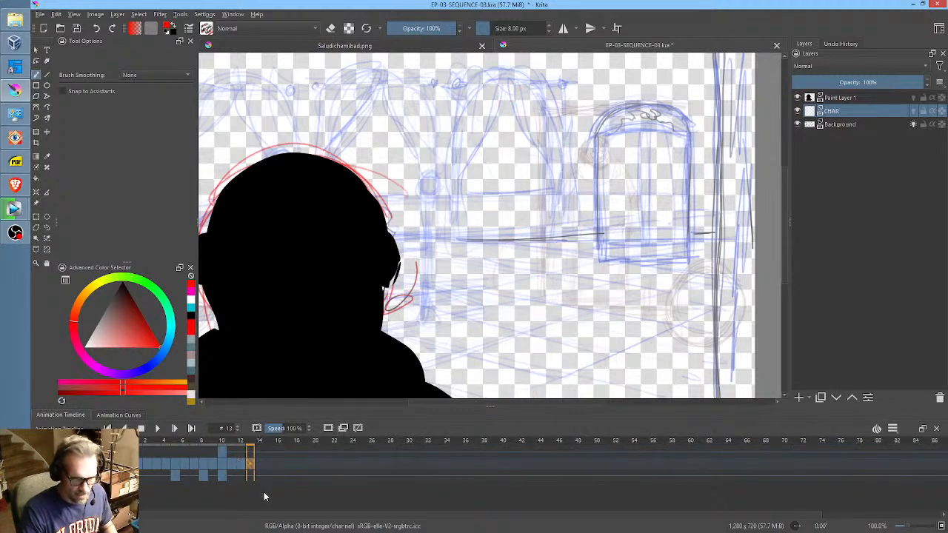
left_click(848, 100)
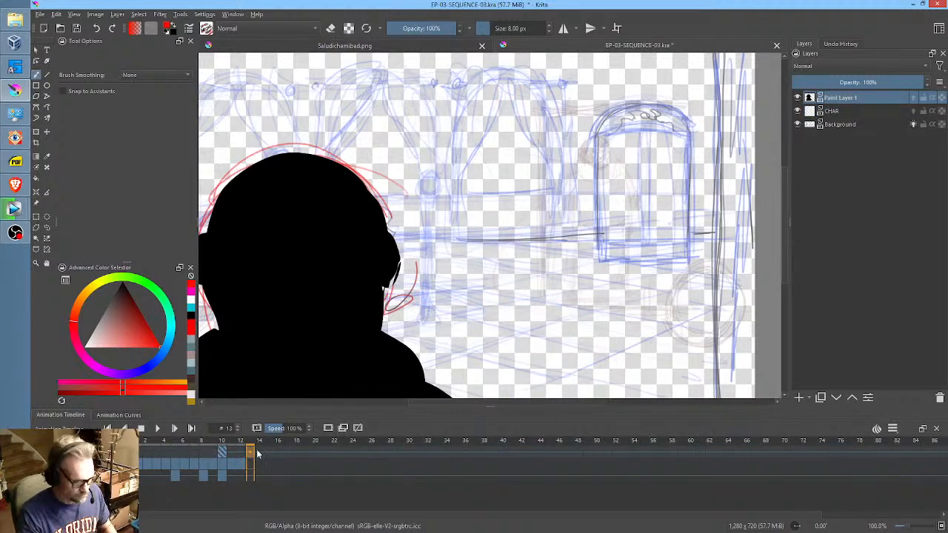
left_click(841, 125)
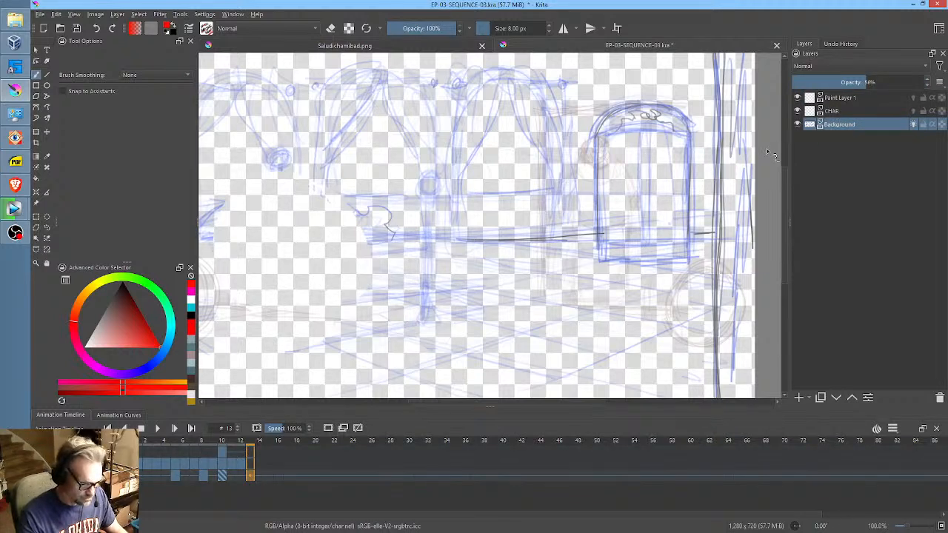
key("Delete")
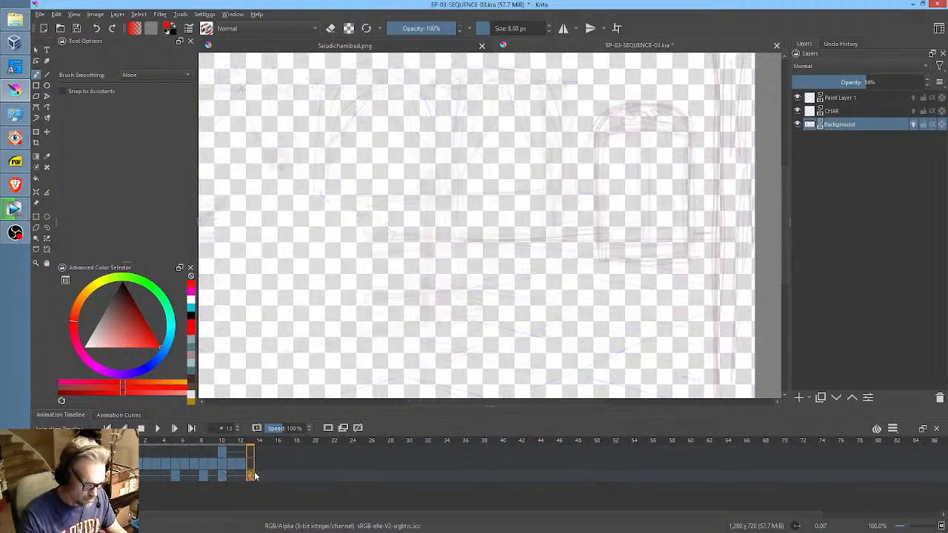
left_click(849, 112)
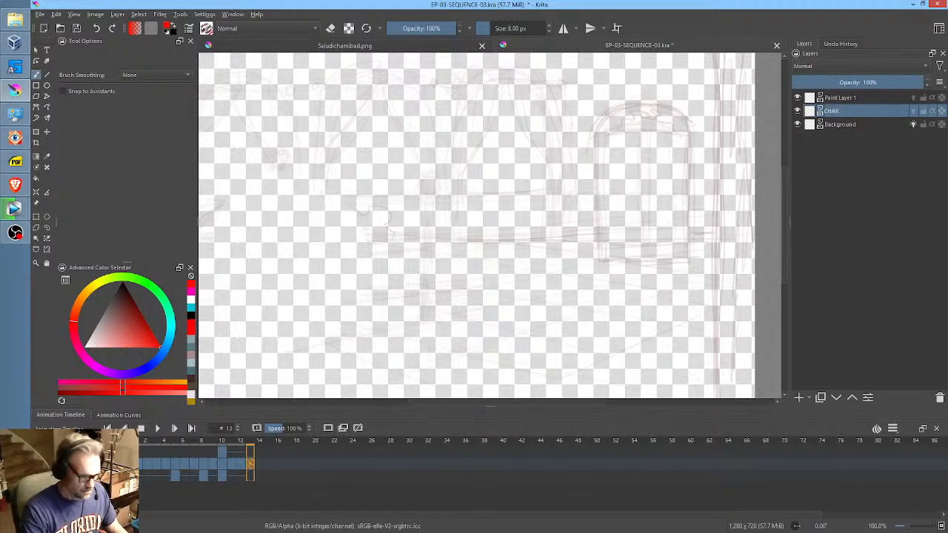
key("Delete")
key("Left")
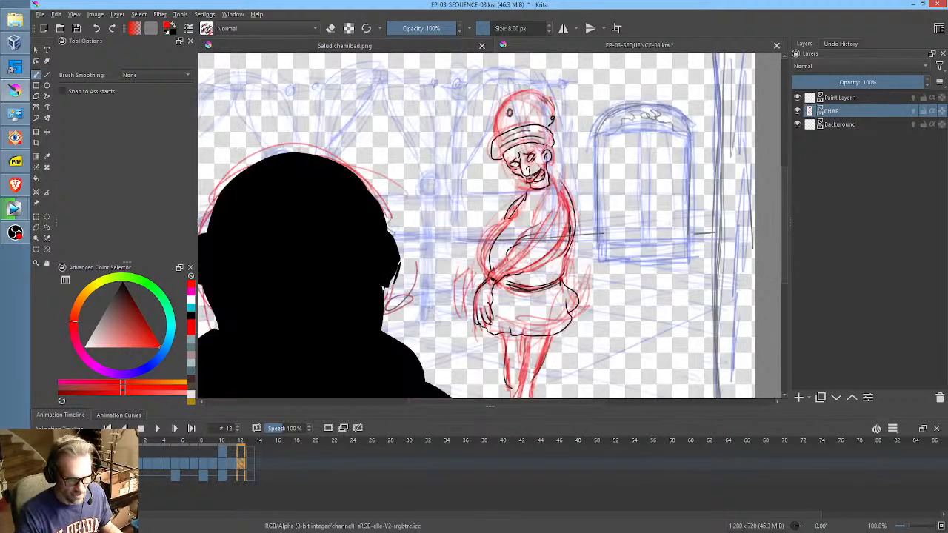
key("Right")
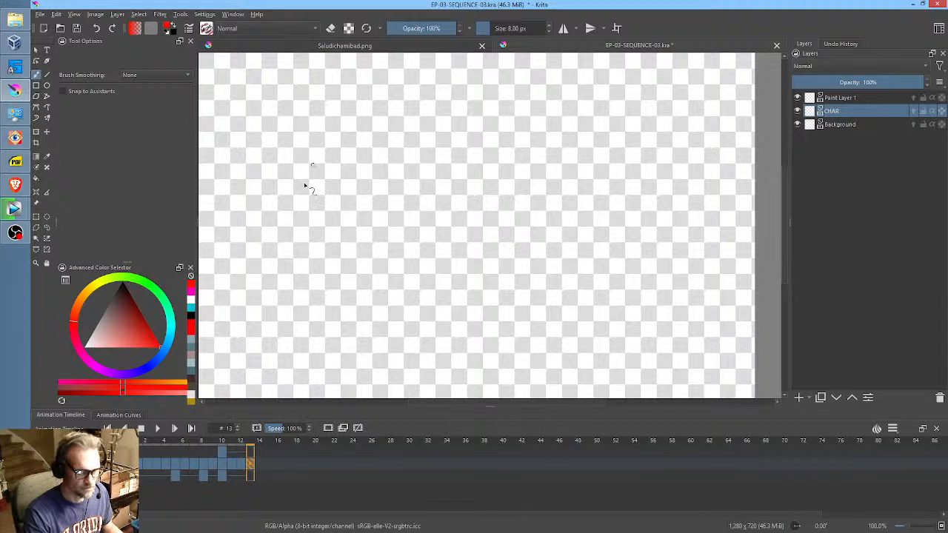
- Rough out a large head in red on the CHAR layer at frame 13, with a round cranium, jaw and circular muzzle
mouse_move(461, 169)
left_mouse_down()
mouse_move(345, 120)
mouse_move(269, 222)
left_mouse_up()
mouse_move(478, 184)
left_mouse_down()
mouse_move(374, 98)
mouse_move(395, 120)
mouse_move(408, 104)
mouse_move(349, 101)
mouse_move(419, 300)
left_mouse_up()
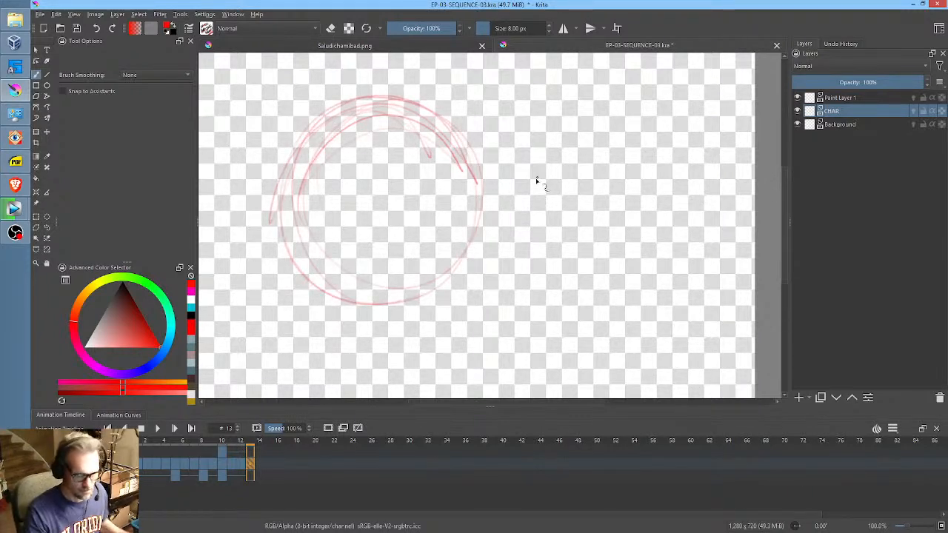
middle_click(537, 181)
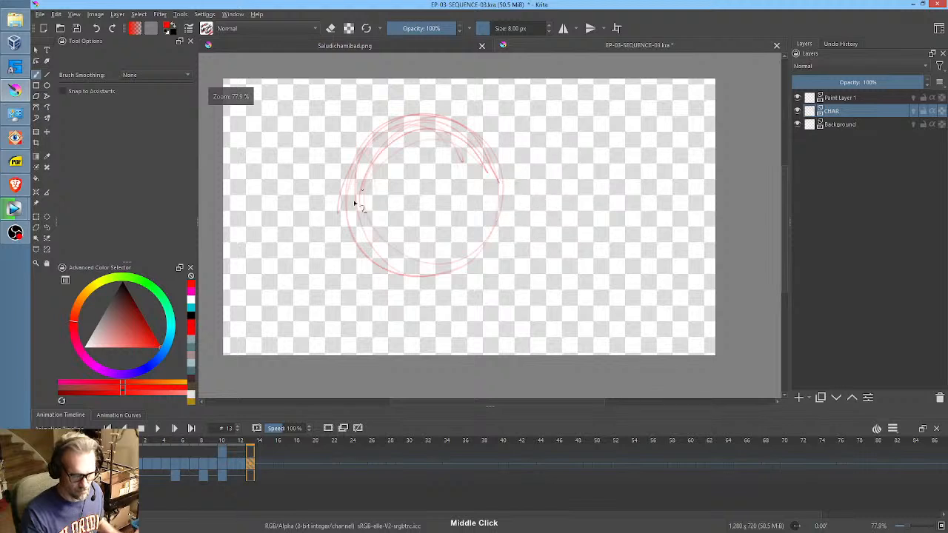
mouse_move(354, 203)
left_mouse_down()
mouse_move(372, 298)
mouse_move(358, 280)
mouse_move(440, 313)
left_mouse_up()
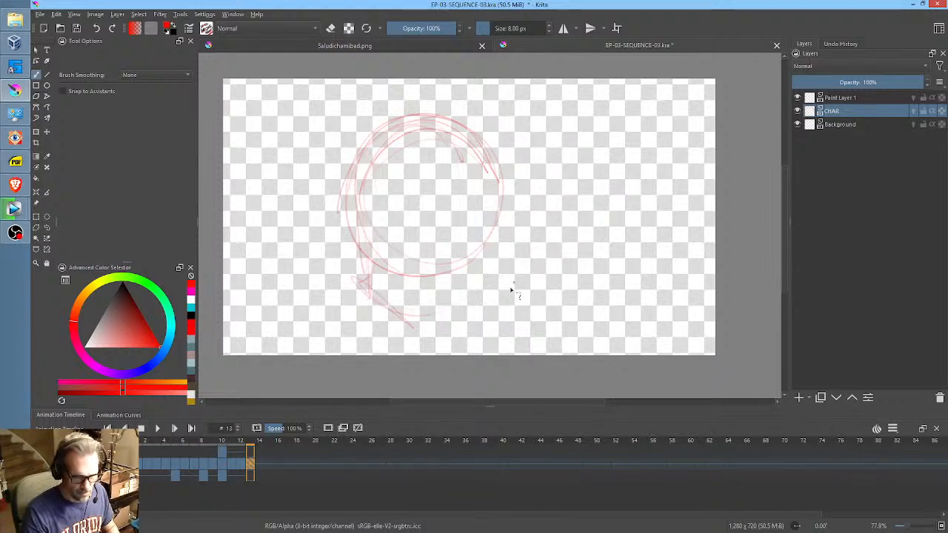
mouse_move(511, 291)
left_mouse_down()
mouse_move(481, 142)
mouse_move(376, 251)
mouse_move(399, 111)
mouse_move(472, 253)
mouse_move(364, 195)
mouse_move(446, 160)
mouse_move(373, 279)
mouse_move(362, 234)
mouse_move(365, 294)
mouse_move(428, 317)
mouse_move(411, 311)
mouse_move(512, 303)
mouse_move(500, 309)
mouse_move(500, 228)
mouse_move(496, 273)
mouse_move(395, 282)
mouse_move(506, 309)
mouse_move(366, 302)
mouse_move(492, 270)
left_mouse_up()
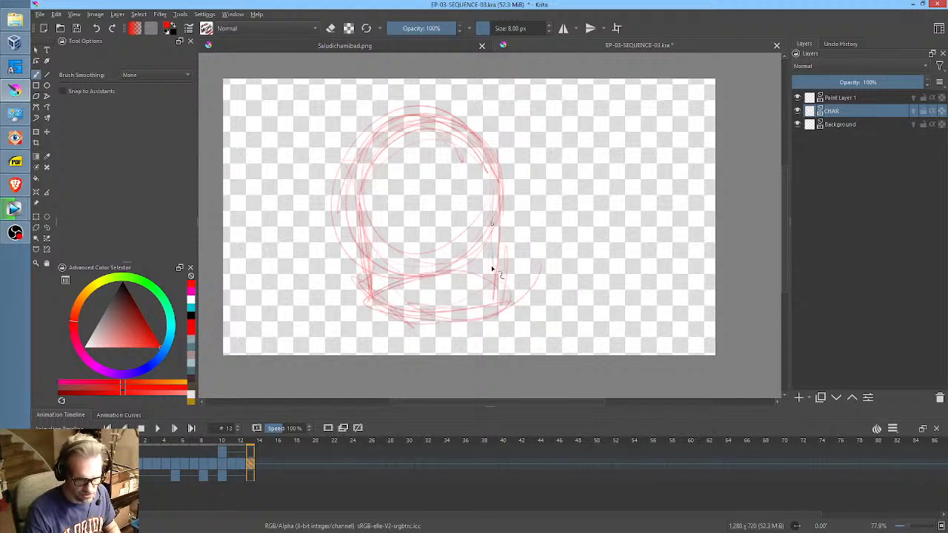
mouse_move(465, 123)
left_mouse_down()
mouse_move(508, 219)
mouse_move(504, 190)
mouse_move(498, 306)
mouse_move(501, 174)
mouse_move(499, 309)
mouse_move(497, 294)
mouse_move(429, 324)
mouse_move(479, 313)
mouse_move(371, 293)
mouse_move(467, 269)
mouse_move(408, 303)
mouse_move(447, 258)
mouse_move(477, 311)
mouse_move(417, 311)
mouse_move(438, 253)
mouse_move(488, 273)
mouse_move(426, 310)
mouse_move(446, 220)
mouse_move(452, 272)
mouse_move(468, 279)
mouse_move(436, 273)
mouse_move(429, 277)
mouse_move(462, 276)
mouse_move(418, 280)
mouse_move(455, 268)
mouse_move(417, 282)
mouse_move(470, 284)
left_mouse_up()
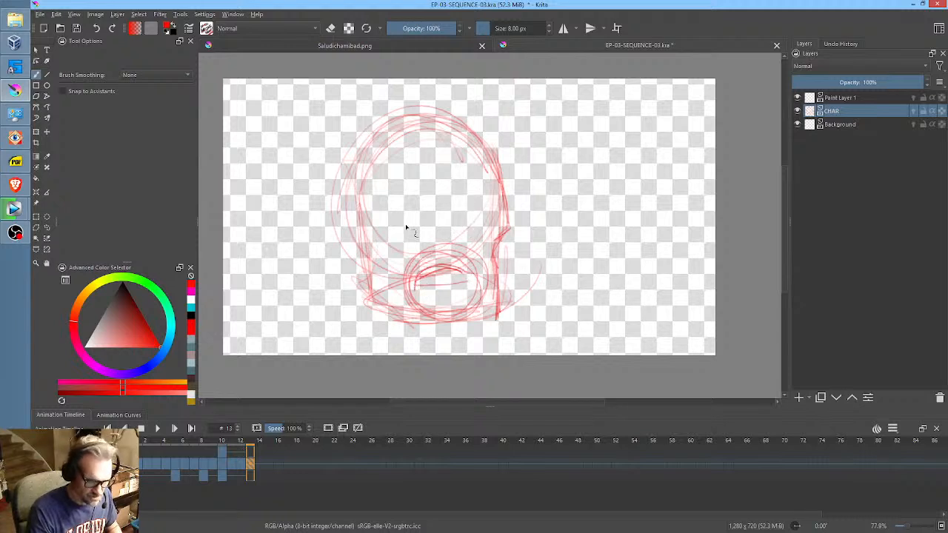
- Add a horizontal eye line and a curved vertical centre line as construction guides on the head
mouse_move(382, 222)
left_mouse_down()
mouse_move(518, 224)
mouse_move(508, 212)
left_mouse_up()
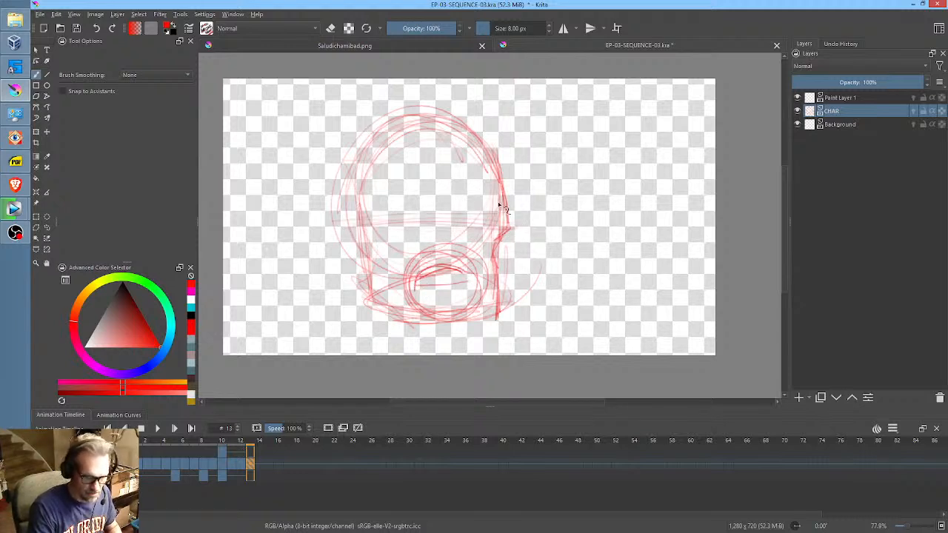
left_click_drag(440, 208, 439, 255)
left_click_drag(432, 120, 444, 263)
left_click_drag(443, 140, 453, 271)
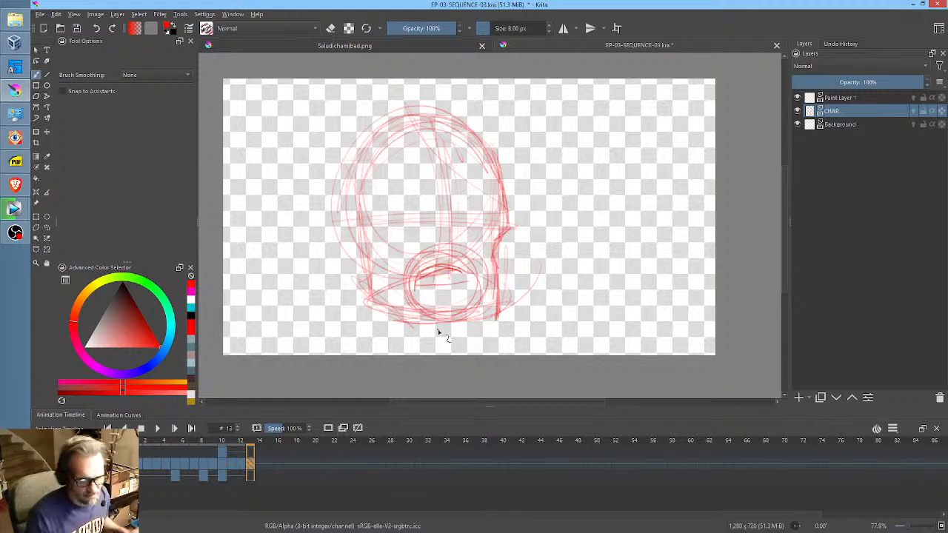
- Sketch scowling brow lines, a broad nose and narrow eyes in red along the head's guides
scroll(482, 240, "up", 3)
middle_click(546, 201)
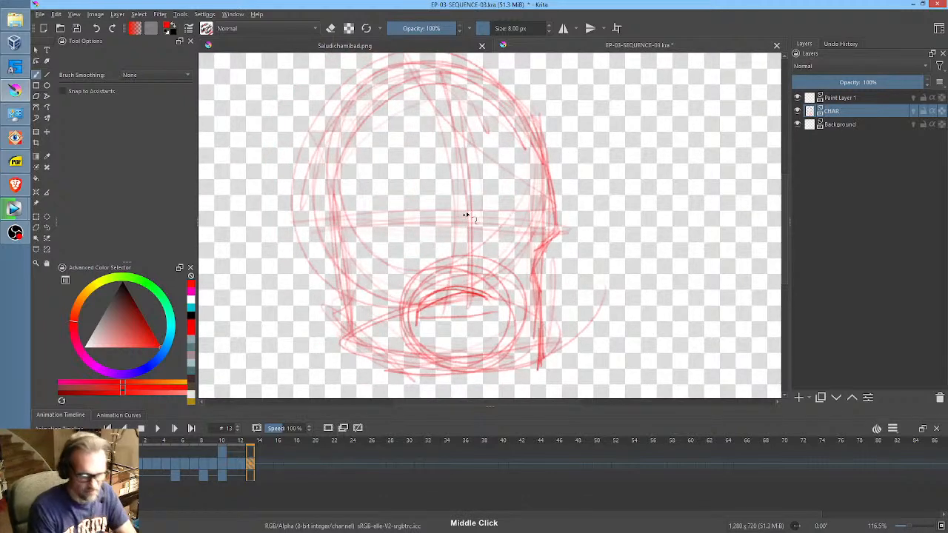
mouse_move(440, 213)
left_mouse_down()
mouse_move(415, 207)
mouse_move(451, 212)
mouse_move(335, 204)
mouse_move(391, 198)
mouse_move(340, 219)
mouse_move(390, 192)
mouse_move(376, 235)
left_mouse_up()
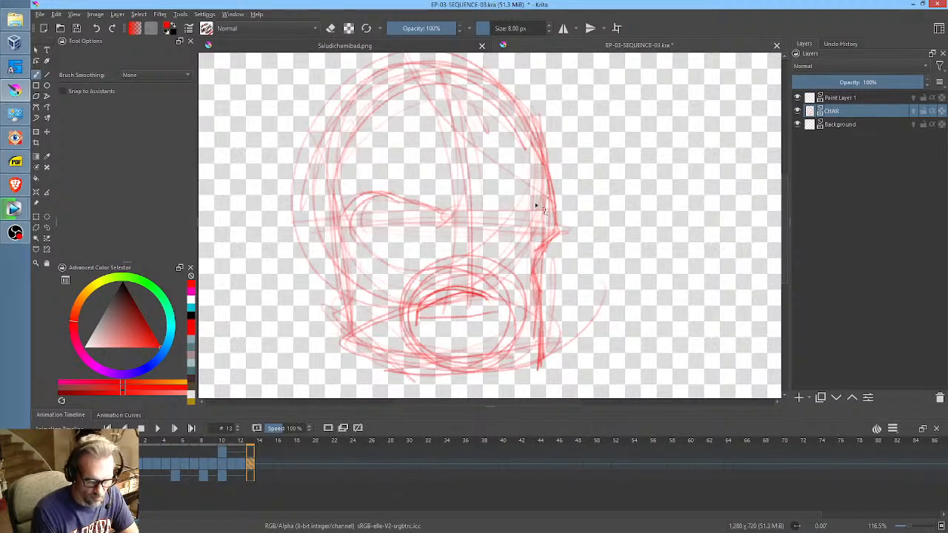
mouse_move(486, 217)
left_mouse_down()
mouse_move(539, 197)
mouse_move(539, 226)
left_mouse_up()
mouse_move(485, 194)
left_mouse_down()
mouse_move(491, 275)
mouse_move(429, 274)
mouse_move(437, 250)
mouse_move(485, 285)
mouse_move(505, 282)
mouse_move(501, 273)
left_mouse_up()
mouse_move(447, 252)
left_mouse_down()
mouse_move(438, 249)
mouse_move(443, 276)
mouse_move(452, 268)
mouse_move(477, 285)
mouse_move(499, 267)
mouse_move(495, 240)
mouse_move(406, 281)
mouse_move(401, 298)
left_mouse_up()
mouse_move(438, 212)
left_mouse_down()
mouse_move(406, 213)
mouse_move(414, 220)
mouse_move(396, 213)
mouse_move(385, 224)
mouse_move(388, 217)
mouse_move(425, 227)
left_mouse_up()
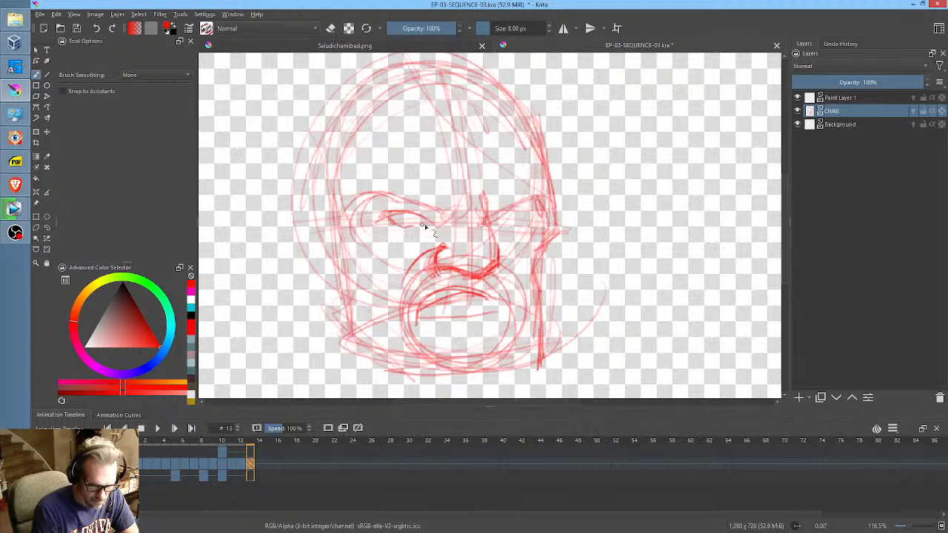
left_click_drag(487, 222, 523, 222)
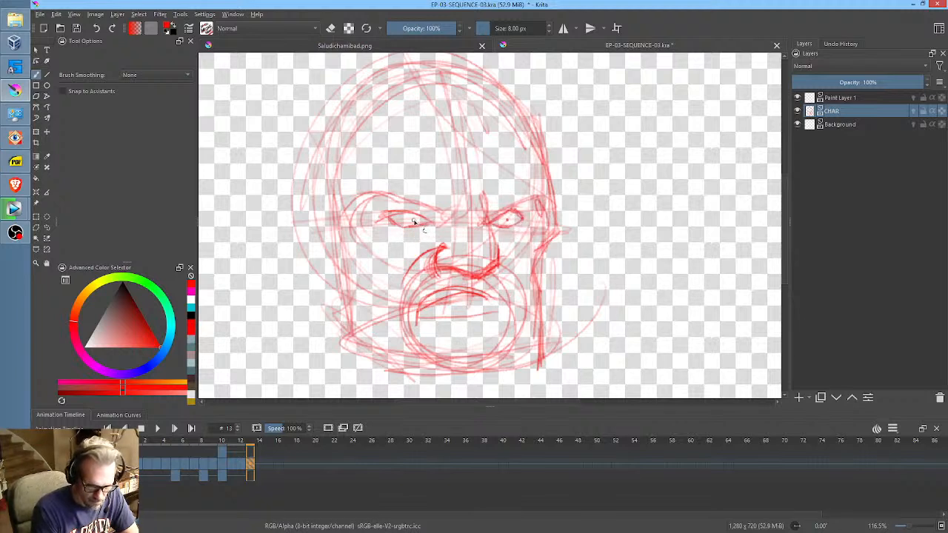
- Build up the angry eyebrows and add eye bags and frown wrinkles between the brows
mouse_move(439, 209)
left_mouse_down()
mouse_move(376, 194)
mouse_move(529, 223)
mouse_move(527, 211)
mouse_move(527, 225)
mouse_move(502, 229)
left_mouse_up()
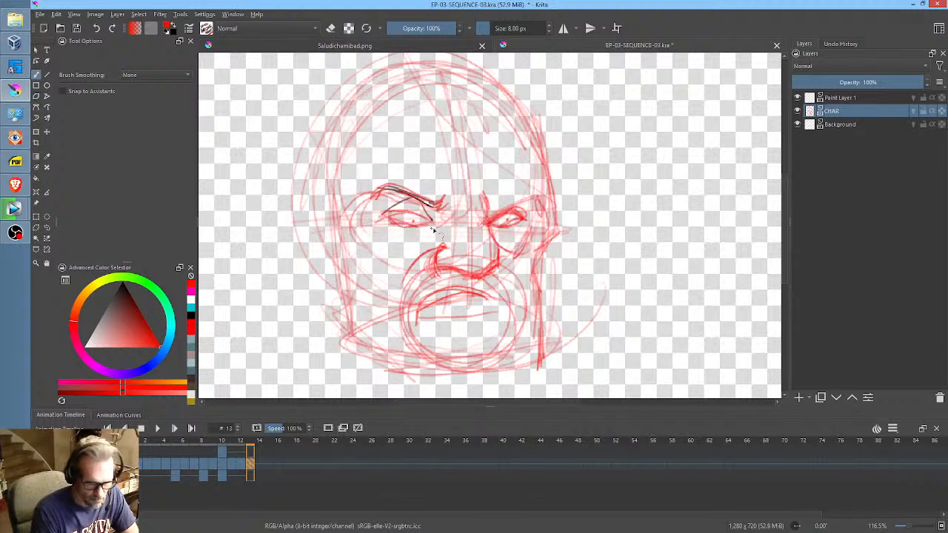
left_click_drag(424, 253, 392, 271)
mouse_move(403, 234)
left_mouse_down()
mouse_move(372, 270)
mouse_move(372, 237)
left_mouse_up()
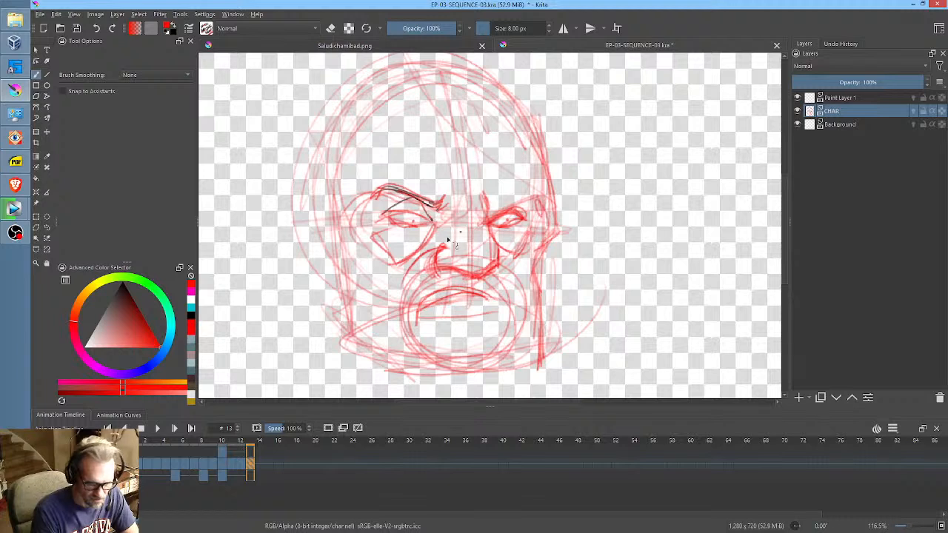
mouse_move(459, 221)
left_mouse_down()
mouse_move(462, 199)
mouse_move(445, 183)
left_mouse_up()
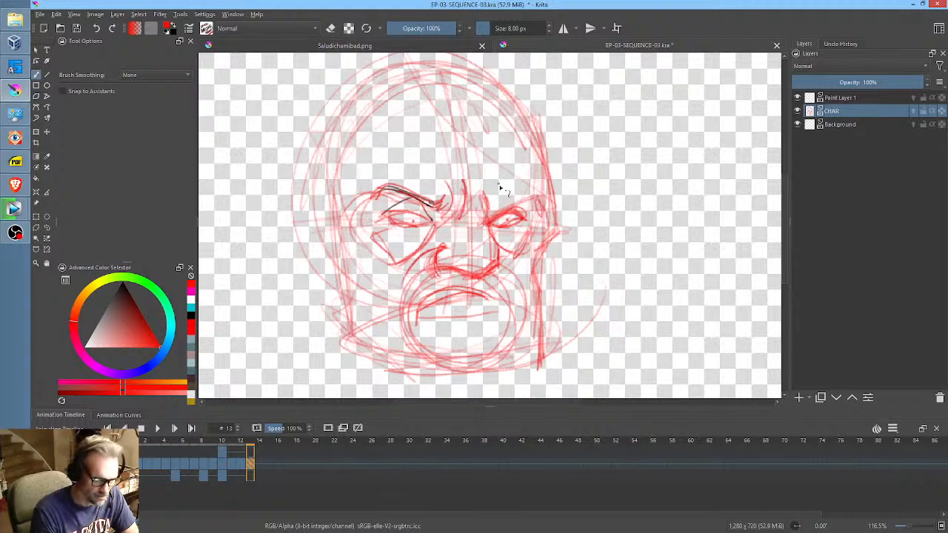
mouse_move(483, 208)
left_mouse_down()
mouse_move(497, 197)
mouse_move(518, 200)
left_mouse_up()
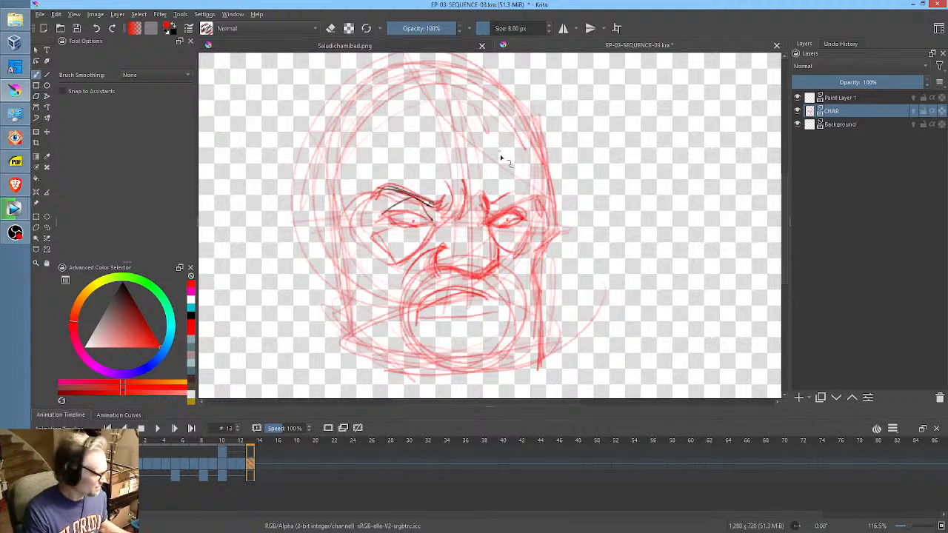
- Erase the eyebrows with the freehand shape eraser and redraw them in red higher on the forehead
key("shift+b")
mouse_move(452, 175)
left_mouse_down()
mouse_move(383, 169)
mouse_move(373, 212)
mouse_move(403, 200)
mouse_move(433, 210)
left_mouse_up()
mouse_move(530, 185)
left_mouse_down()
mouse_move(491, 207)
mouse_move(442, 213)
mouse_move(455, 195)
mouse_move(409, 203)
left_mouse_up()
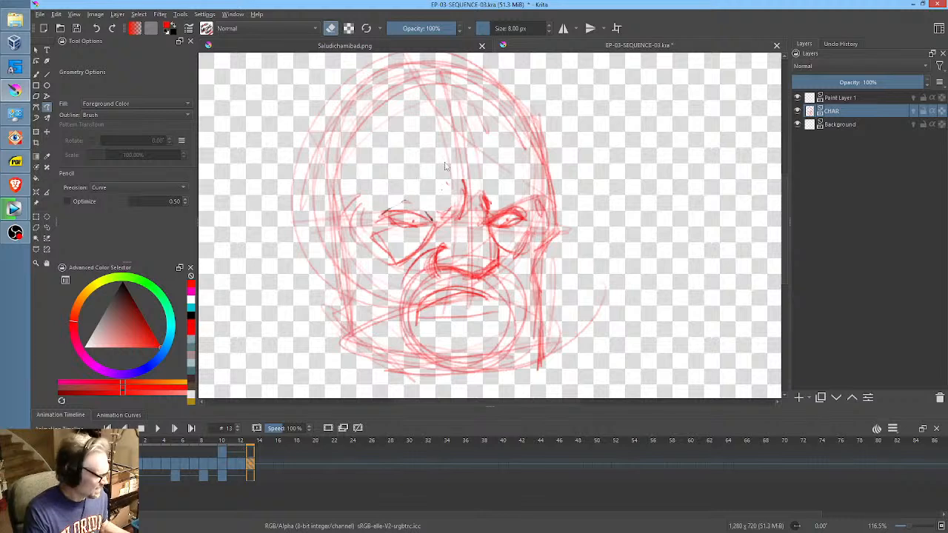
key("b")
key("e")
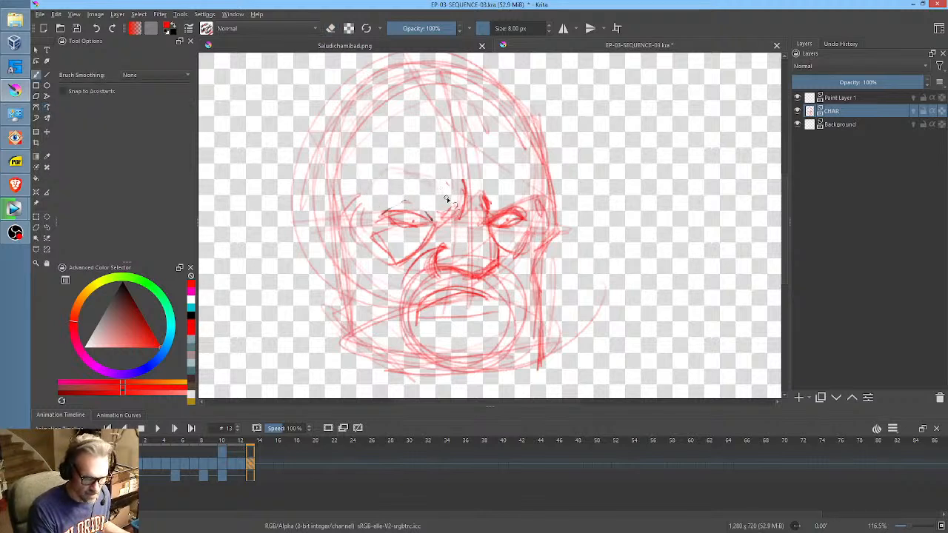
mouse_move(386, 179)
left_mouse_down()
mouse_move(484, 201)
mouse_move(512, 191)
mouse_move(529, 196)
mouse_move(503, 235)
left_mouse_up()
- Darken both narrow eyes in red, and erase them from the face
mouse_move(425, 225)
left_mouse_down()
mouse_move(376, 220)
mouse_move(409, 222)
left_mouse_up()
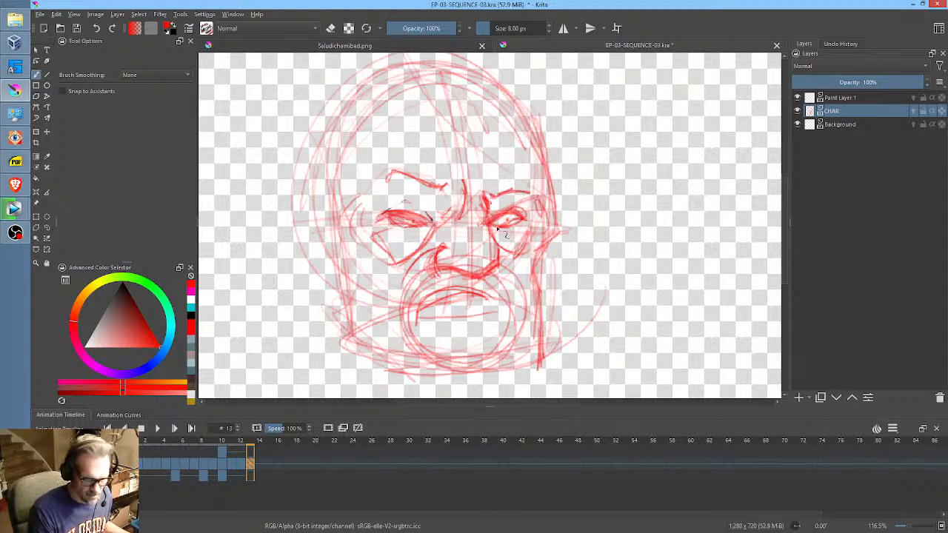
left_click_drag(497, 220, 531, 213)
key("p")
key("e")
mouse_move(431, 217)
left_mouse_down()
mouse_move(395, 230)
mouse_move(432, 218)
left_mouse_up()
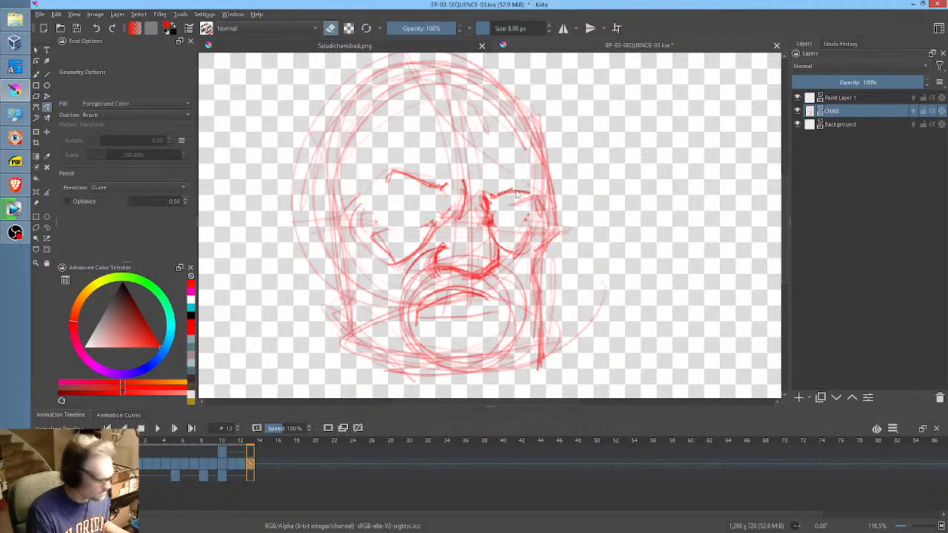
- Redraw both eyes in red with heavy, half-closed upper lids, and thicken the eyebrows above them
key("b")
key("e")
mouse_move(520, 220)
left_mouse_down()
mouse_move(496, 213)
mouse_move(527, 216)
mouse_move(504, 219)
left_mouse_up()
mouse_move(425, 214)
left_mouse_down()
mouse_move(380, 213)
mouse_move(441, 220)
mouse_move(383, 214)
mouse_move(422, 215)
mouse_move(408, 217)
left_mouse_up()
mouse_move(508, 222)
left_mouse_down()
mouse_move(493, 216)
mouse_move(518, 210)
mouse_move(508, 202)
mouse_move(527, 208)
left_mouse_up()
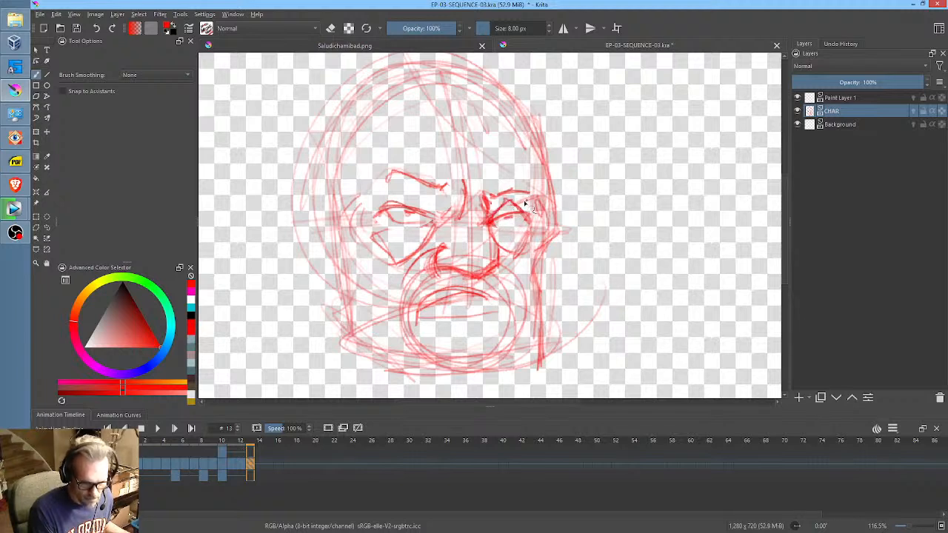
mouse_move(390, 203)
left_mouse_down()
mouse_move(411, 192)
mouse_move(433, 210)
mouse_move(417, 194)
mouse_move(432, 197)
mouse_move(451, 182)
mouse_move(388, 175)
mouse_move(429, 187)
left_mouse_up()
mouse_move(501, 182)
left_mouse_down()
mouse_move(490, 197)
mouse_move(530, 192)
left_mouse_up()
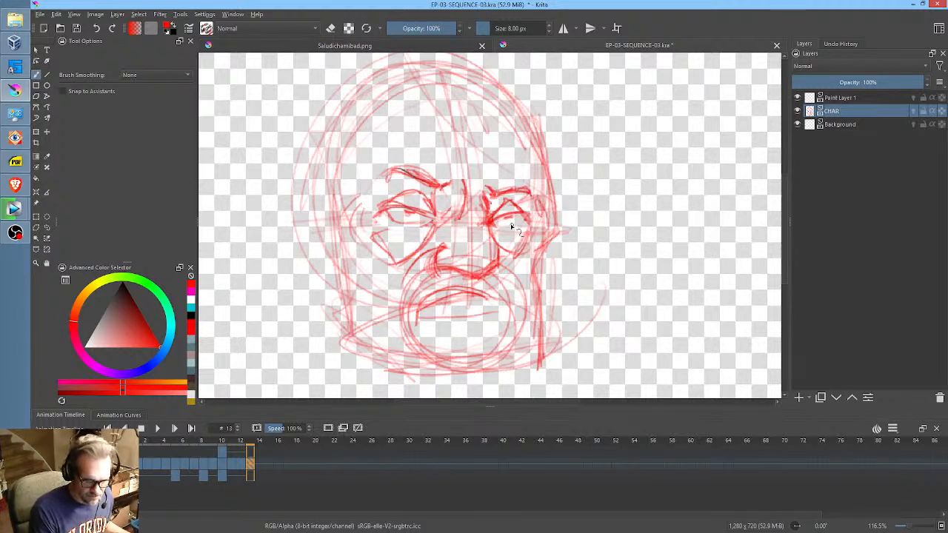
- Sketch the nose bridge, the bag under the far eye, and the fold running down beside the nostril
mouse_move(486, 225)
left_mouse_down()
mouse_move(525, 256)
mouse_move(529, 241)
mouse_move(466, 222)
mouse_move(467, 212)
mouse_move(452, 246)
left_mouse_up()
mouse_move(465, 202)
left_mouse_down()
mouse_move(443, 216)
mouse_move(480, 197)
left_mouse_up()
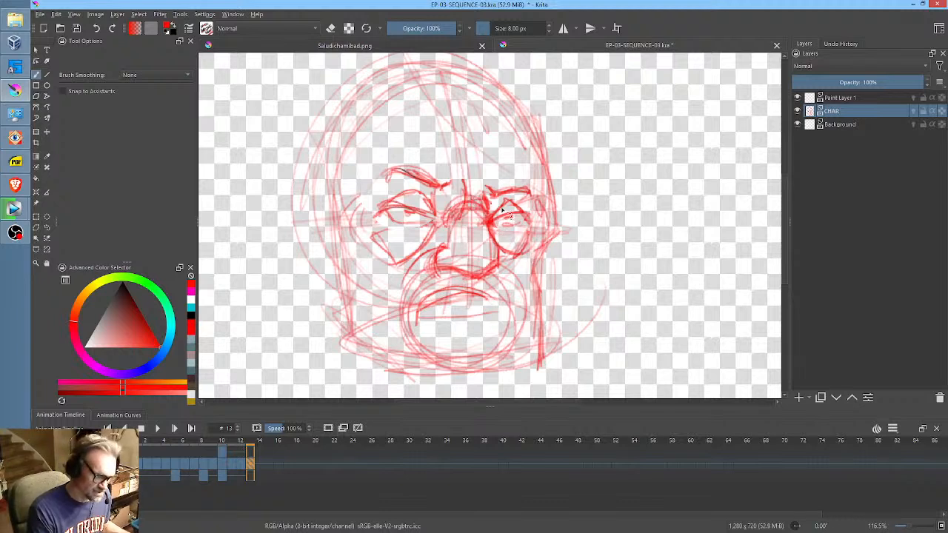
left_click_drag(445, 249, 402, 282)
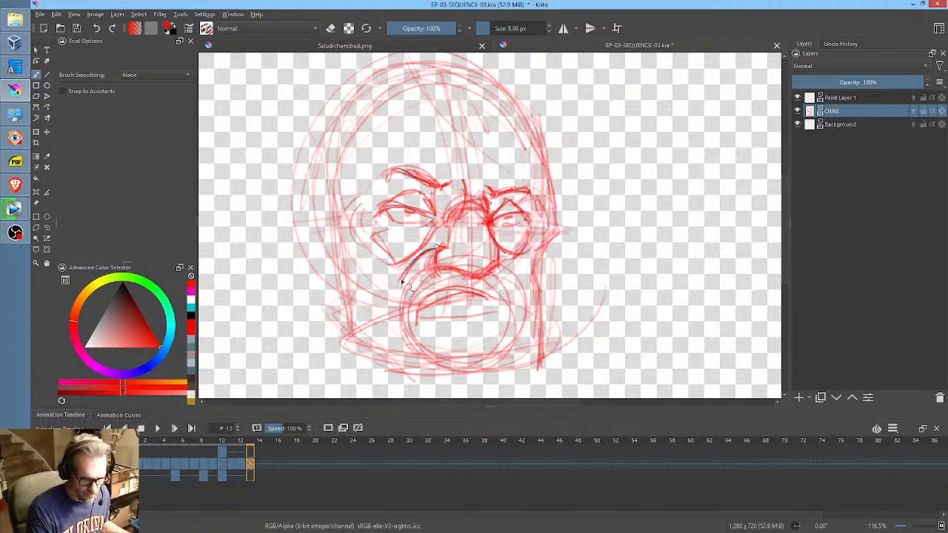
- Erase the side of the face beside the far eye with the freehand shape eraser, and redraw the cheek contour in red
left_click_drag(558, 202, 551, 247)
key("shift+b")
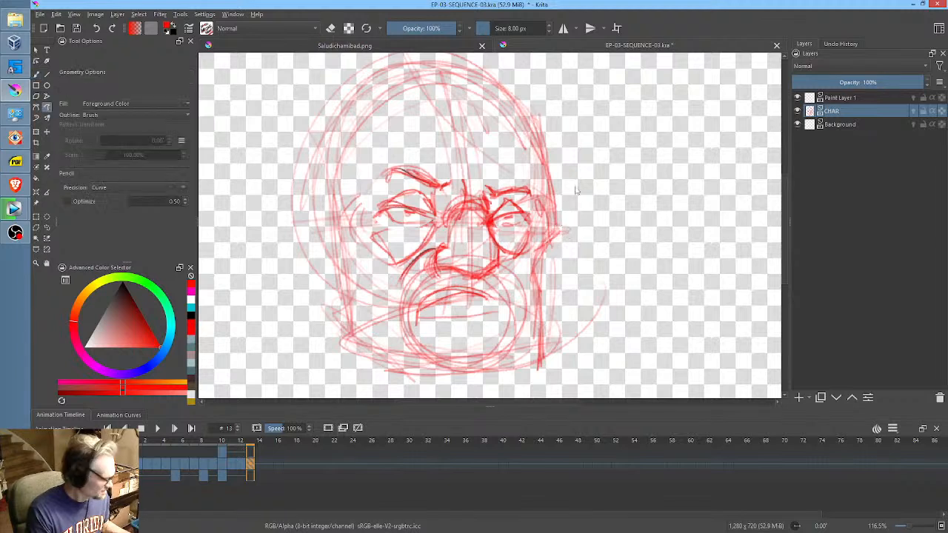
key("e")
left_click_drag(575, 194, 533, 252)
left_click_drag(548, 187, 542, 222)
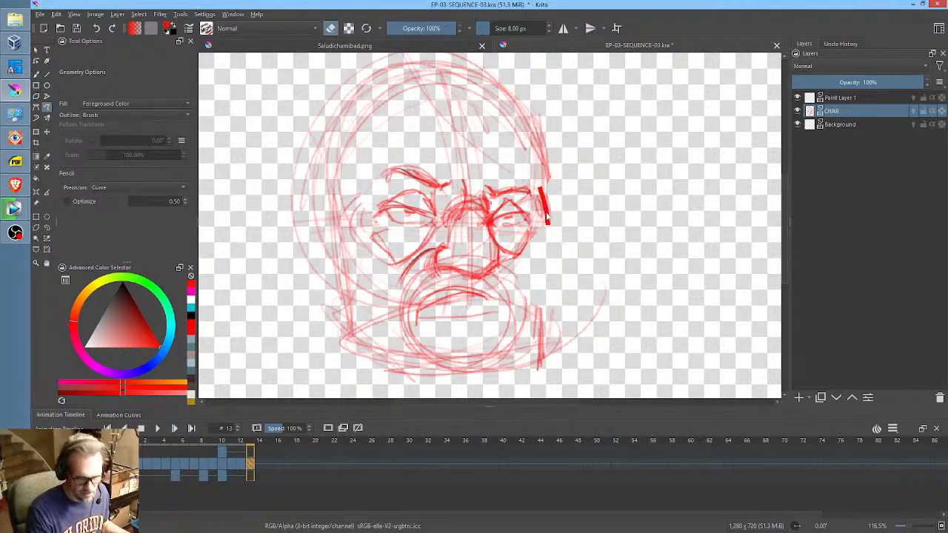
key("b")
key("e")
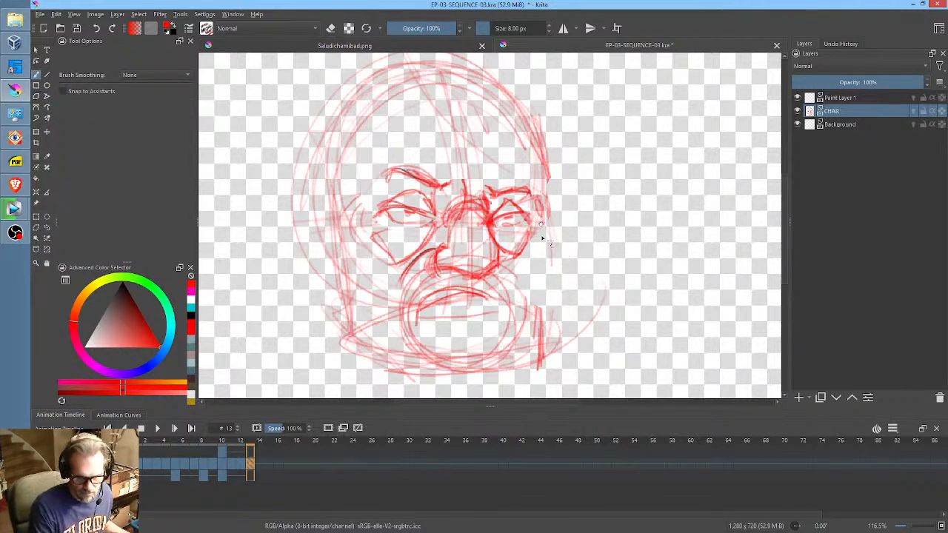
mouse_move(554, 260)
left_mouse_down()
mouse_move(529, 311)
mouse_move(536, 271)
mouse_move(547, 254)
mouse_move(521, 342)
mouse_move(541, 229)
left_mouse_up()
- Outline the muzzle and chin in black, with a hatched downturned mouth and a short vertical chin crease
mouse_move(480, 298)
left_mouse_down()
mouse_move(413, 308)
mouse_move(491, 306)
mouse_move(433, 294)
mouse_move(440, 313)
mouse_move(495, 312)
mouse_move(428, 303)
mouse_move(494, 306)
mouse_move(433, 294)
mouse_move(457, 287)
mouse_move(447, 281)
mouse_move(413, 282)
mouse_move(399, 310)
left_mouse_up()
mouse_move(423, 281)
left_mouse_down()
mouse_move(478, 286)
mouse_move(515, 329)
mouse_move(398, 356)
mouse_move(460, 379)
mouse_move(489, 374)
mouse_move(518, 329)
left_mouse_up()
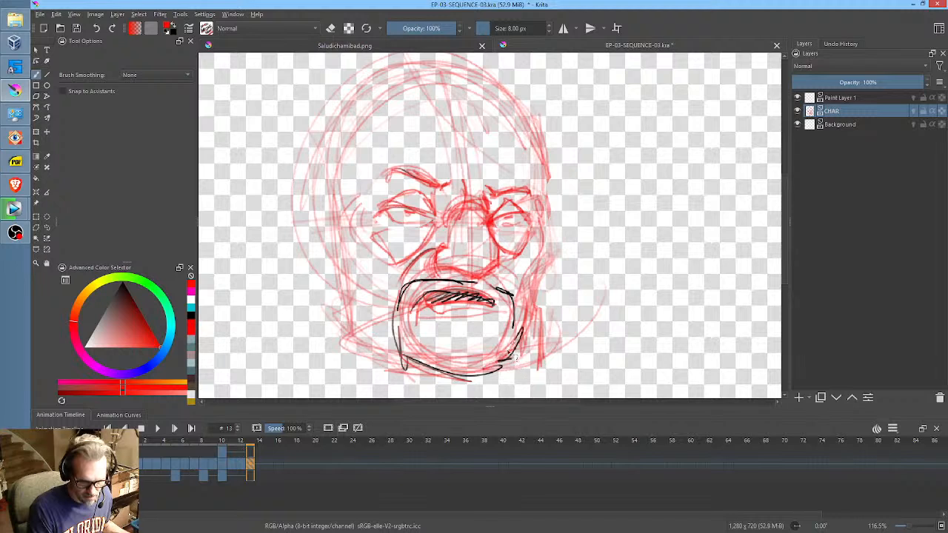
mouse_move(489, 374)
left_mouse_down()
mouse_move(468, 326)
mouse_move(469, 367)
mouse_move(468, 342)
left_mouse_up()
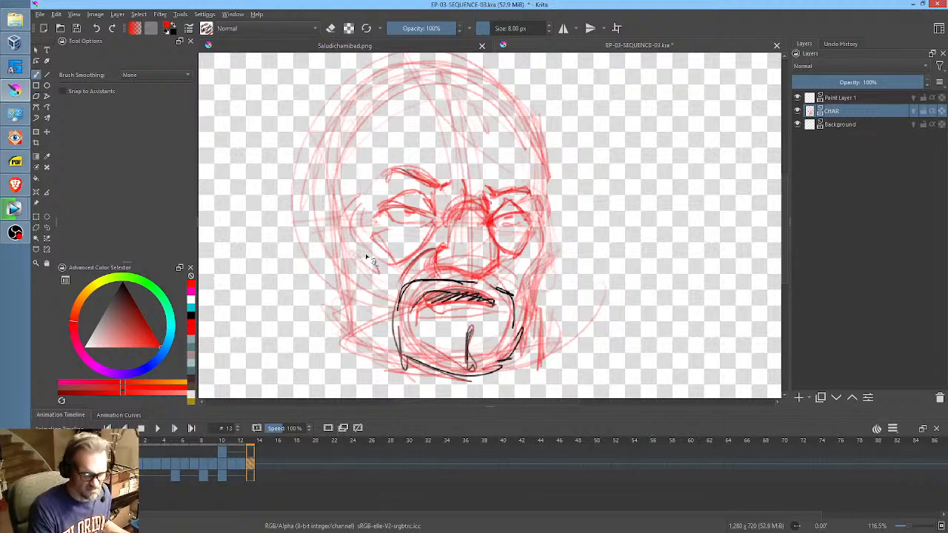
- Draw the cheekbone and eye-slit lines in black, and sketch both ears in red, refining them on the mirrored canvas
left_click_drag(360, 211, 365, 258)
mouse_move(390, 227)
left_mouse_down()
mouse_move(493, 217)
mouse_move(519, 226)
mouse_move(499, 226)
mouse_move(322, 289)
mouse_move(314, 212)
mouse_move(329, 275)
mouse_move(348, 253)
left_mouse_up()
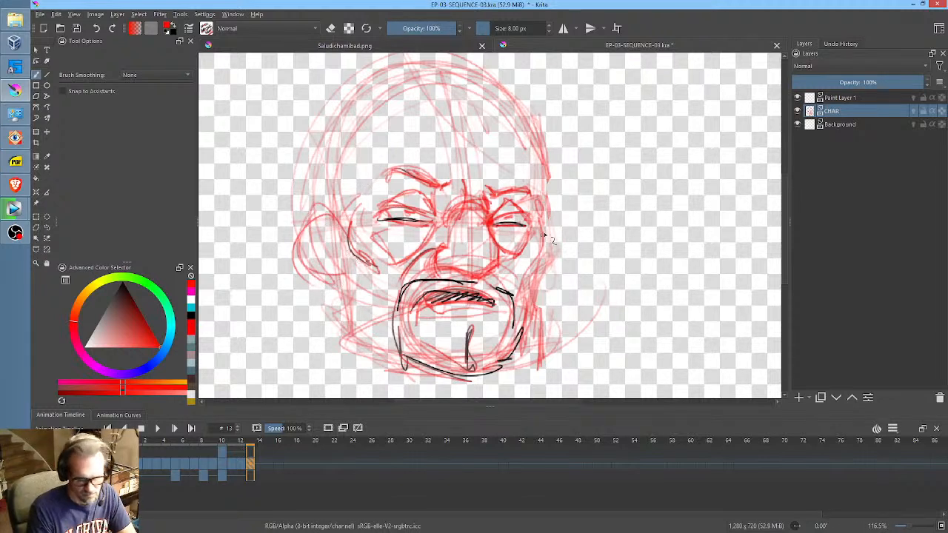
mouse_move(554, 225)
left_mouse_down()
mouse_move(549, 291)
mouse_move(537, 300)
mouse_move(564, 243)
mouse_move(564, 268)
left_mouse_up()
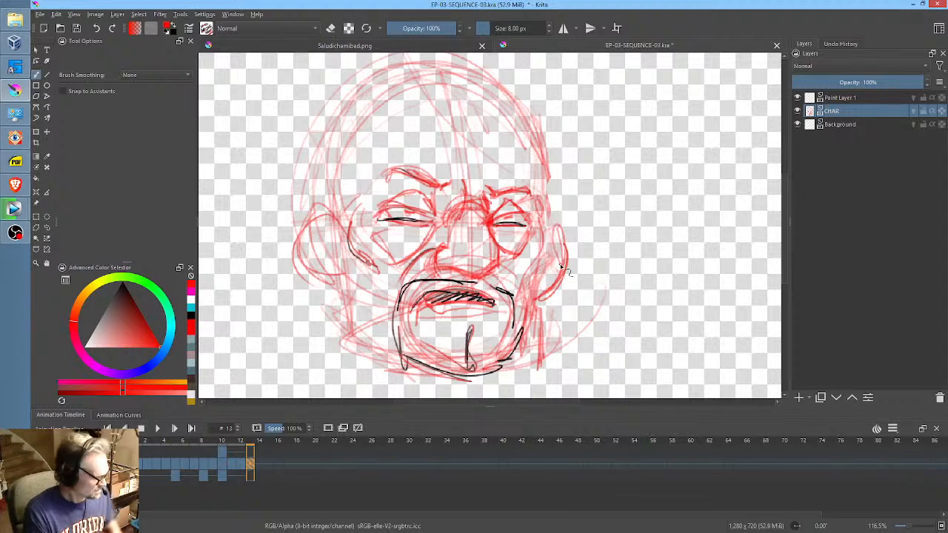
key("m")
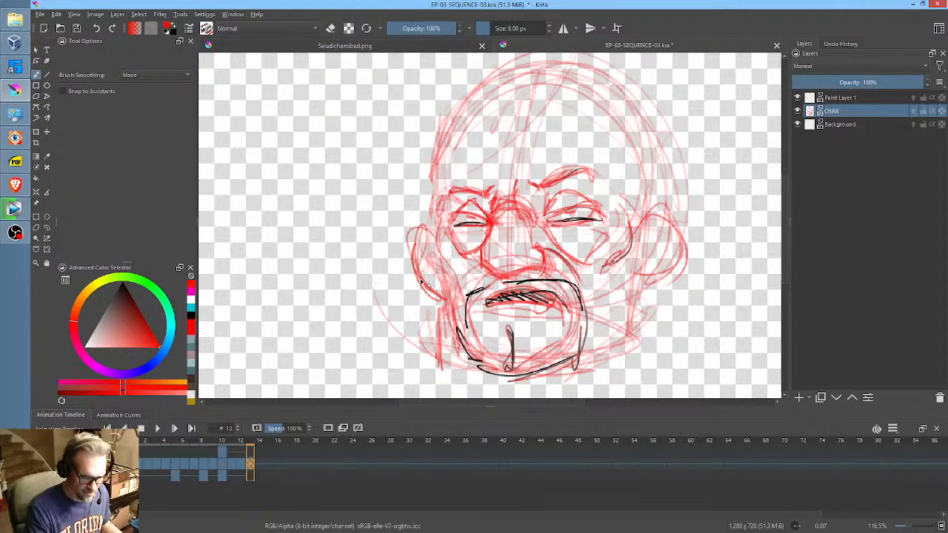
mouse_move(425, 285)
left_mouse_down()
mouse_move(406, 258)
mouse_move(431, 230)
mouse_move(403, 263)
left_mouse_up()
mouse_move(658, 212)
left_mouse_down()
mouse_move(628, 240)
mouse_move(629, 289)
left_mouse_up()
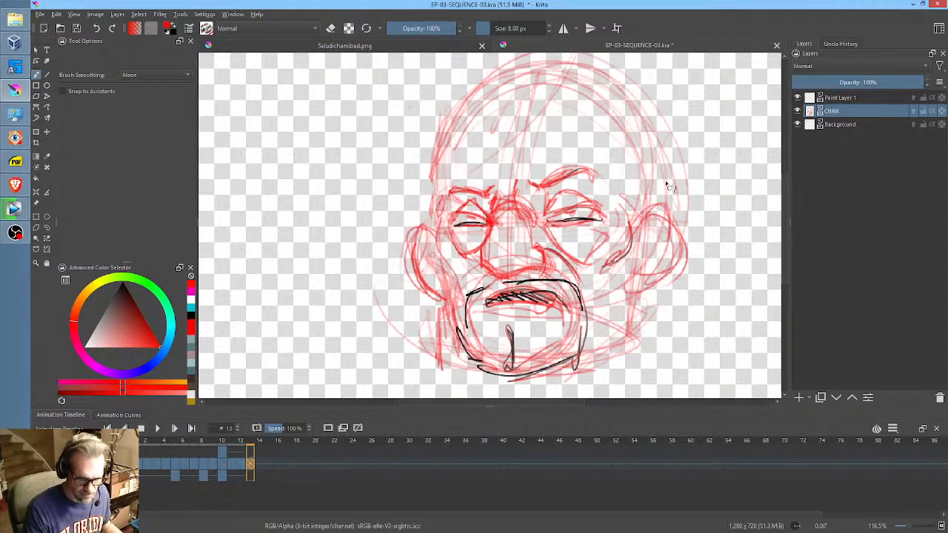
- Strengthen the forehead and skull contour in red on the mirrored head
left_click_drag(493, 185, 511, 133)
left_click_drag(482, 100, 428, 213)
left_click_drag(445, 166, 474, 100)
left_click_drag(477, 100, 584, 75)
left_click_drag(519, 89, 604, 76)
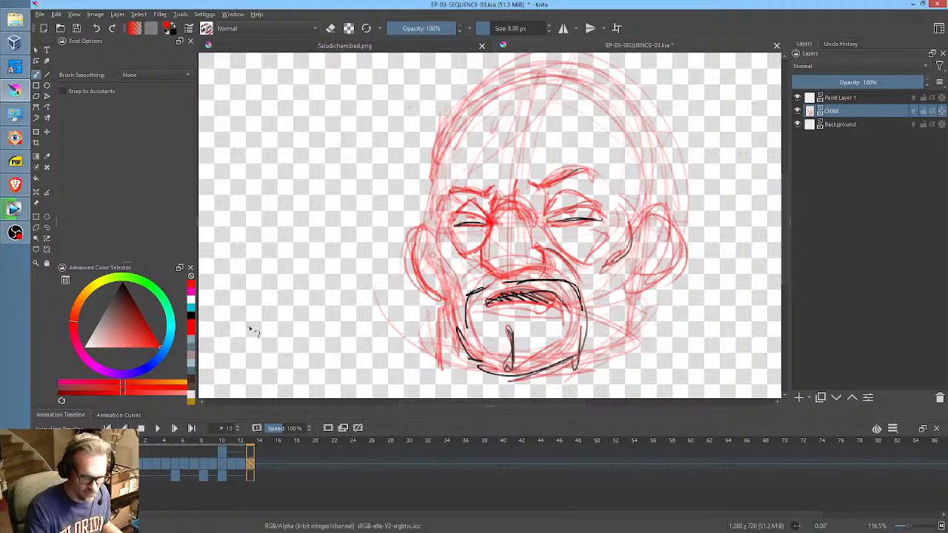
- Sketch a red diagonal arrow beside the head, pointing up toward the face
mouse_move(244, 333)
left_mouse_down()
mouse_move(328, 280)
mouse_move(361, 278)
left_mouse_up()
left_click_drag(360, 280, 351, 297)
left_click_drag(363, 348, 344, 367)
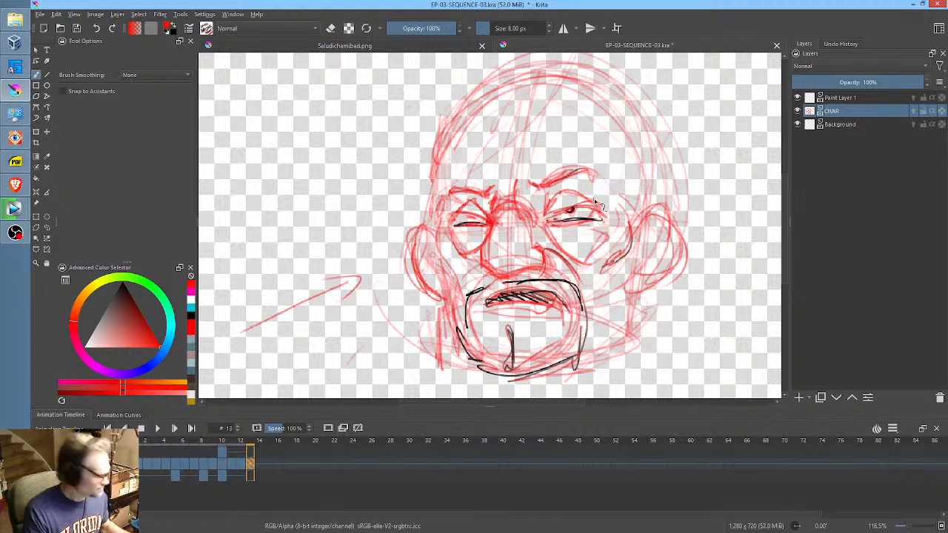
- Erase the upper lids of both eyes with the freehand shape eraser, and redraw the eyes as narrow slits
key("e")
mouse_move(603, 204)
left_mouse_down()
mouse_move(594, 195)
mouse_move(549, 220)
mouse_move(601, 215)
left_mouse_up()
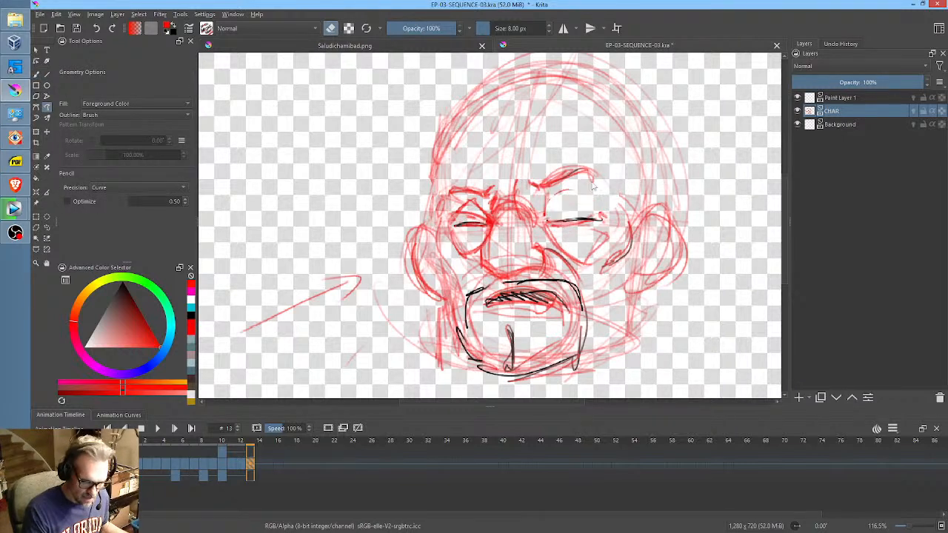
mouse_move(481, 211)
left_mouse_down()
mouse_move(452, 226)
mouse_move(508, 211)
left_mouse_up()
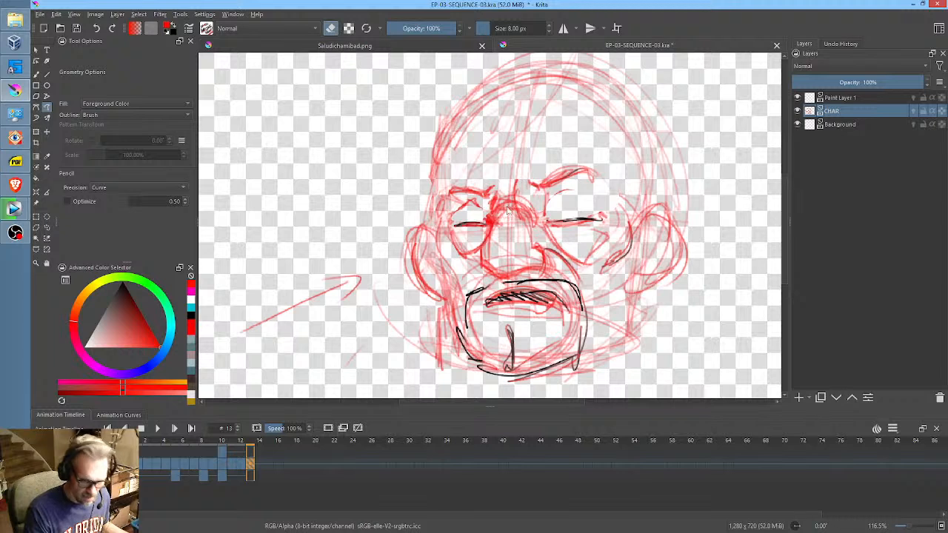
mouse_move(576, 224)
left_mouse_down()
mouse_move(552, 222)
mouse_move(599, 221)
left_mouse_up()
key("b")
key("e")
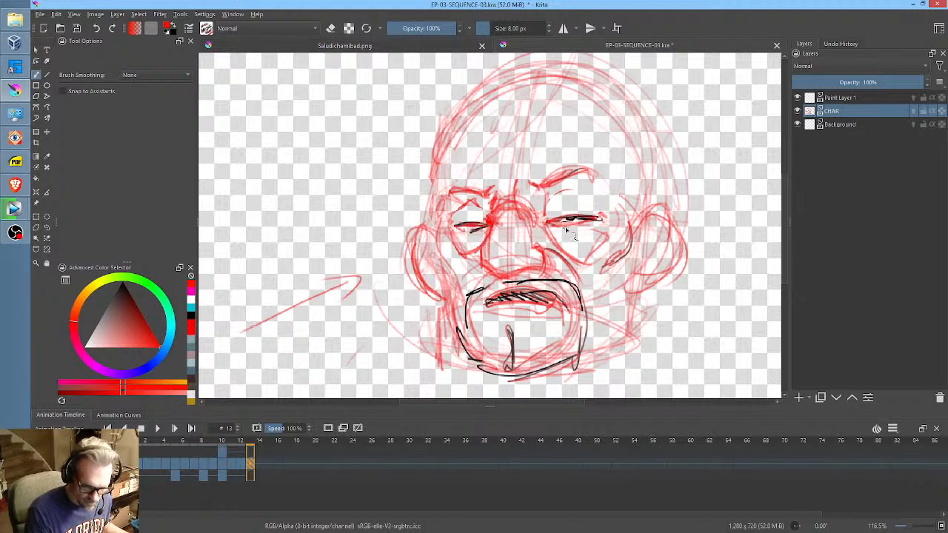
- Redraw the upper lid folds of both eyes in black, and darken the near eyebrow
mouse_move(551, 222)
left_mouse_down()
mouse_move(569, 190)
mouse_move(565, 199)
mouse_move(598, 204)
left_mouse_up()
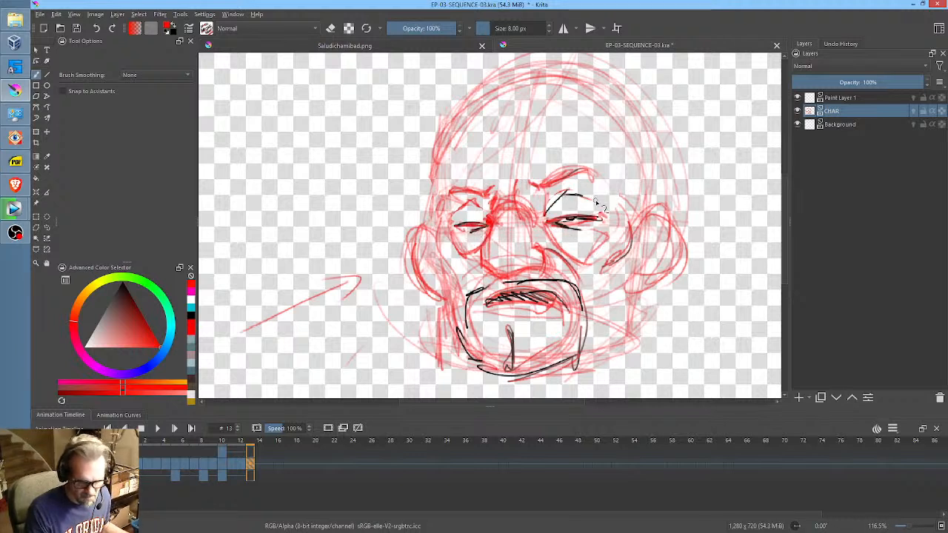
left_click_drag(474, 212, 457, 216)
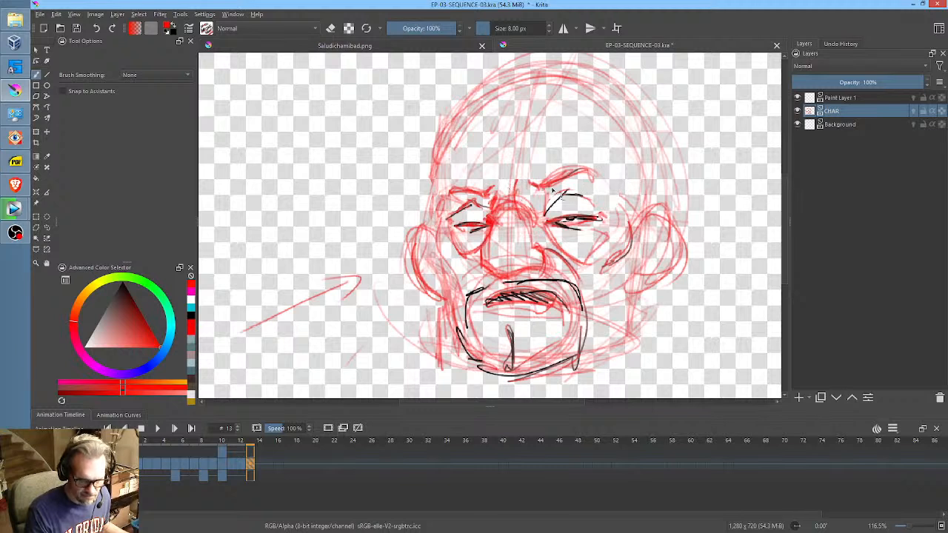
left_click_drag(589, 172, 557, 186)
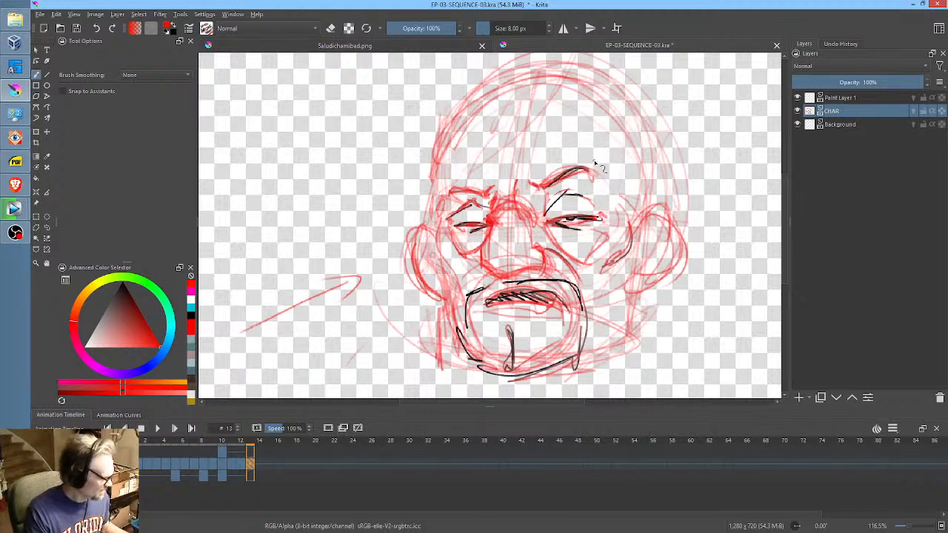
- Select both eyebrows freehand and push them down closer to the eyes with a large-brush Liquify transform
key("ctrl+r")
mouse_move(606, 158)
left_mouse_down()
mouse_move(546, 174)
mouse_move(520, 171)
left_mouse_up()
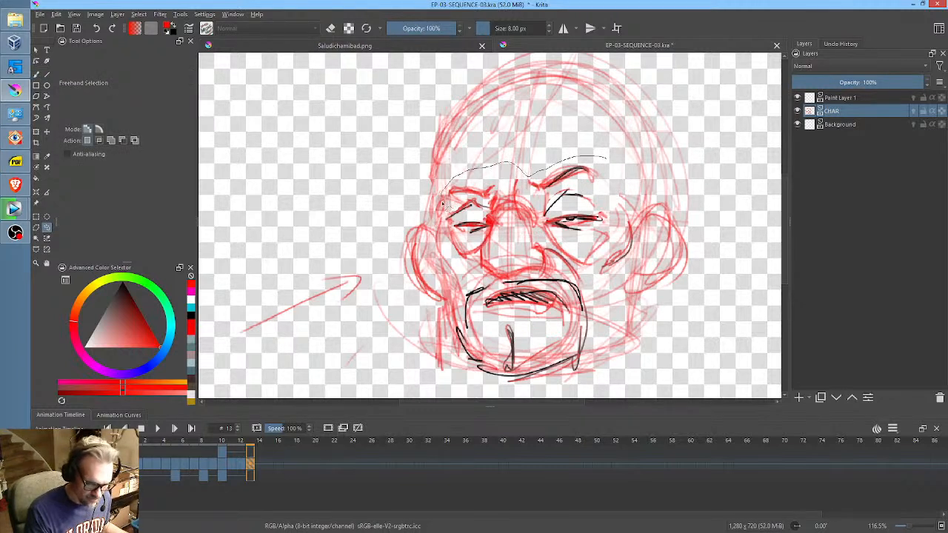
left_click_drag(565, 194, 601, 194)
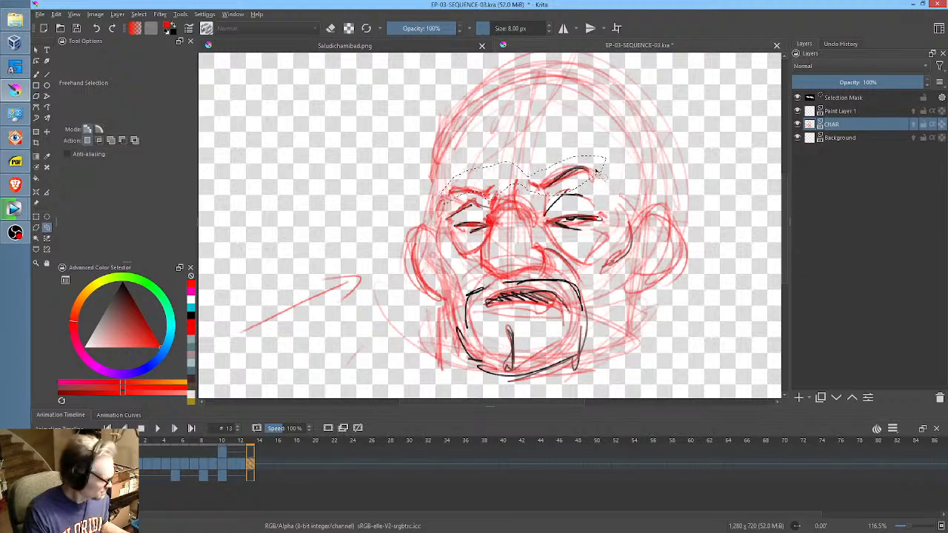
key("ctrl+t")
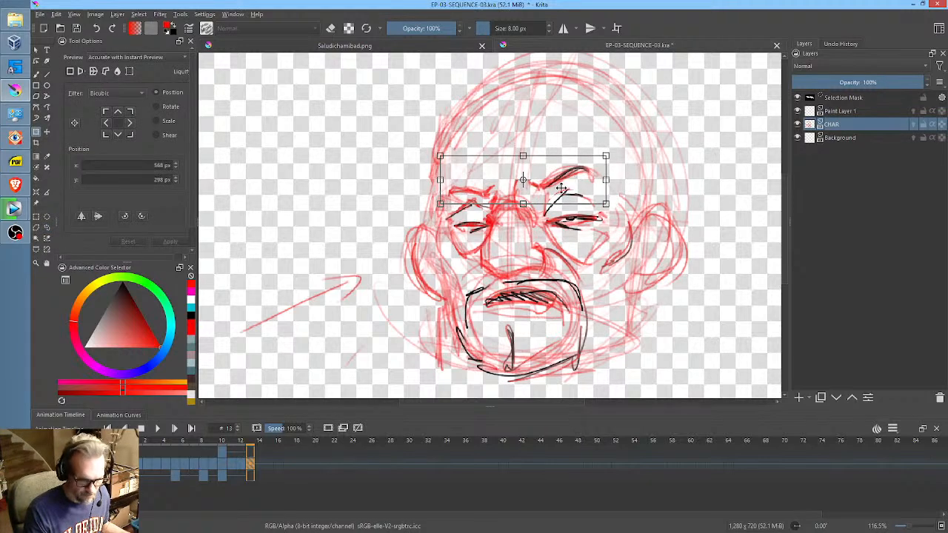
right_click(562, 189)
left_click(614, 248)
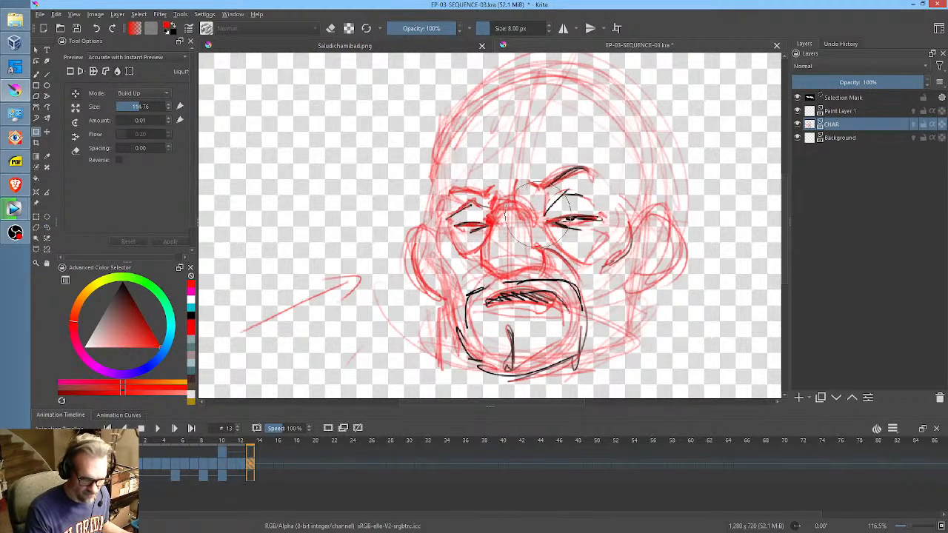
left_click_drag(538, 215, 720, 154, "shift")
left_click_drag(440, 214, 441, 222)
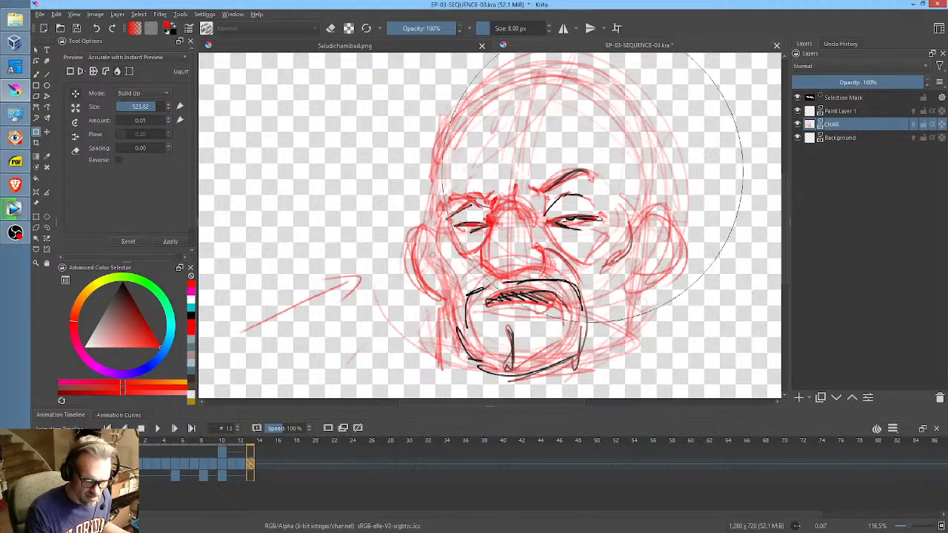
mouse_move(592, 185)
left_mouse_down()
mouse_move(585, 192)
mouse_move(588, 180)
left_mouse_up()
left_click_drag(642, 169, 585, 169, "shift")
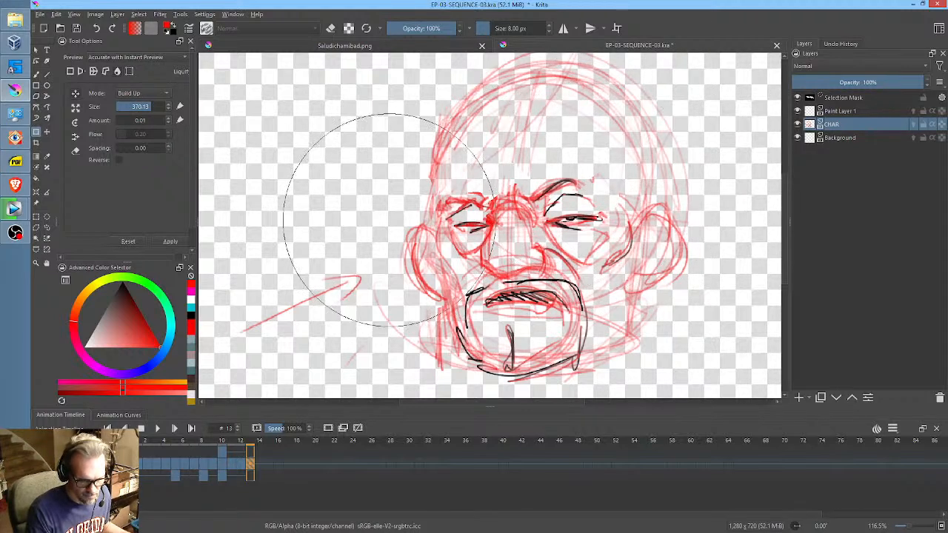
left_click_drag(388, 218, 428, 196)
key("Return")
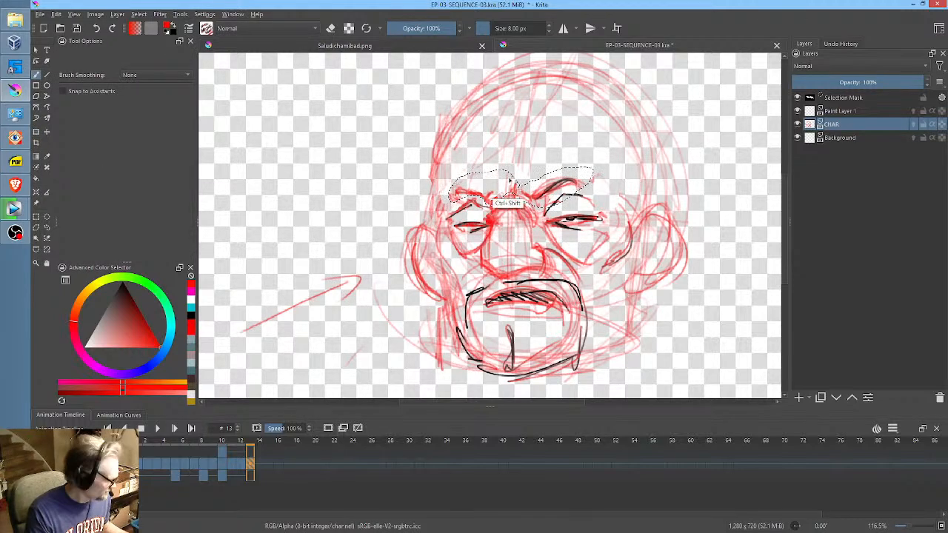
- Clear the selection around the eyebrows and save the drawing
key("ctrl+shift+a")
key("ctrl+shift+s")
key("Escape")
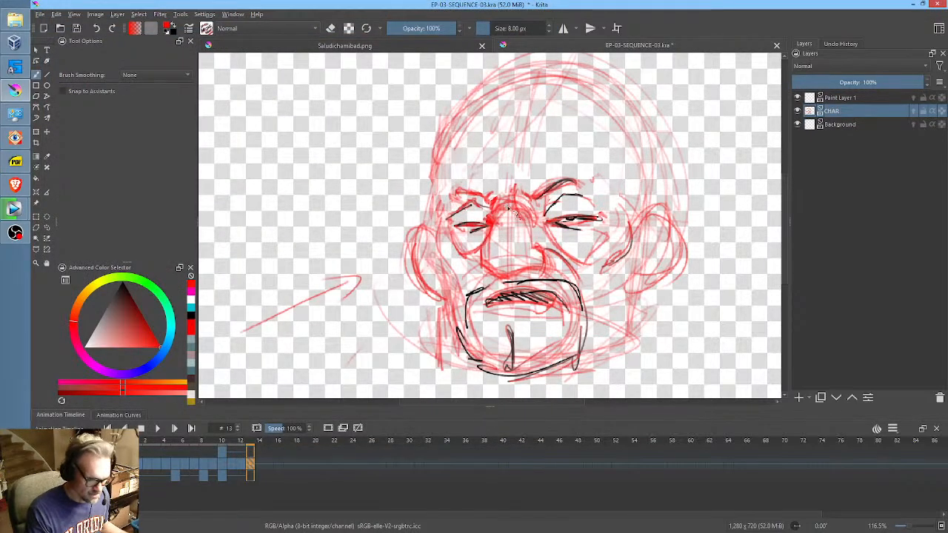
key("ctrl+s")
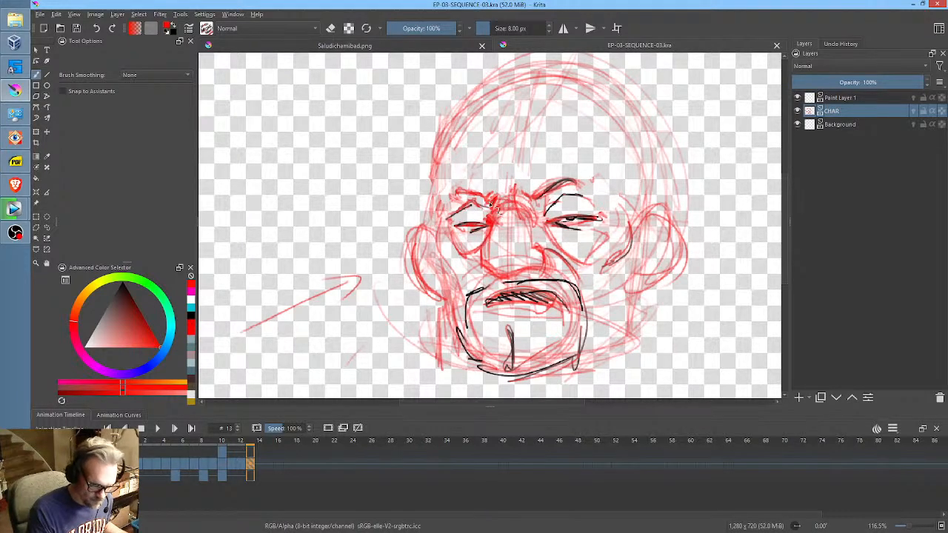
- Unmirror the canvas, and draw the angry eyebrows, frown creases and curved forehead wrinkles in black
key("m")
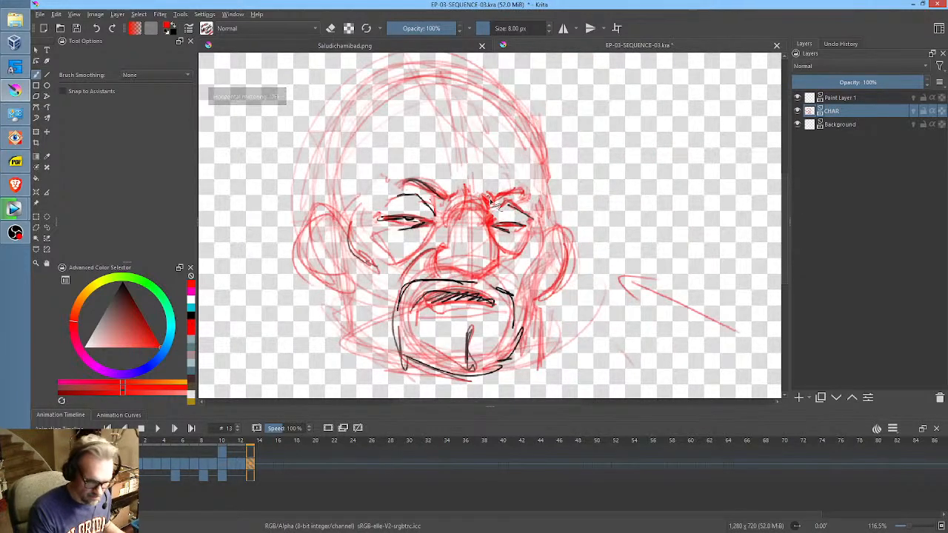
mouse_move(528, 193)
left_mouse_down()
mouse_move(504, 195)
mouse_move(527, 185)
mouse_move(518, 182)
mouse_move(487, 195)
left_mouse_up()
left_click_drag(407, 180, 393, 183)
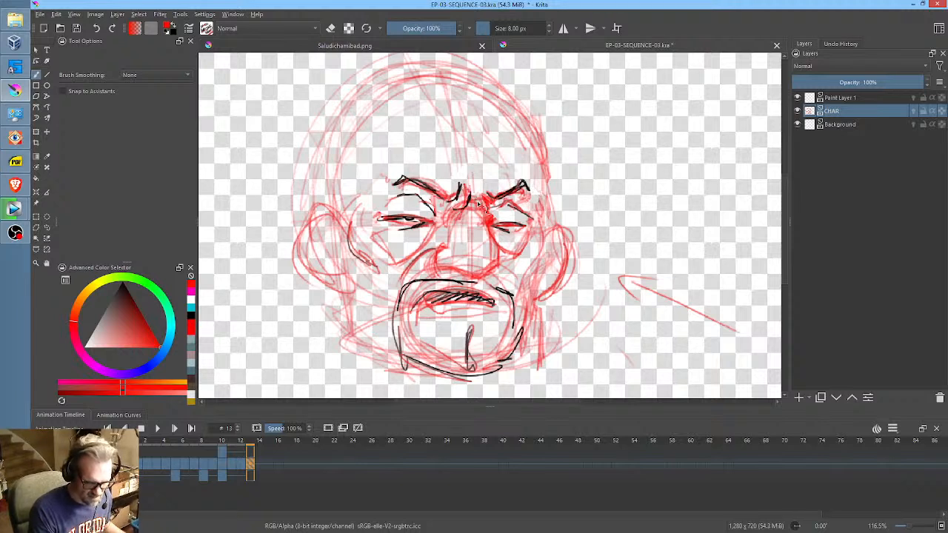
left_click_drag(422, 150, 374, 157)
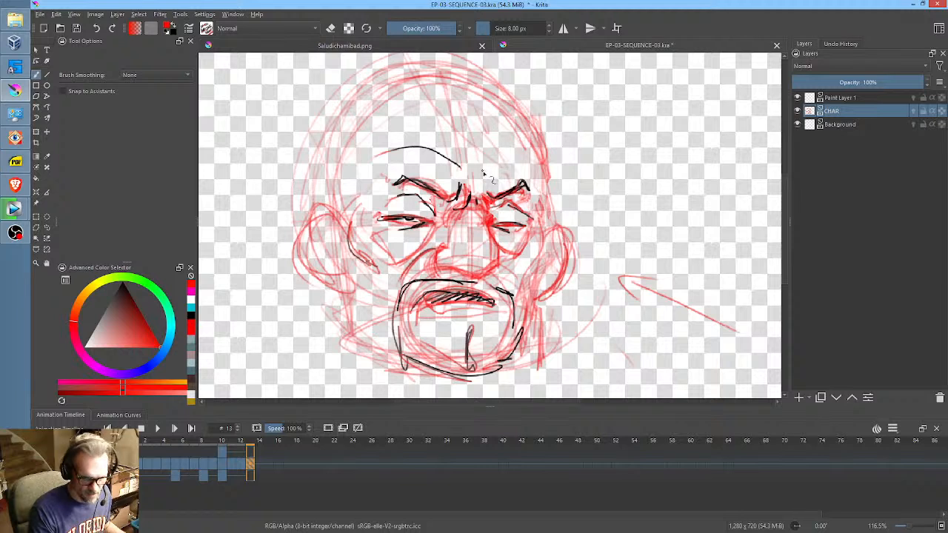
mouse_move(463, 135)
left_mouse_down()
mouse_move(404, 119)
mouse_move(446, 140)
left_mouse_up()
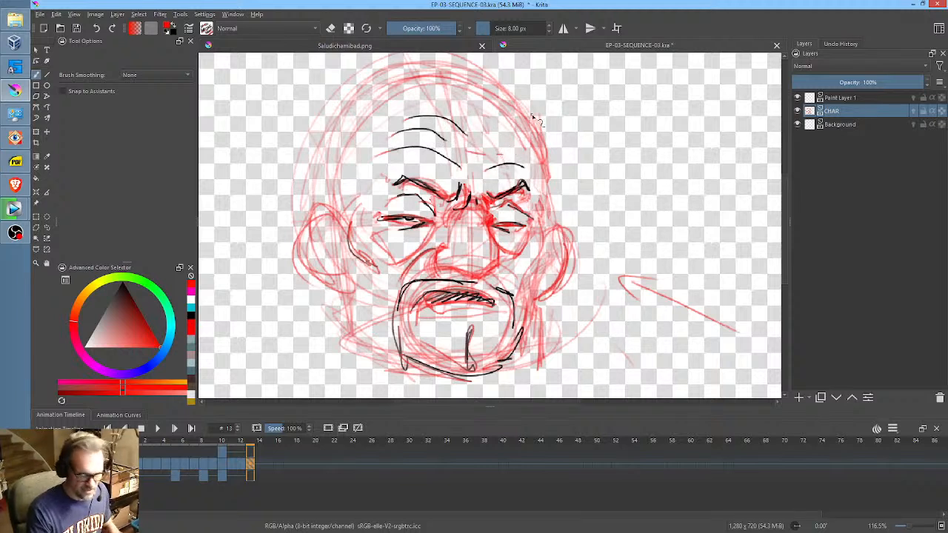
- Trace the far temple and ear in black, and strengthen the near cheekbone line
mouse_move(543, 159)
left_mouse_down()
mouse_move(540, 188)
mouse_move(542, 162)
mouse_move(548, 226)
mouse_move(552, 192)
mouse_move(533, 122)
mouse_move(550, 191)
left_mouse_up()
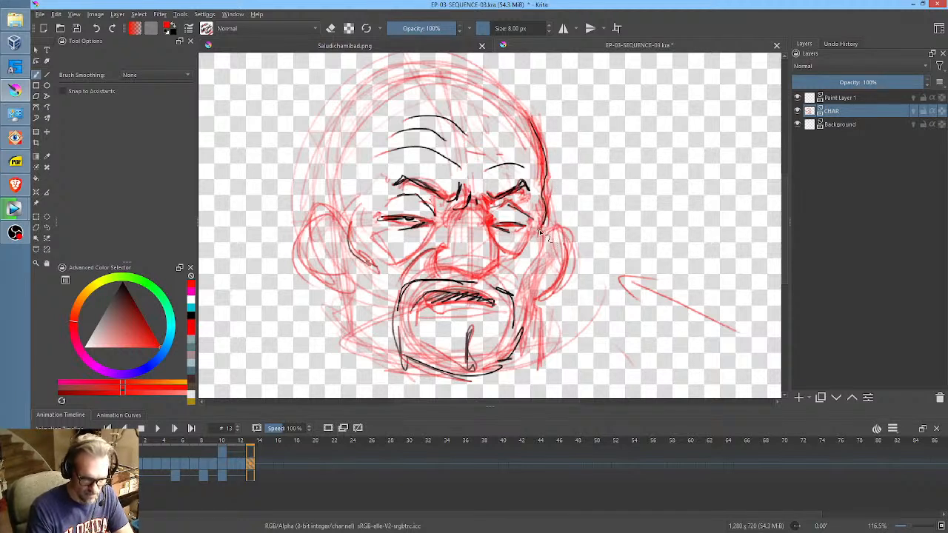
mouse_move(541, 234)
left_mouse_down()
mouse_move(566, 236)
mouse_move(560, 231)
mouse_move(561, 270)
mouse_move(542, 294)
mouse_move(561, 234)
mouse_move(542, 262)
mouse_move(543, 279)
mouse_move(545, 257)
left_mouse_up()
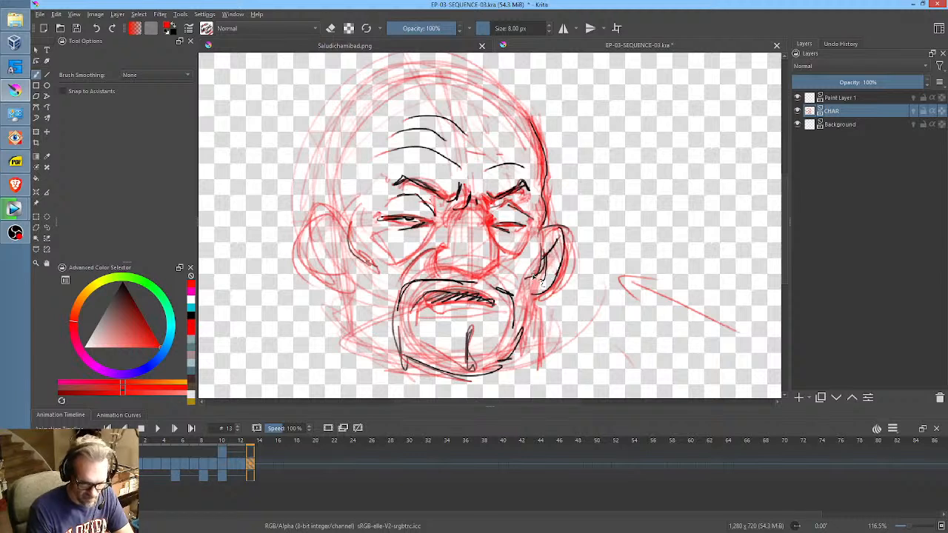
mouse_move(383, 246)
left_mouse_down()
mouse_move(370, 281)
mouse_move(404, 335)
left_mouse_up()
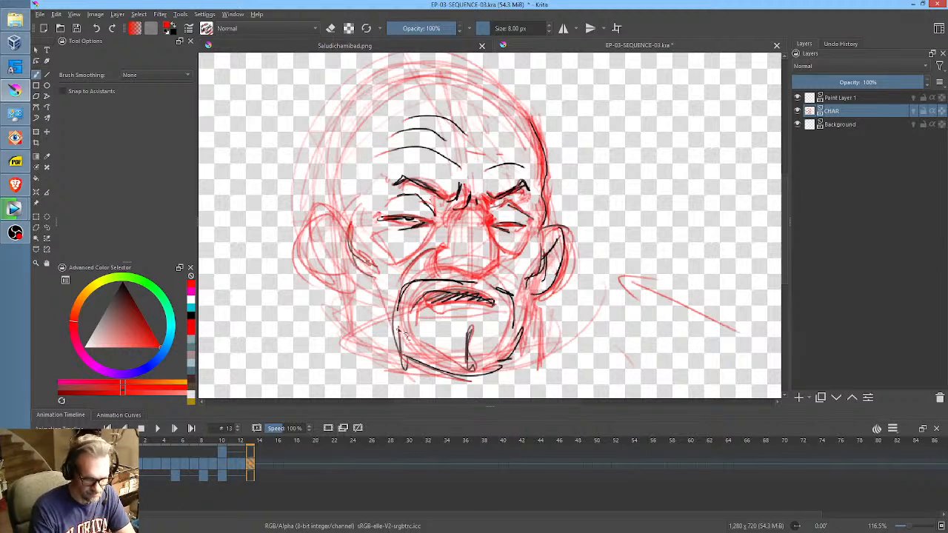
- Draw the nostrils, nose bridge and near ear contours in black over the red sketch
mouse_move(451, 250)
left_mouse_down()
mouse_move(438, 248)
mouse_move(433, 268)
left_mouse_up()
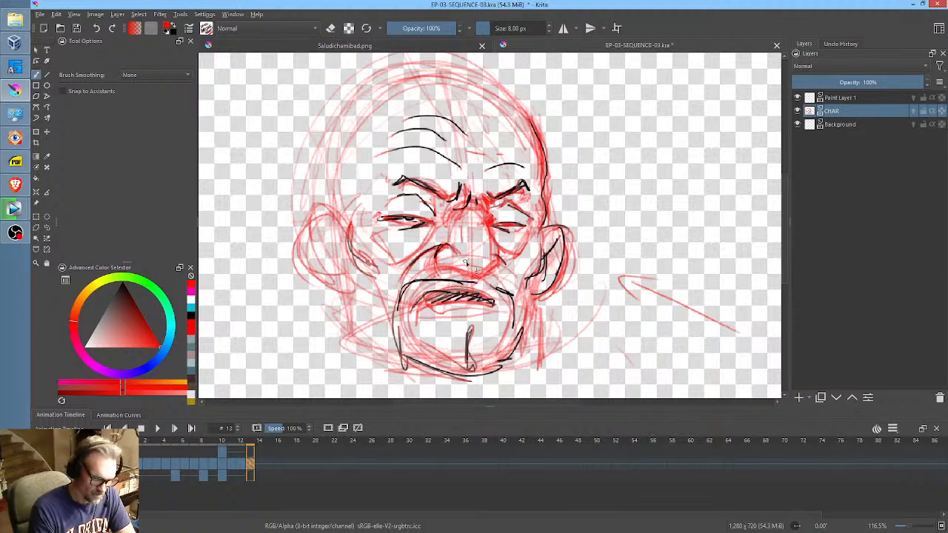
left_click_drag(463, 214, 468, 253)
mouse_move(496, 225)
left_mouse_down()
mouse_move(487, 274)
mouse_move(502, 283)
mouse_move(514, 263)
left_mouse_up()
mouse_move(339, 208)
left_mouse_down()
mouse_move(350, 256)
mouse_move(342, 290)
left_mouse_up()
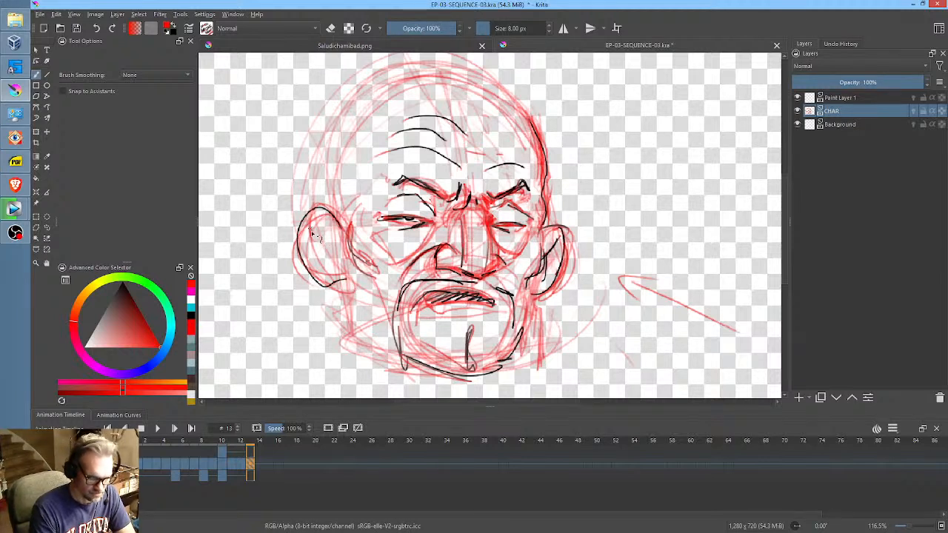
left_click_drag(314, 233, 335, 252)
- Draw the near temple and hairline in black, and rough in hair on both sides of the head in red
mouse_move(370, 185)
left_mouse_down()
mouse_move(345, 247)
mouse_move(344, 127)
mouse_move(311, 200)
left_mouse_up()
left_click_drag(330, 122, 304, 219)
mouse_move(337, 144)
left_mouse_down()
mouse_move(354, 178)
mouse_move(348, 220)
left_mouse_up()
mouse_move(543, 158)
left_mouse_down()
mouse_move(559, 222)
mouse_move(548, 191)
left_mouse_up()
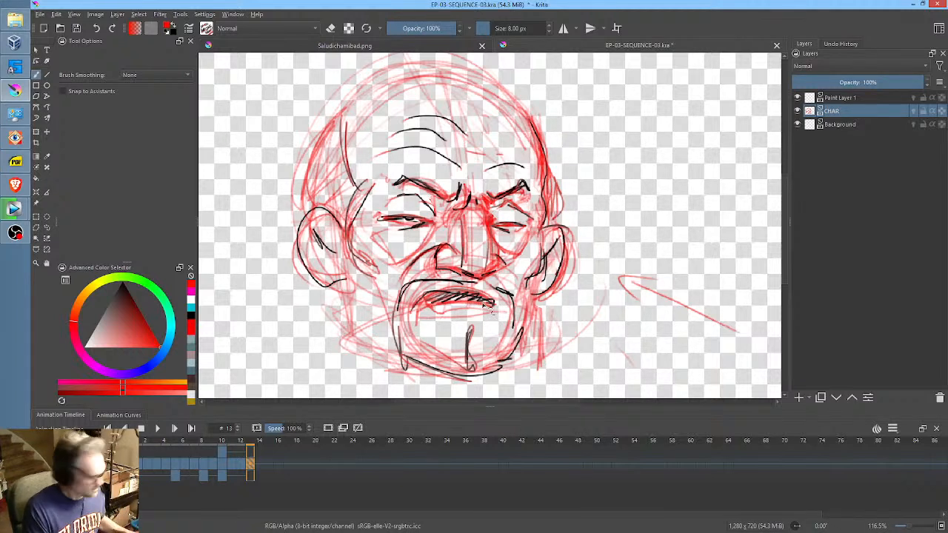
- Darken the mouth opening, add a lower lip line, and outline the near jaw in black
mouse_move(471, 298)
left_mouse_down()
mouse_move(504, 312)
mouse_move(437, 296)
mouse_move(412, 310)
mouse_move(481, 302)
mouse_move(504, 315)
mouse_move(448, 323)
mouse_move(510, 326)
left_mouse_up()
mouse_move(348, 271)
left_mouse_down()
mouse_move(332, 305)
mouse_move(389, 353)
left_mouse_up()
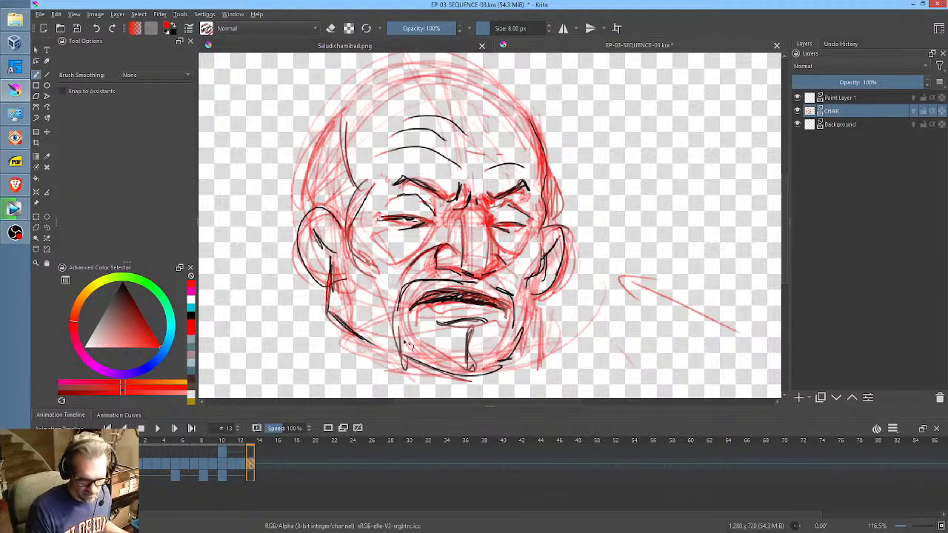
mouse_move(341, 285)
left_mouse_down()
mouse_move(393, 363)
mouse_move(426, 362)
mouse_move(468, 379)
mouse_move(528, 337)
mouse_move(539, 305)
mouse_move(511, 363)
mouse_move(404, 366)
mouse_move(342, 235)
mouse_move(357, 197)
mouse_move(325, 163)
mouse_move(395, 77)
mouse_move(309, 148)
mouse_move(311, 130)
mouse_move(374, 134)
mouse_move(283, 145)
mouse_move(426, 206)
left_mouse_up()
- Sketch the collar and both sloping shoulders around the chin in loose red strokes
mouse_move(460, 378)
left_mouse_down()
mouse_move(545, 278)
mouse_move(581, 363)
left_mouse_up()
left_click_drag(606, 317, 643, 228)
mouse_move(585, 211)
left_mouse_down()
mouse_move(620, 263)
mouse_move(592, 300)
left_mouse_up()
left_click_drag(339, 194, 248, 293)
mouse_move(259, 223)
left_mouse_down()
mouse_move(228, 300)
mouse_move(252, 241)
left_mouse_up()
mouse_move(259, 233)
left_mouse_down()
mouse_move(322, 173)
mouse_move(286, 222)
mouse_move(348, 300)
left_mouse_up()
left_click_drag(641, 267, 628, 300)
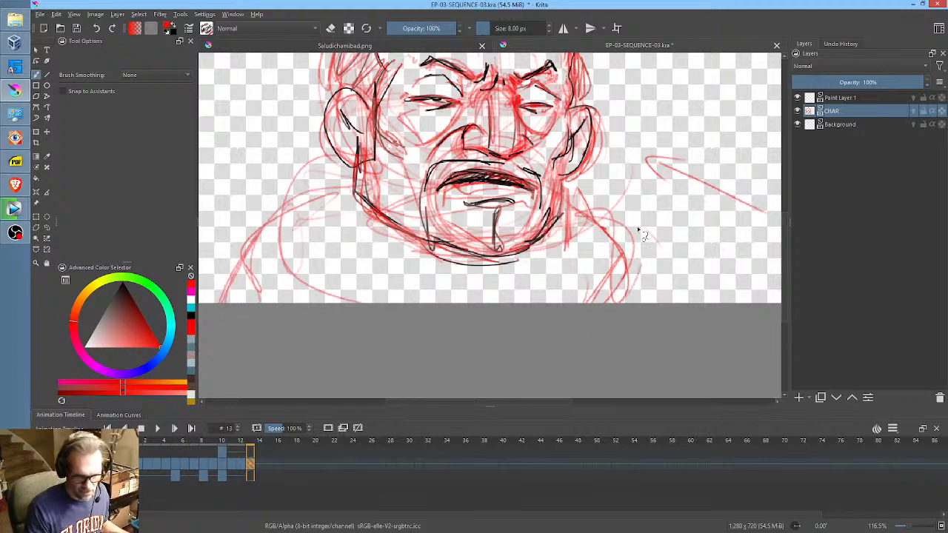
left_click_drag(635, 222, 663, 300)
mouse_move(626, 245)
left_mouse_down()
mouse_move(636, 302)
mouse_move(639, 290)
left_mouse_up()
left_click_drag(340, 201, 267, 297)
left_click_drag(274, 256, 252, 297)
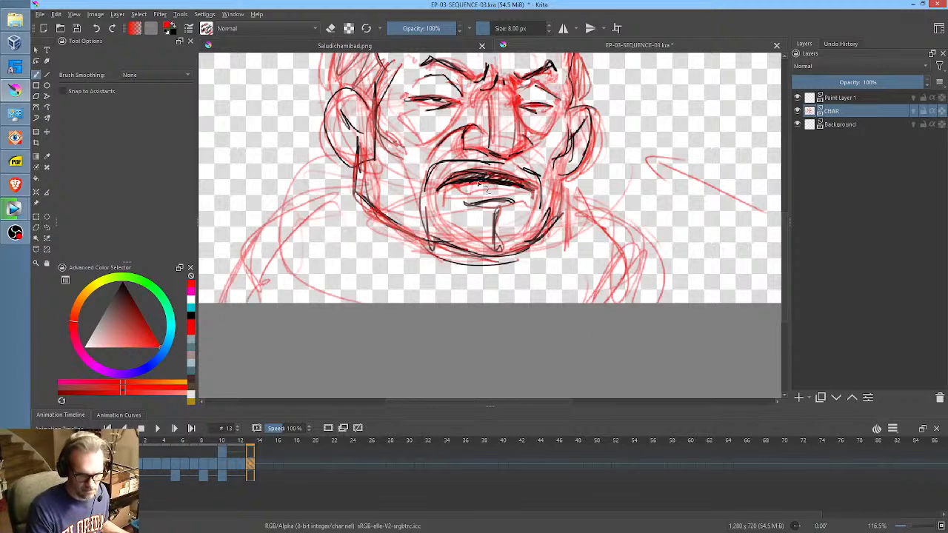
- Erase the nose and mouth area with filled freehand shapes in eraser mode
left_click_drag(480, 186, 576, 257)
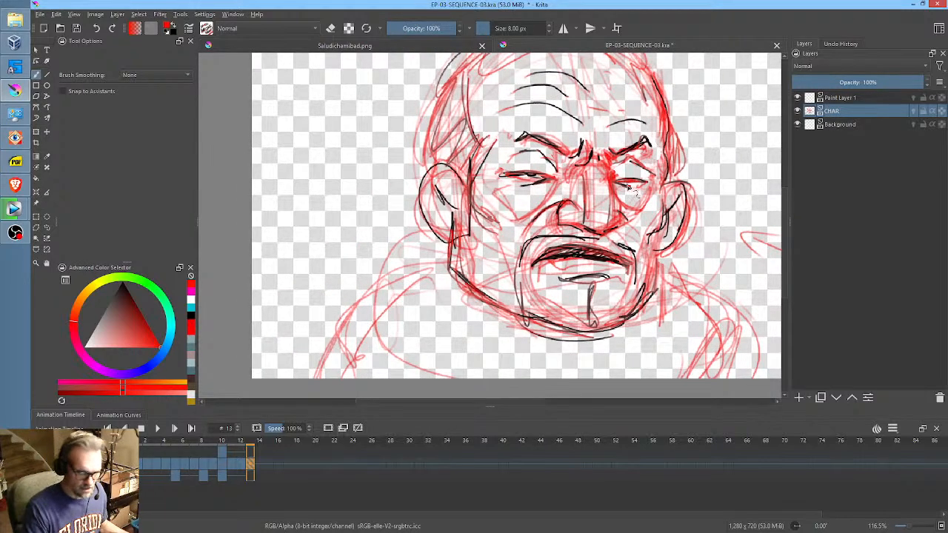
key("p")
key("e")
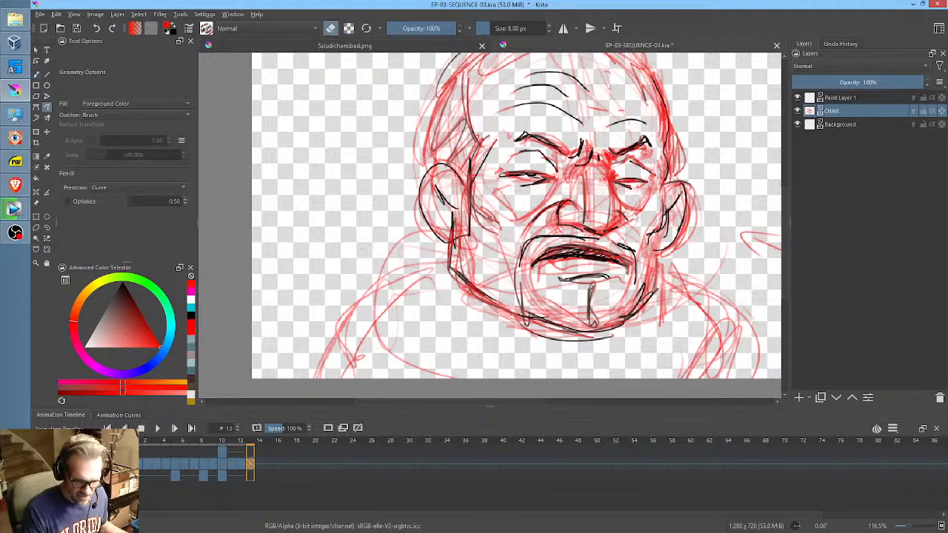
mouse_move(634, 214)
left_mouse_down()
mouse_move(581, 194)
mouse_move(632, 238)
mouse_move(560, 234)
mouse_move(636, 245)
mouse_move(619, 244)
left_mouse_up()
mouse_move(612, 189)
left_mouse_down()
mouse_move(585, 181)
mouse_move(609, 201)
left_mouse_up()
- Mirror the canvas, darken the far eye, and redraw the nose in red with black nostril and base lines
key("m")
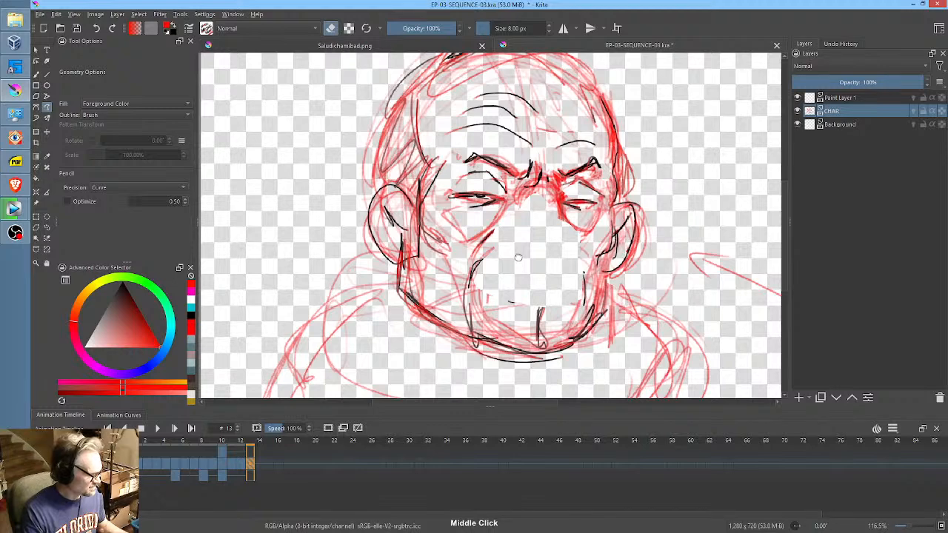
key("b")
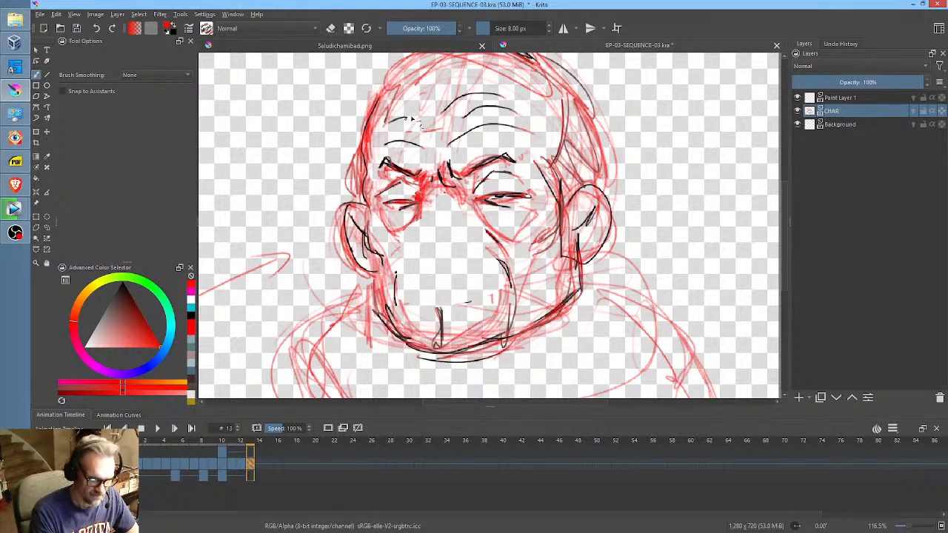
mouse_move(402, 210)
left_mouse_down()
mouse_move(381, 206)
mouse_move(392, 201)
left_mouse_up()
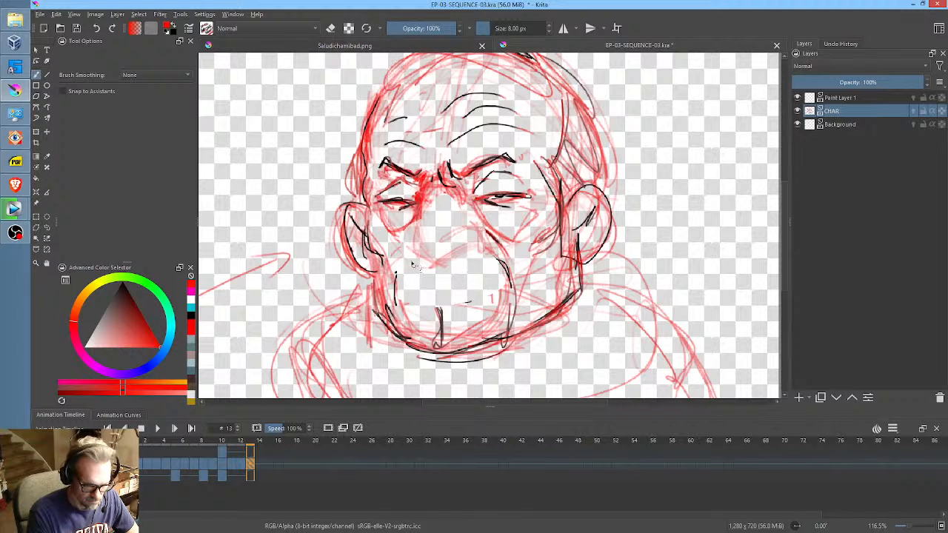
mouse_move(413, 254)
left_mouse_down()
mouse_move(437, 268)
mouse_move(471, 255)
mouse_move(481, 234)
mouse_move(467, 228)
mouse_move(477, 225)
mouse_move(520, 276)
left_mouse_up()
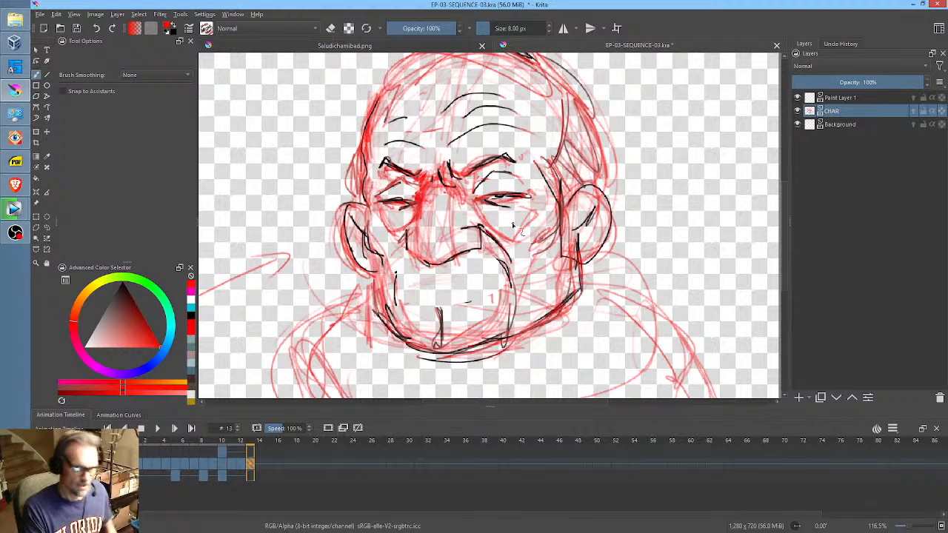
- Select the lower nose freehand, scale it down slightly with a transform, and clear the selection
key("l")
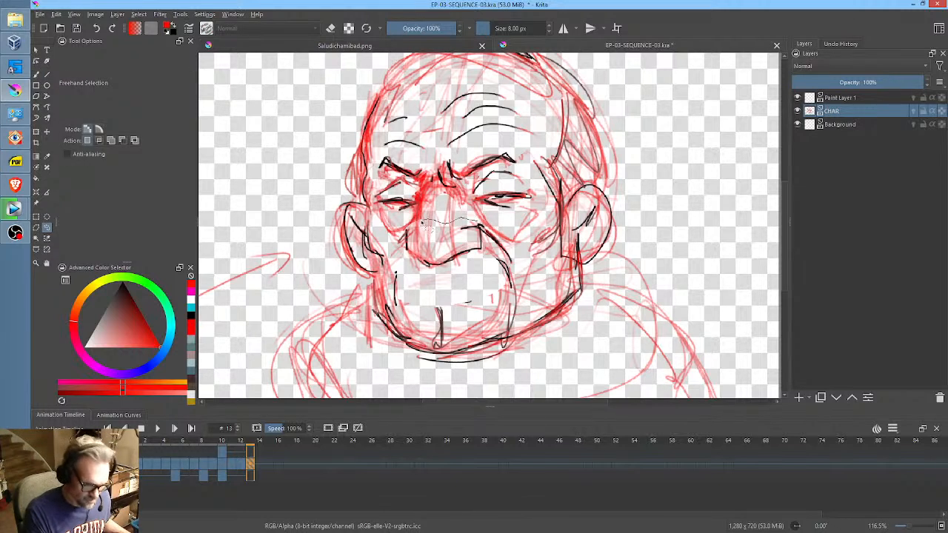
left_click_drag(448, 270, 400, 248)
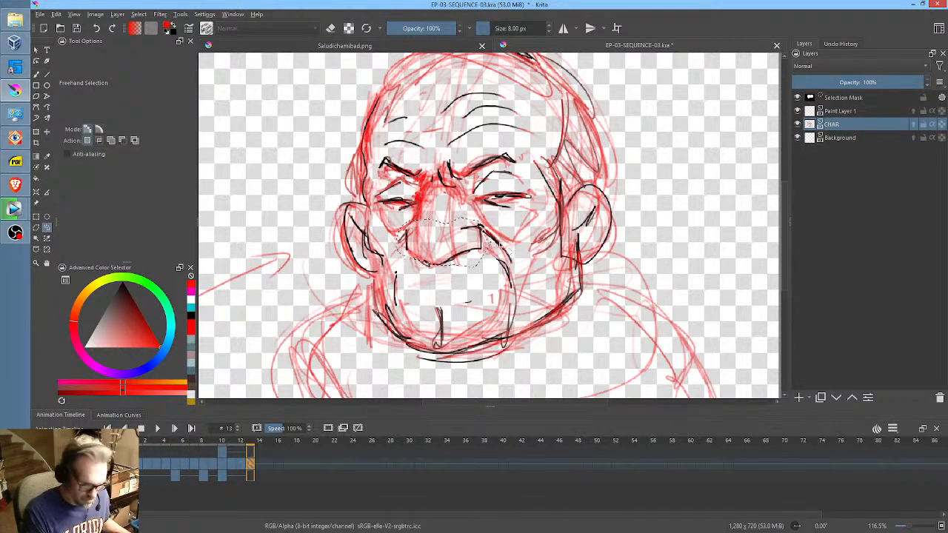
key("ctrl+t")
left_click_drag(491, 268, 456, 237)
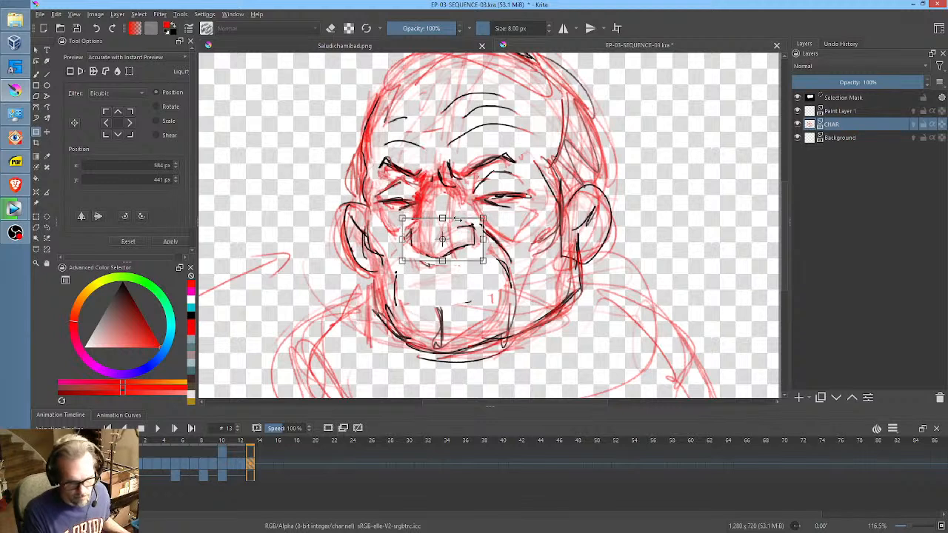
key("Return")
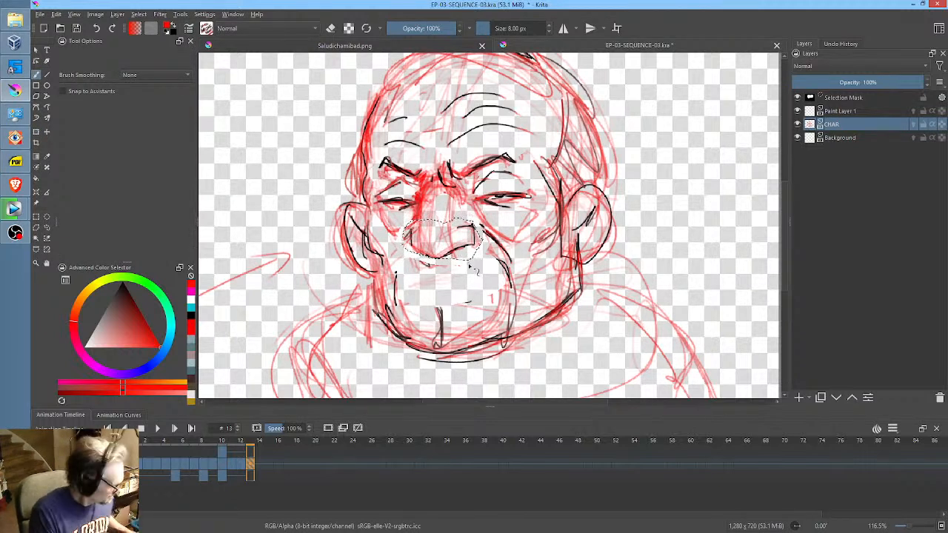
key("b")
key("ctrl+shift+a")
- Sketch the muzzle contour above the mouth in red, and draw the downturned mouth line in black
mouse_move(489, 266)
left_mouse_down()
mouse_move(433, 273)
mouse_move(493, 259)
mouse_move(510, 272)
mouse_move(468, 260)
mouse_move(394, 273)
mouse_move(517, 277)
mouse_move(492, 234)
mouse_move(383, 274)
mouse_move(400, 312)
mouse_move(443, 276)
left_mouse_up()
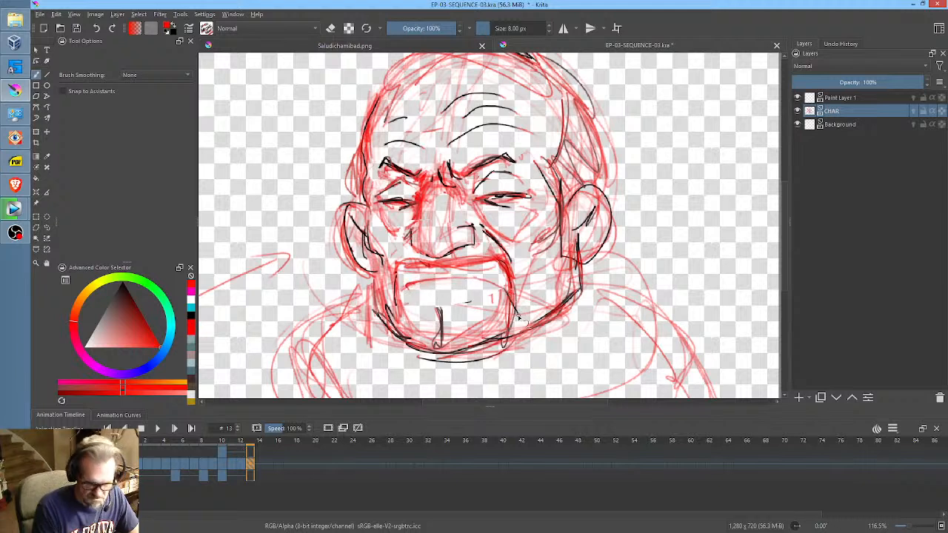
mouse_move(412, 293)
left_mouse_down()
mouse_move(501, 284)
mouse_move(527, 313)
left_mouse_up()
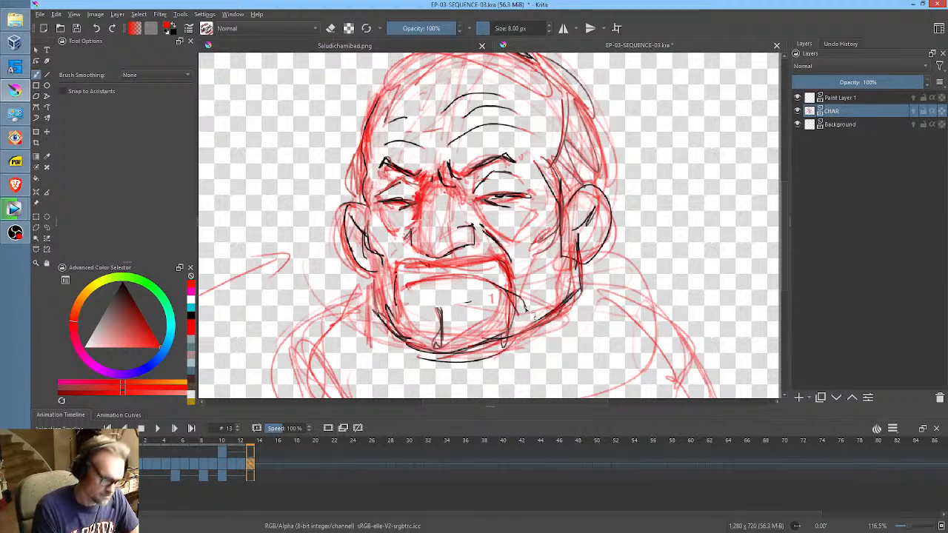
left_click_drag(406, 289, 487, 283)
- Unmirror the canvas, fill in the mouth line, and draw the lower lip, chin and muzzle contours in black
key("m")
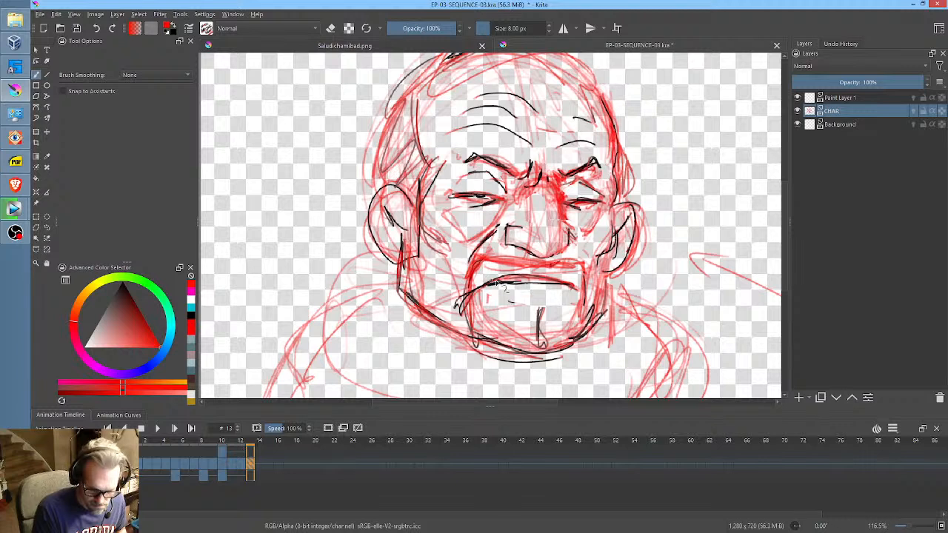
mouse_move(497, 283)
left_mouse_down()
mouse_move(585, 296)
mouse_move(500, 304)
left_mouse_up()
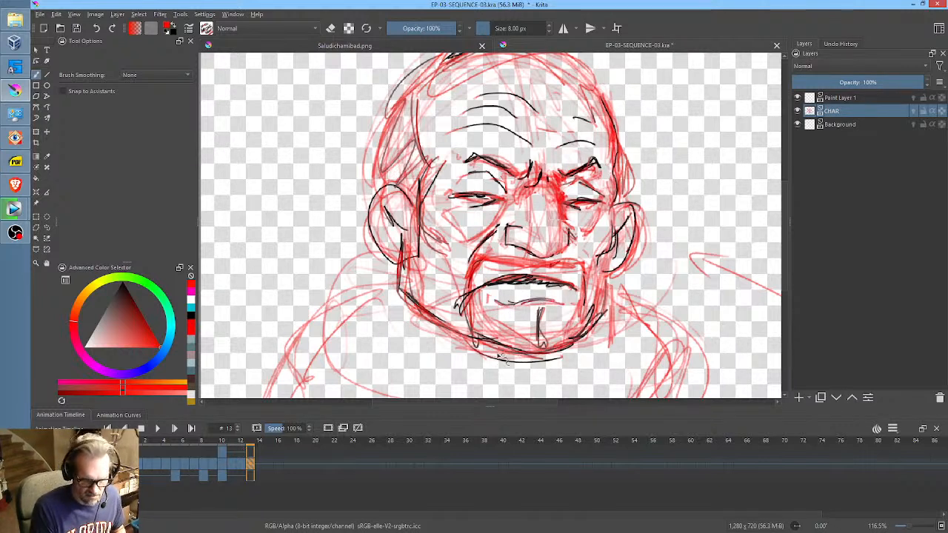
left_click_drag(500, 358, 474, 342)
left_click_drag(480, 285, 464, 300)
mouse_move(474, 258)
left_mouse_down()
mouse_move(465, 326)
mouse_move(529, 268)
mouse_move(572, 268)
mouse_move(590, 293)
mouse_move(593, 326)
mouse_move(571, 278)
left_mouse_up()
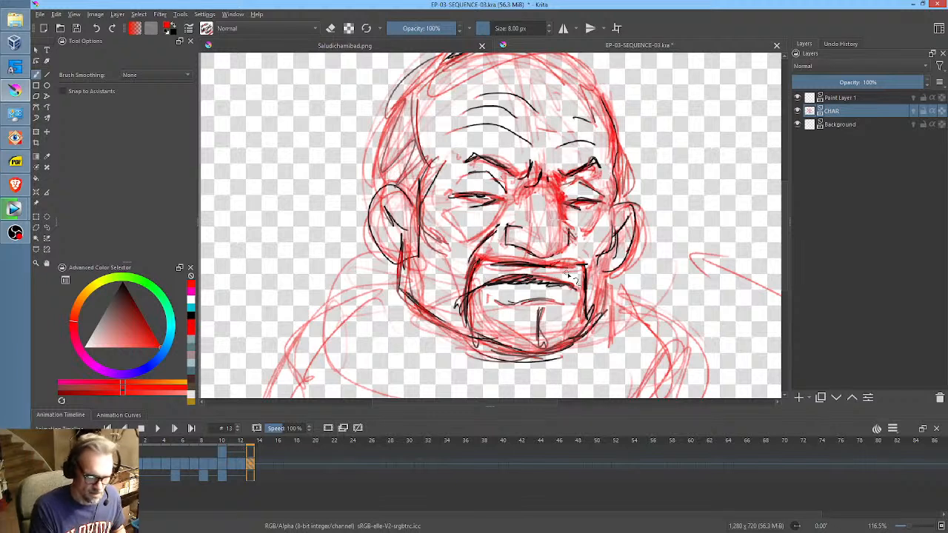
left_click_drag(492, 291, 520, 286)
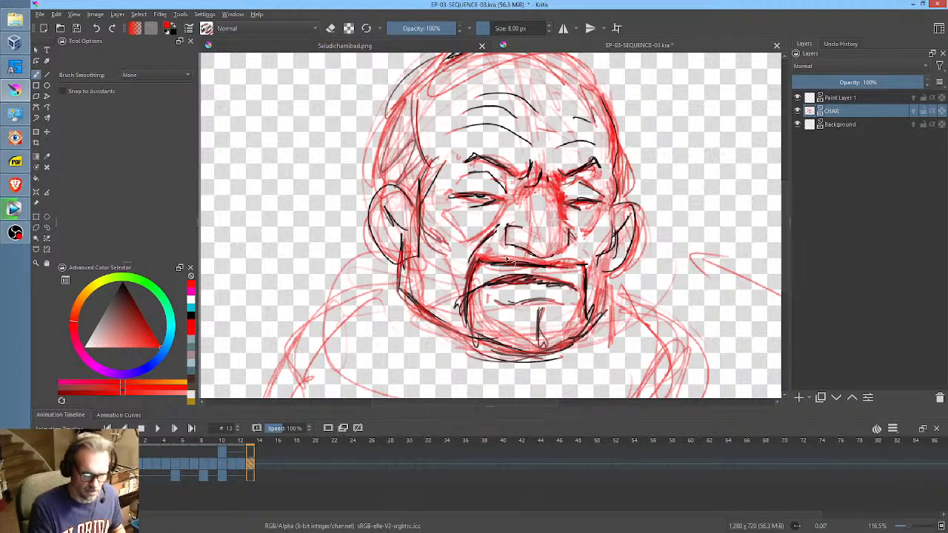
- Strengthen the near smile fold in black, and refine the eyelids of both eyes
left_click_drag(506, 226, 475, 263)
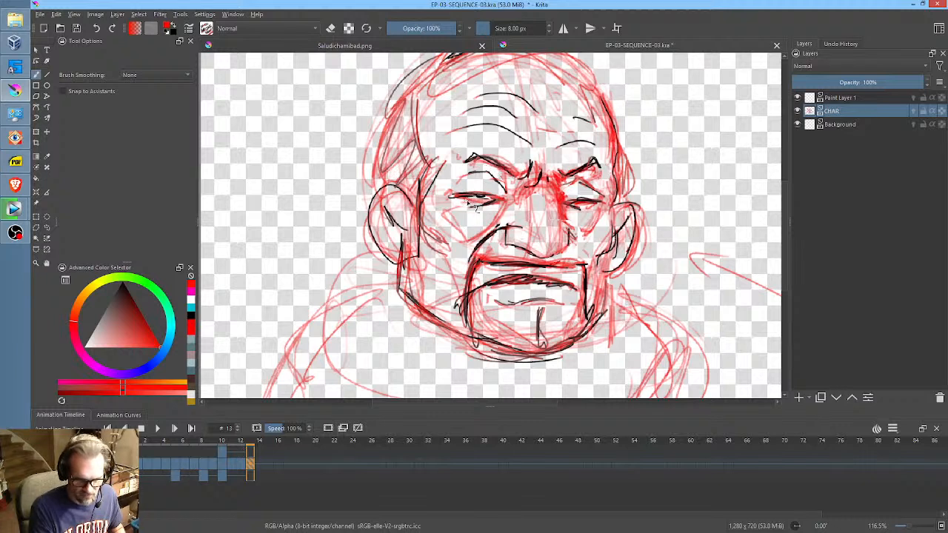
left_click_drag(451, 194, 495, 199)
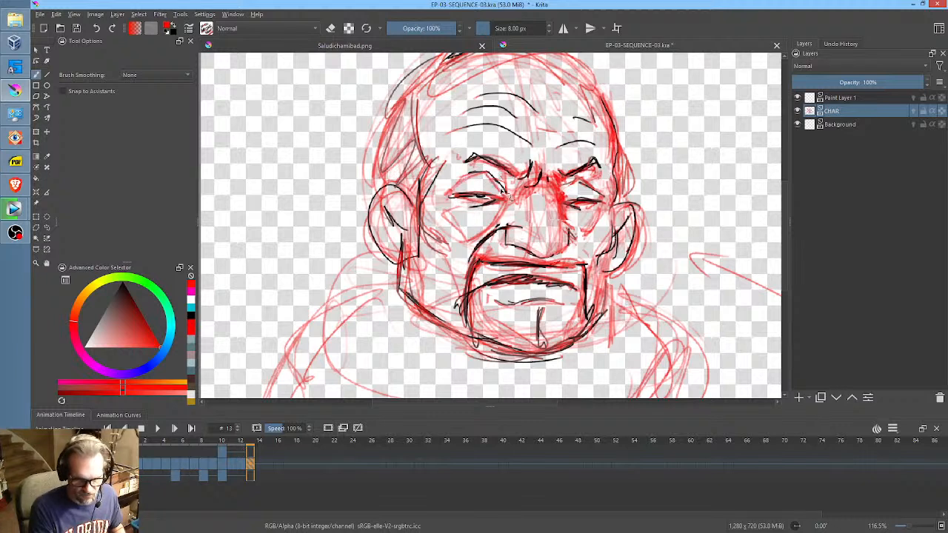
left_click_drag(563, 202, 581, 185)
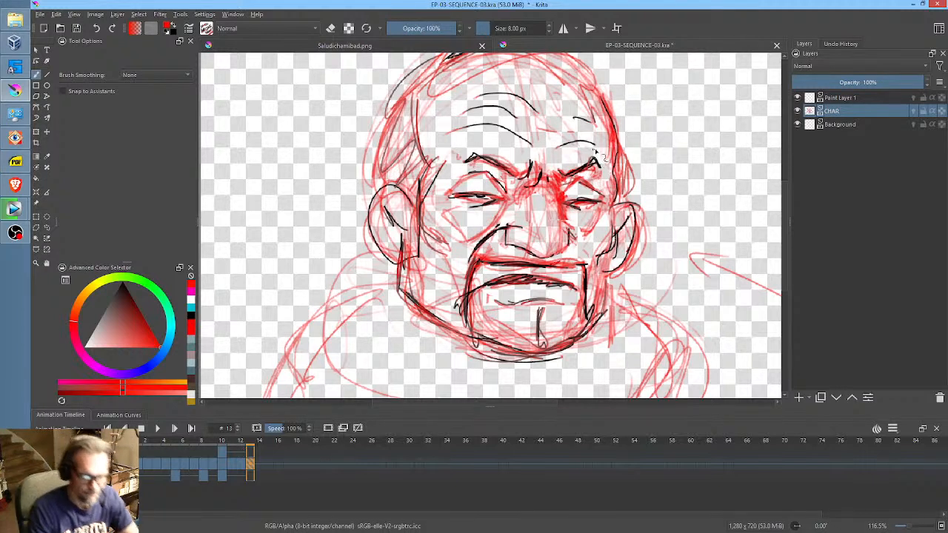
mouse_move(600, 200)
left_mouse_down()
mouse_move(583, 235)
mouse_move(597, 220)
mouse_move(580, 236)
mouse_move(585, 207)
left_mouse_up()
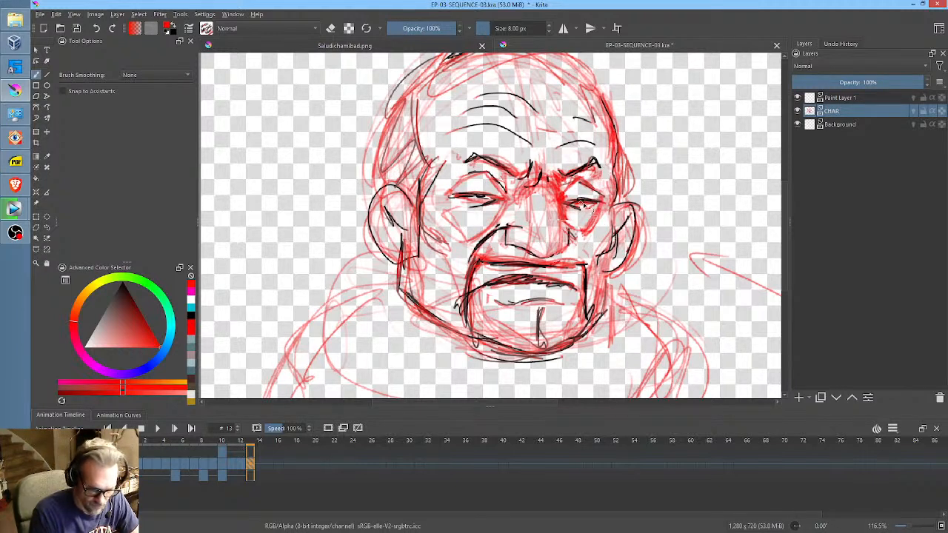
- Define the bags under the eyes in red, and draw the nose wing and cheek folds in black
mouse_move(443, 208)
left_mouse_down()
mouse_move(479, 233)
mouse_move(494, 211)
mouse_move(473, 235)
left_mouse_up()
left_click_drag(465, 274, 507, 228)
mouse_move(585, 236)
left_mouse_down()
mouse_move(579, 259)
mouse_move(597, 289)
mouse_move(576, 264)
mouse_move(540, 257)
mouse_move(570, 261)
mouse_move(581, 244)
mouse_move(574, 228)
left_mouse_up()
mouse_move(441, 221)
left_mouse_down()
mouse_move(444, 263)
mouse_move(453, 244)
mouse_move(457, 309)
left_mouse_up()
left_click_drag(600, 254, 597, 293)
left_click_drag(459, 273, 465, 339)
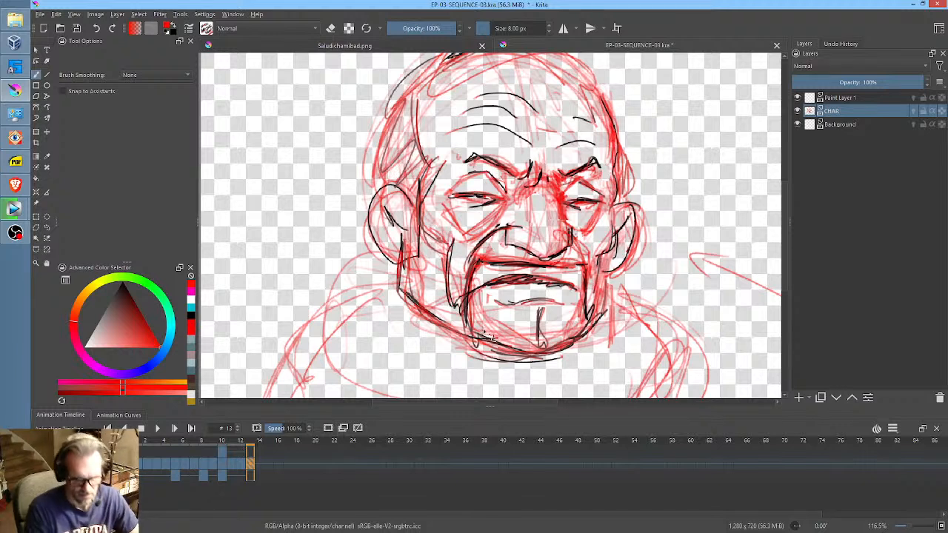
- Outline both shoulders in black over the red sketch and save the drawing
mouse_move(321, 283)
left_mouse_down()
mouse_move(377, 254)
mouse_move(286, 330)
mouse_move(289, 374)
mouse_move(236, 379)
left_mouse_up()
left_click_drag(612, 280, 680, 376)
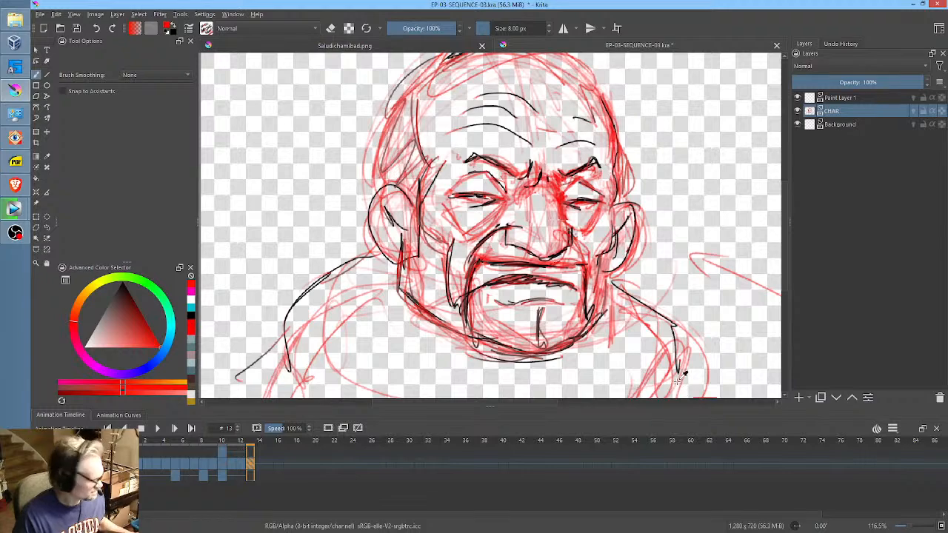
key("ctrl+s")
- Review the rough animation by stepping back through the frames from 13 to 0
key("minus")
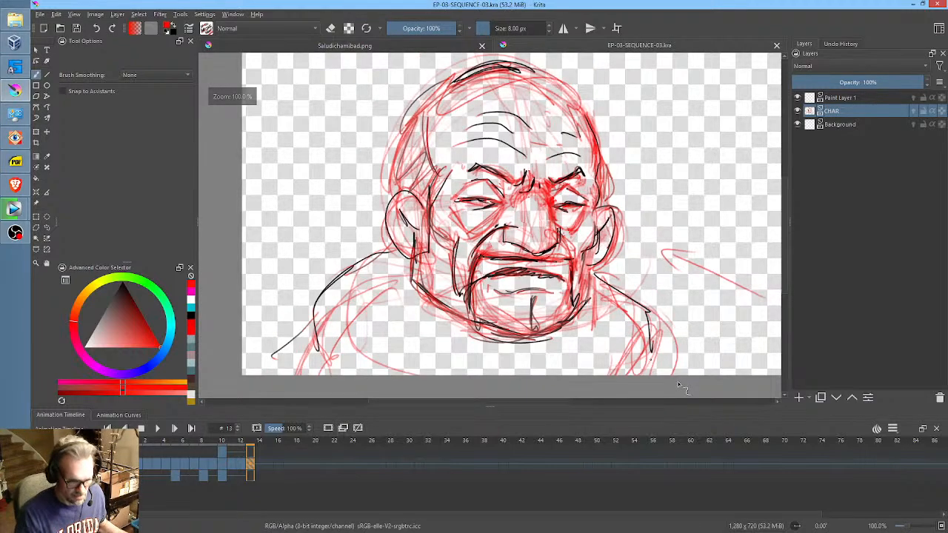
middle_click(617, 208)
middle_click(598, 198)
key("Left")
key("Left")
key("Left")
key("Left")
key("Left")
key("Left")
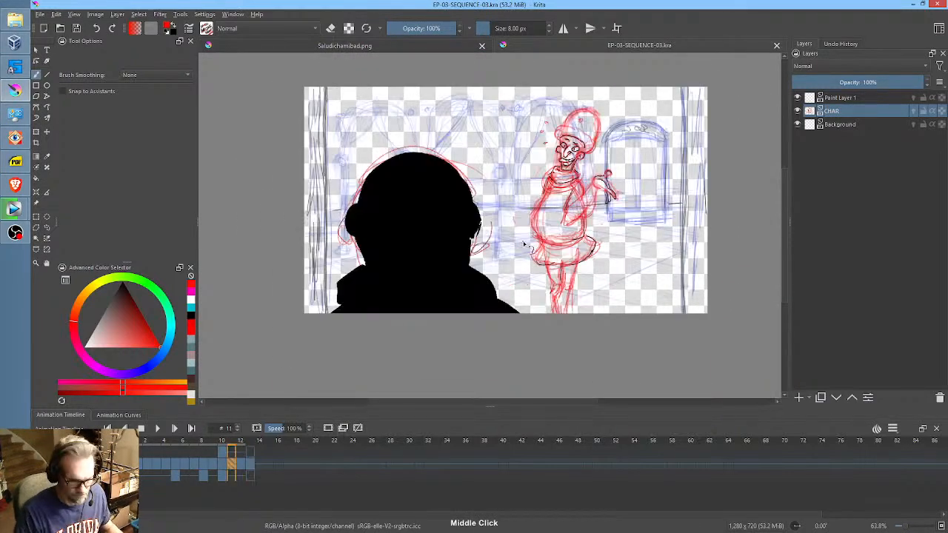
key("Left")
key("Left")
key("Left")
key("Left")
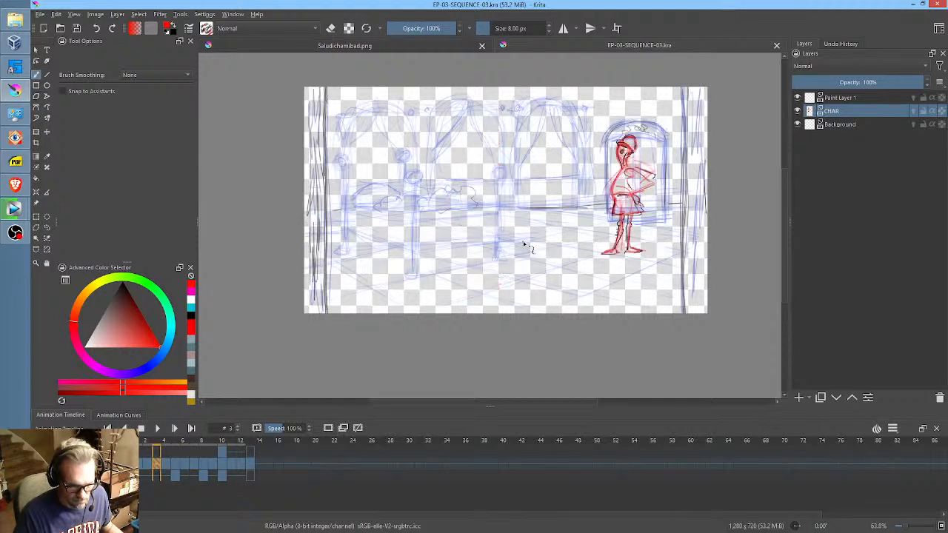
key("Left")
key("Left")
key("Left")
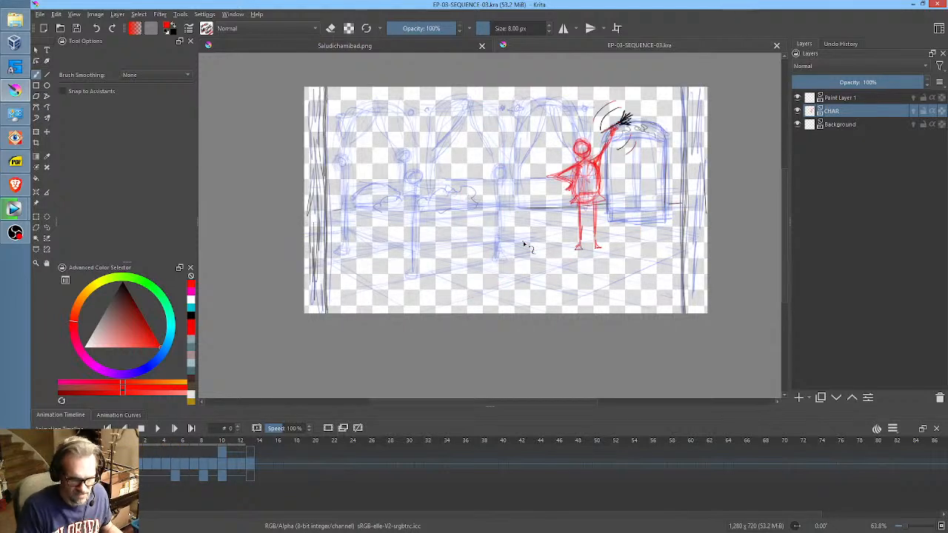
- Review the rough animation by stepping forward through the frames from 0 to 13
key("Right")
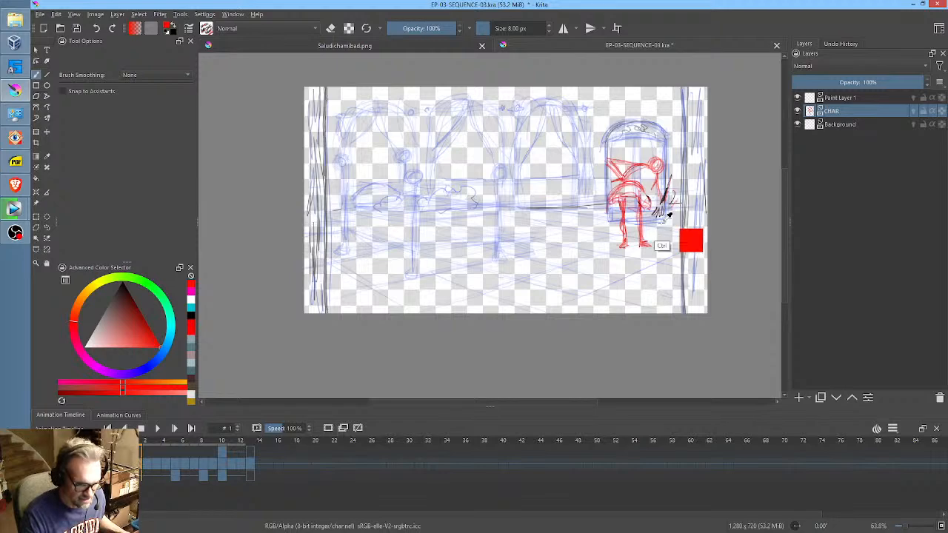
left_click_drag(658, 229, 674, 263)
key("Right")
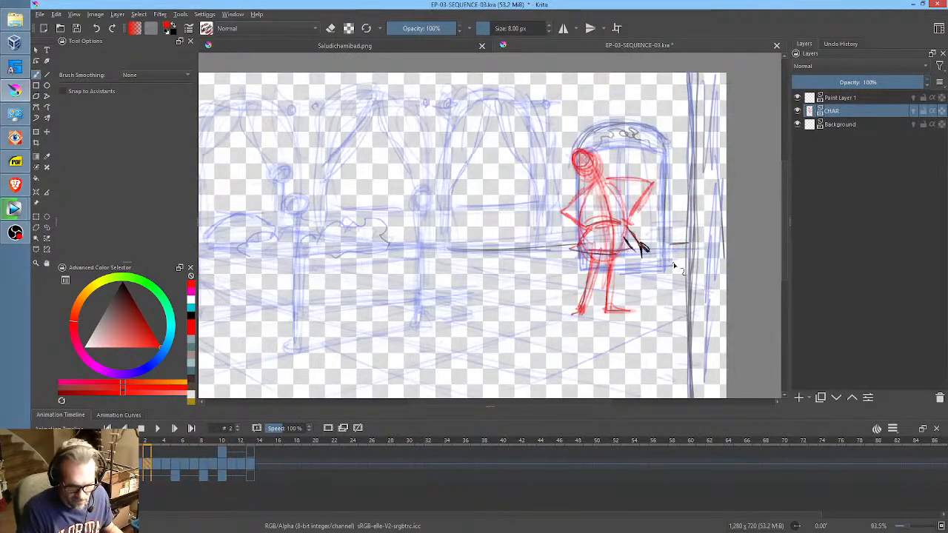
key("Right")
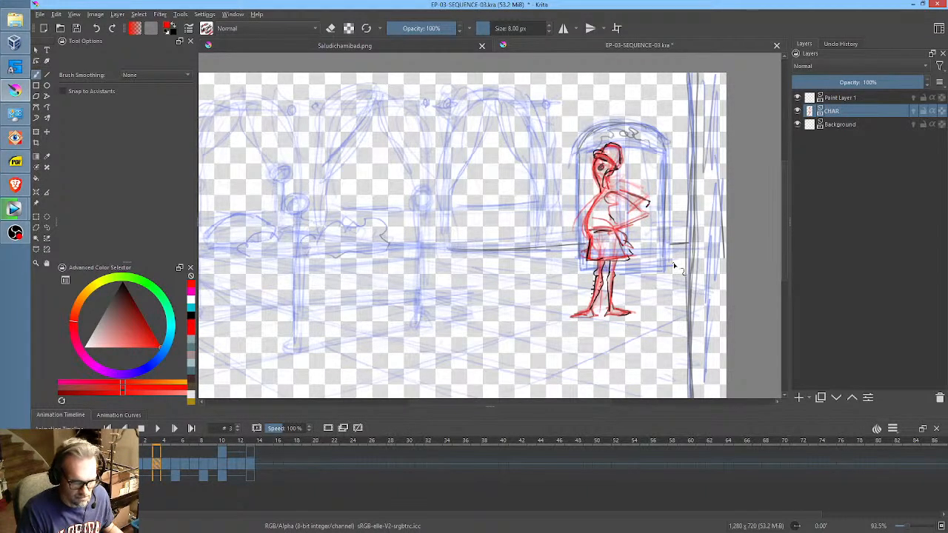
key("Right")
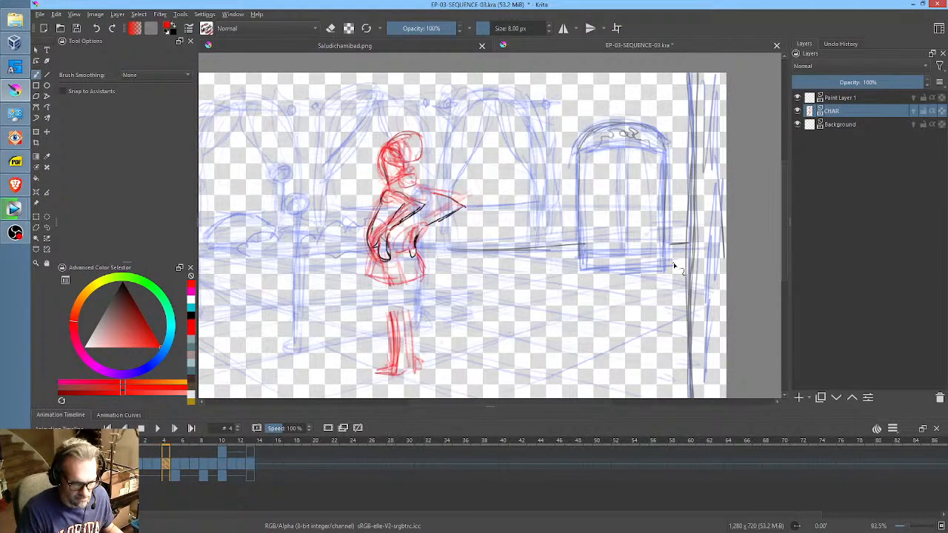
key("Right")
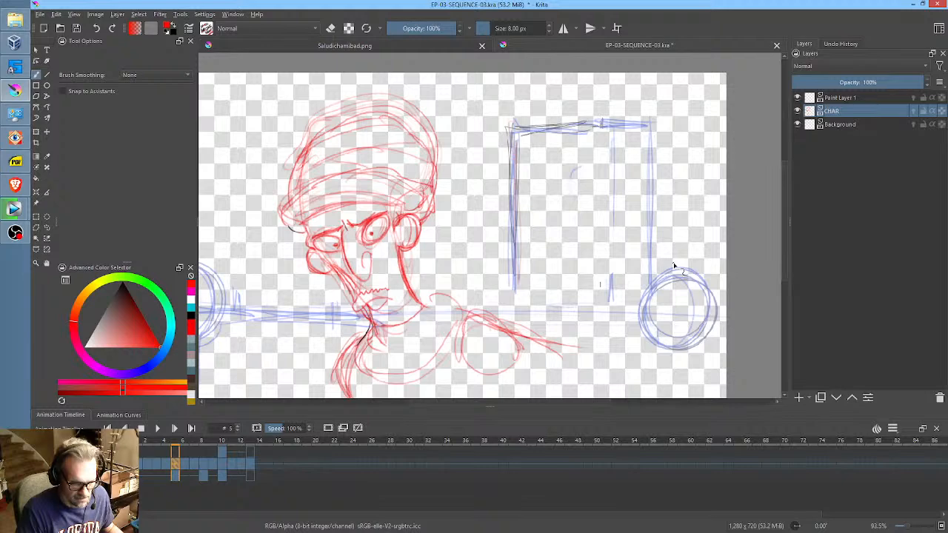
key("Right")
key("Right")
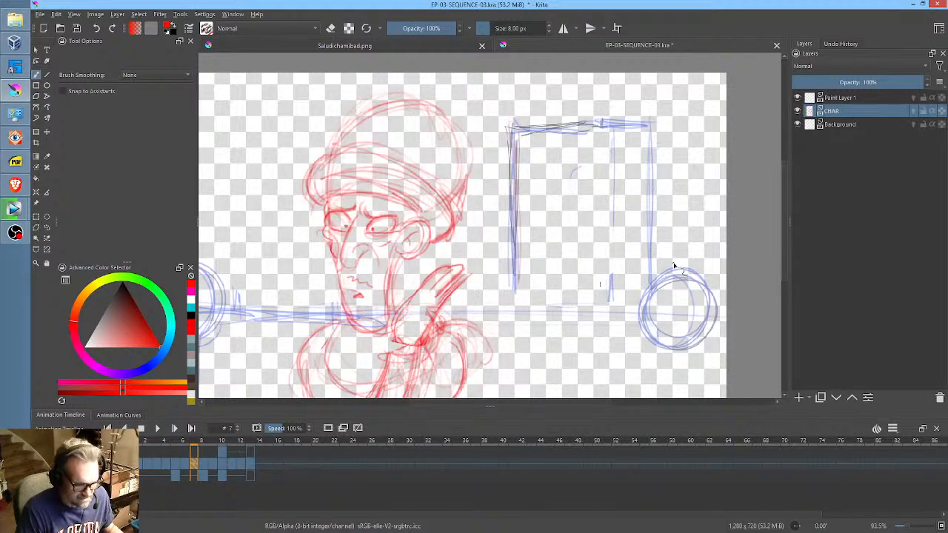
key("Right")
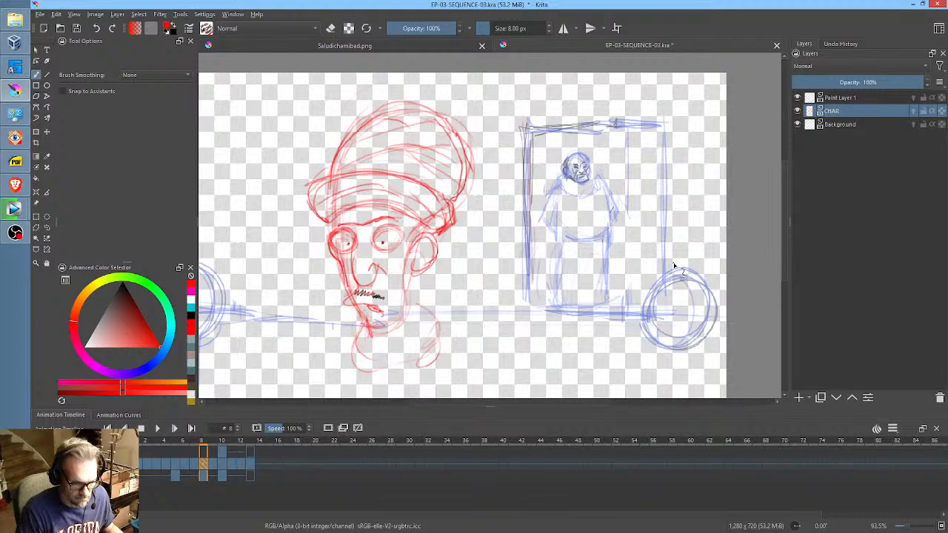
key("Right")
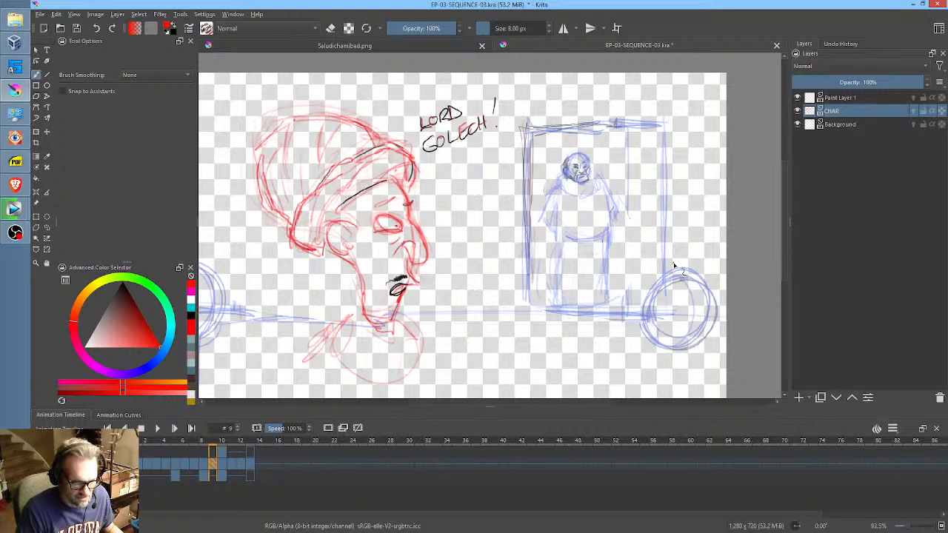
key("Right")
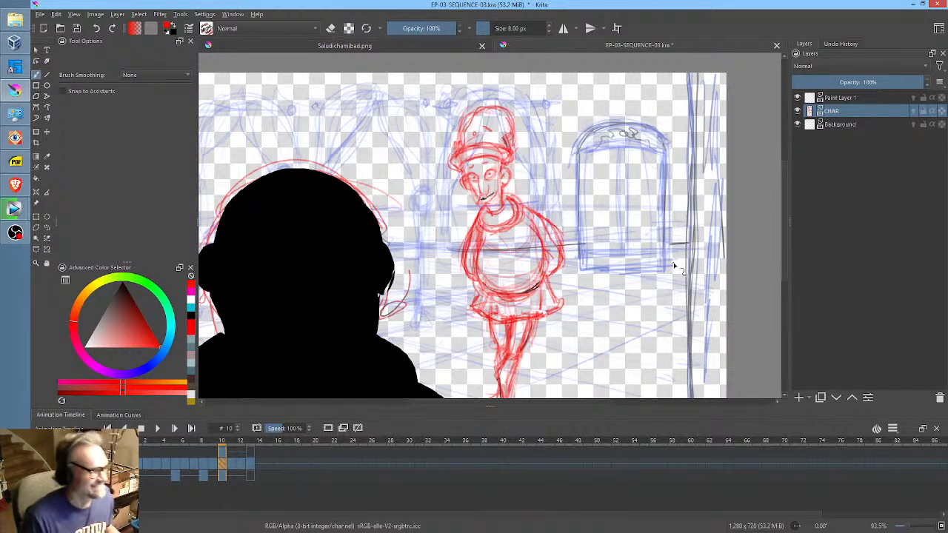
key("Right")
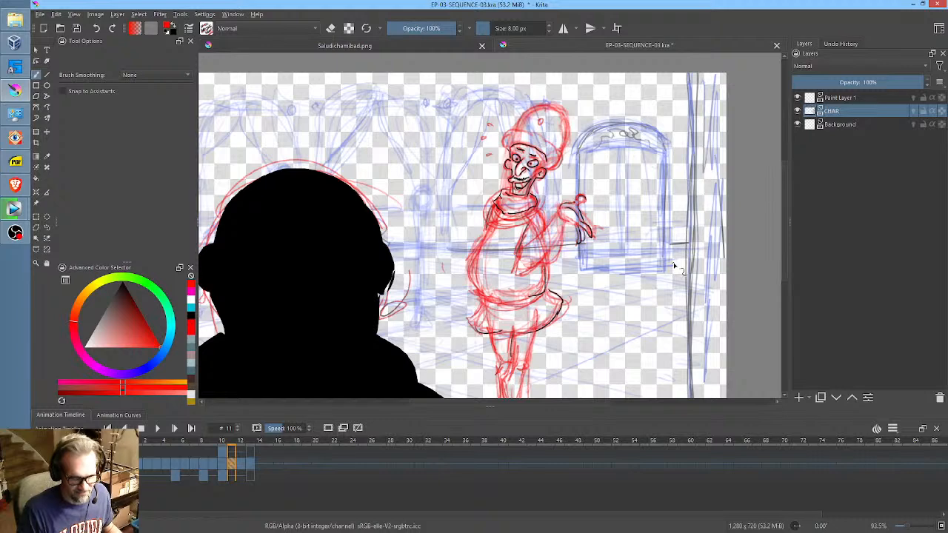
key("Right")
key("Right")
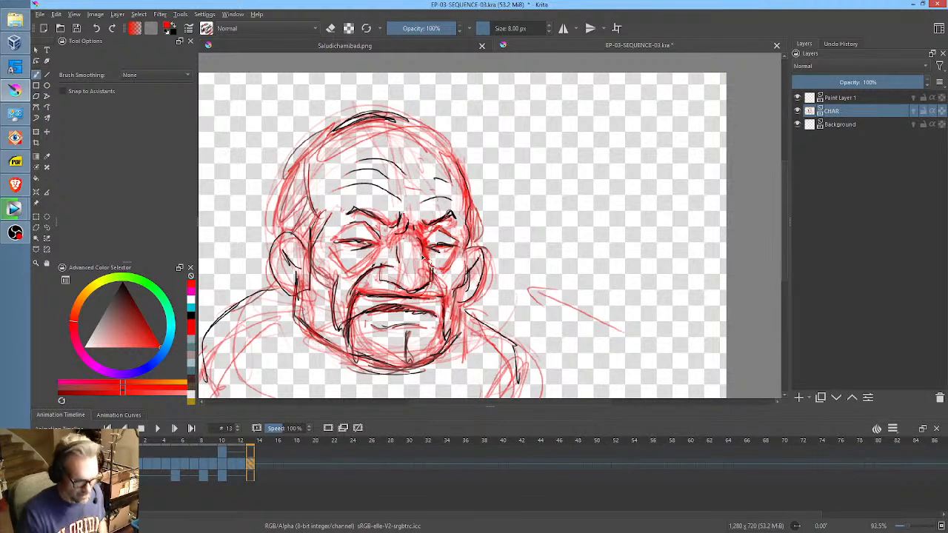
- Add a blank frame 14 on the CHAR layer, check frames 9 to 13, and sketch a small red head circle right of the canvas centre
left_click(261, 466)
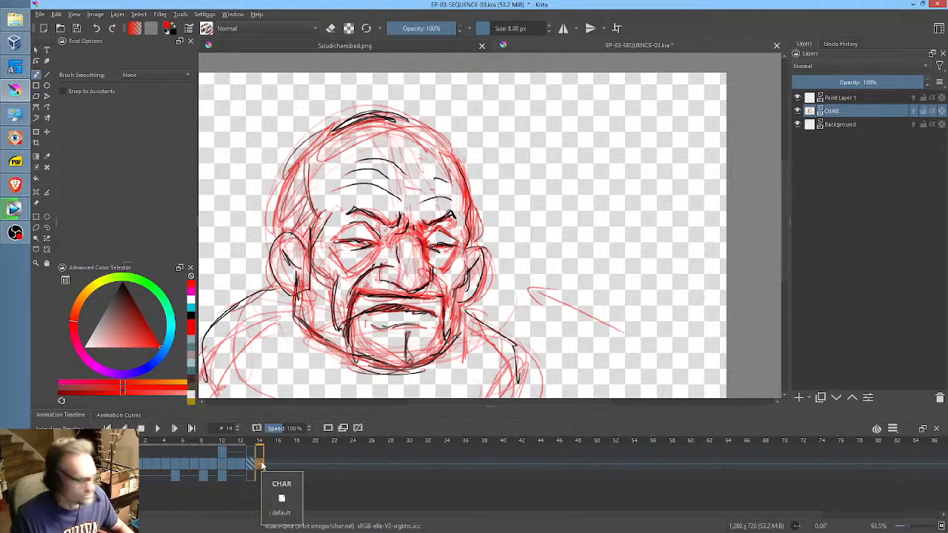
key("Delete")
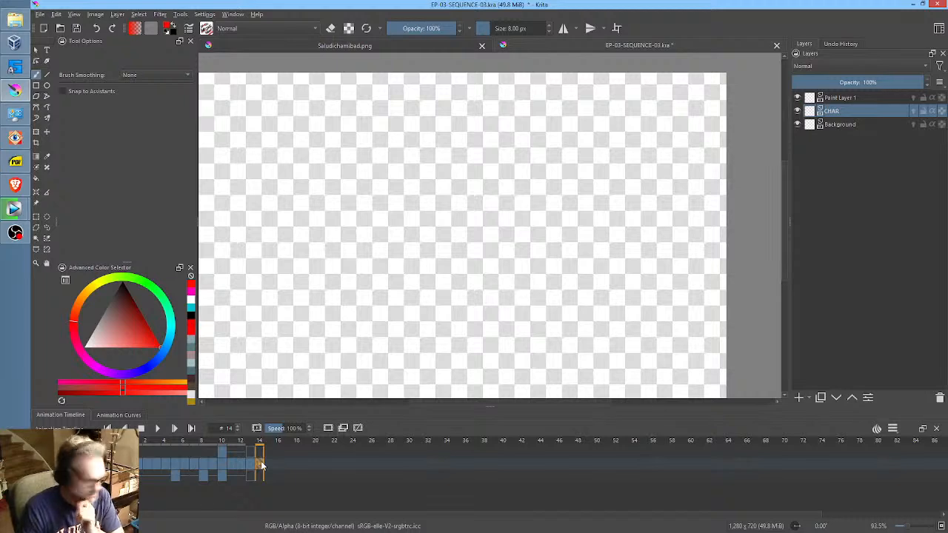
key("Left")
key("Left")
key("Left")
key("Left")
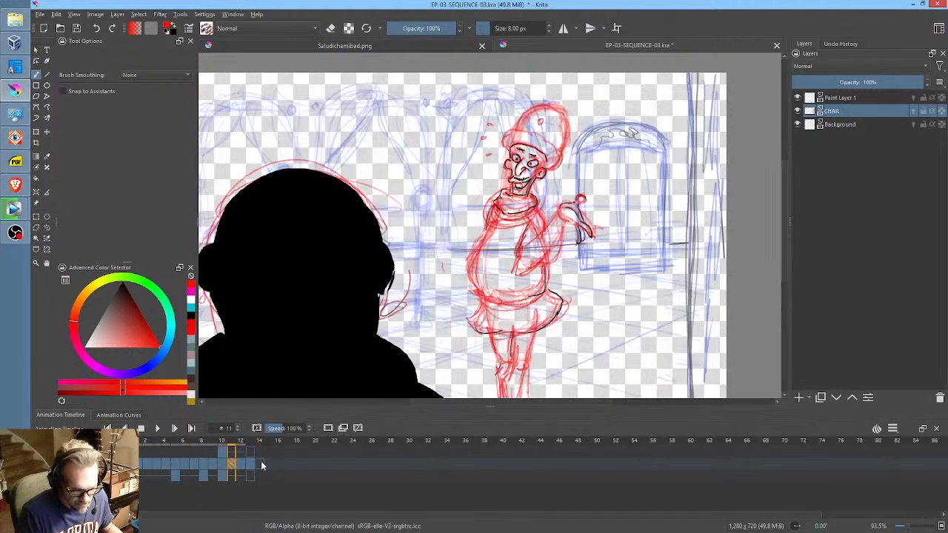
key("Left")
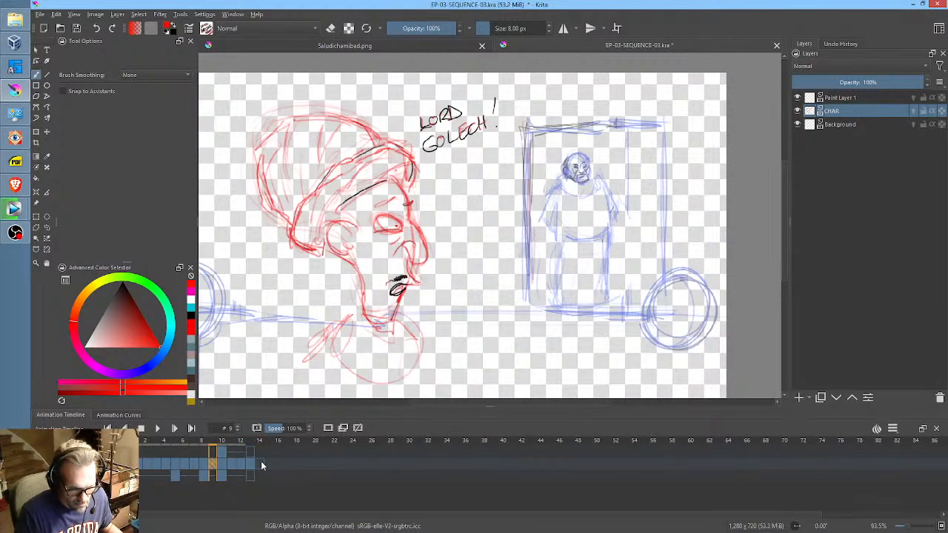
key("Right")
key("Right")
key("Right")
key("Right")
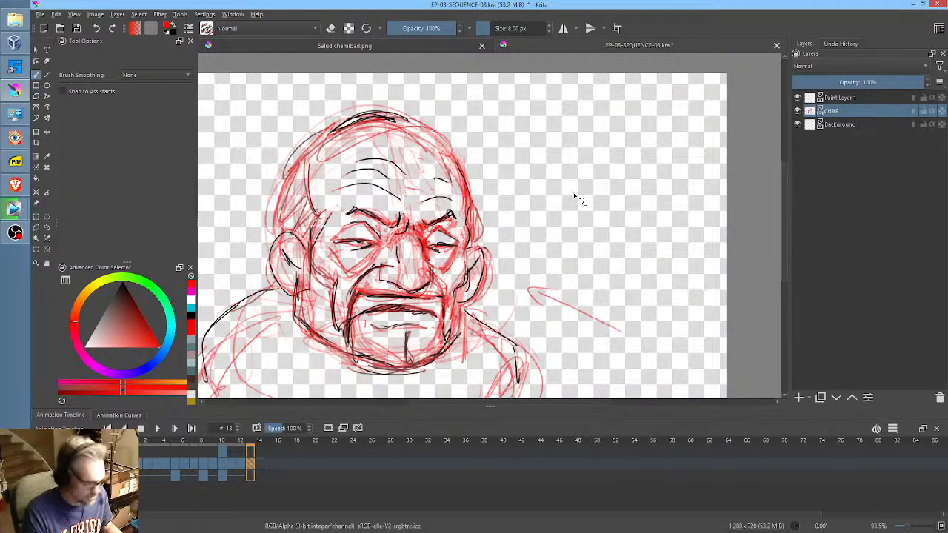
key("Right")
mouse_move(506, 178)
left_mouse_down()
mouse_move(501, 171)
mouse_move(487, 183)
left_mouse_up()
- Compare frames 8 to 13 as reference for the new shot, and return to frame 14
key("Left")
key("Left")
key("Left")
key("Left")
key("Left")
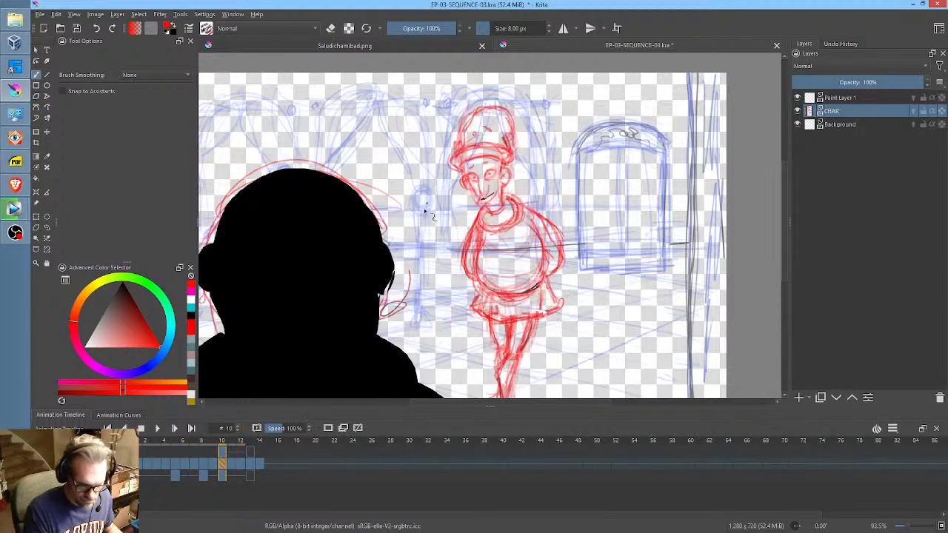
key("Right")
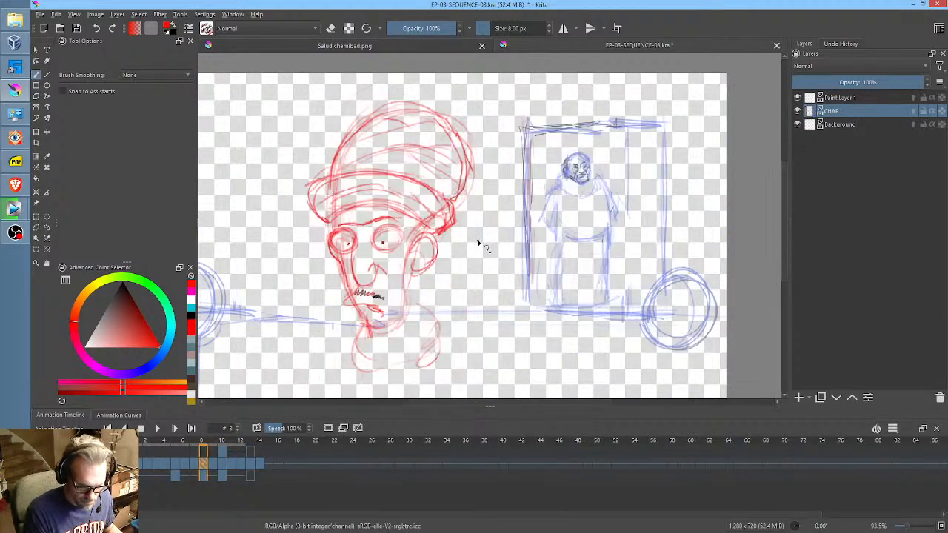
key("Left")
key("Right")
key("Left")
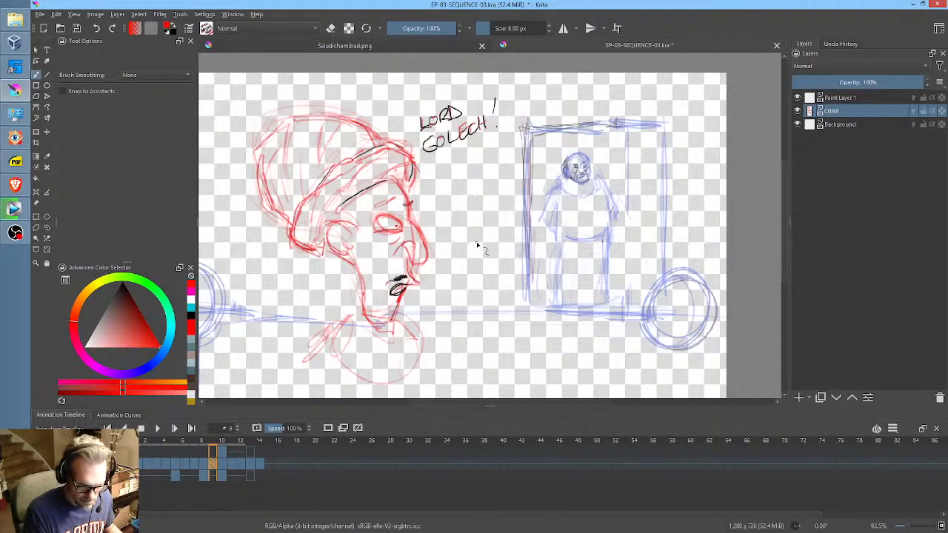
key("Right")
key("Right")
key("Right")
key("Right")
key("Right")
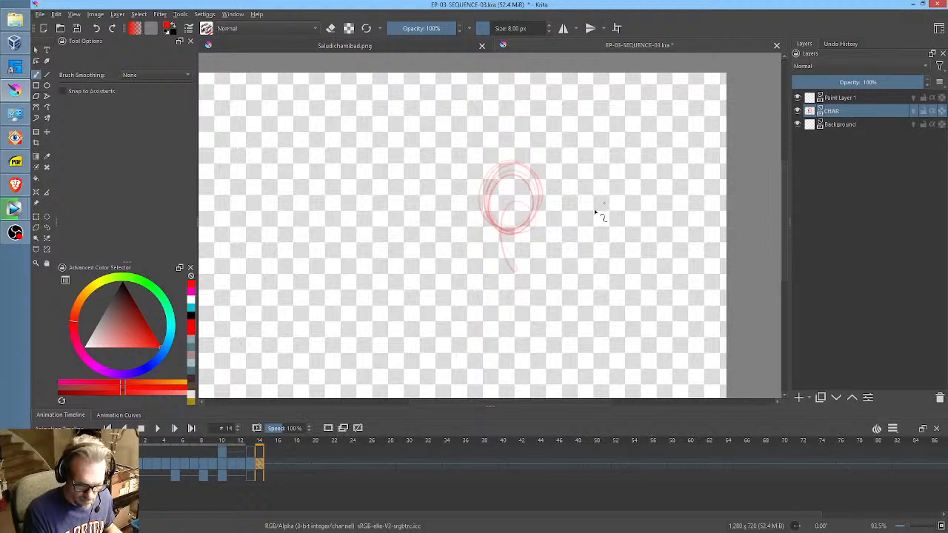
- Rough in a large red head and shoulders on the canvas's left half, and the smaller figure's upper torso and outstretched arm
mouse_move(318, 170)
left_mouse_down()
mouse_move(361, 188)
mouse_move(263, 200)
mouse_move(360, 198)
mouse_move(252, 225)
mouse_move(383, 218)
mouse_move(255, 189)
mouse_move(306, 223)
mouse_move(401, 228)
mouse_move(300, 300)
left_mouse_up()
mouse_move(370, 205)
left_mouse_down()
mouse_move(378, 301)
mouse_move(358, 343)
mouse_move(323, 343)
mouse_move(392, 355)
mouse_move(382, 360)
mouse_move(330, 229)
mouse_move(336, 154)
mouse_move(363, 212)
mouse_move(354, 178)
left_mouse_up()
key("Left")
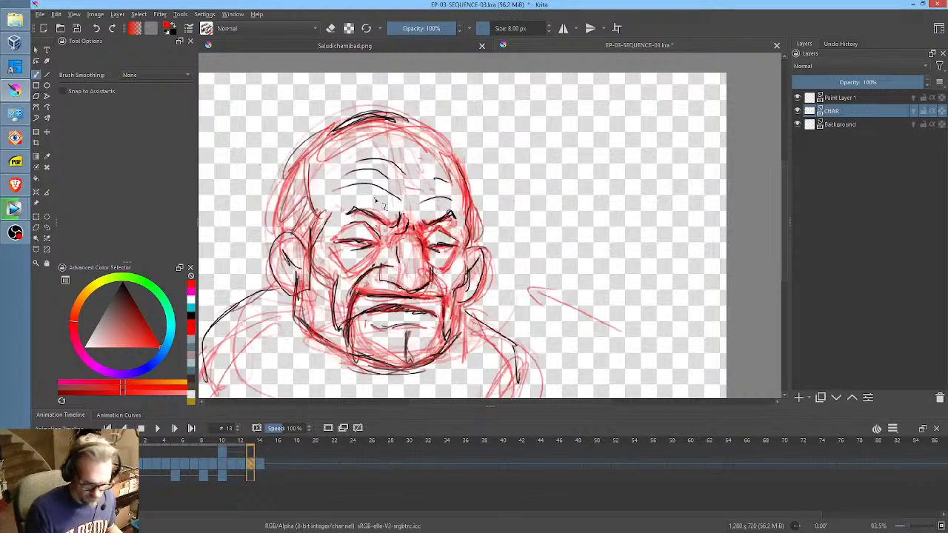
key("Right")
mouse_move(482, 207)
left_mouse_down()
mouse_move(497, 192)
mouse_move(523, 243)
mouse_move(508, 250)
mouse_move(521, 255)
mouse_move(543, 239)
mouse_move(535, 186)
mouse_move(507, 219)
mouse_move(588, 205)
mouse_move(489, 232)
mouse_move(497, 214)
mouse_move(485, 232)
mouse_move(554, 288)
mouse_move(586, 267)
mouse_move(548, 277)
mouse_move(592, 214)
mouse_move(694, 244)
mouse_move(662, 254)
mouse_move(672, 244)
mouse_move(603, 222)
mouse_move(687, 244)
mouse_move(619, 289)
left_mouse_up()
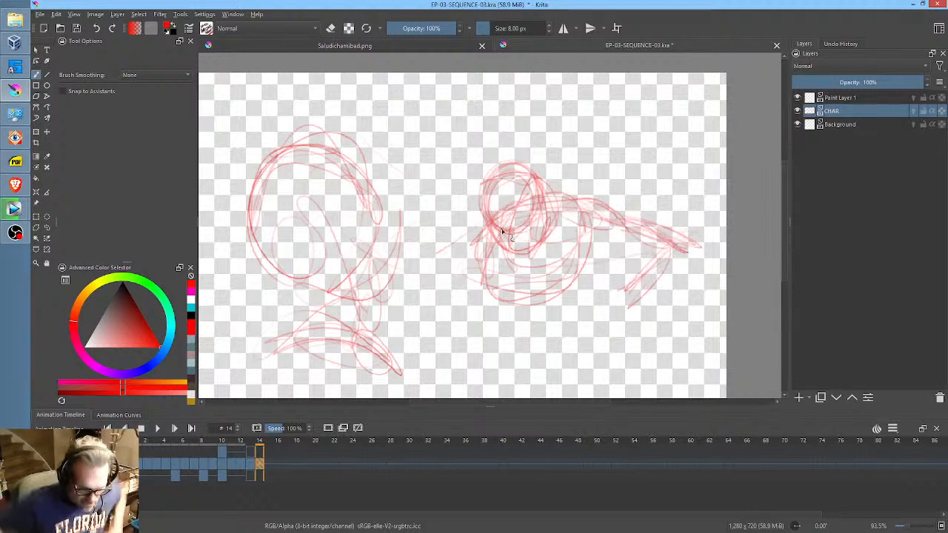
mouse_move(483, 231)
left_mouse_down()
mouse_move(436, 268)
mouse_move(461, 316)
mouse_move(490, 303)
mouse_move(481, 358)
left_mouse_up()
left_click_drag(485, 265, 468, 369)
left_click_drag(591, 263, 592, 329)
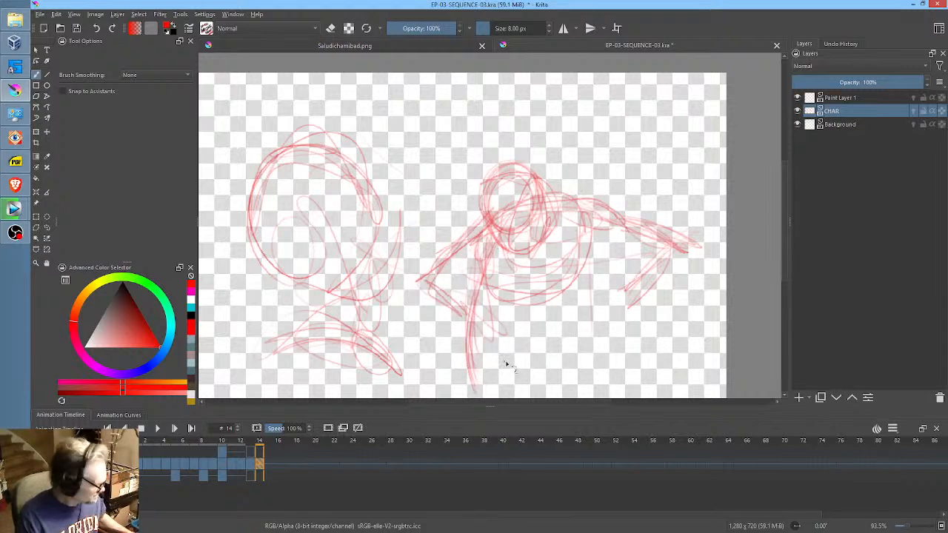
key("ctrl+z")
key("ctrl+z")
key("ctrl+z")
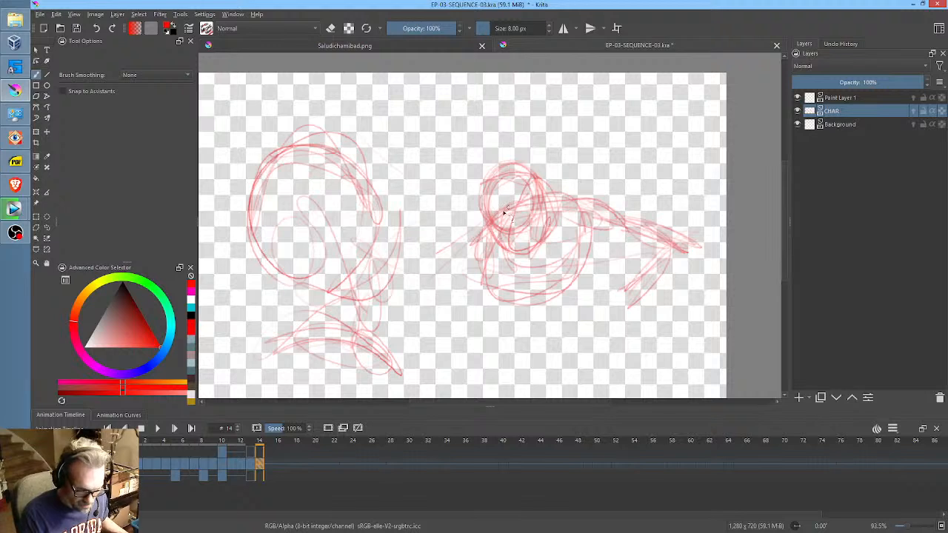
- Sketch the smaller figure's other arm bent at the elbow and both sides of its body in red
left_click_drag(688, 248, 441, 252)
left_click_drag(666, 237, 411, 297)
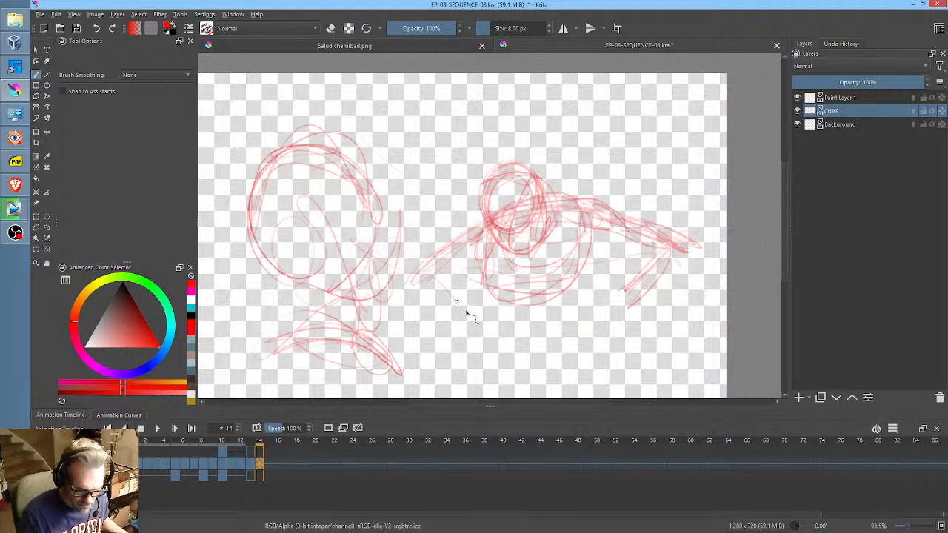
left_click_drag(563, 337, 471, 324)
left_click_drag(485, 250, 474, 397)
left_click_drag(628, 220, 634, 347)
left_click_drag(610, 237, 615, 390)
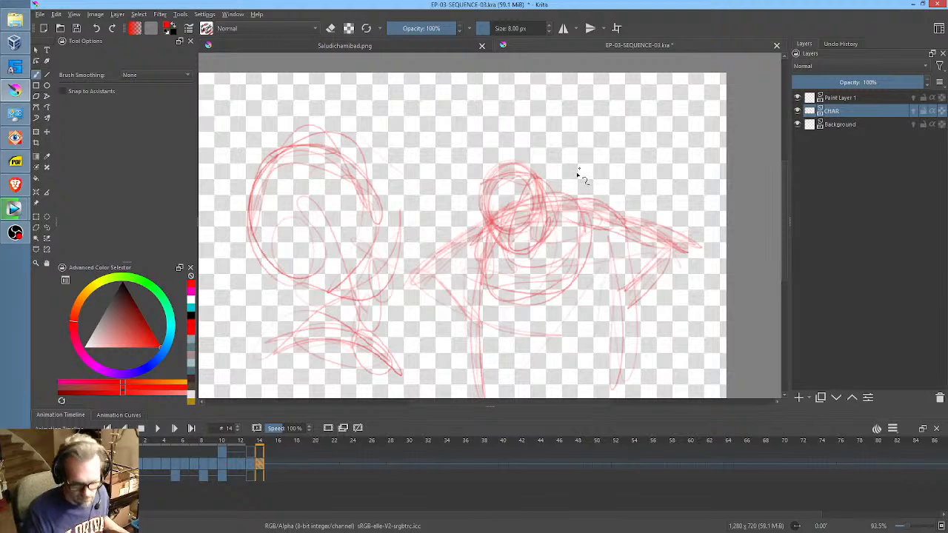
- Draw the smaller figure's angry brows, narrowed eyes and open shouting mouth in black over the red head sketch
scroll(501, 252, "up", 5)
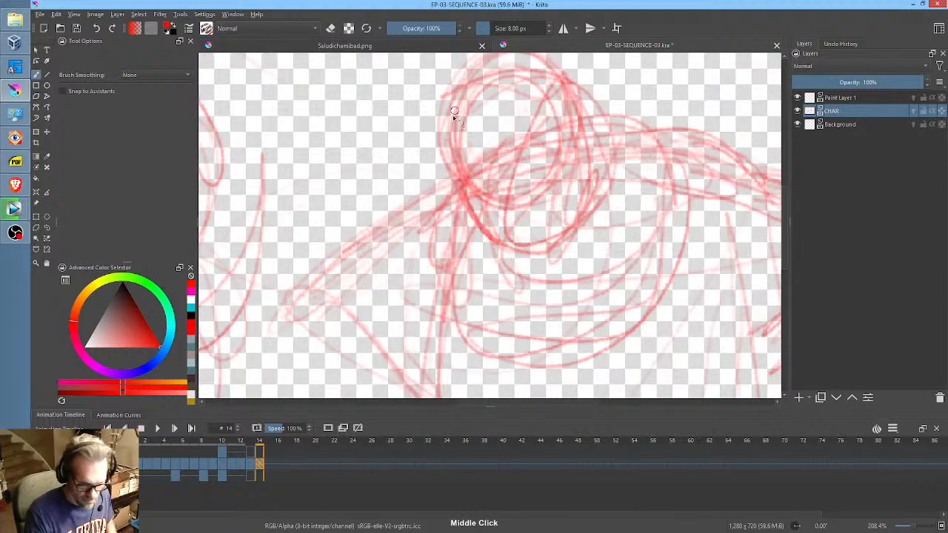
mouse_move(533, 253)
left_mouse_down()
mouse_move(568, 217)
mouse_move(597, 170)
mouse_move(585, 187)
mouse_move(584, 163)
mouse_move(601, 169)
mouse_move(585, 121)
mouse_move(597, 148)
mouse_move(588, 131)
mouse_move(503, 178)
left_mouse_up()
mouse_move(519, 119)
left_mouse_down()
mouse_move(463, 139)
mouse_move(507, 110)
mouse_move(551, 144)
left_mouse_up()
mouse_move(470, 216)
left_mouse_down()
mouse_move(544, 230)
mouse_move(531, 235)
mouse_move(544, 232)
mouse_move(525, 235)
mouse_move(523, 220)
mouse_move(541, 206)
left_mouse_up()
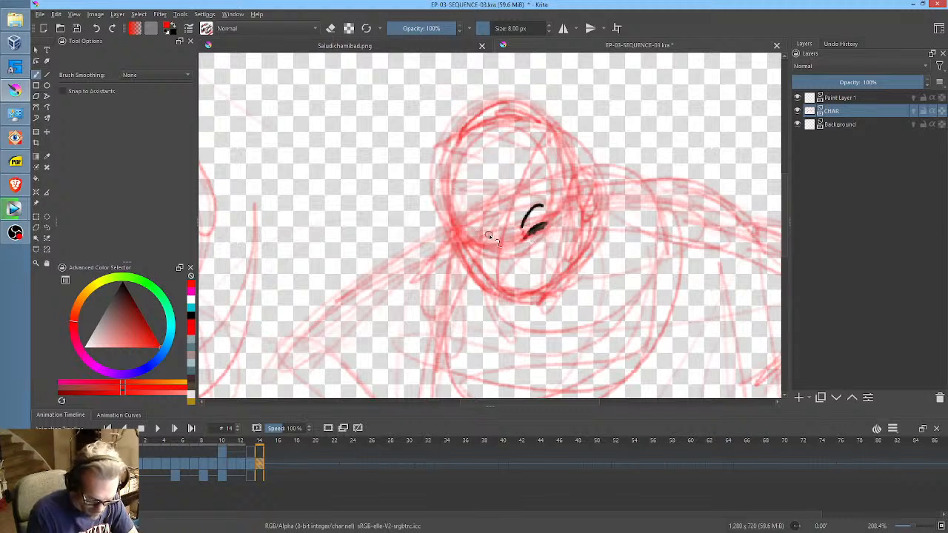
mouse_move(467, 227)
left_mouse_down()
mouse_move(489, 234)
mouse_move(478, 248)
mouse_move(548, 225)
mouse_move(504, 242)
mouse_move(519, 271)
mouse_move(551, 267)
mouse_move(504, 274)
mouse_move(502, 284)
left_mouse_up()
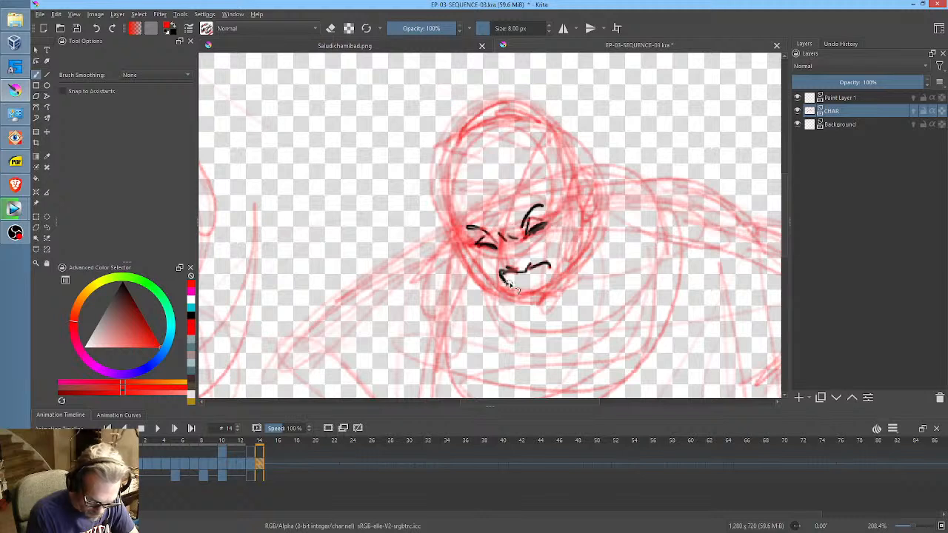
mouse_move(547, 261)
left_mouse_down()
mouse_move(555, 284)
mouse_move(509, 287)
mouse_move(545, 302)
mouse_move(527, 299)
mouse_move(550, 296)
mouse_move(533, 280)
mouse_move(548, 281)
mouse_move(517, 282)
mouse_move(553, 280)
left_mouse_up()
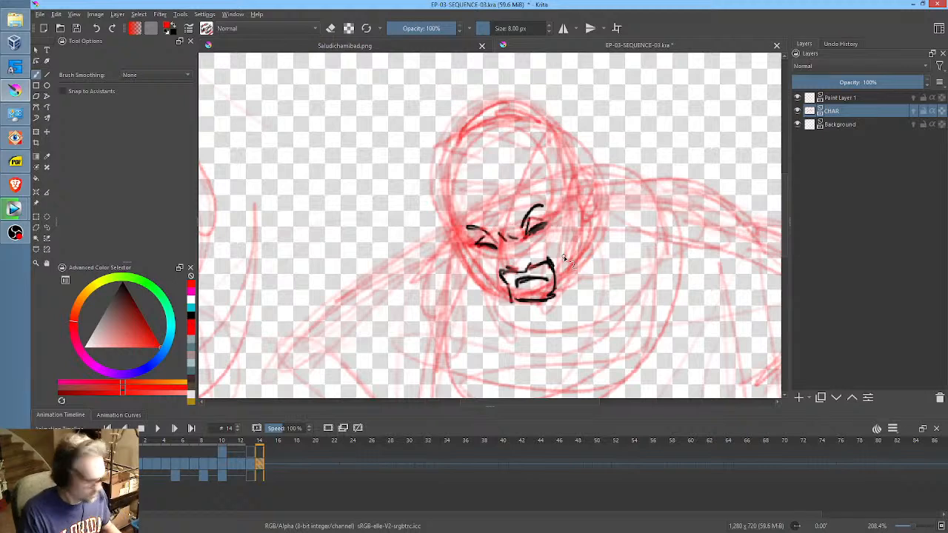
- Review the preceding shots by stepping back from frame 14 to frame 9
key("Left")
key("Left")
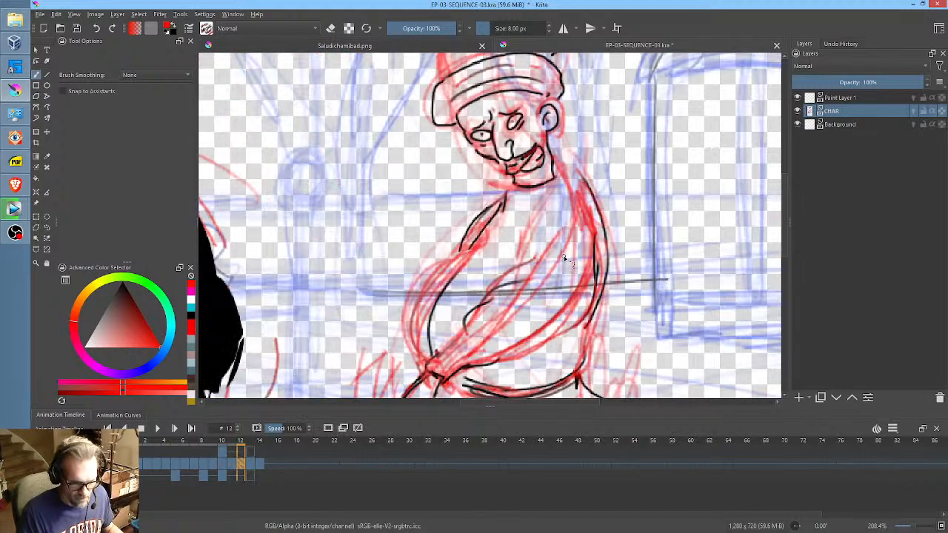
key("Left")
key("Right")
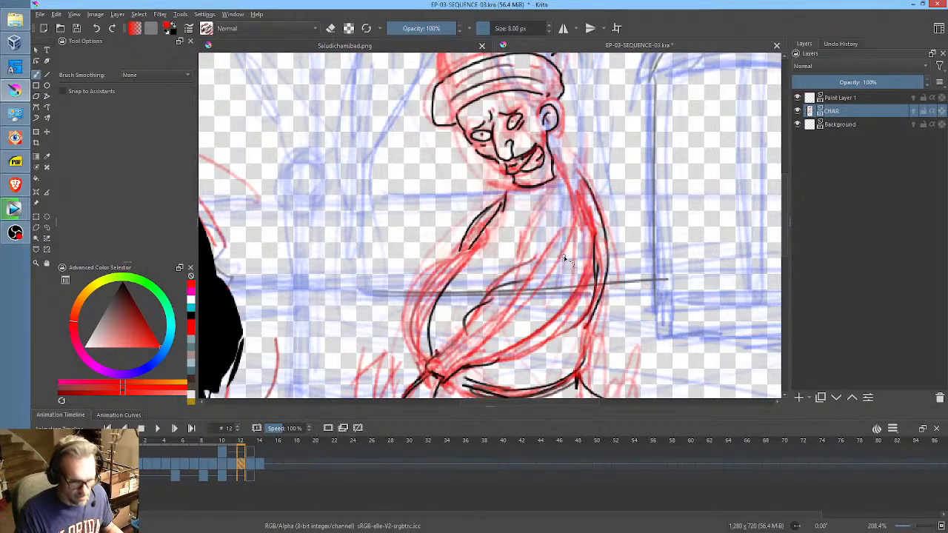
key("Right")
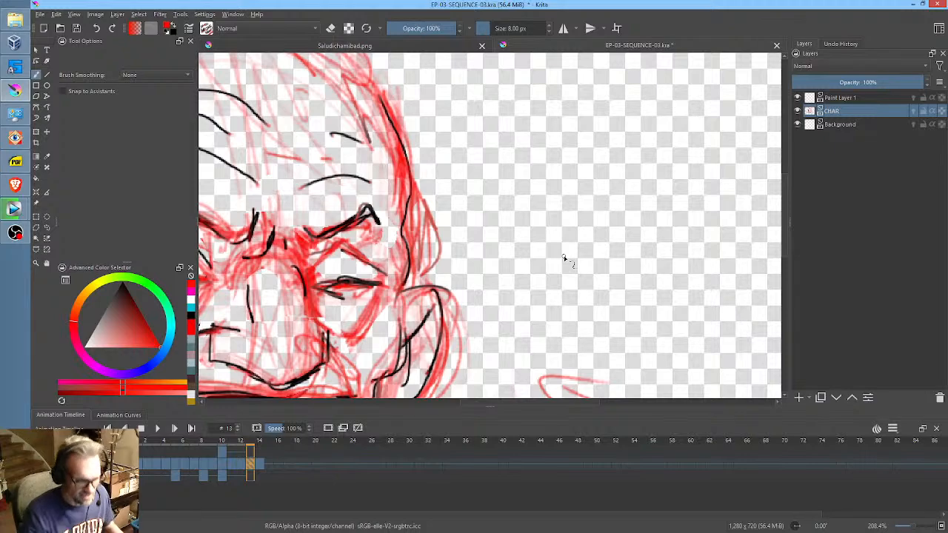
scroll(564, 259, "down", 5)
key("Left")
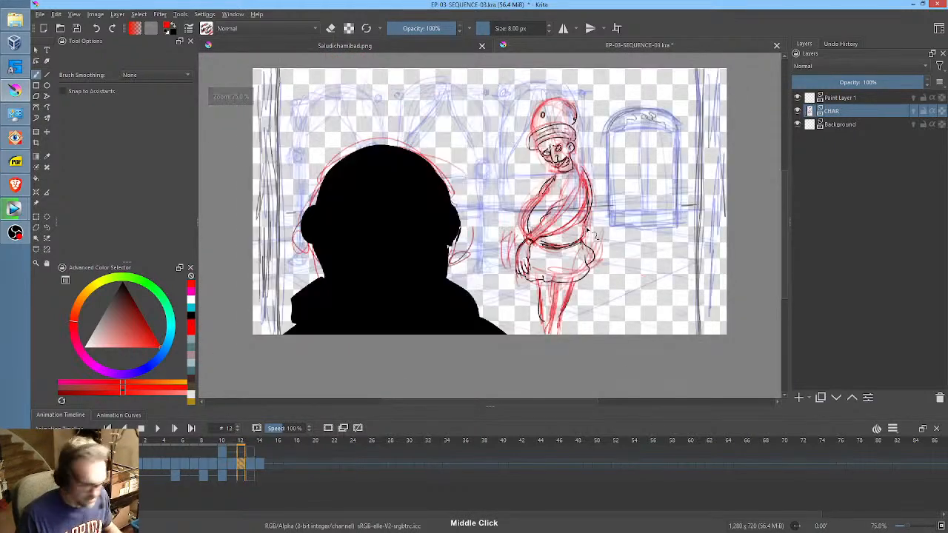
key("Left")
key("Left")
key("Left")
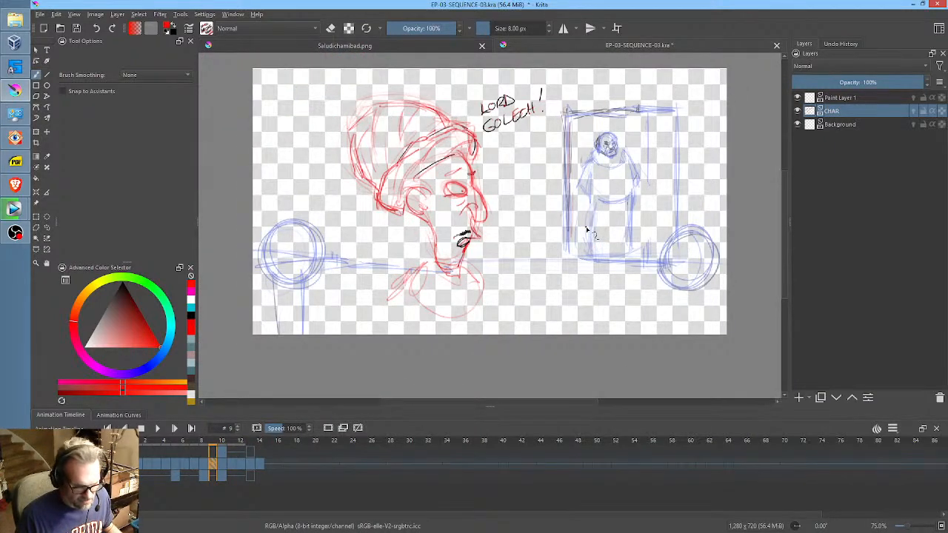
- Compare frames 7 and 8, and toggle the CHAR and Background layers' visibility to find which layer holds the doorway figure
key("Left")
key("Left")
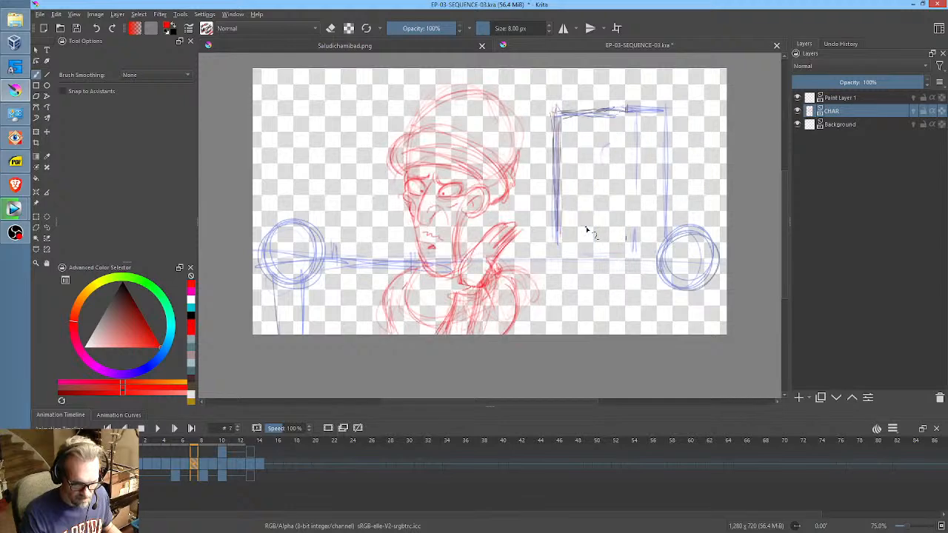
key("Right")
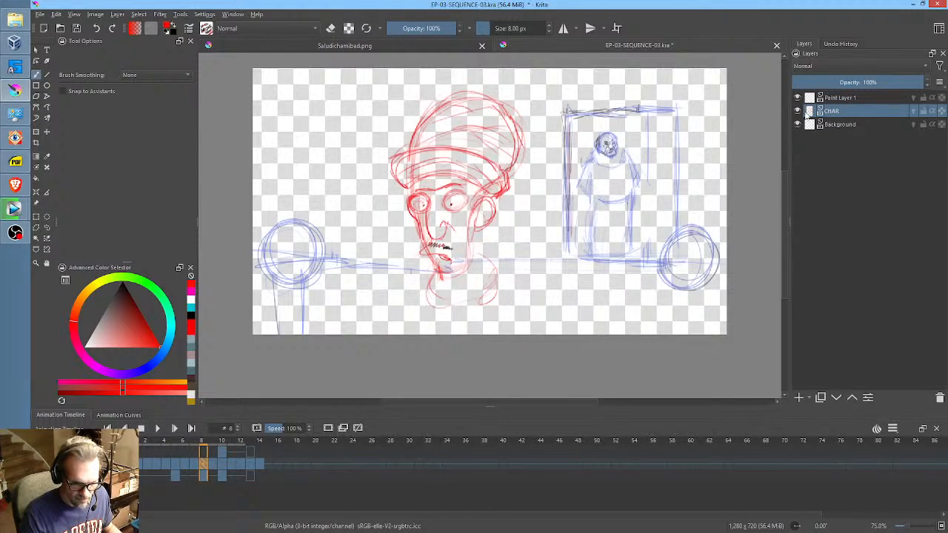
left_click(798, 111)
left_click(798, 112)
left_click(797, 125)
left_click(798, 124)
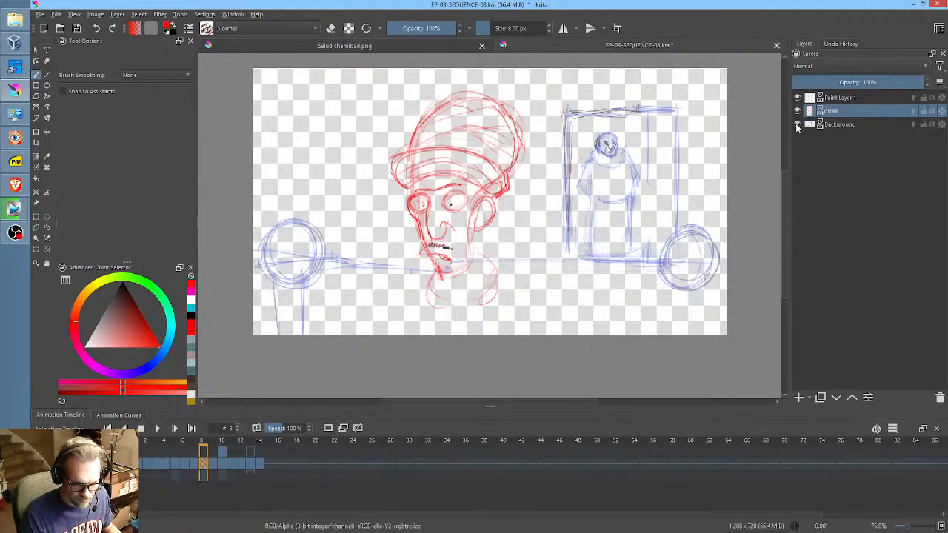
- Make the Background layer active and compare its doorway drawing across frames 5 to 8
left_click(841, 125)
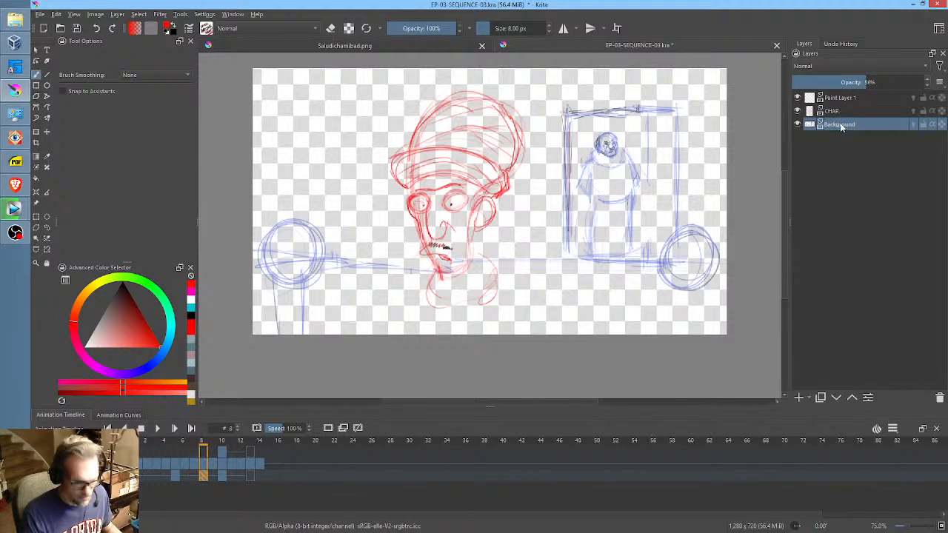
key("Left")
key("Left")
key("Left")
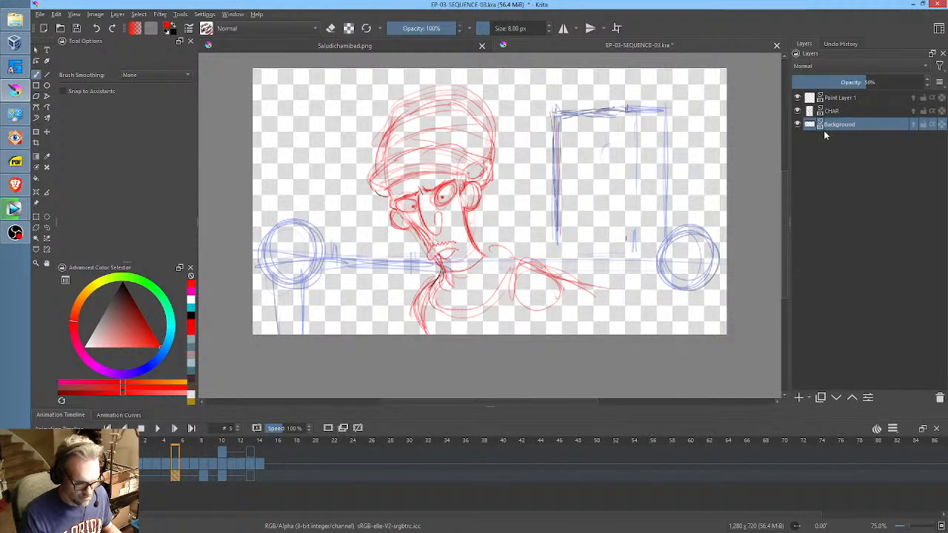
key("Right")
key("Right")
key("Right")
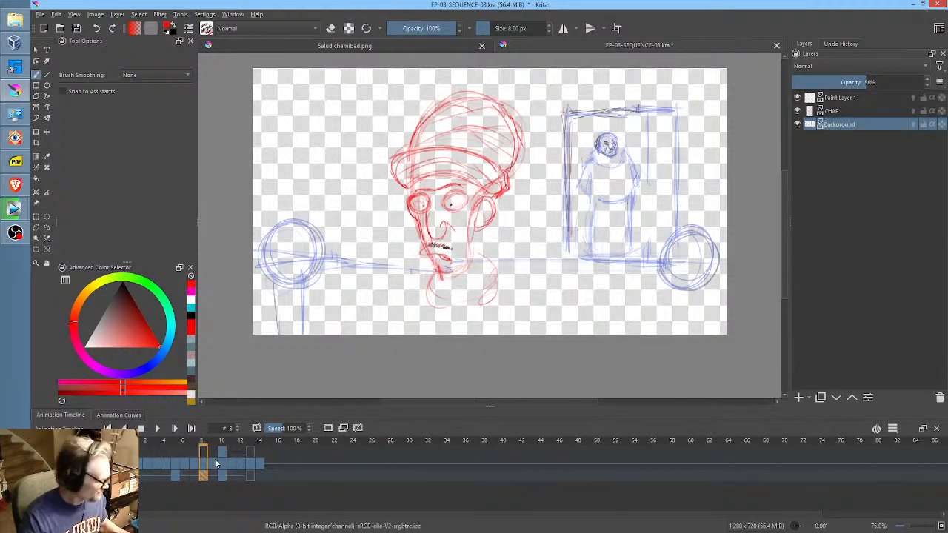
- Select the doorway figure freehand on frame 8's Background layer, mirror it horizontally and move it to X 1001, Y 361 px
key("ctrl+r")
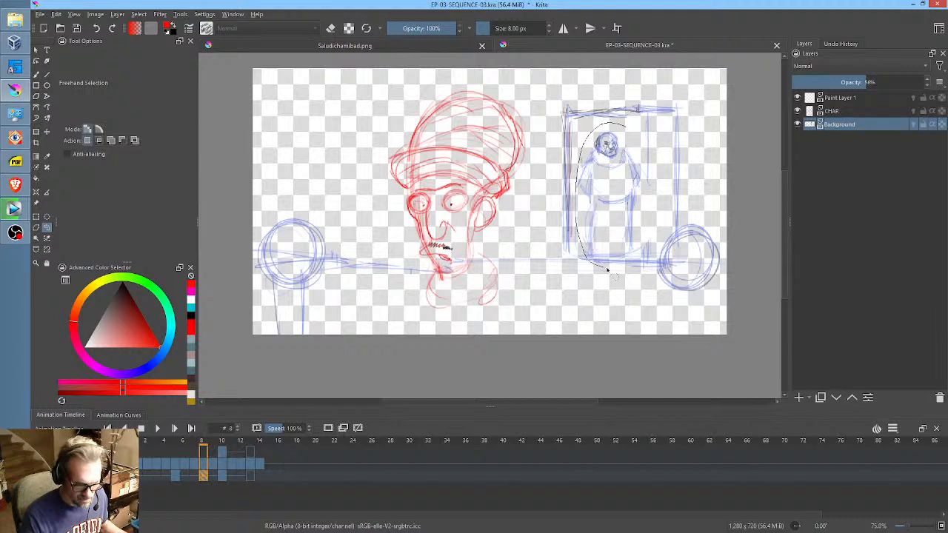
left_click_drag(607, 271, 648, 152)
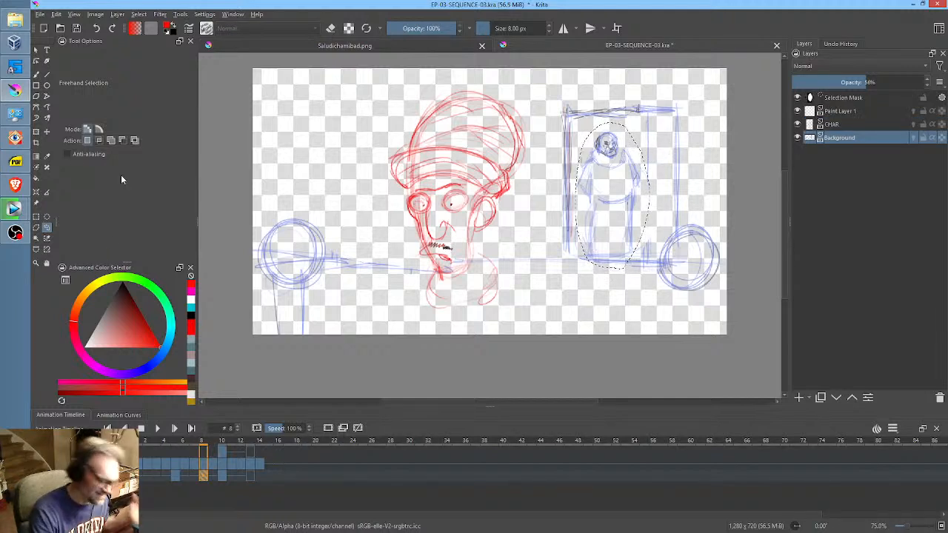
key("ctrl+t")
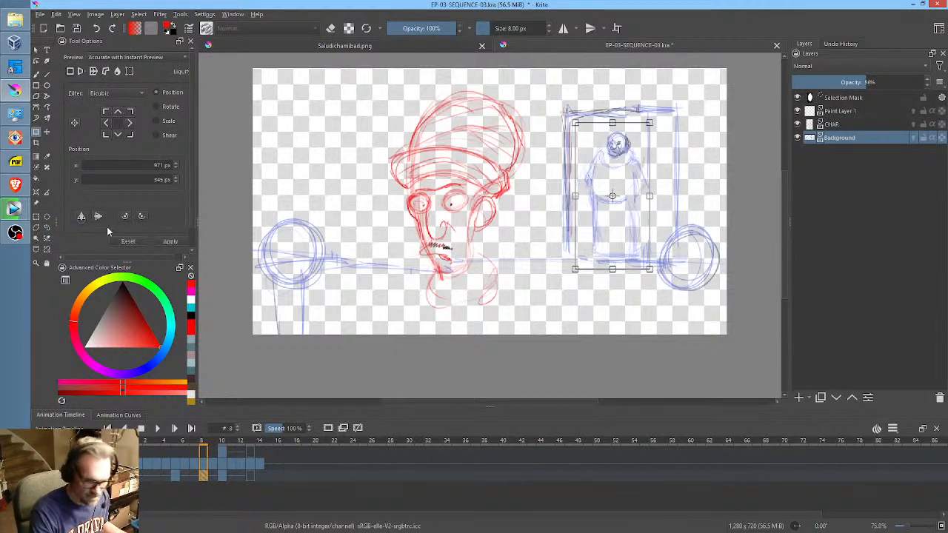
mouse_move(628, 215)
left_mouse_down()
mouse_move(654, 214)
mouse_move(637, 221)
left_mouse_up()
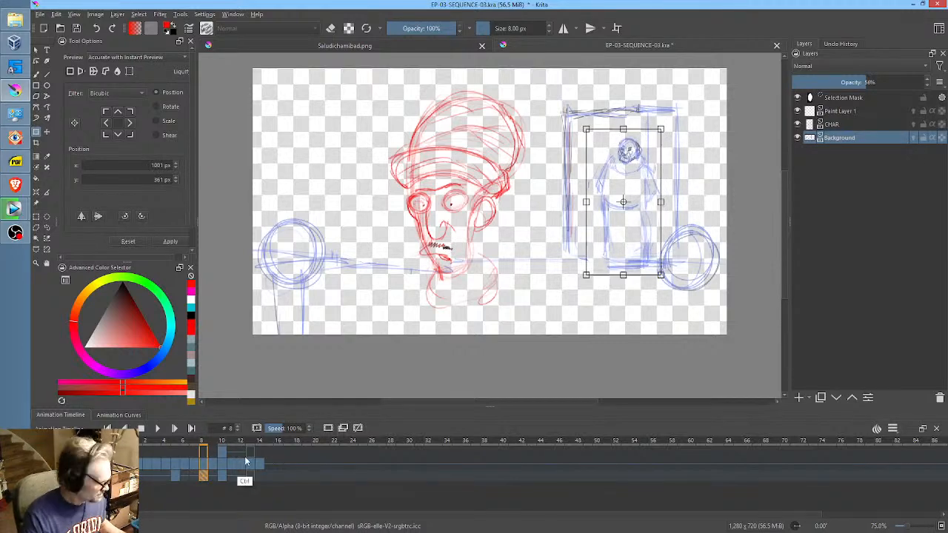
key("Return")
- Check the background drawings at keyframes 5, 8 and 10
left_click(228, 476)
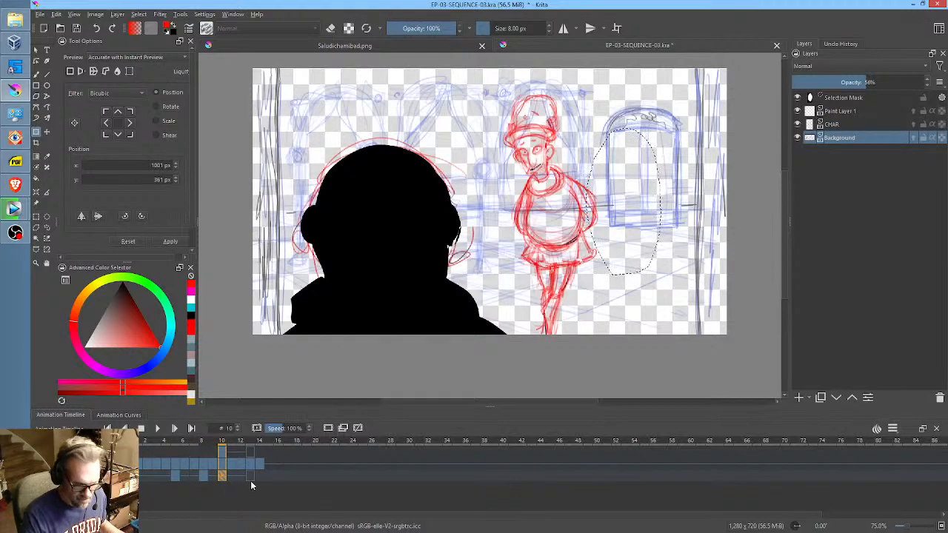
left_click(205, 477)
left_click(175, 474)
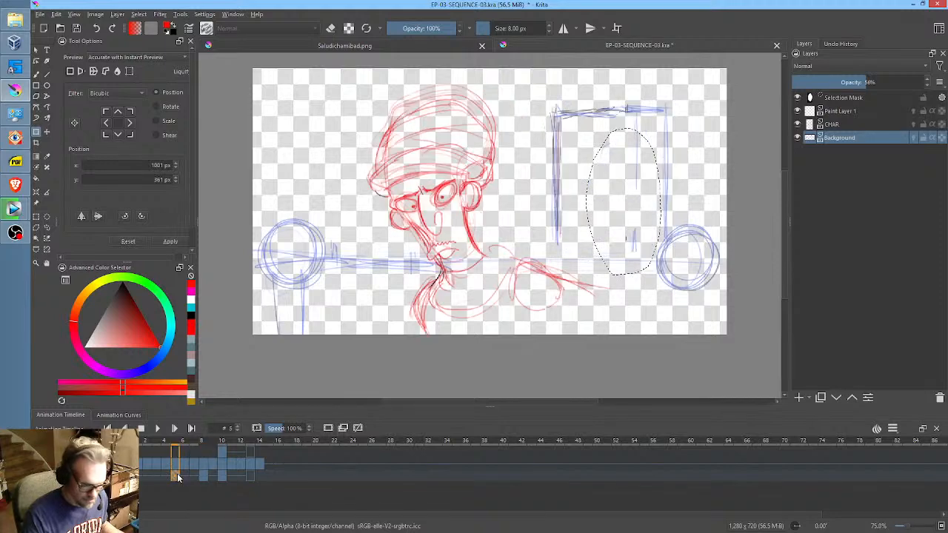
left_click(206, 476)
left_click(223, 476)
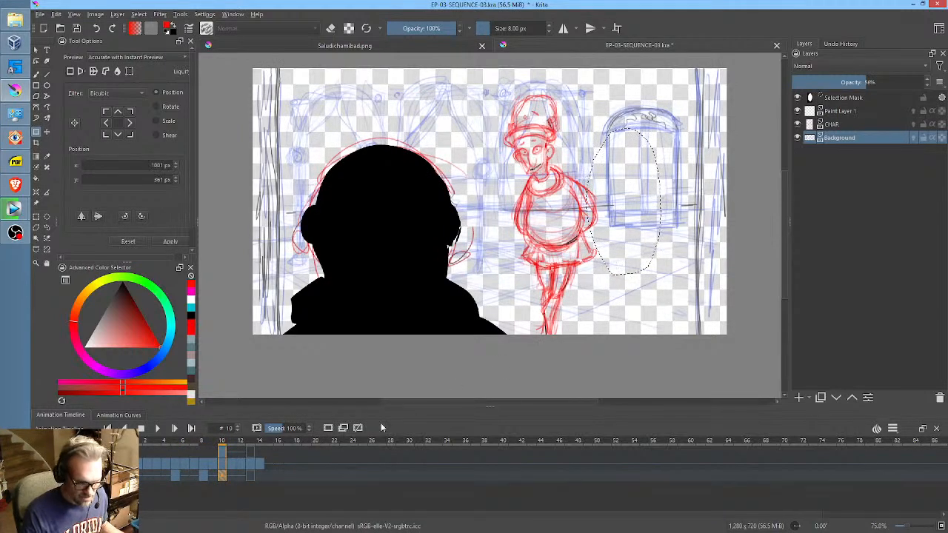
- Clear the selection, mirror frame 13's scowling head horizontally on the CHAR layer, move it to X 763, Y 399 px, and compare with frame 12
left_click(251, 466)
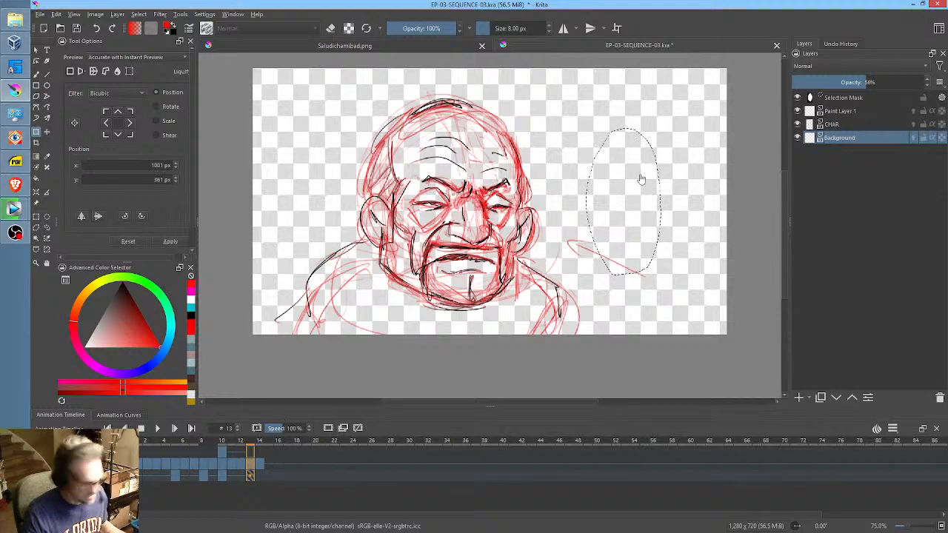
key("ctrl+shift+a")
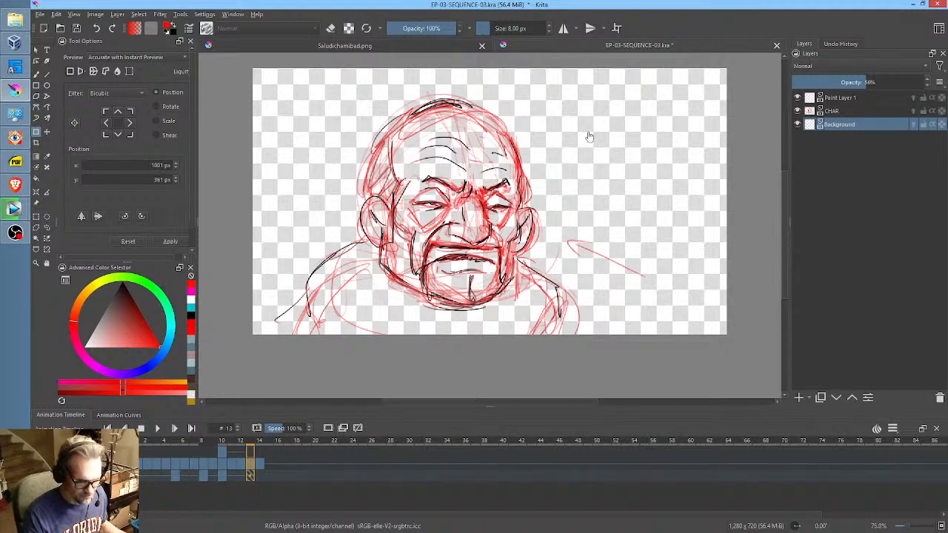
left_click(837, 111)
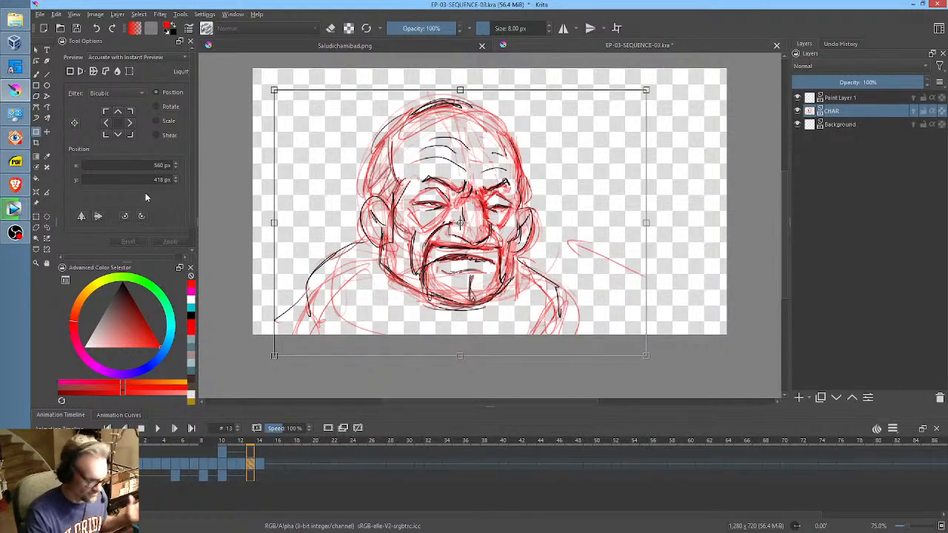
left_click_drag(520, 249, 608, 239)
left_click_drag(550, 254, 563, 257)
key("Left")
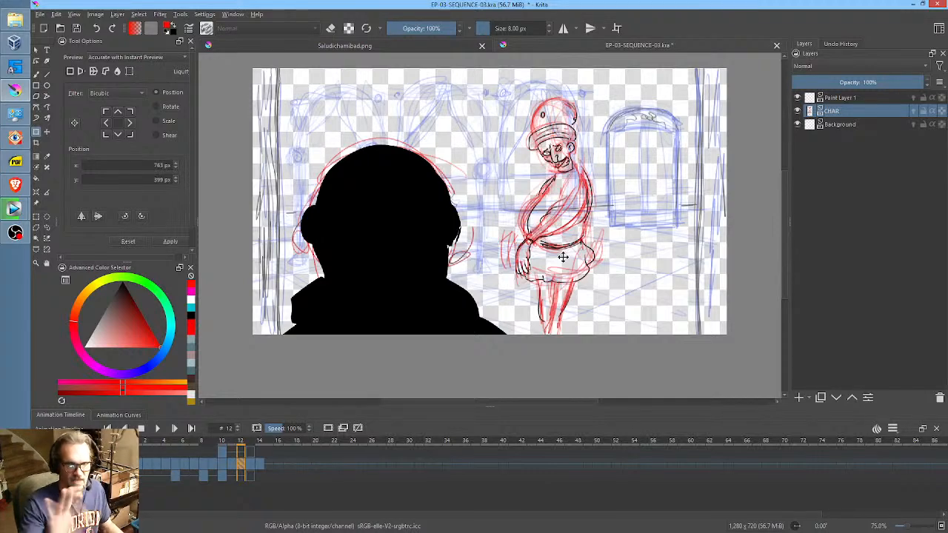
key("Right")
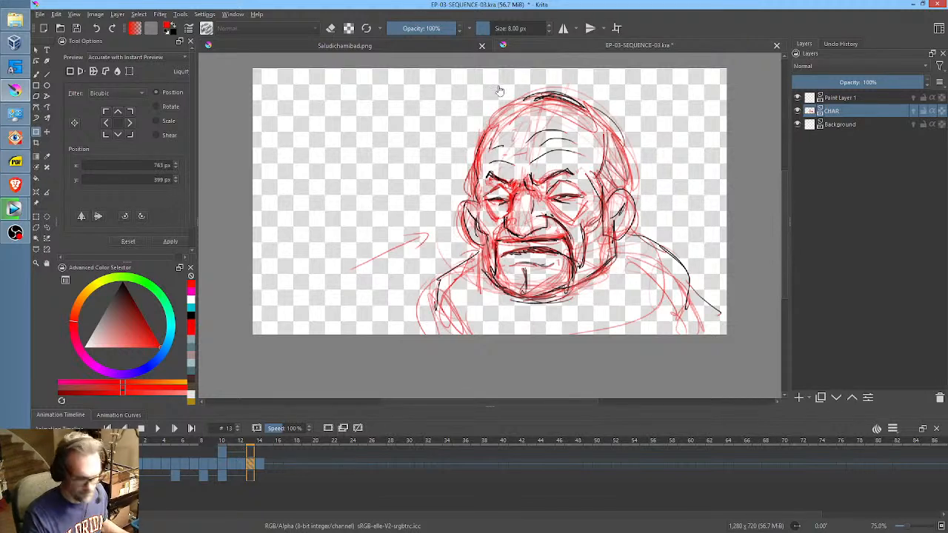
- Extend the black line on the scowling head's crown, then sketch both shoulders and the red folds across the chest
key("b")
mouse_move(515, 122)
left_mouse_down()
mouse_move(544, 103)
mouse_move(568, 108)
left_mouse_up()
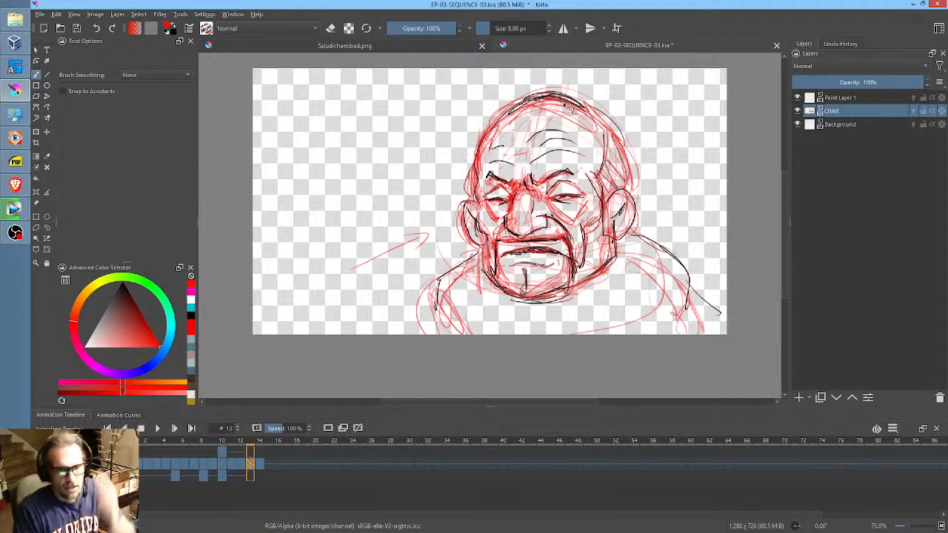
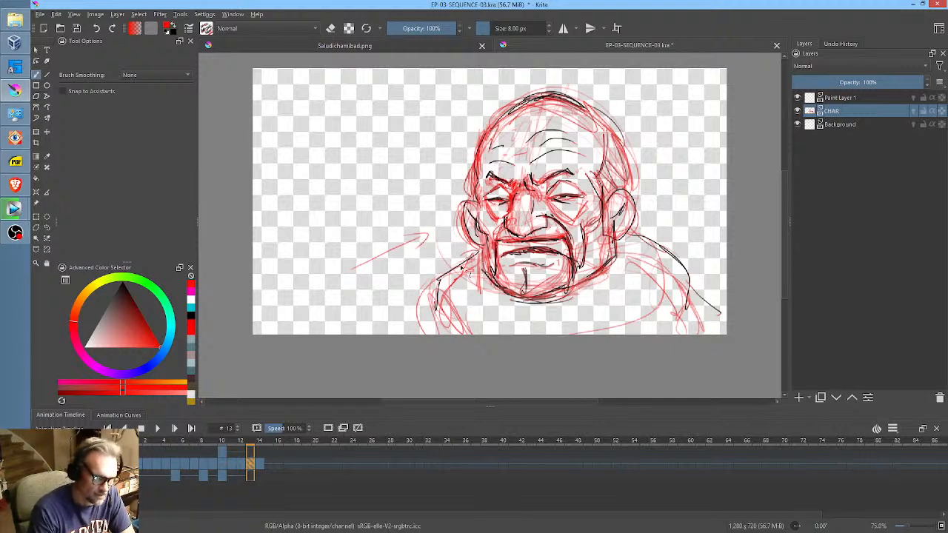
mouse_move(474, 255)
left_mouse_down()
mouse_move(460, 333)
mouse_move(452, 249)
mouse_move(446, 332)
mouse_move(449, 293)
mouse_move(429, 334)
left_mouse_up()
mouse_move(632, 234)
left_mouse_down()
mouse_move(693, 265)
mouse_move(696, 326)
left_mouse_up()
mouse_move(695, 291)
left_mouse_down()
mouse_move(669, 309)
mouse_move(677, 293)
mouse_move(613, 340)
left_mouse_up()
mouse_move(667, 296)
left_mouse_down()
mouse_move(570, 334)
mouse_move(584, 334)
mouse_move(506, 344)
left_mouse_up()
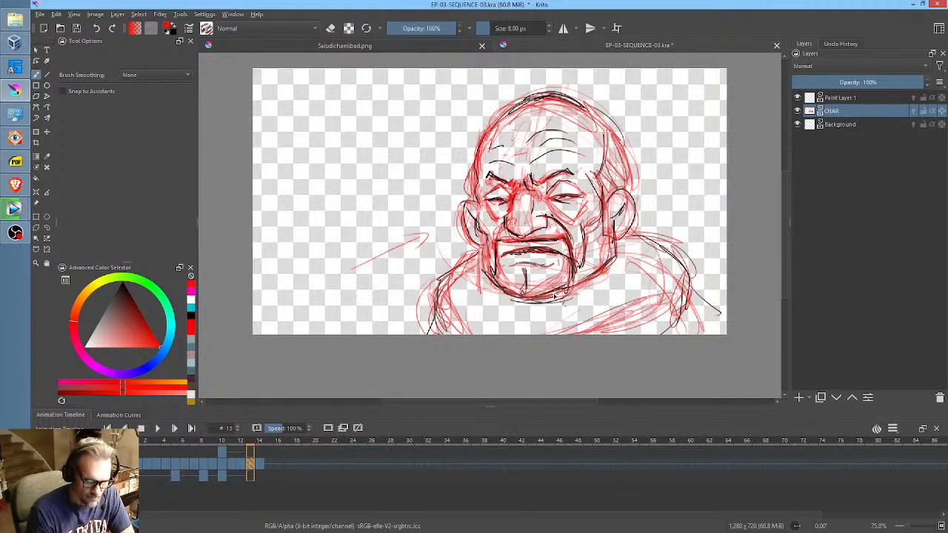
- Draw the collar line below the jaw, strengthen both shoulder outlines in black, and add arm lines running to the canvas edge
mouse_move(554, 297)
left_mouse_down()
mouse_move(627, 276)
mouse_move(575, 301)
mouse_move(636, 264)
left_mouse_up()
mouse_move(576, 284)
left_mouse_down()
mouse_move(639, 266)
mouse_move(649, 254)
left_mouse_up()
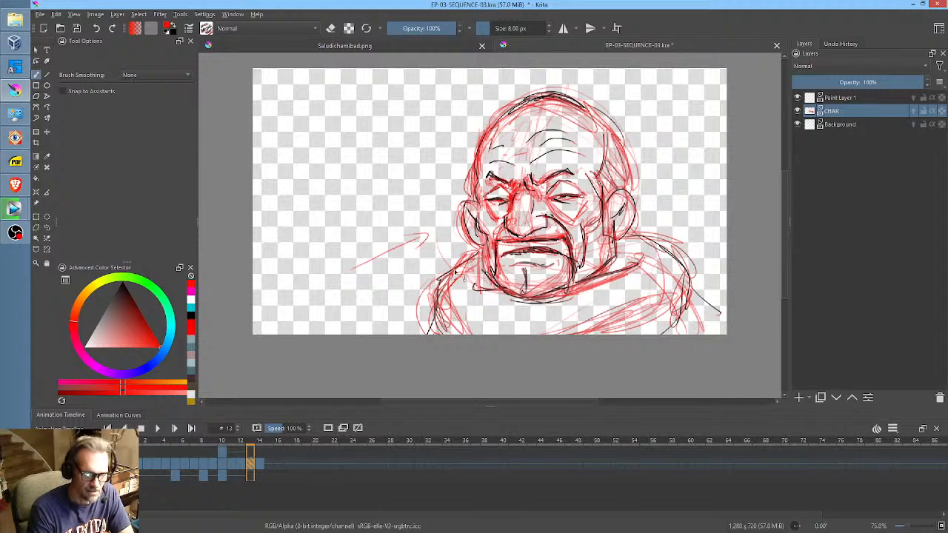
mouse_move(474, 255)
left_mouse_down()
mouse_move(440, 294)
mouse_move(435, 329)
left_mouse_up()
left_click_drag(449, 290, 435, 335)
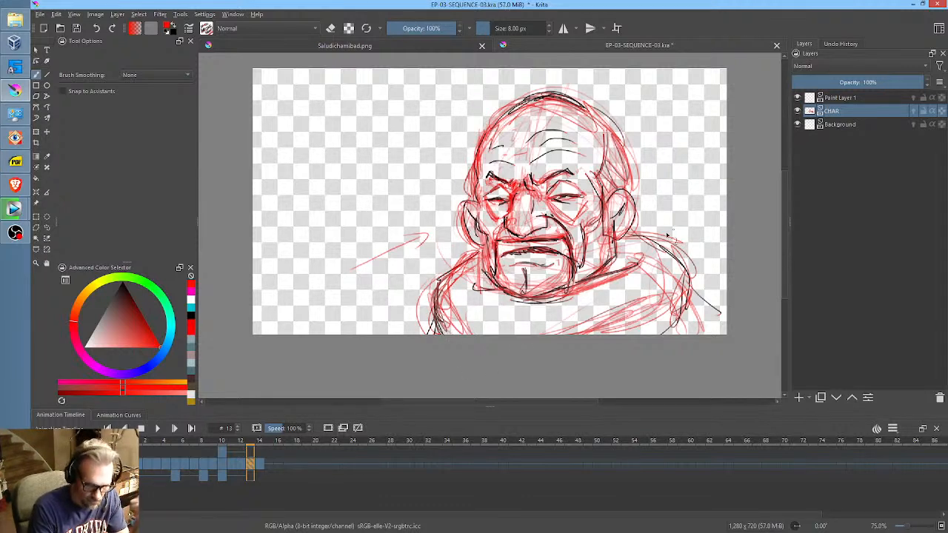
mouse_move(643, 237)
left_mouse_down()
mouse_move(688, 282)
mouse_move(667, 330)
left_mouse_up()
mouse_move(696, 291)
left_mouse_down()
mouse_move(672, 334)
mouse_move(695, 301)
mouse_move(724, 326)
left_mouse_up()
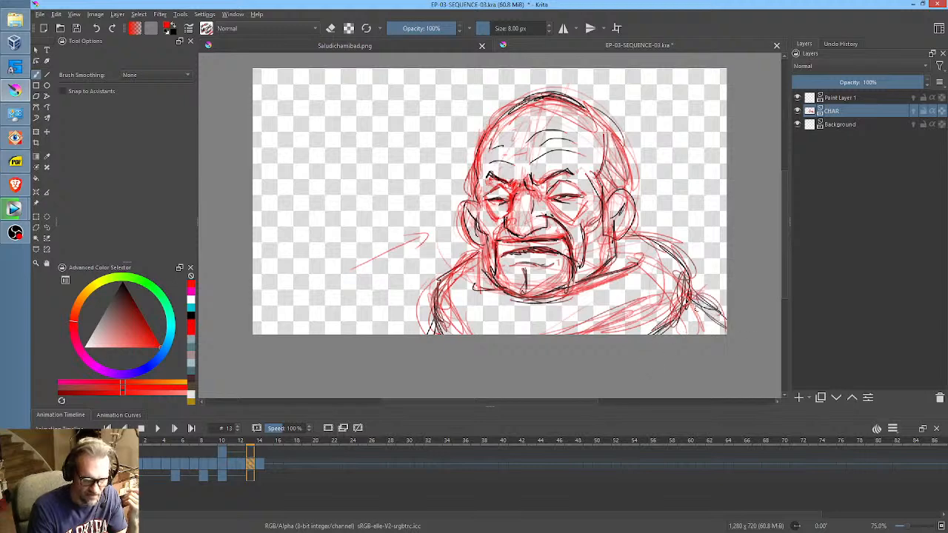
- On frame 15, outline one side of the angry figure's collar and draw its ear in black
left_click(267, 465)
scroll(590, 151, "up", 3)
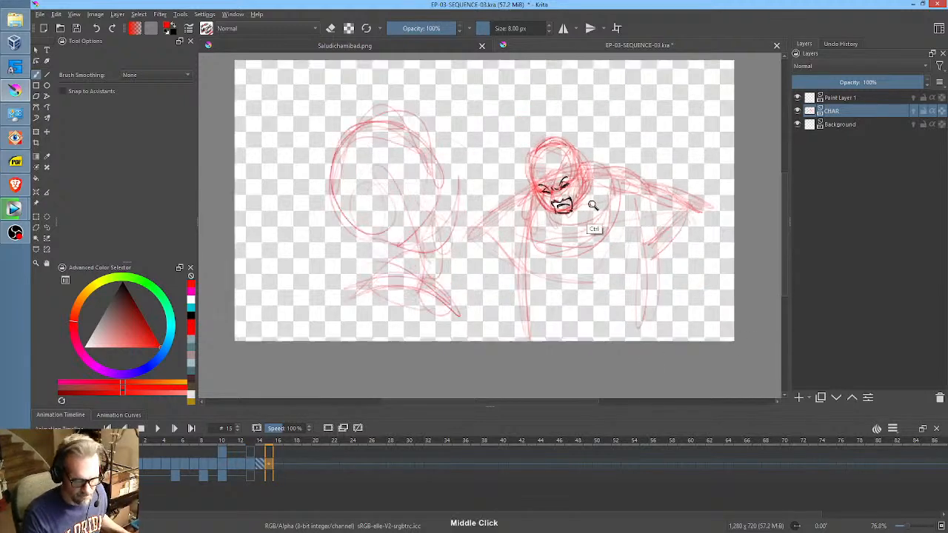
mouse_move(508, 169)
left_mouse_down()
mouse_move(500, 240)
mouse_move(603, 254)
mouse_move(621, 152)
mouse_move(600, 140)
mouse_move(568, 201)
mouse_move(575, 175)
mouse_move(583, 183)
left_mouse_up()
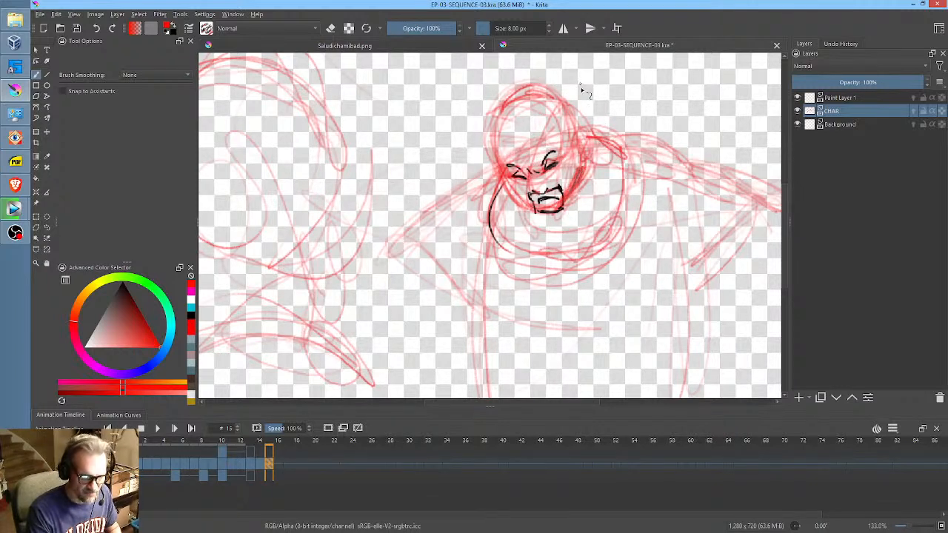
mouse_move(576, 151)
left_mouse_down()
mouse_move(585, 151)
mouse_move(583, 169)
left_mouse_up()
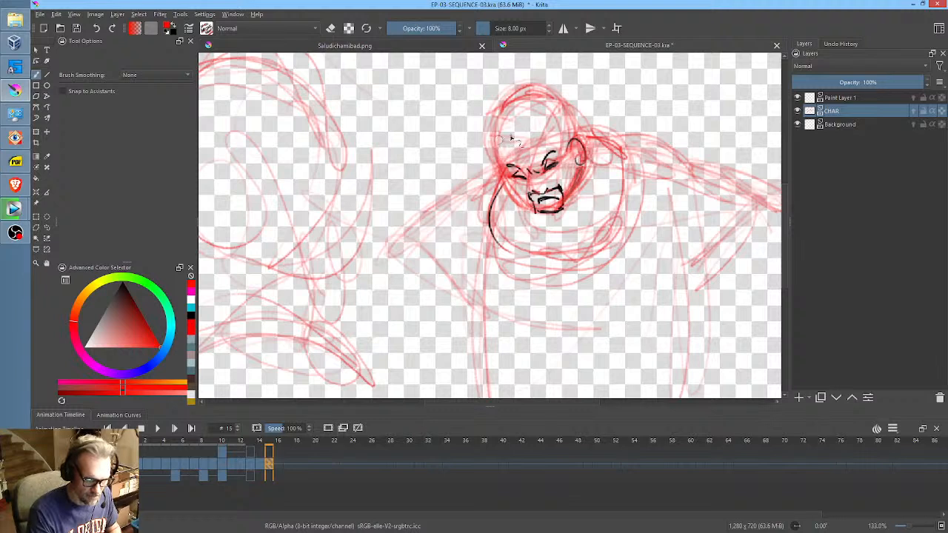
- Reinforce the angry figure's skull outline in red and add black forehead wrinkles and creases around the eyes and mouth
mouse_move(511, 138)
left_mouse_down()
mouse_move(513, 114)
mouse_move(500, 113)
mouse_move(511, 97)
mouse_move(554, 99)
mouse_move(568, 139)
mouse_move(583, 107)
left_mouse_up()
mouse_move(508, 156)
left_mouse_down()
mouse_move(552, 157)
mouse_move(535, 142)
left_mouse_up()
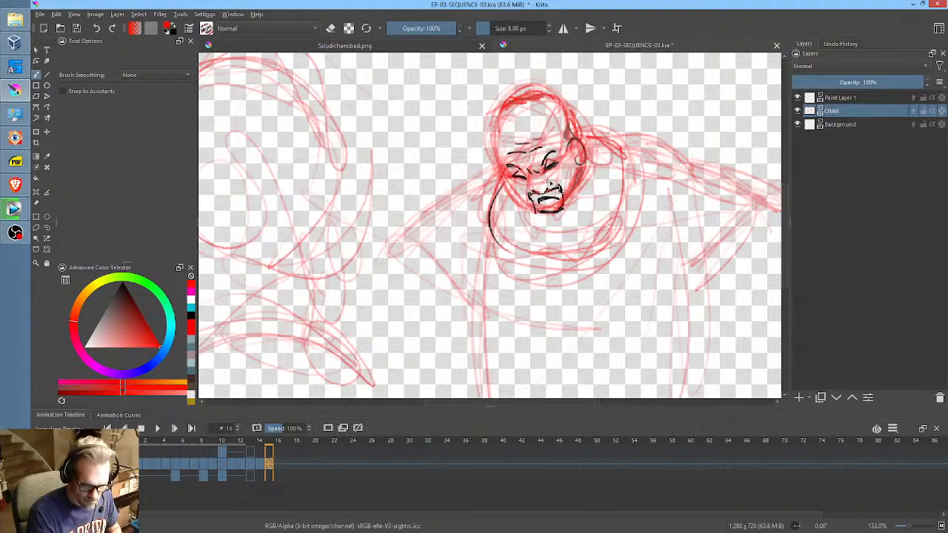
mouse_move(549, 184)
left_mouse_down()
mouse_move(575, 178)
mouse_move(576, 199)
mouse_move(544, 171)
mouse_move(569, 172)
mouse_move(532, 185)
mouse_move(539, 176)
left_mouse_up()
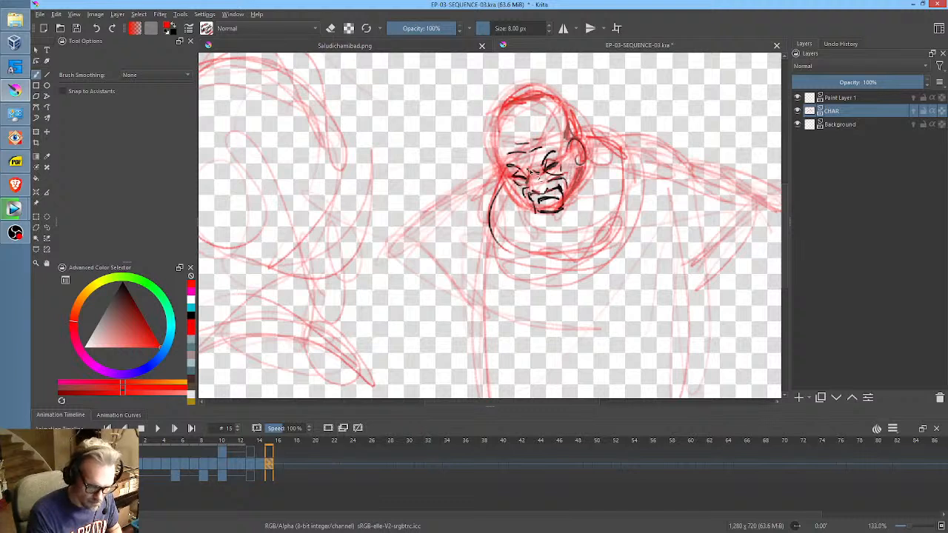
- Select the top of the angry figure's skull, transform it slightly lower on the head, and clear the selection
mouse_move(494, 151)
left_mouse_down()
mouse_move(522, 93)
mouse_move(489, 140)
mouse_move(572, 90)
mouse_move(627, 89)
mouse_move(630, 106)
mouse_move(572, 107)
left_mouse_up()
key("ctrl+t")
key("b")
key("ctrl+shift+a")
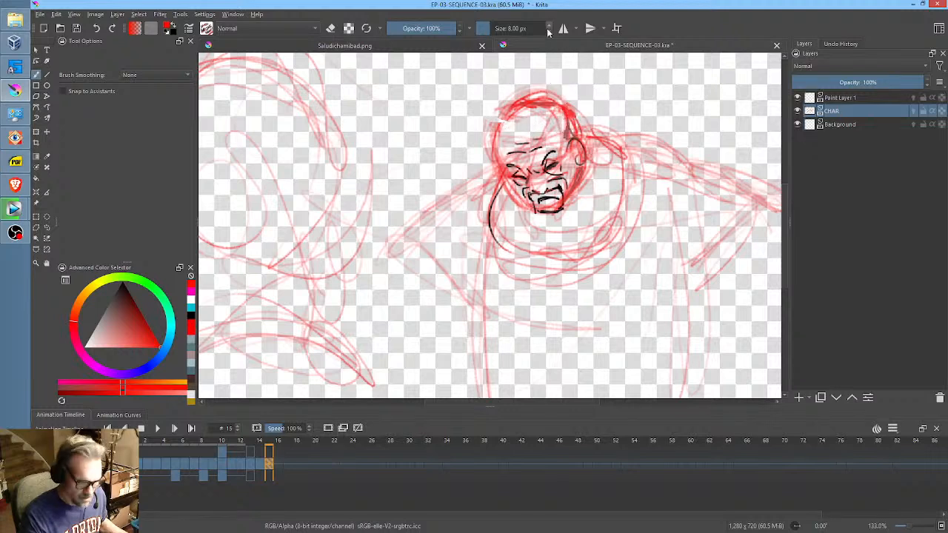
- Redraw the skull outline in red, and strengthen the brows, cheek, jaw, ear and crown in black
mouse_move(501, 127)
left_mouse_down()
mouse_move(572, 126)
mouse_move(570, 111)
mouse_move(585, 146)
mouse_move(574, 130)
mouse_move(572, 140)
left_mouse_up()
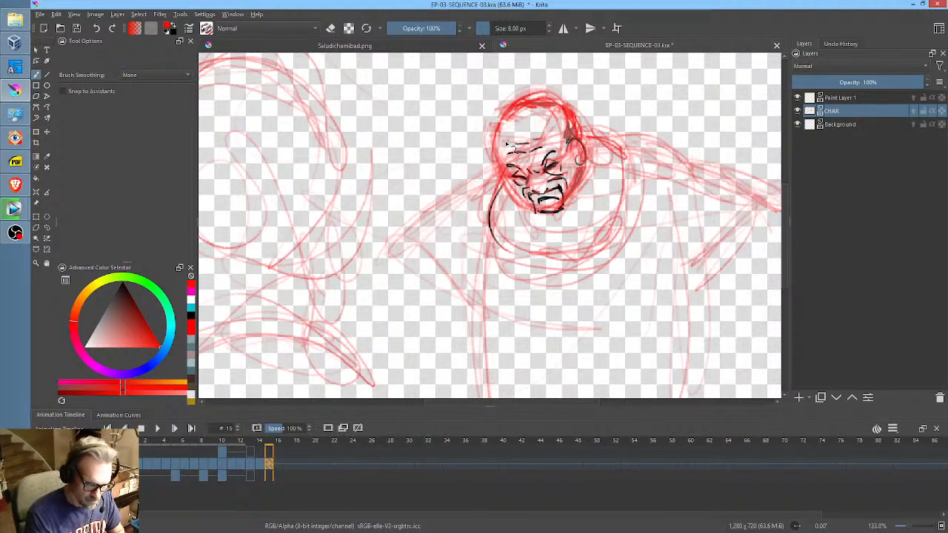
mouse_move(503, 122)
left_mouse_down()
mouse_move(517, 185)
mouse_move(533, 194)
mouse_move(528, 172)
mouse_move(557, 153)
left_mouse_up()
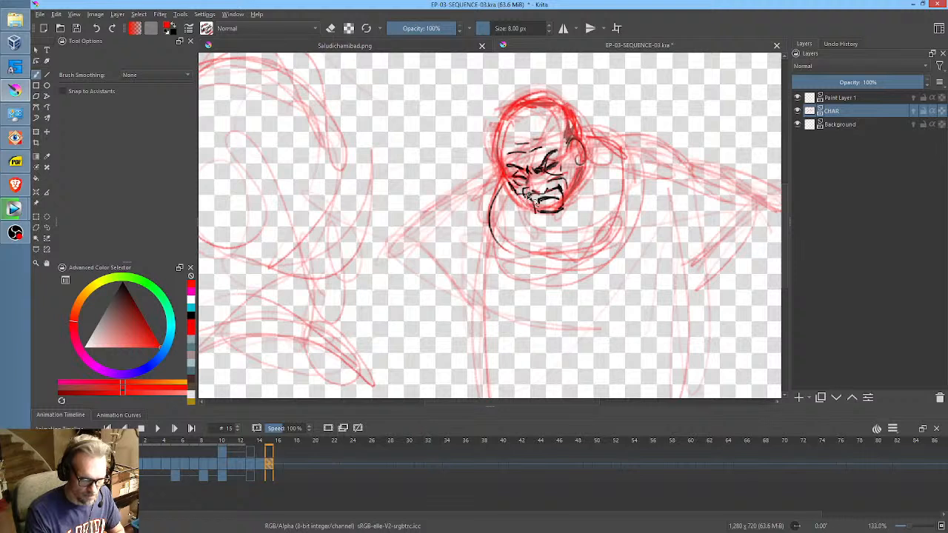
mouse_move(576, 174)
left_mouse_down()
mouse_move(579, 157)
mouse_move(578, 197)
mouse_move(592, 157)
mouse_move(583, 141)
mouse_move(586, 166)
left_mouse_up()
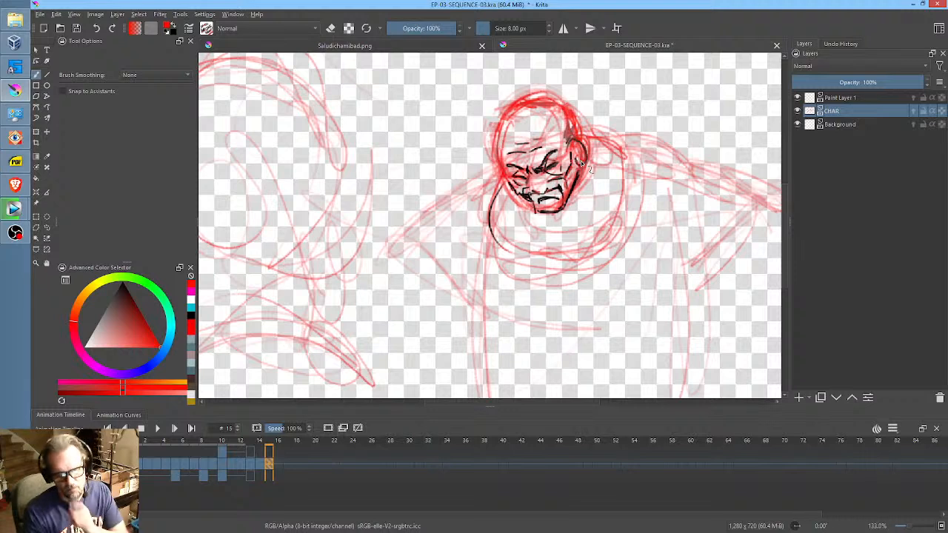
mouse_move(540, 116)
left_mouse_down()
mouse_move(509, 124)
mouse_move(542, 98)
mouse_move(574, 113)
left_mouse_up()
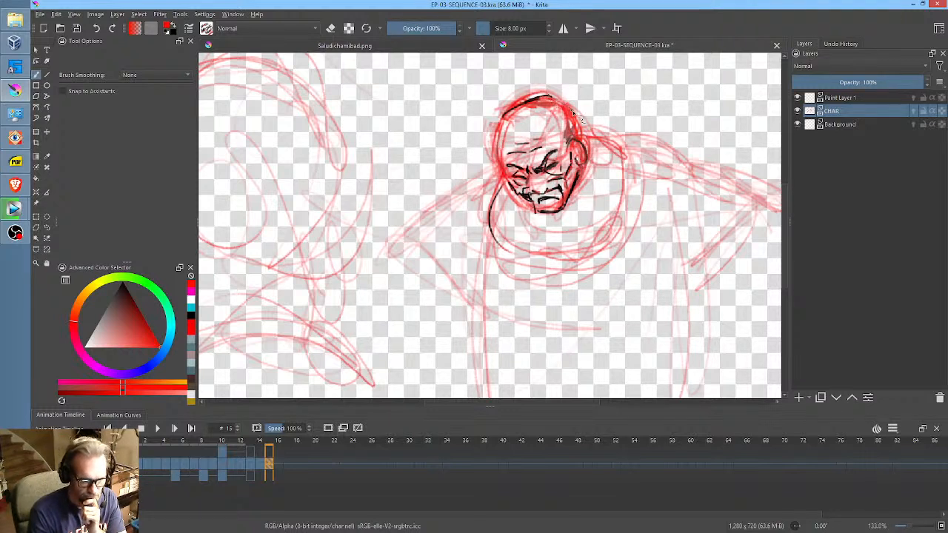
- Darken the side of the face, add black hair behind the ear, outline the back of the collar and shade its folds in red
mouse_move(503, 135)
left_mouse_down()
mouse_move(504, 171)
mouse_move(523, 194)
left_mouse_up()
mouse_move(568, 111)
left_mouse_down()
mouse_move(582, 142)
mouse_move(585, 126)
mouse_move(592, 144)
mouse_move(583, 109)
mouse_move(631, 176)
mouse_move(612, 218)
left_mouse_up()
left_click_drag(511, 251, 612, 235)
mouse_move(539, 256)
left_mouse_down()
mouse_move(607, 178)
mouse_move(594, 215)
mouse_move(597, 200)
mouse_move(563, 224)
mouse_move(592, 185)
left_mouse_up()
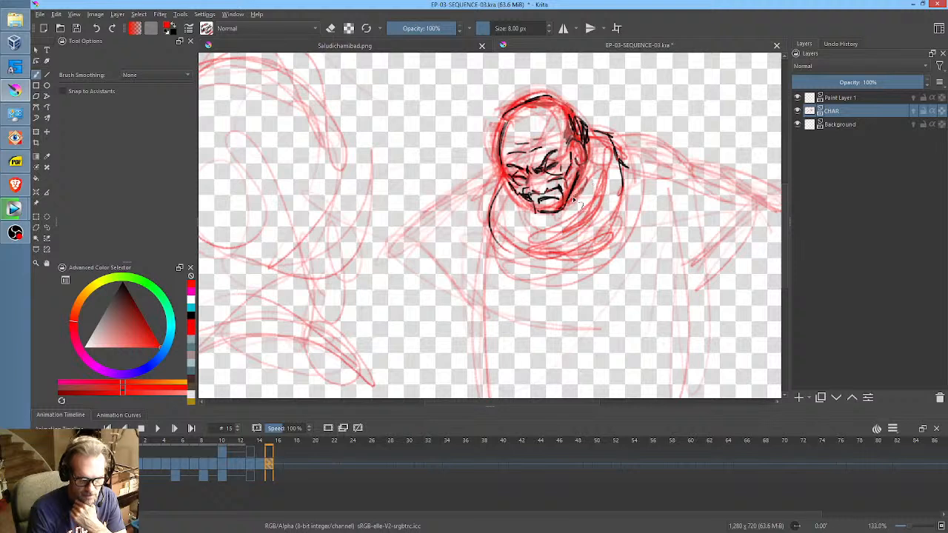
- Outline both sides of the angry figure's robe and strengthen the lower folds of the collar in black
mouse_move(469, 179)
left_mouse_down()
mouse_move(459, 218)
mouse_move(489, 184)
mouse_move(480, 356)
left_mouse_up()
left_click_drag(485, 222, 480, 381)
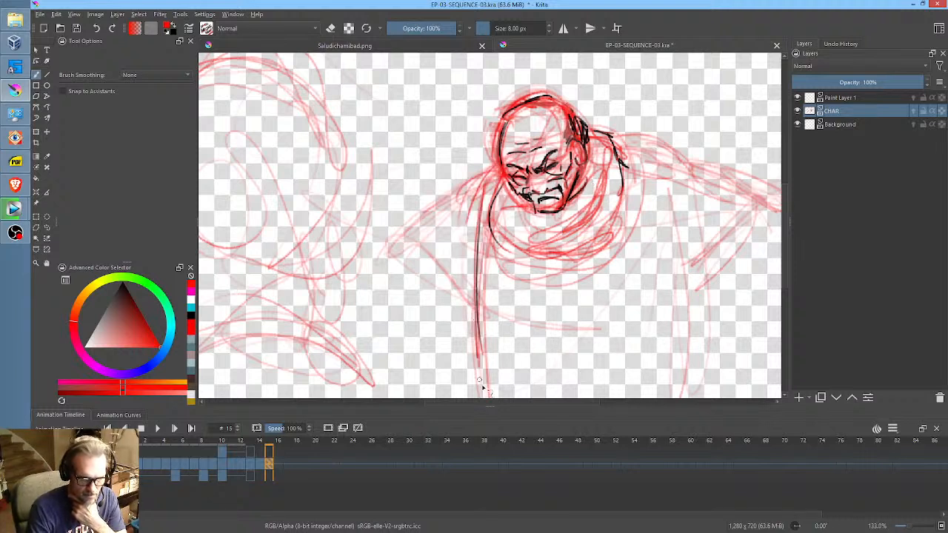
left_click_drag(631, 158, 637, 353)
mouse_move(662, 209)
left_mouse_down()
mouse_move(686, 148)
mouse_move(664, 148)
left_mouse_up()
mouse_move(512, 124)
left_mouse_down()
mouse_move(556, 202)
mouse_move(613, 178)
mouse_move(628, 112)
mouse_move(571, 194)
left_mouse_up()
mouse_move(611, 105)
left_mouse_down()
mouse_move(596, 156)
mouse_move(561, 168)
left_mouse_up()
left_click_drag(630, 82, 635, 251)
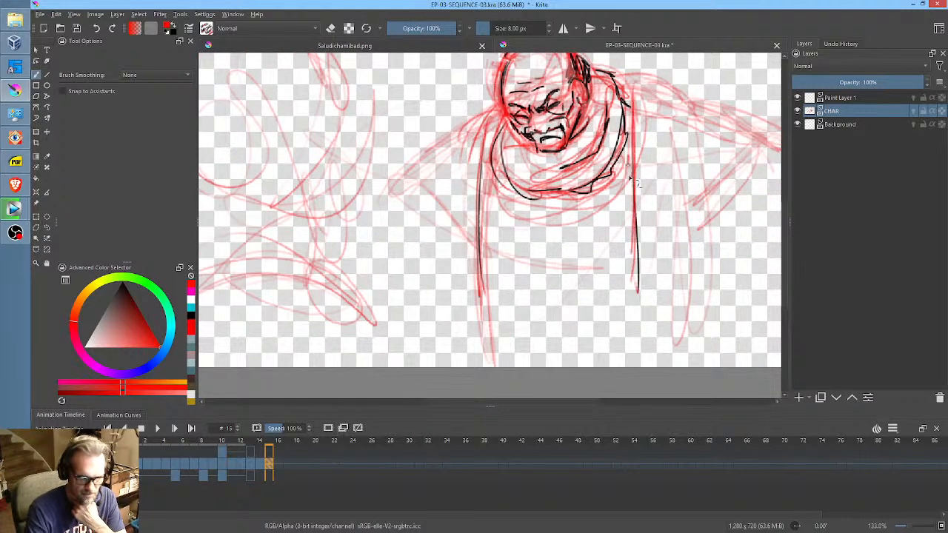
- Sketch long vertical folds down the robe's front in red, with a short black mark at the waist and a darker shoulder line
left_click_drag(629, 164, 637, 348)
left_click_drag(605, 152, 602, 332)
mouse_move(598, 182)
left_mouse_down()
mouse_move(591, 361)
mouse_move(609, 342)
left_mouse_up()
left_click_drag(520, 181, 525, 363)
left_click_drag(511, 180, 514, 366)
mouse_move(533, 285)
left_mouse_down()
mouse_move(528, 339)
mouse_move(612, 313)
left_mouse_up()
mouse_move(553, 320)
left_mouse_down()
mouse_move(613, 314)
mouse_move(530, 318)
left_mouse_up()
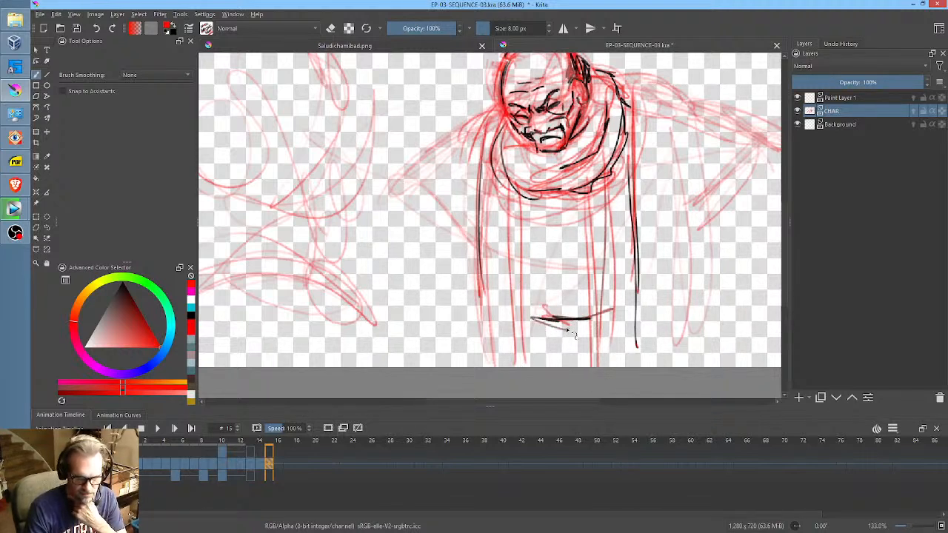
mouse_move(657, 118)
left_mouse_down()
mouse_move(677, 111)
mouse_move(637, 90)
mouse_move(674, 107)
left_mouse_up()
left_click_drag(652, 85, 680, 108)
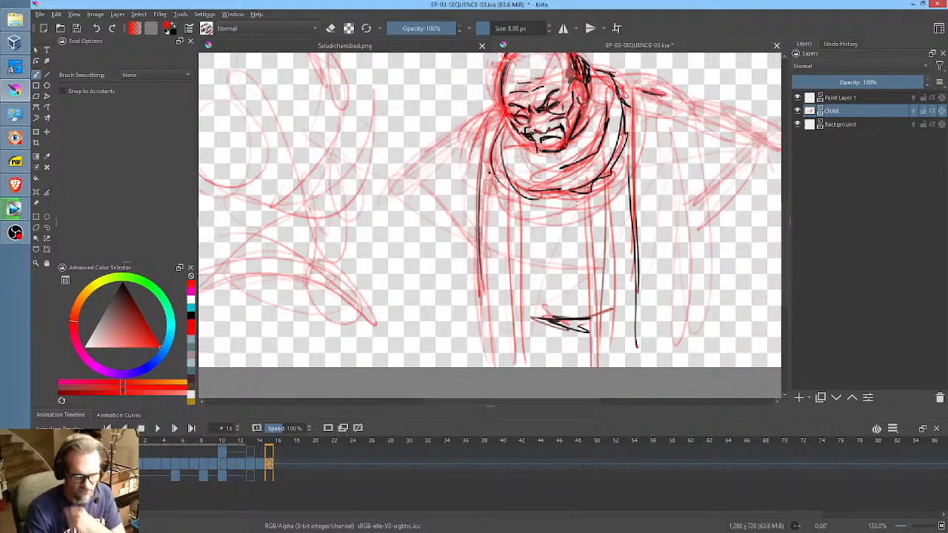
- Erase the angry figure's outstretched arms on both sides by drawing around them with the eraser
middle_click(685, 148)
scroll(641, 205, "down", 2)
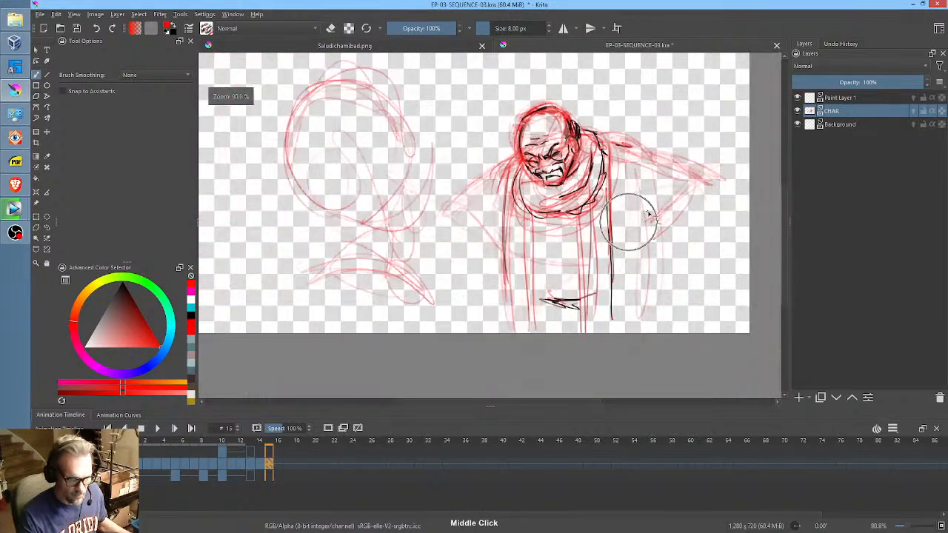
key("e")
key("p")
mouse_move(667, 116)
left_mouse_down()
mouse_move(616, 188)
mouse_move(714, 144)
left_mouse_up()
left_click_drag(479, 147, 494, 145)
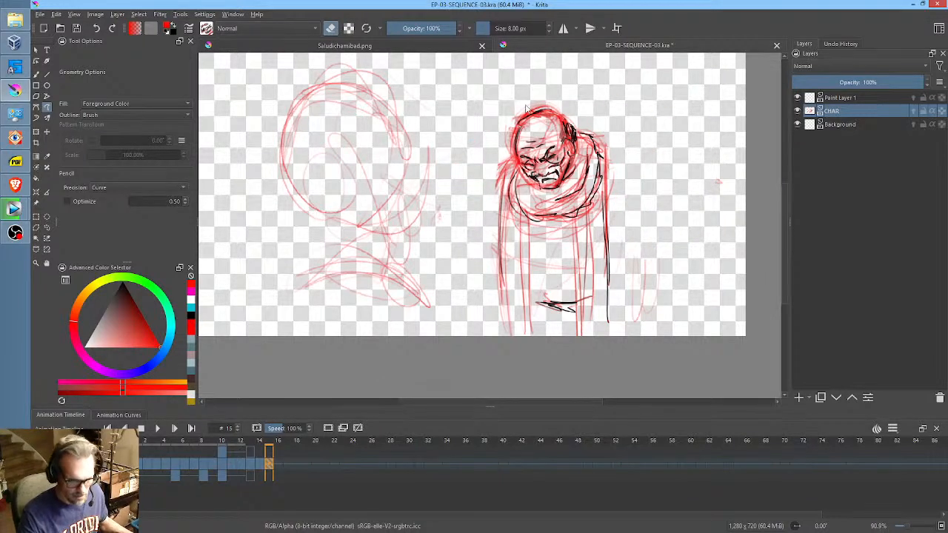
- Redraw the shoulder and hanging arm on the hair side of the angry figure in red
key("e")
key("b")
mouse_move(601, 143)
left_mouse_down()
mouse_move(651, 171)
mouse_move(676, 261)
left_mouse_up()
left_click_drag(665, 208, 669, 255)
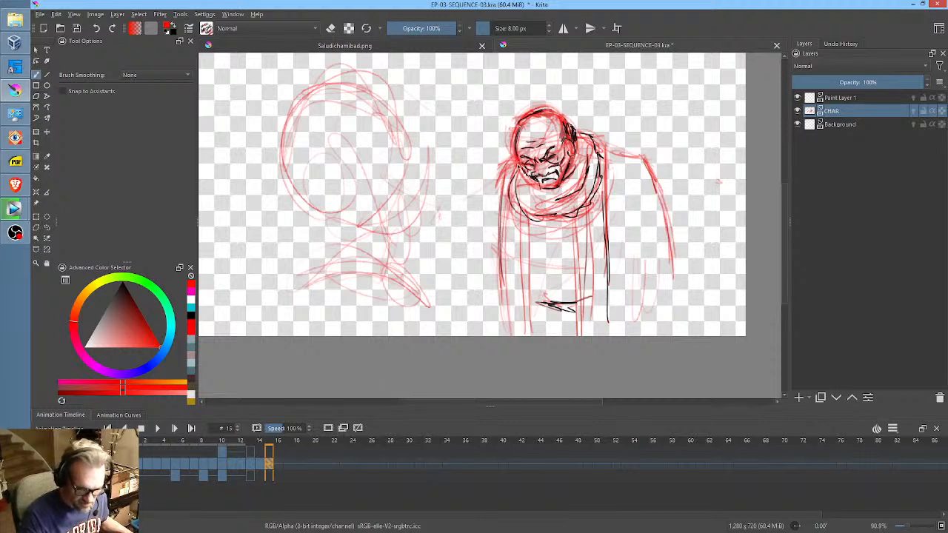
- Sketch the opposite shoulder and hanging sleeve of the angry figure in red, with fold lines along the arm
mouse_move(518, 168)
left_mouse_down()
mouse_move(477, 188)
mouse_move(471, 238)
left_mouse_up()
left_click_drag(479, 197, 465, 244)
mouse_move(507, 176)
left_mouse_down()
mouse_move(473, 248)
mouse_move(477, 217)
mouse_move(464, 318)
left_mouse_up()
left_click_drag(474, 238, 475, 332)
left_click_drag(493, 227, 491, 277)
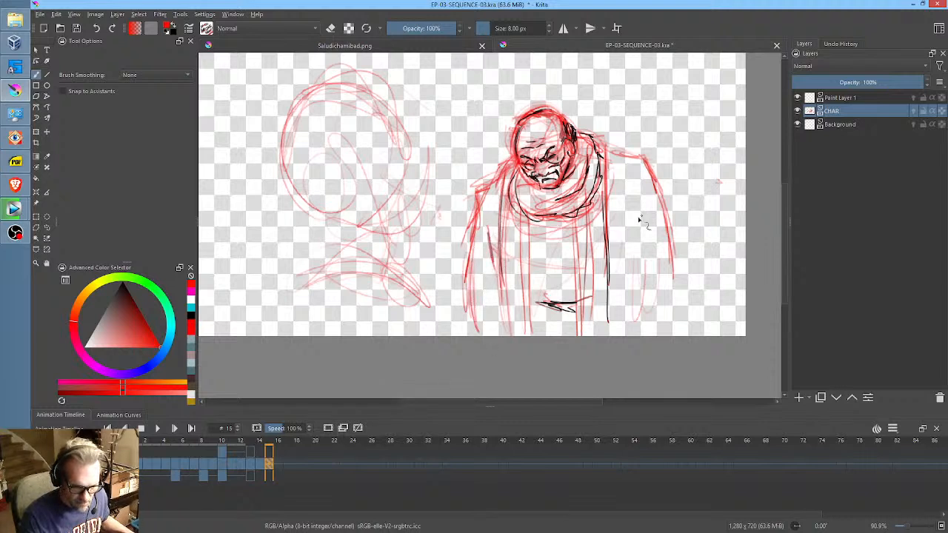
left_click_drag(480, 194, 477, 326)
left_click_drag(472, 222, 478, 329)
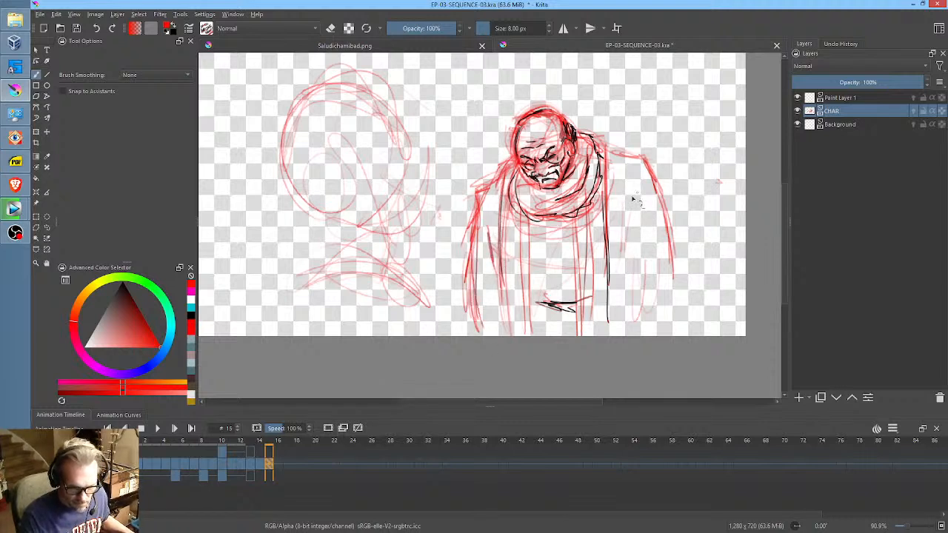
- Add inner sleeve folds beneath the shoulder on the hair side and rough in the hand and robe edge beside it
left_click_drag(625, 196, 628, 258)
left_click_drag(649, 158, 659, 269)
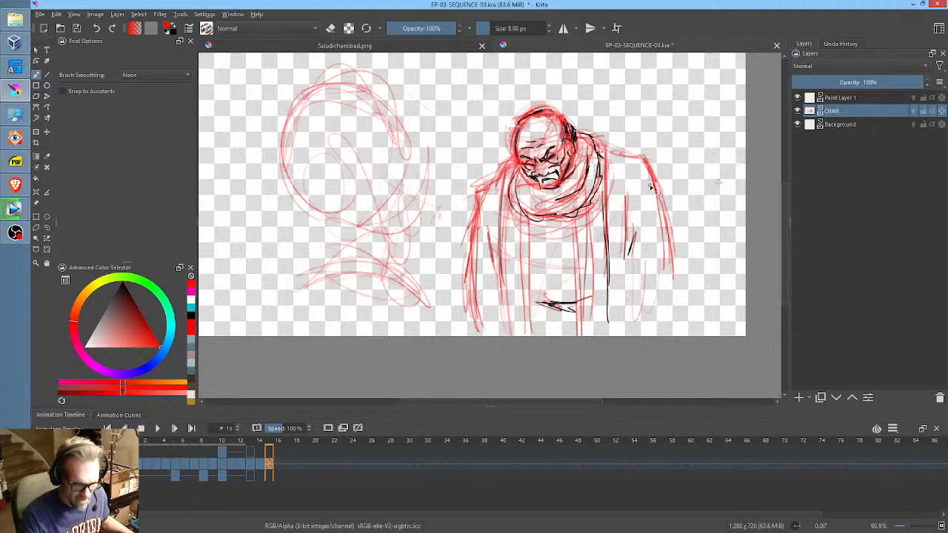
left_click_drag(654, 194, 662, 311)
left_click_drag(626, 268, 639, 334)
left_click_drag(629, 226, 637, 311)
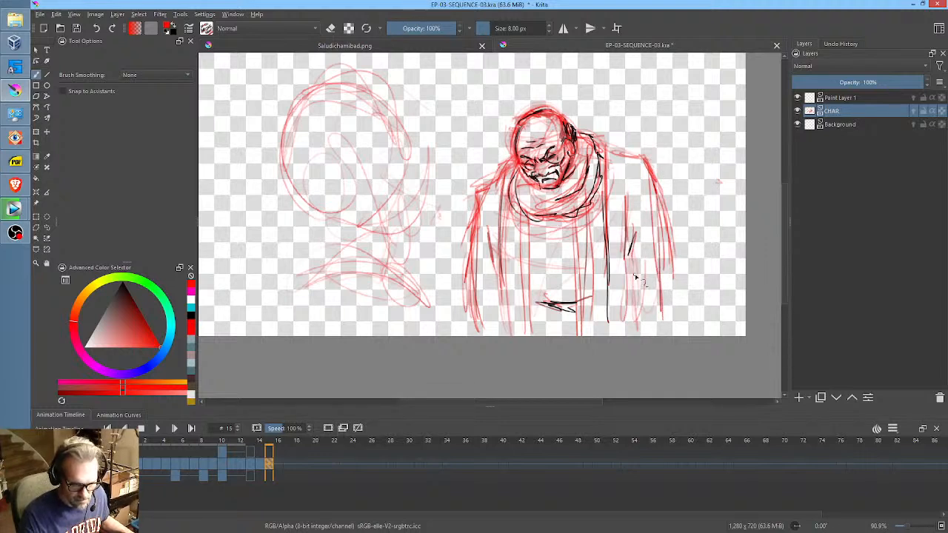
left_click_drag(609, 267, 635, 330)
left_click_drag(599, 177, 603, 335)
mouse_move(641, 261)
left_mouse_down()
mouse_move(601, 323)
mouse_move(615, 335)
left_mouse_up()
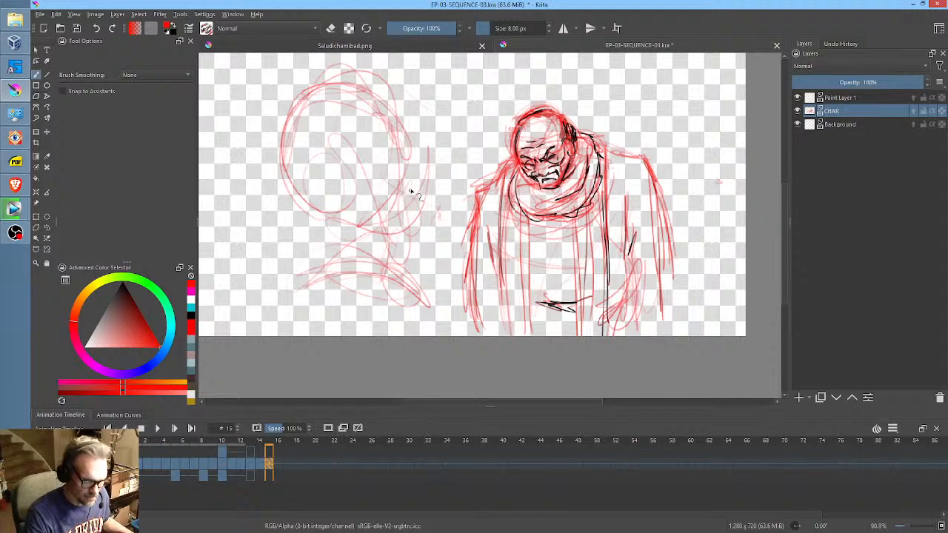
- Redraw the foreground figure from behind in black, with a round head, inner spiral, neck, collar and sloping shoulders
mouse_move(411, 191)
left_mouse_down()
mouse_move(427, 213)
mouse_move(404, 217)
mouse_move(412, 132)
mouse_move(332, 220)
mouse_move(408, 118)
mouse_move(312, 215)
mouse_move(404, 118)
mouse_move(272, 111)
mouse_move(282, 185)
mouse_move(370, 152)
left_mouse_up()
left_click_drag(337, 107, 341, 156)
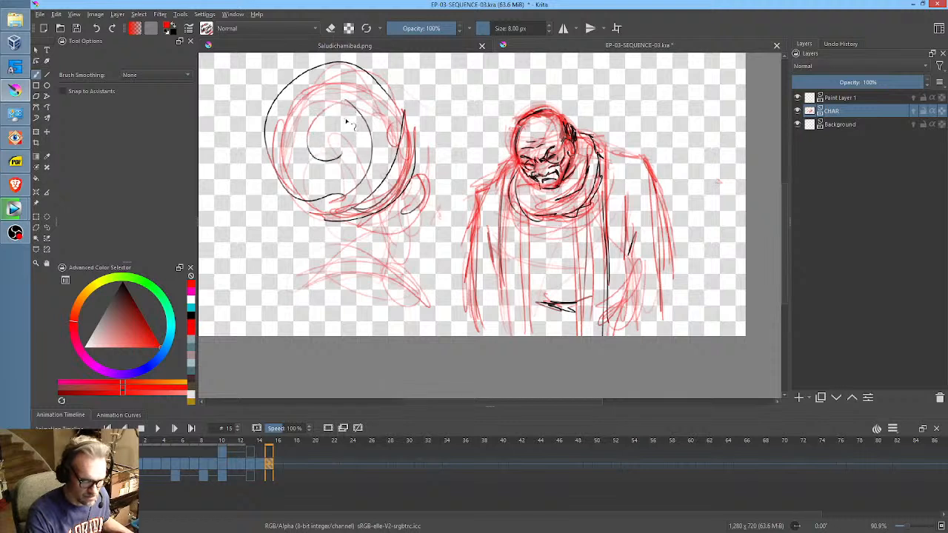
left_click_drag(409, 205, 406, 276)
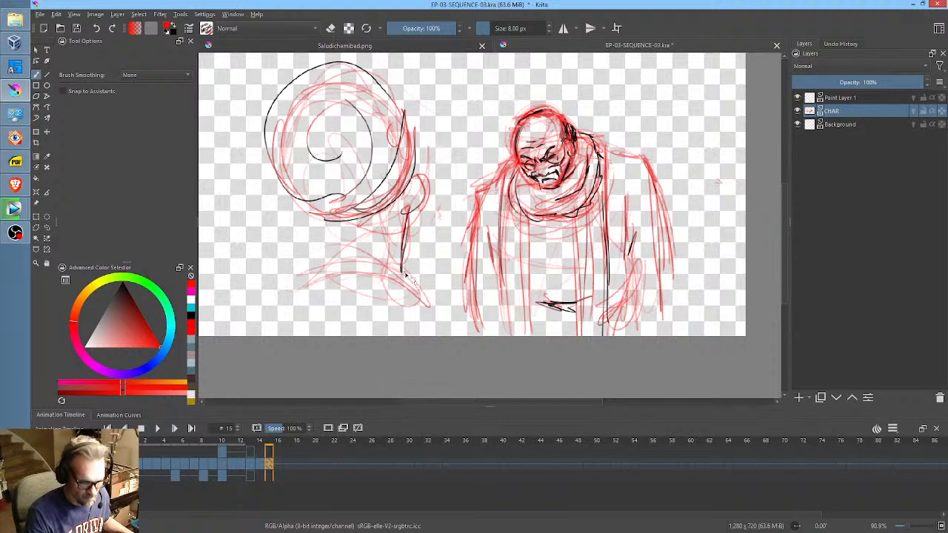
mouse_move(325, 212)
left_mouse_down()
mouse_move(345, 232)
mouse_move(347, 253)
mouse_move(393, 261)
mouse_move(427, 324)
mouse_move(425, 314)
mouse_move(452, 337)
left_mouse_up()
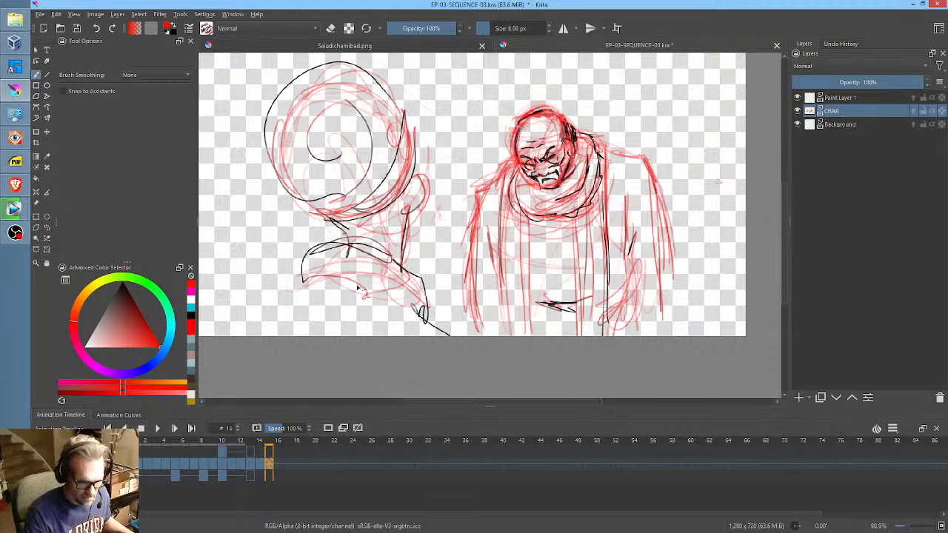
left_click_drag(305, 277, 265, 338)
mouse_move(551, 221)
left_mouse_down()
mouse_move(547, 252)
mouse_move(531, 253)
left_mouse_up()
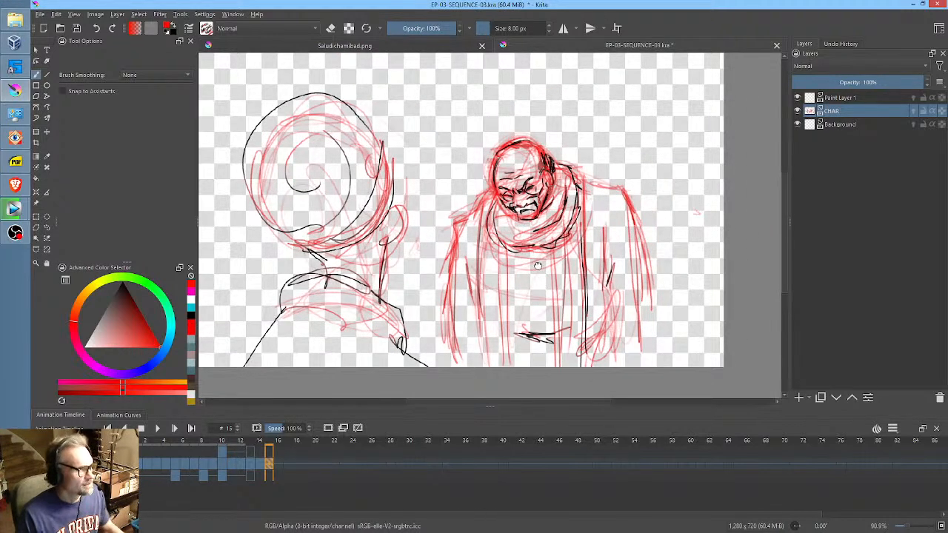
- Move the two-figure drawing's keyframe from frame 15 to frame 14 and check it against frames 12 and 13
key("Left")
key("Left")
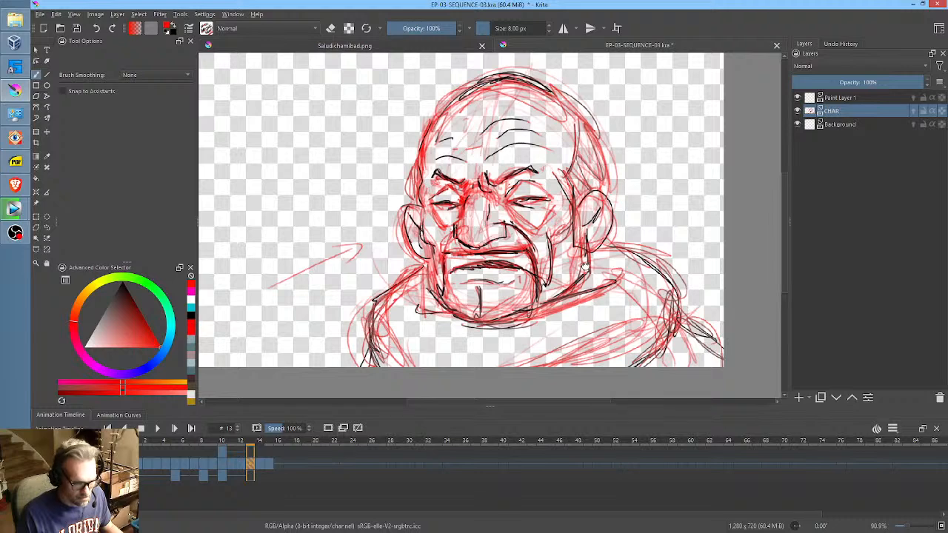
key("Right")
key("Right")
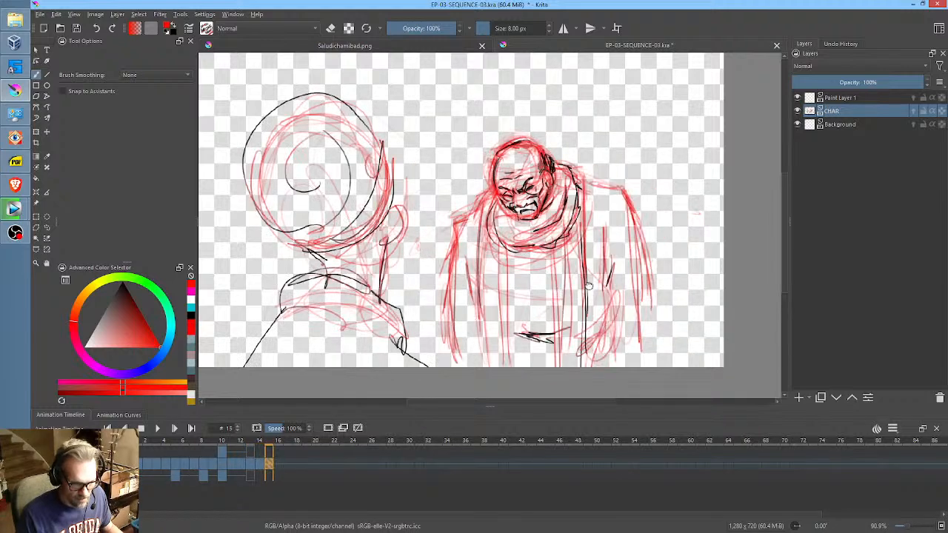
key("Left")
key("Right")
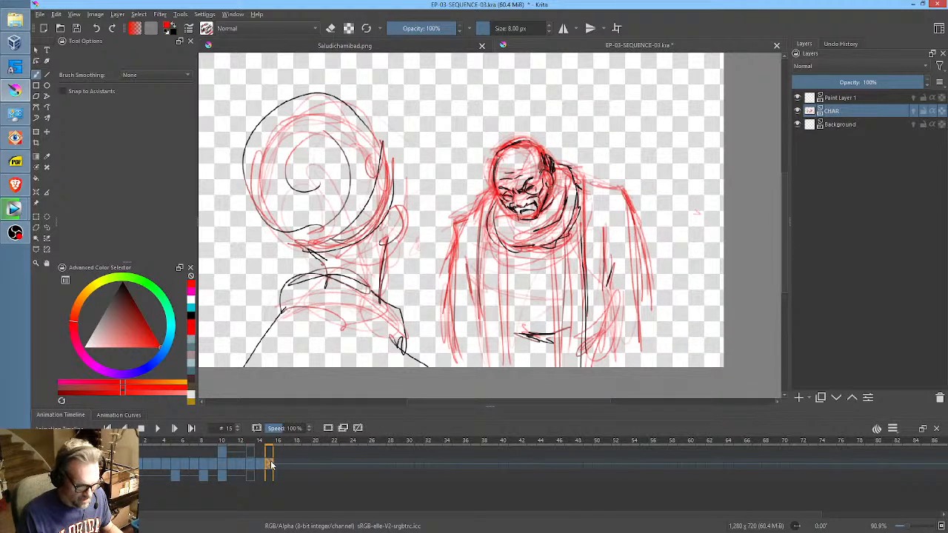
left_click_drag(271, 461, 252, 465)
key("Left")
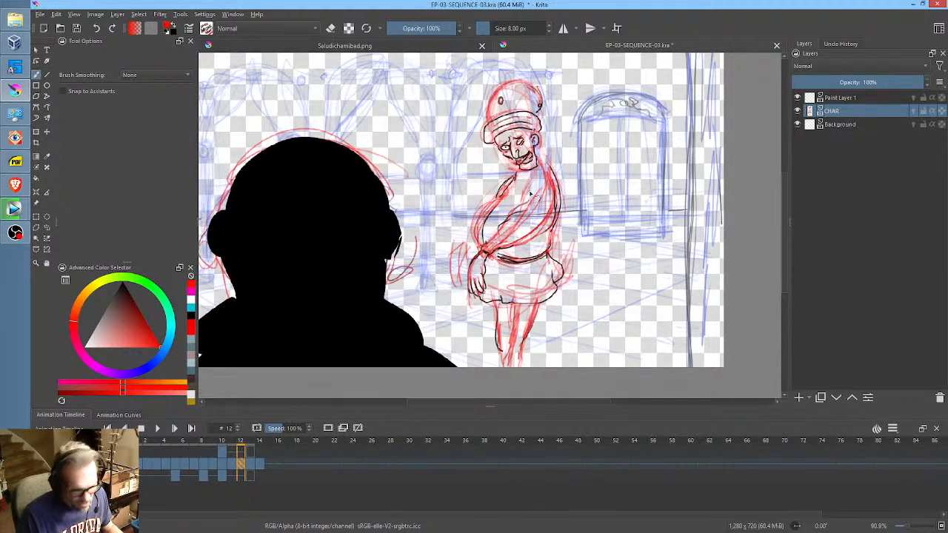
key("Right")
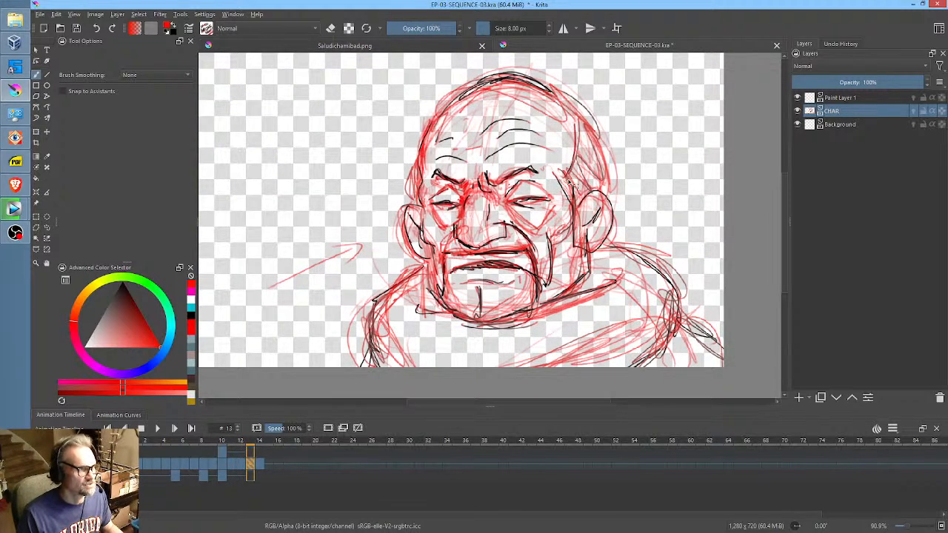
key("Right")
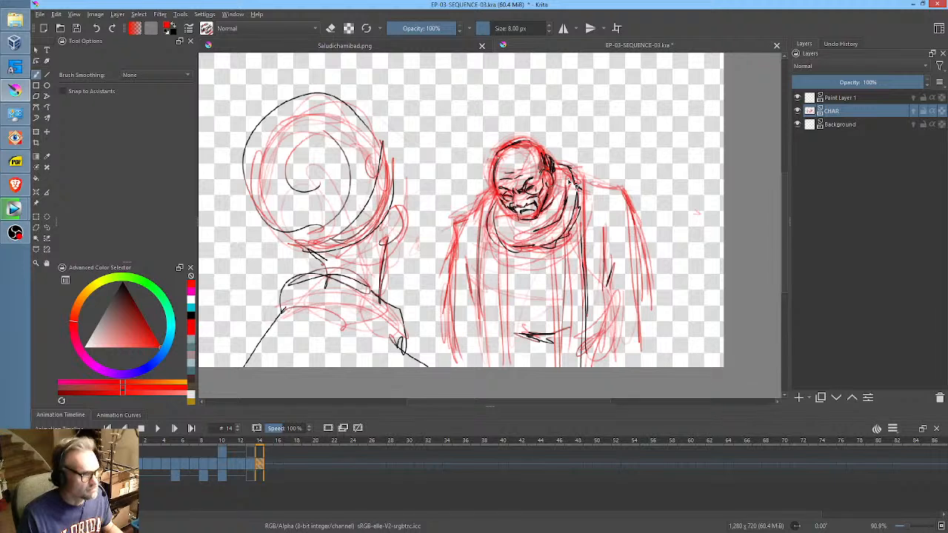
- Add a blank keyframe at frame 15 on the CHAR layer and rough in a red head arc
left_click(271, 466)
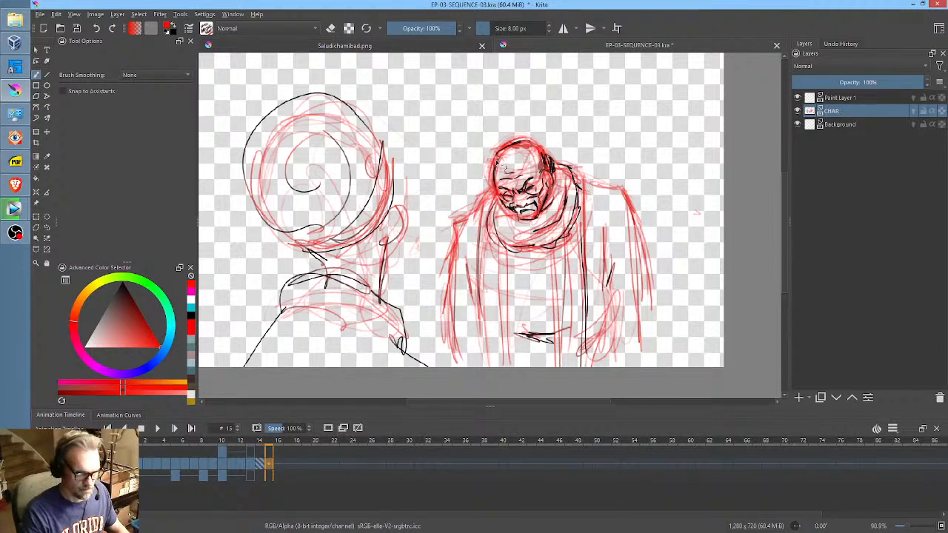
key("Delete")
mouse_move(315, 157)
left_mouse_down()
mouse_move(391, 91)
mouse_move(394, 99)
mouse_move(354, 97)
left_mouse_up()
- Flip through frames 12 to 15 to compare the new frame with the preceding drawings
key("Left")
key("Left")
key("Left")
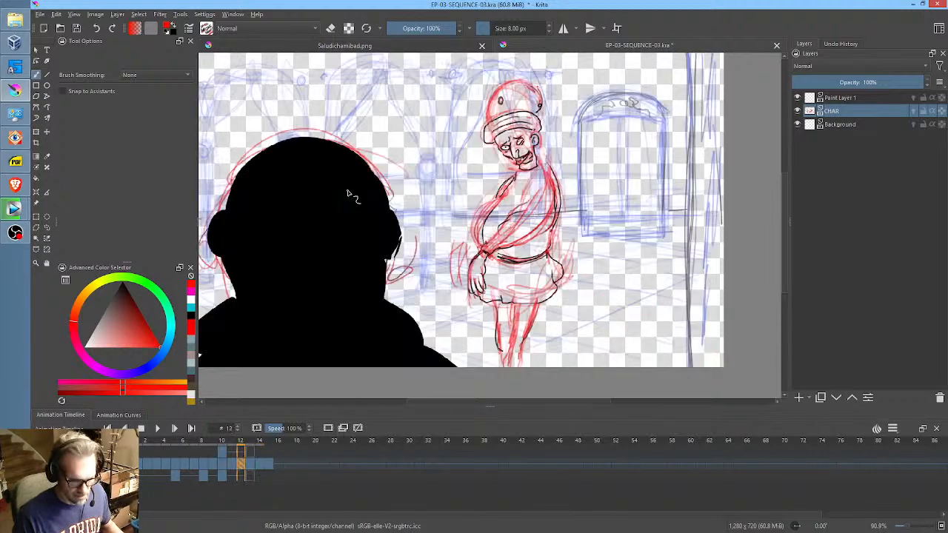
key("Right")
key("Right")
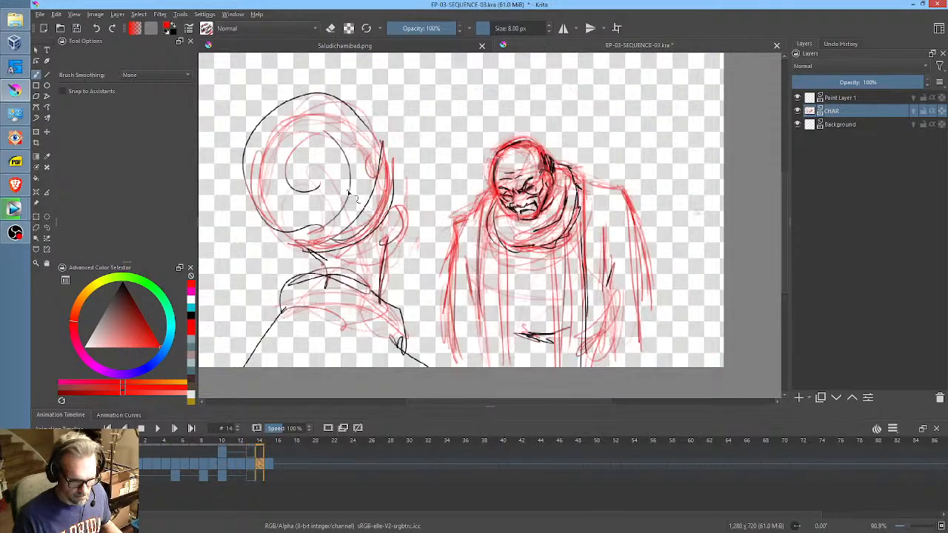
key("Right")
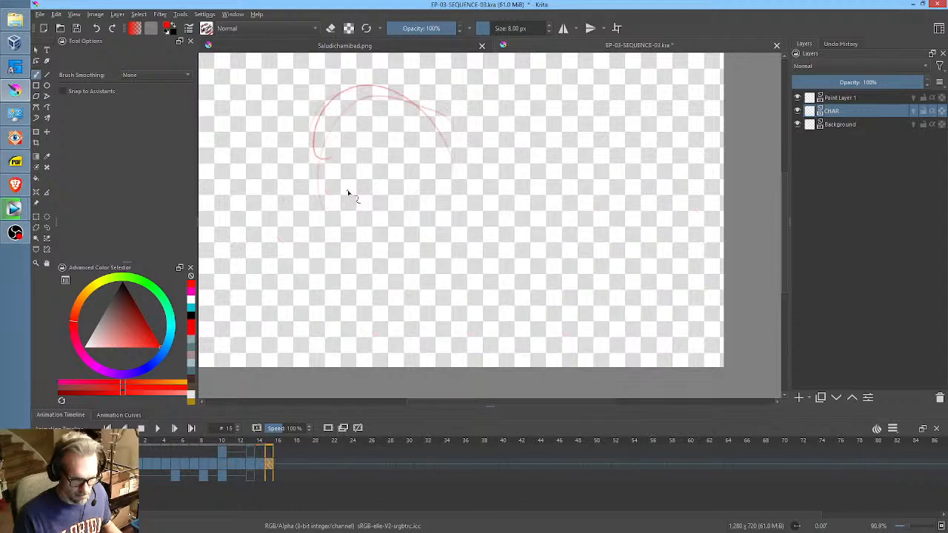
key("Left")
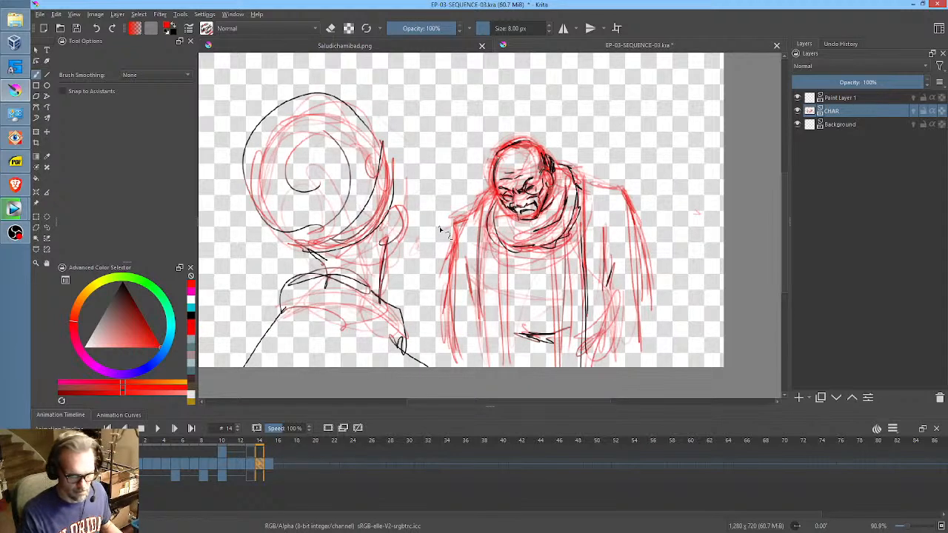
key("Right")
key("Left")
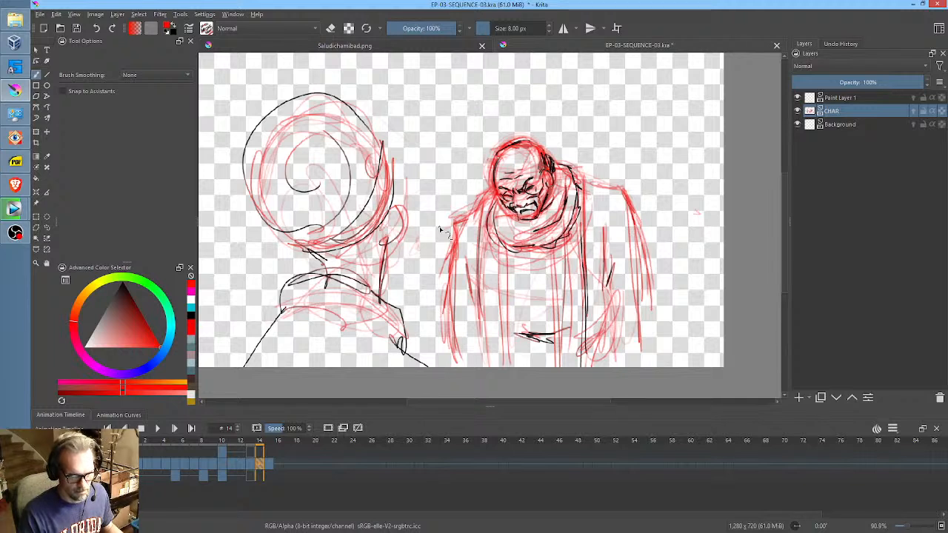
key("Right")
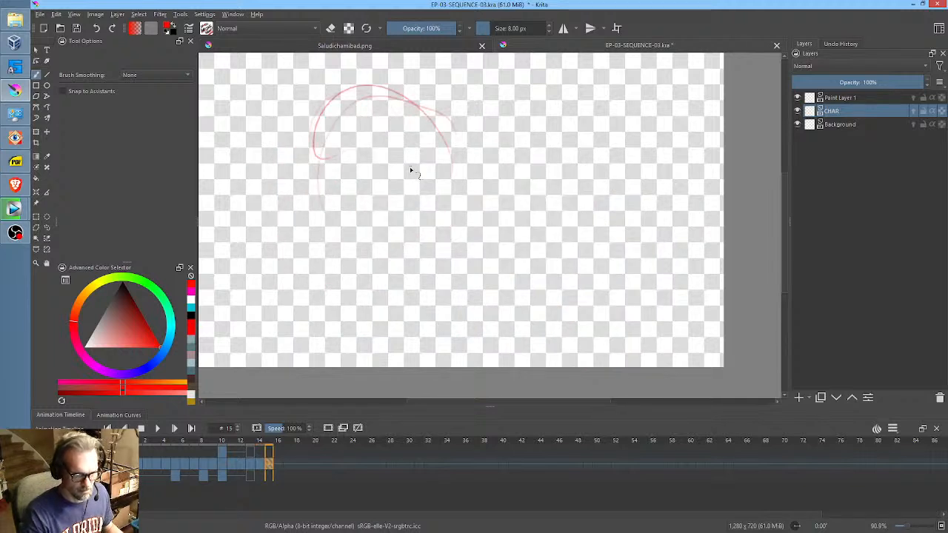
- Erase the rough red arc from frame 15
middle_click(491, 178)
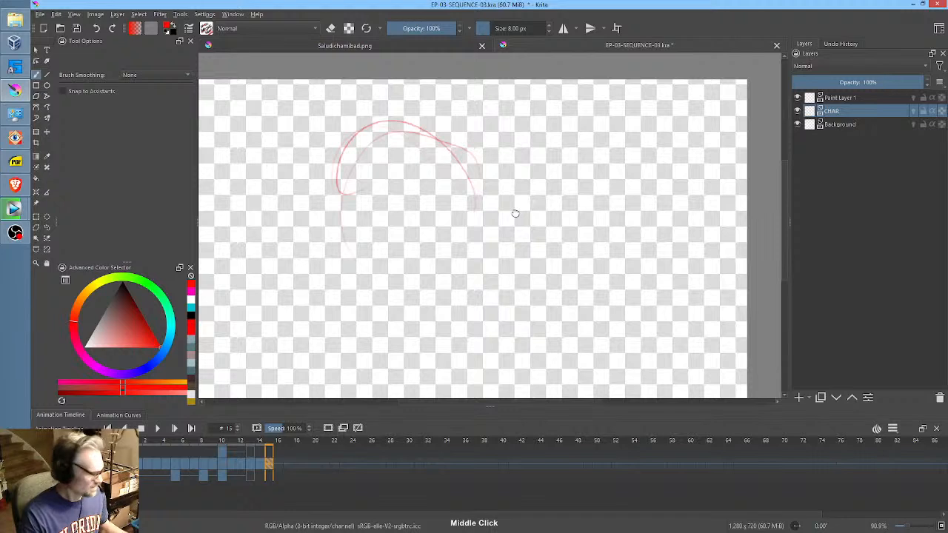
left_click_drag(313, 207, 497, 148)
key("ctrl+z")
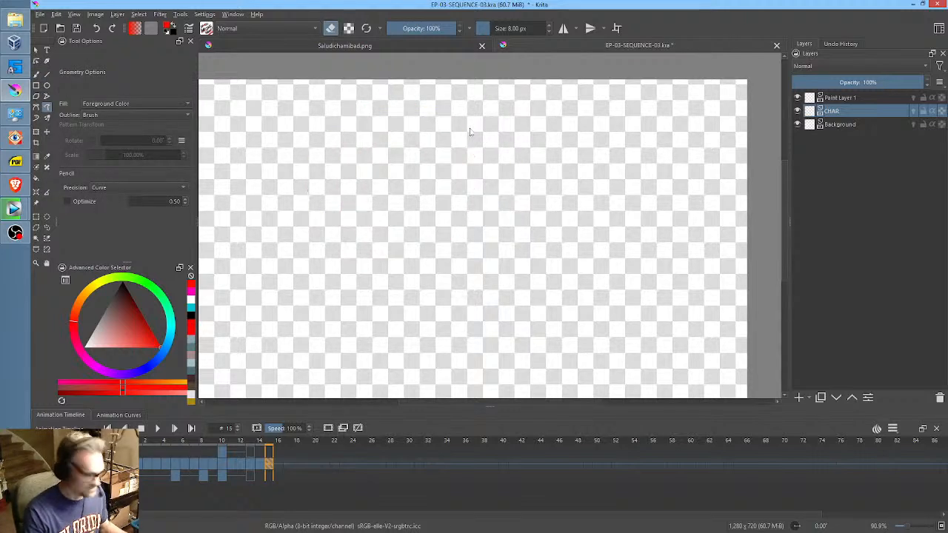
key("e")
key("e")
- Check frame 14, then sketch a large head outline in red in frame 15, with a rounded crown tapering to a narrow chin
key("Left")
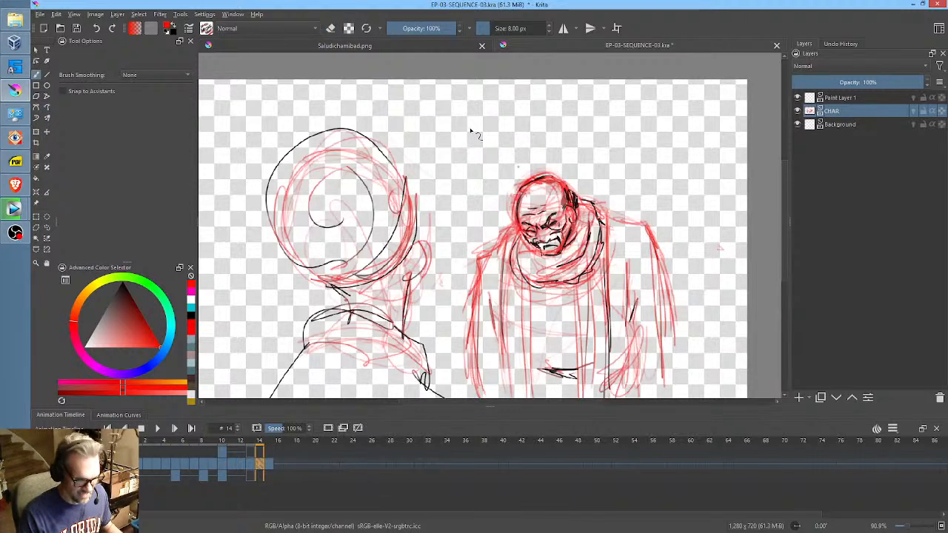
key("Right")
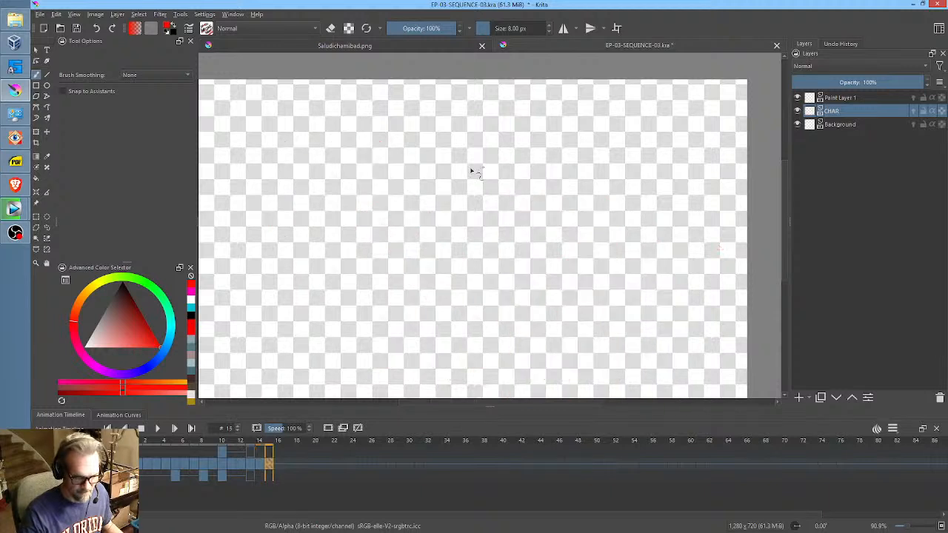
mouse_move(438, 166)
left_mouse_down()
mouse_move(536, 112)
mouse_move(415, 185)
mouse_move(566, 116)
mouse_move(410, 226)
left_mouse_up()
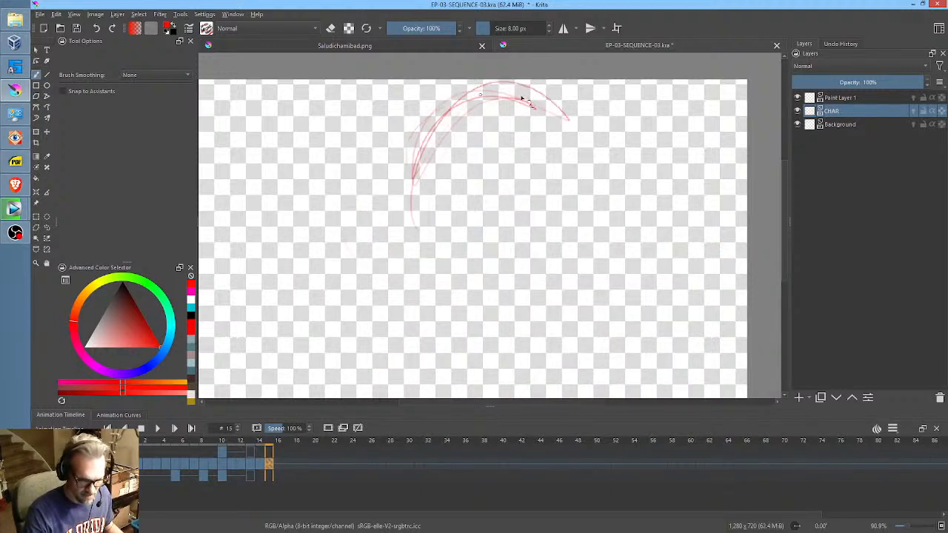
left_click_drag(523, 96, 568, 122)
mouse_move(419, 187)
left_mouse_down()
mouse_move(556, 184)
mouse_move(514, 102)
mouse_move(442, 263)
mouse_move(482, 360)
mouse_move(518, 250)
mouse_move(516, 360)
mouse_move(474, 332)
mouse_move(517, 339)
mouse_move(508, 258)
mouse_move(554, 174)
mouse_move(431, 197)
left_mouse_up()
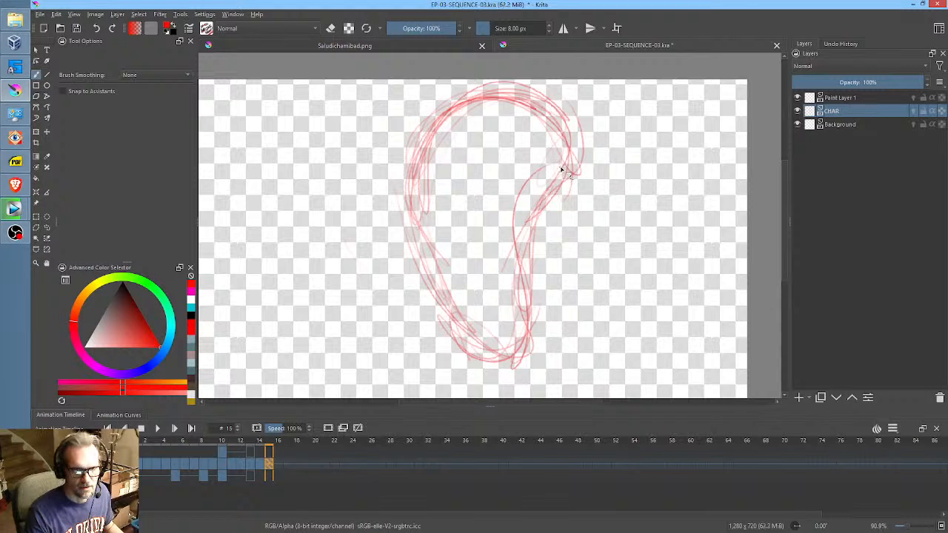
- Sketch both ears at the sides of the head and two slanted oval eyes in red in frame 15
mouse_move(562, 170)
left_mouse_down()
mouse_move(516, 254)
mouse_move(533, 218)
mouse_move(552, 235)
mouse_move(523, 274)
left_mouse_up()
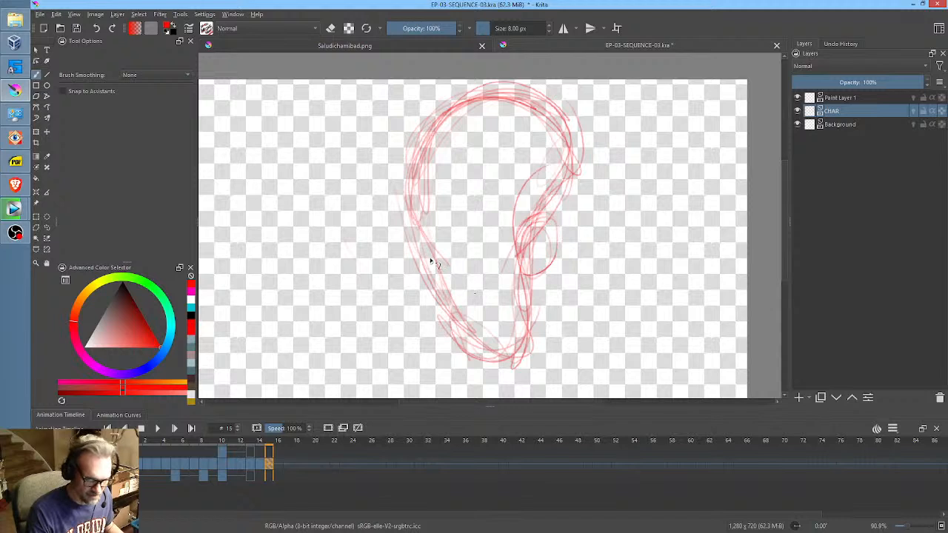
mouse_move(431, 263)
left_mouse_down()
mouse_move(420, 285)
mouse_move(455, 255)
left_mouse_up()
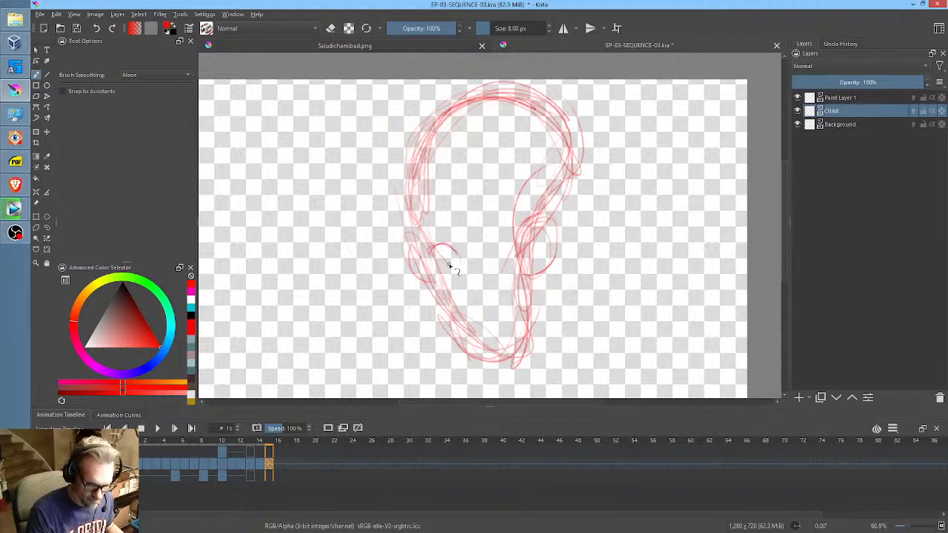
mouse_move(500, 235)
left_mouse_down()
mouse_move(488, 252)
mouse_move(511, 258)
mouse_move(465, 258)
left_mouse_up()
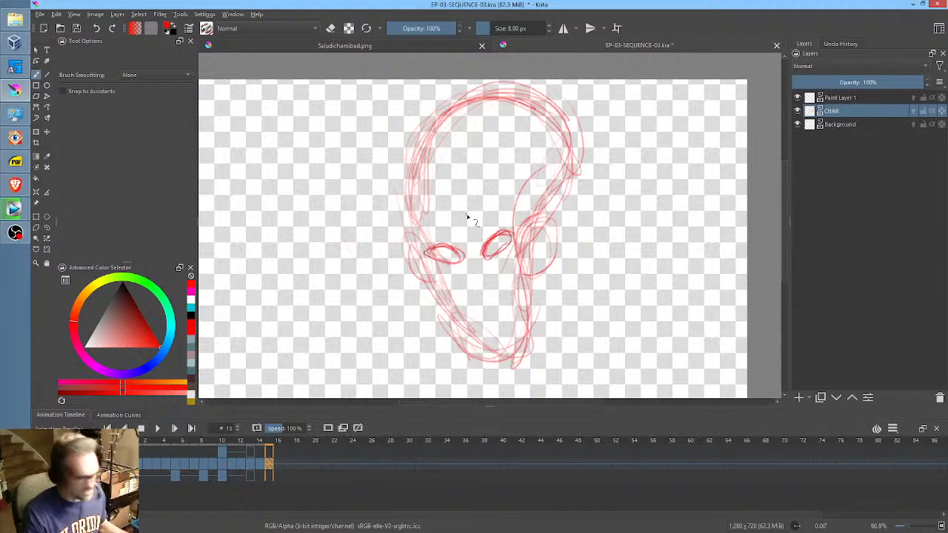
- Make a freehand selection around both eyes, shift them slightly lower on the face with Transform, and clear the selection
key("ctrl+r")
mouse_move(504, 216)
left_mouse_down()
mouse_move(450, 212)
mouse_move(487, 275)
mouse_move(506, 218)
left_mouse_up()
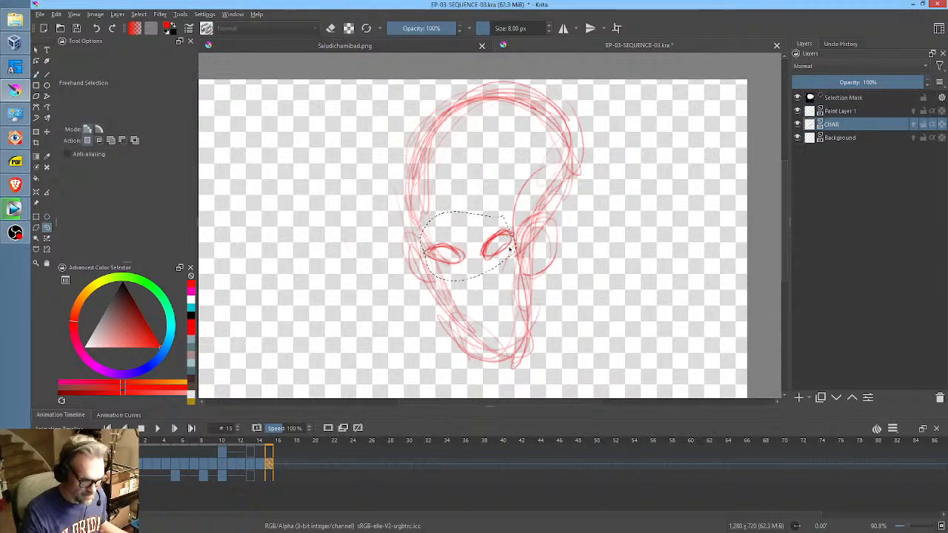
key("ctrl+t")
left_click_drag(499, 252, 502, 261)
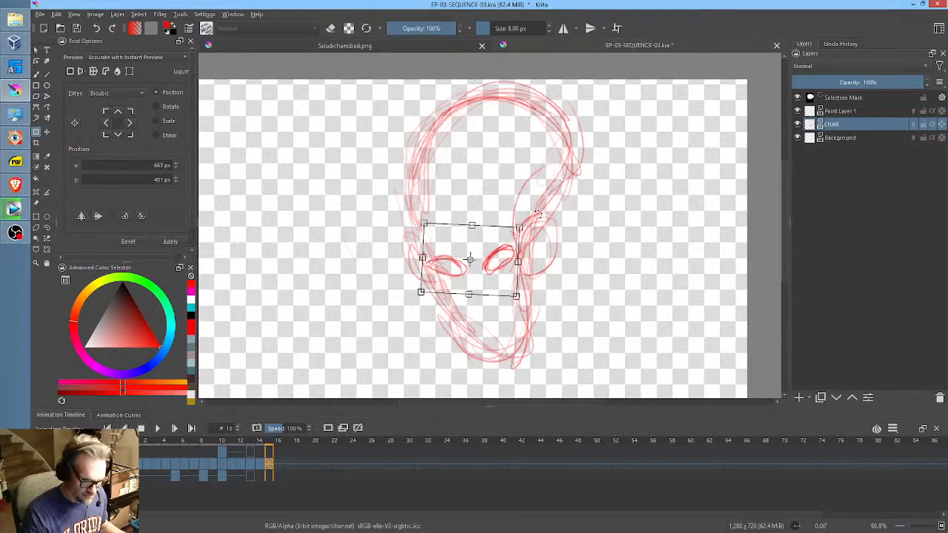
key("b")
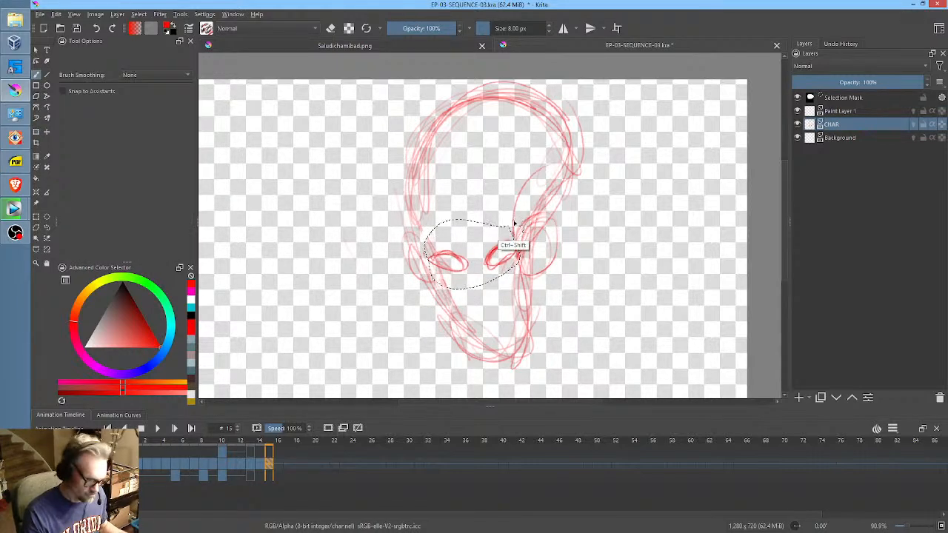
key("ctrl+shift+a")
- Draw black dot pupils, oval eye outlines and a thin eyebrow stroke above each eye
scroll(487, 271, "up", 5)
left_click(415, 233)
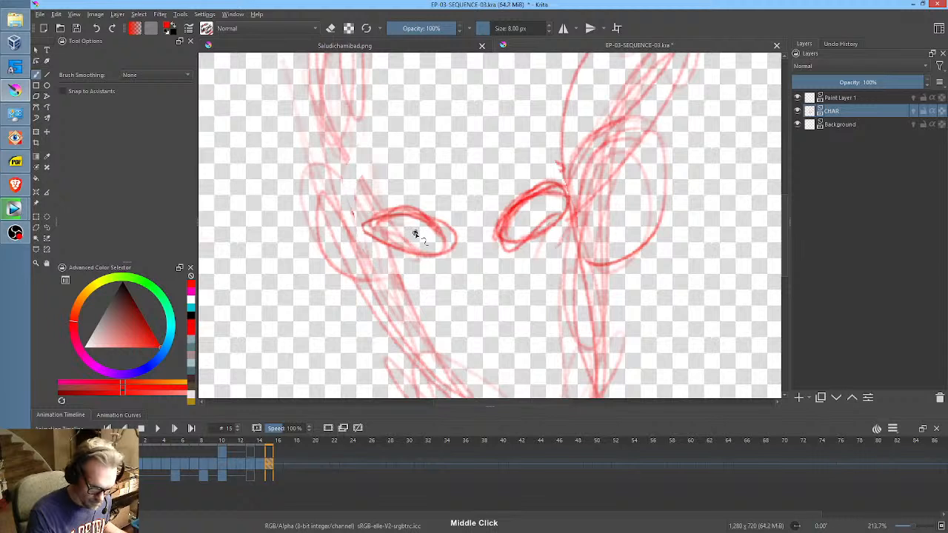
mouse_move(571, 210)
left_mouse_down()
mouse_move(557, 195)
mouse_move(513, 211)
left_mouse_up()
mouse_move(509, 245)
left_mouse_down()
mouse_move(554, 235)
mouse_move(564, 182)
left_mouse_up()
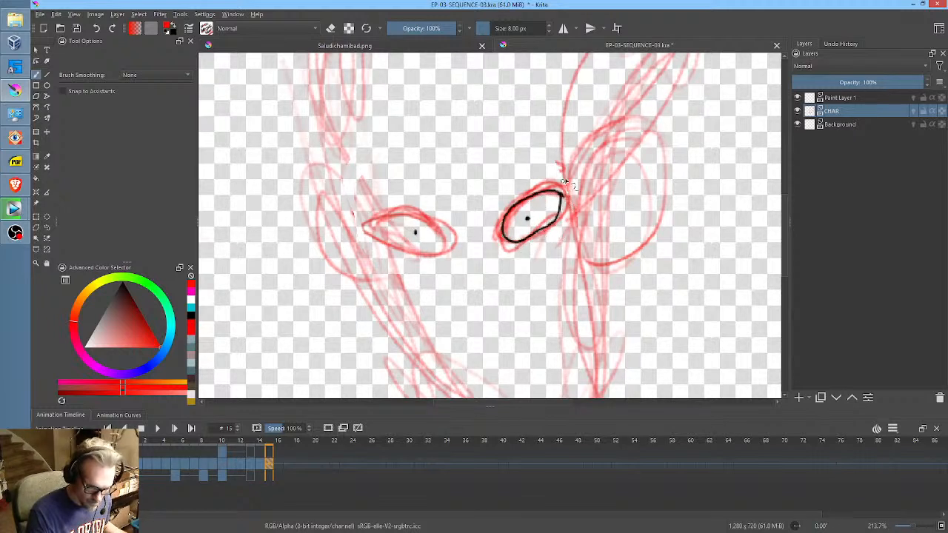
mouse_move(438, 220)
left_mouse_down()
mouse_move(374, 231)
mouse_move(432, 256)
left_mouse_up()
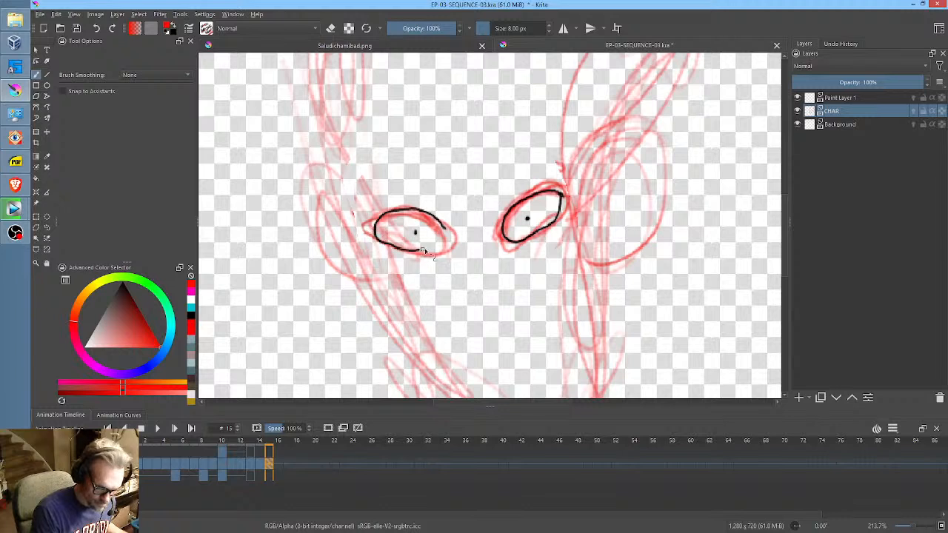
left_click_drag(396, 197, 531, 182)
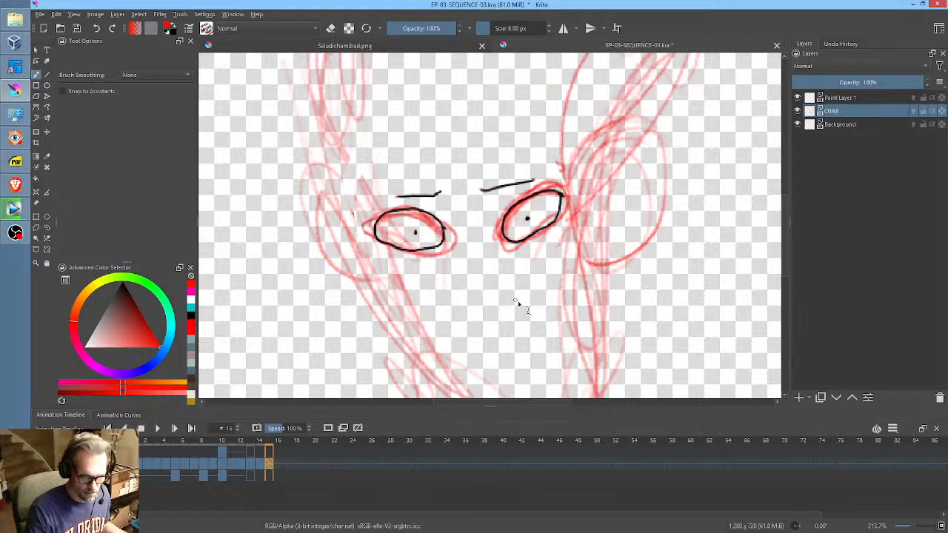
- Draw a small frowning mouth with a jagged line above it in black, and sketch the long nose in red
middle_click(517, 304)
mouse_move(449, 262)
left_mouse_down()
mouse_move(465, 309)
mouse_move(521, 313)
mouse_move(492, 305)
left_mouse_up()
mouse_move(431, 145)
left_mouse_down()
mouse_move(425, 197)
mouse_move(455, 275)
left_mouse_up()
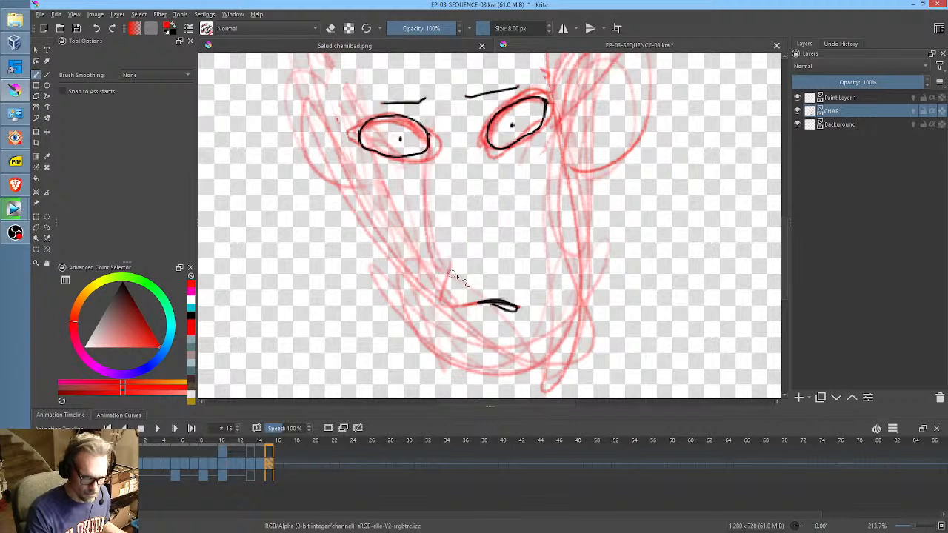
mouse_move(497, 215)
left_mouse_down()
mouse_move(485, 257)
mouse_move(476, 190)
mouse_move(514, 233)
left_mouse_up()
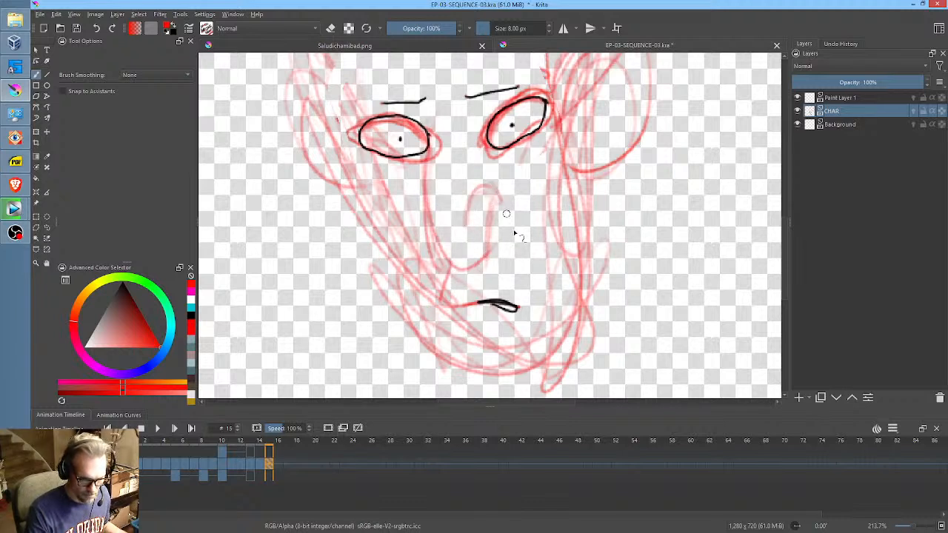
left_click_drag(457, 291, 528, 291)
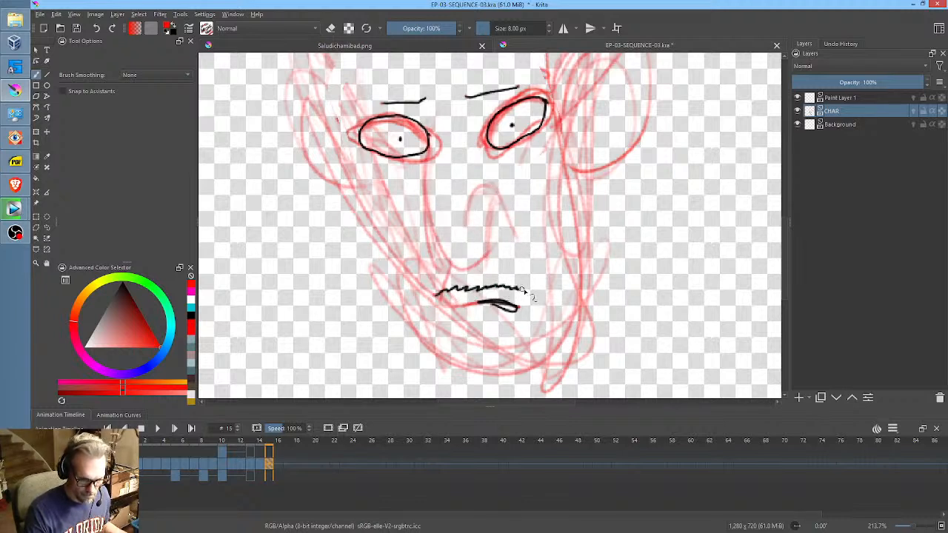
- Add a red guide along the left side of the jaw and ink the long nose and its nostril in black
mouse_move(352, 151)
left_mouse_down()
mouse_move(397, 245)
mouse_move(432, 368)
mouse_move(445, 377)
mouse_move(449, 354)
left_mouse_up()
mouse_move(429, 148)
left_mouse_down()
mouse_move(424, 211)
mouse_move(443, 266)
mouse_move(467, 263)
mouse_move(494, 218)
mouse_move(472, 220)
left_mouse_up()
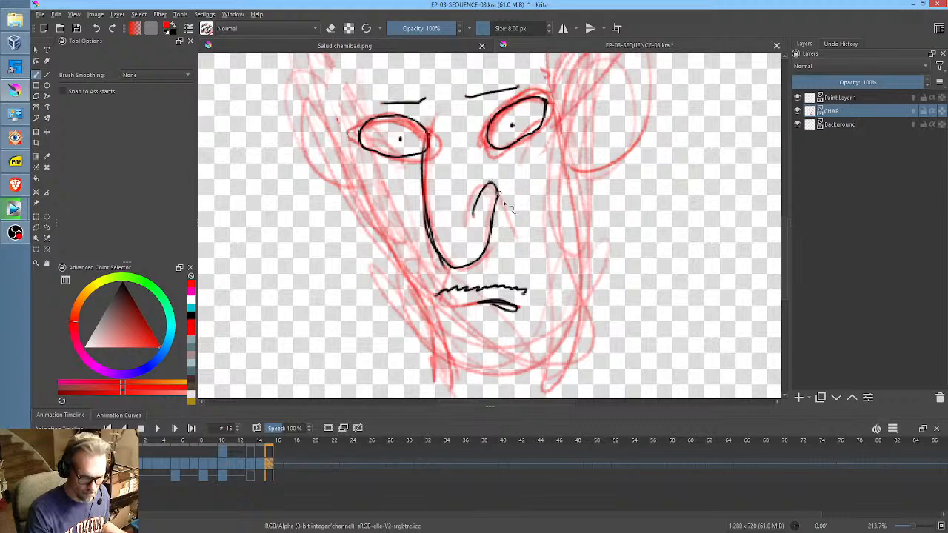
left_click_drag(492, 187, 517, 239)
- Ink both ears, the tapering jaw lines and the narrow chin in black
mouse_move(567, 108)
left_mouse_down()
mouse_move(563, 173)
mouse_move(602, 256)
mouse_move(591, 248)
left_mouse_up()
mouse_move(608, 157)
left_mouse_down()
mouse_move(583, 181)
mouse_move(571, 215)
left_mouse_up()
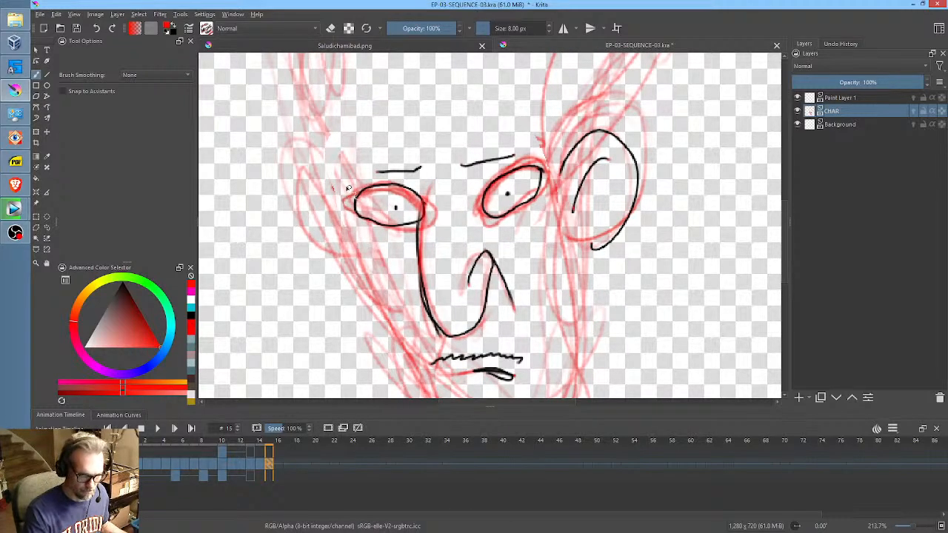
mouse_move(348, 187)
left_mouse_down()
mouse_move(311, 184)
mouse_move(354, 278)
left_mouse_up()
left_click_drag(335, 222, 324, 236)
mouse_move(369, 259)
left_mouse_down()
mouse_move(400, 335)
mouse_move(420, 153)
mouse_move(483, 279)
mouse_move(546, 310)
mouse_move(576, 252)
mouse_move(574, 218)
left_mouse_up()
left_click_drag(613, 85, 555, 221)
key("1")
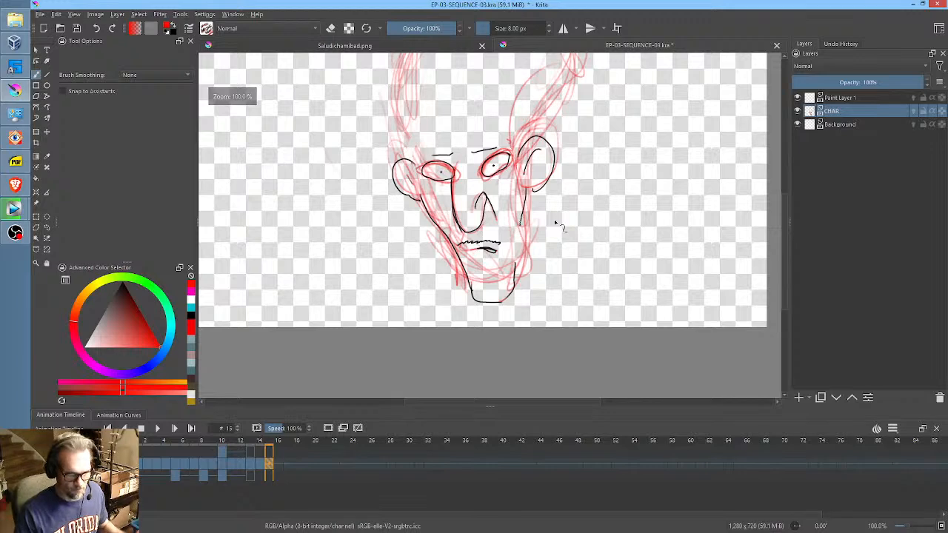
- Sketch a cap in red on the head, with a wide curved brim and a small round emblem on the crown
mouse_move(546, 144)
left_mouse_down()
mouse_move(531, 204)
mouse_move(486, 195)
mouse_move(434, 205)
mouse_move(400, 170)
mouse_move(449, 144)
mouse_move(552, 201)
left_mouse_up()
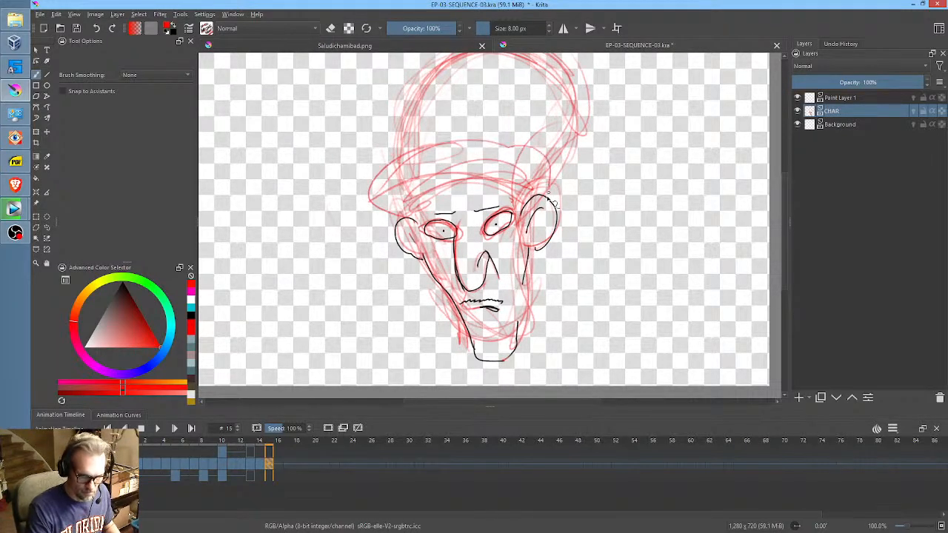
left_click_drag(505, 159, 428, 105)
left_click_drag(456, 117, 461, 112)
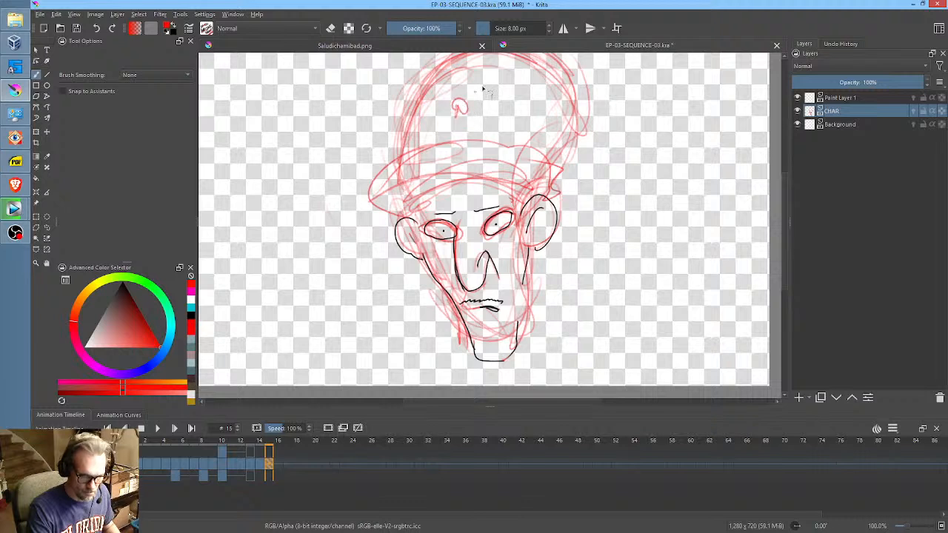
left_click_drag(551, 200, 560, 244)
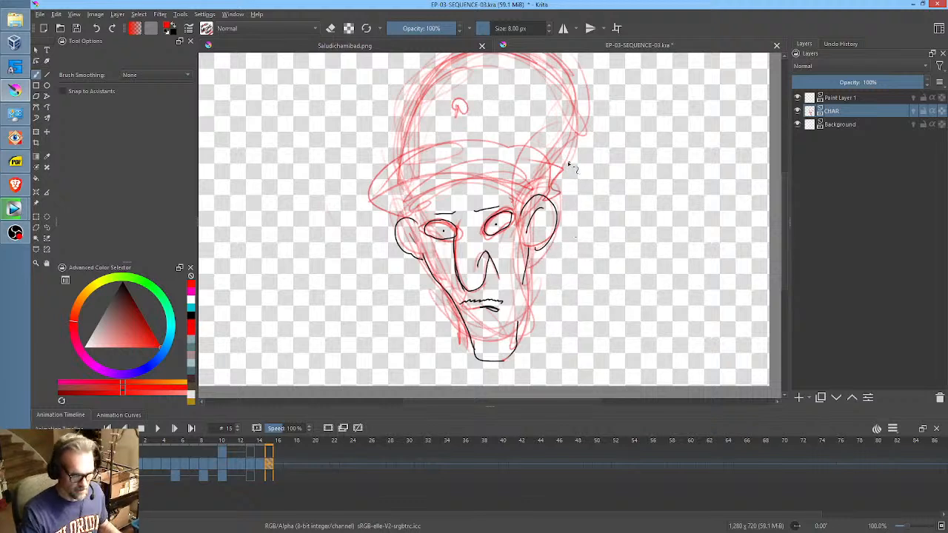
- Select the right-hand ear freehand, make it slightly smaller and lower with Transform, and clear the selection
key("ctrl+r")
mouse_move(566, 199)
left_mouse_down()
mouse_move(540, 256)
mouse_move(574, 213)
mouse_move(568, 206)
mouse_move(584, 213)
mouse_move(556, 231)
left_mouse_up()
key("ctrl+t")
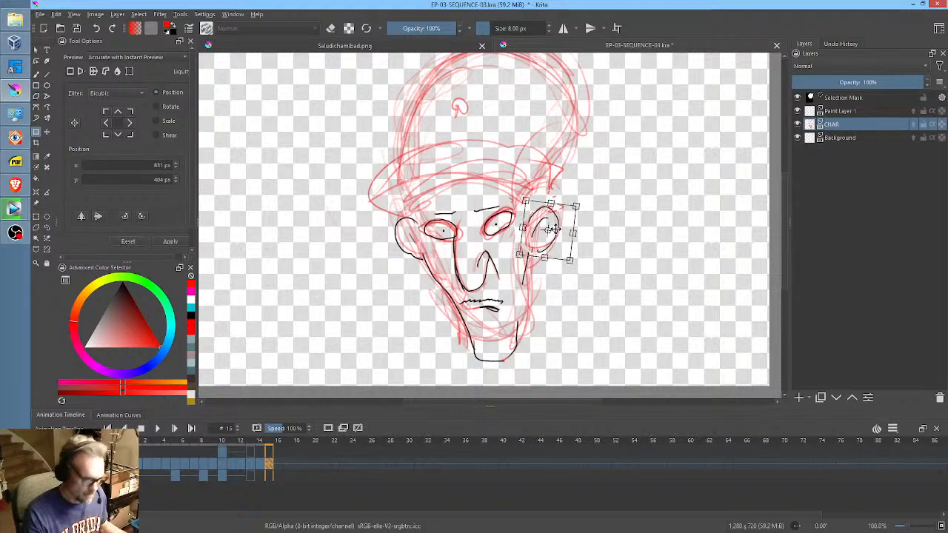
key("b")
key("ctrl+shift+a")
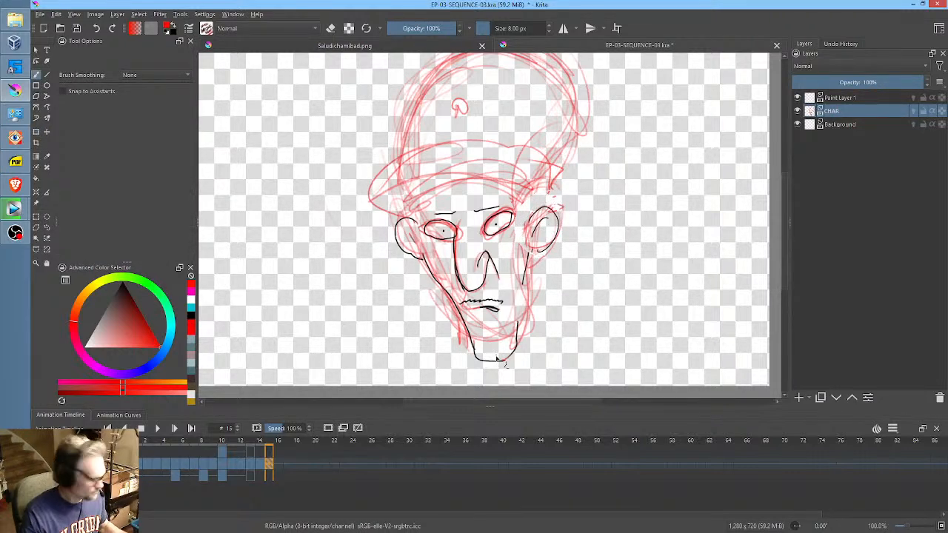
- Check frame 14, then refine the cap's folds and right brim edge with red construction lines in frame 15
key("Left")
key("Right")
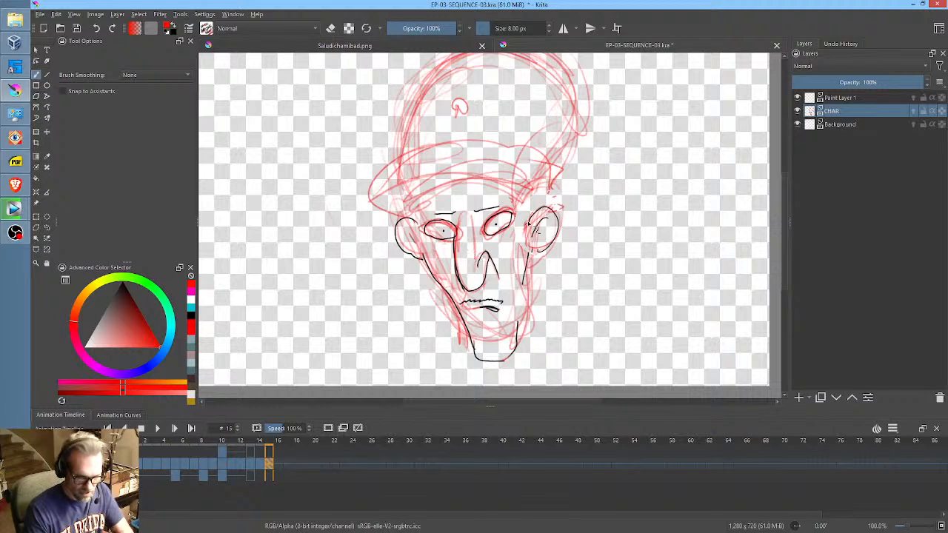
mouse_move(560, 179)
left_mouse_down()
mouse_move(527, 235)
mouse_move(565, 182)
left_mouse_up()
mouse_move(508, 190)
left_mouse_down()
mouse_move(537, 208)
mouse_move(470, 182)
mouse_move(393, 201)
mouse_move(518, 185)
mouse_move(561, 202)
mouse_move(569, 182)
mouse_move(569, 191)
left_mouse_up()
mouse_move(507, 152)
left_mouse_down()
mouse_move(387, 167)
mouse_move(386, 198)
mouse_move(456, 148)
mouse_move(541, 152)
mouse_move(564, 187)
left_mouse_up()
- Ink the cap's crown and brim in black and add inner detail lines to both ears
middle_click(470, 131)
mouse_move(403, 201)
left_mouse_down()
mouse_move(429, 139)
mouse_move(418, 145)
mouse_move(447, 120)
mouse_move(529, 109)
mouse_move(557, 117)
mouse_move(580, 145)
mouse_move(581, 214)
left_mouse_up()
left_click_drag(572, 132, 582, 215)
left_click_drag(444, 194, 562, 124)
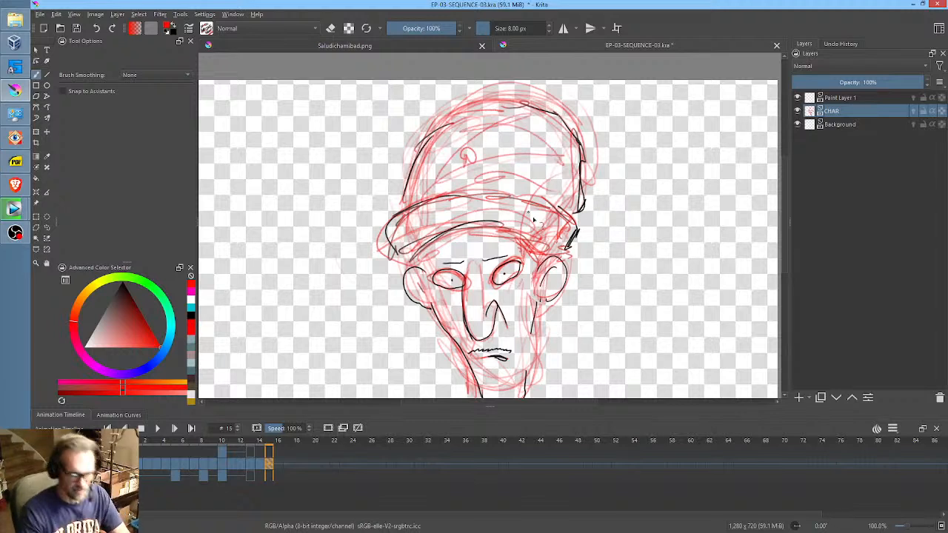
left_click_drag(412, 281, 436, 301)
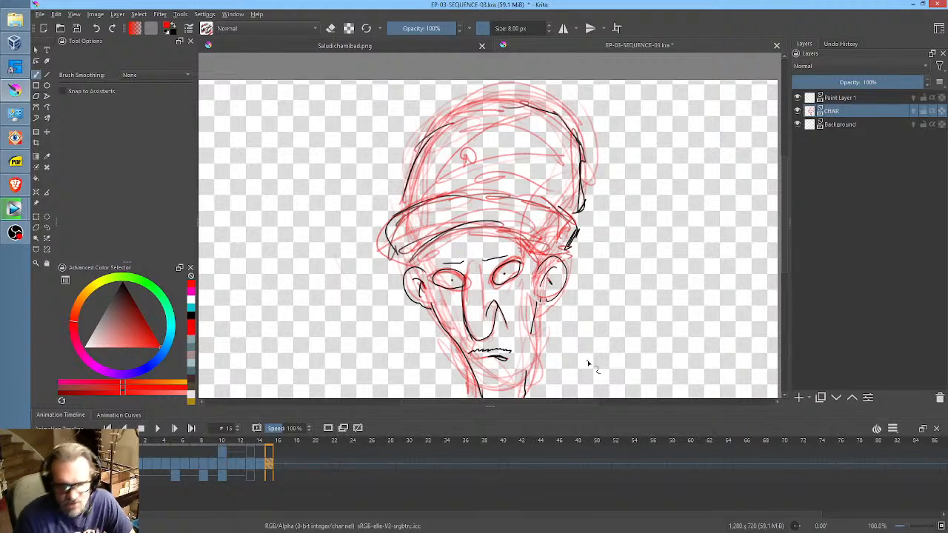
- Sketch the neck and collar in red below the chin, running down to the canvas edge
left_click_drag(575, 322, 598, 214)
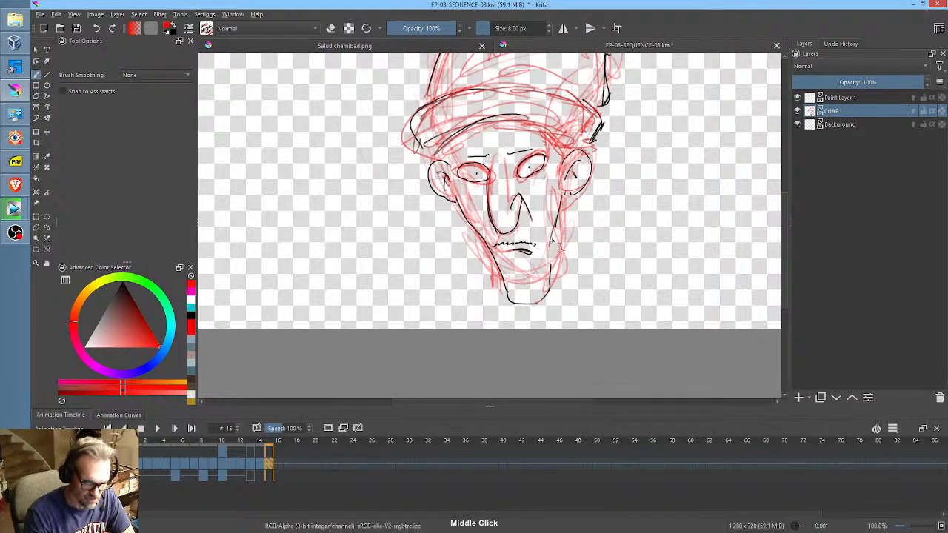
mouse_move(557, 253)
left_mouse_down()
mouse_move(539, 303)
mouse_move(518, 309)
mouse_move(489, 289)
mouse_move(484, 329)
left_mouse_up()
mouse_move(570, 259)
left_mouse_down()
mouse_move(578, 281)
mouse_move(569, 328)
left_mouse_up()
left_click_drag(508, 292, 486, 329)
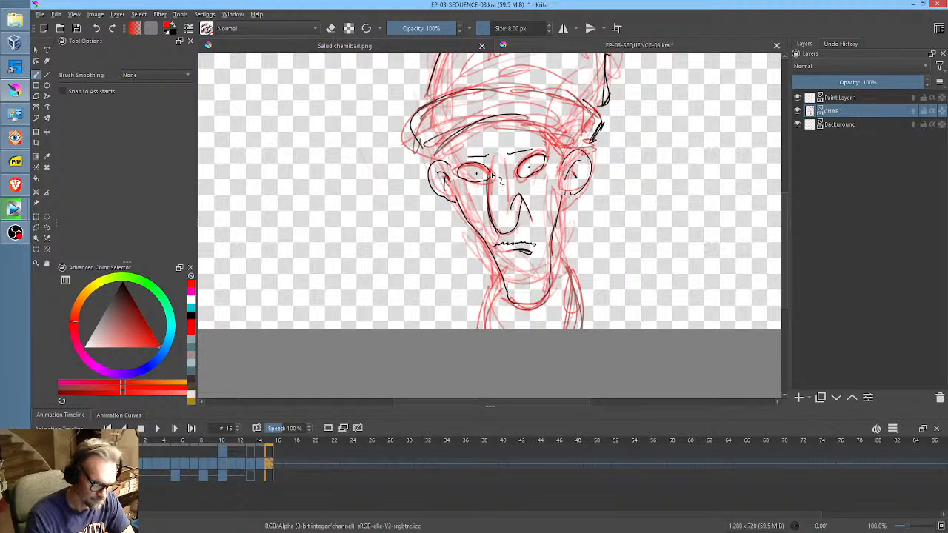
- Thicken the black eyebrows, add frown lines between them, and reinforce the eye outlines in red
mouse_move(496, 147)
left_mouse_down()
mouse_move(500, 158)
mouse_move(459, 157)
left_mouse_up()
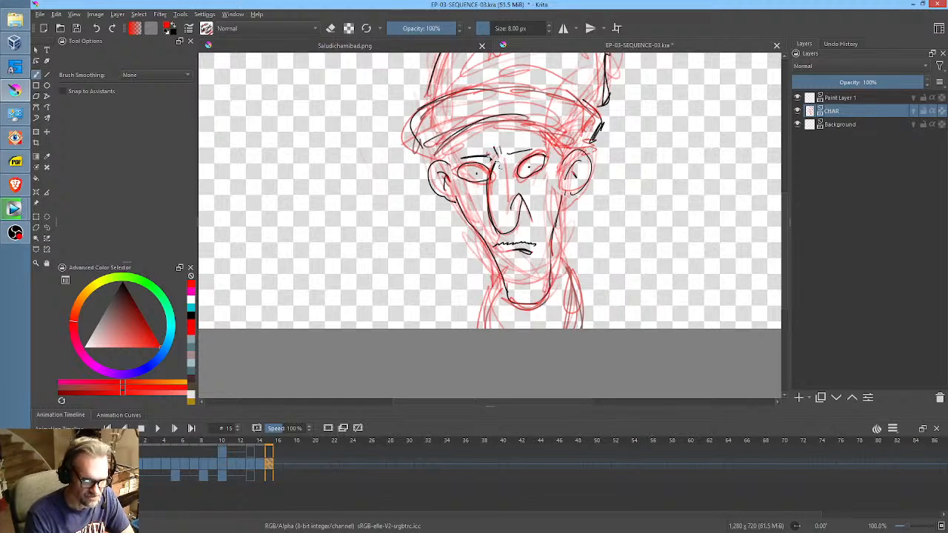
mouse_move(526, 157)
left_mouse_down()
mouse_move(508, 153)
mouse_move(548, 154)
mouse_move(518, 174)
mouse_move(538, 153)
left_mouse_up()
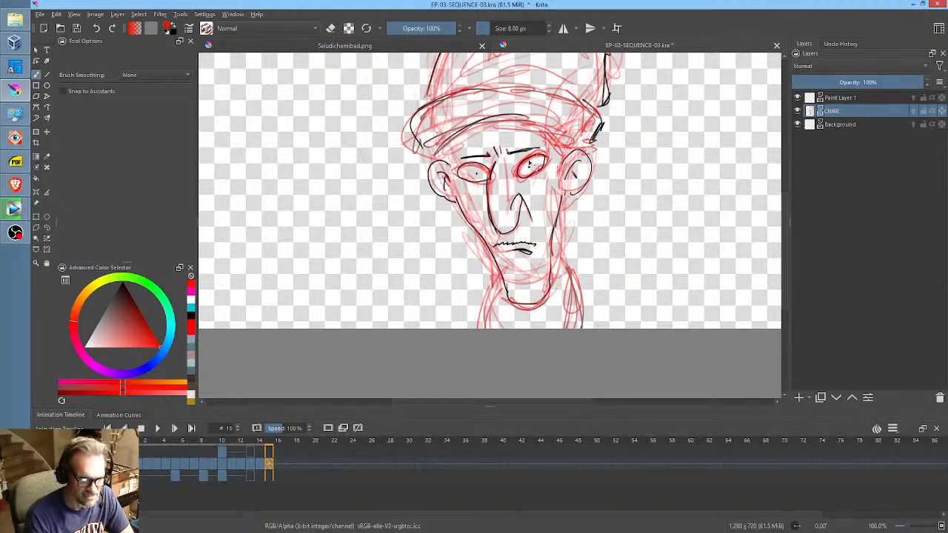
mouse_move(489, 175)
left_mouse_down()
mouse_move(459, 178)
mouse_move(489, 161)
left_mouse_up()
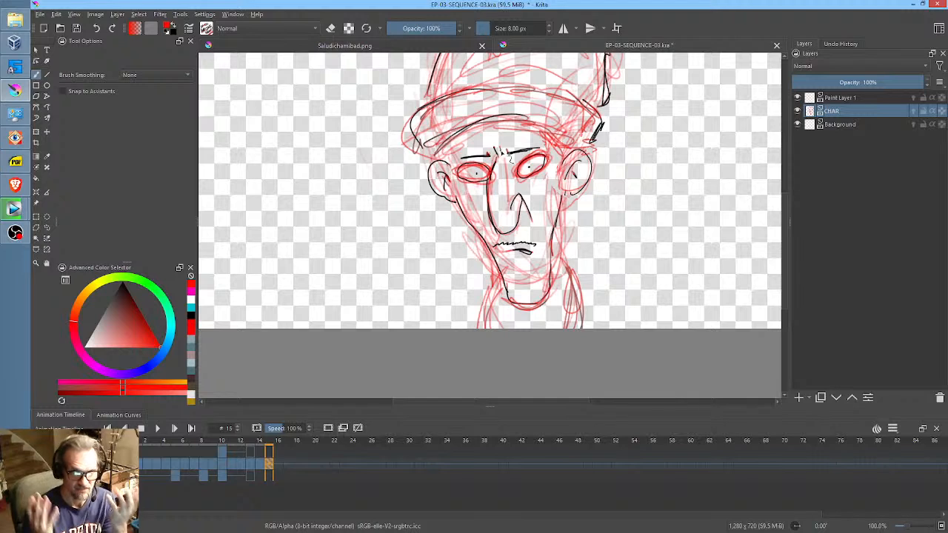
- Ink the jaw side, the collar around the neck and the start of the shoulder in black
mouse_move(566, 186)
left_mouse_down()
mouse_move(554, 246)
mouse_move(560, 281)
mouse_move(535, 306)
mouse_move(489, 290)
mouse_move(486, 327)
left_mouse_up()
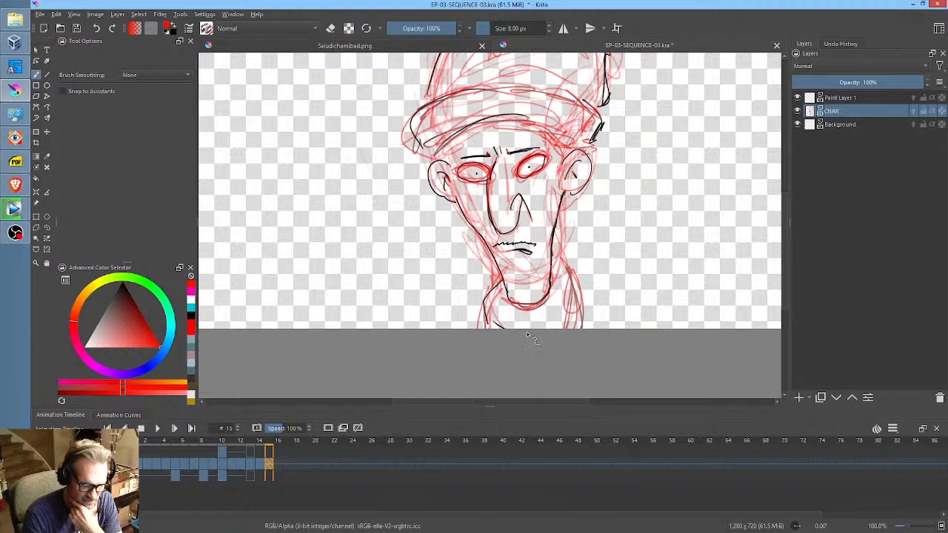
mouse_move(563, 265)
left_mouse_down()
mouse_move(582, 291)
mouse_move(579, 327)
mouse_move(567, 308)
mouse_move(525, 335)
mouse_move(546, 332)
mouse_move(567, 303)
mouse_move(578, 311)
mouse_move(583, 300)
mouse_move(606, 328)
left_mouse_up()
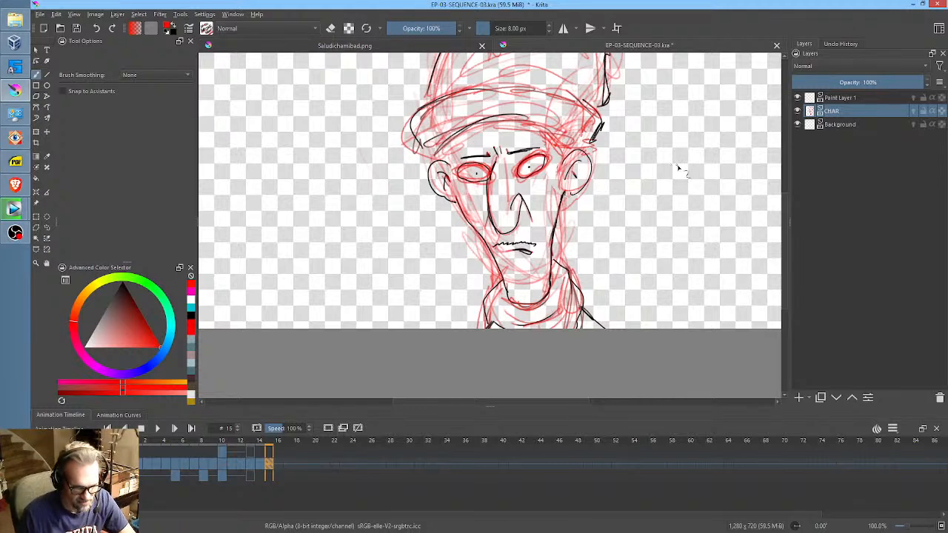
left_click_drag(677, 165, 649, 221)
scroll(648, 221, "down", 1)
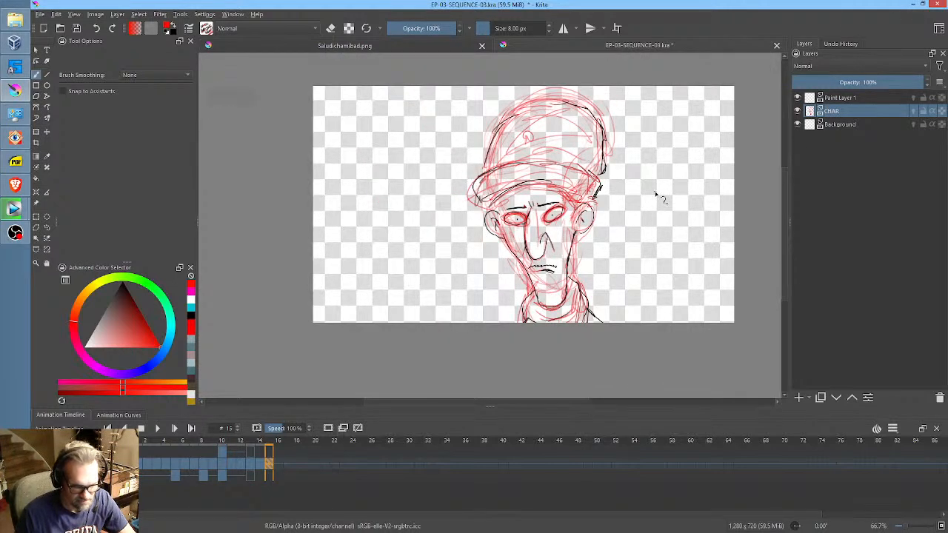